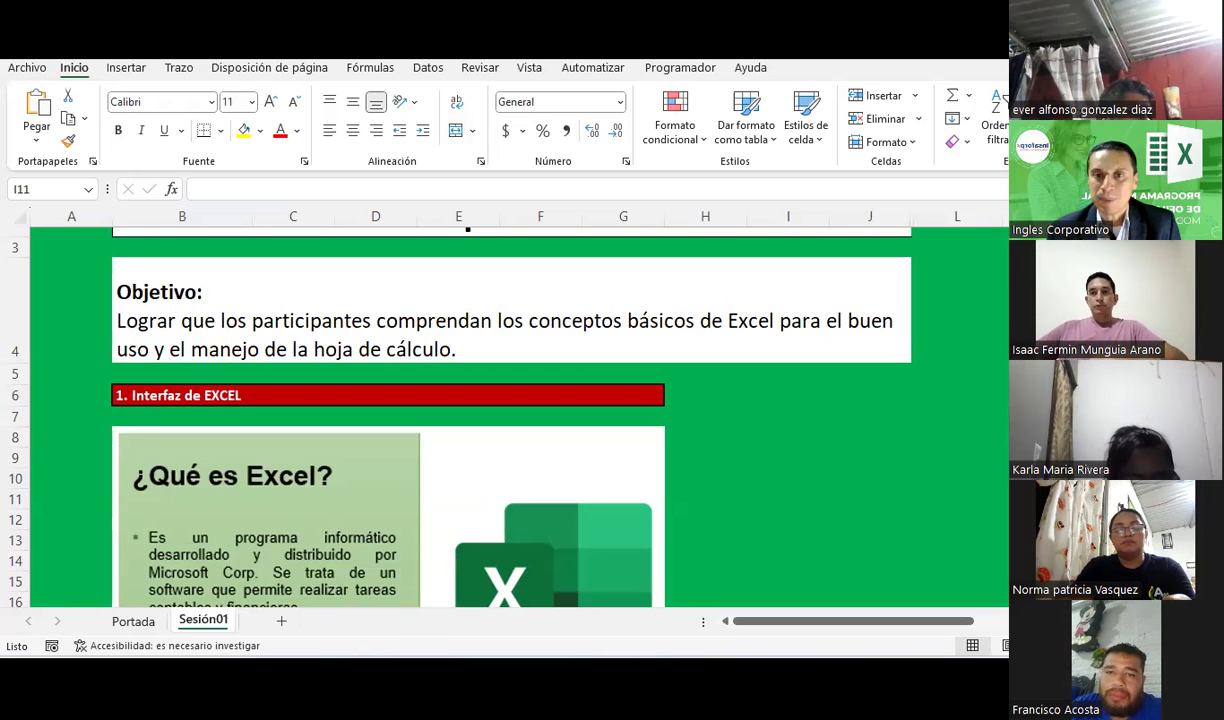
# - Select cell J6, then show the Revisar tab's spelling, synonym and protection commands
pyautogui.click(846, 392)
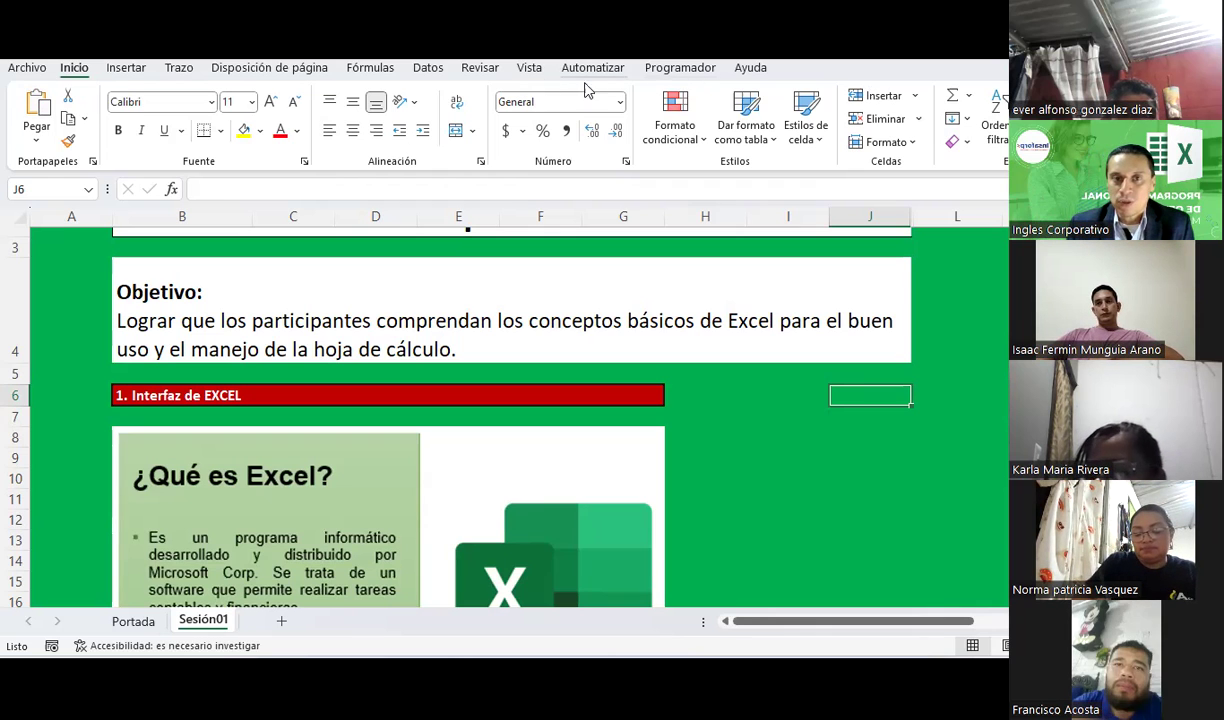
pyautogui.click(479, 68)
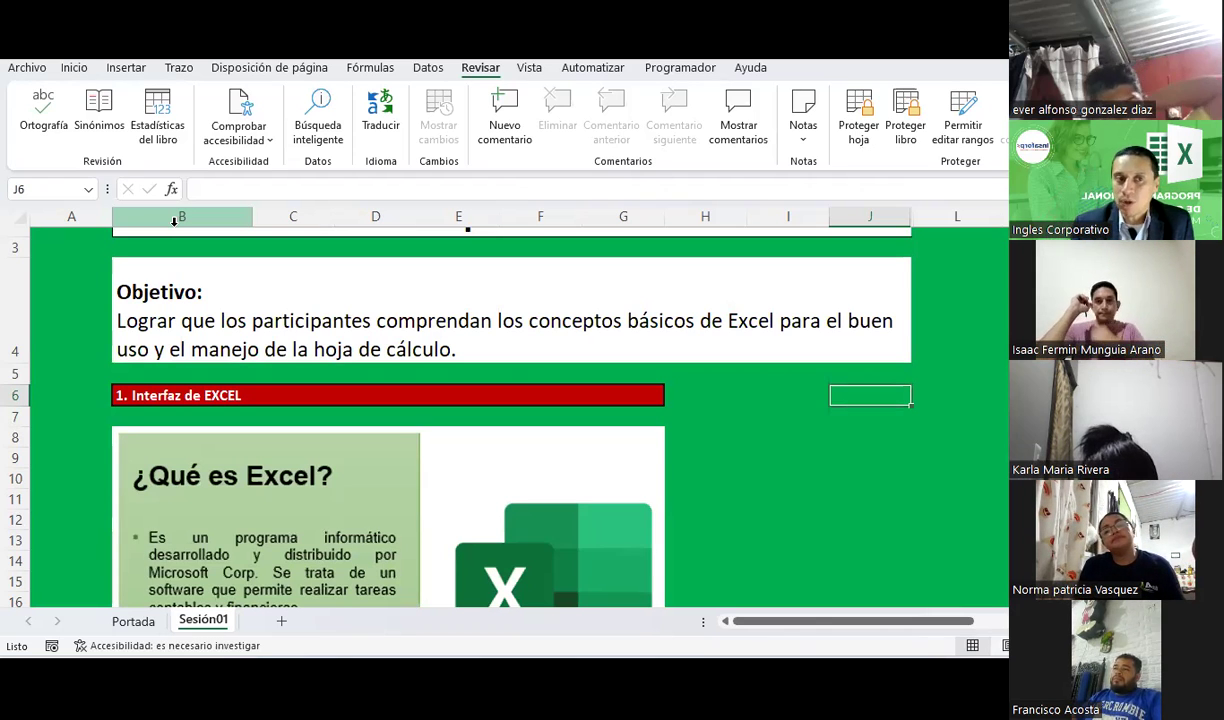
pyautogui.click(75, 67)
pyautogui.click(284, 283)
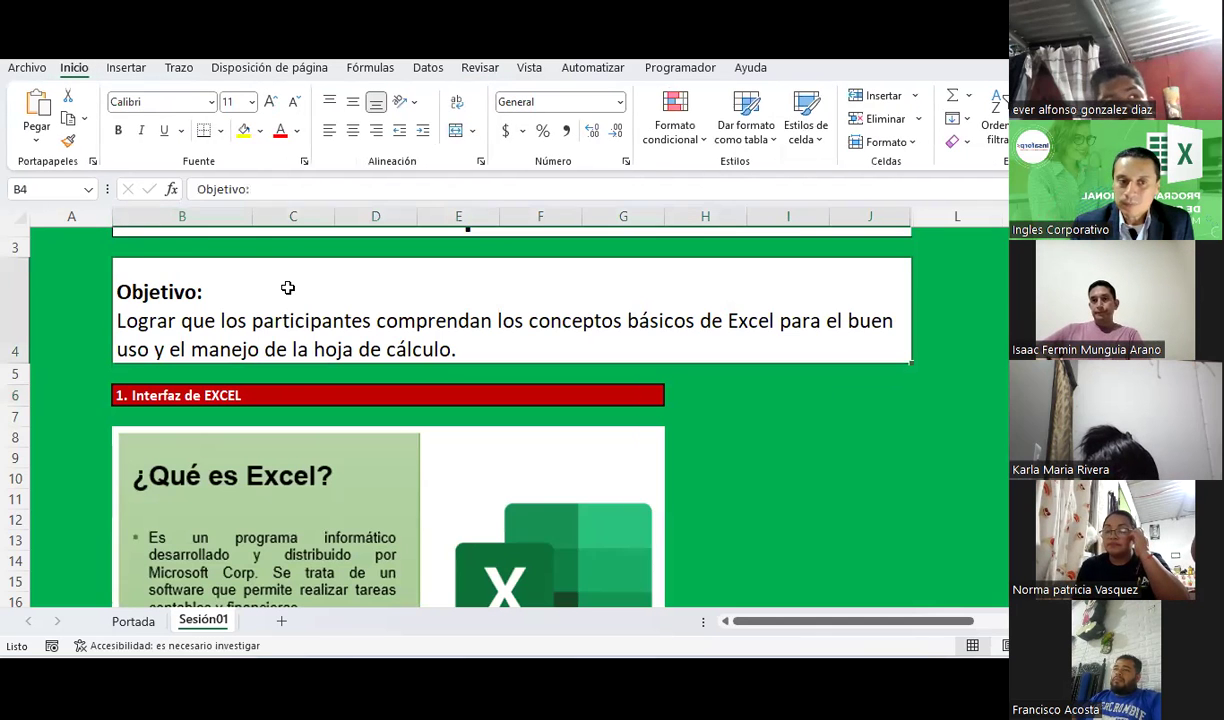
pyautogui.click(352, 104)
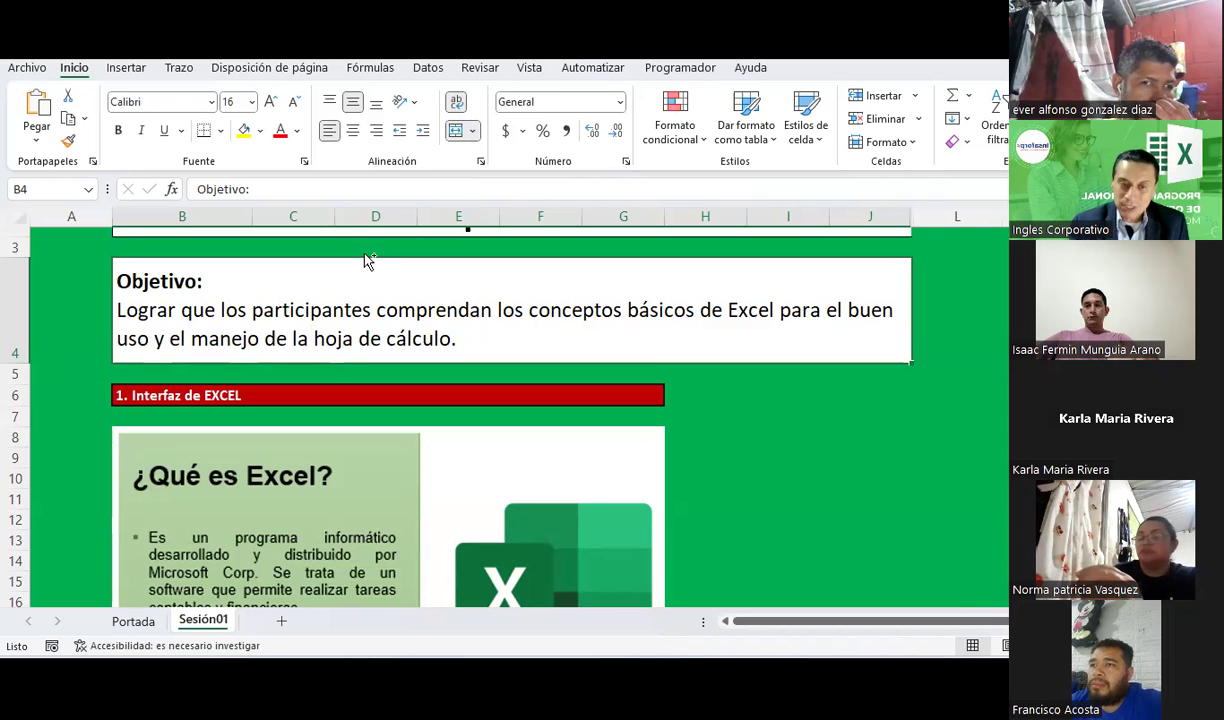
pyautogui.hotkey('ctrl', 'c')
pyautogui.hotkey('ctrl', 't')
pyautogui.press('Escape')
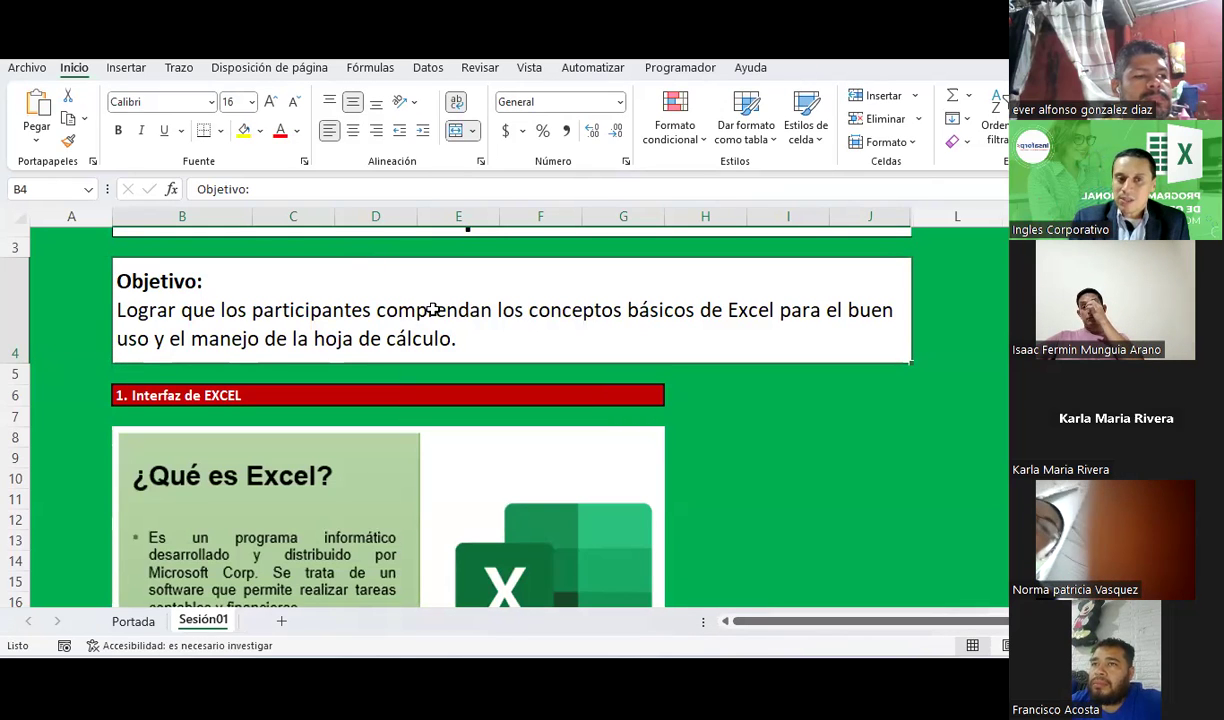
pyautogui.doubleClick(432, 310)
pyautogui.click(818, 470)
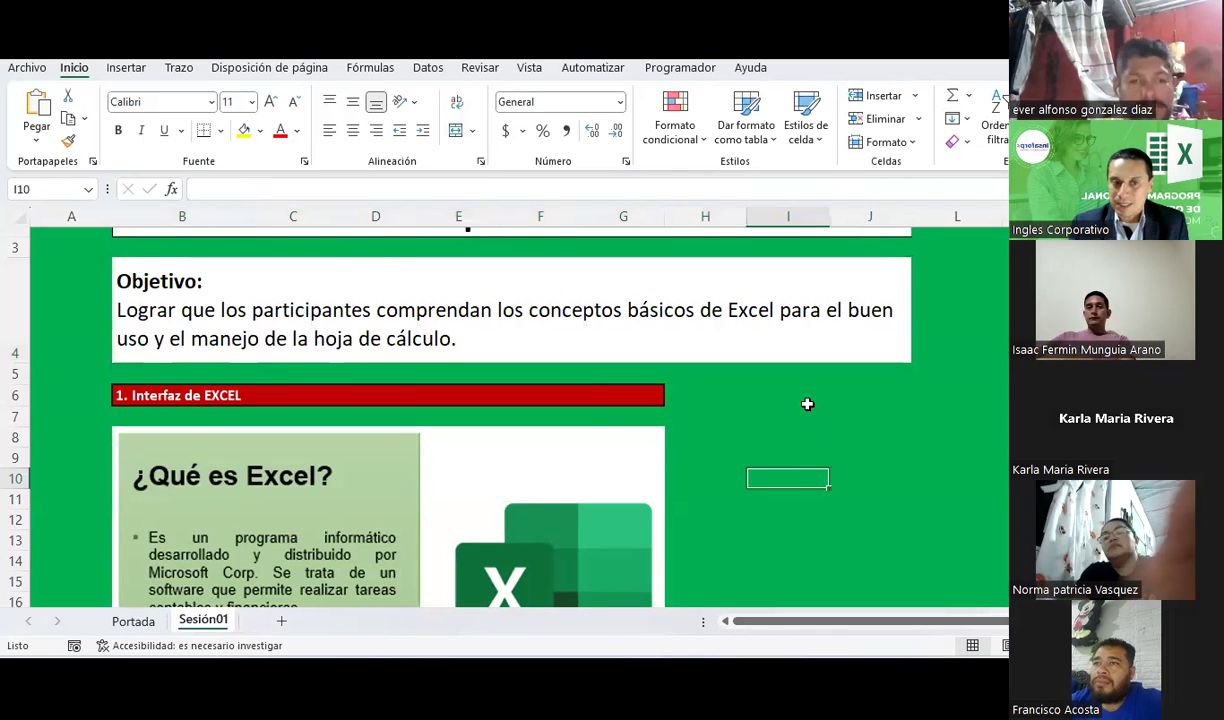
pyautogui.scroll(-1, 807, 404)
pyautogui.scroll(-1, 807, 404)
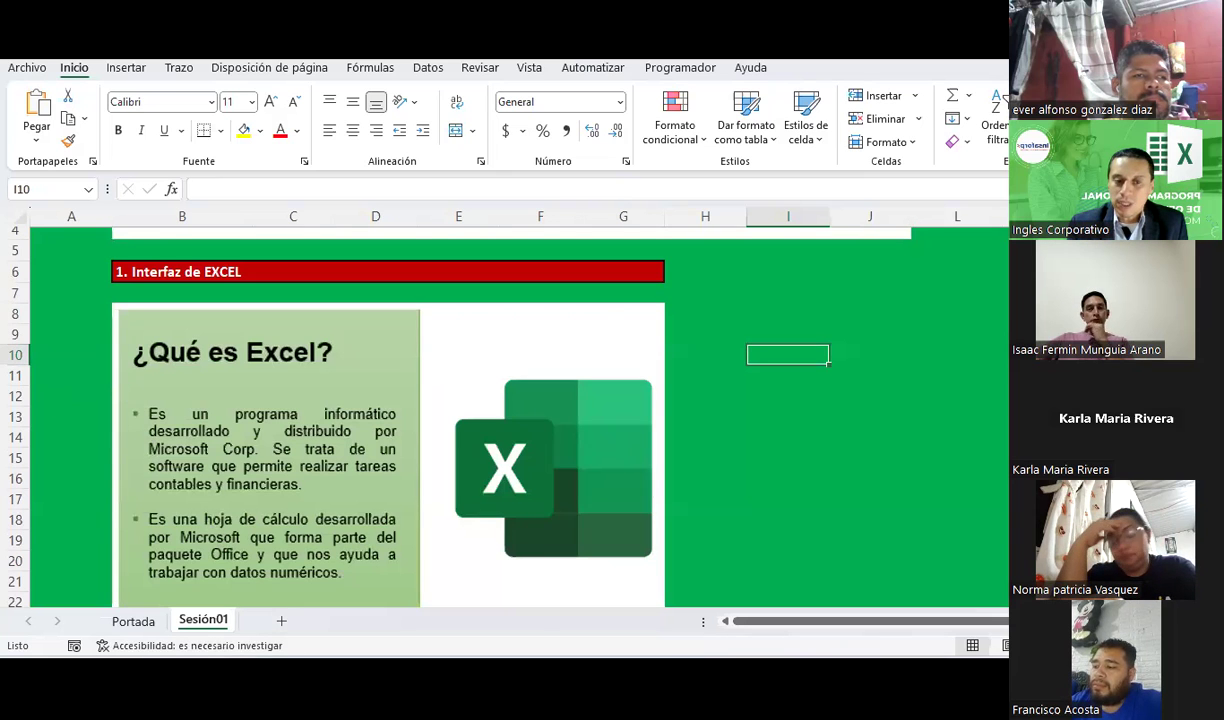
pyautogui.click(1045, 513)
# - Start a blank Excel workbook, Libro1, with sheets Hoja1 and Hoja2
pyautogui.press('super')
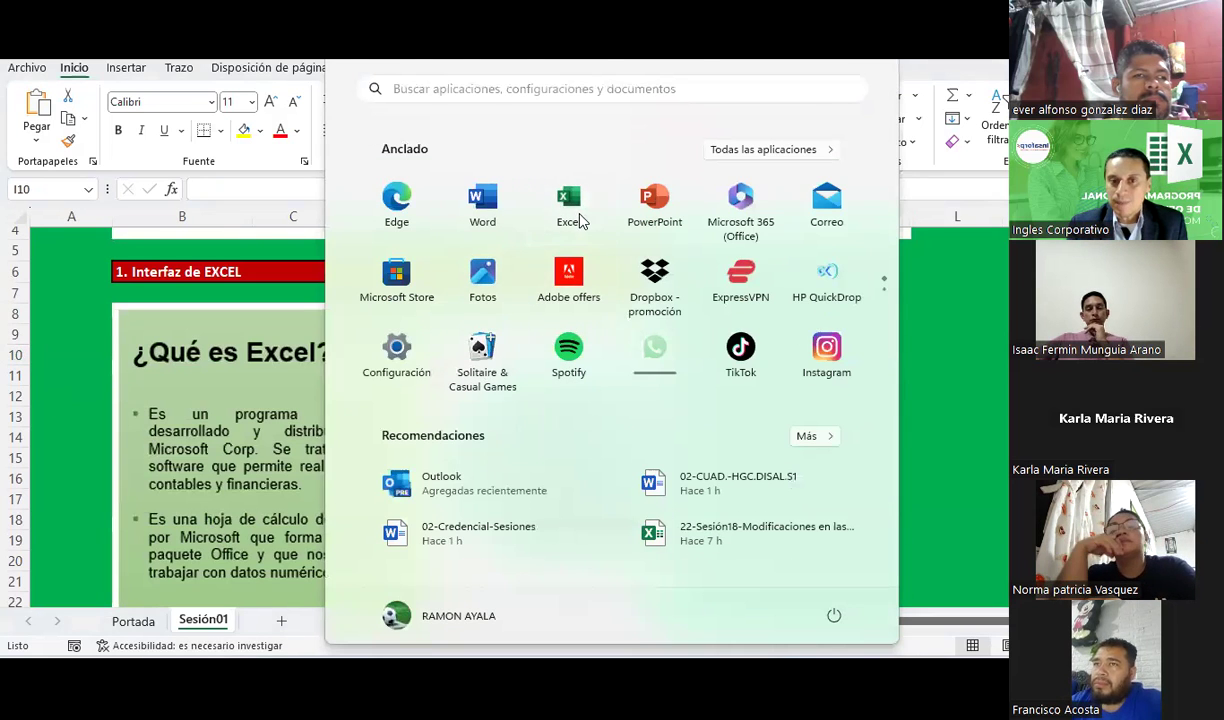
pyautogui.press('Escape')
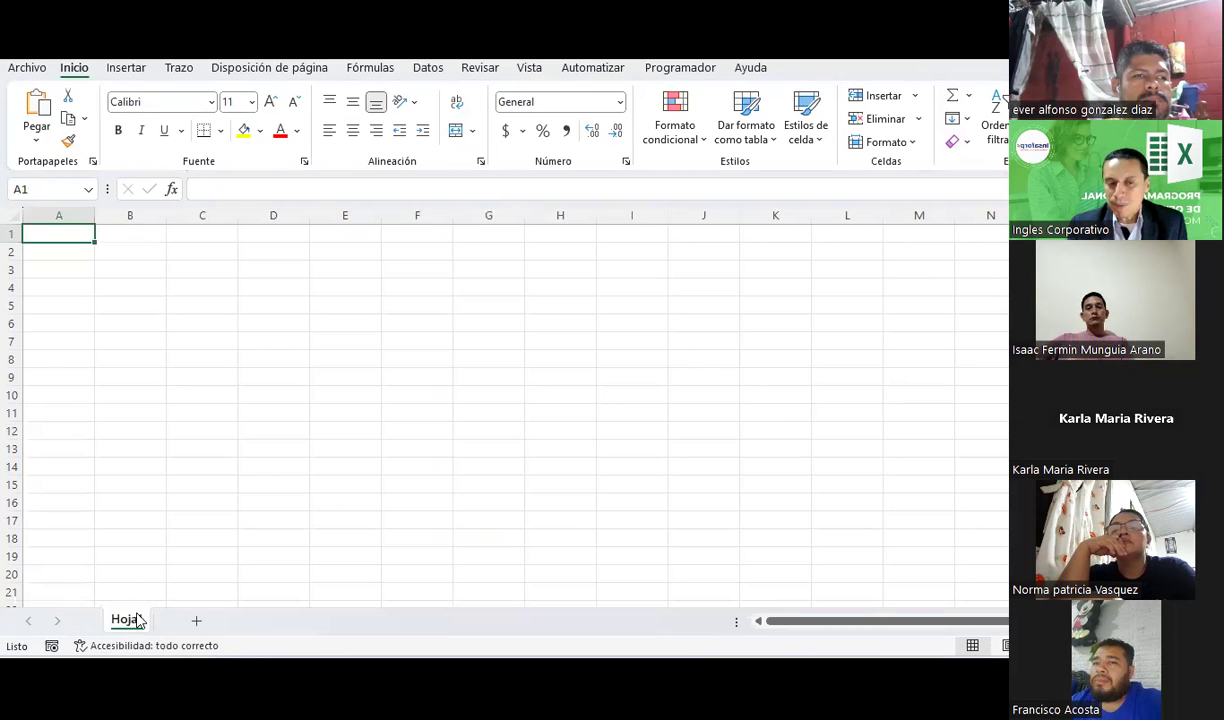
pyautogui.click(311, 359)
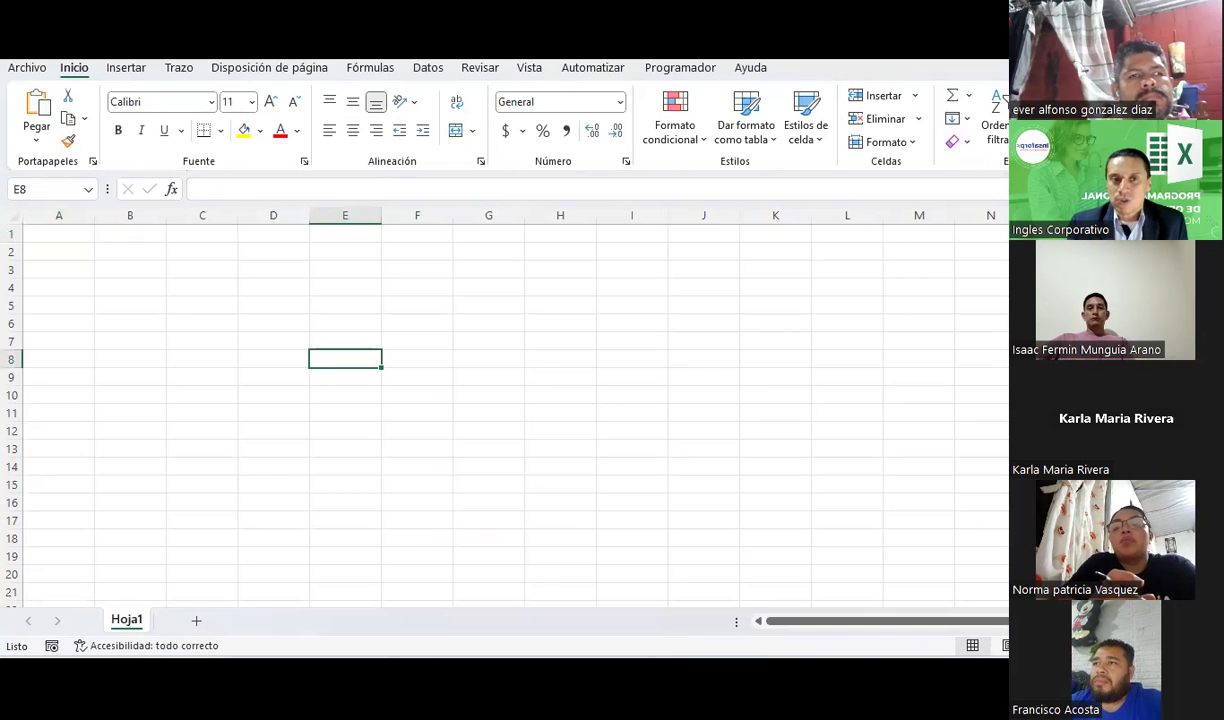
pyautogui.moveTo(380, 40)
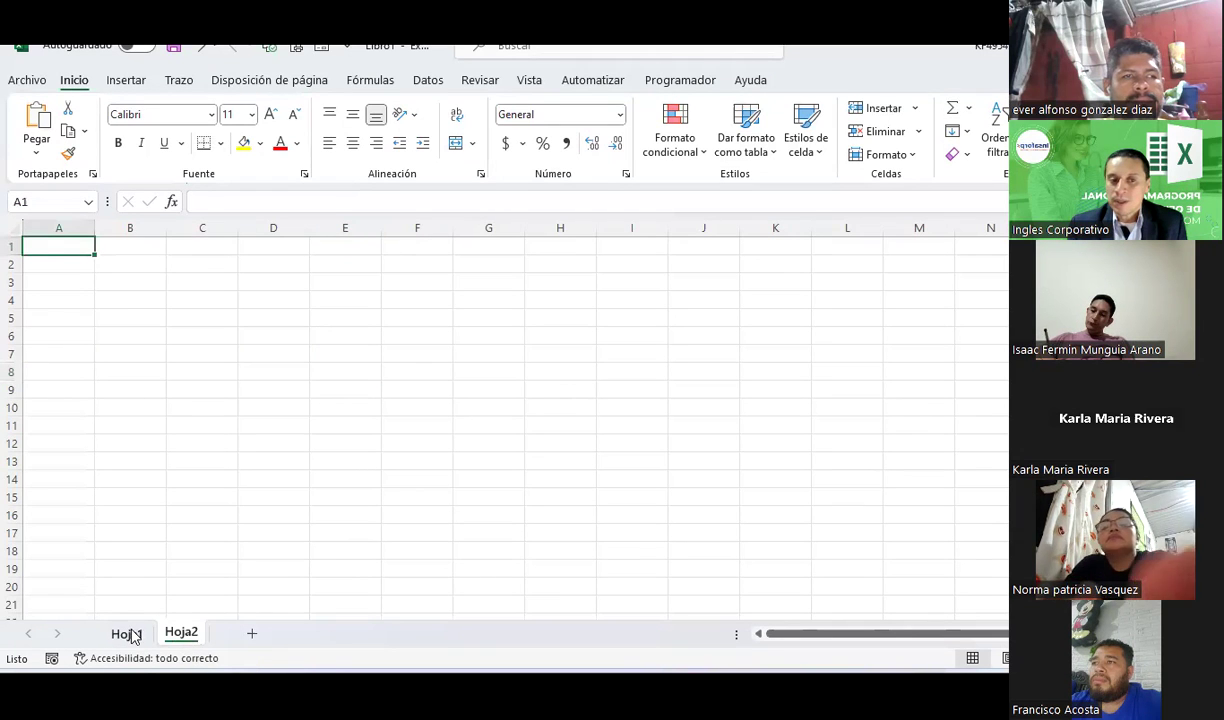
# - Insert Hoja3 beside Hoja1 and Hoja2, then check each of the three sheets
pyautogui.click(252, 634)
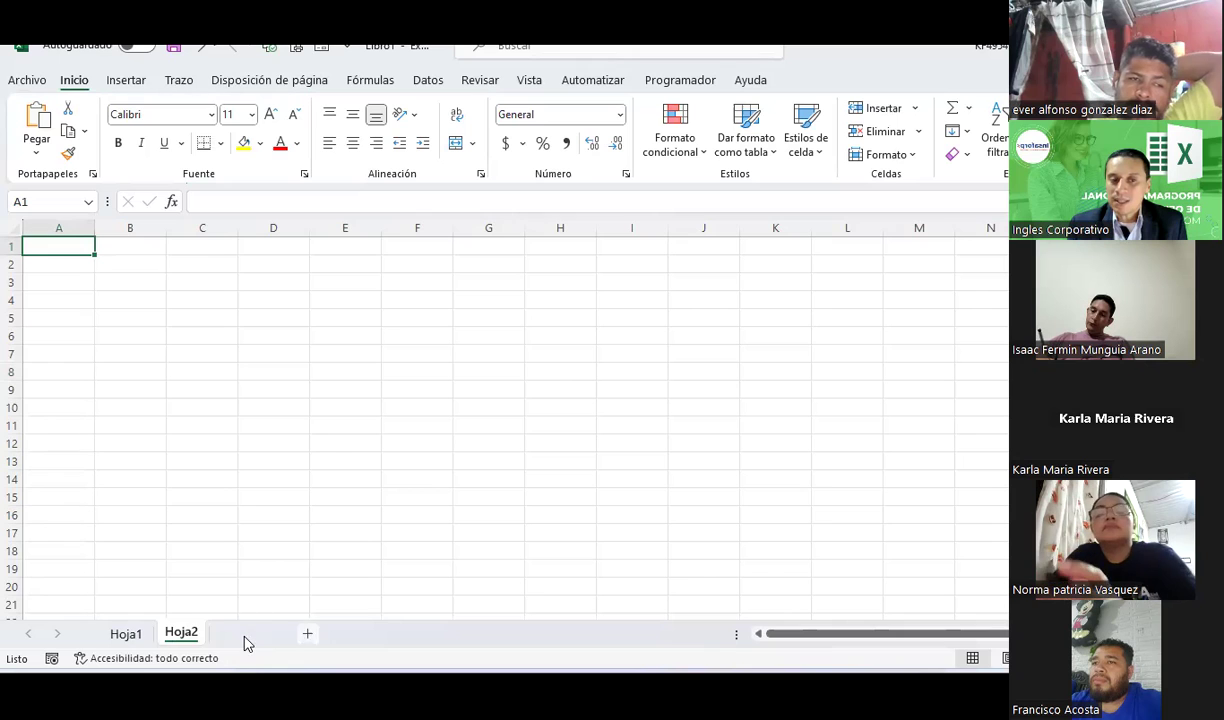
pyautogui.click(128, 636)
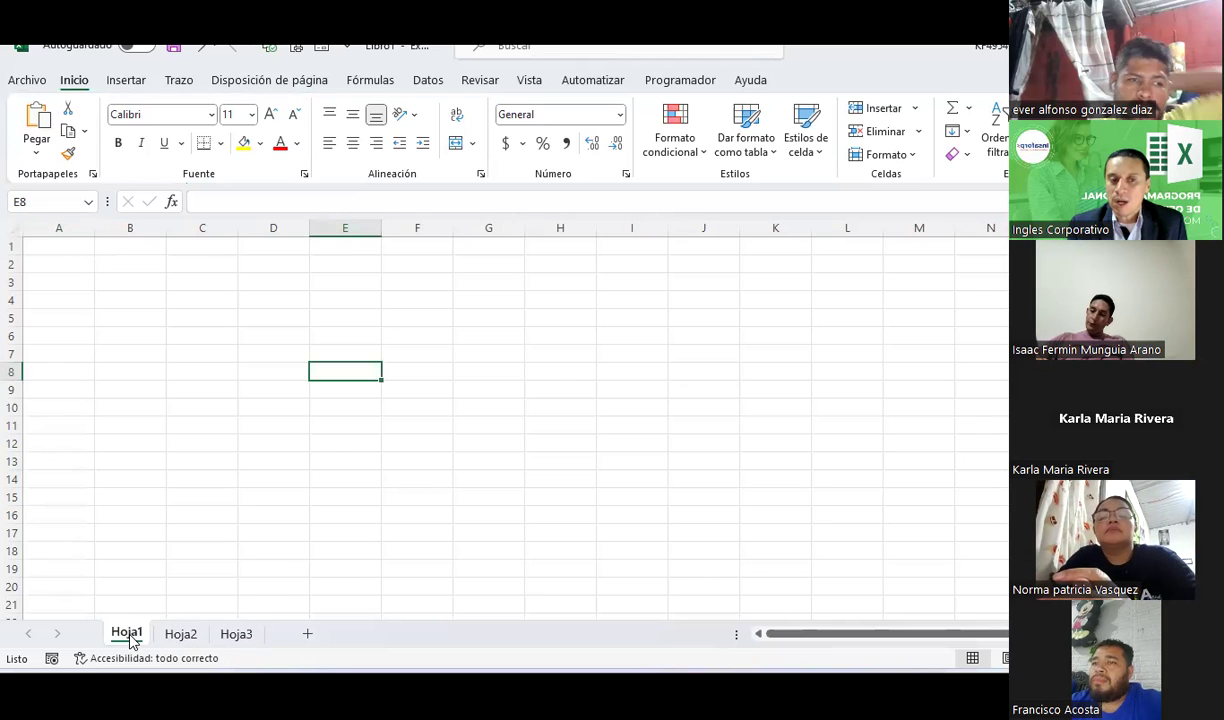
pyautogui.click(180, 637)
pyautogui.click(234, 638)
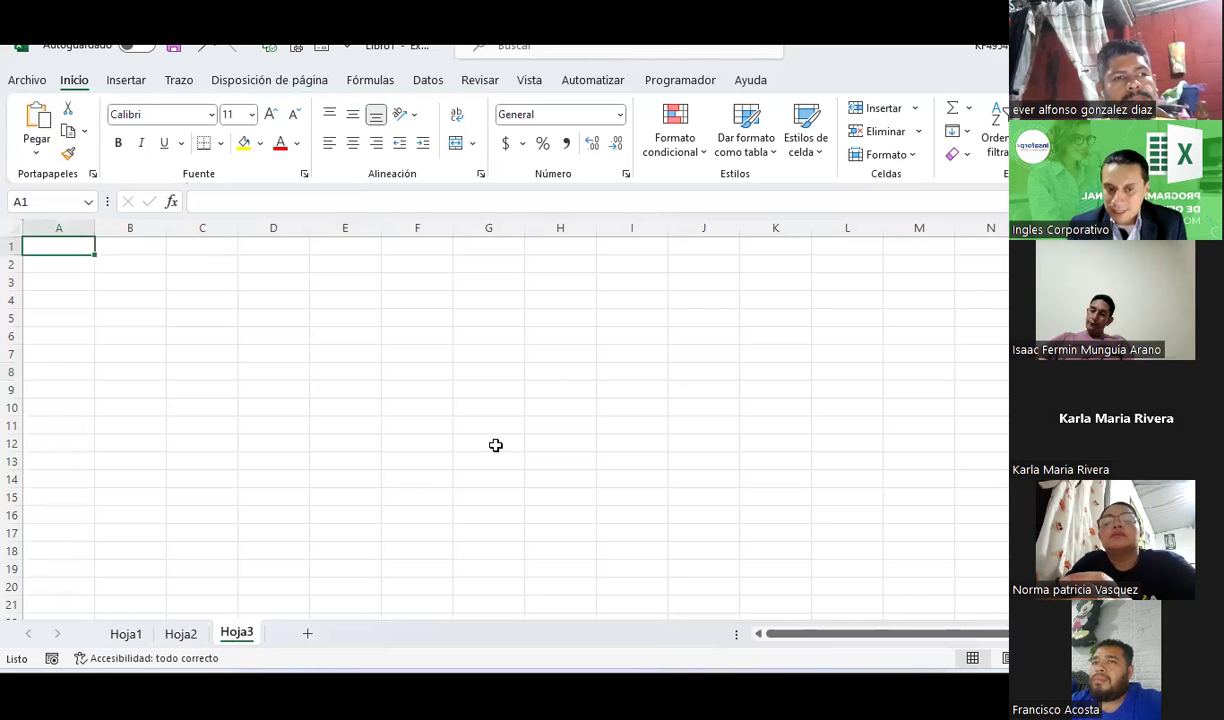
pyautogui.click(497, 440)
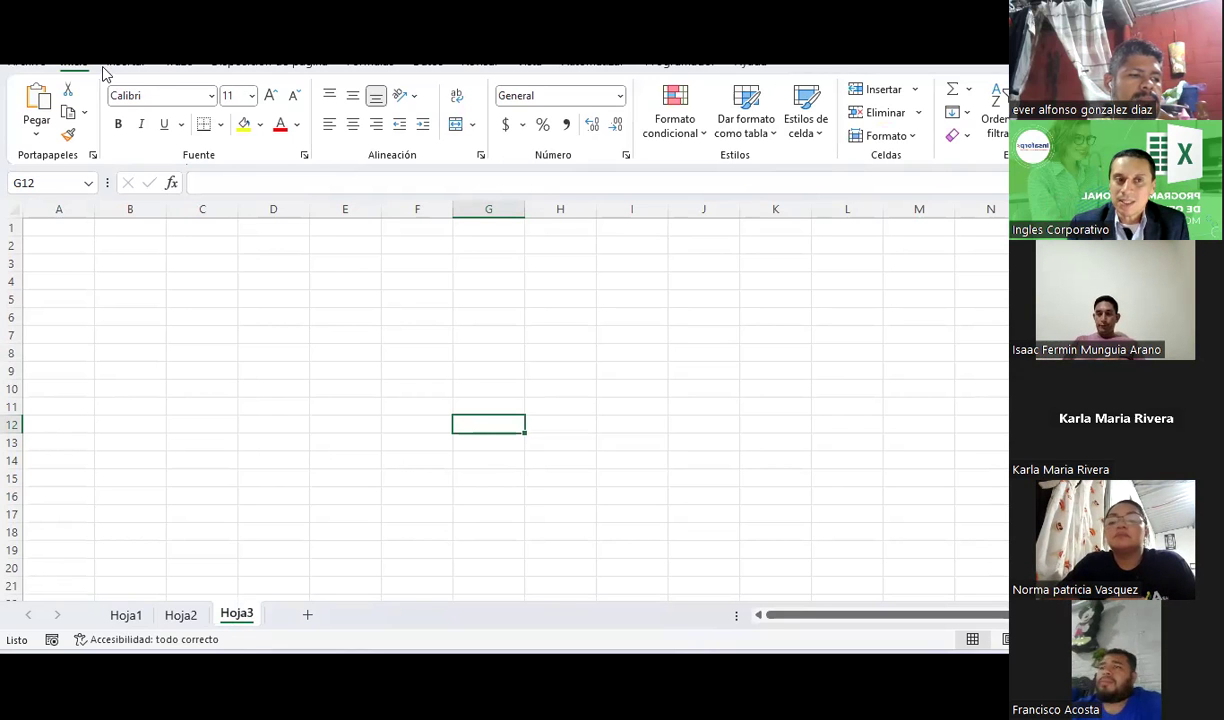
# - Save the workbook through Guardar como to the Escritorio folder under the name Clase1
pyautogui.click(40, 78)
pyautogui.click(88, 316)
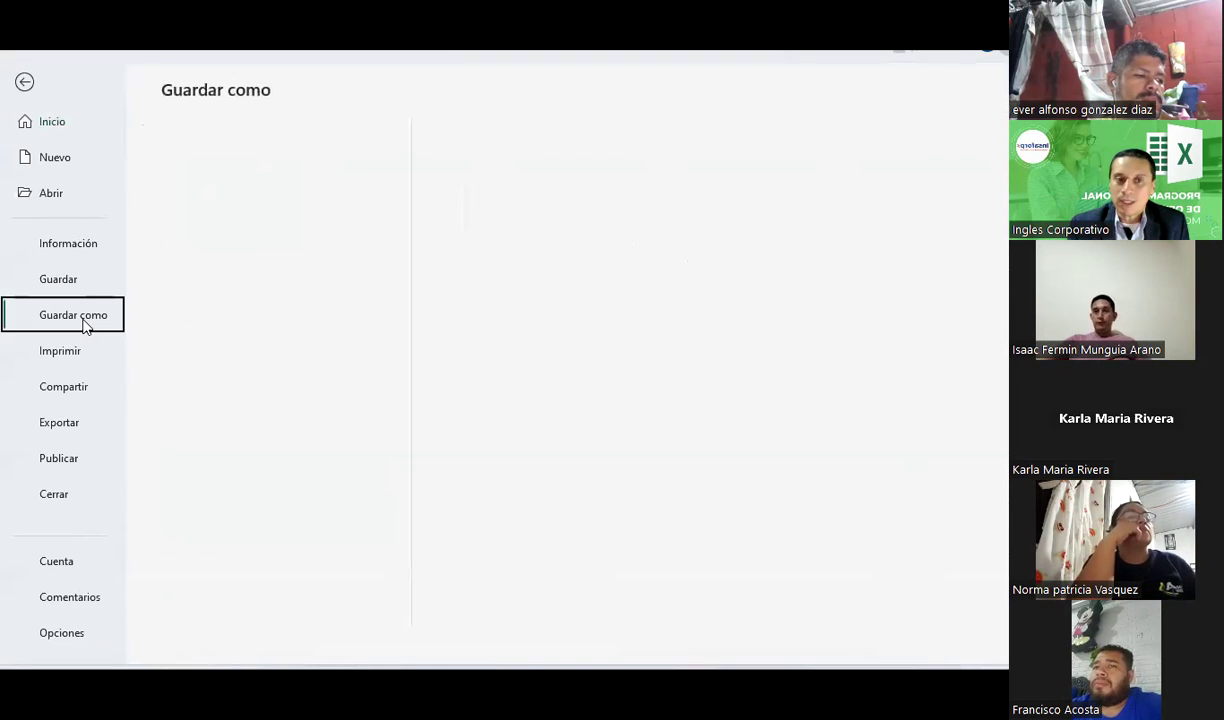
pyautogui.click(247, 314)
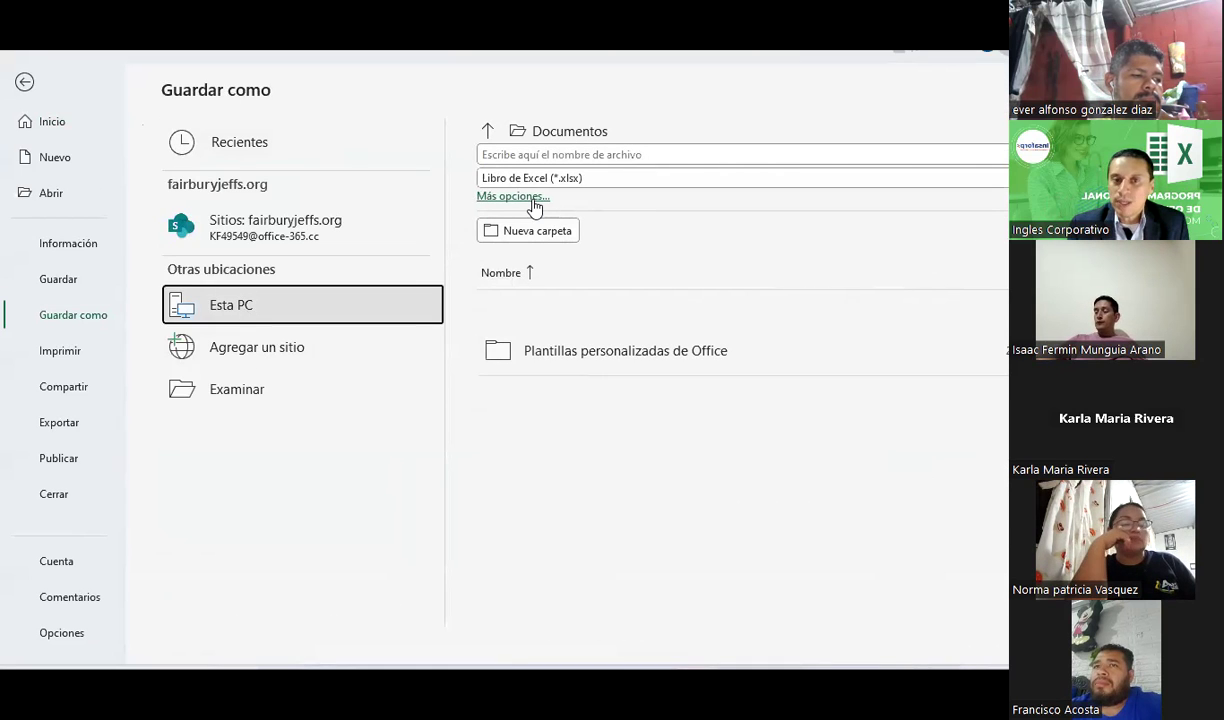
pyautogui.click(530, 197)
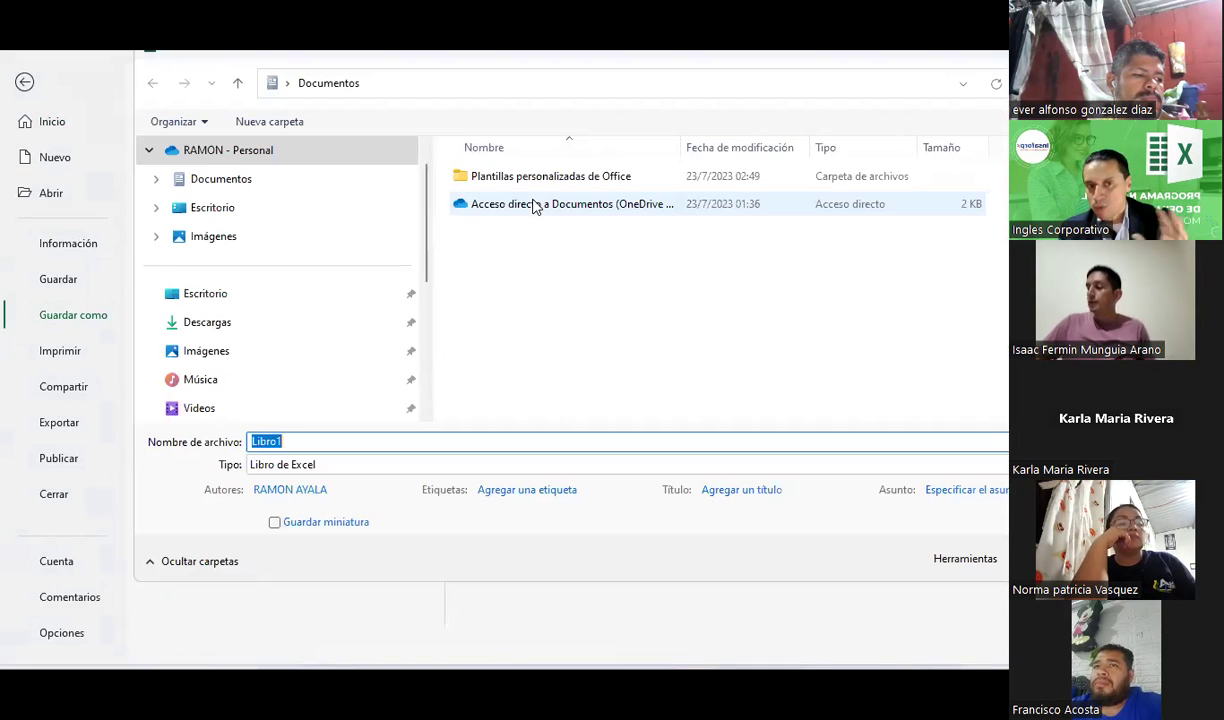
pyautogui.click(210, 294)
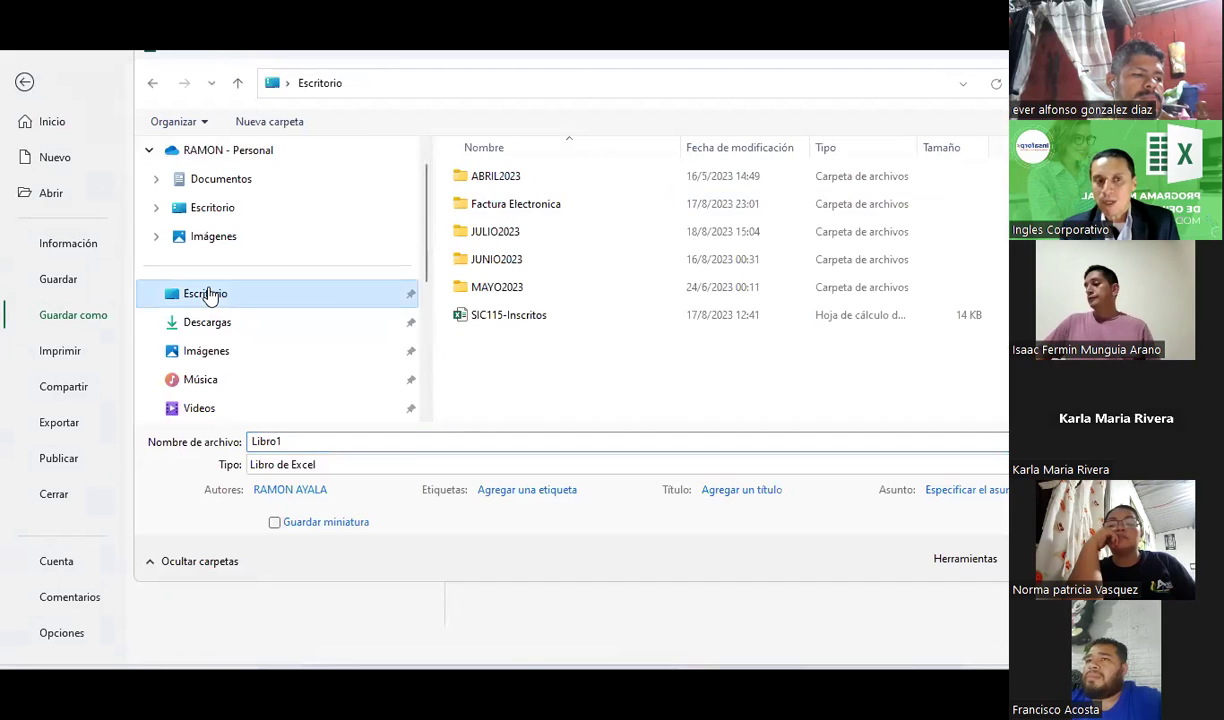
pyautogui.click(324, 447)
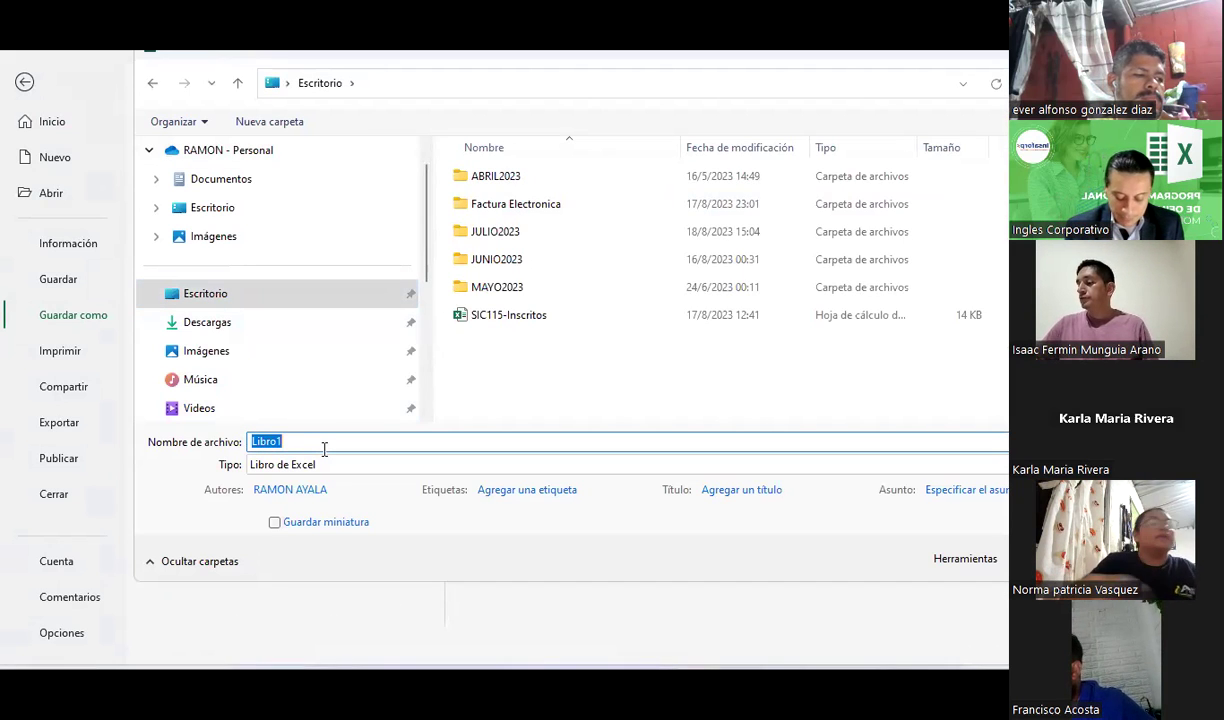
pyautogui.write('Se')
pyautogui.press('BackSpace')
pyautogui.press('BackSpace')
pyautogui.write('ase1')
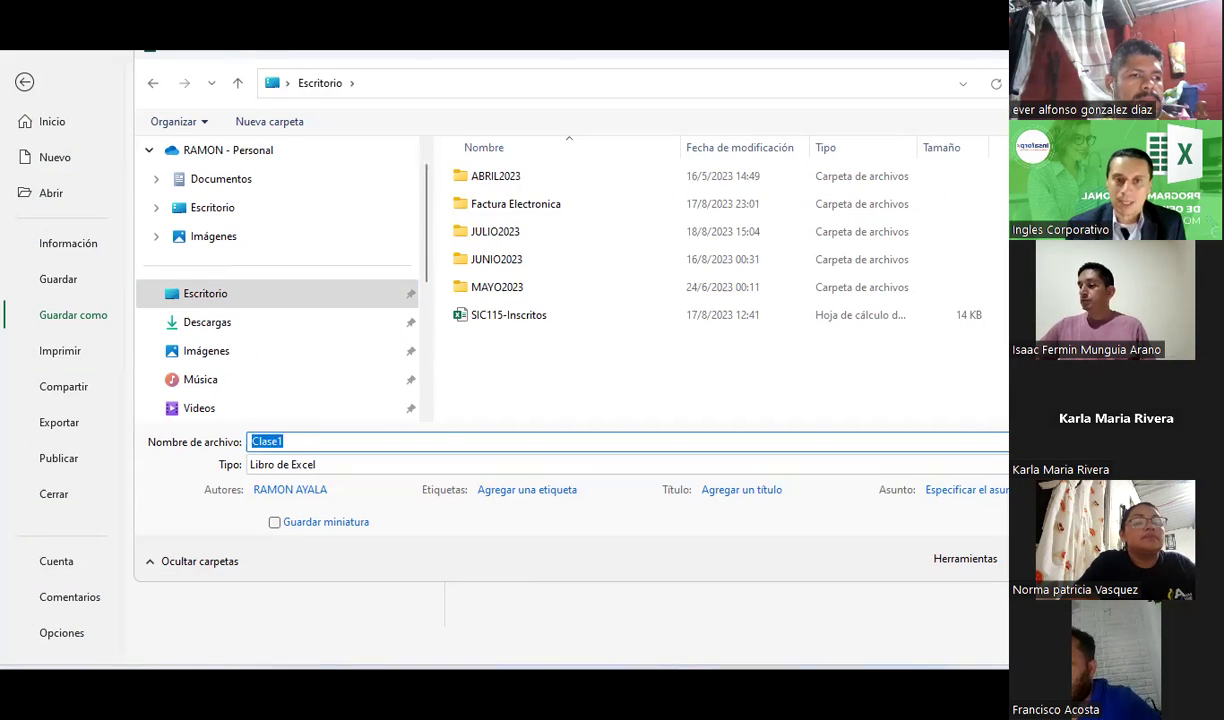
pyautogui.press('Return')
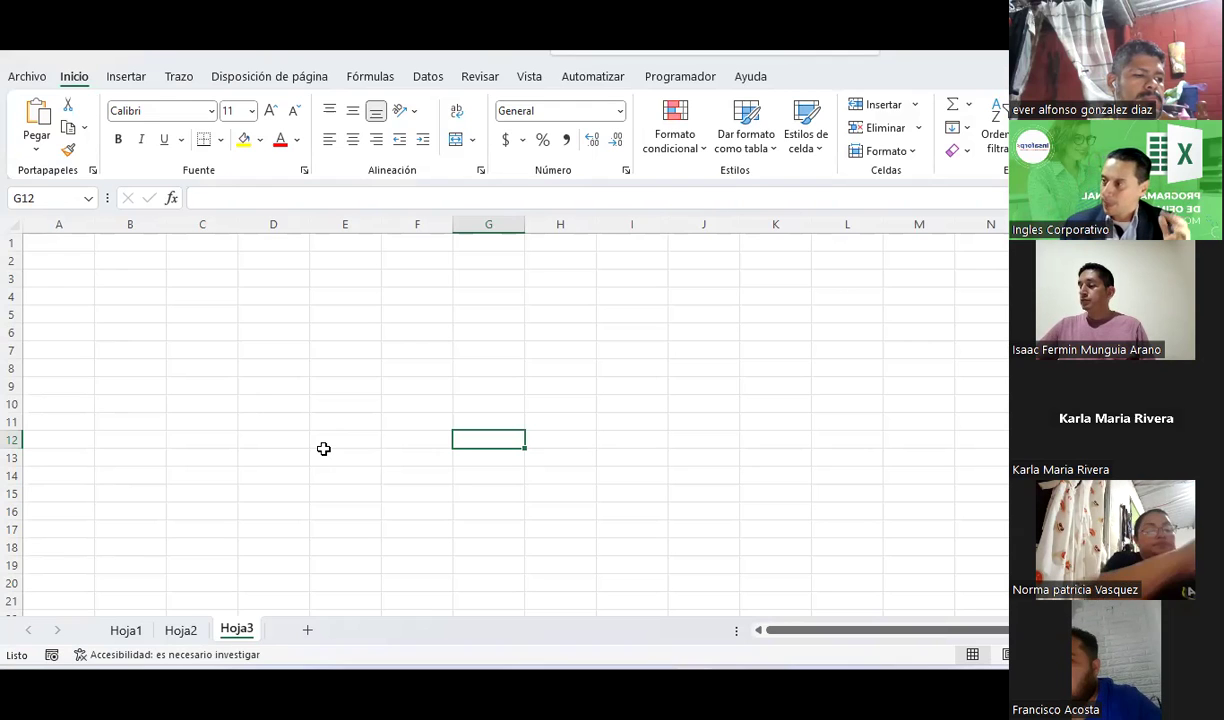
# - Confirm the saved file's name and location in Archivo, then return to Hoja1
pyautogui.click(28, 77)
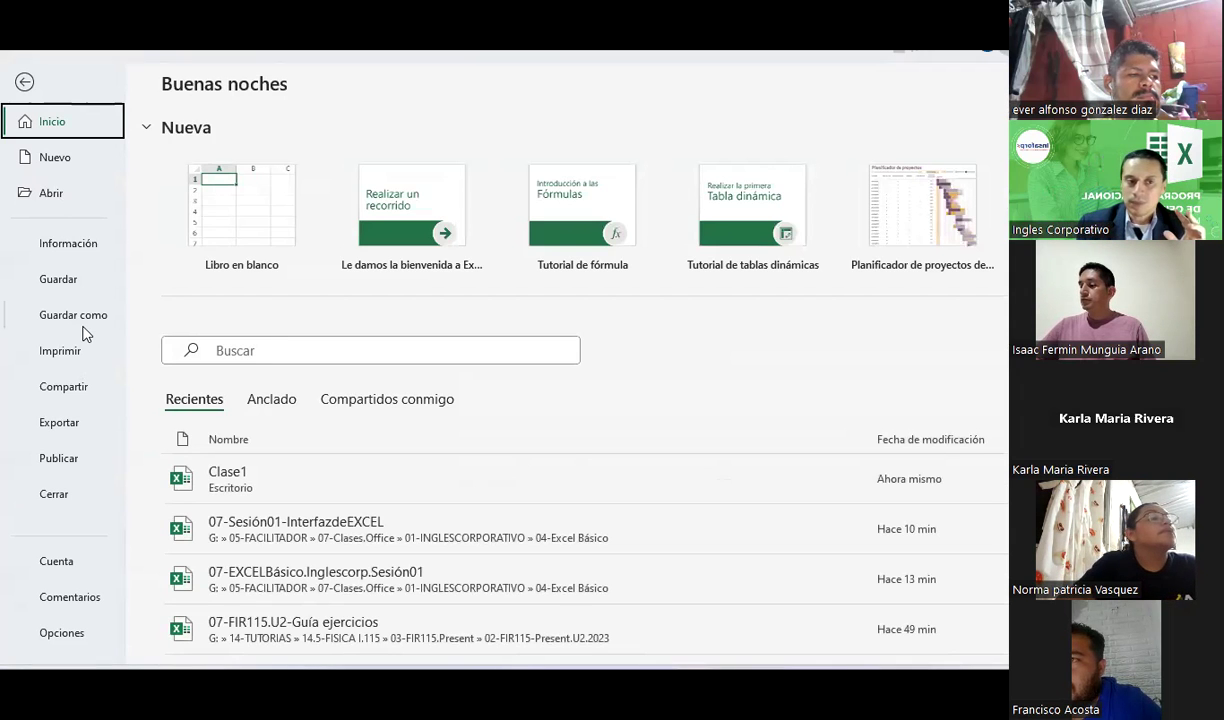
pyautogui.click(73, 316)
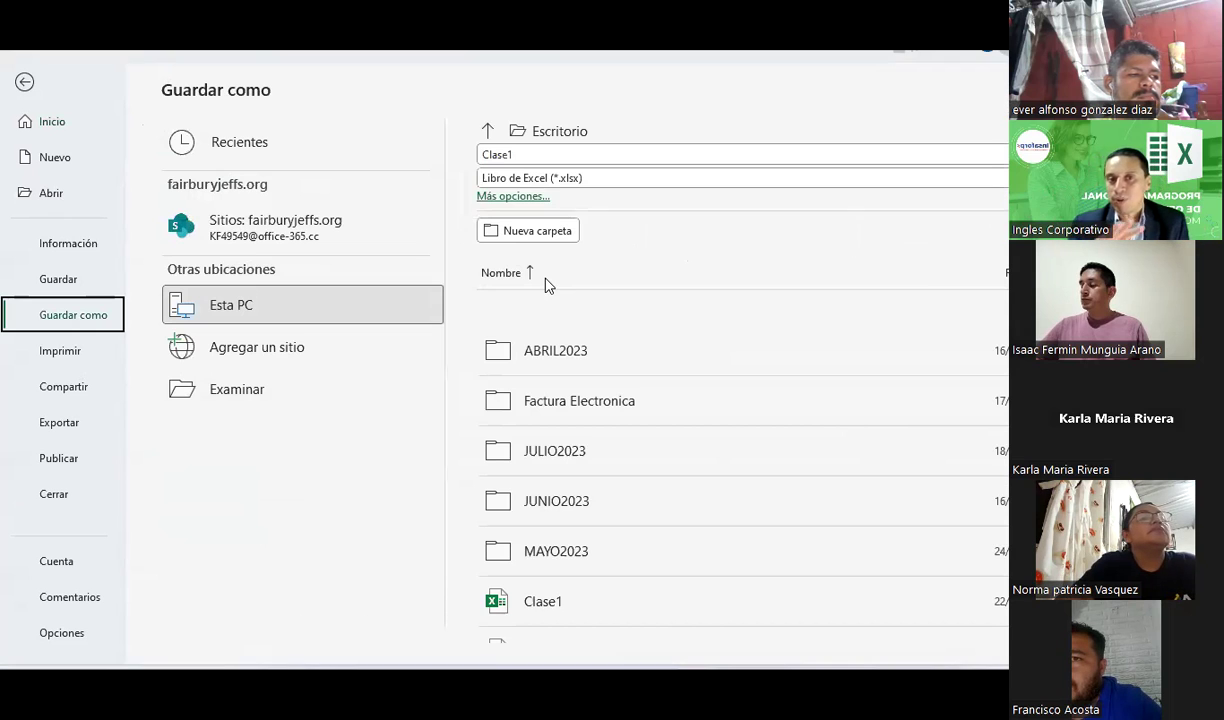
pyautogui.press('Escape')
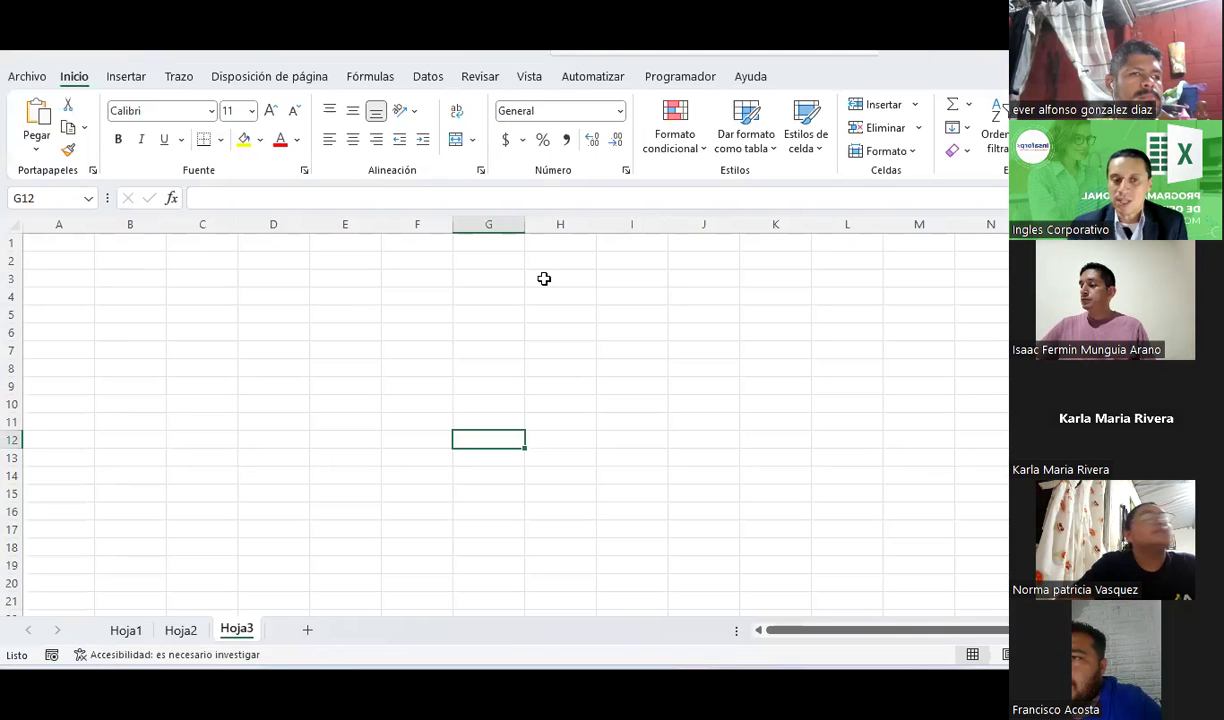
pyautogui.click(125, 629)
# - Select cells on Hoja1, including the range A1:N18, ending on cell L13
pyautogui.click(473, 343)
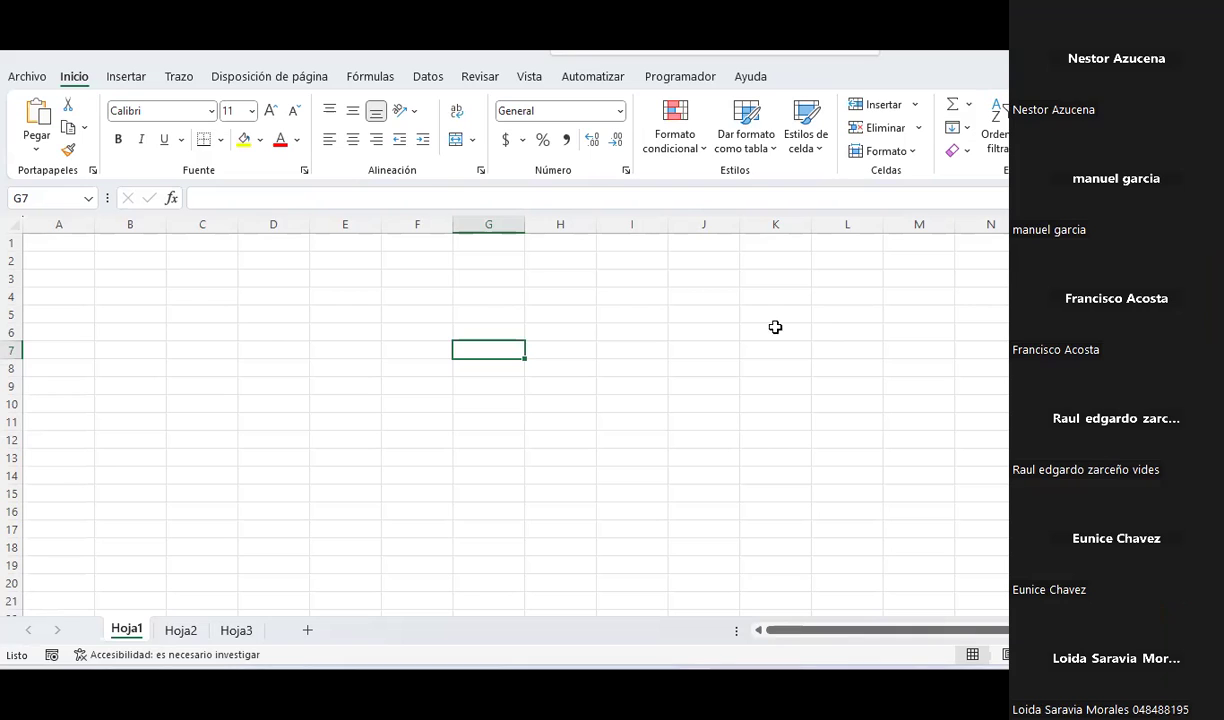
pyautogui.click(433, 299)
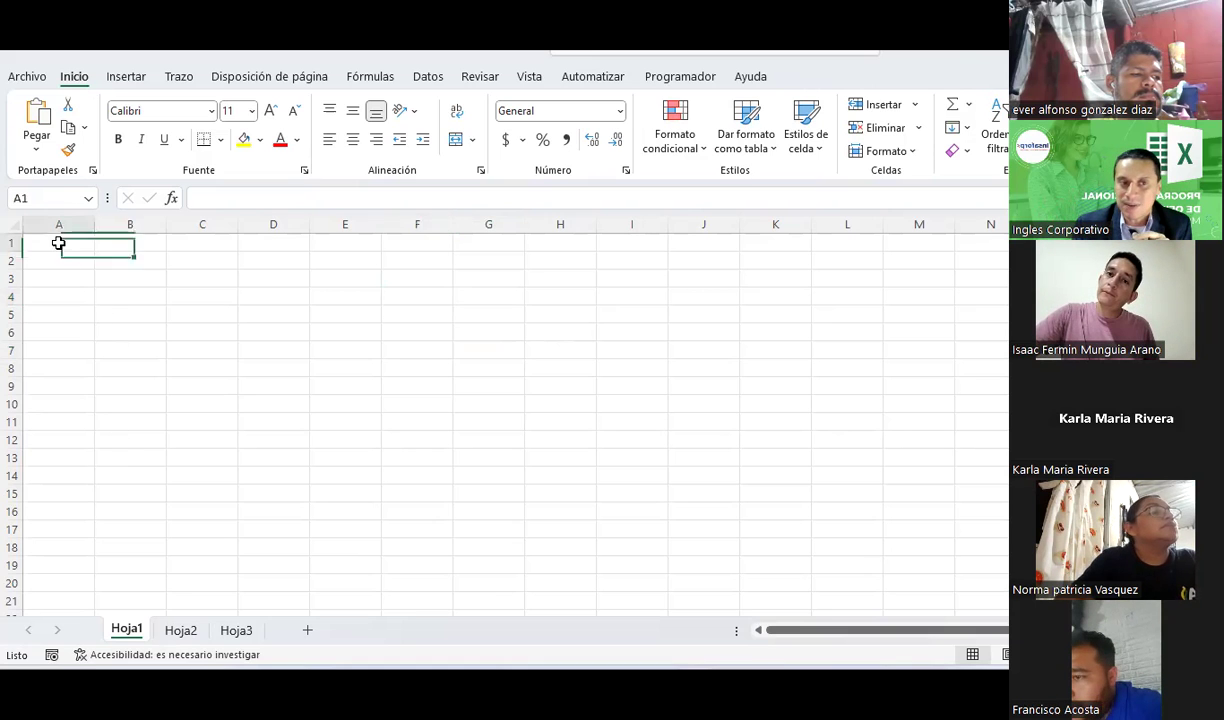
pyautogui.moveTo(57, 243); pyautogui.dragTo(1000, 547)
pyautogui.click(836, 453)
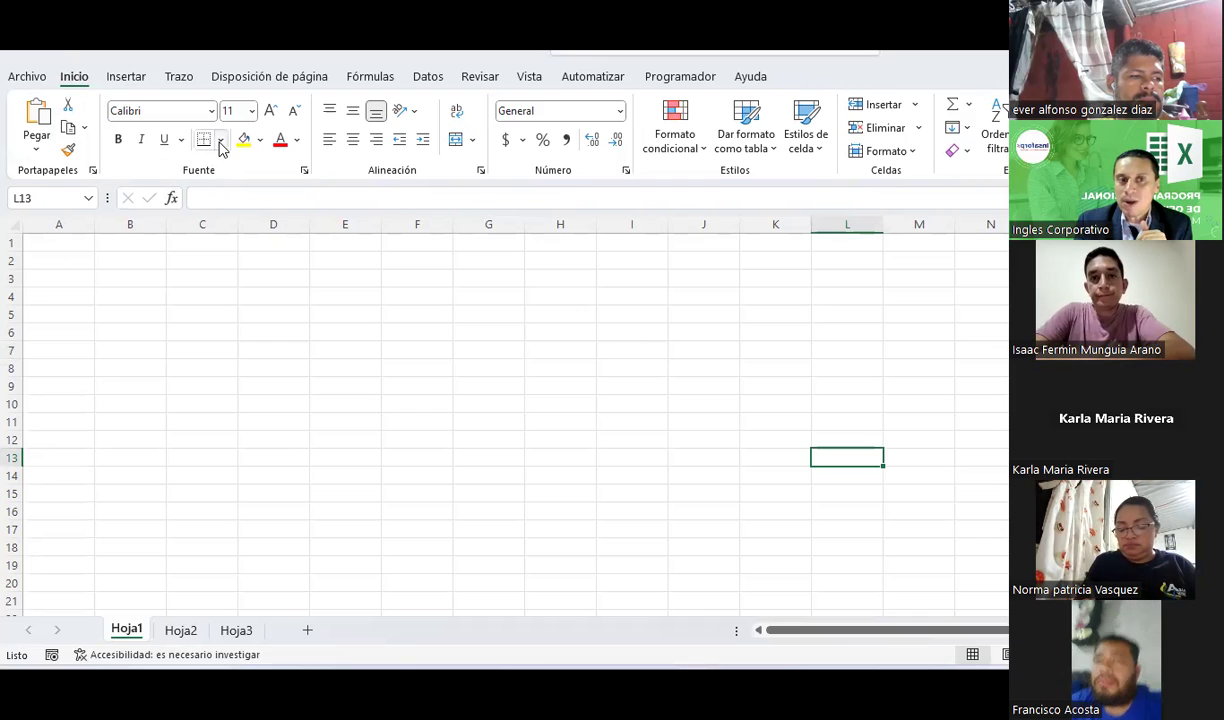
# - Show the Bordes dropdown list of border styles on the Inicio tab
pyautogui.click(221, 142)
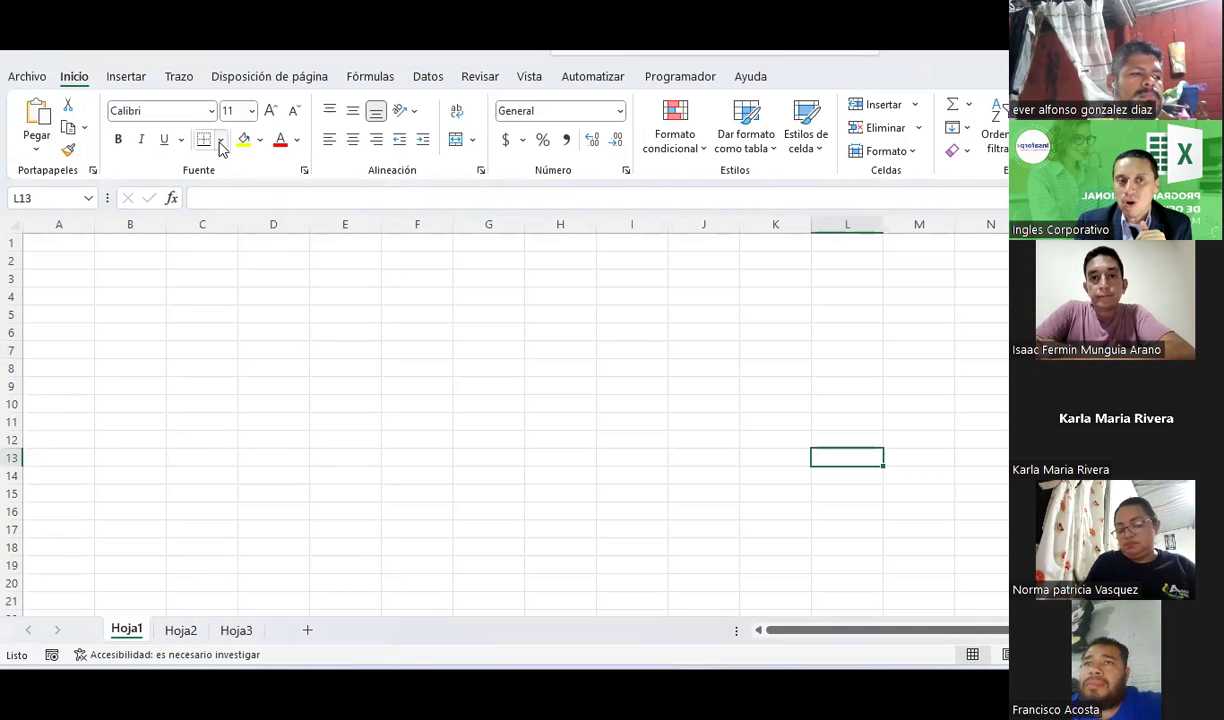
pyautogui.click(221, 141)
pyautogui.click(221, 141)
pyautogui.click(221, 141)
pyautogui.click(221, 141)
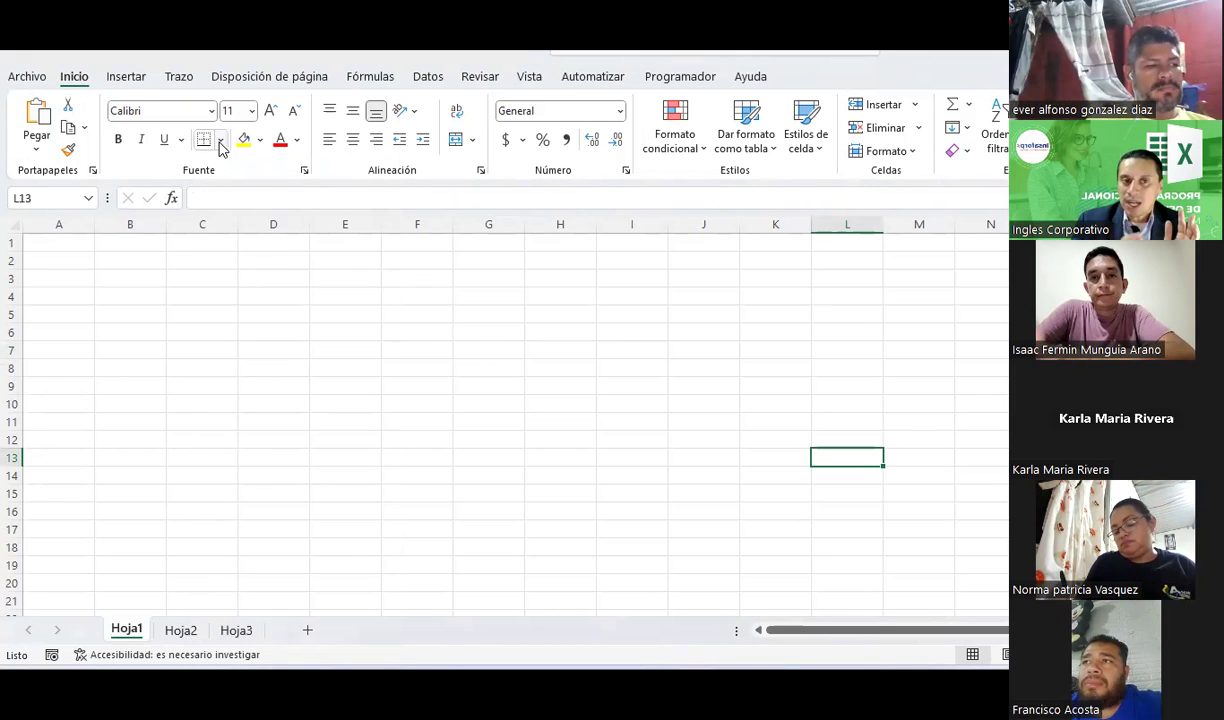
pyautogui.click(221, 141)
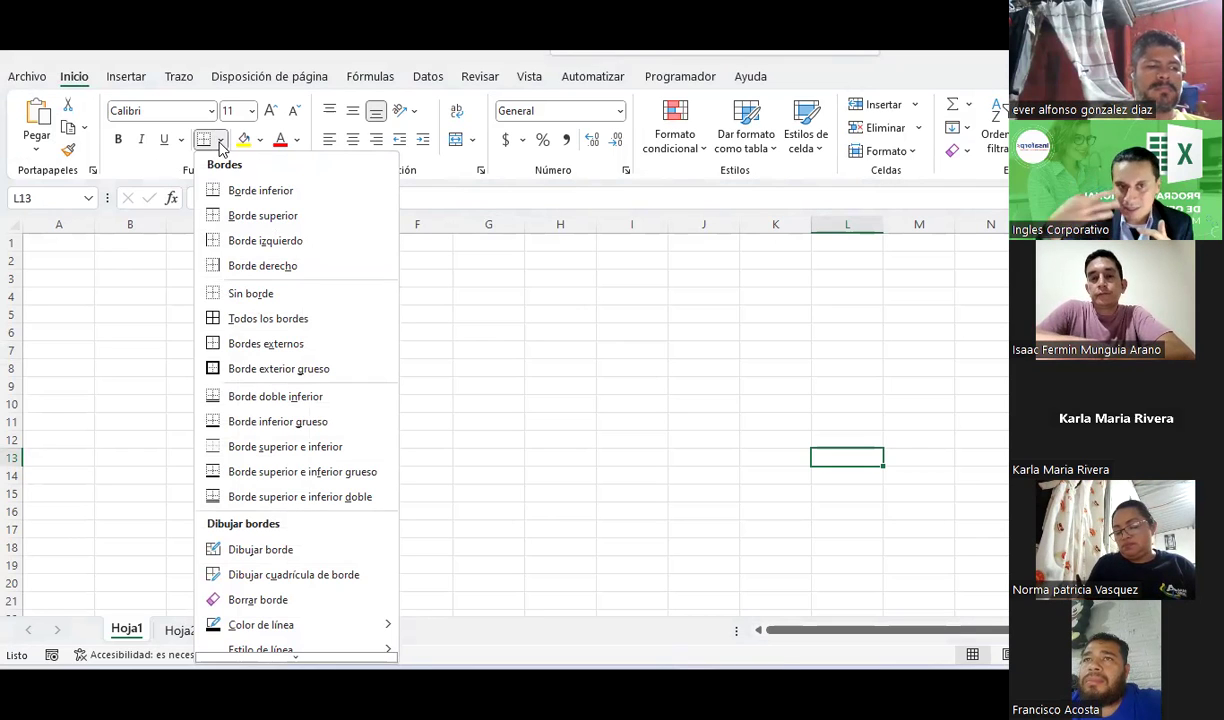
# - Close the Bordes list, then view and close the Formato options in the Celdas group
pyautogui.click(221, 141)
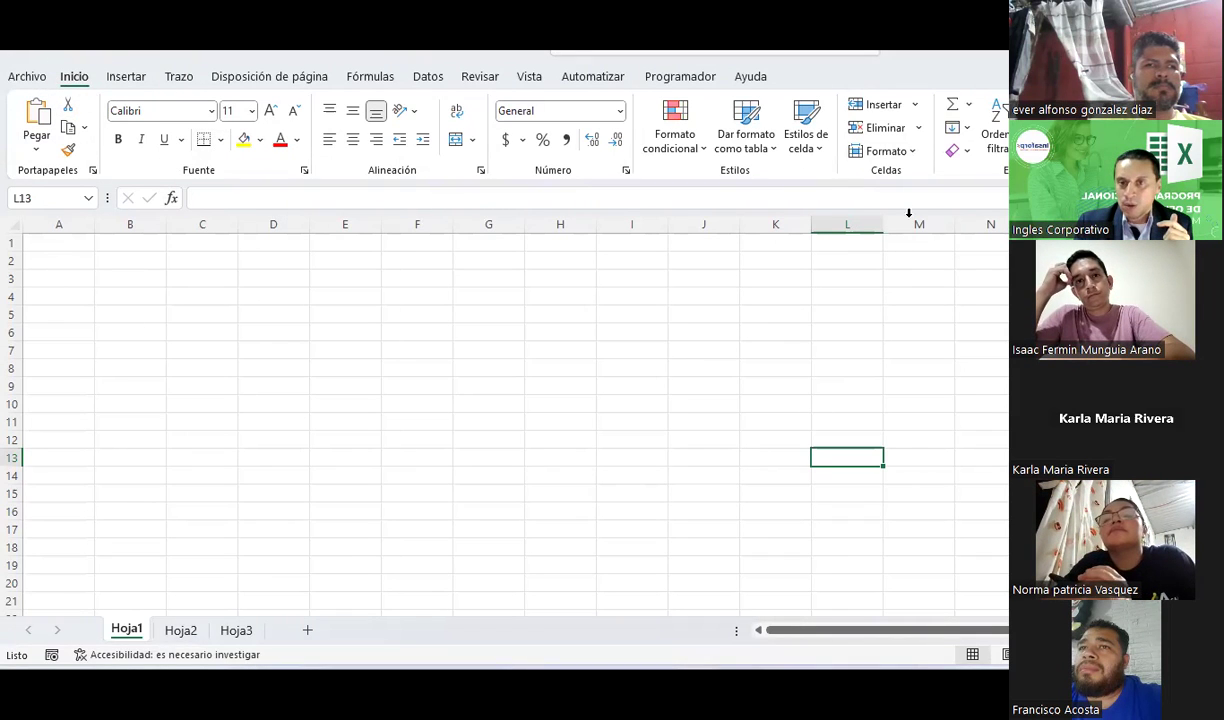
pyautogui.click(912, 152)
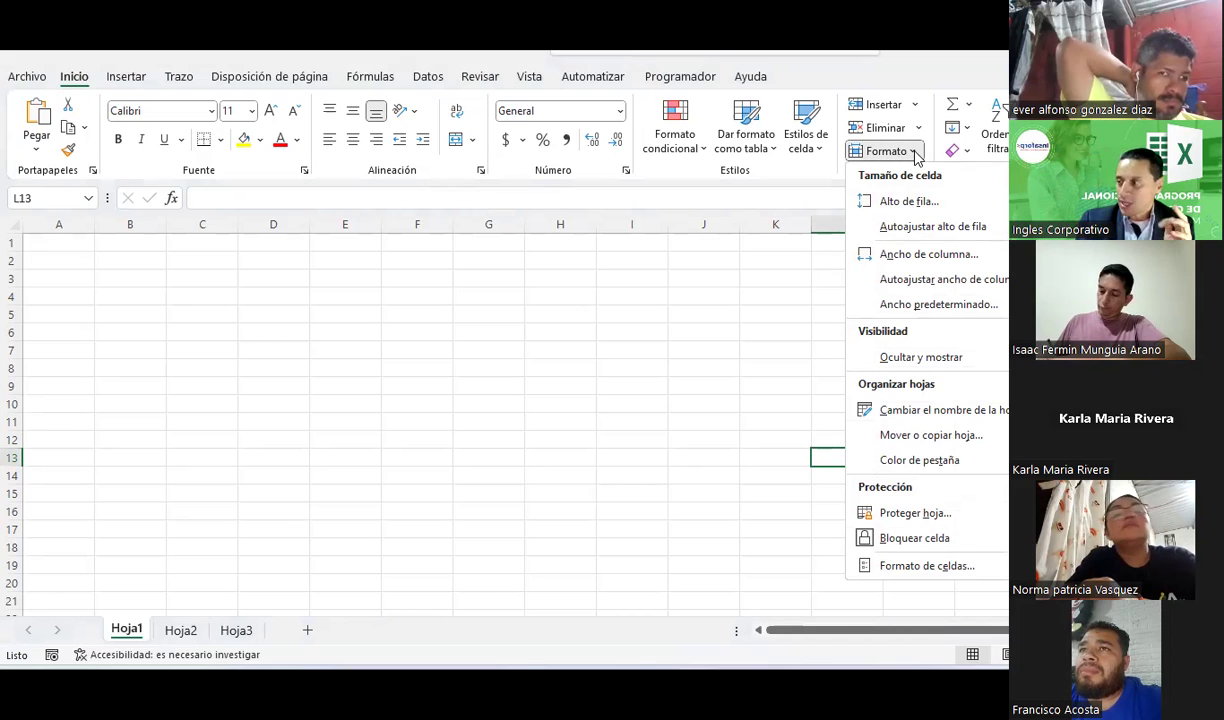
pyautogui.click(519, 287)
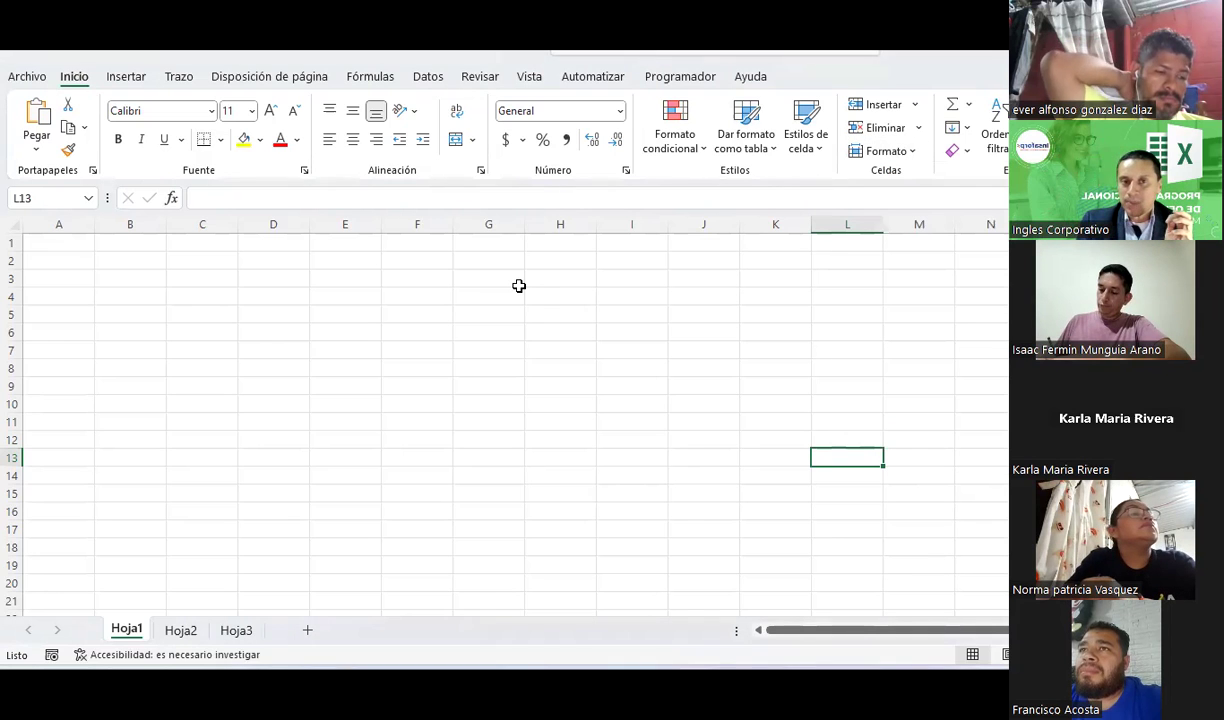
# - Show the Datos tab tools, then select cells H12 and G4
pyautogui.click(430, 77)
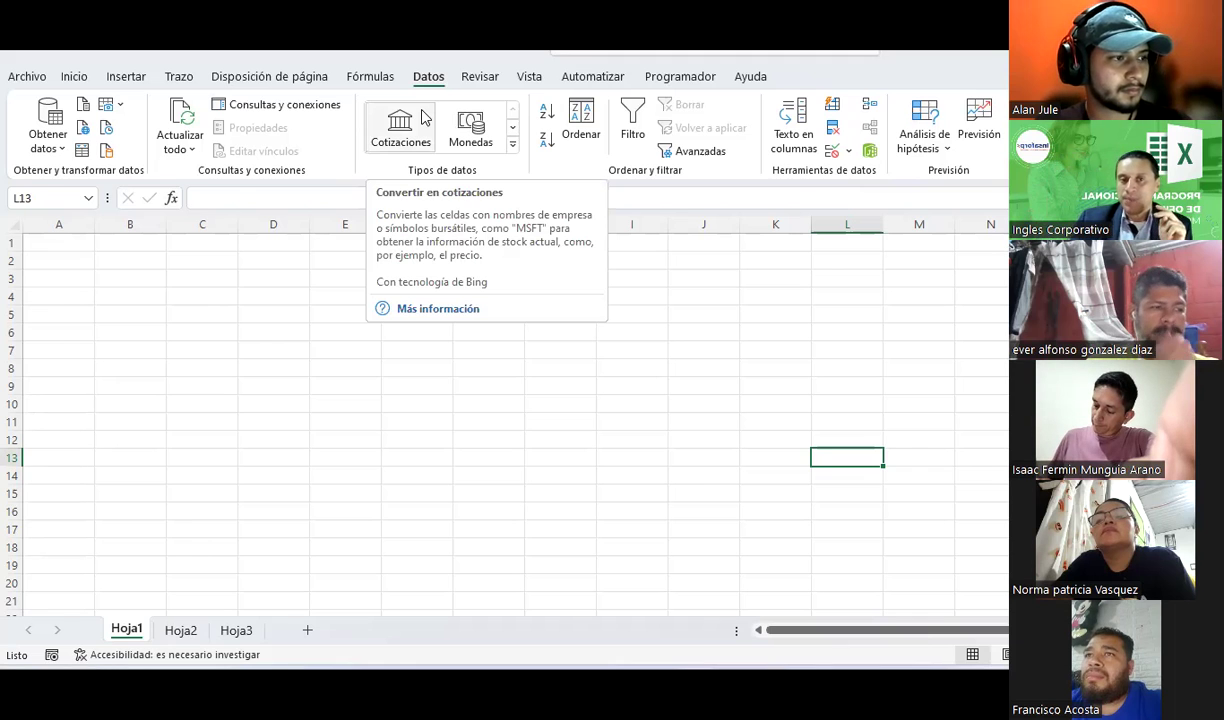
pyautogui.click(553, 434)
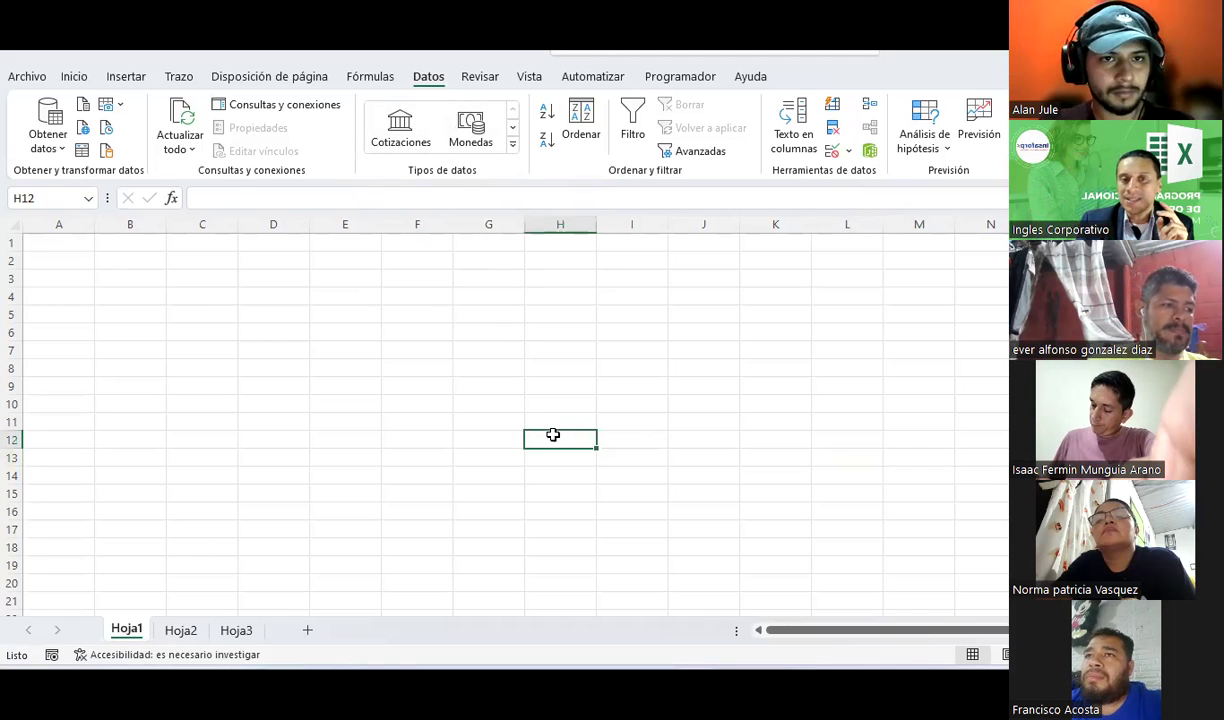
pyautogui.click(487, 299)
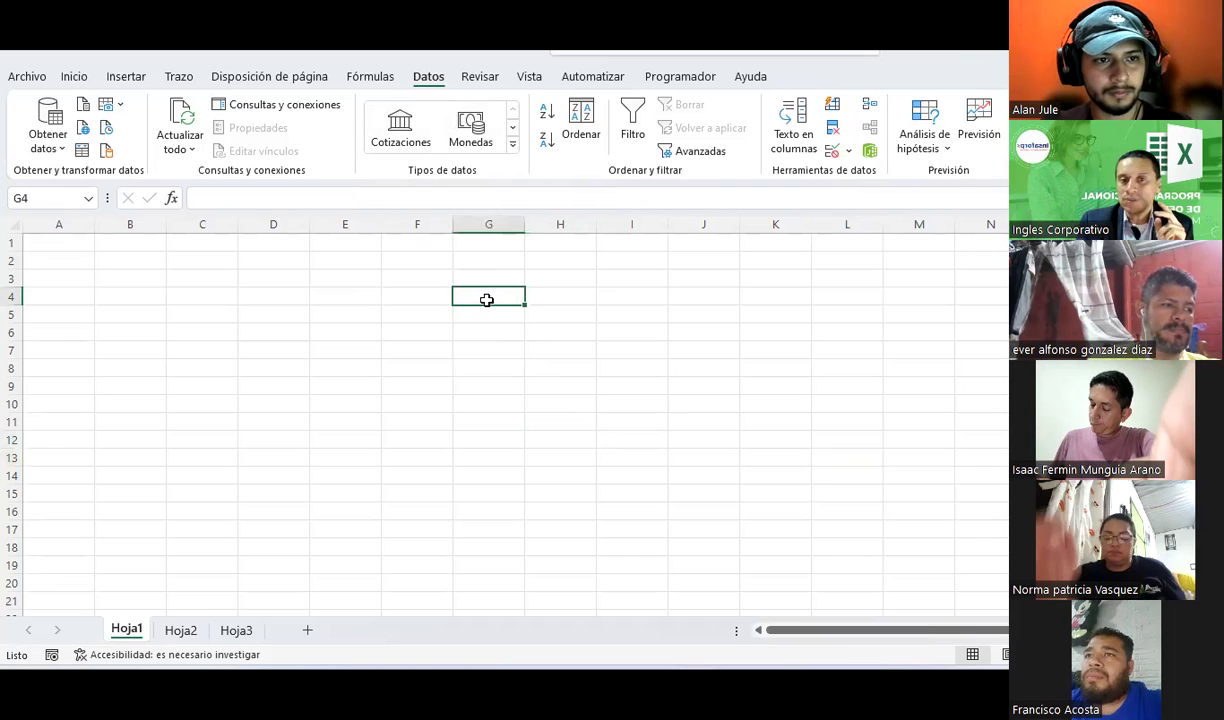
pyautogui.moveTo(45, 245); pyautogui.dragTo(983, 580)
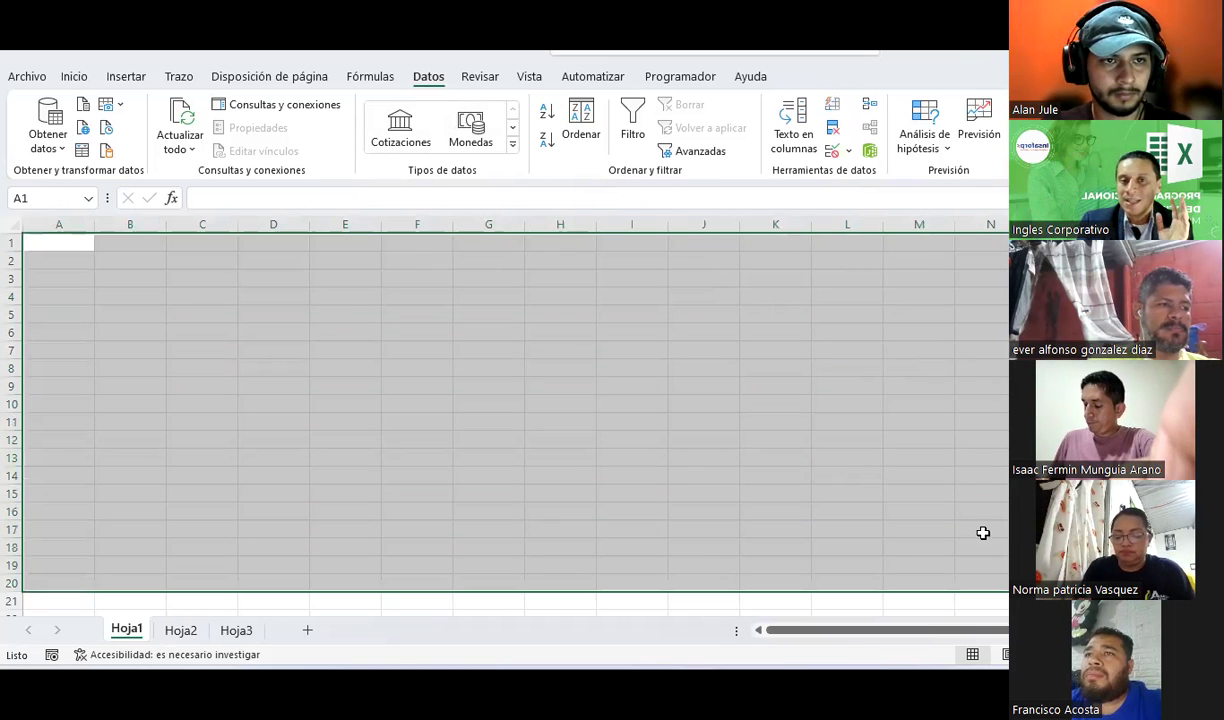
pyautogui.click(504, 278)
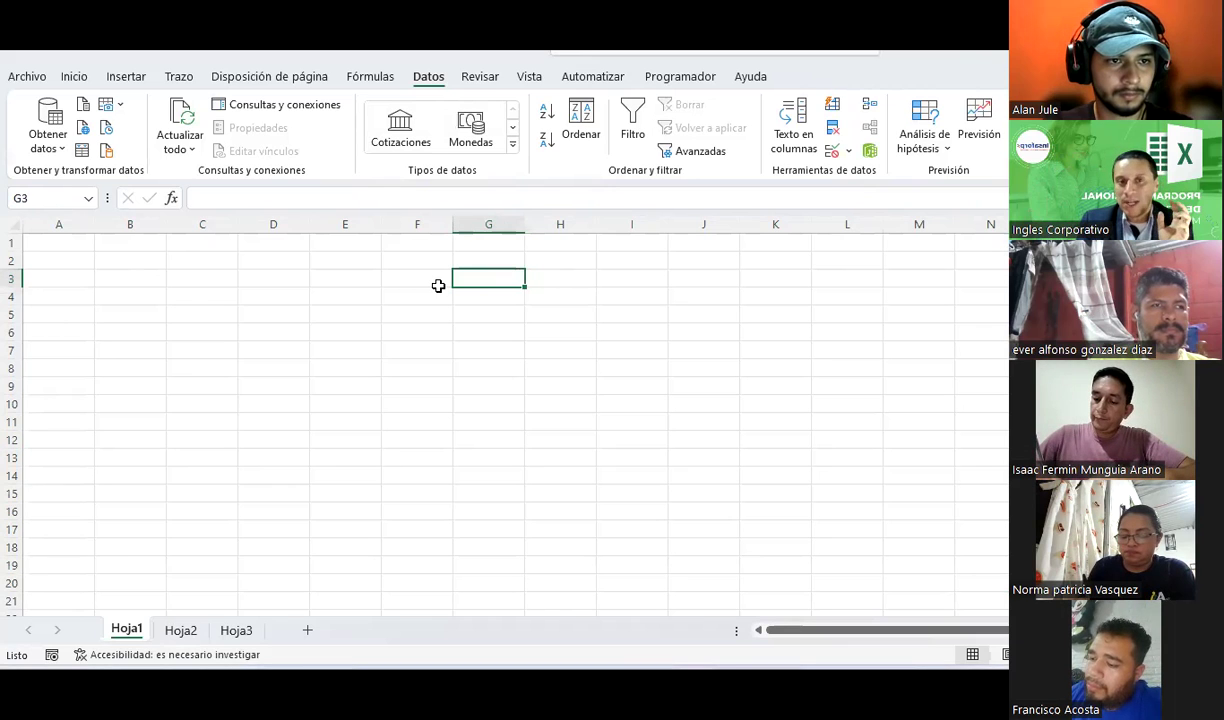
pyautogui.click(7, 223)
pyautogui.click(101, 247)
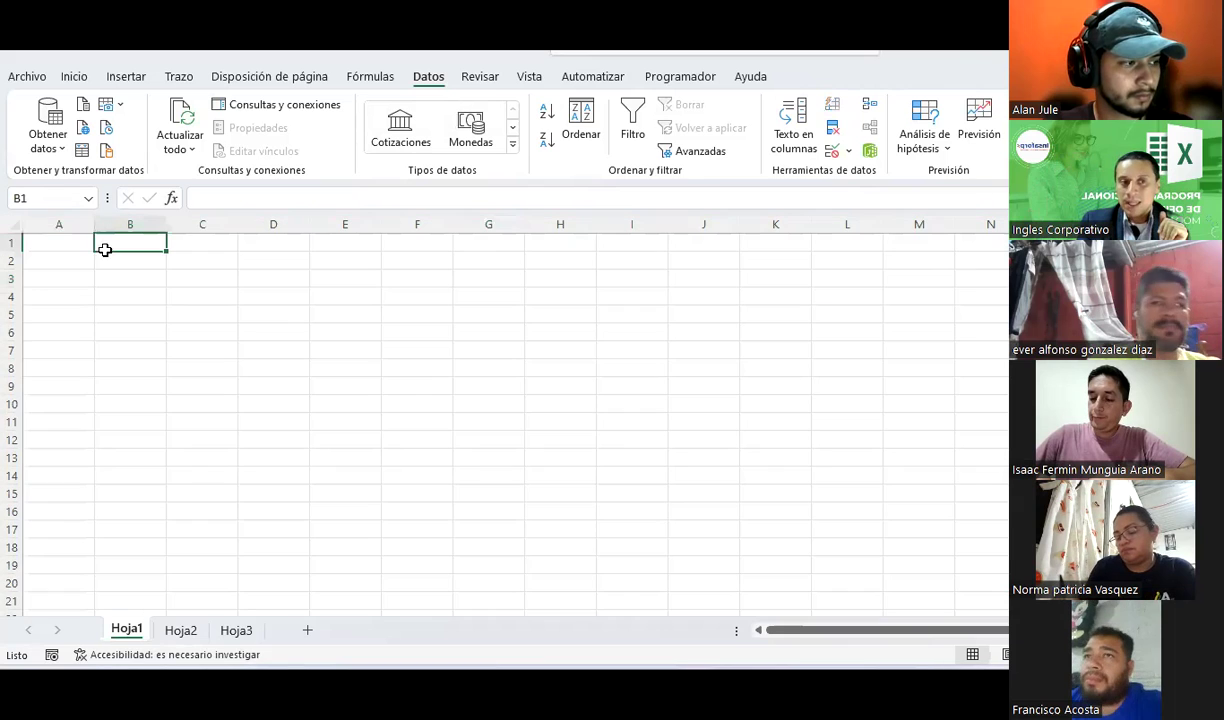
pyautogui.click(644, 262)
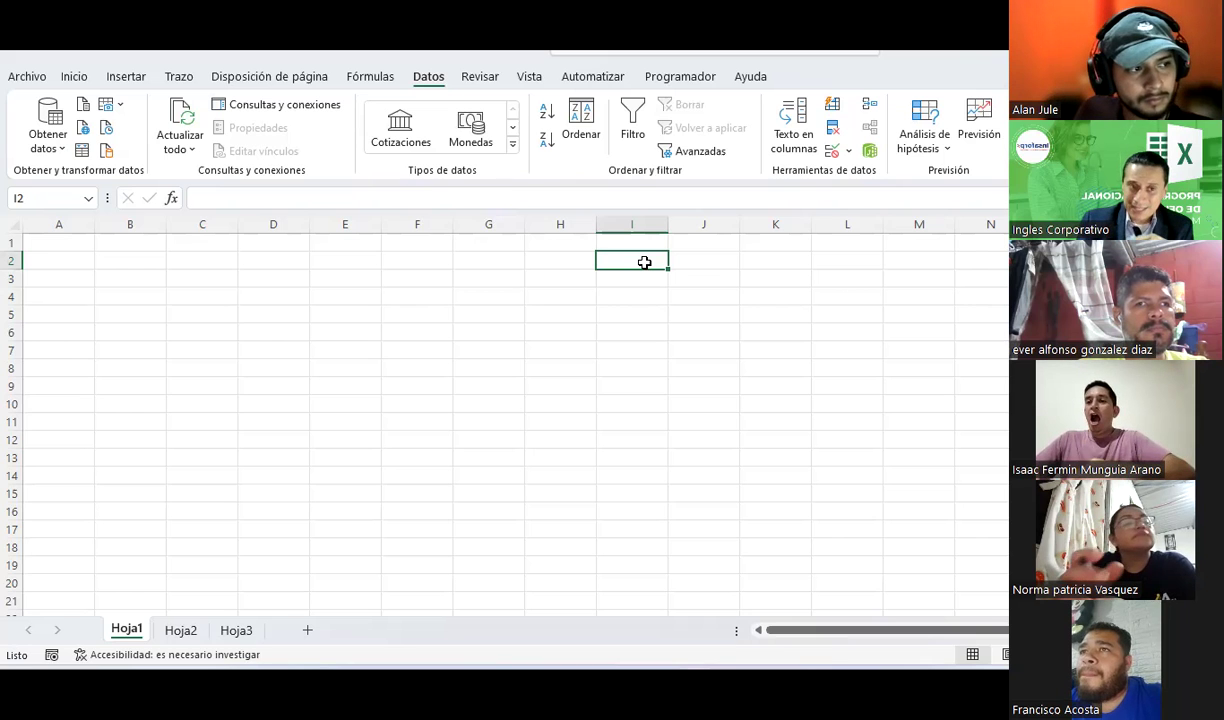
pyautogui.click(13, 222)
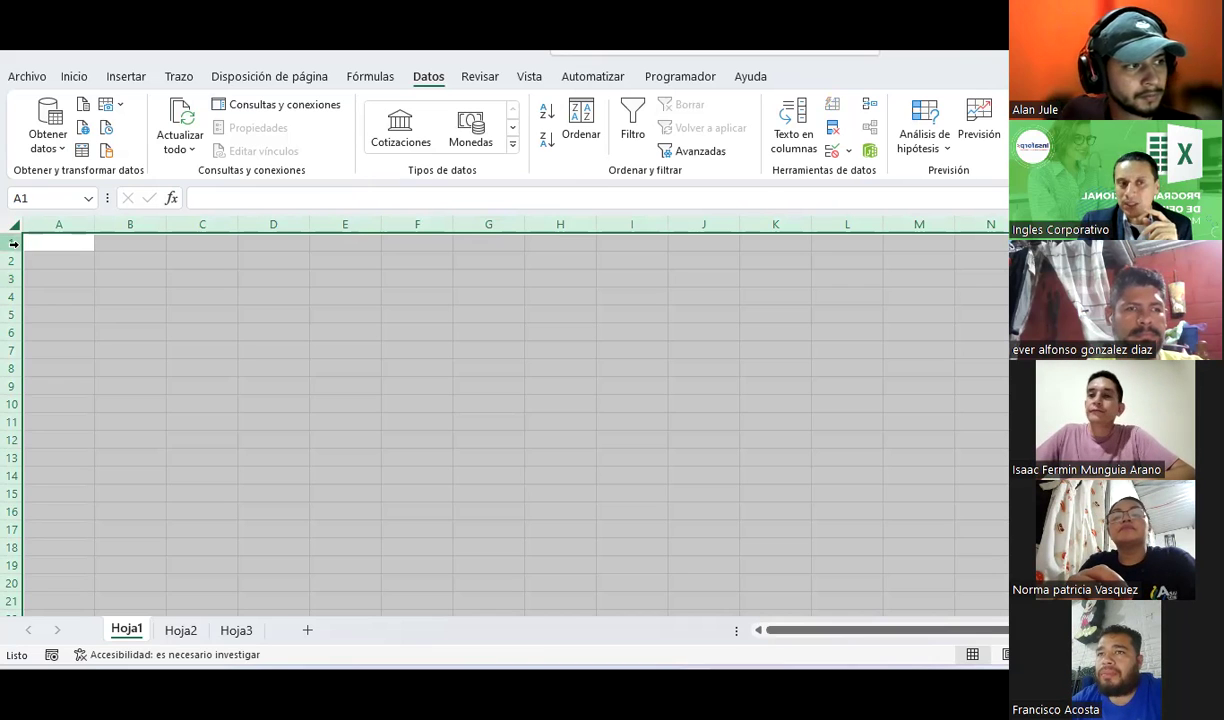
pyautogui.click(205, 368)
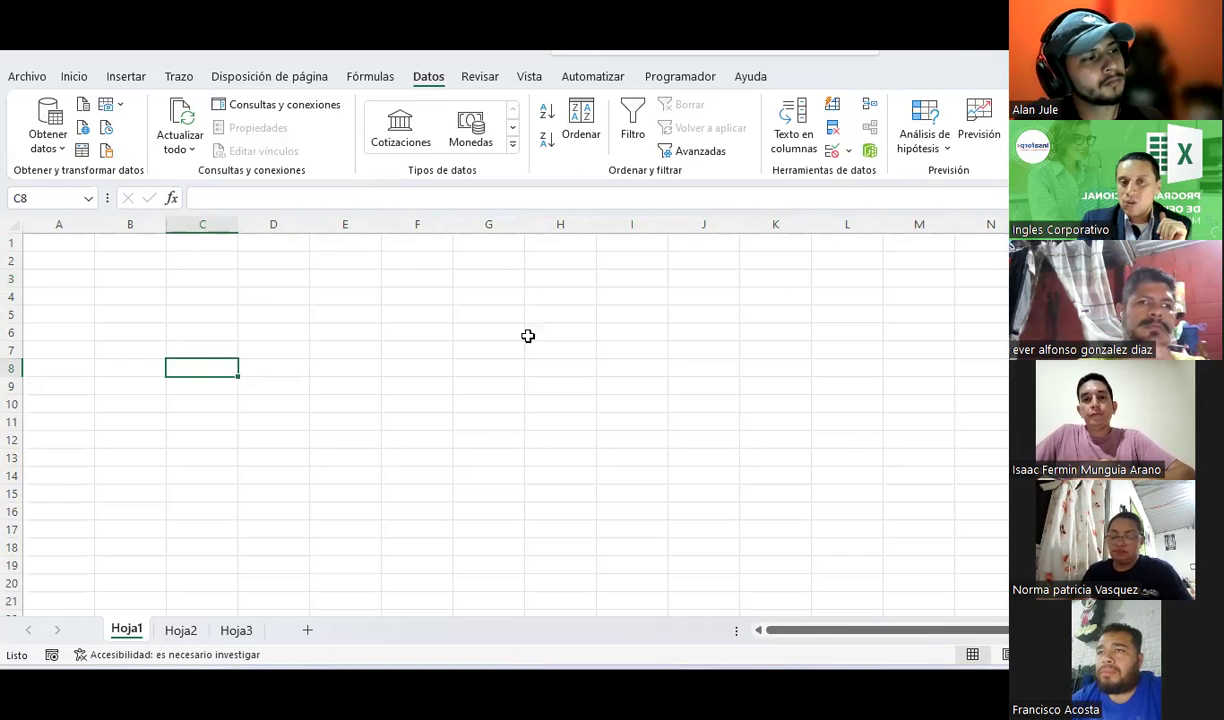
pyautogui.click(499, 293)
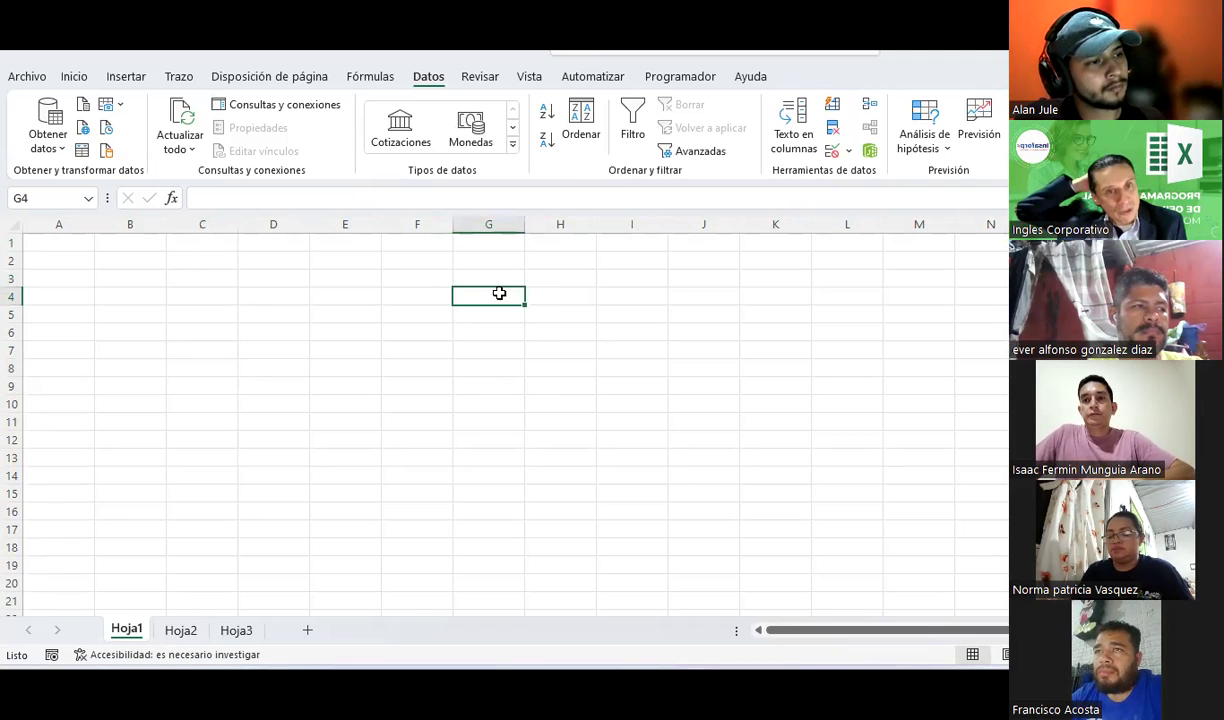
# - Enter 'G4' in cell G4 and centre it
pyautogui.write('G')
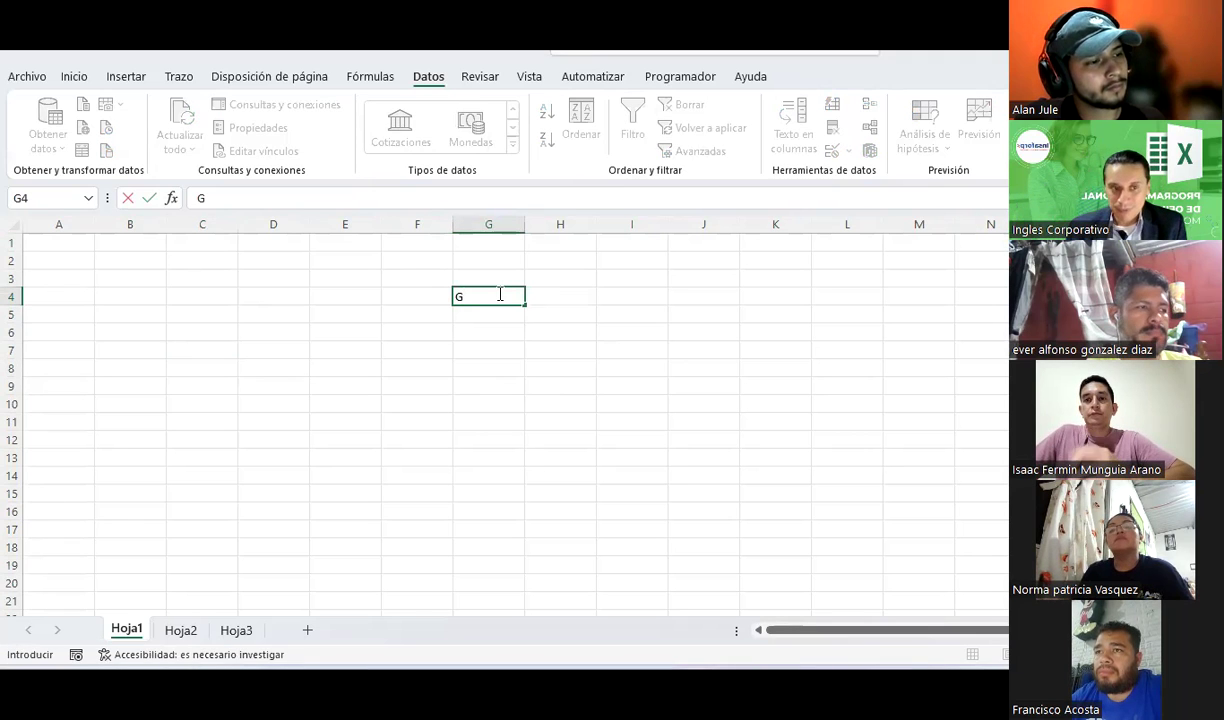
pyautogui.press('Return')
pyautogui.click(499, 293)
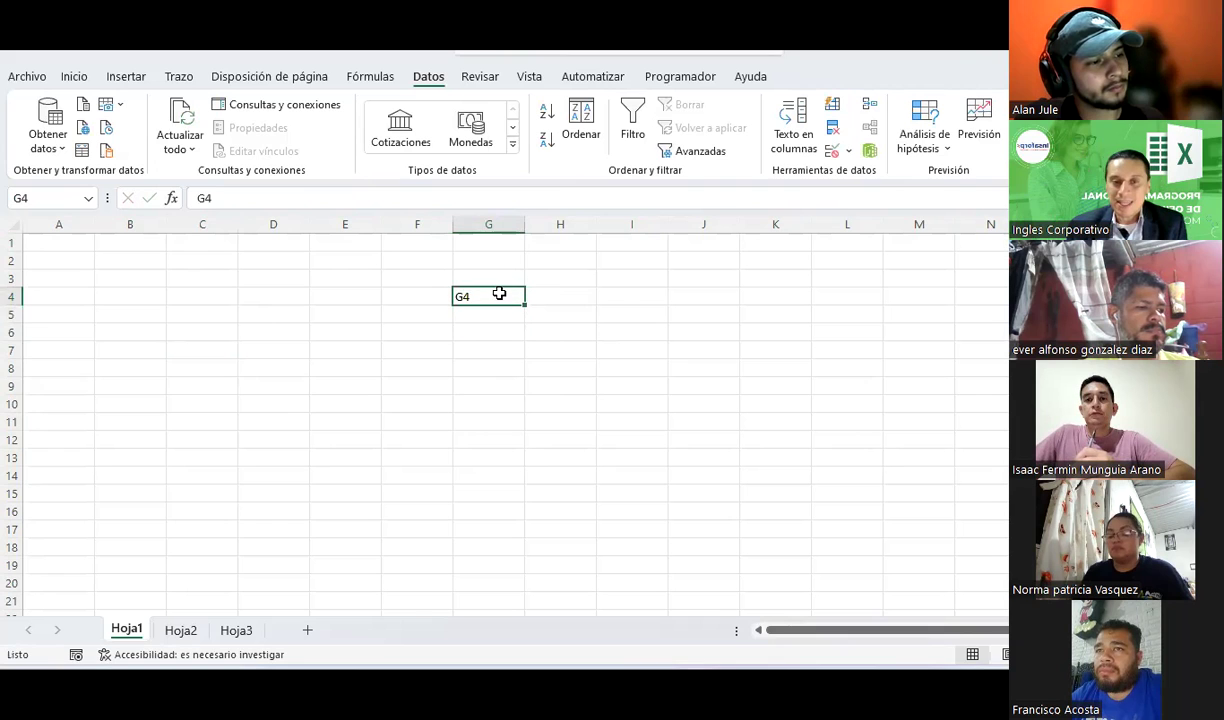
pyautogui.click(74, 76)
pyautogui.click(353, 139)
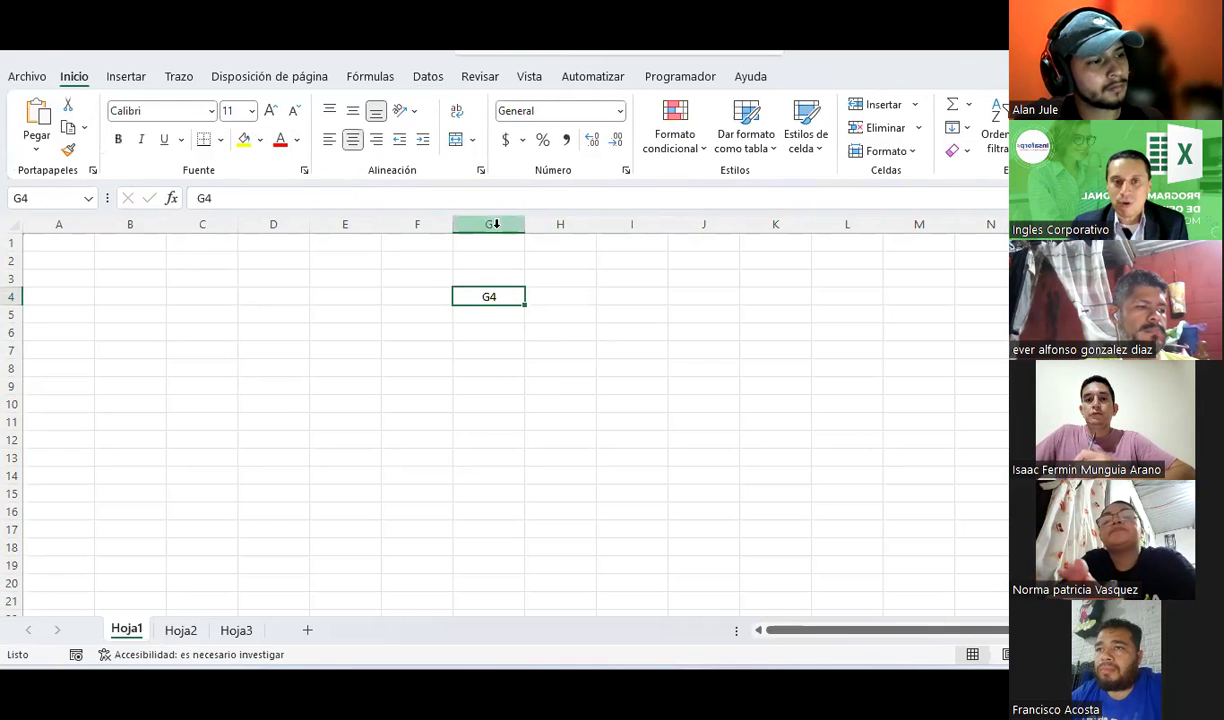
# - Give cell G4 a thick outside border (Borde exterior grueso)
pyautogui.click(500, 215)
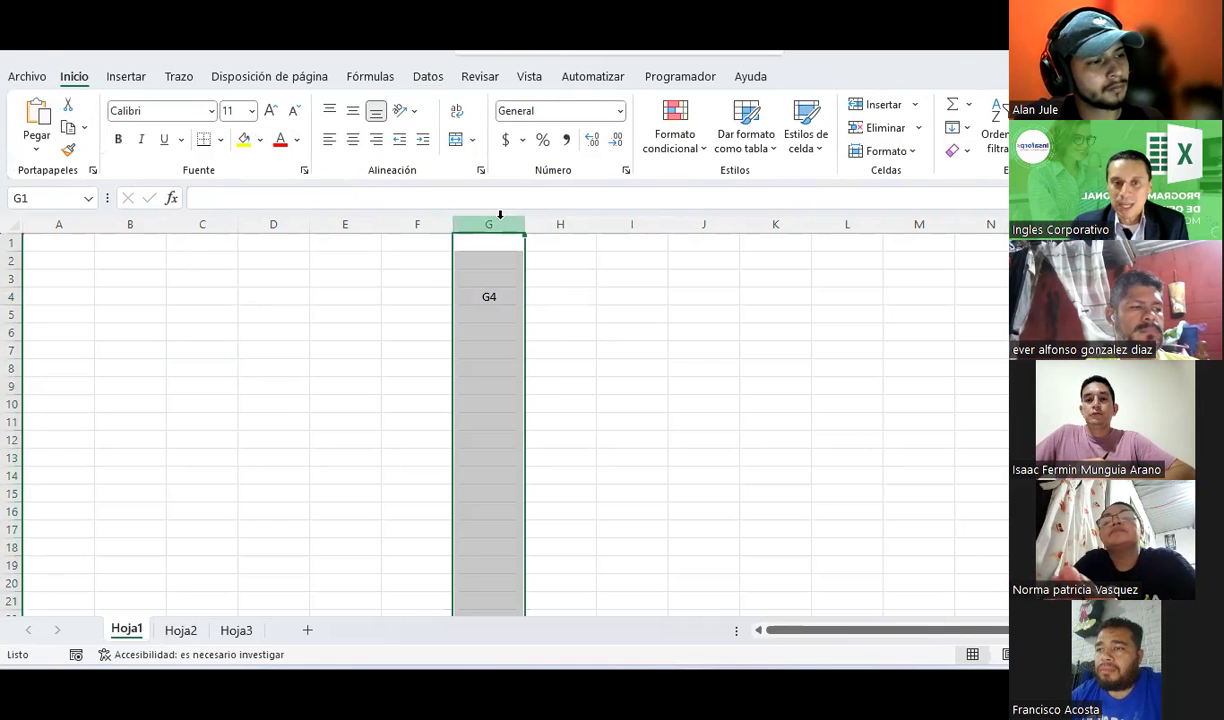
pyautogui.keyDown('ctrl'); pyautogui.click(13, 295); pyautogui.keyUp('ctrl')
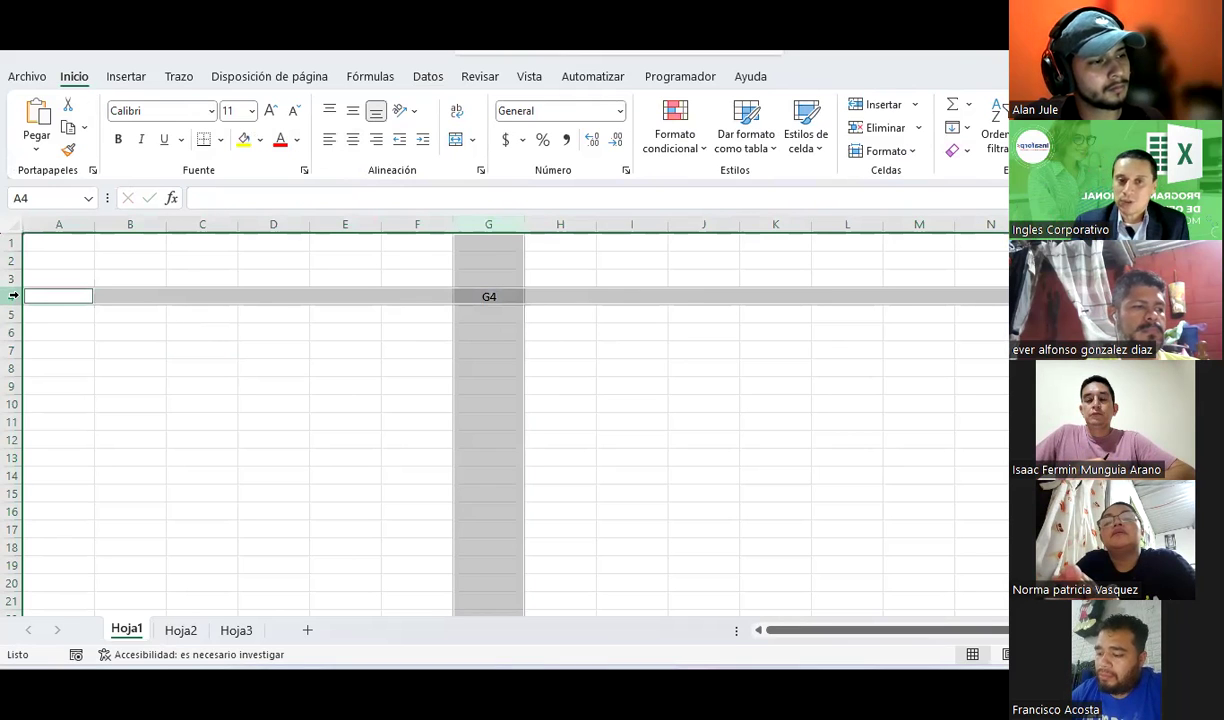
pyautogui.click(486, 297)
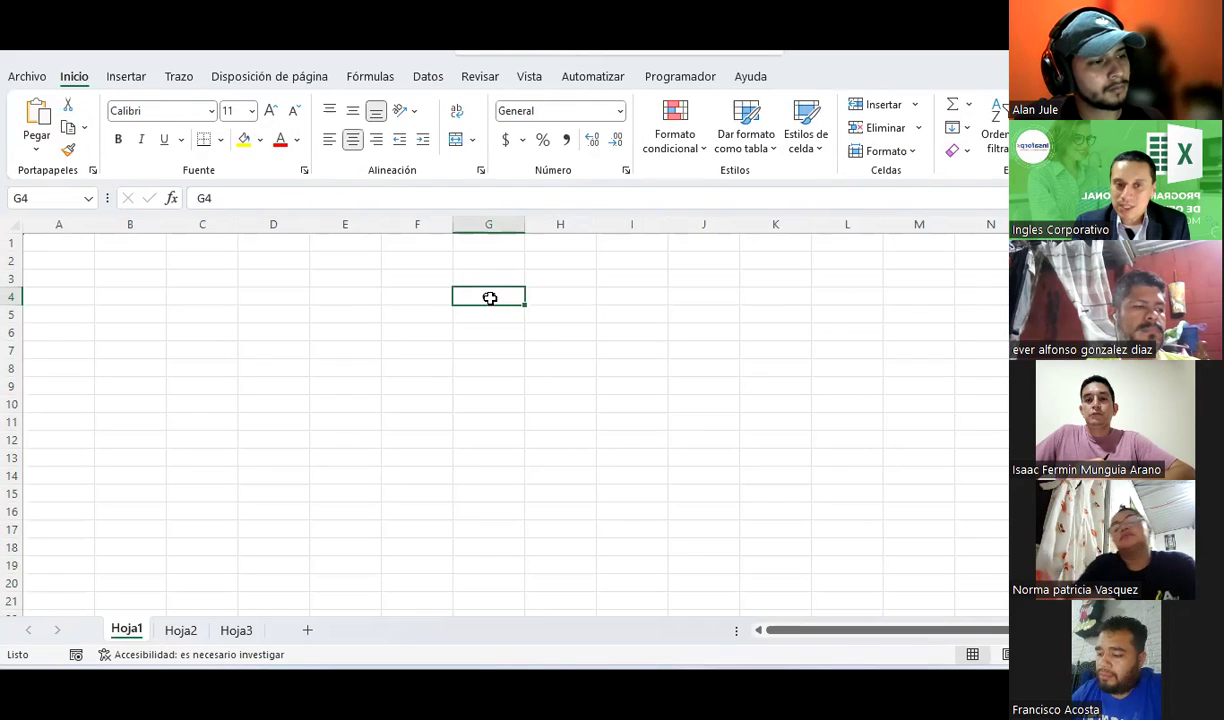
pyautogui.click(222, 140)
pyautogui.click(250, 354)
pyautogui.click(458, 386)
pyautogui.click(492, 304)
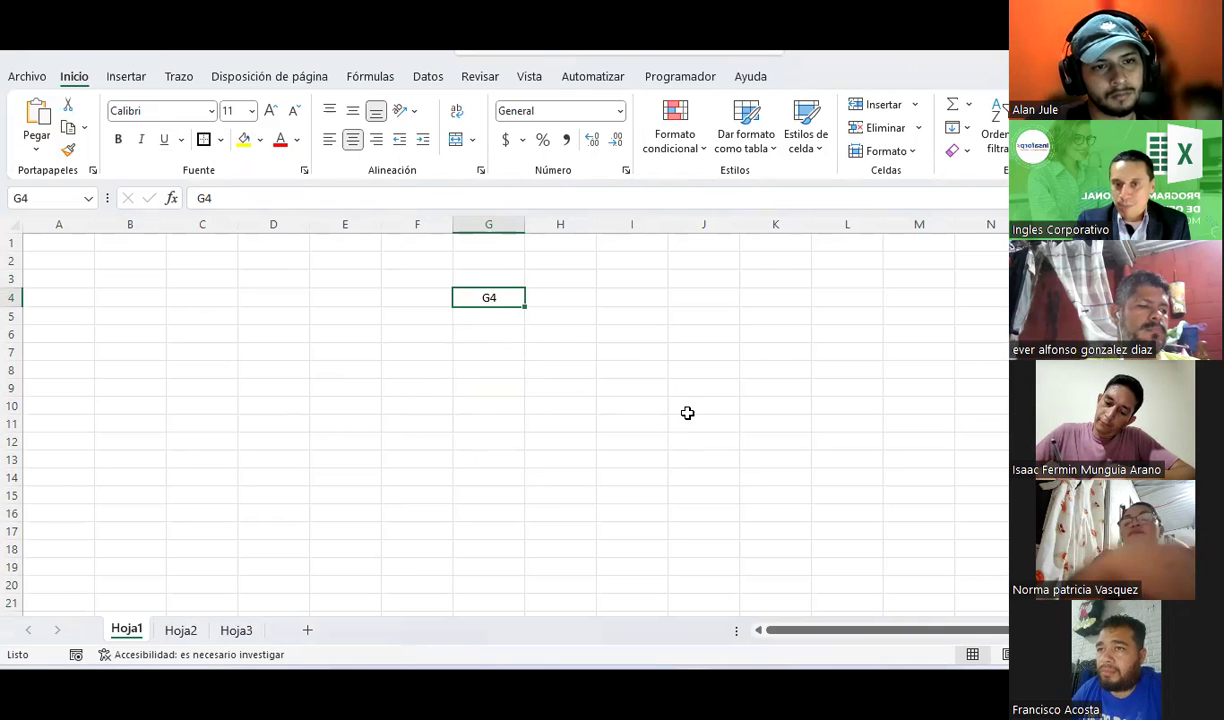
pyautogui.click(700, 405)
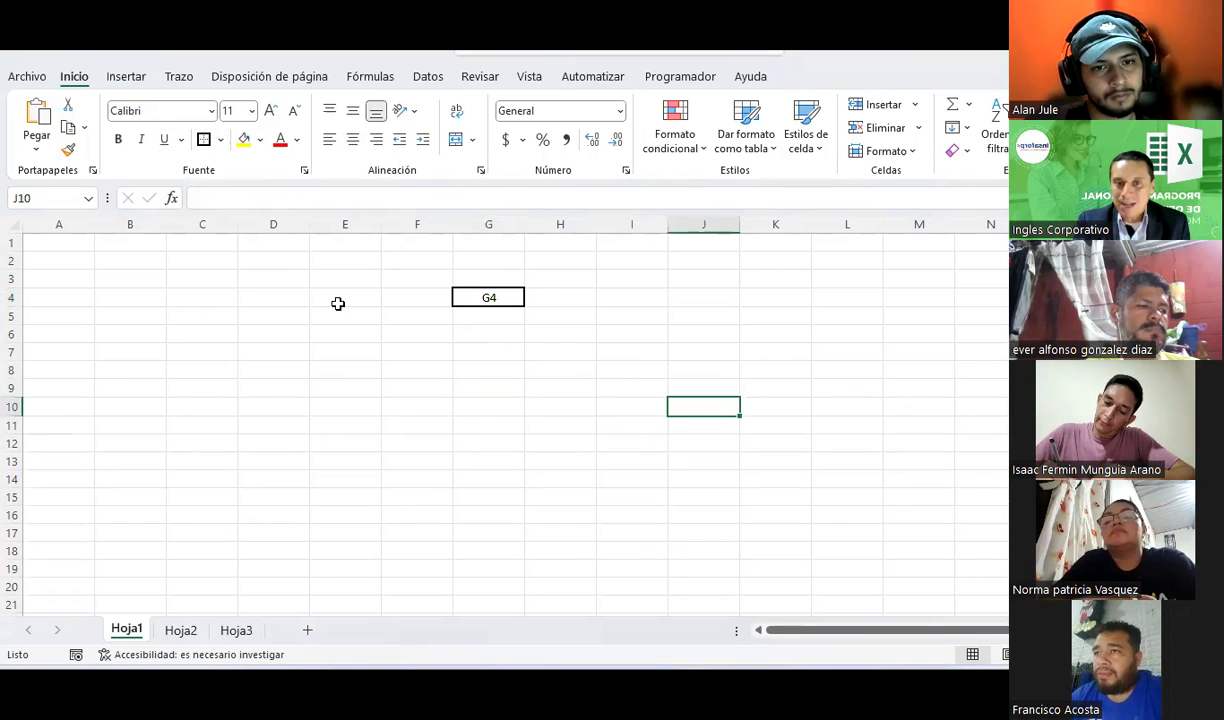
pyautogui.moveTo(704, 416); pyautogui.dragTo(704, 405)
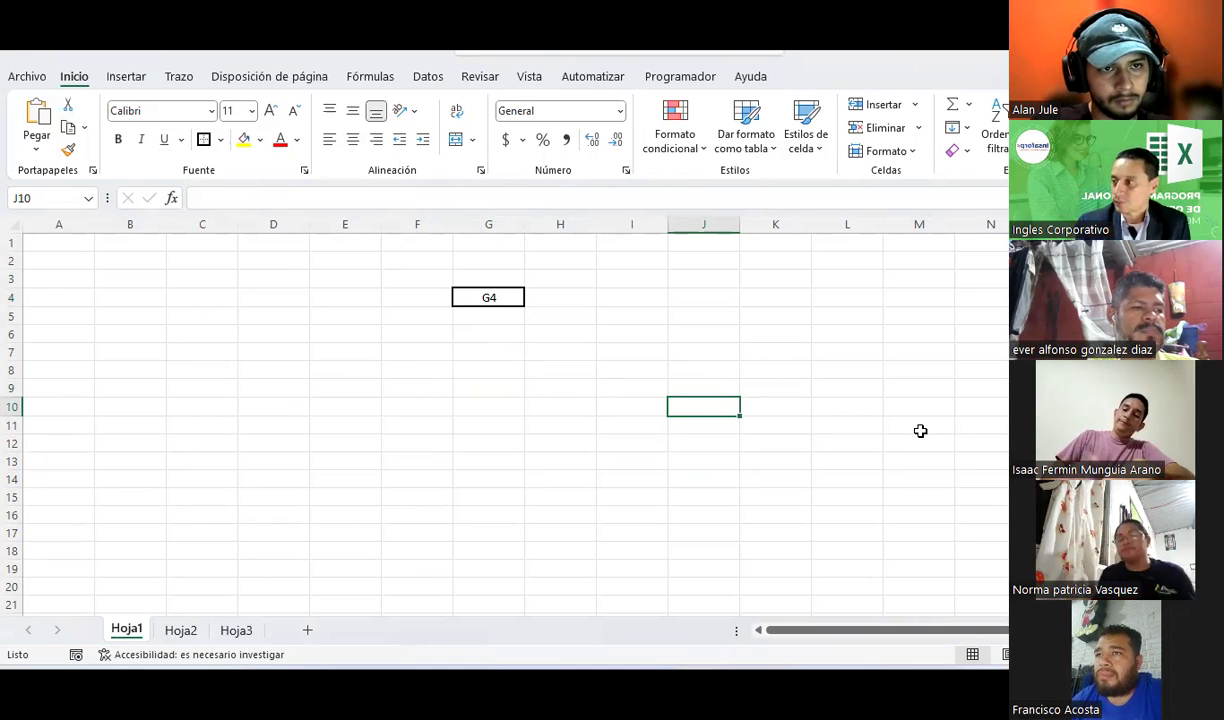
# - Type the label 'Referencia de una celda' in cell G3
pyautogui.click(495, 279)
pyautogui.write('rEFE')
pyautogui.press('BackSpace')
pyautogui.press('BackSpace')
pyautogui.press('BackSpace')
pyautogui.press('BackSpace')
pyautogui.write('Ref')
pyautogui.write('ebcua de')
pyautogui.press('BackSpace')
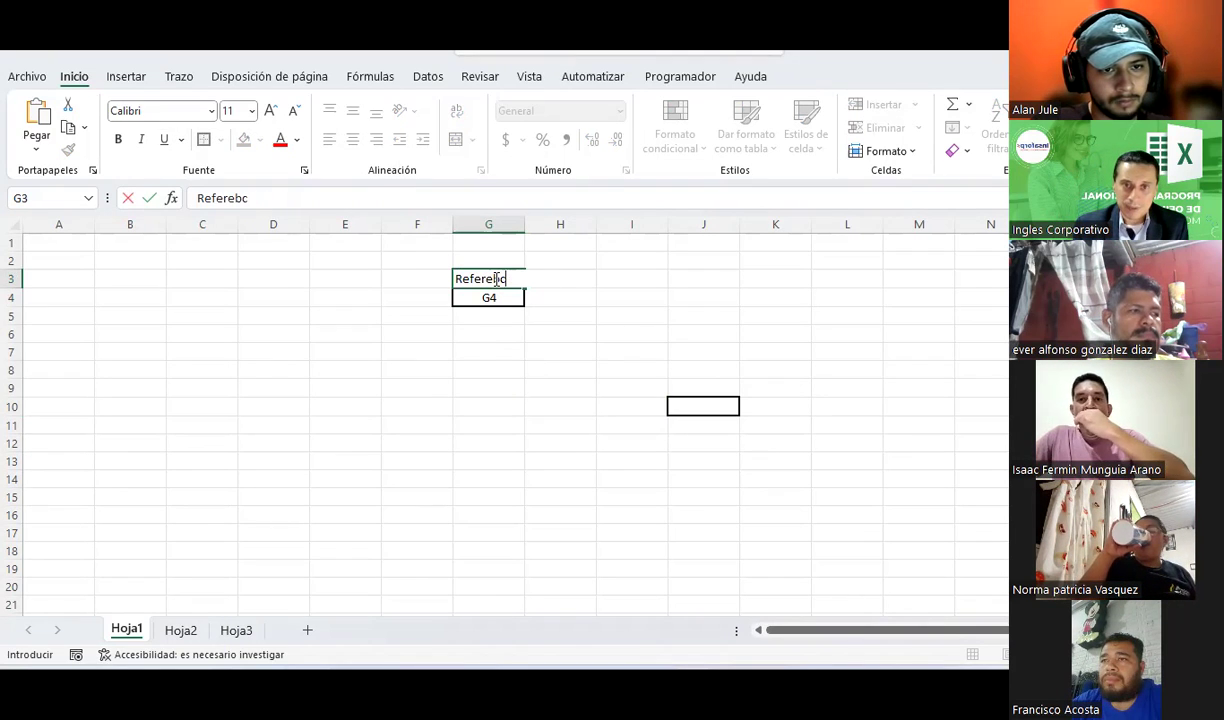
pyautogui.press('BackSpace')
pyautogui.press('BackSpace')
pyautogui.write('cia ')
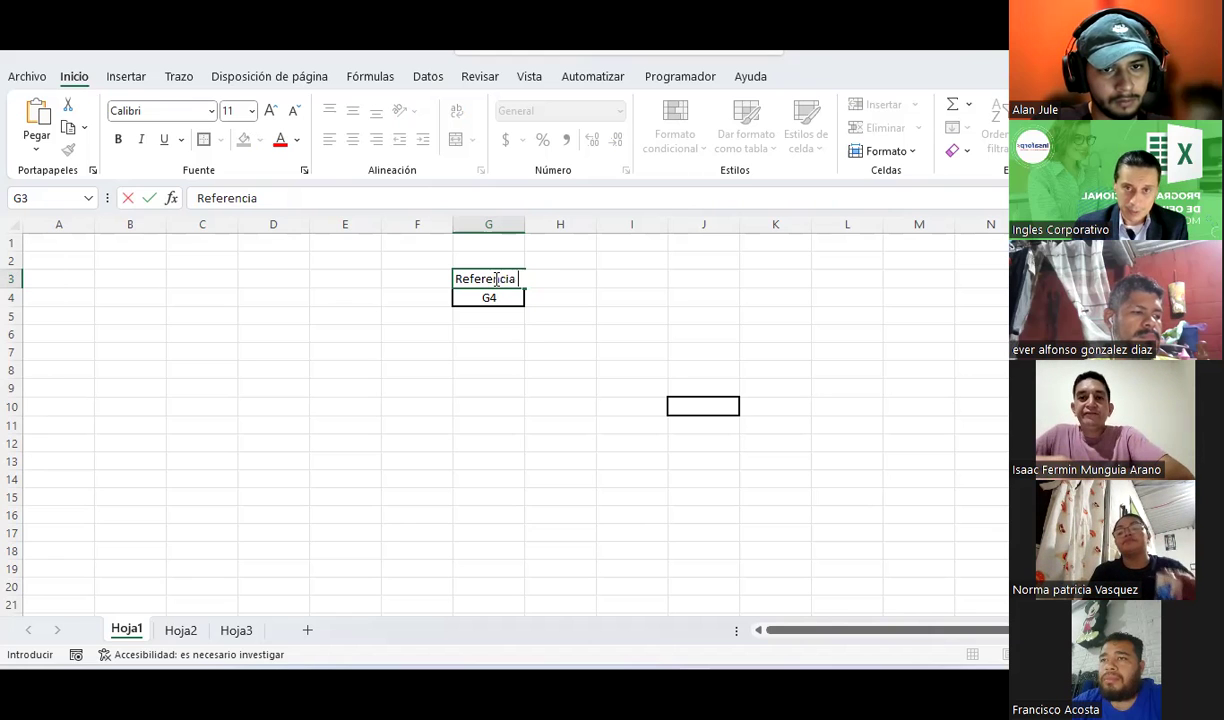
pyautogui.write('de')
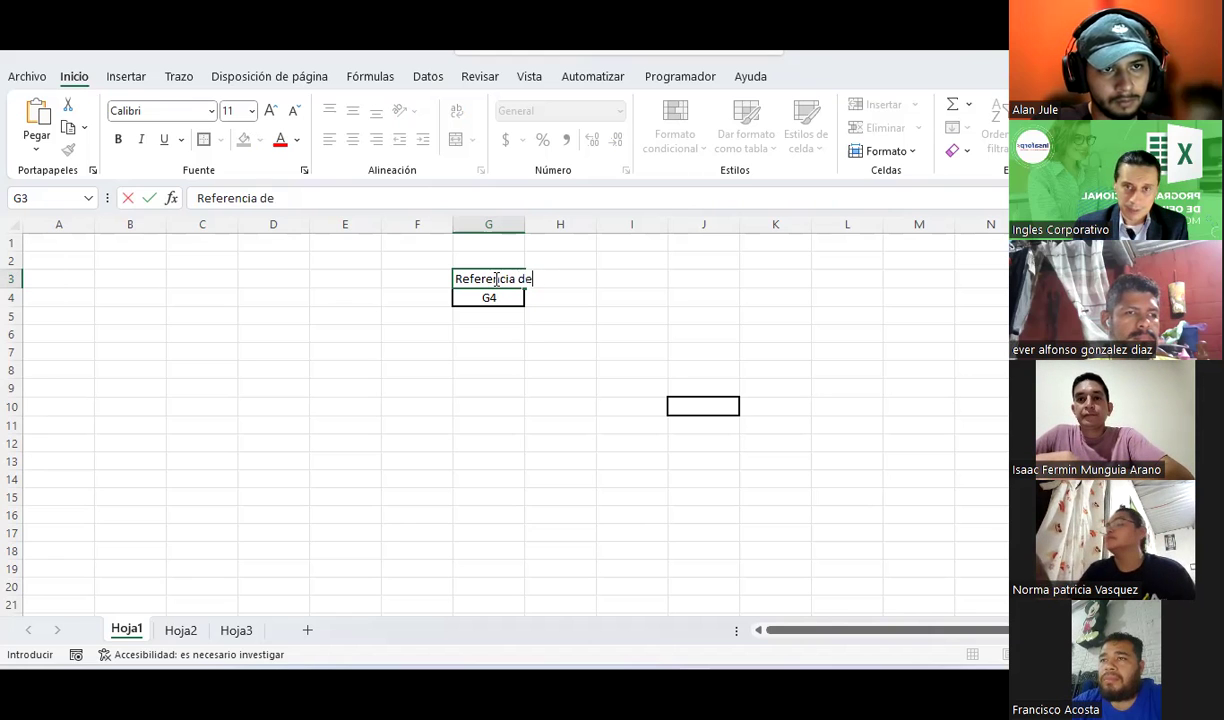
pyautogui.write(' una celda')
pyautogui.press('Return')
# - Re-enter 'G4' in cell G4, confirming with Ctrl+Enter
pyautogui.click(493, 279)
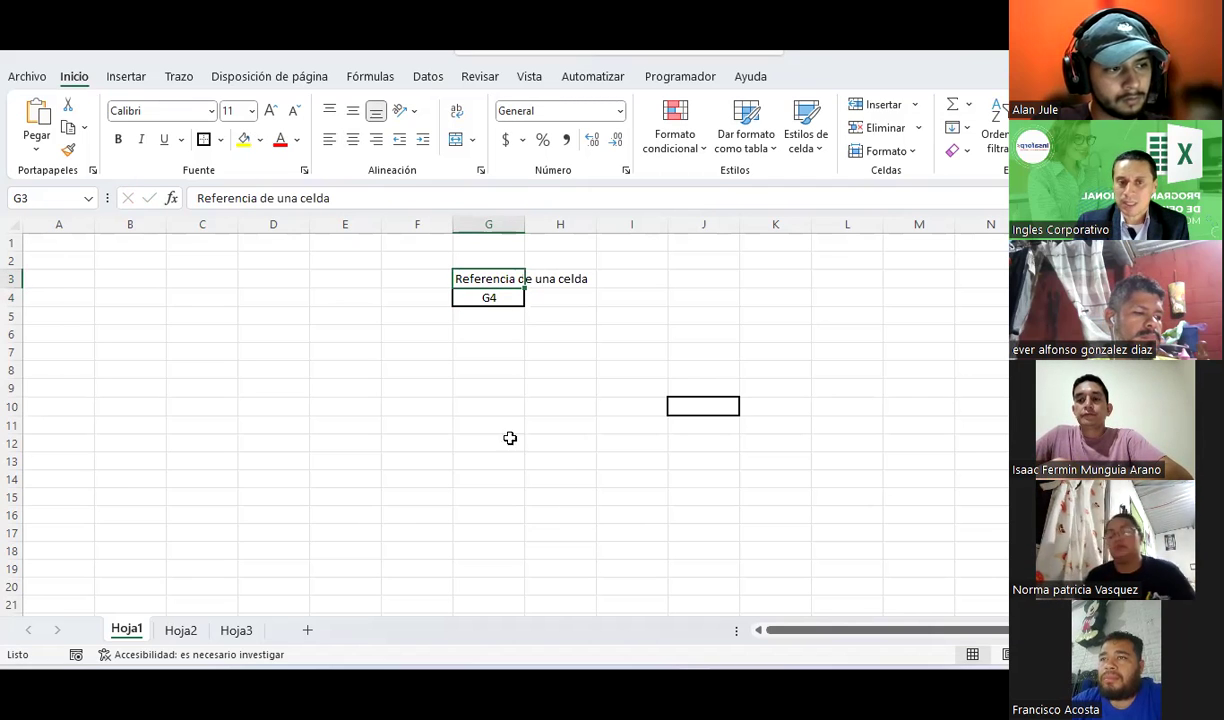
pyautogui.click(487, 355)
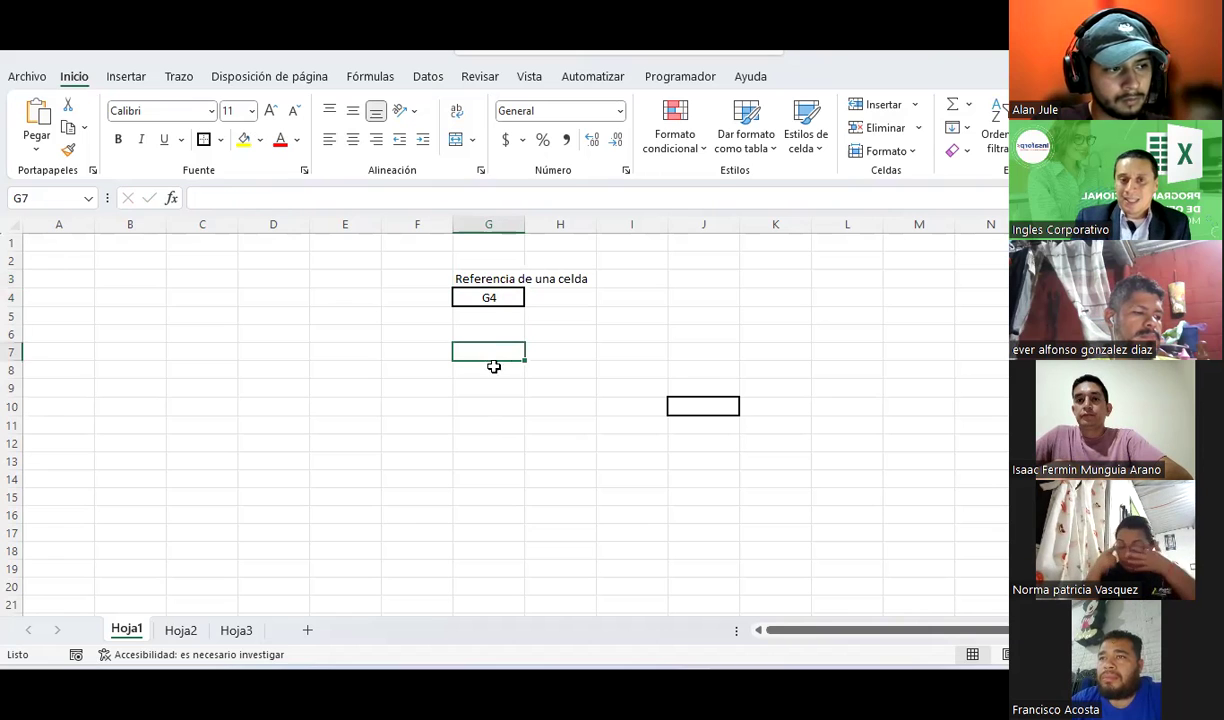
pyautogui.click(489, 295)
pyautogui.write('G4')
pyautogui.hotkey('ctrl', 'Return')
# - Put borders around the range G8:G19
pyautogui.scroll(-1, 508, 458)
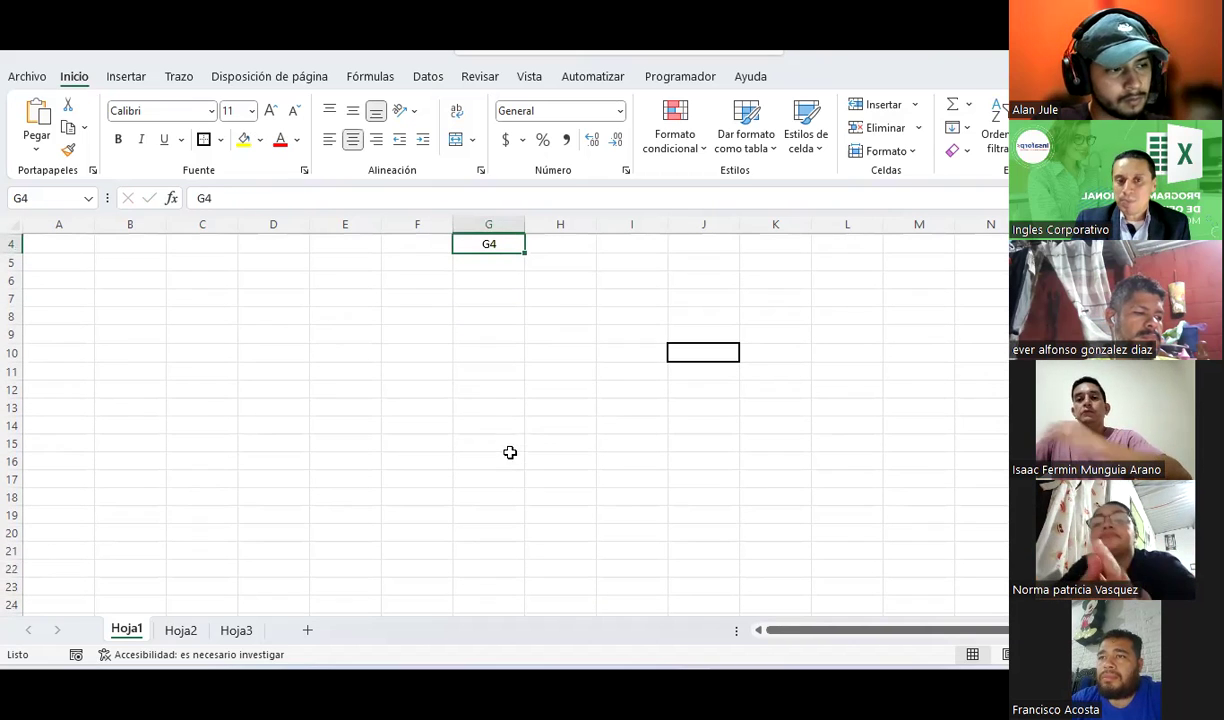
pyautogui.moveTo(481, 315); pyautogui.dragTo(494, 513)
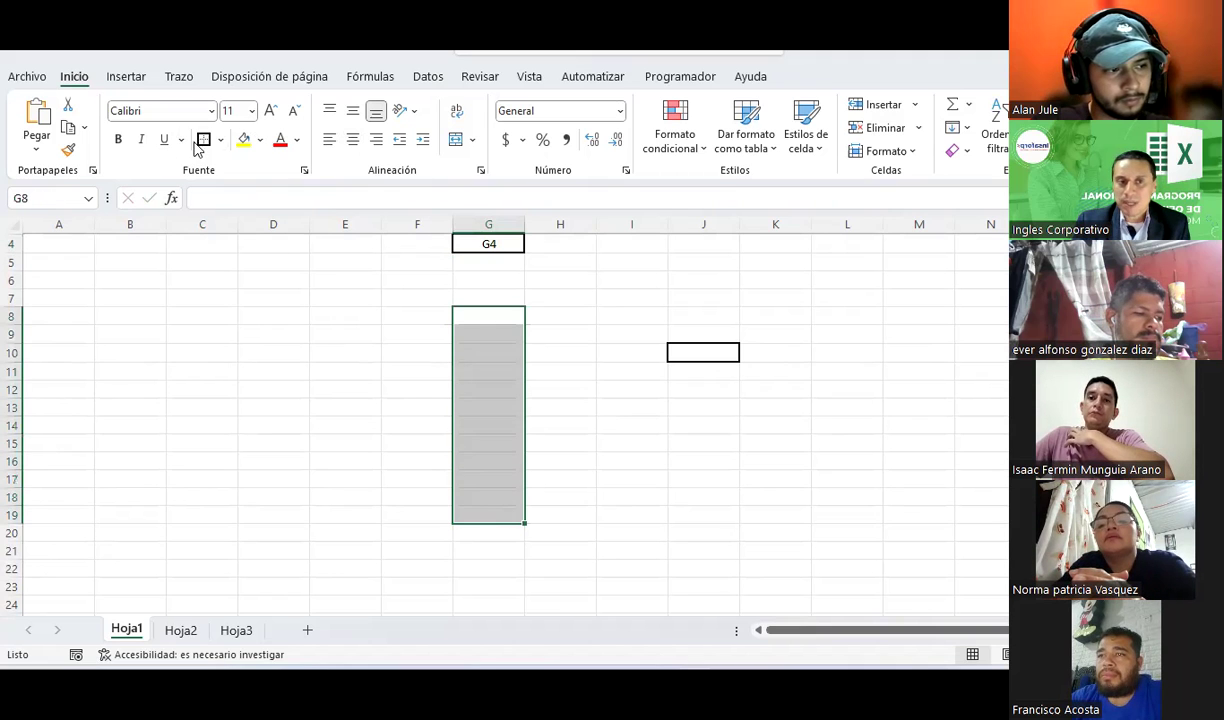
pyautogui.click(199, 139)
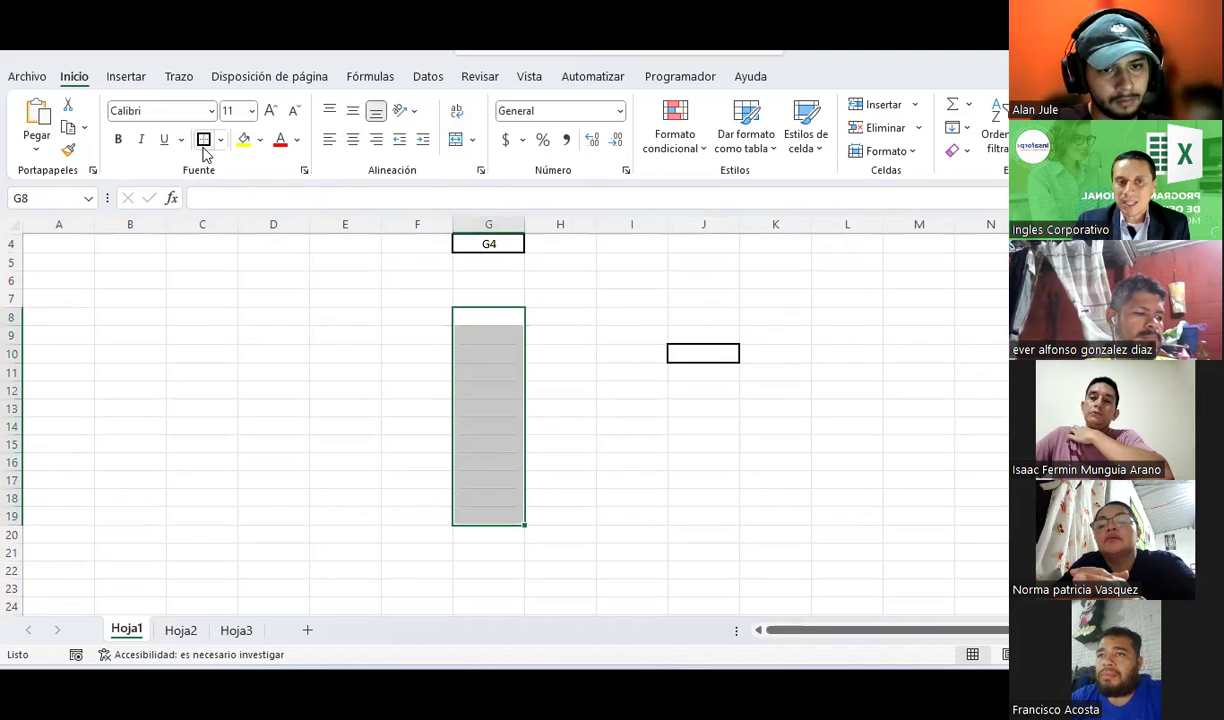
pyautogui.click(492, 295)
# - Label cell G7 'G8:G19', correcting the lowercase g
pyautogui.click(495, 319)
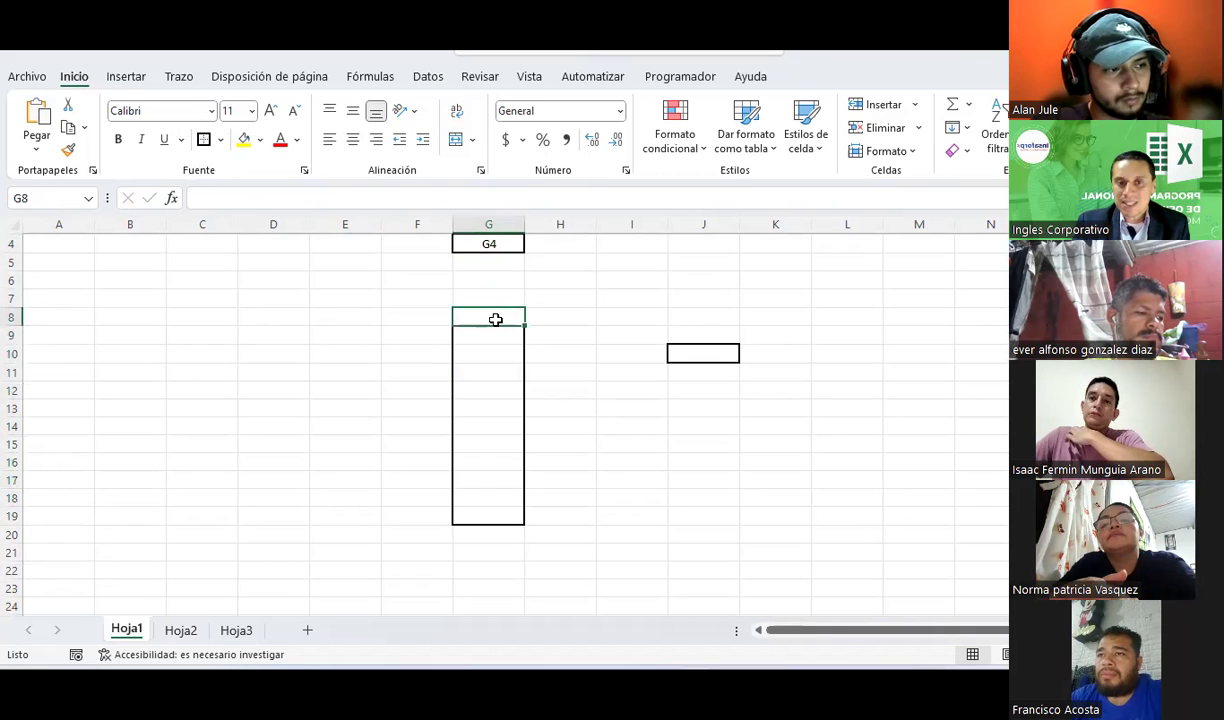
pyautogui.click(492, 295)
pyautogui.write('G8:g19')
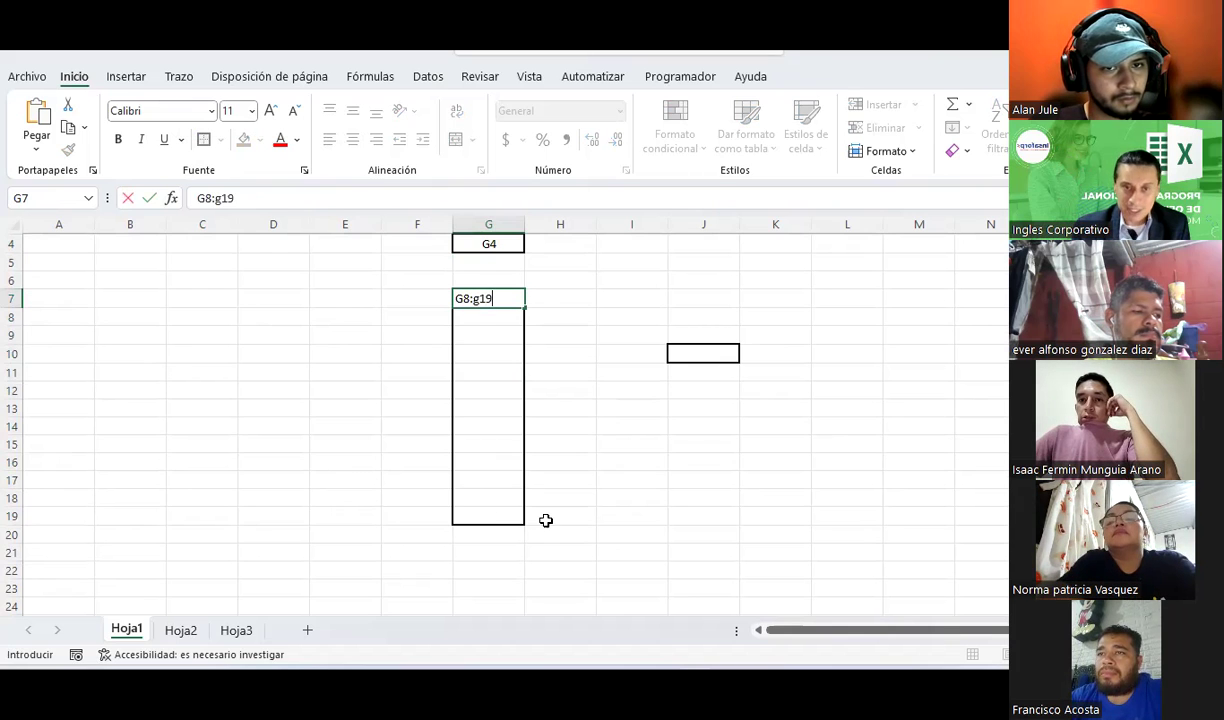
pyautogui.press('Return')
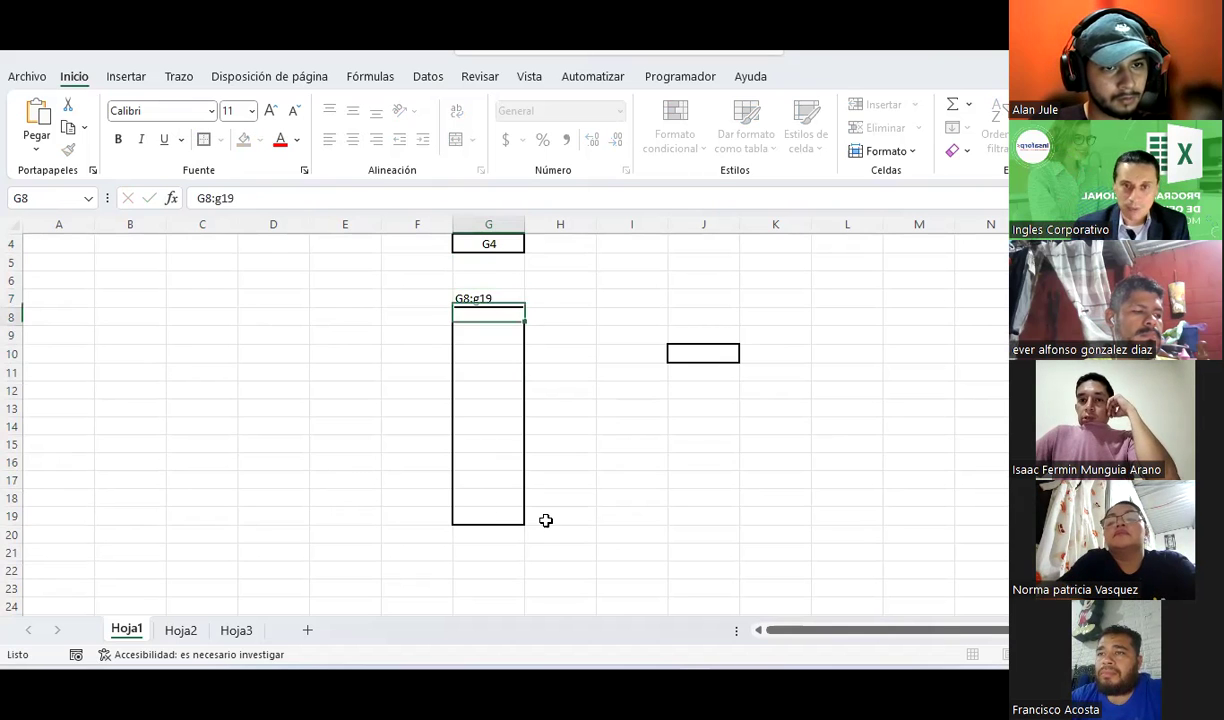
pyautogui.click(478, 298)
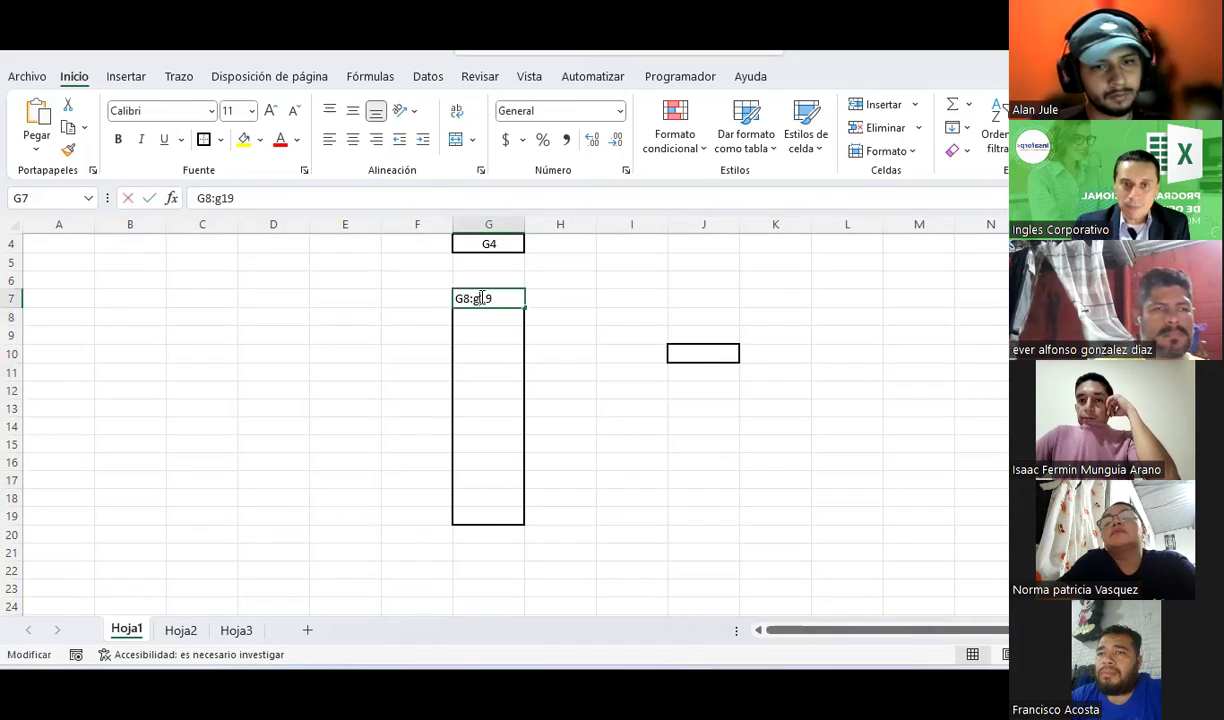
pyautogui.doubleClick(483, 298)
pyautogui.press('BackSpace')
pyautogui.write('G')
pyautogui.press('Return')
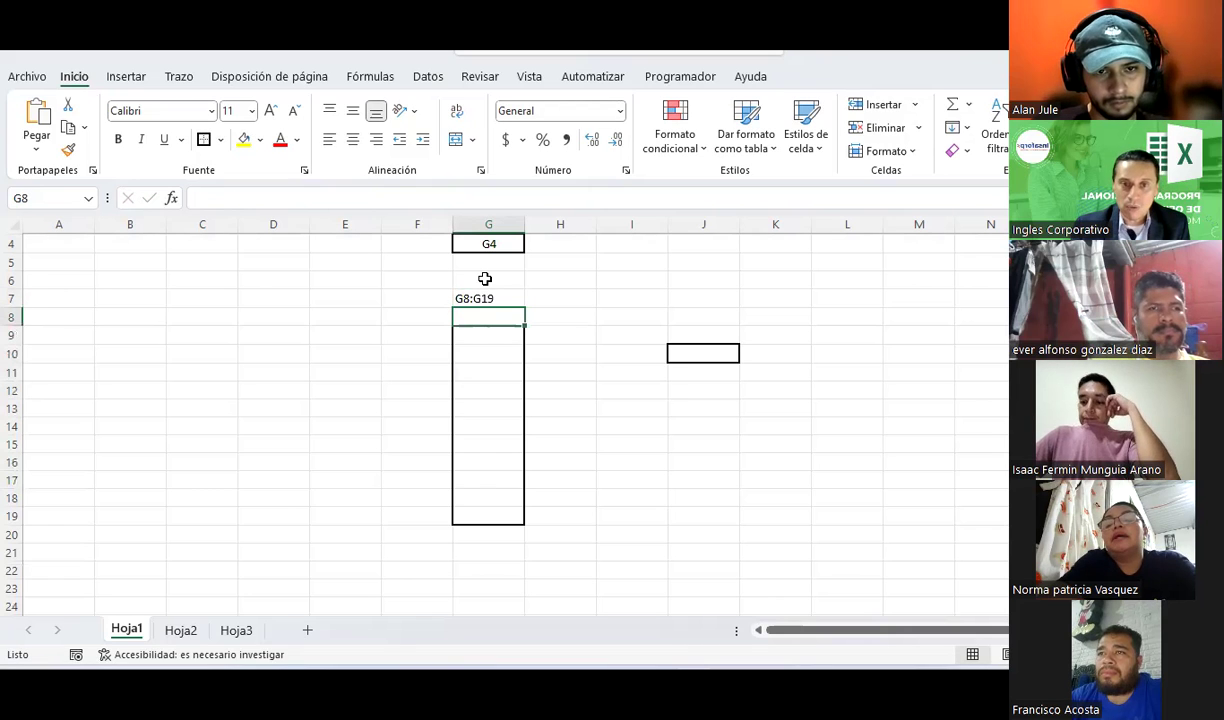
# - Title cell G6 'Referencia de un rango en columna'
pyautogui.click(486, 279)
pyautogui.write('Referencia de un ra')
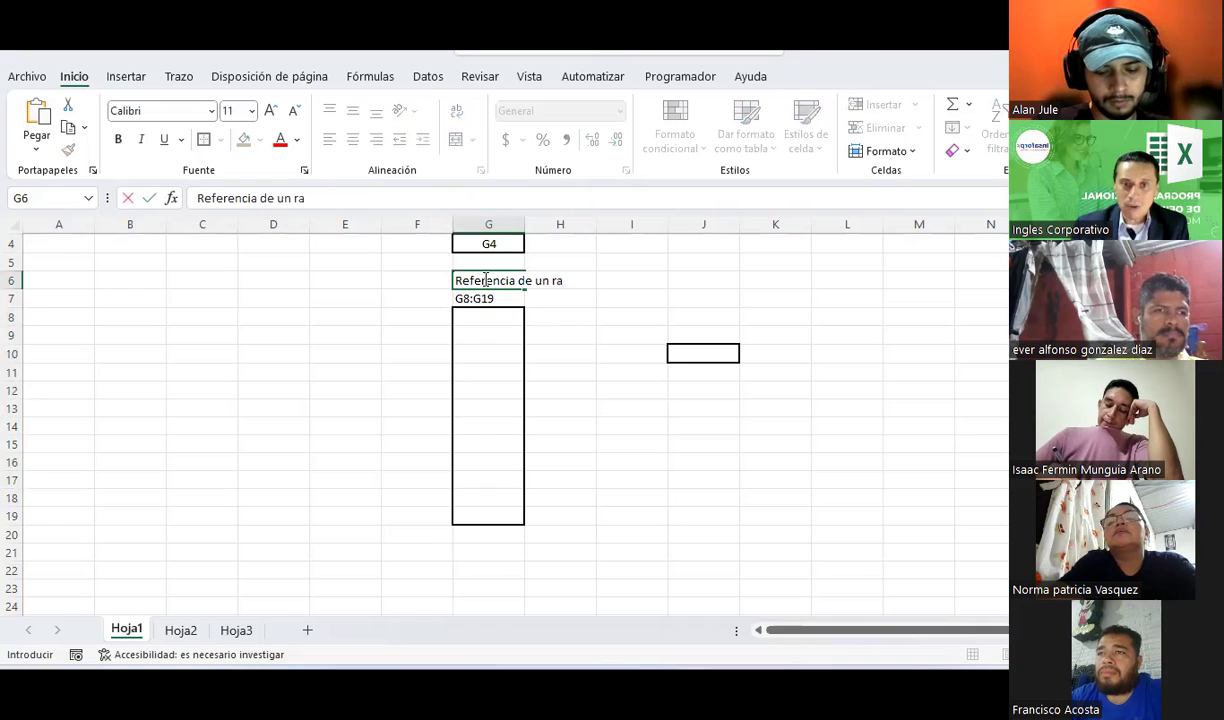
pyautogui.write('ngo en columna')
pyautogui.press('Return')
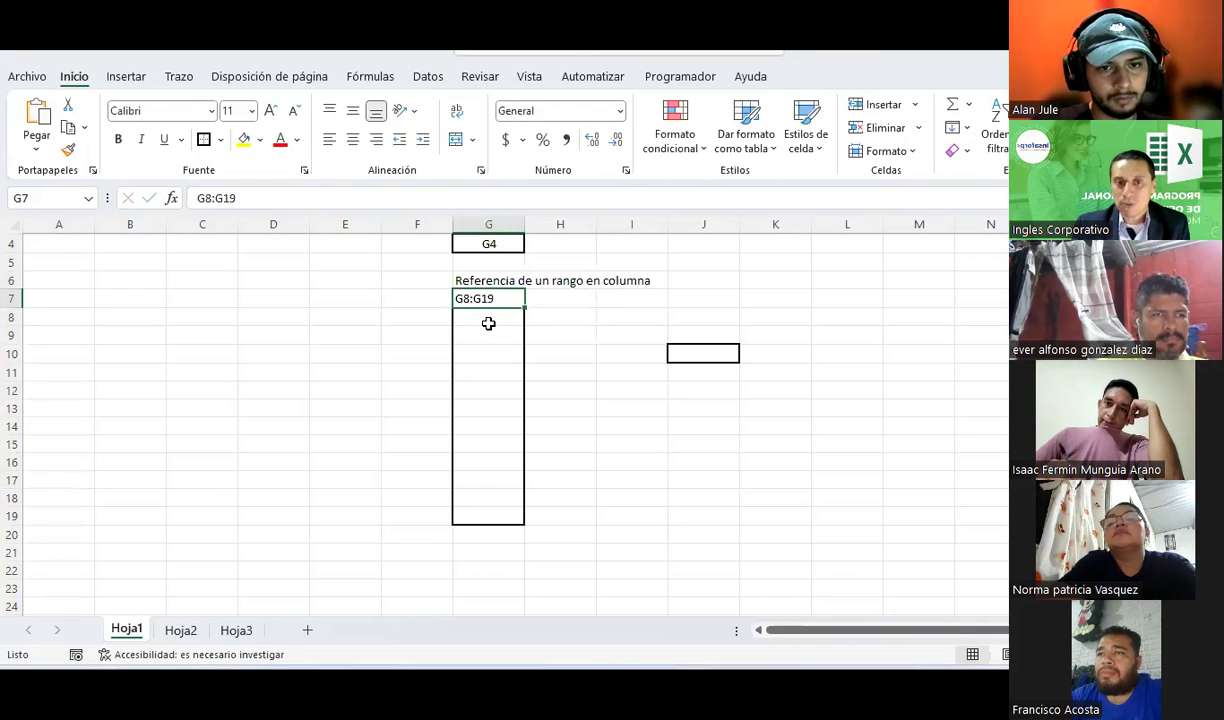
# - Fill G8:G19 yellow and center its 'G8:G19' label in G7
pyautogui.moveTo(488, 323); pyautogui.dragTo(489, 514)
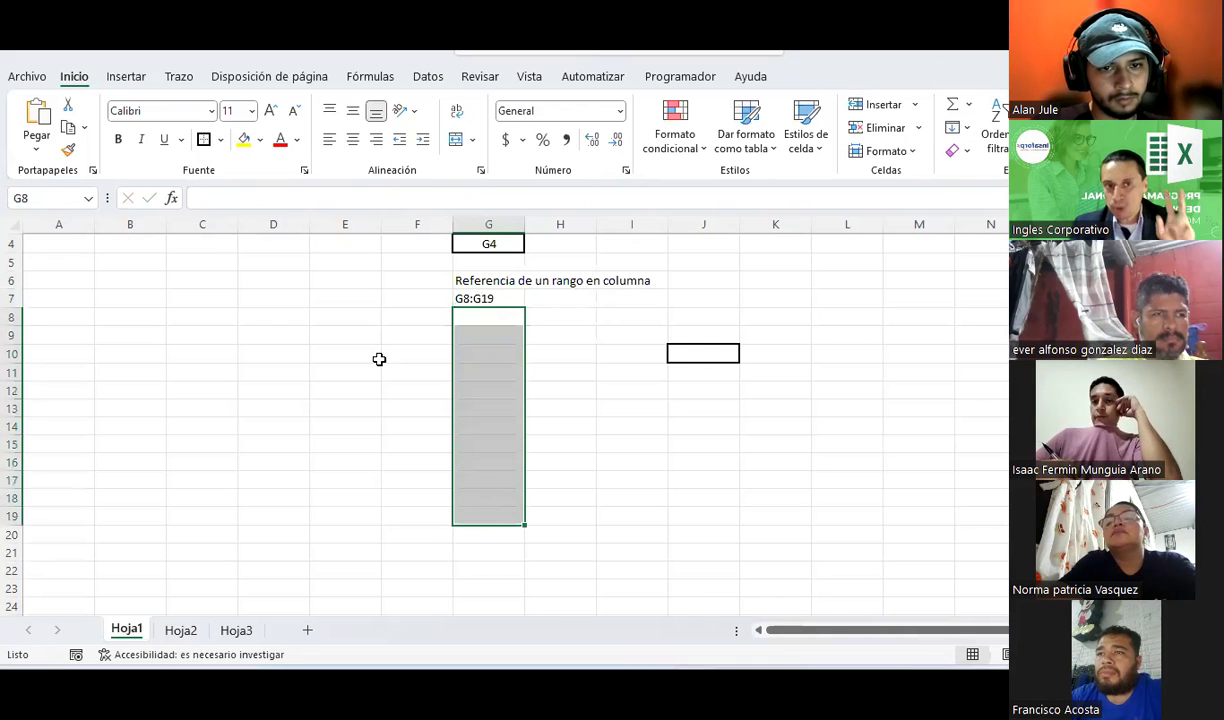
pyautogui.click(243, 139)
pyautogui.click(470, 297)
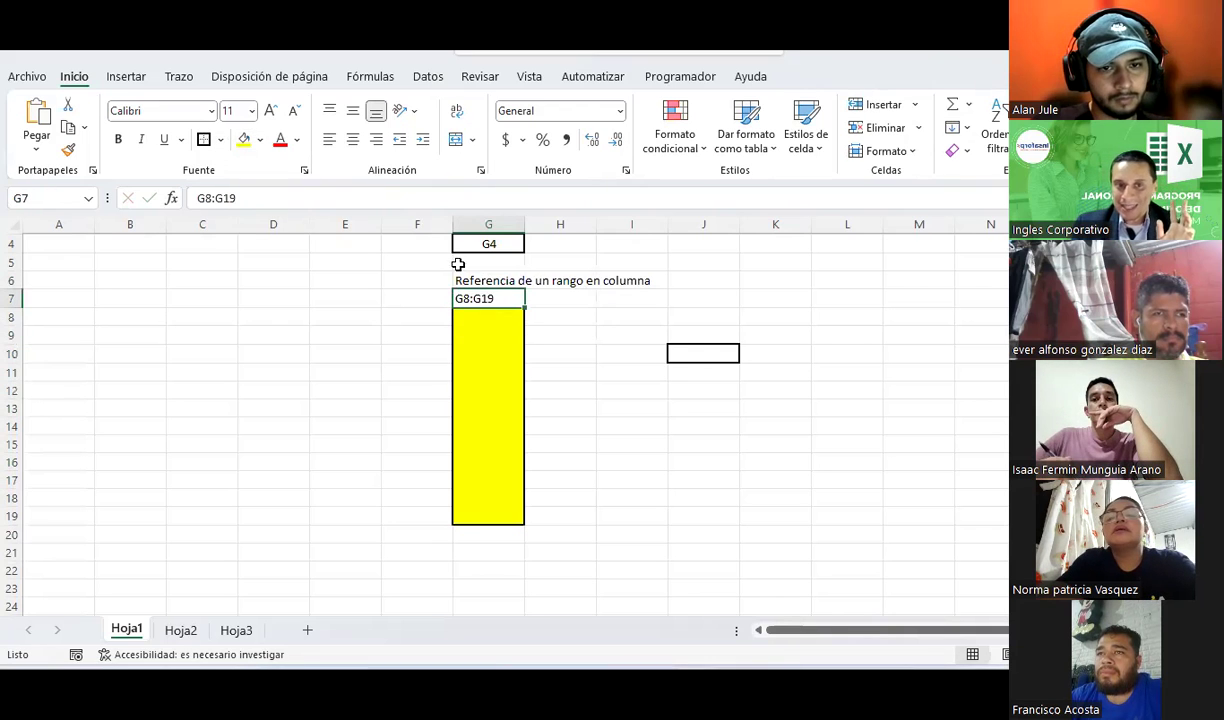
pyautogui.click(352, 139)
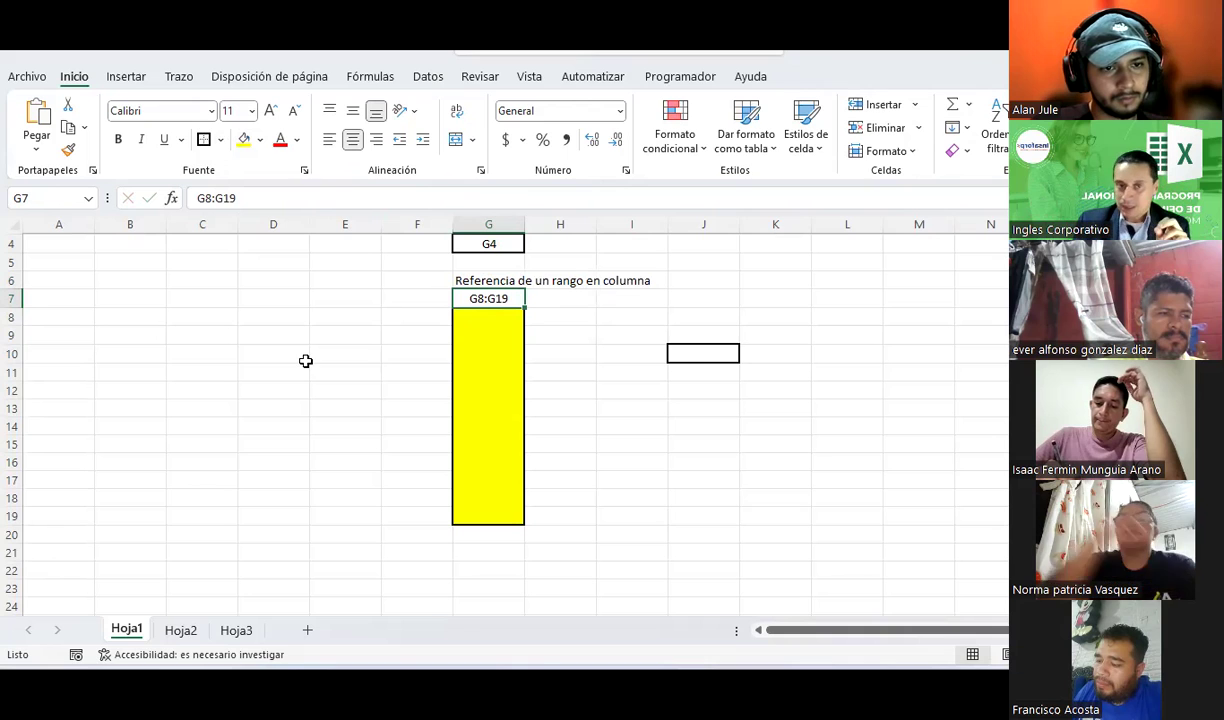
# - Try a yellow fill on row 10 from I10, then undo it with Ctrl+Z
pyautogui.moveTo(628, 350); pyautogui.dragTo(1000, 352)
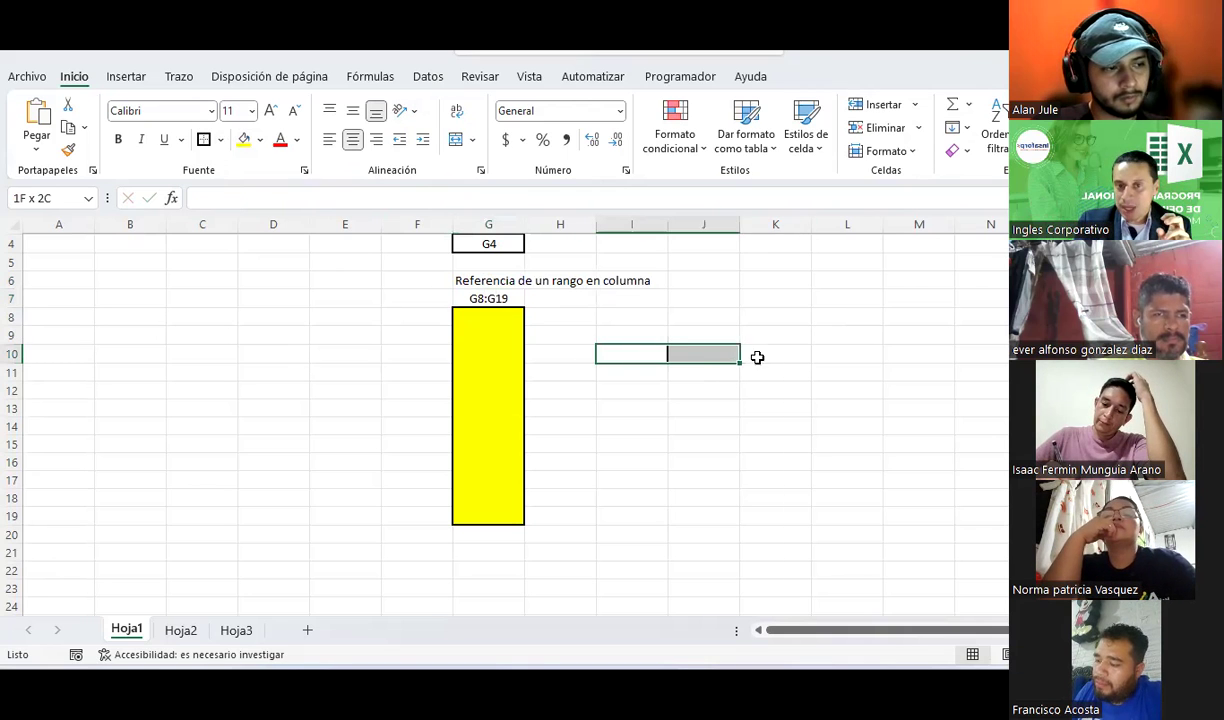
pyautogui.click(245, 143)
pyautogui.click(647, 338)
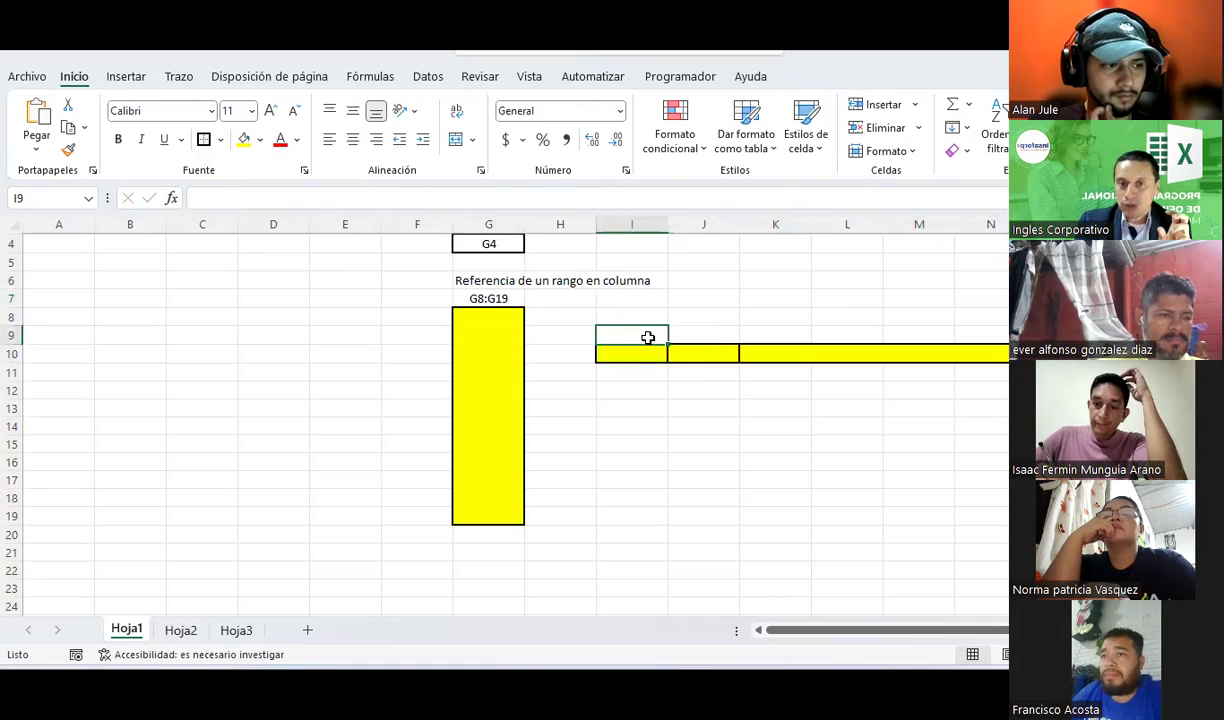
pyautogui.click(638, 351)
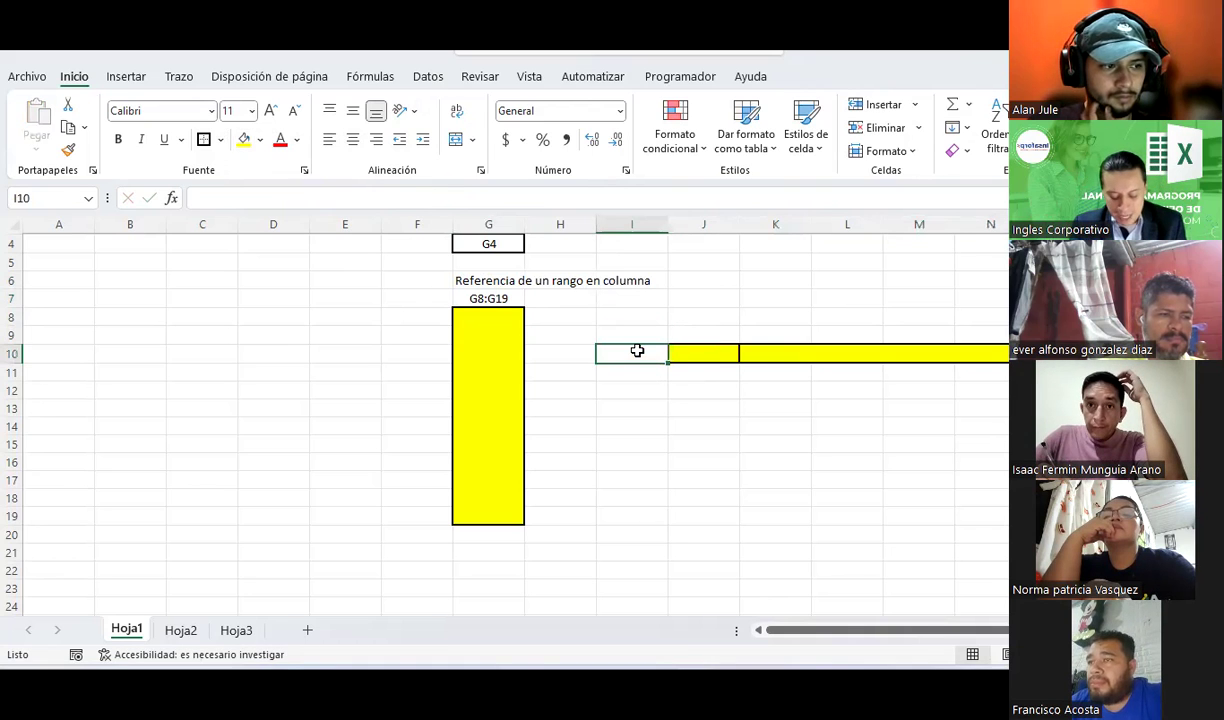
pyautogui.hotkey('ctrl', 'z')
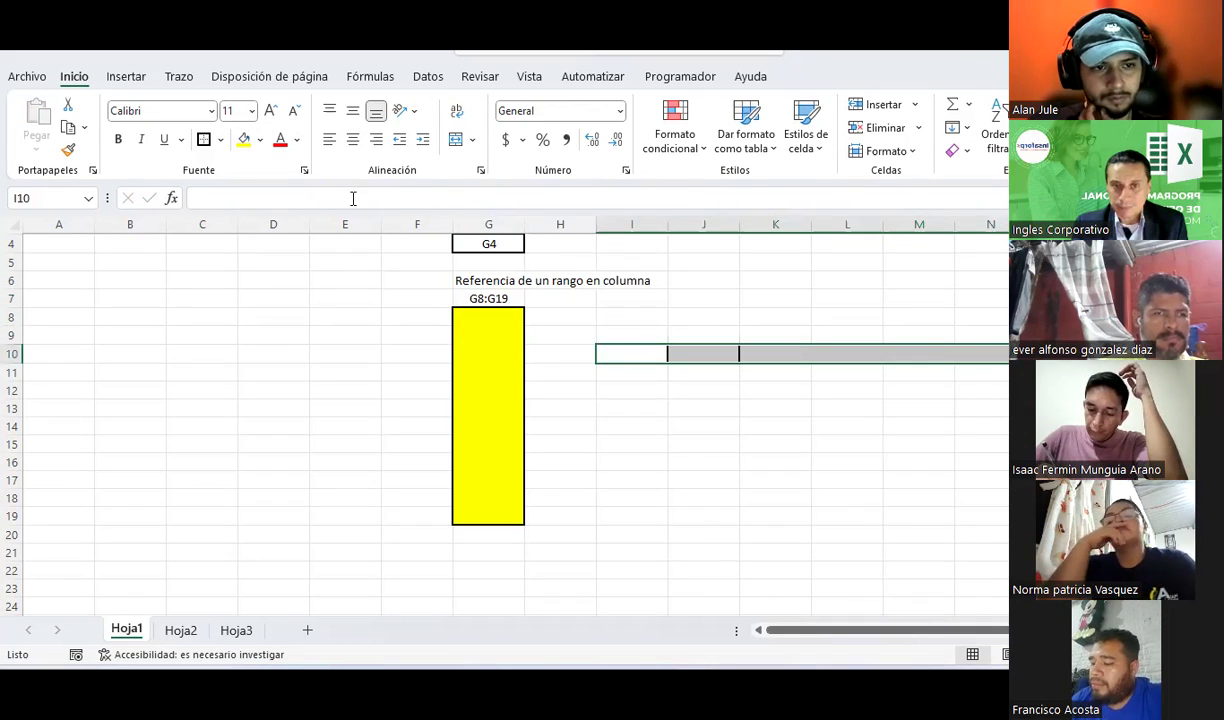
pyautogui.click(220, 139)
# - Give I10:N10 a thick outside border and a yellow fill
pyautogui.click(607, 391)
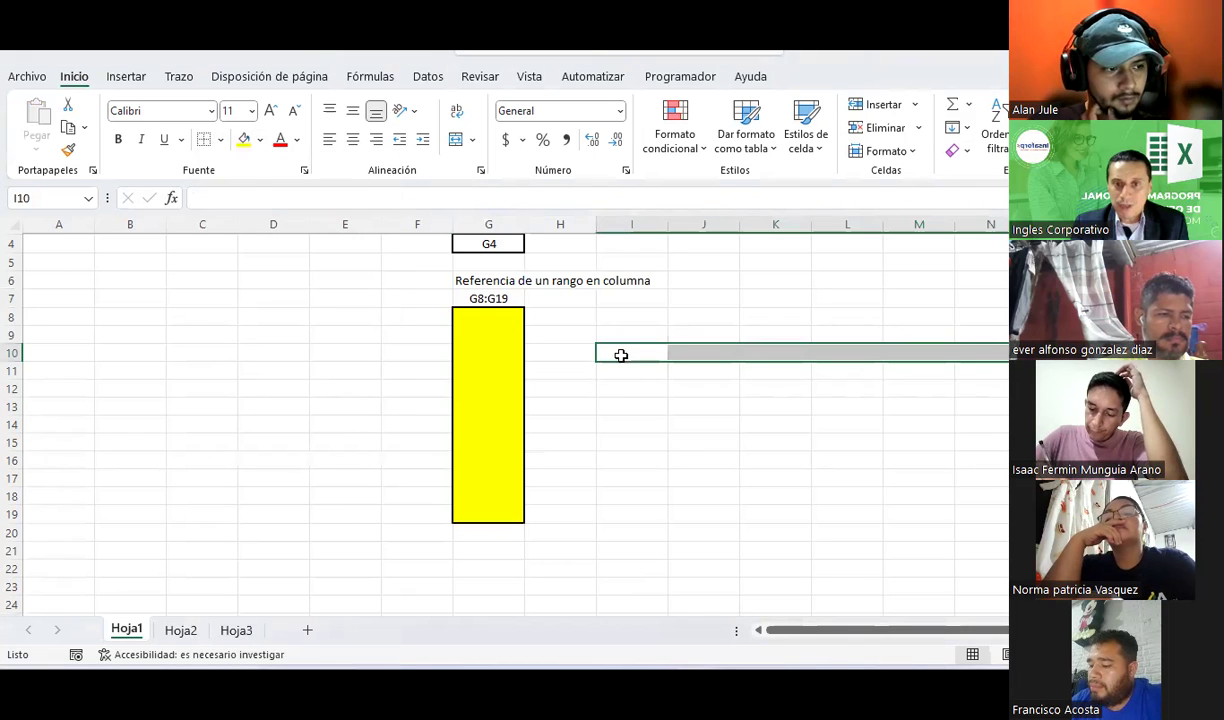
pyautogui.moveTo(620, 352); pyautogui.dragTo(1000, 352)
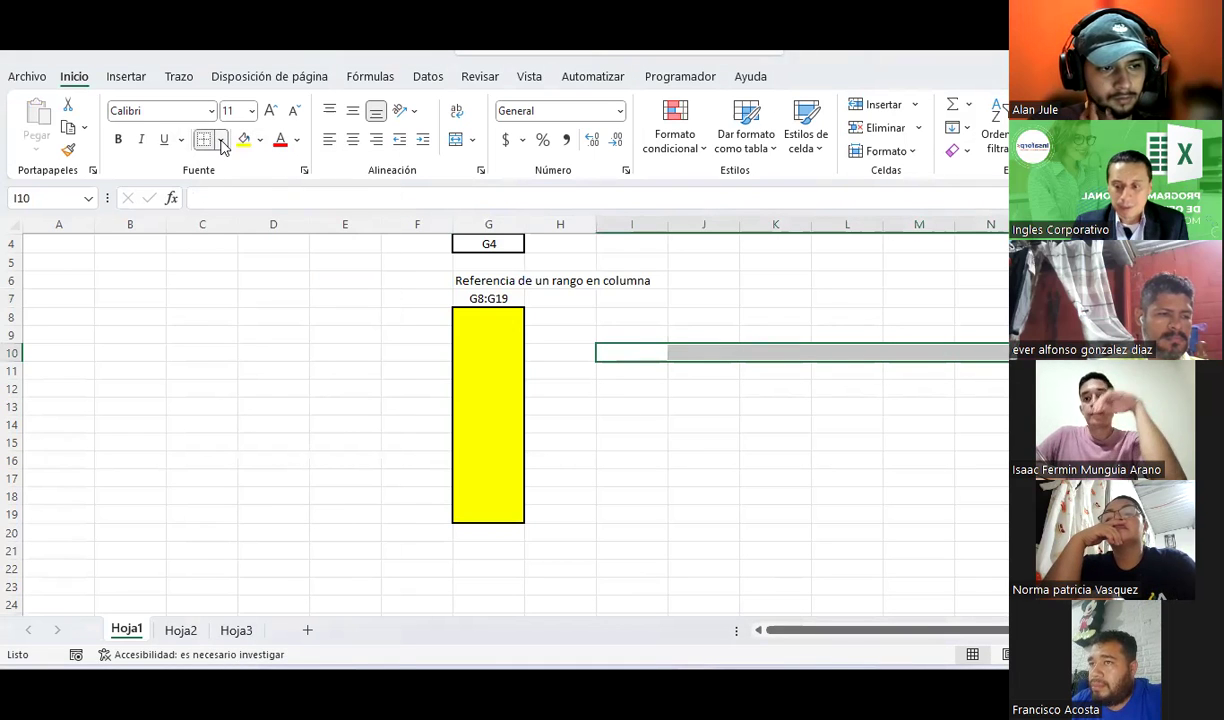
pyautogui.click(221, 140)
pyautogui.click(290, 367)
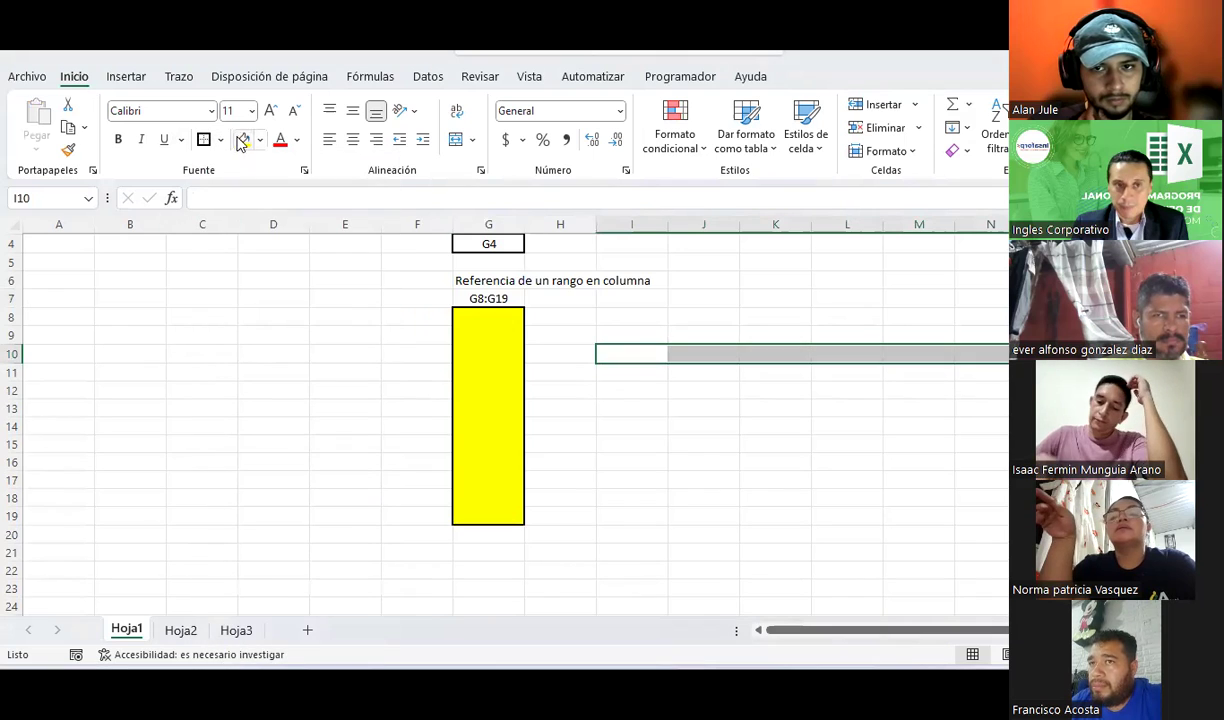
pyautogui.click(242, 141)
# - Enter the label 'I10:N10' in cell I9
pyautogui.click(651, 334)
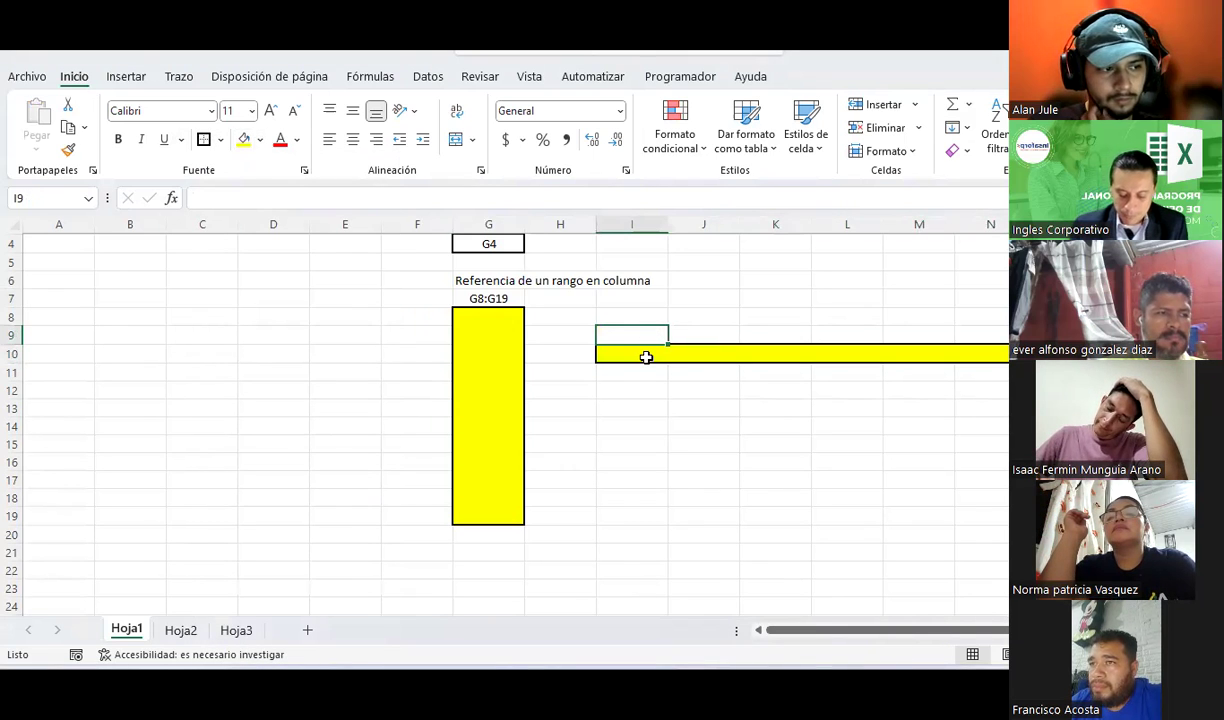
pyautogui.write('i')
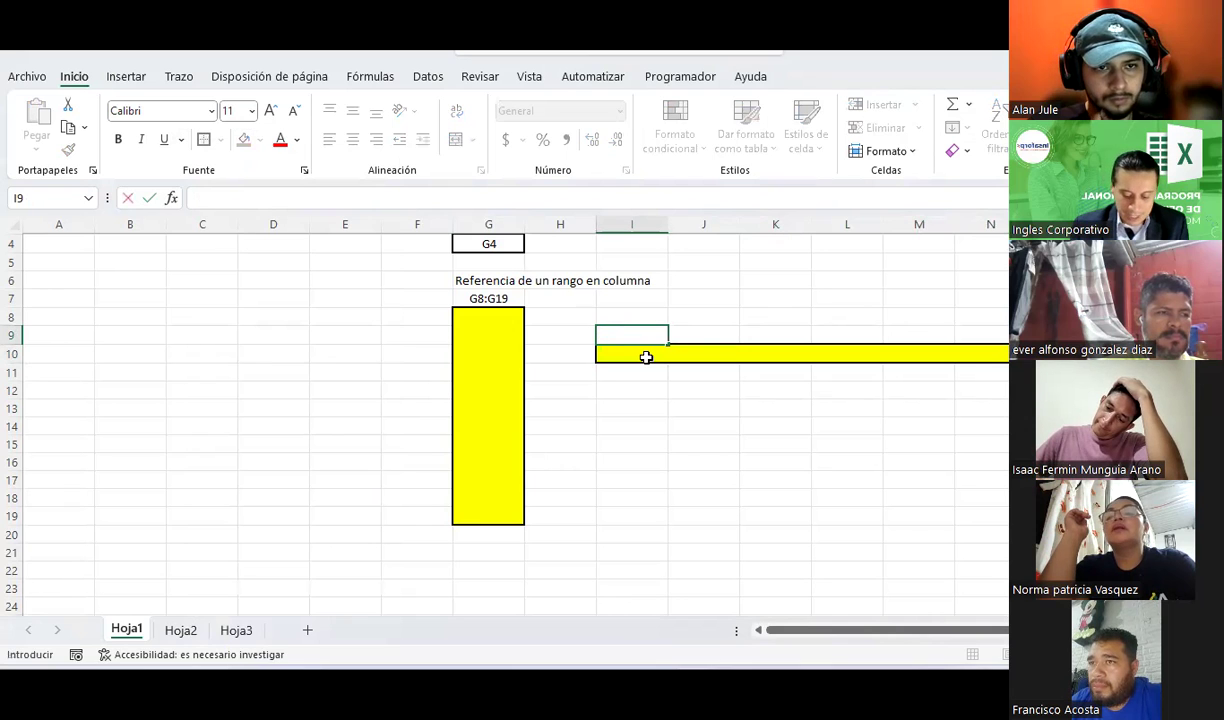
pyautogui.write('10:N')
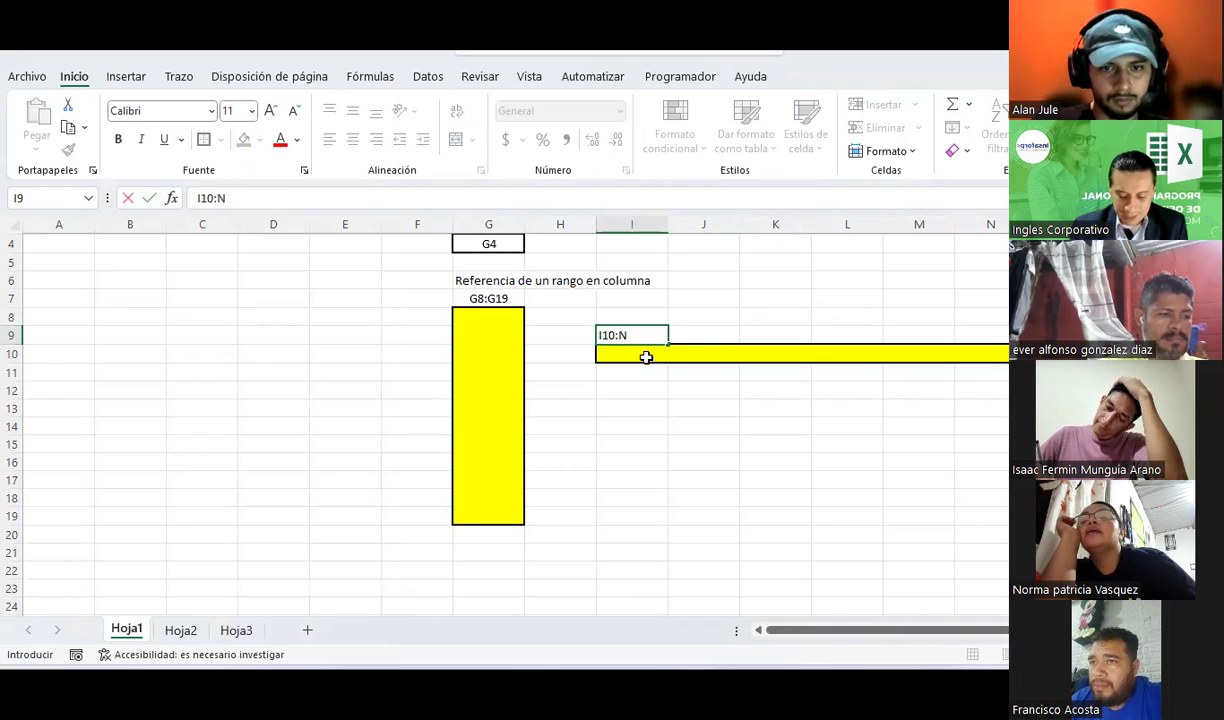
pyautogui.press('Return')
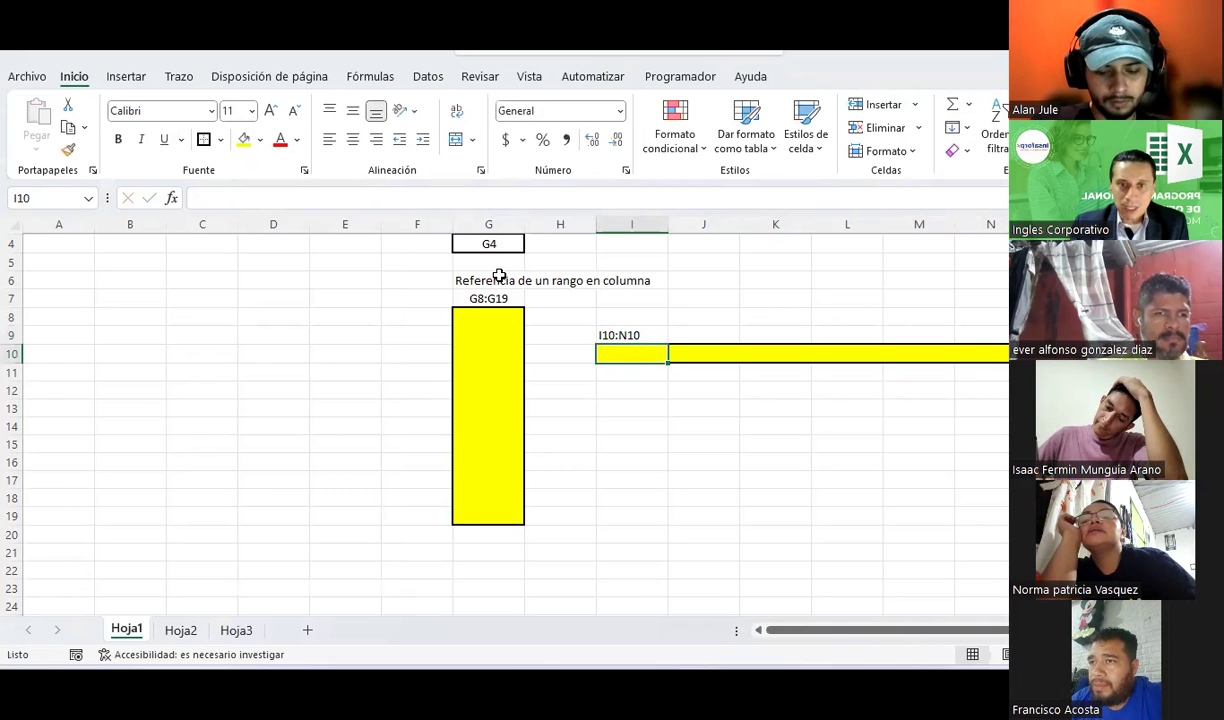
# - Copy the G6 heading into I8 and change it to 'Referencia de un rango en FILAS'
pyautogui.click(499, 276)
pyautogui.hotkey('ctrl', 'c')
pyautogui.click(636, 317)
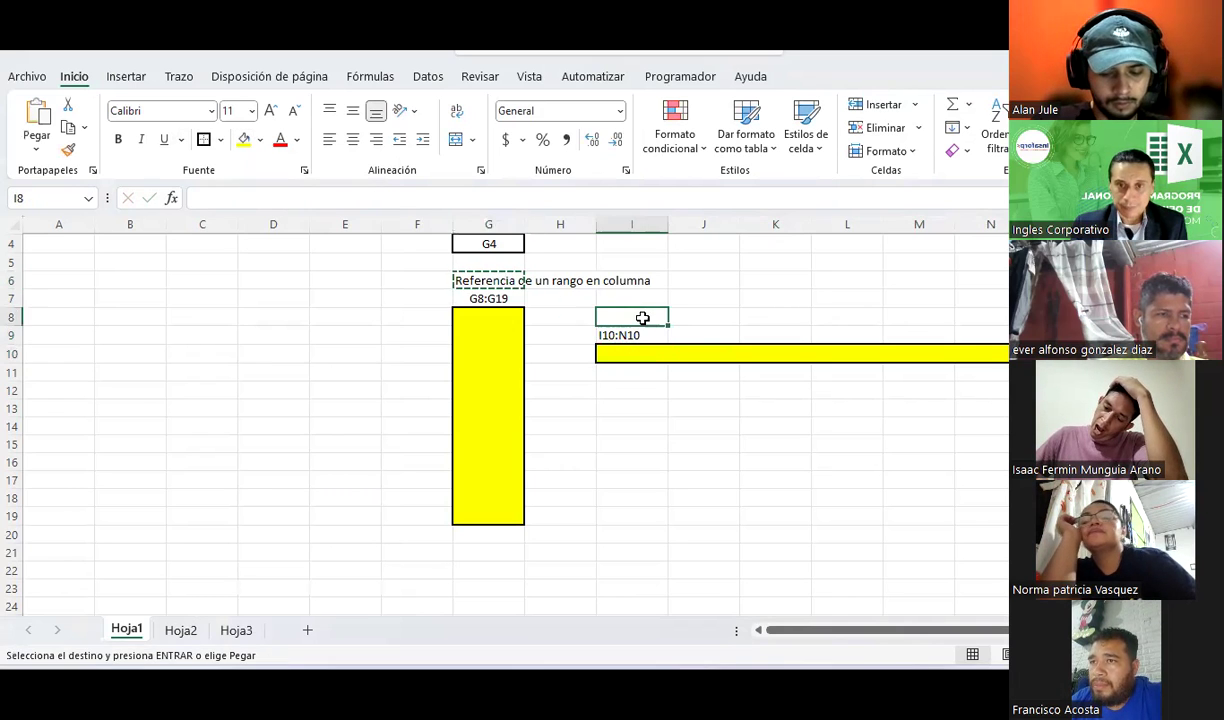
pyautogui.hotkey('ctrl', 'v')
pyautogui.press('Escape')
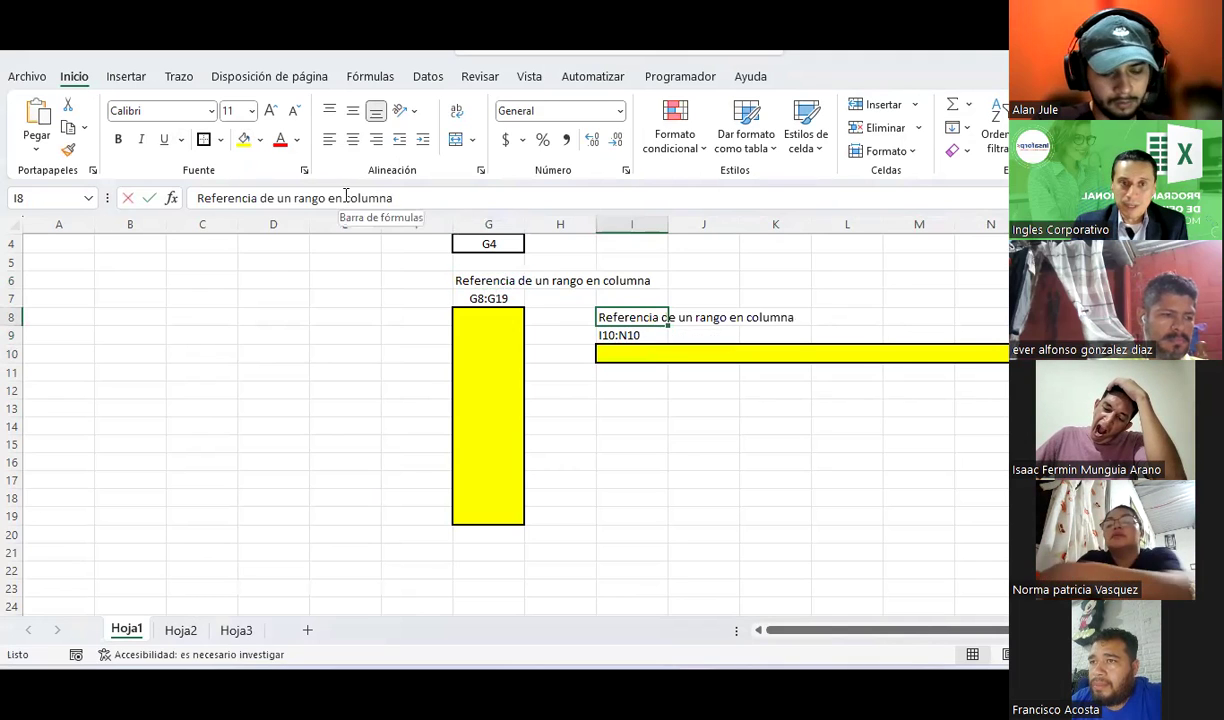
pyautogui.moveTo(347, 198); pyautogui.dragTo(566, 204)
pyautogui.write('FILAS')
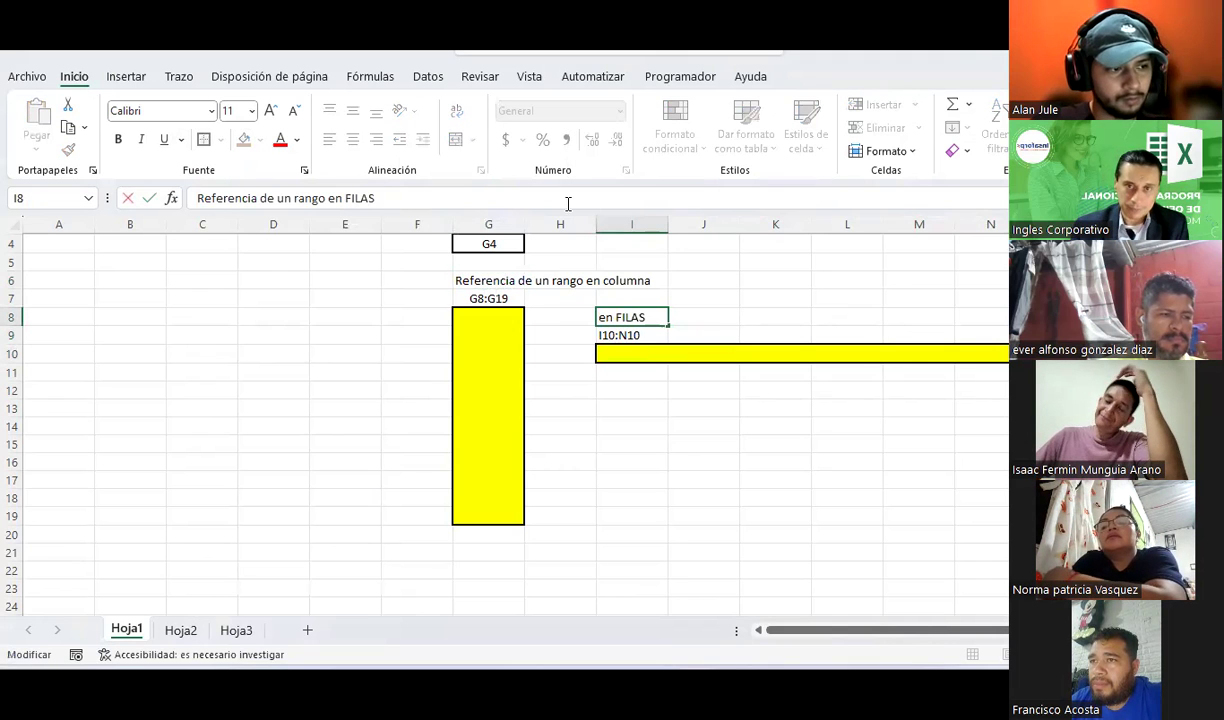
pyautogui.press('Return')
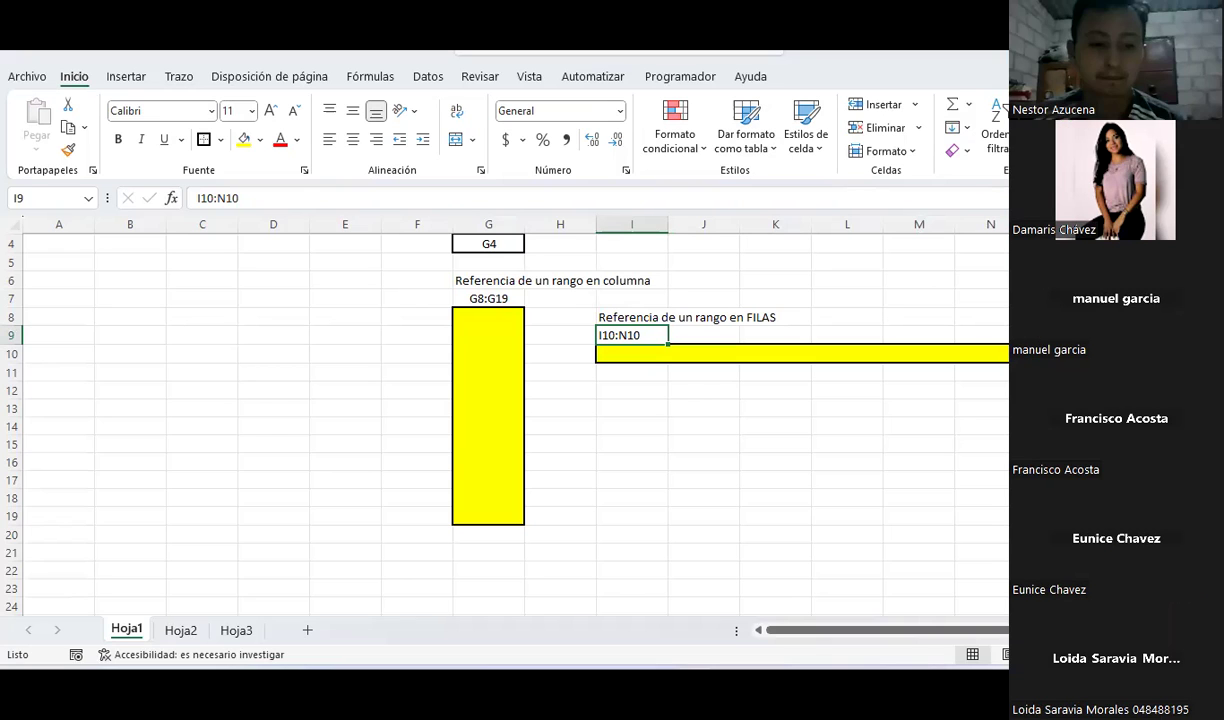
# - Fill the block I13:N19 yellow
pyautogui.click(626, 426)
pyautogui.moveTo(624, 405)
pyautogui.mouseDown()
pyautogui.moveTo(957, 519)
pyautogui.moveTo(1003, 515)
pyautogui.mouseUp()
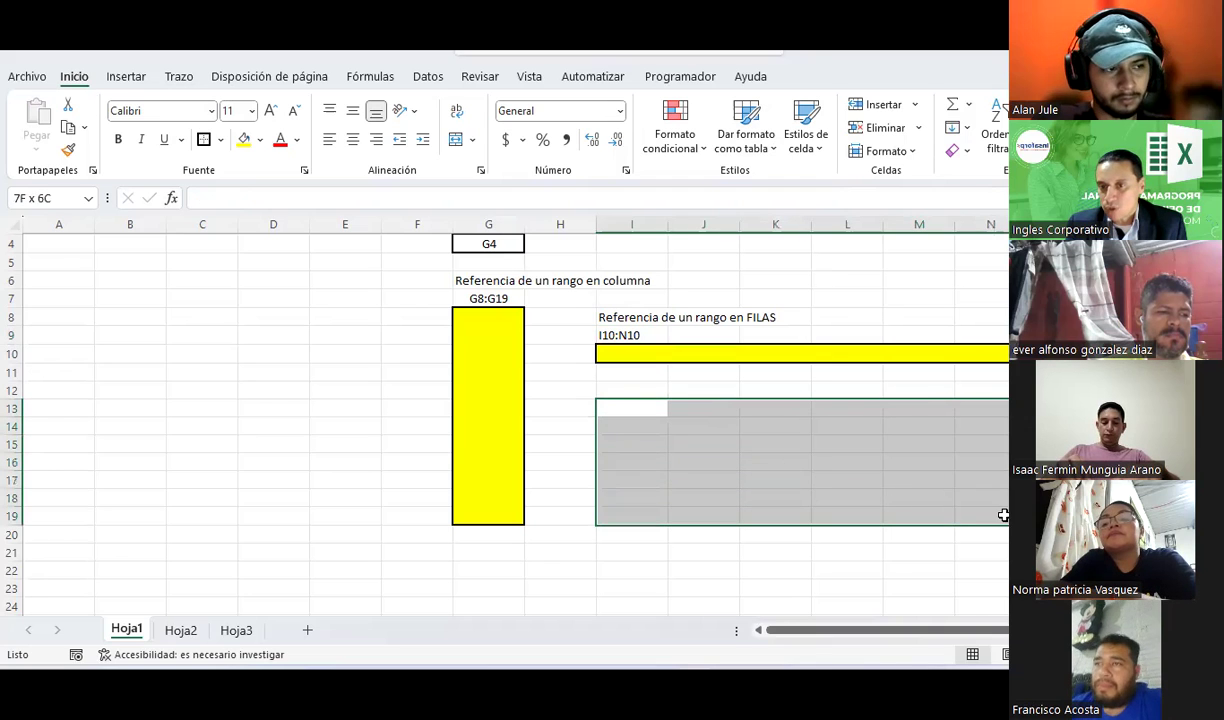
pyautogui.click(243, 139)
pyautogui.click(590, 410)
pyautogui.click(632, 390)
# - Fill the block's first cell I13 green and its last cell N19 orange
pyautogui.click(627, 409)
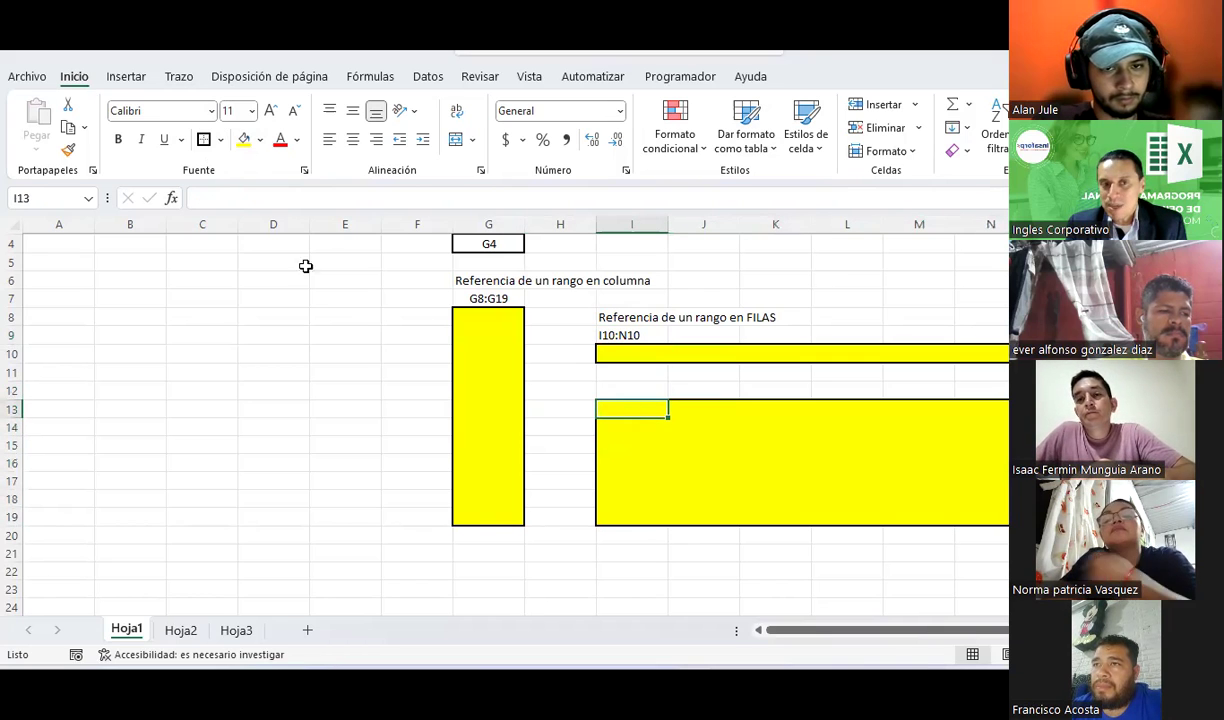
pyautogui.click(986, 517)
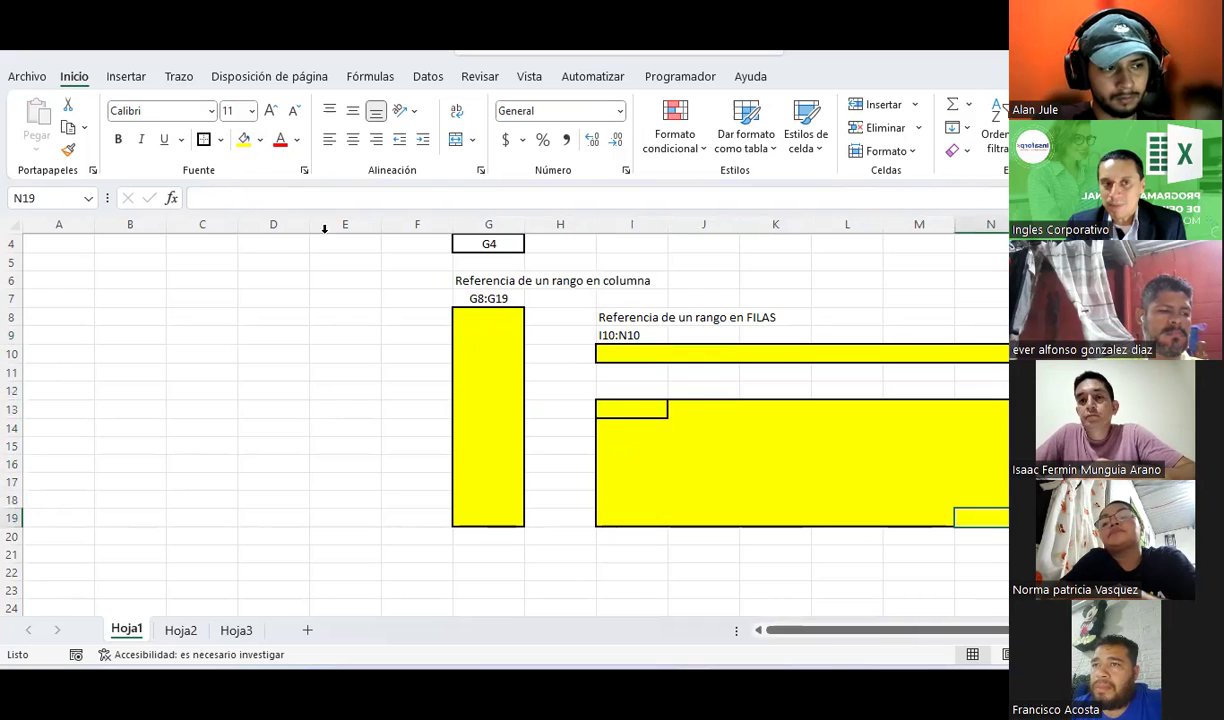
pyautogui.click(636, 408)
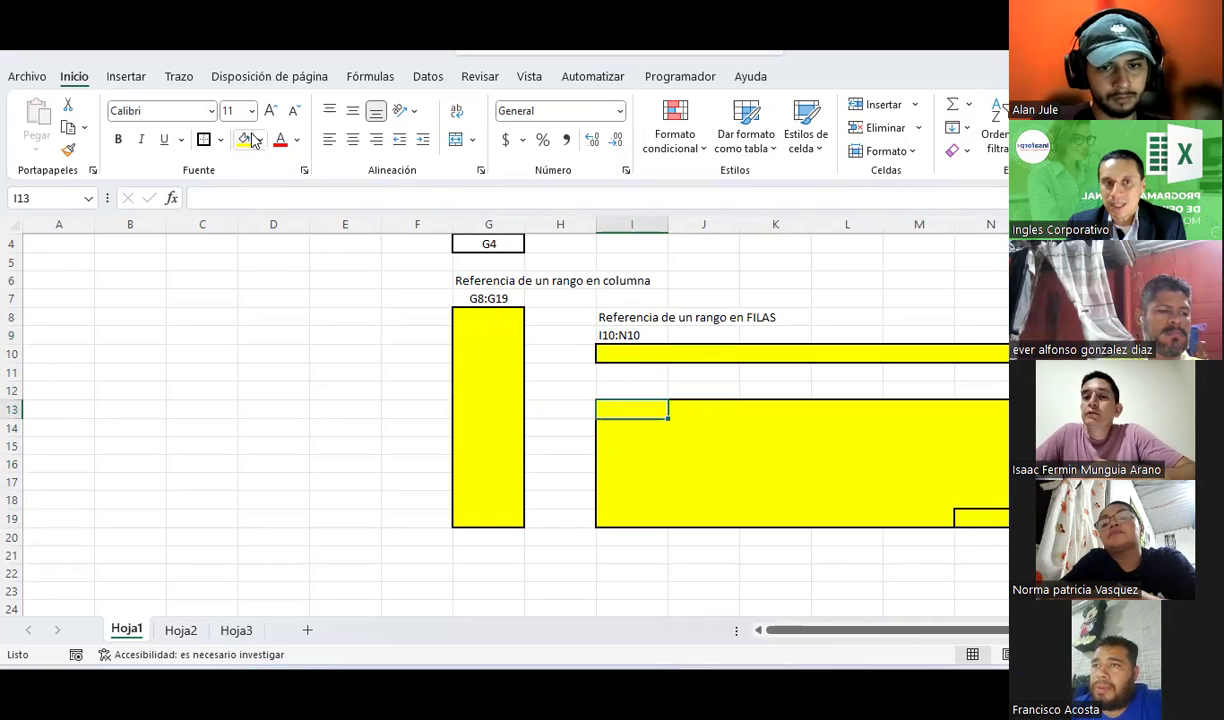
pyautogui.click(258, 140)
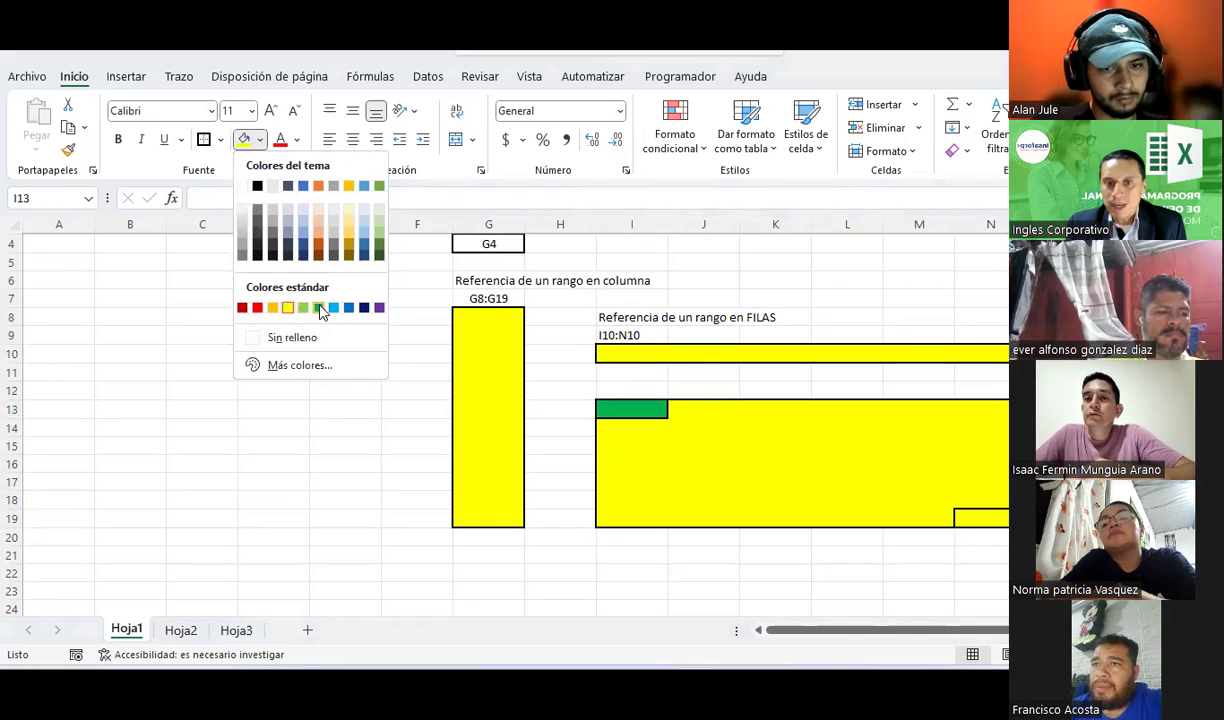
pyautogui.click(304, 301)
pyautogui.click(1000, 522)
pyautogui.click(258, 140)
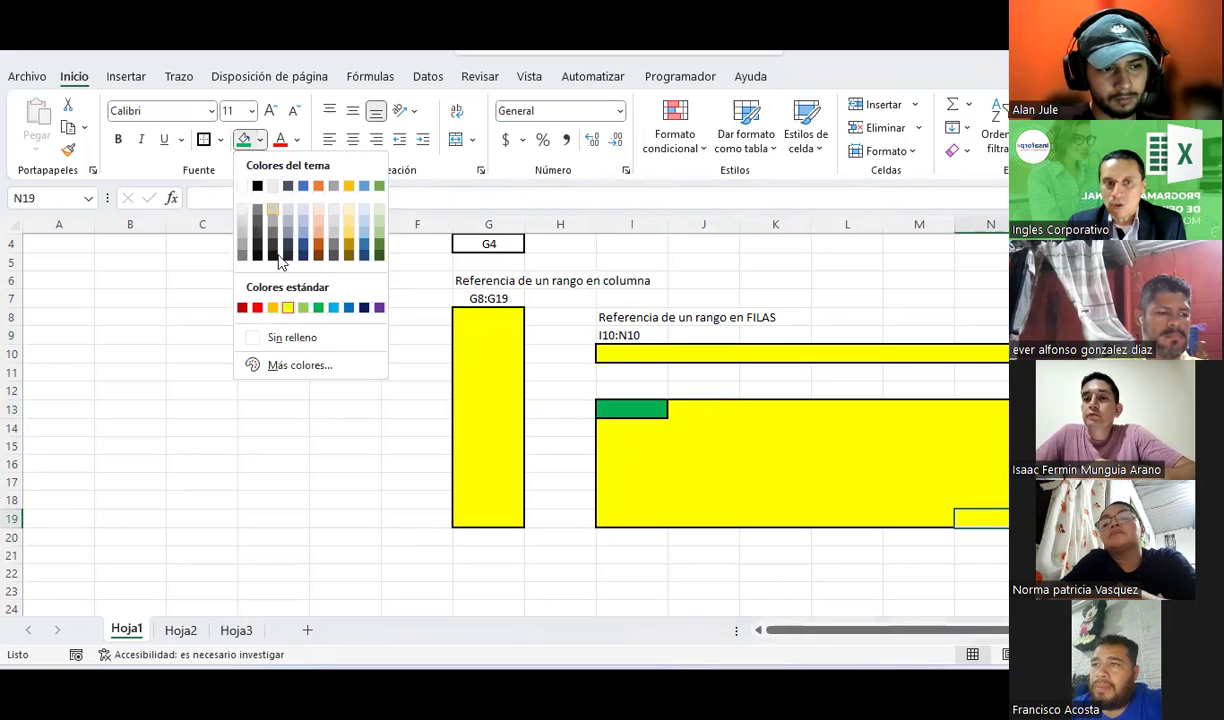
pyautogui.click(265, 301)
pyautogui.click(929, 553)
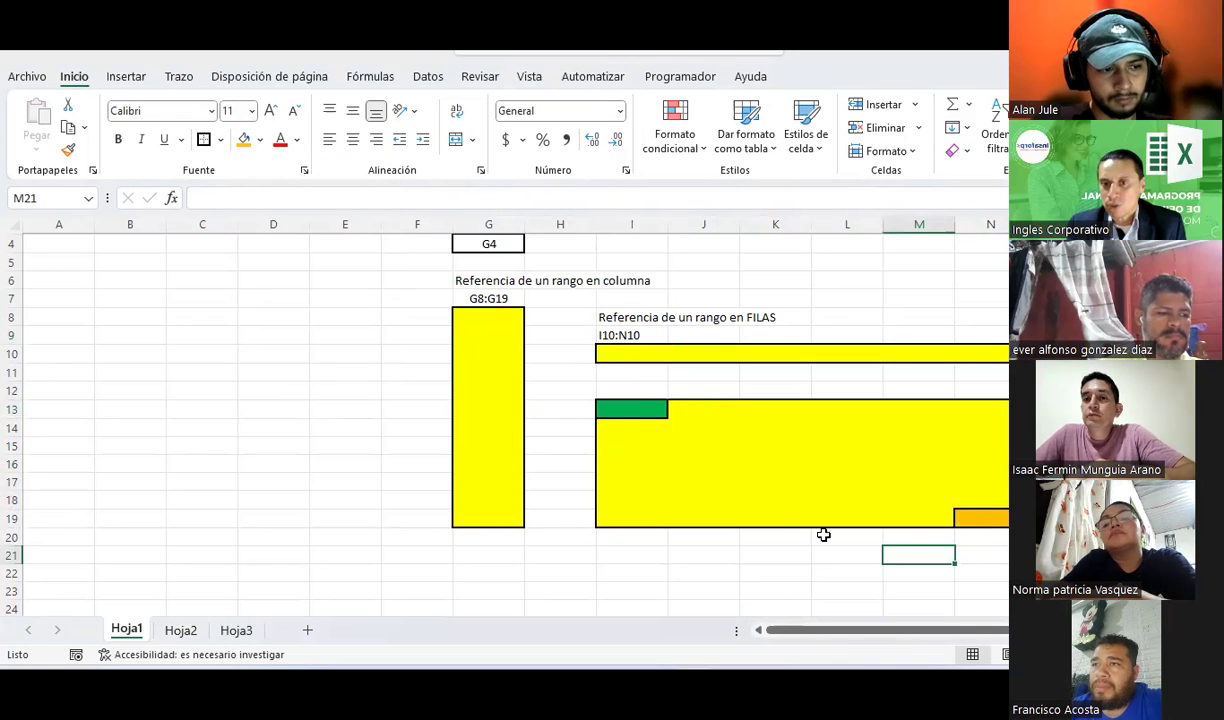
pyautogui.click(630, 386)
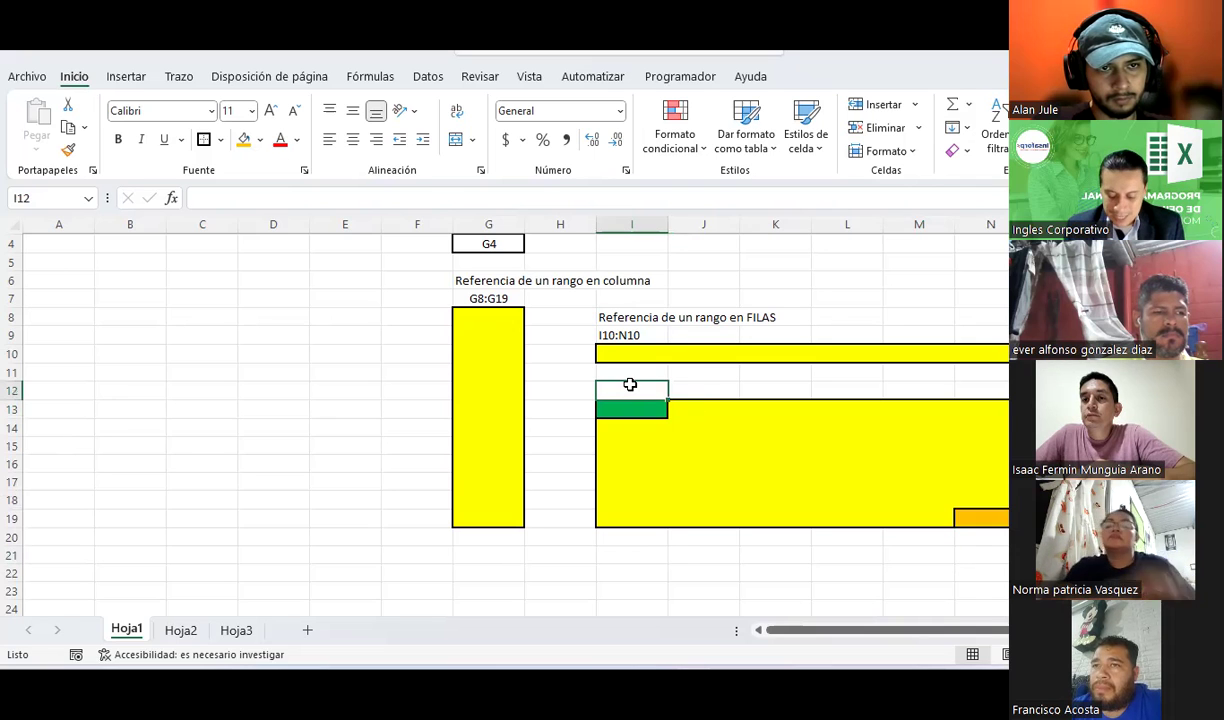
# - Enter the label 'I13:N19' in I12 and copy the FILAS heading from I8
pyautogui.write('i1')
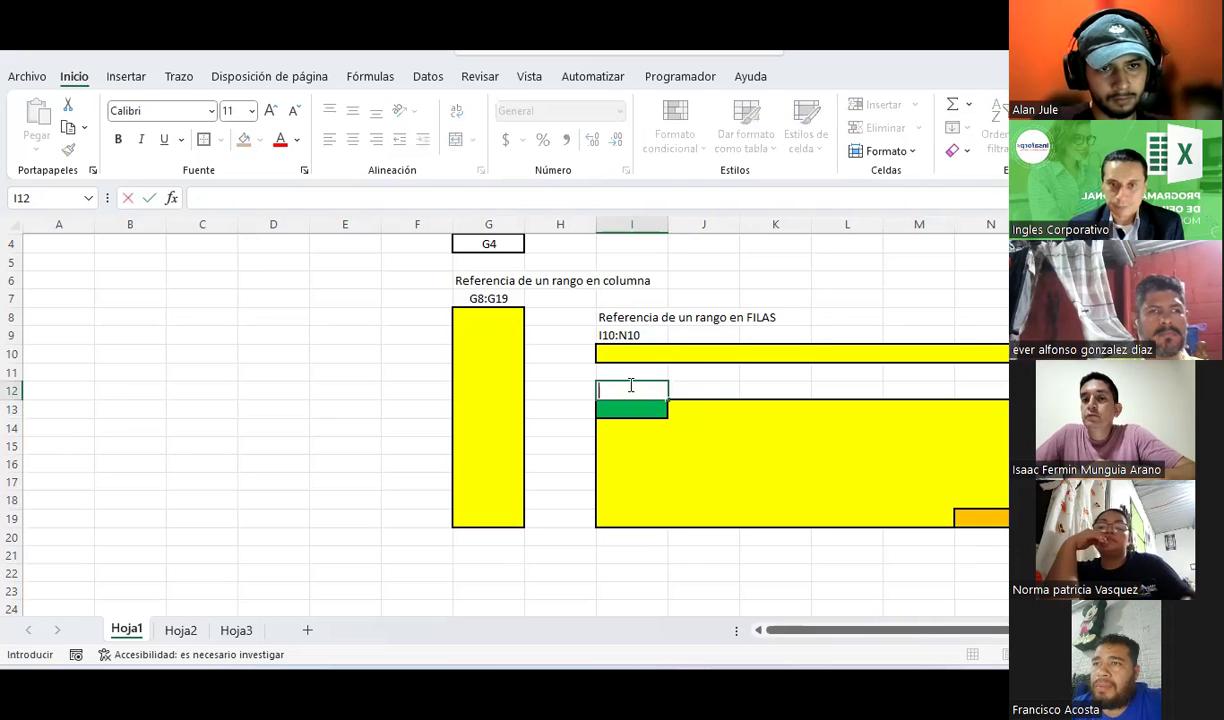
pyautogui.write('3')
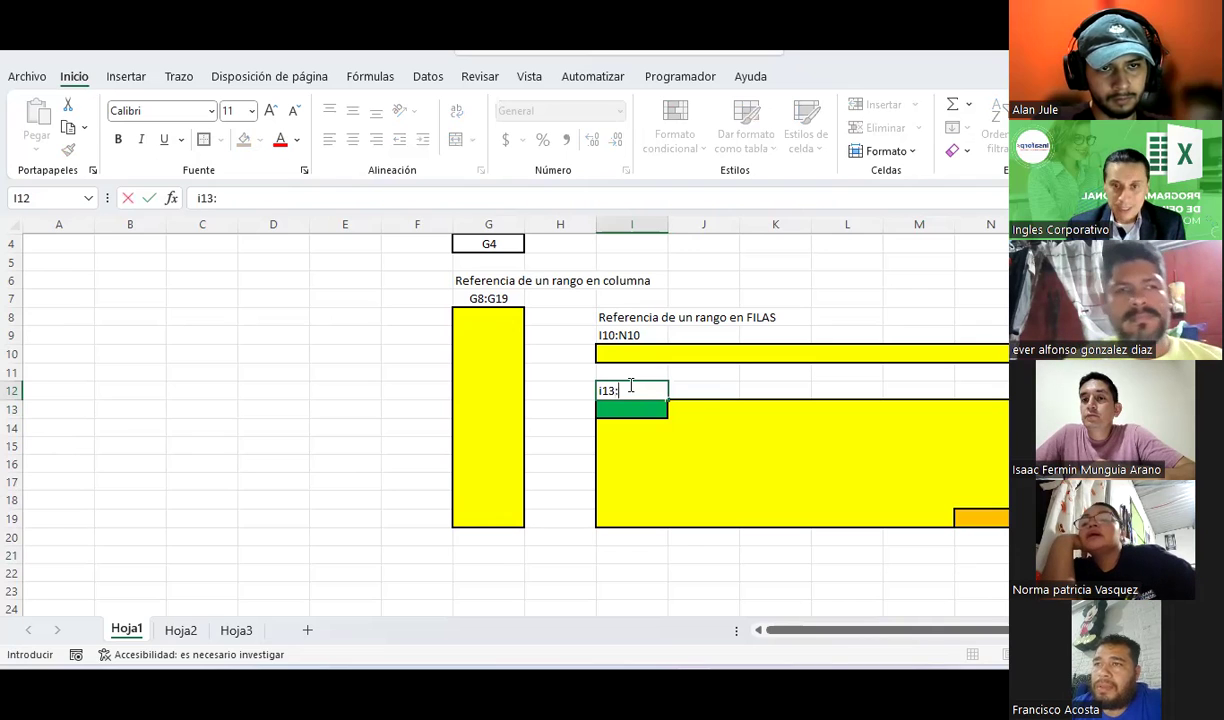
pyautogui.write(':')
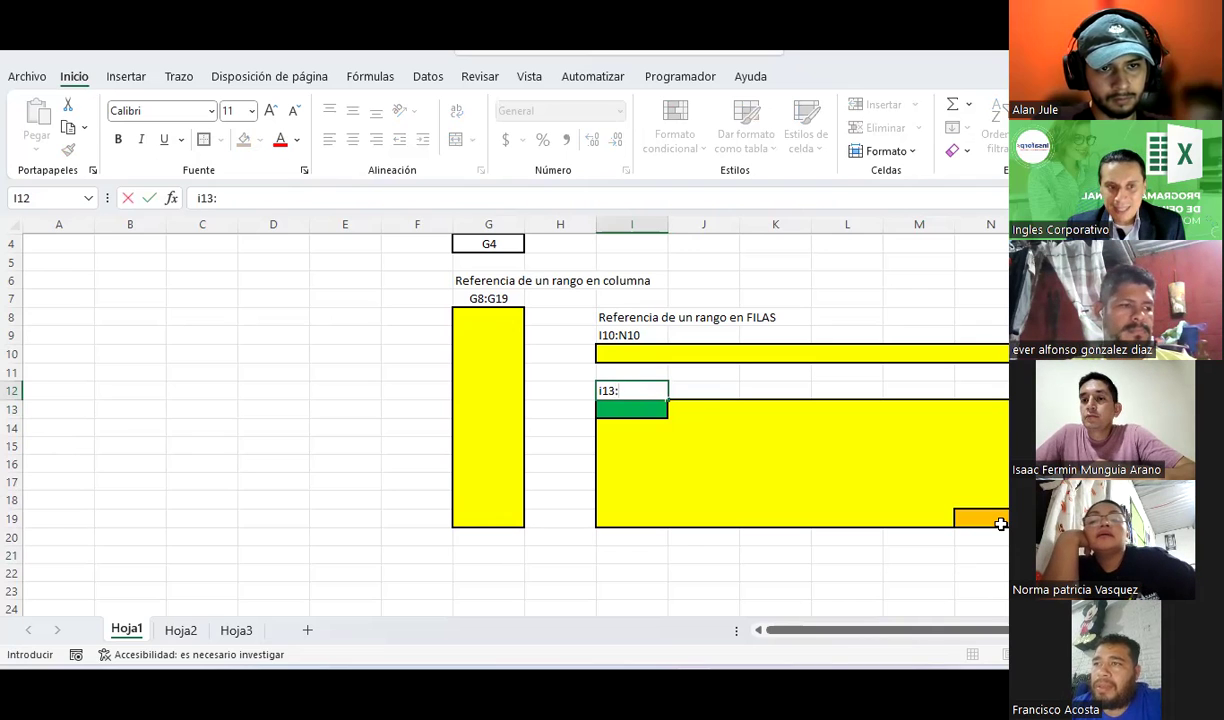
pyautogui.write('n')
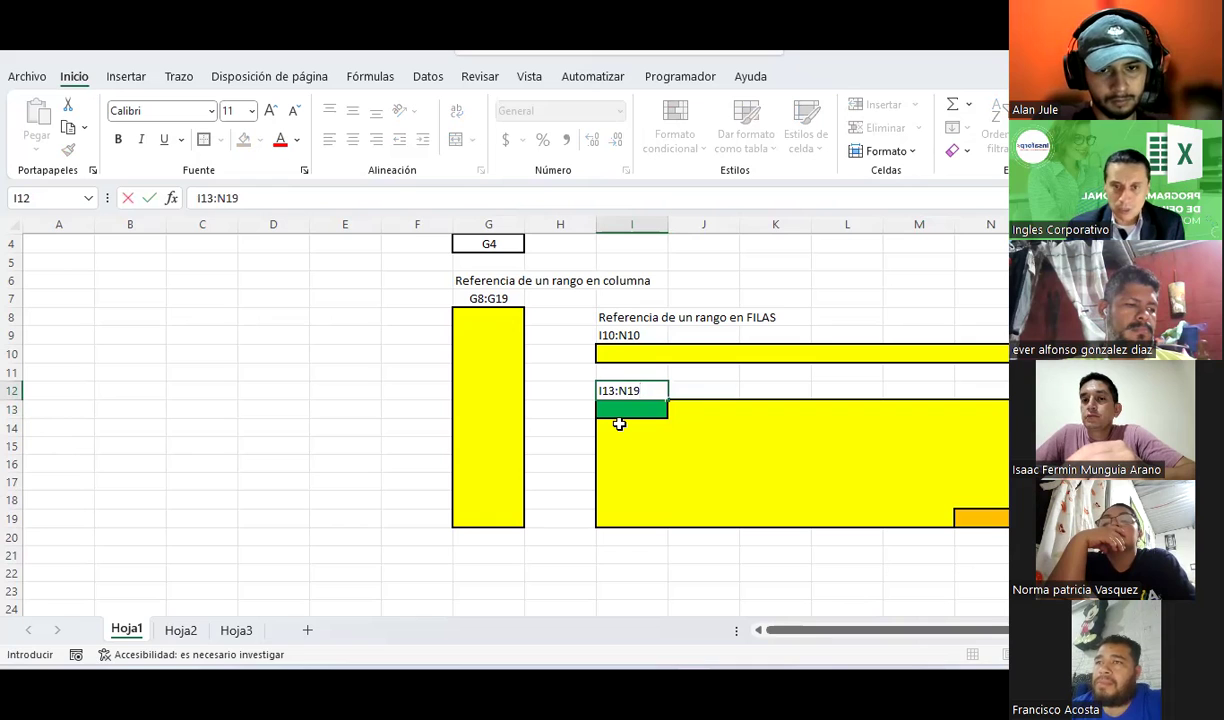
pyautogui.press('Return')
pyautogui.press('Up')
pyautogui.press('Up')
pyautogui.press('Up')
pyautogui.press('Up')
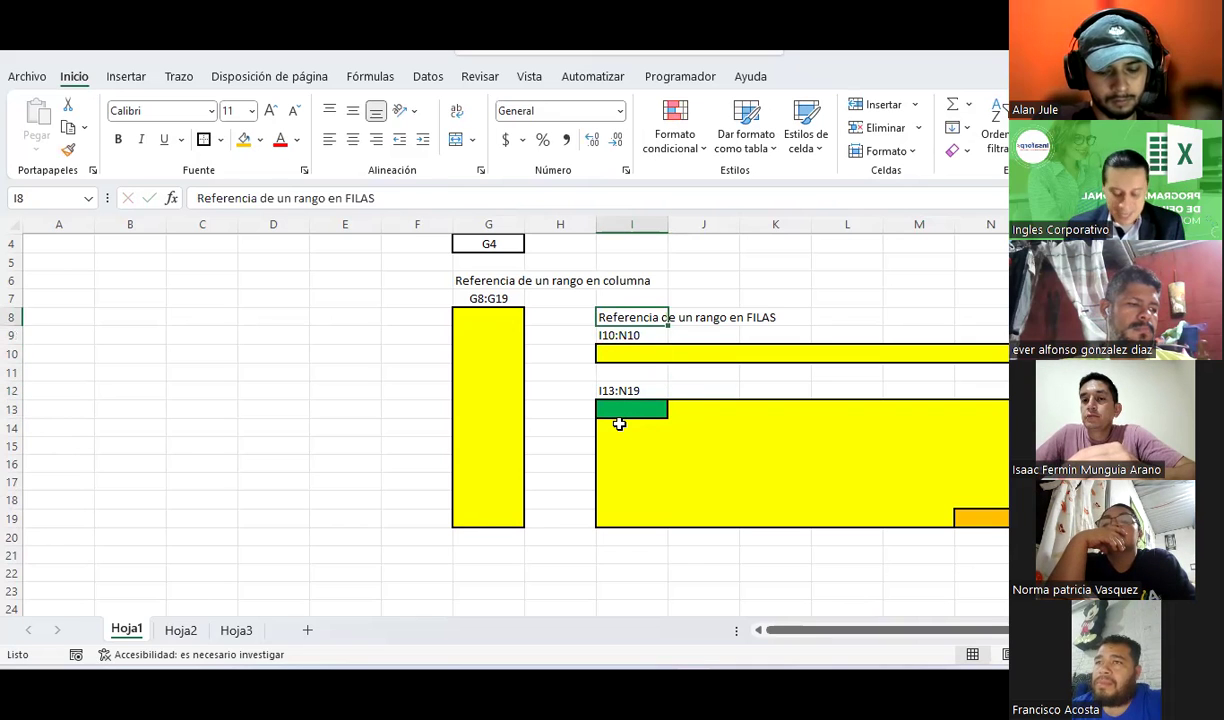
pyautogui.hotkey('ctrl', 'c')
# - Paste the heading into K12 as 'Referencia de un rango DE CELDAS' and refill K13 yellow
pyautogui.press('Down')
pyautogui.press('Down')
pyautogui.press('Down')
pyautogui.press('Down')
pyautogui.press('Right')
pyautogui.press('Right')
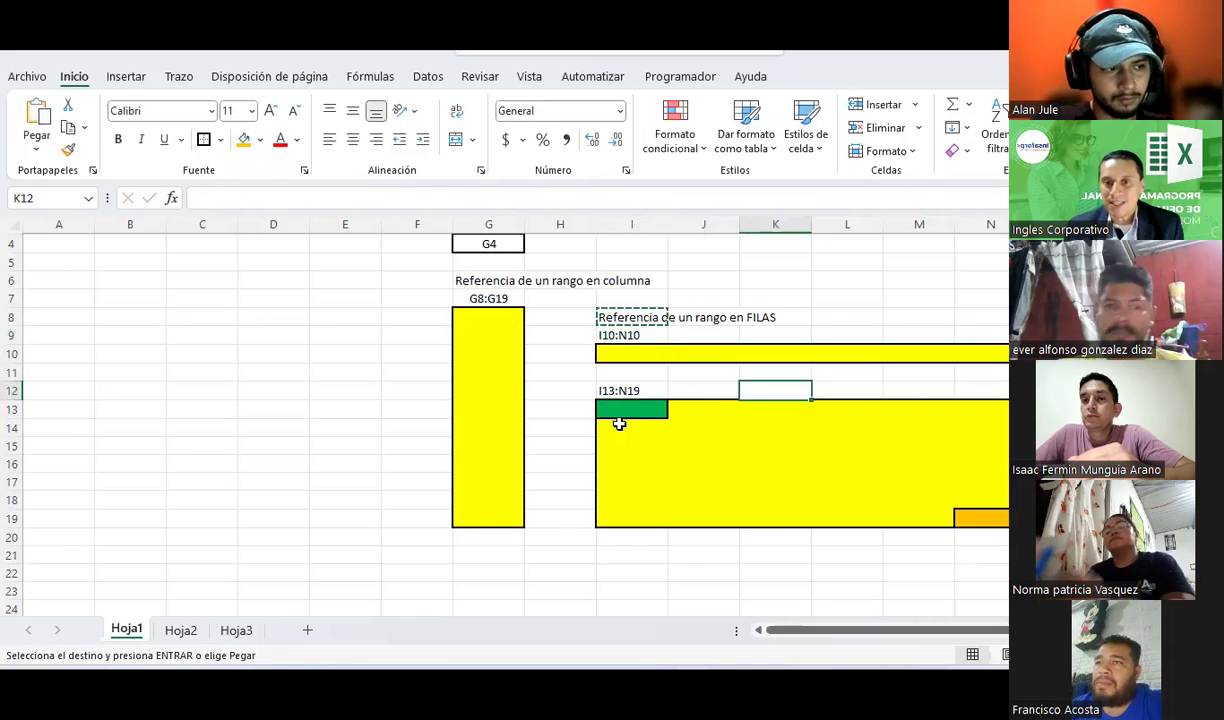
pyautogui.hotkey('ctrl', 'v')
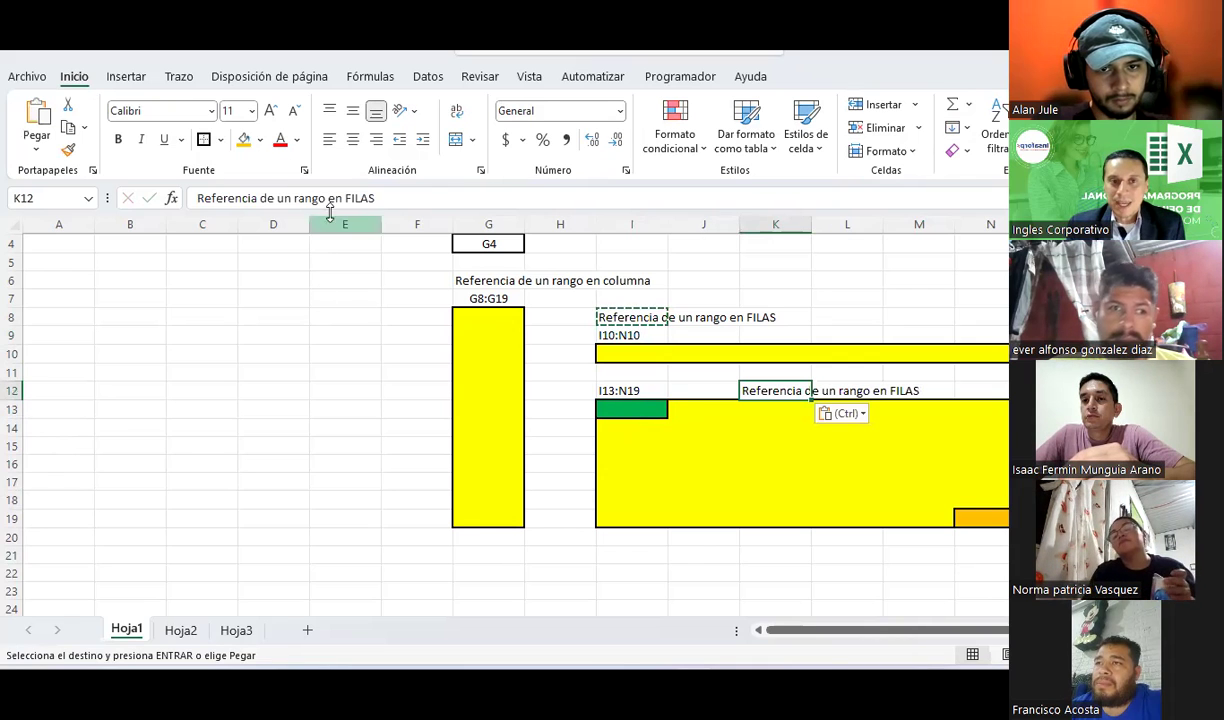
pyautogui.moveTo(327, 198); pyautogui.dragTo(424, 200)
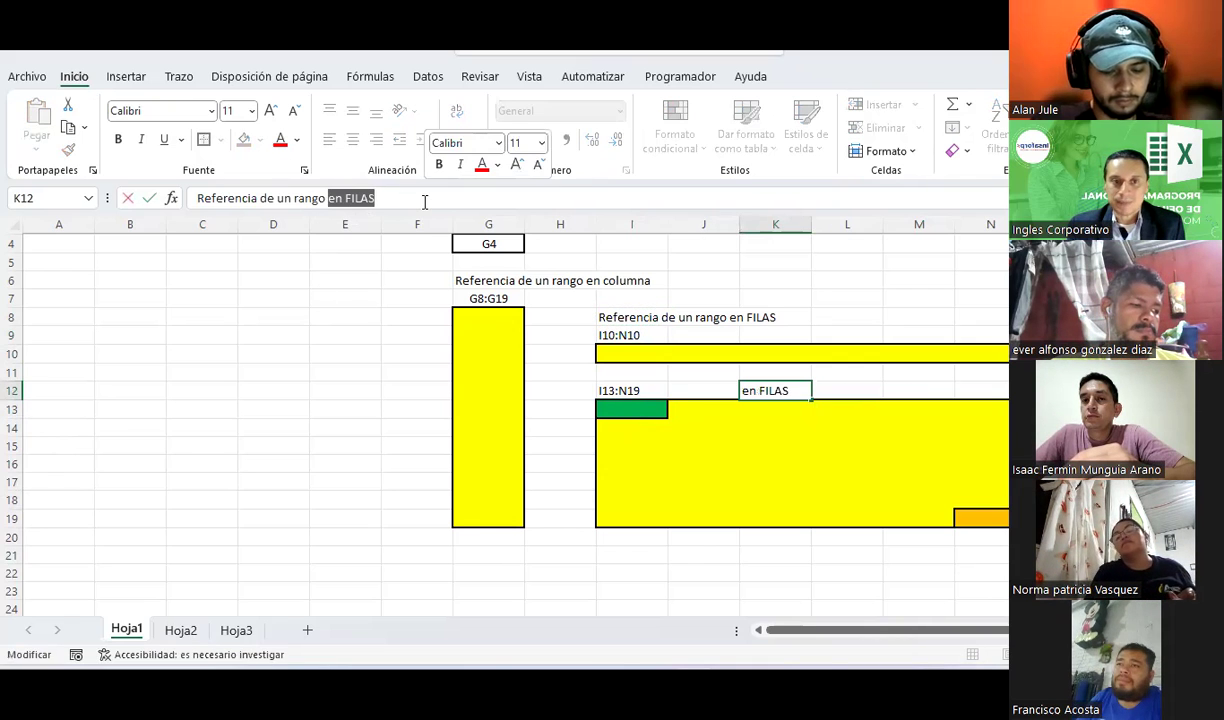
pyautogui.write('DE')
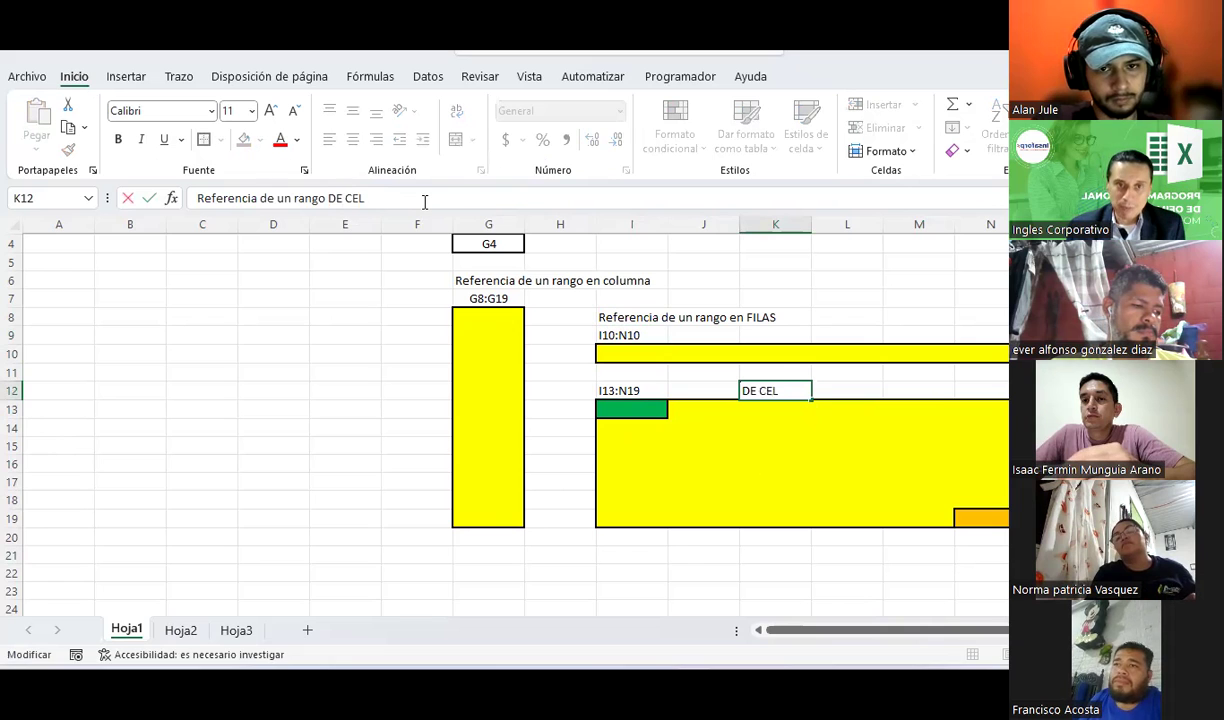
pyautogui.press('Return')
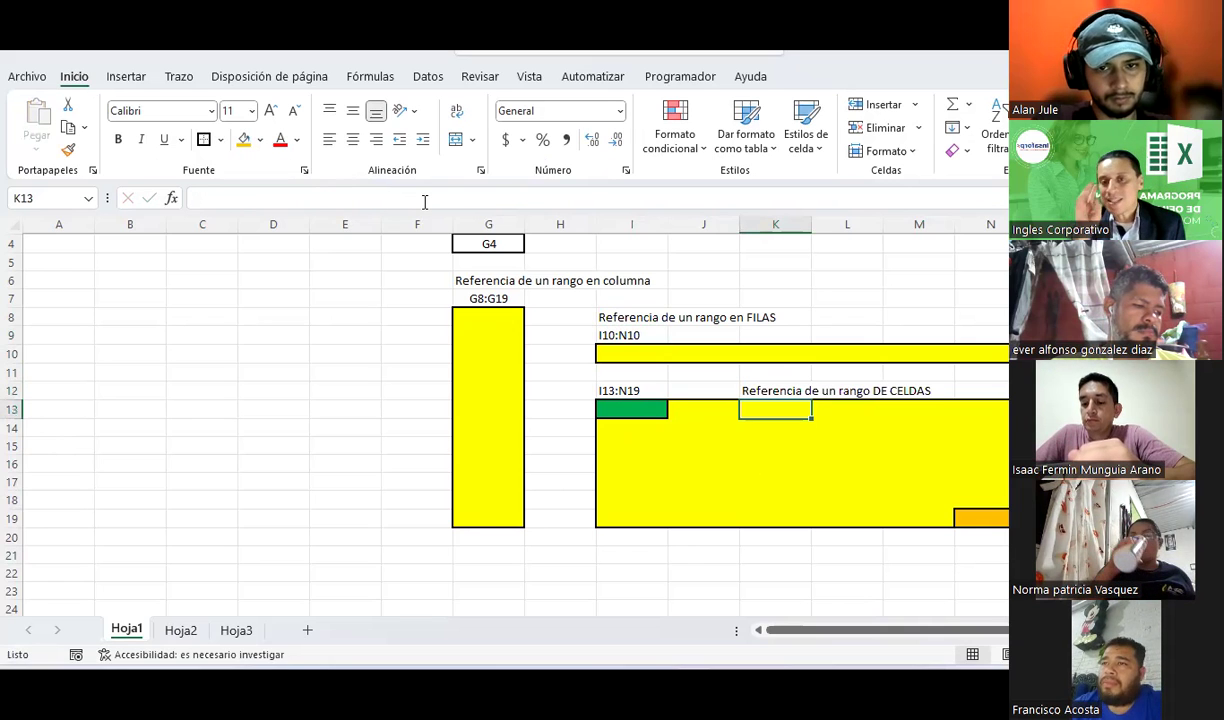
pyautogui.click(244, 139)
pyautogui.scroll(1, 379, 316)
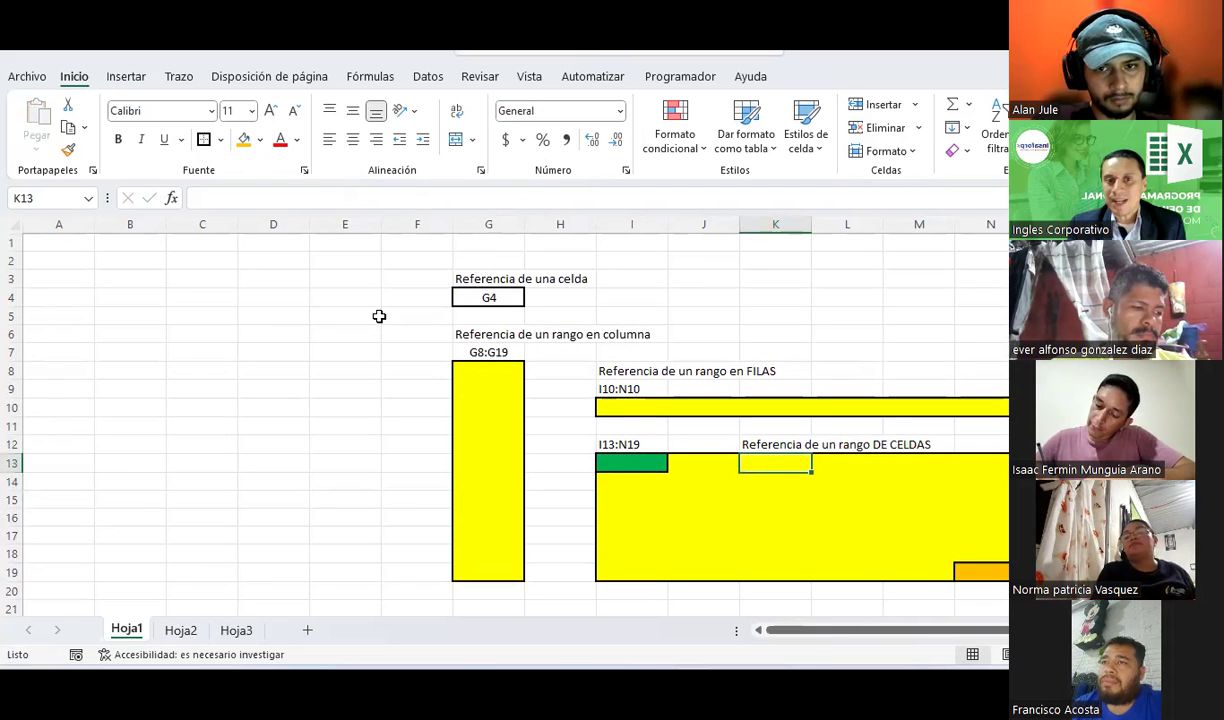
pyautogui.click(508, 291)
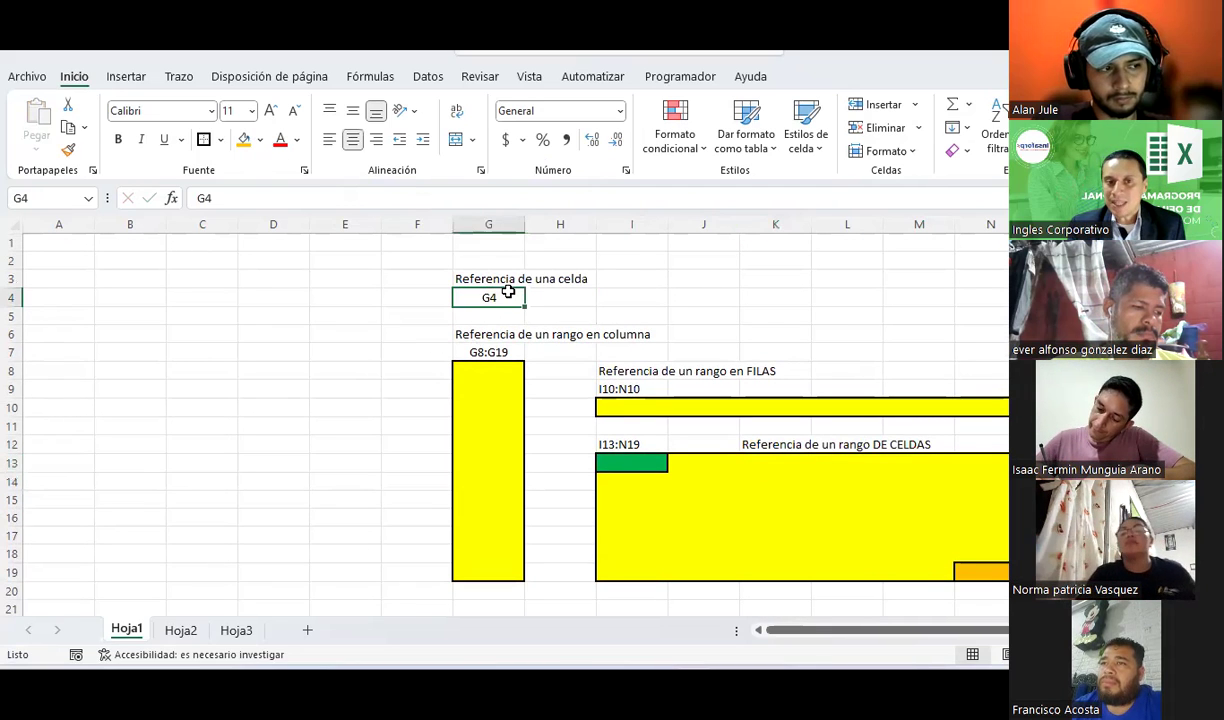
pyautogui.click(490, 369)
pyautogui.click(490, 529)
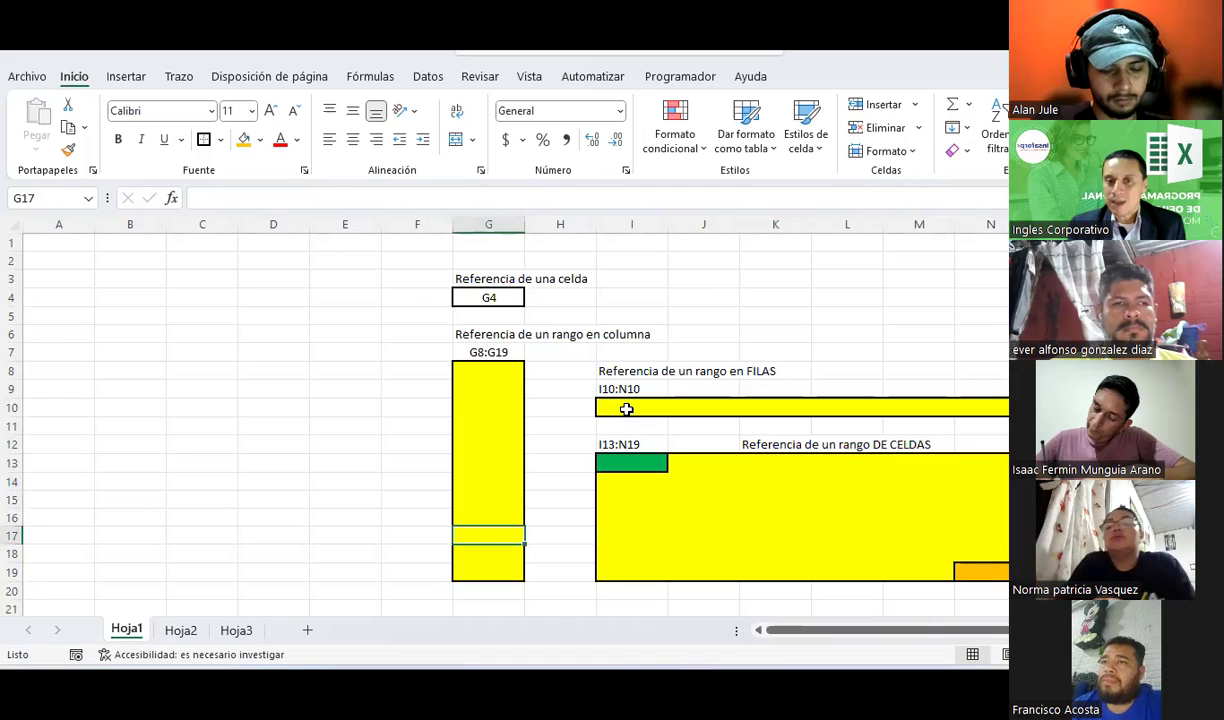
pyautogui.click(626, 409)
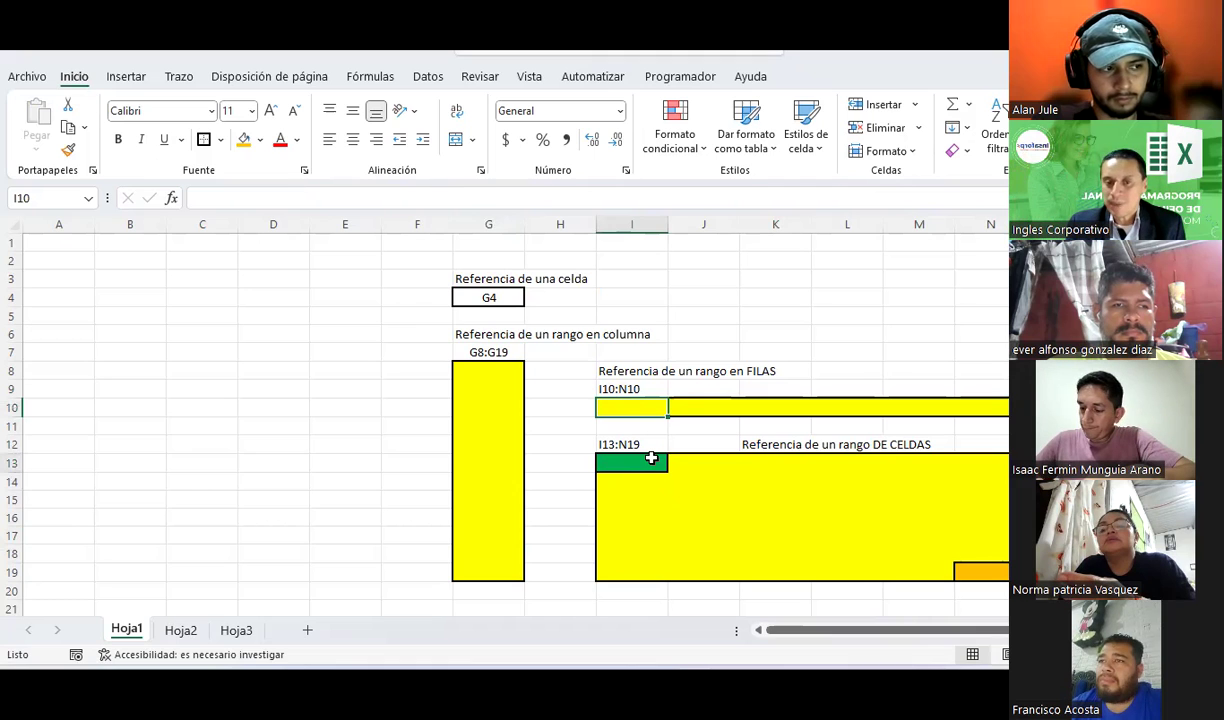
pyautogui.click(651, 458)
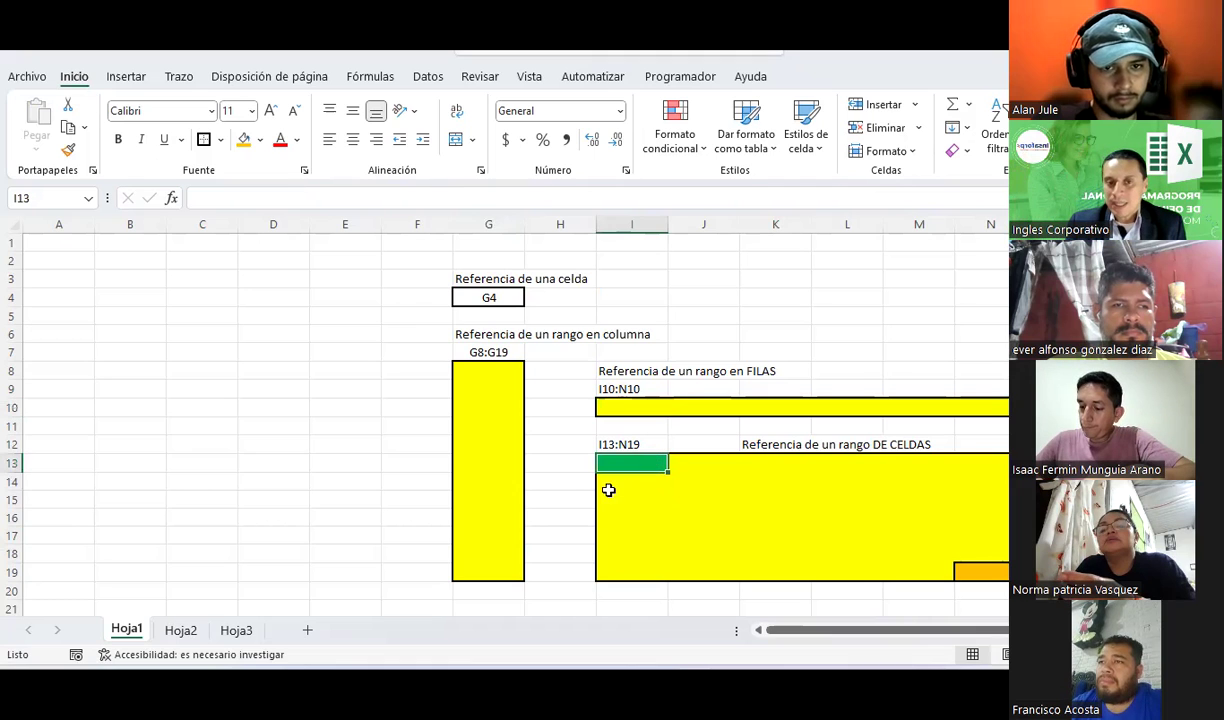
pyautogui.click(495, 351)
pyautogui.click(612, 389)
pyautogui.click(612, 444)
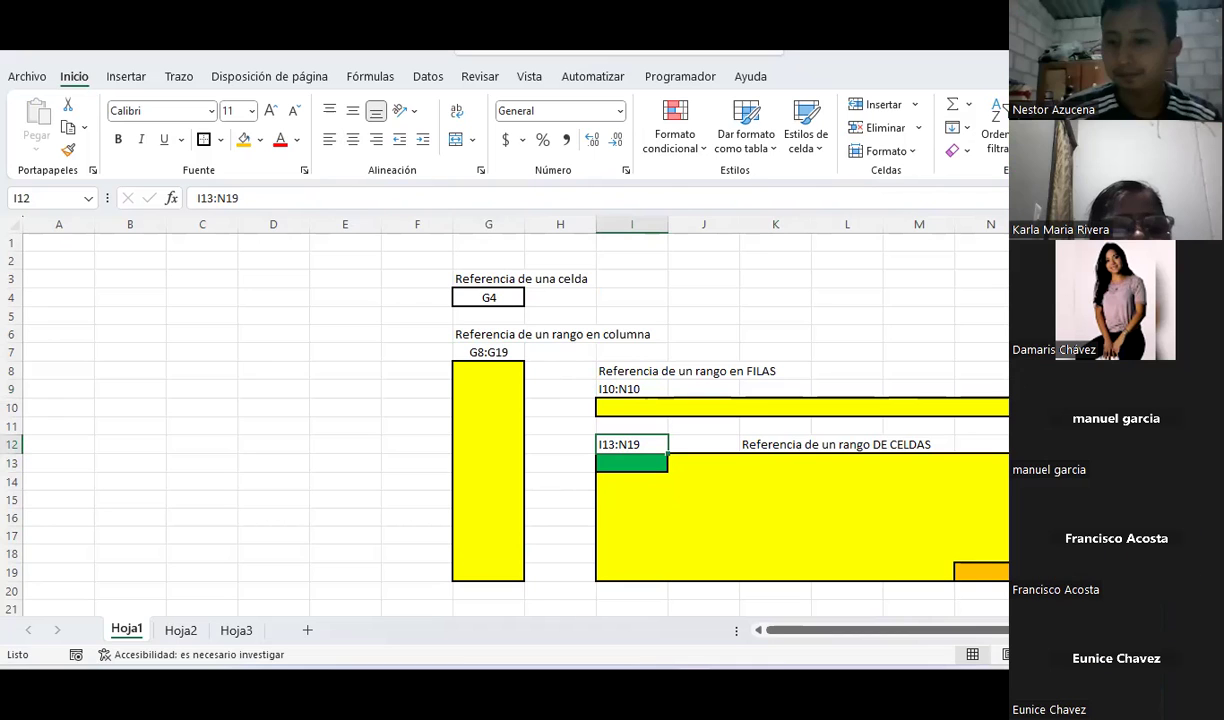
# - Put the Hoja1 sheet tab into rename mode
pyautogui.click(273, 425)
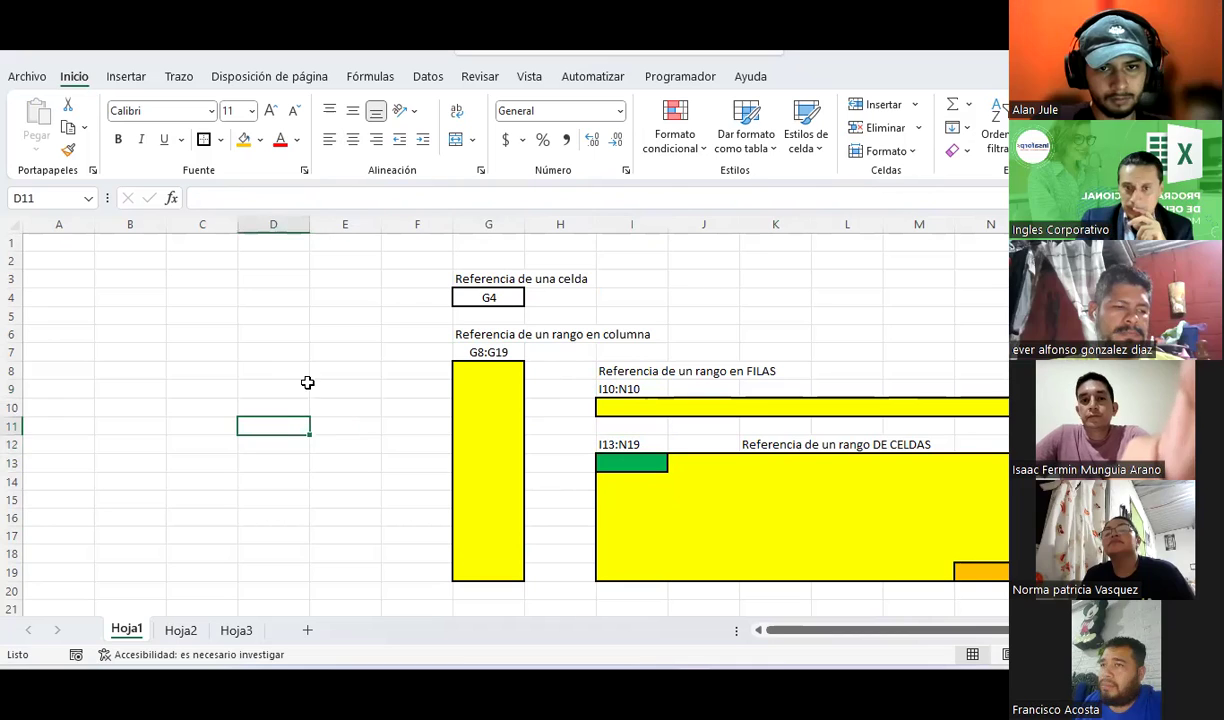
pyautogui.scroll(-1, 309, 355)
pyautogui.scroll(1, 311, 355)
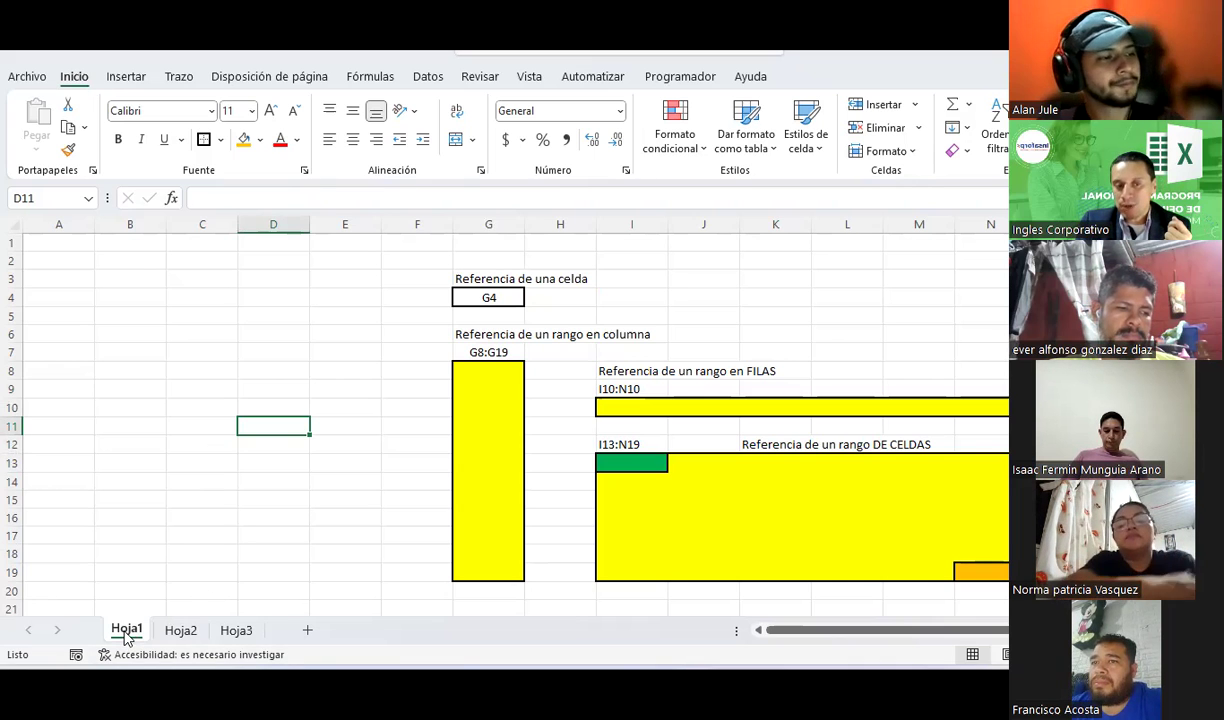
pyautogui.doubleClick(126, 632)
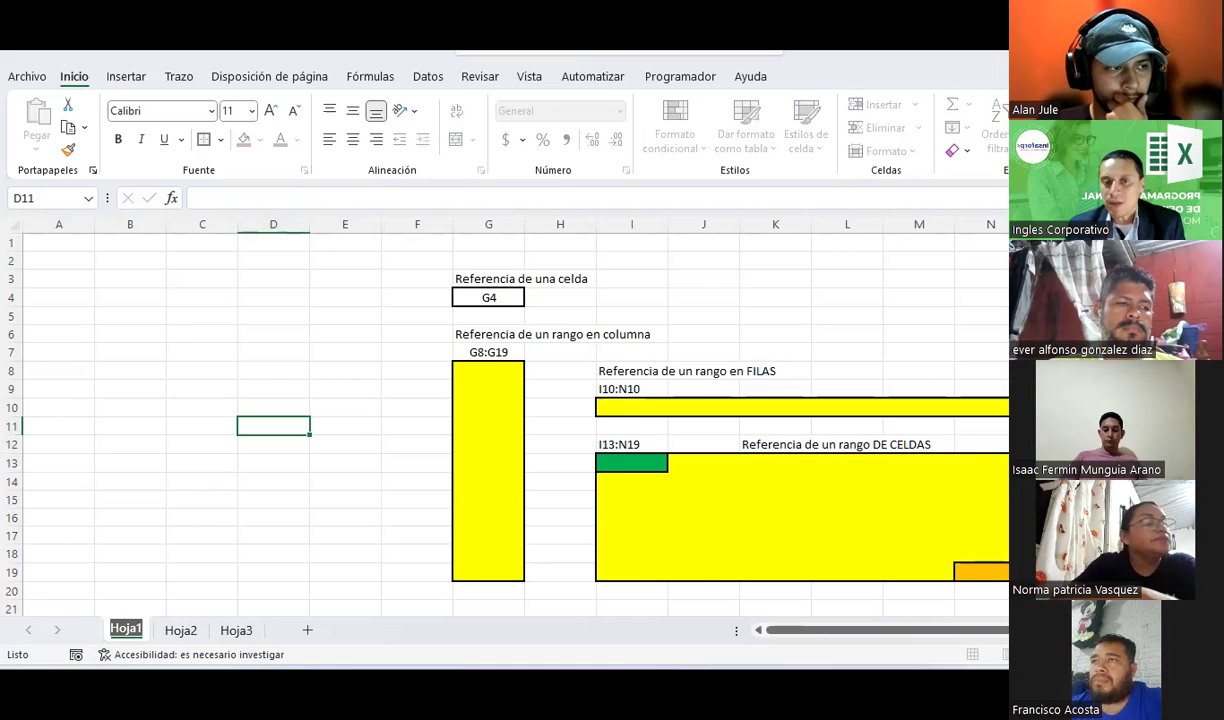
# - Name the first sheet 'Sesión01', then choose Cambiar nombre on its tab again
pyautogui.write('SCLASES')
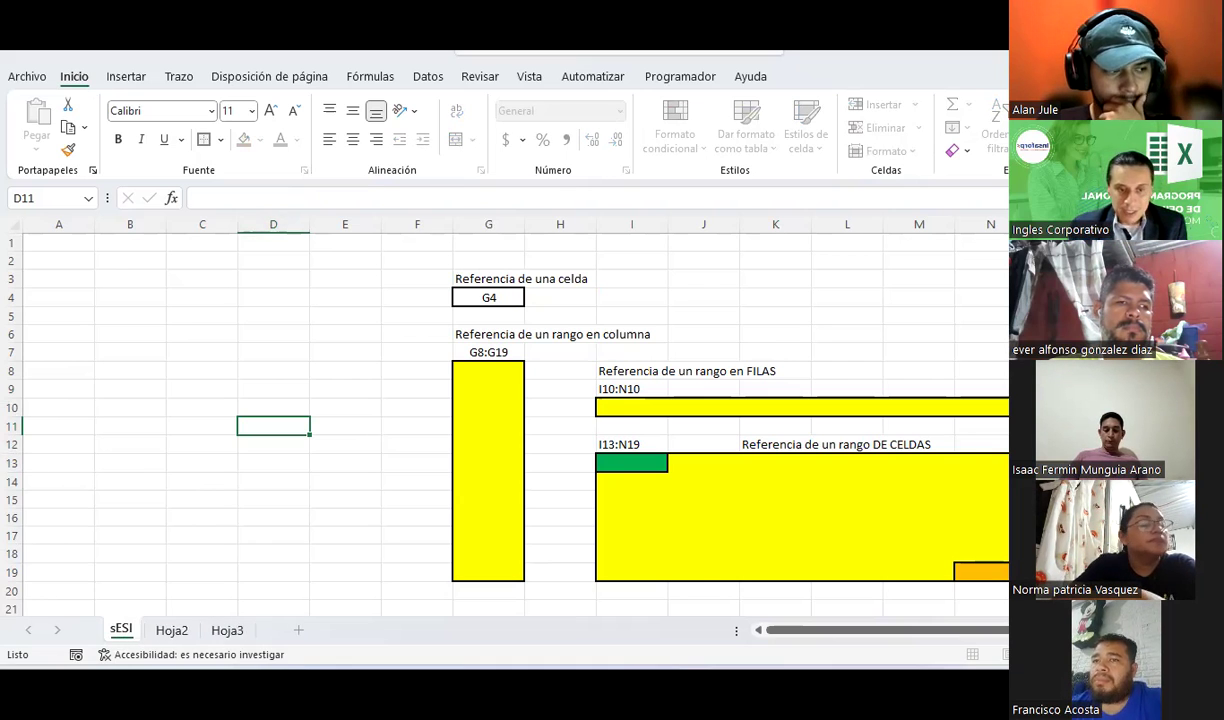
pyautogui.press('BackSpace')
pyautogui.press('BackSpace')
pyautogui.press('BackSpace')
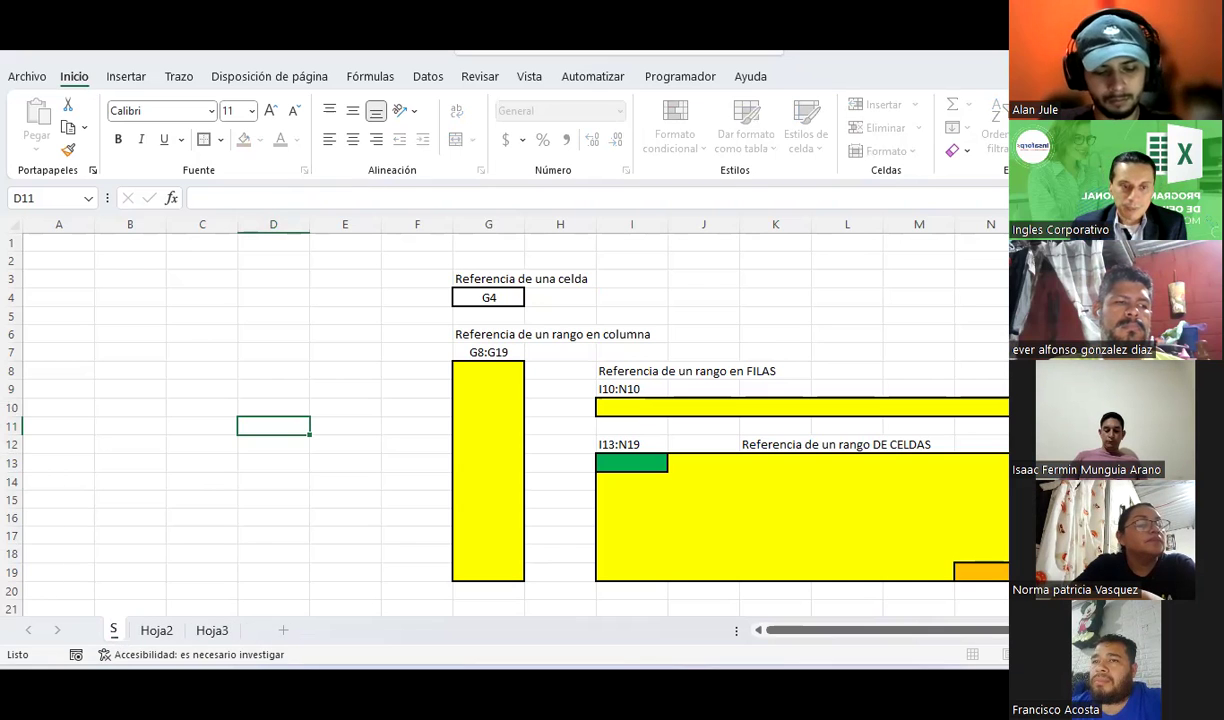
pyautogui.write('Sesión01')
pyautogui.click(137, 512)
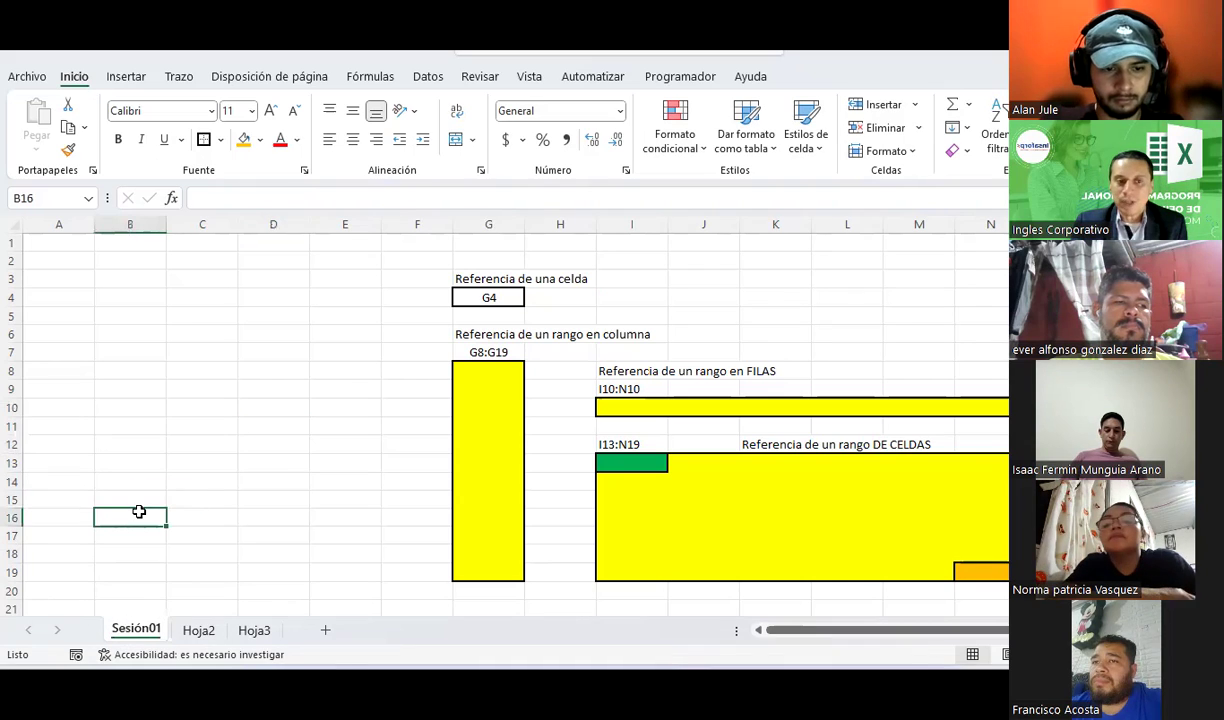
pyautogui.rightClick(145, 636)
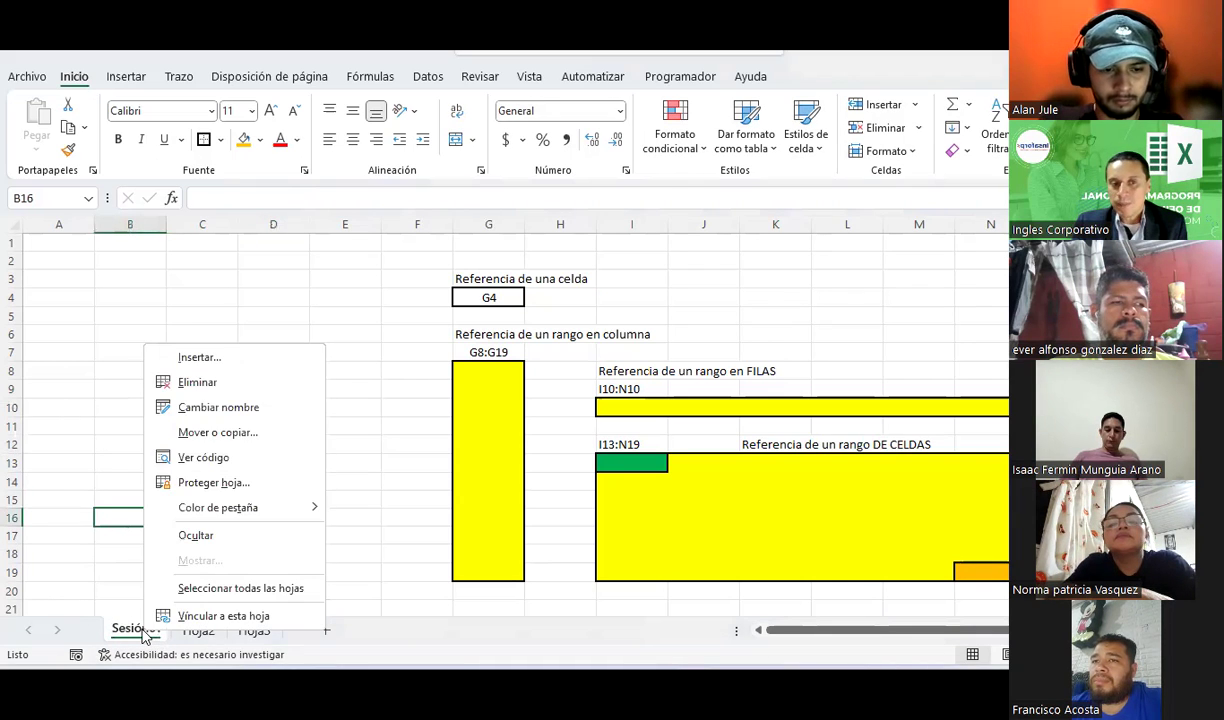
pyautogui.click(200, 408)
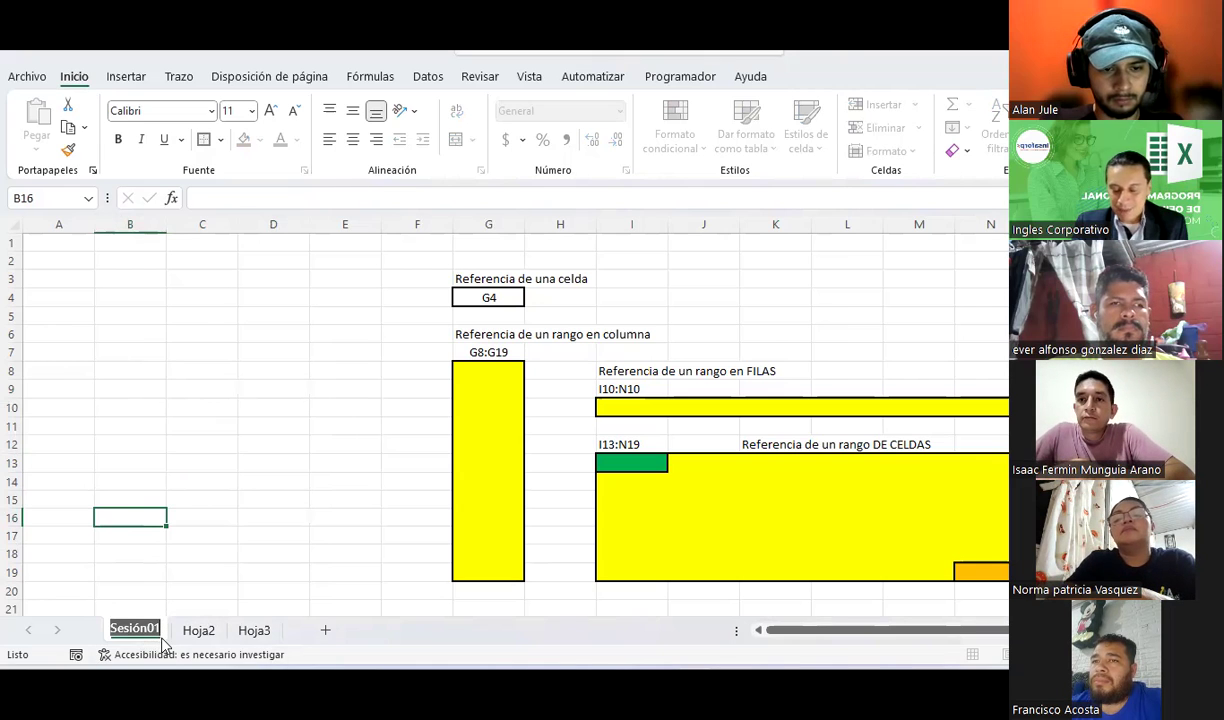
# - Confirm the Sesión01 name and glance at Hoja2 before returning
pyautogui.click(241, 456)
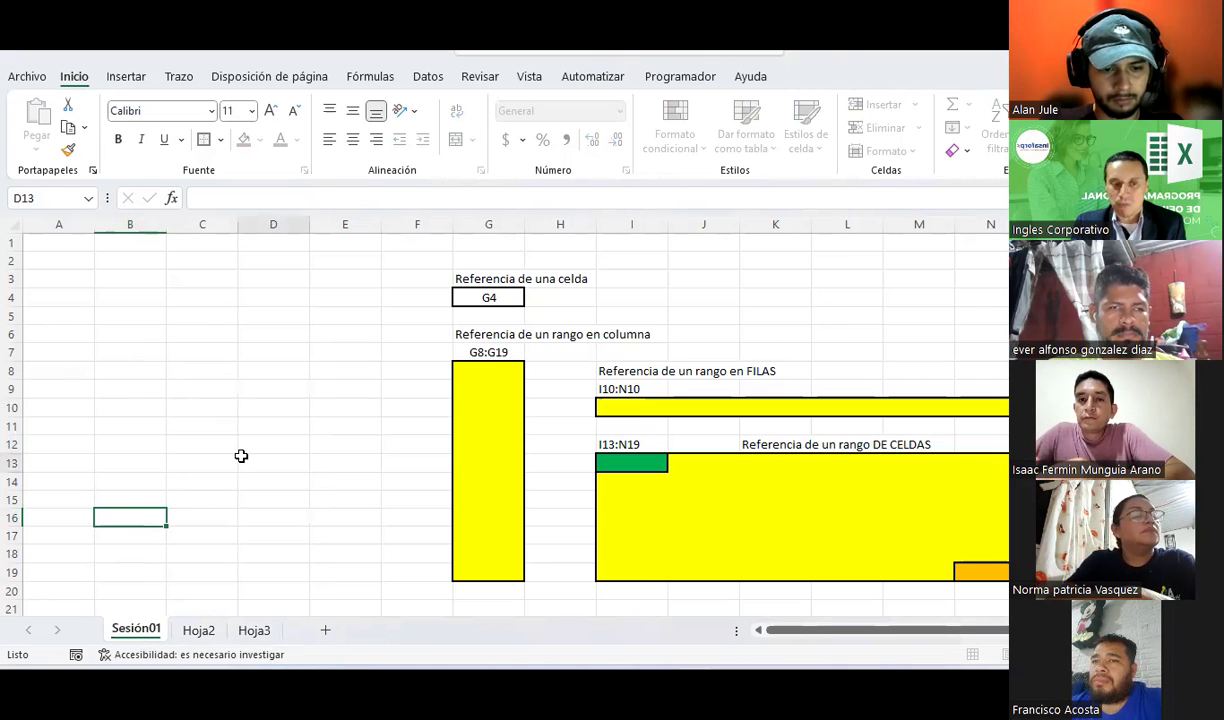
pyautogui.click(203, 630)
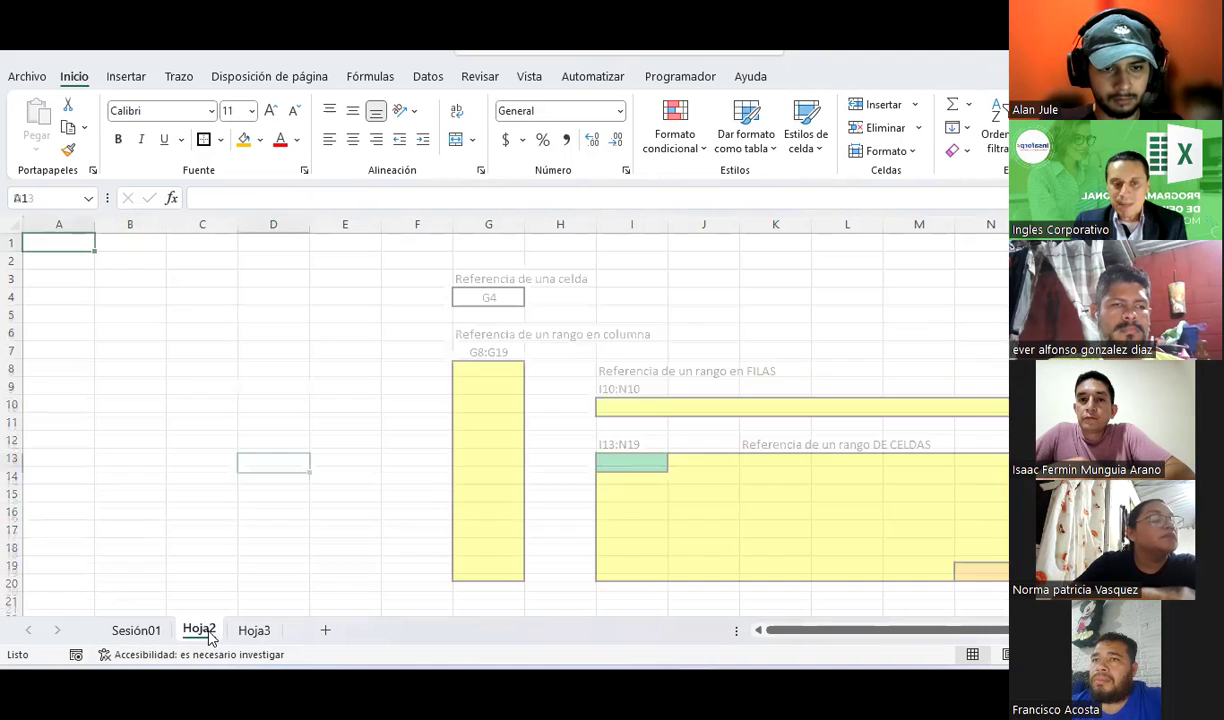
pyautogui.click(139, 632)
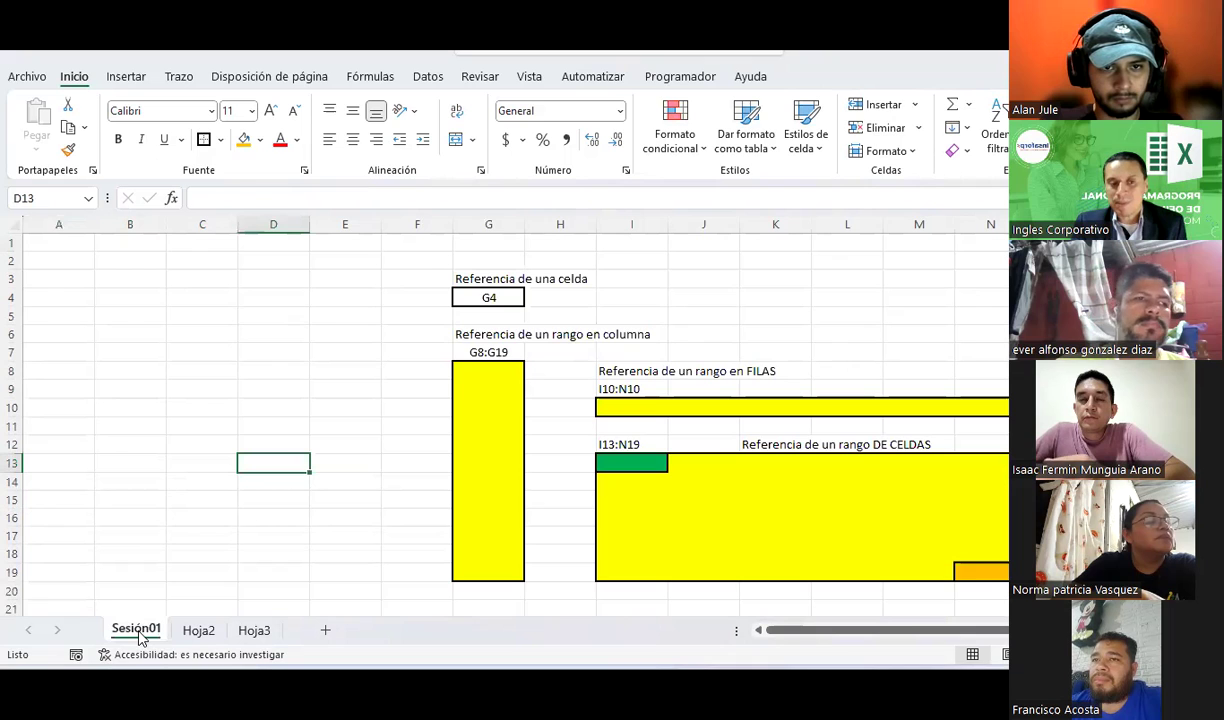
# - Set the Sesión01 tab colour to purple and view it from Hoja2
pyautogui.rightClick(139, 632)
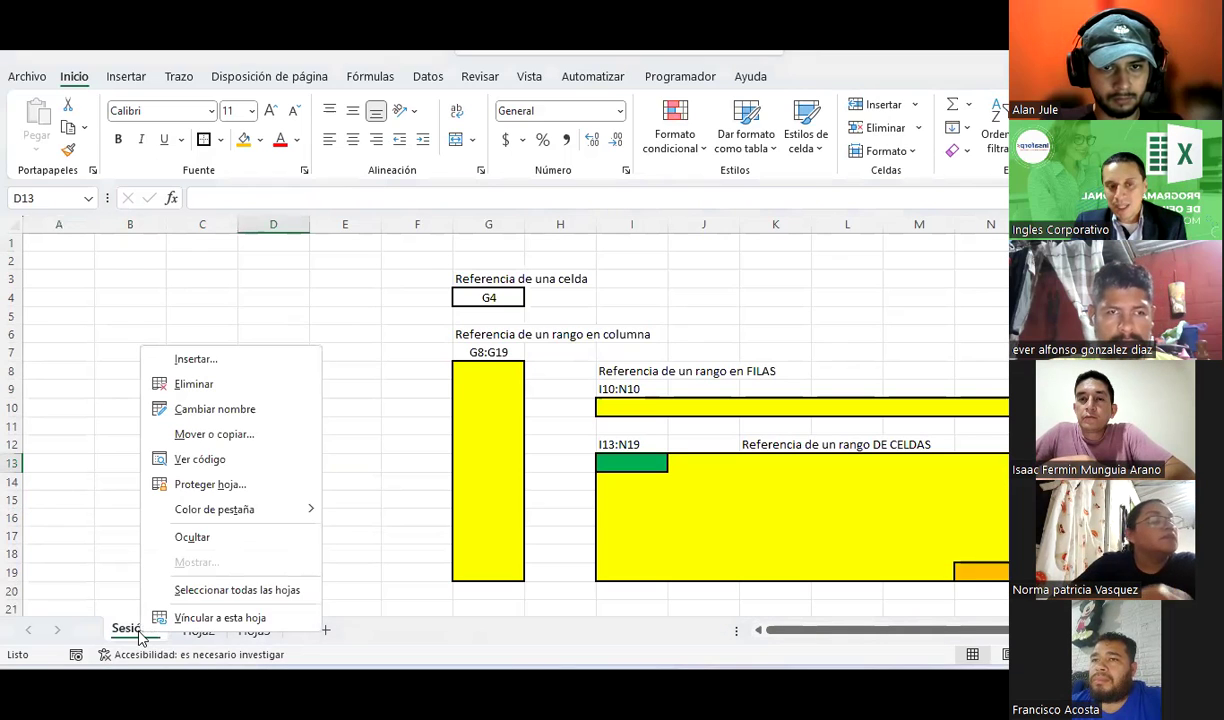
pyautogui.moveTo(205, 517)
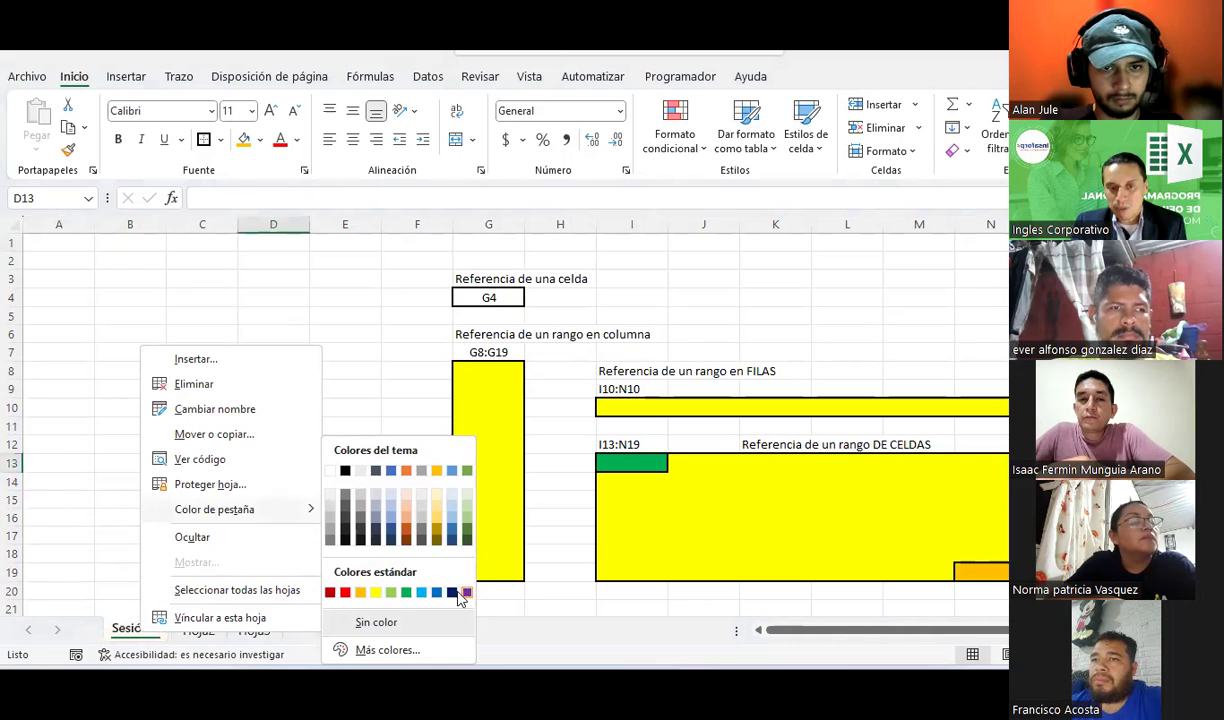
pyautogui.click(466, 592)
pyautogui.click(180, 533)
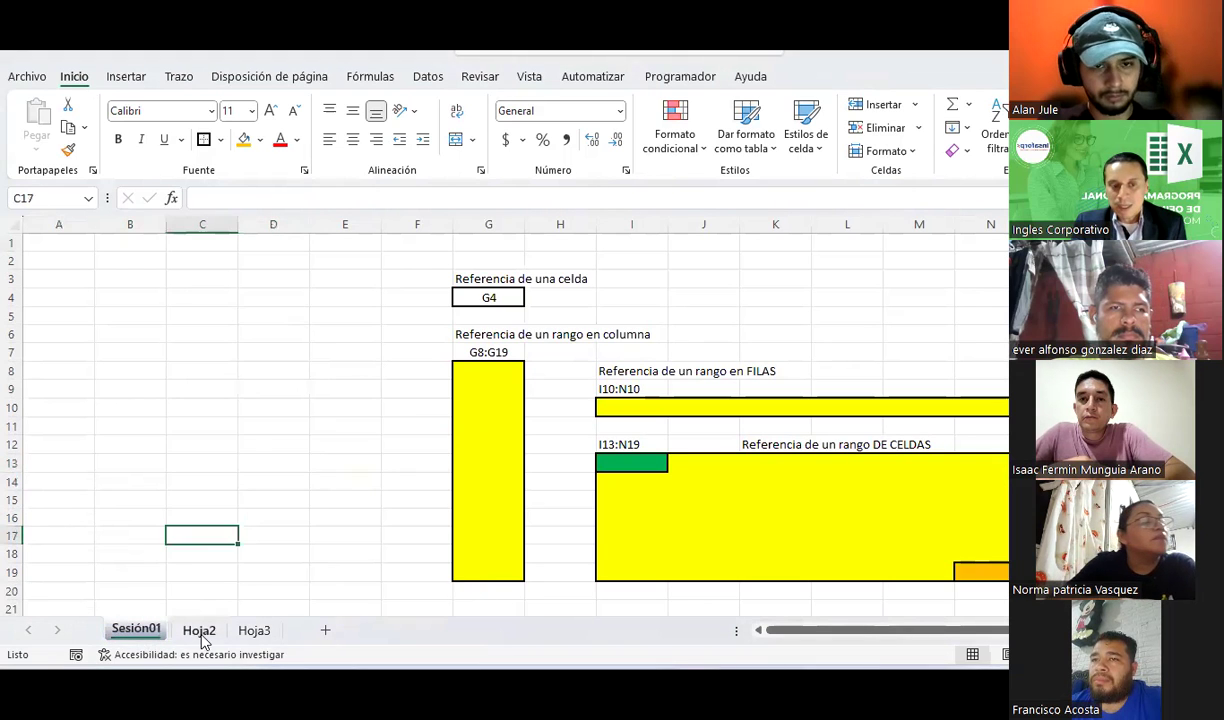
pyautogui.click(199, 630)
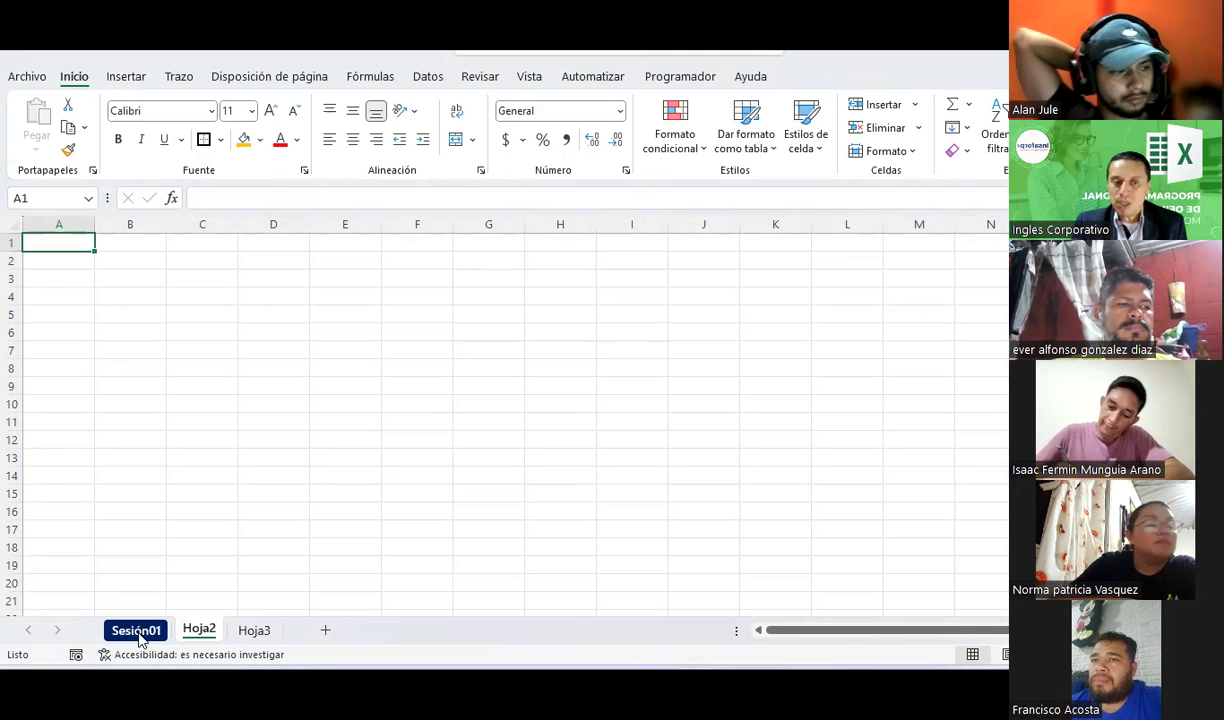
# - Switch between Sesión01 and Hoja2, then open and dismiss the tab options menu
pyautogui.click(140, 632)
pyautogui.click(197, 632)
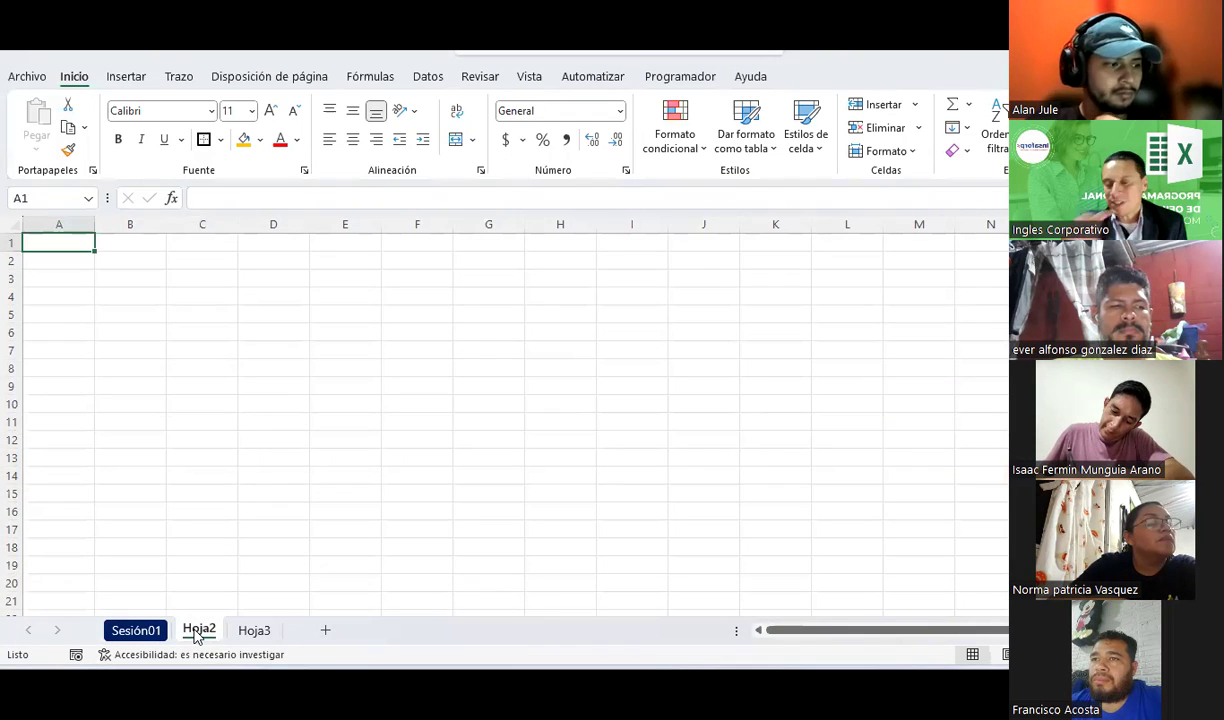
pyautogui.click(140, 632)
pyautogui.rightClick(140, 632)
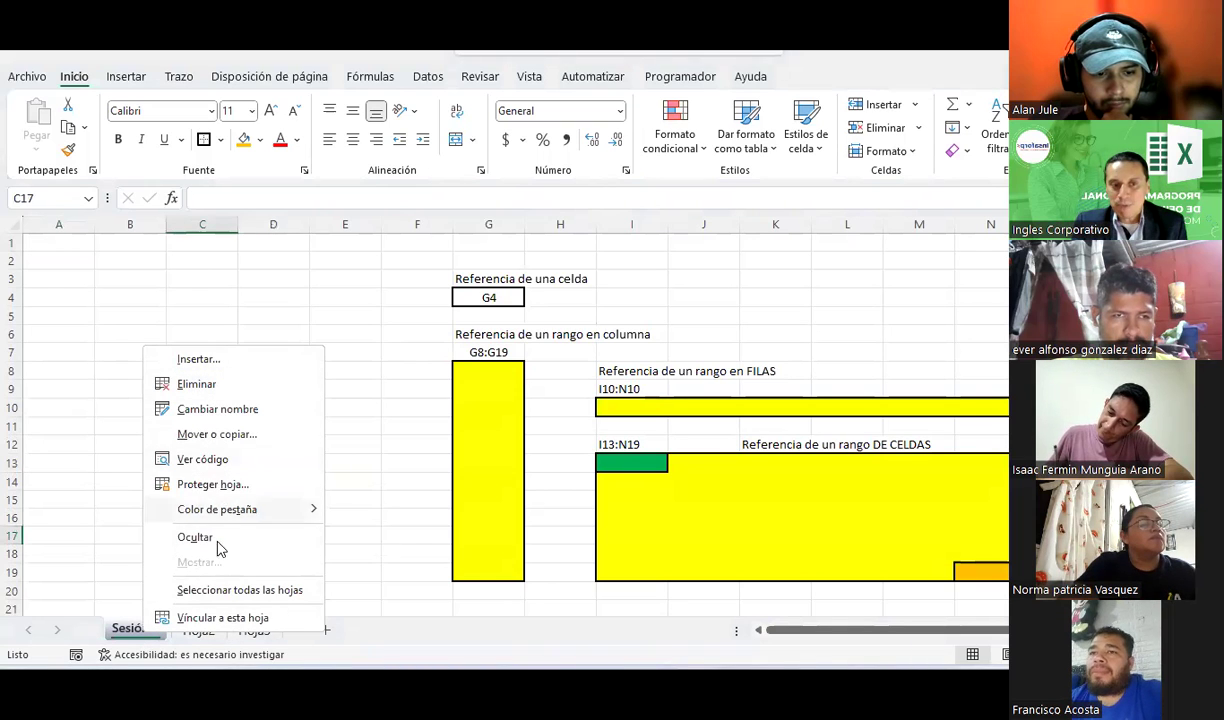
pyautogui.click(101, 552)
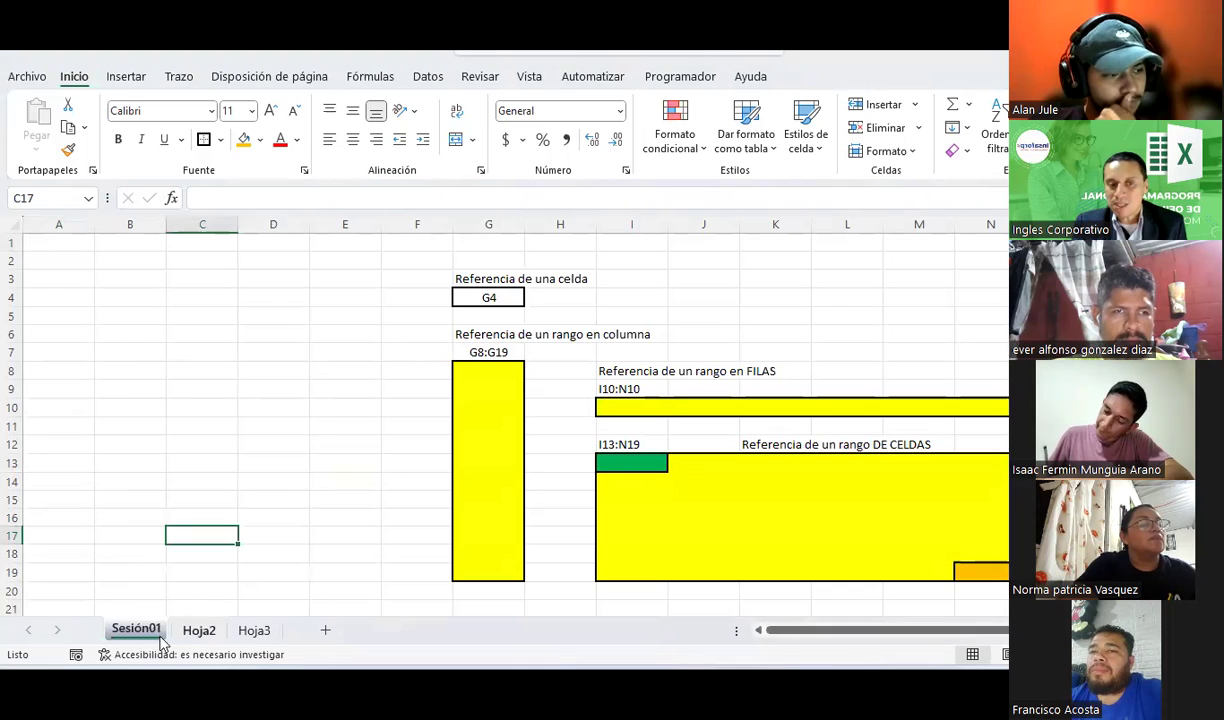
pyautogui.click(214, 569)
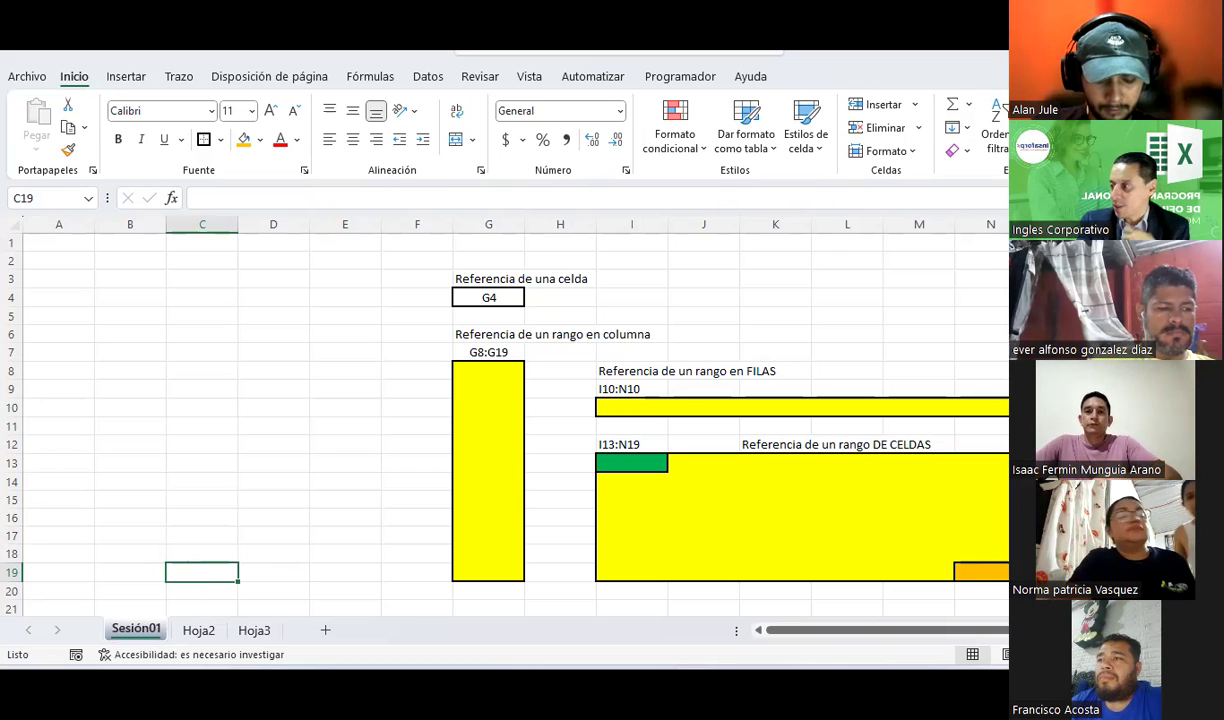
pyautogui.click(290, 466)
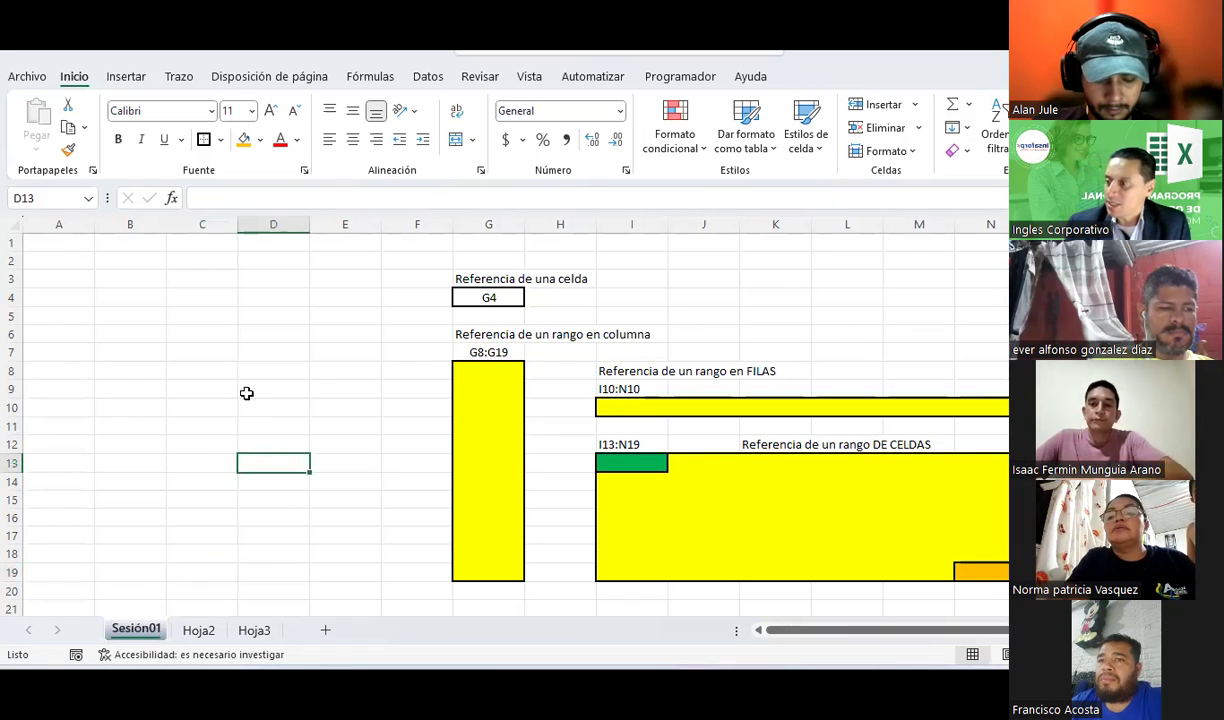
pyautogui.click(164, 437)
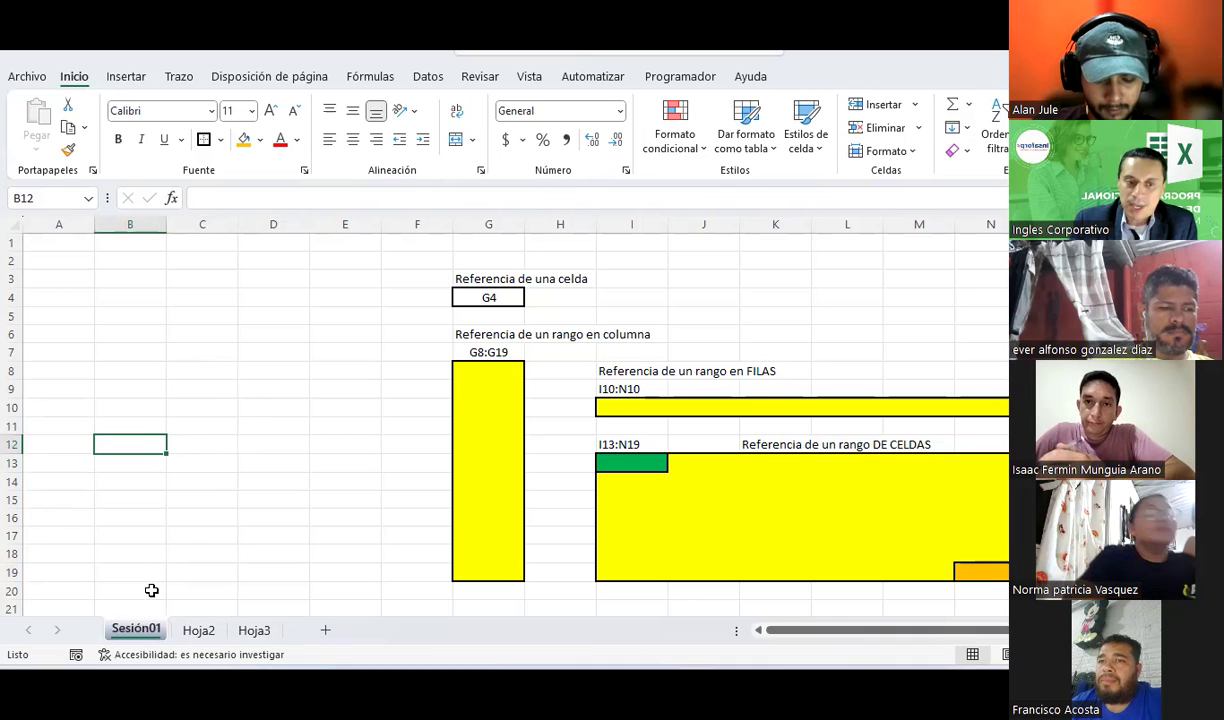
# - Insert a new blank worksheet through the Insertar dialog
pyautogui.rightClick(147, 628)
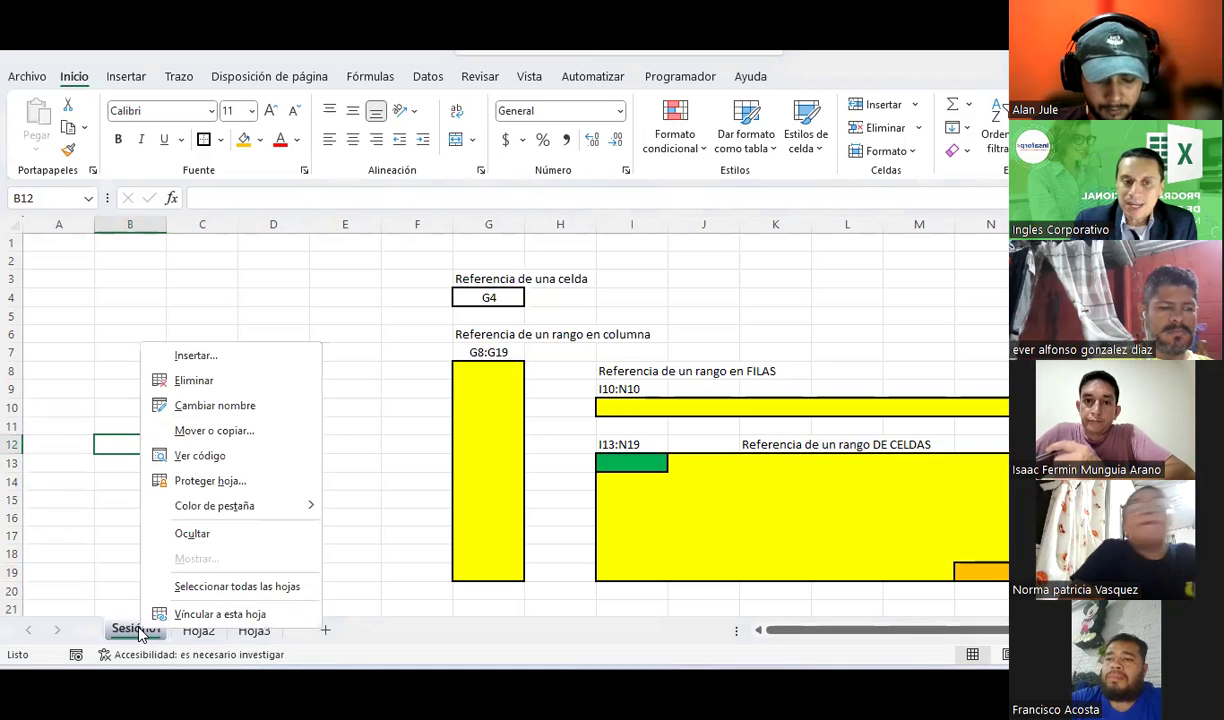
pyautogui.click(196, 356)
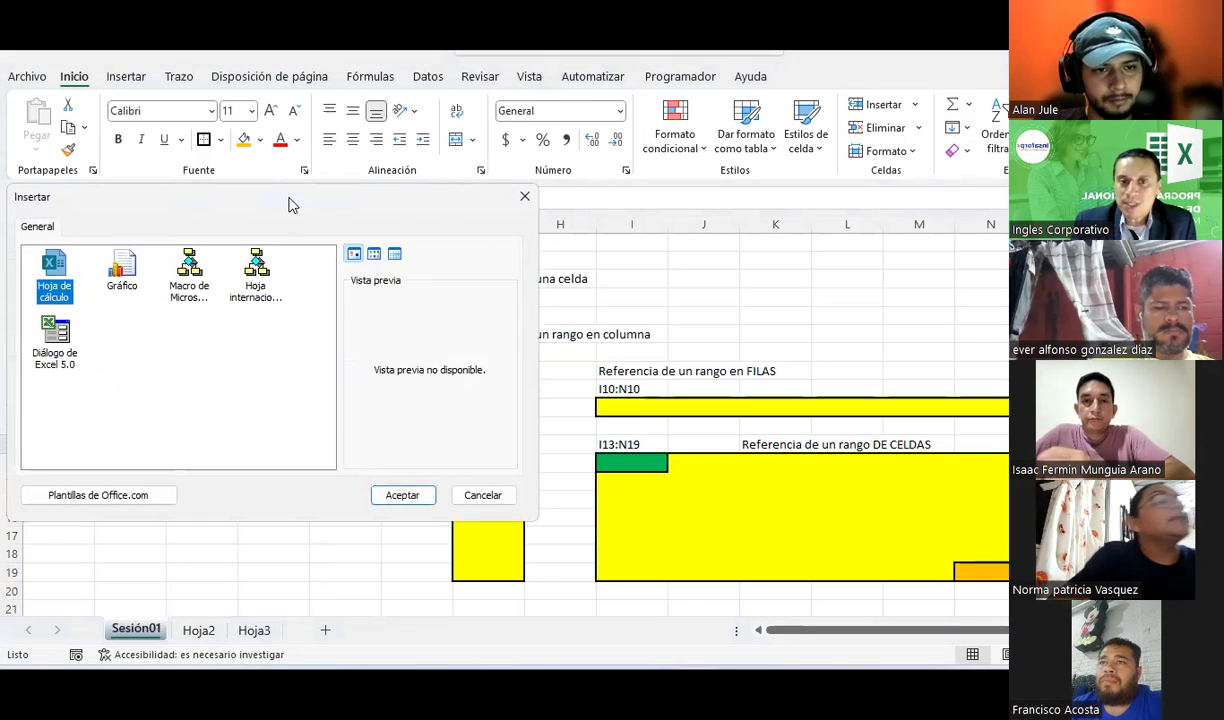
pyautogui.moveTo(288, 204); pyautogui.dragTo(638, 193)
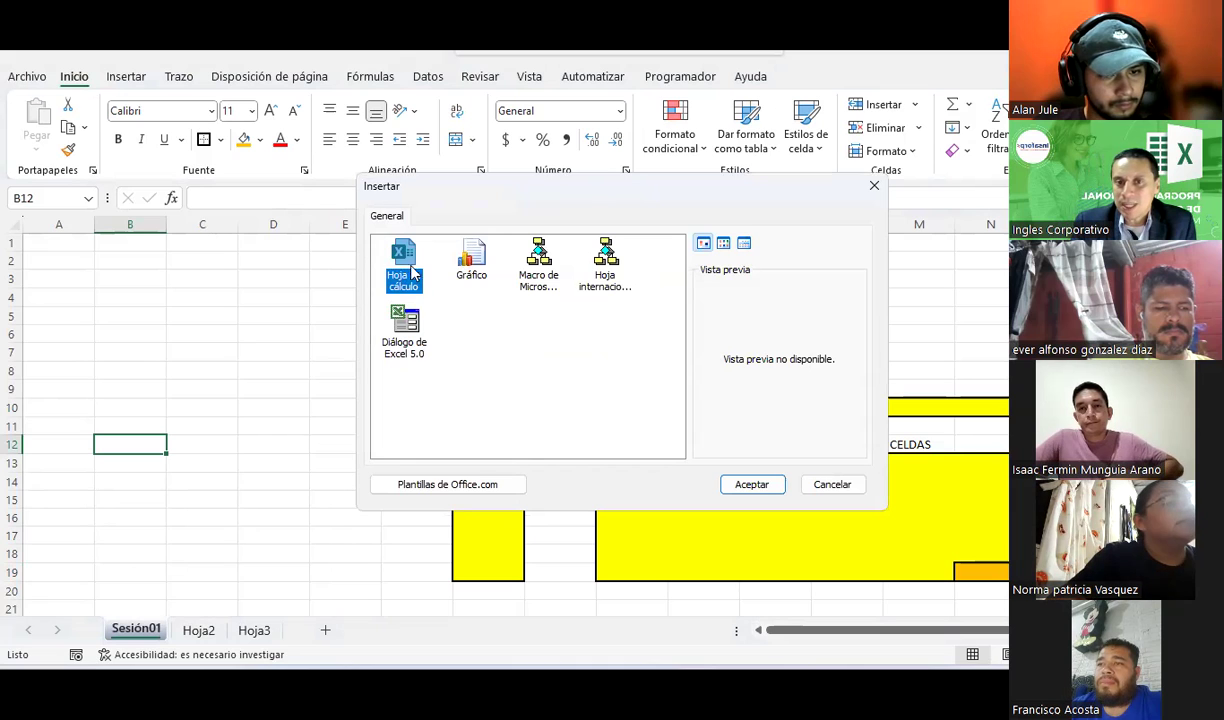
pyautogui.click(724, 245)
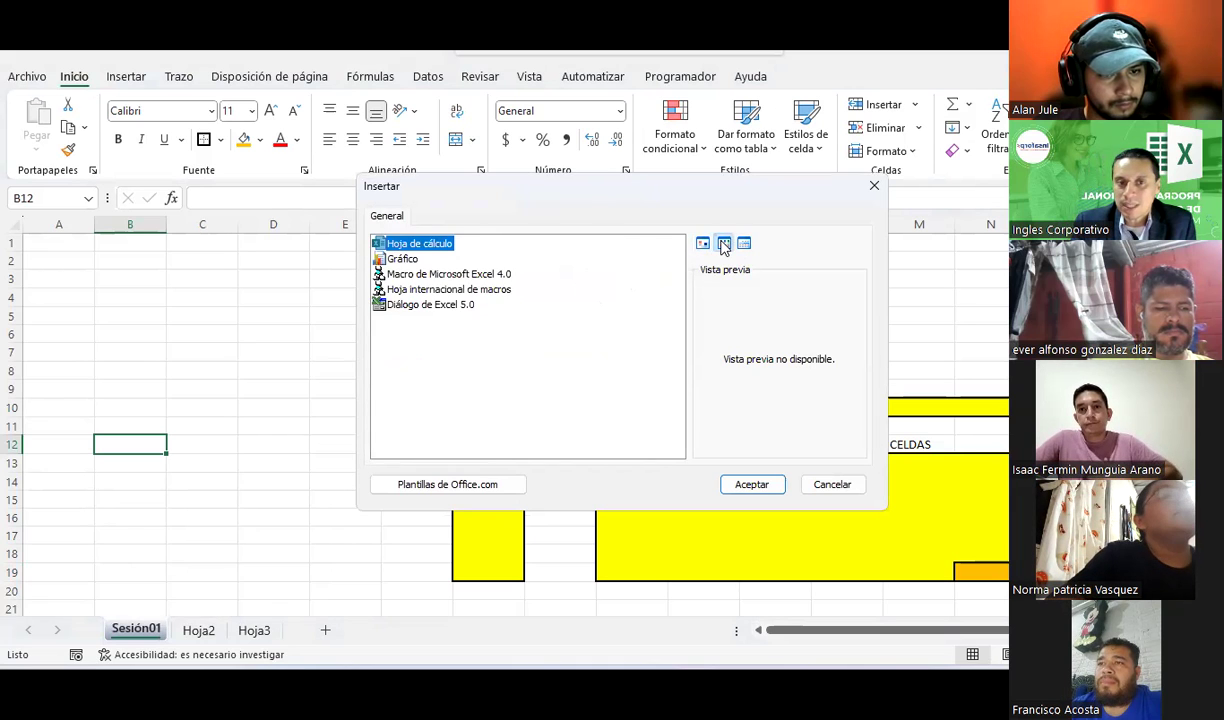
pyautogui.click(724, 244)
pyautogui.click(704, 244)
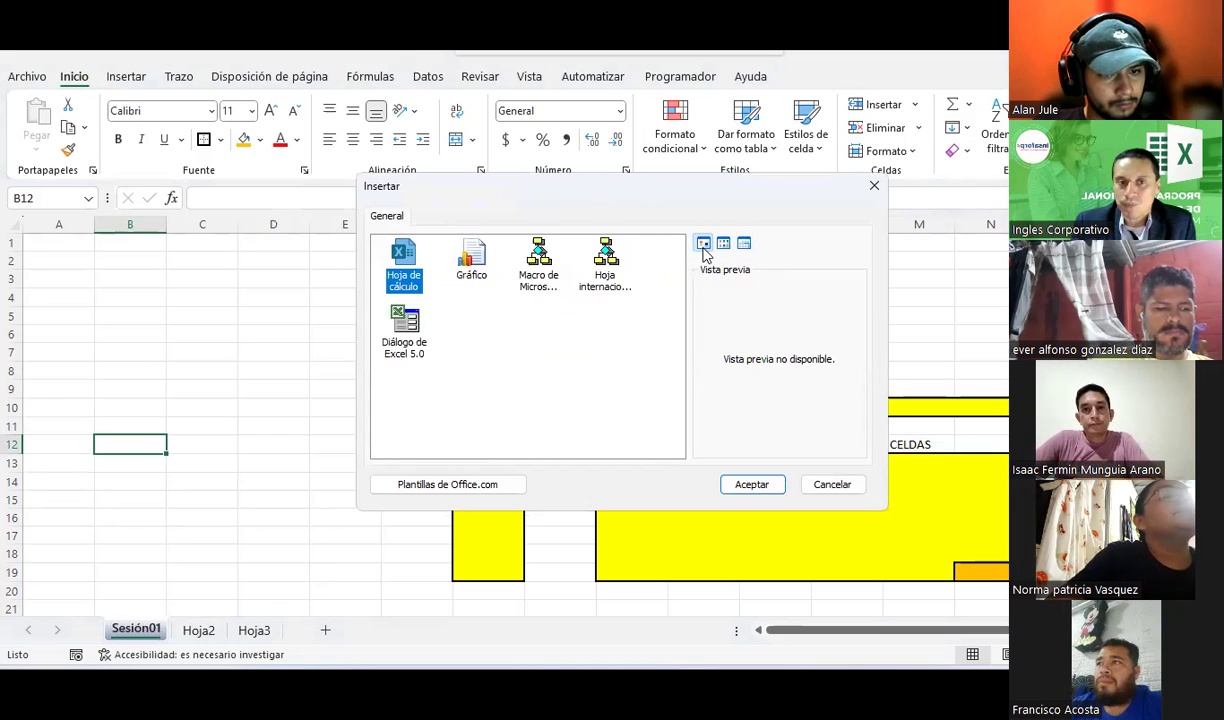
pyautogui.click(738, 490)
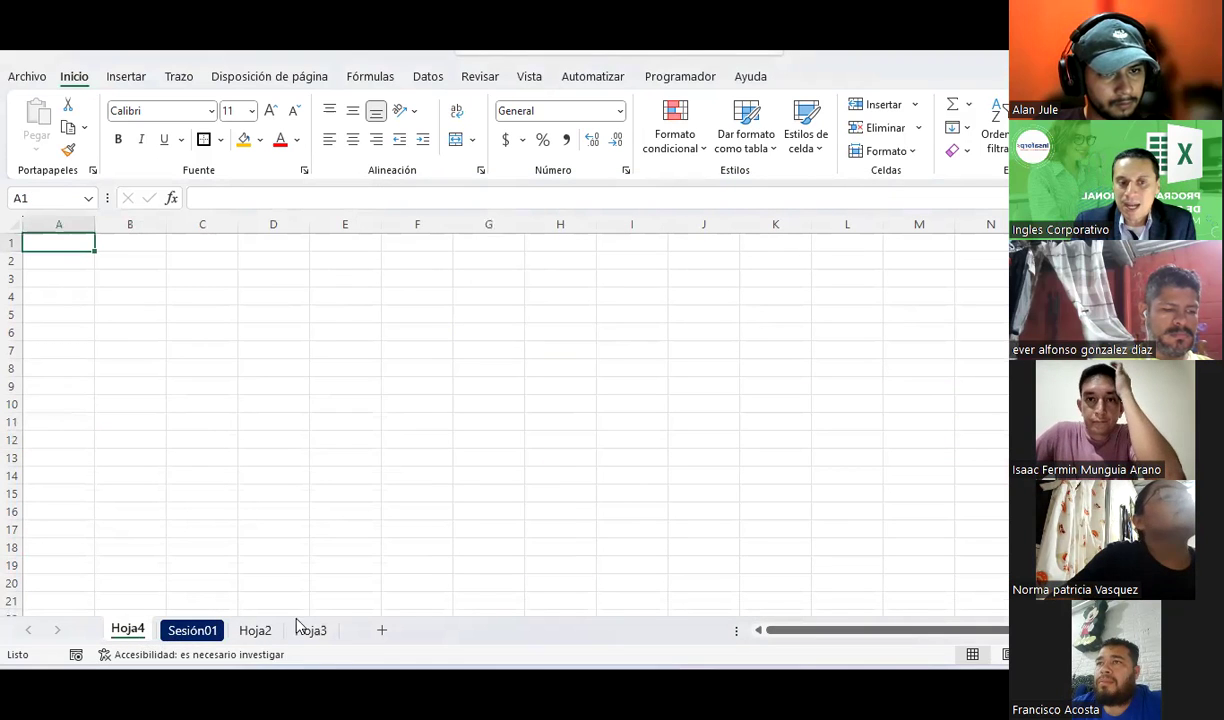
# - Move the new Hoja4 tab after Hoja3 and display Hoja2
pyautogui.moveTo(296, 625); pyautogui.dragTo(345, 632)
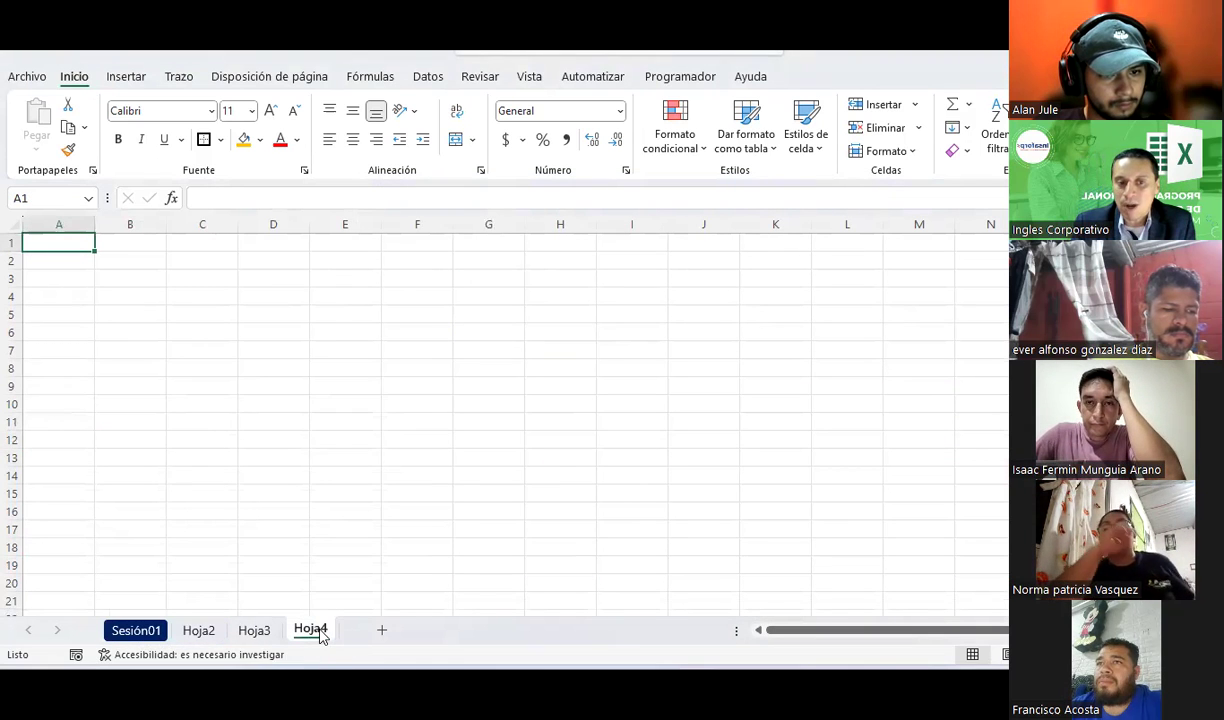
pyautogui.click(138, 632)
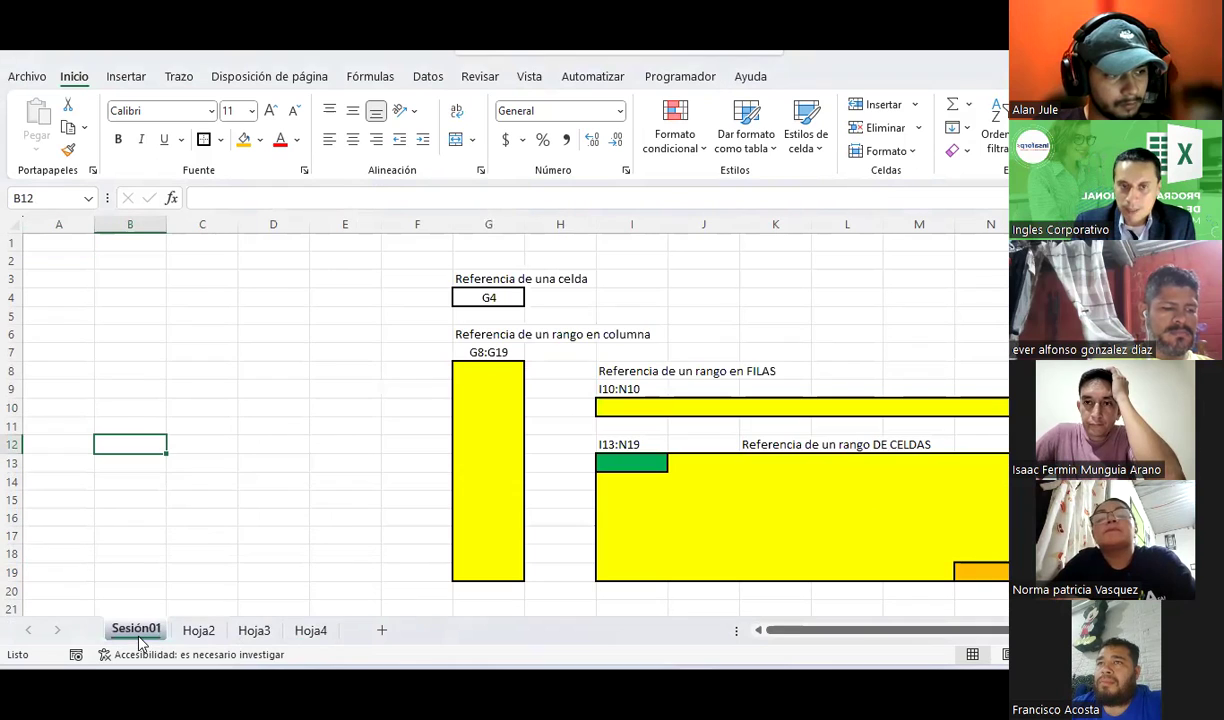
pyautogui.click(200, 632)
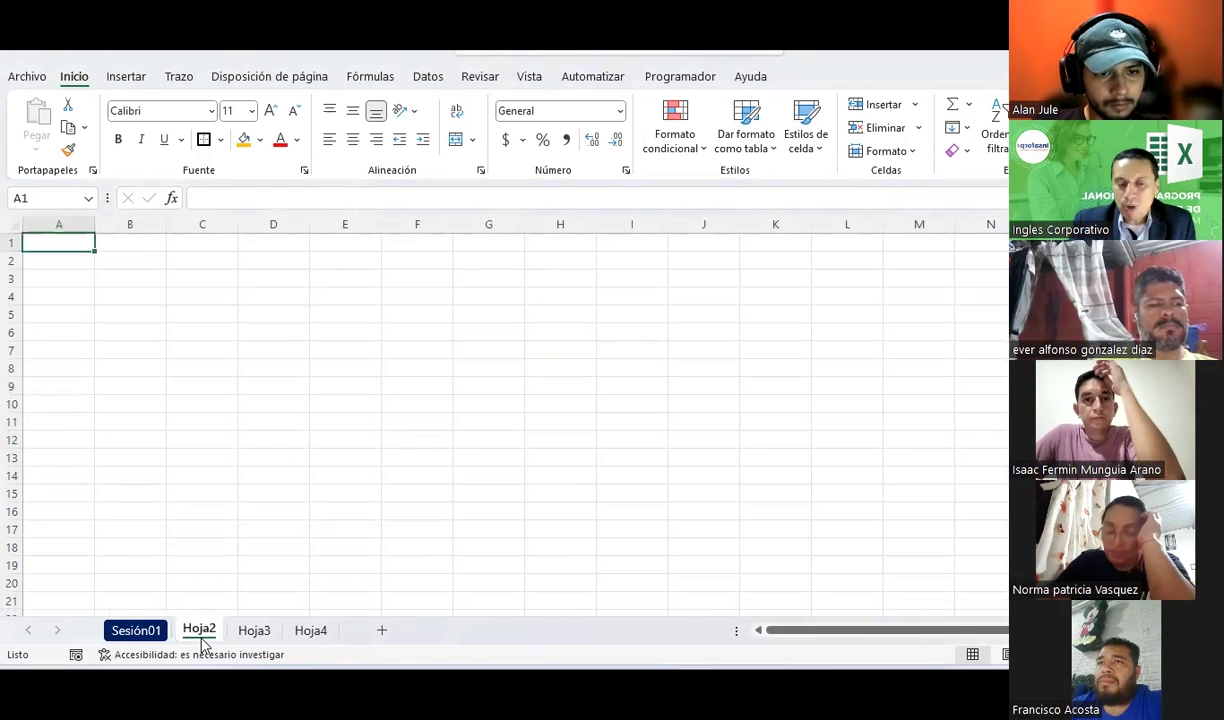
# - Enter 25 in D7, 55 in E7 and the total =D7+E7 in F7
pyautogui.click(277, 352)
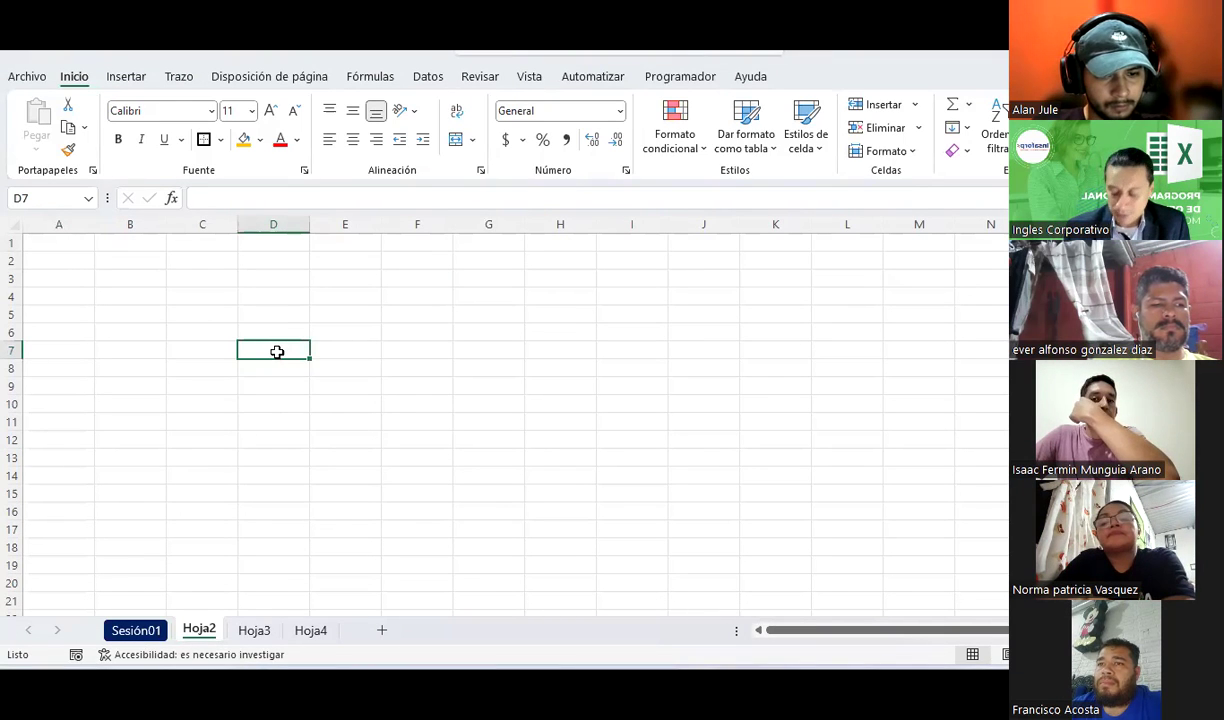
pyautogui.write('25')
pyautogui.press('Tab')
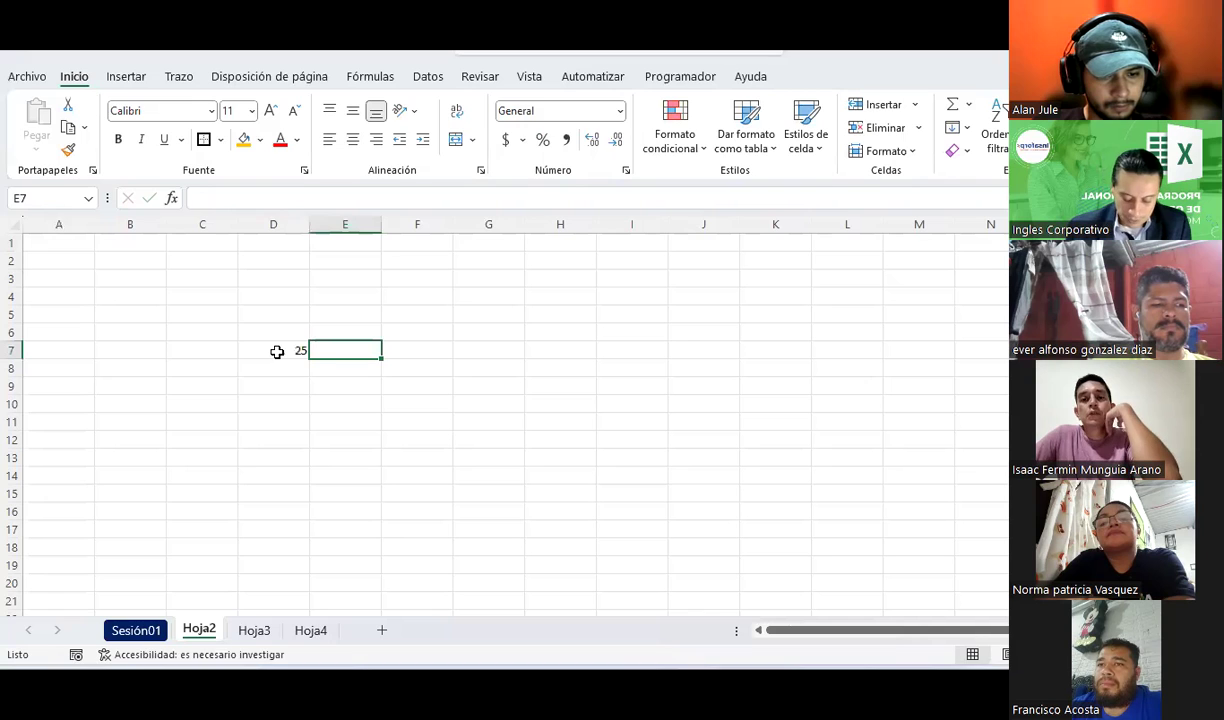
pyautogui.write('55')
pyautogui.press('Tab')
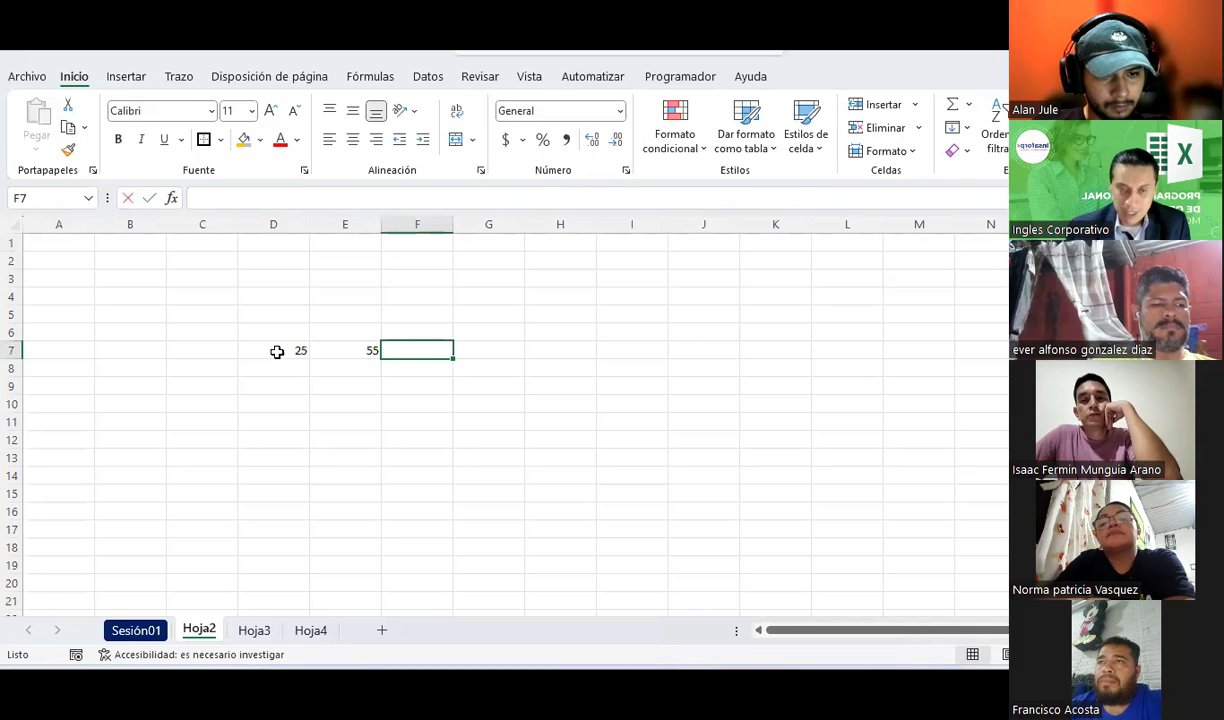
pyautogui.write('=')
pyautogui.click(277, 351)
pyautogui.write('+E7')
pyautogui.press('Return')
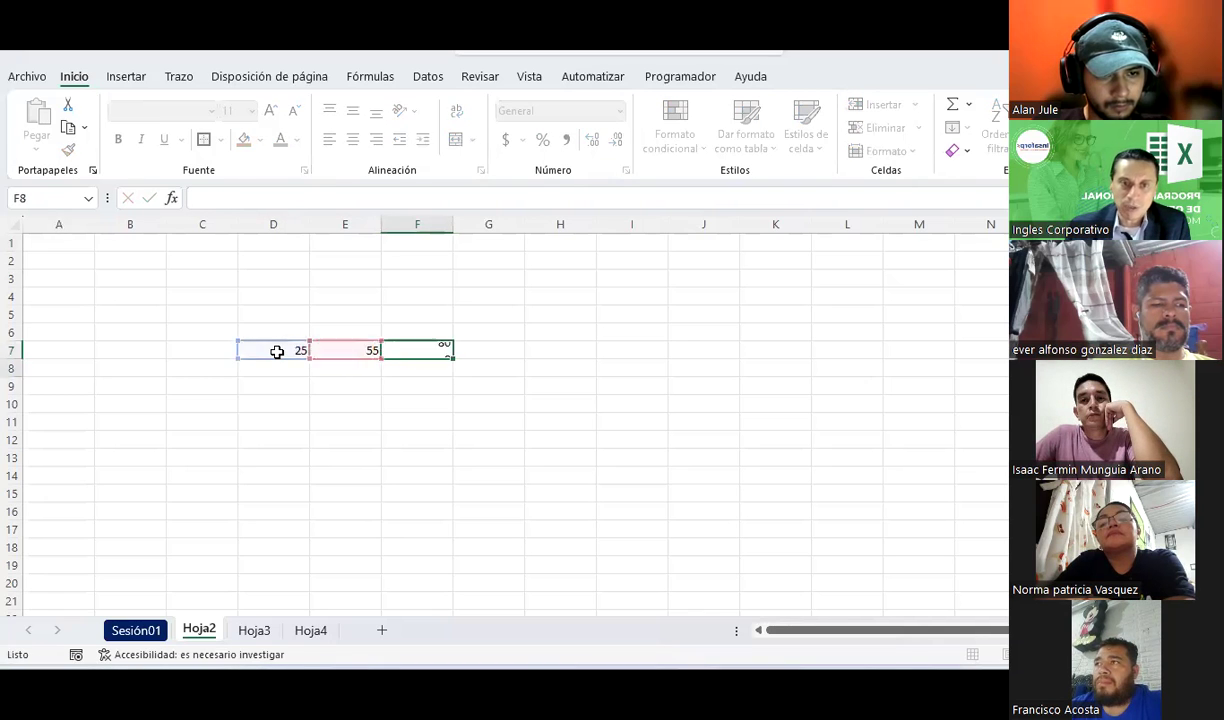
# - Add headers Valor 1, Valor 2 and Total in D6:F6
pyautogui.click(277, 334)
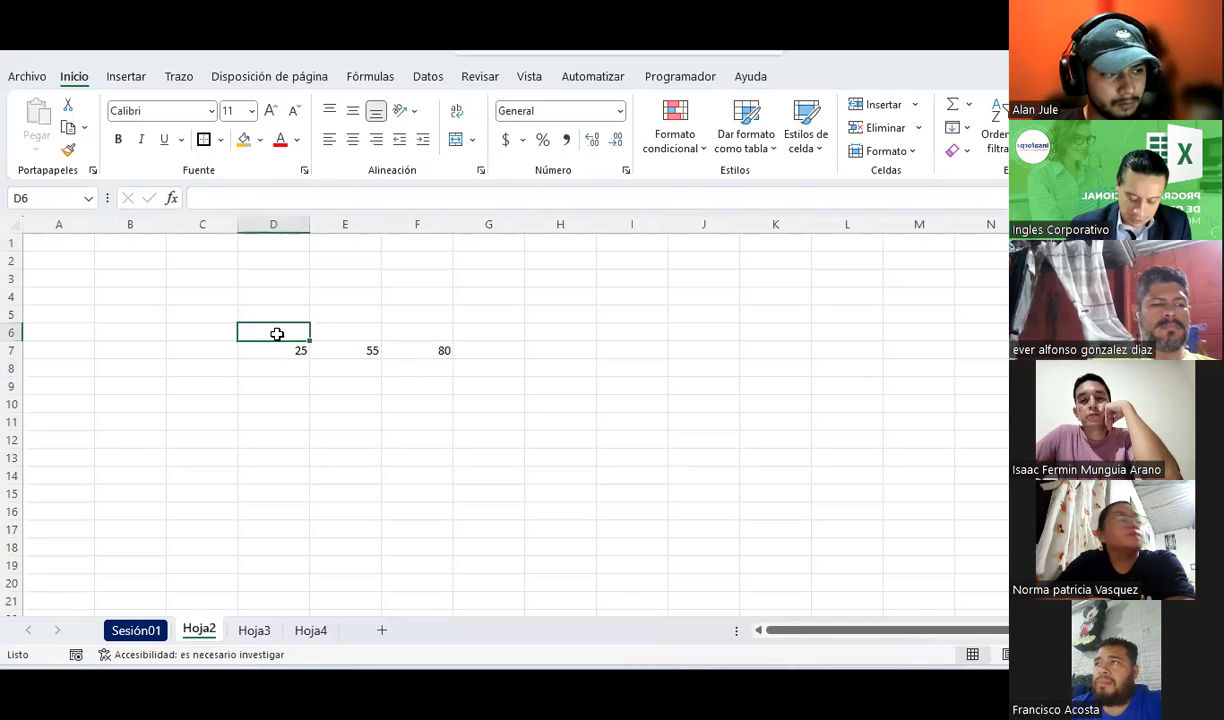
pyautogui.write('Valor')
pyautogui.press('Return')
pyautogui.press('Right')
pyautogui.press('Up')
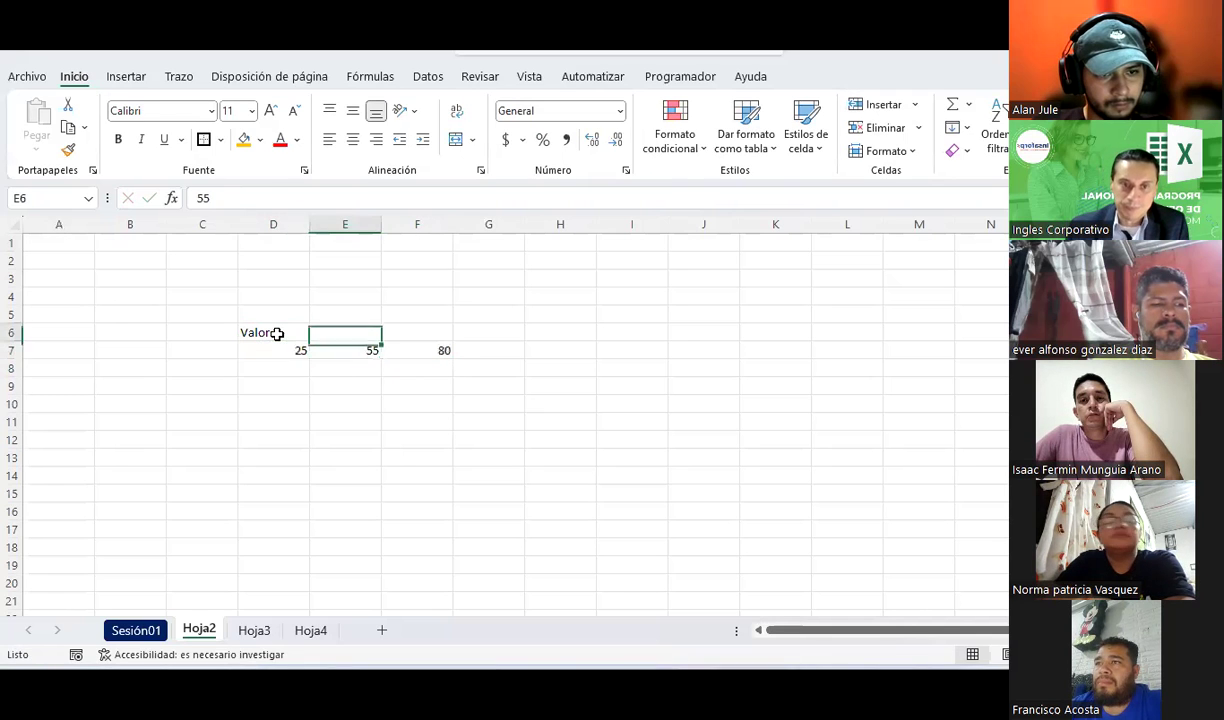
pyautogui.write('Valor 2')
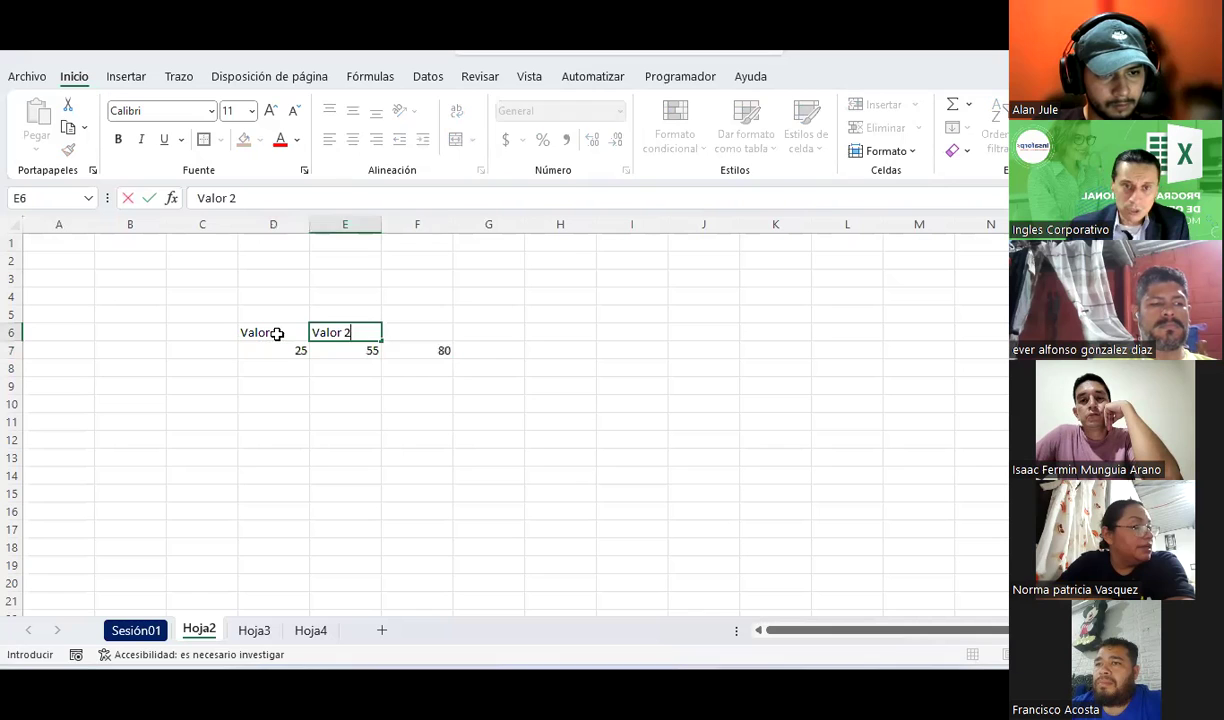
pyautogui.press('Right')
pyautogui.write('Total')
pyautogui.press('Return')
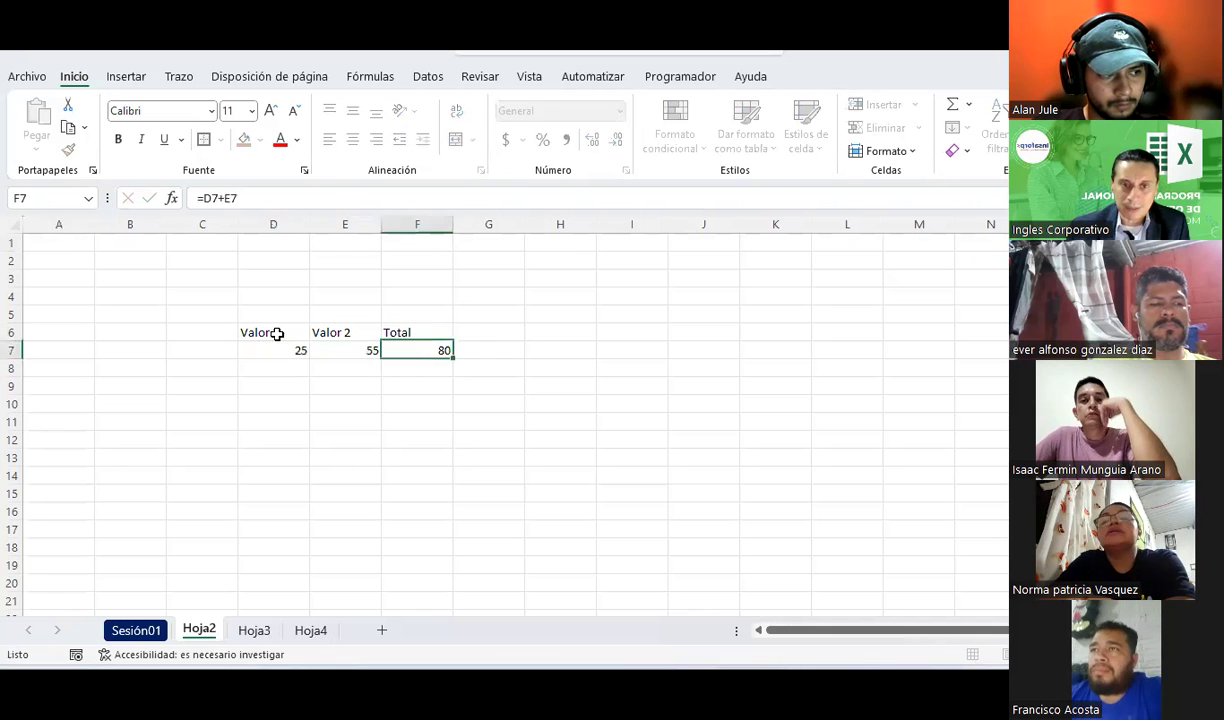
# - Centre D6:F7, give every cell borders, and make the header row bold
pyautogui.moveTo(276, 336); pyautogui.dragTo(425, 350)
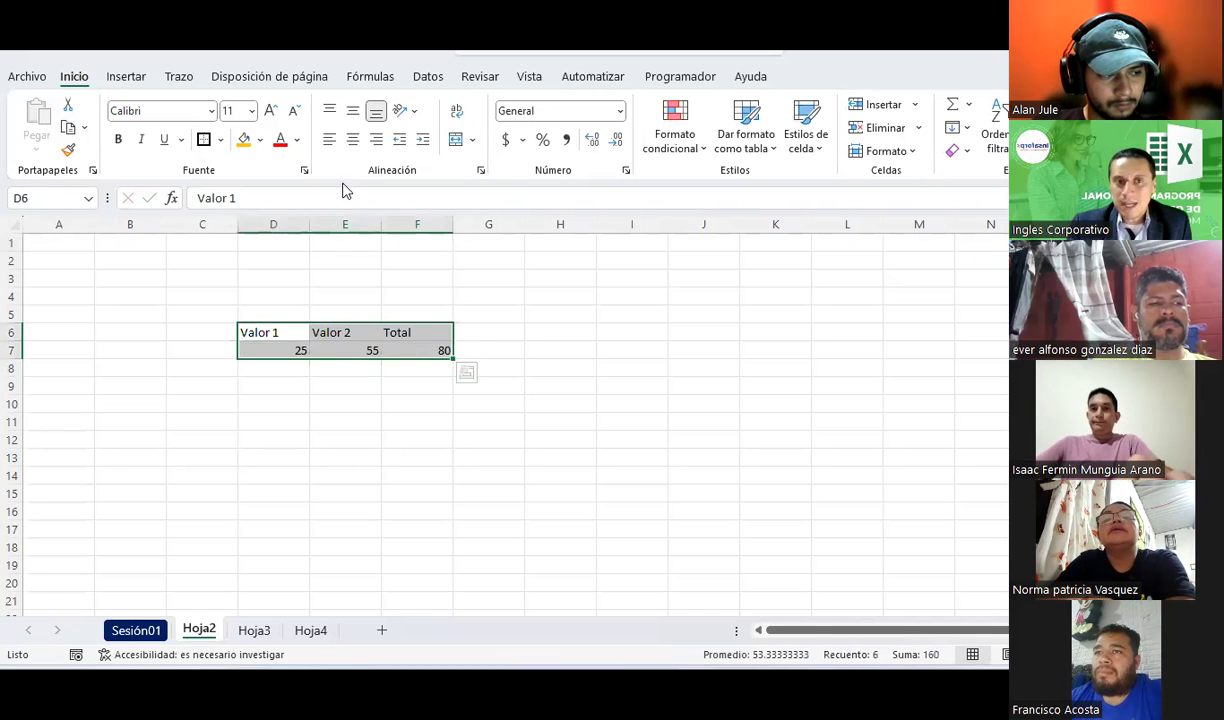
pyautogui.click(353, 139)
pyautogui.click(353, 110)
pyautogui.click(220, 139)
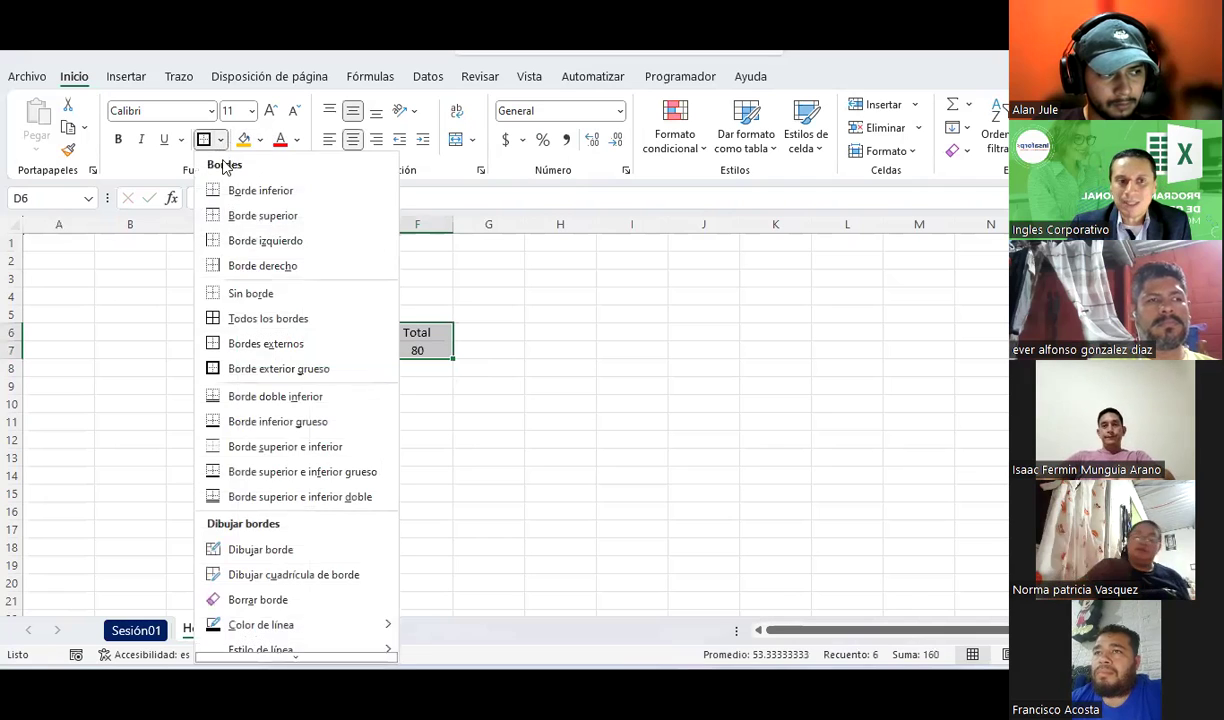
pyautogui.click(210, 318)
pyautogui.moveTo(246, 332); pyautogui.dragTo(420, 332)
pyautogui.click(118, 139)
pyautogui.click(378, 476)
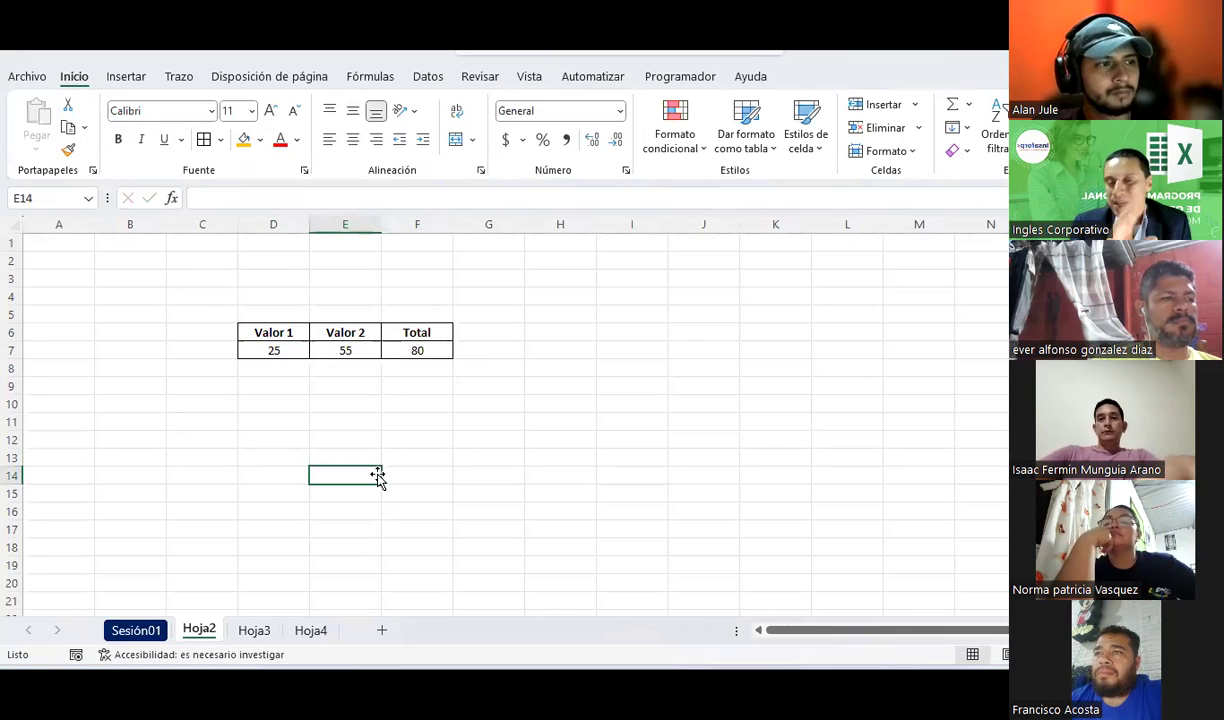
pyautogui.click(350, 404)
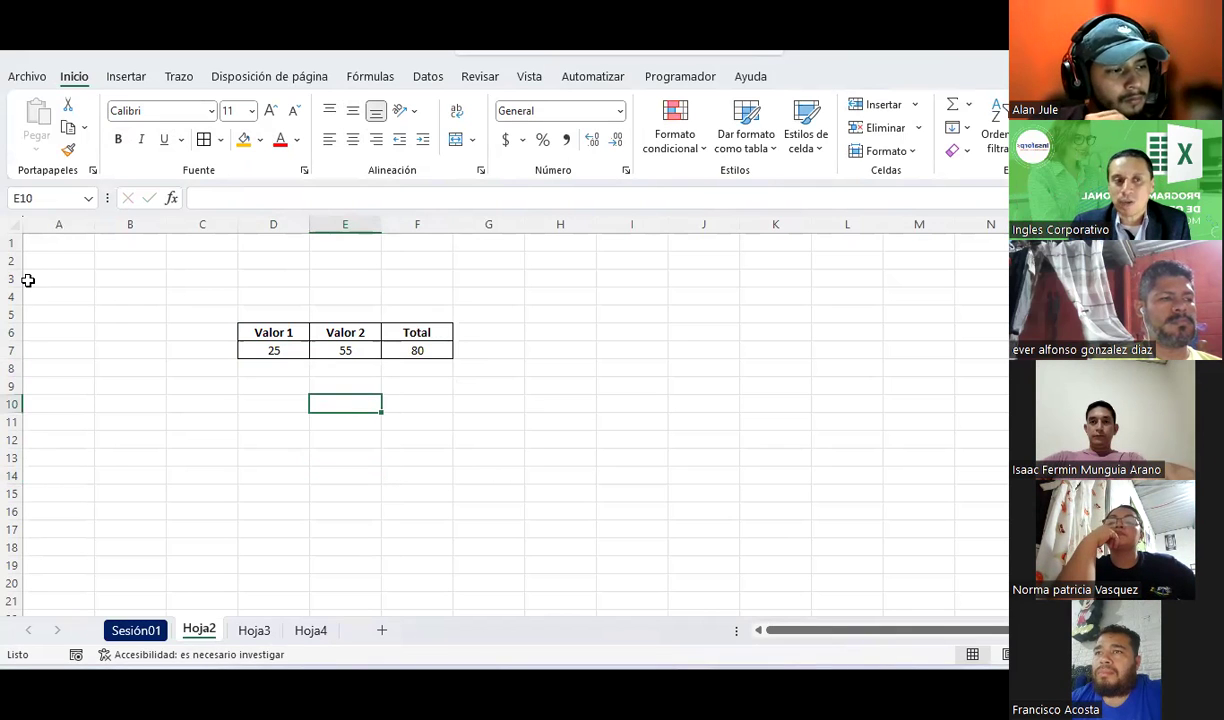
# - Apply thick outside borders to A1:M4 and to the F1:I4 section inside it
pyautogui.moveTo(42, 242); pyautogui.dragTo(918, 295)
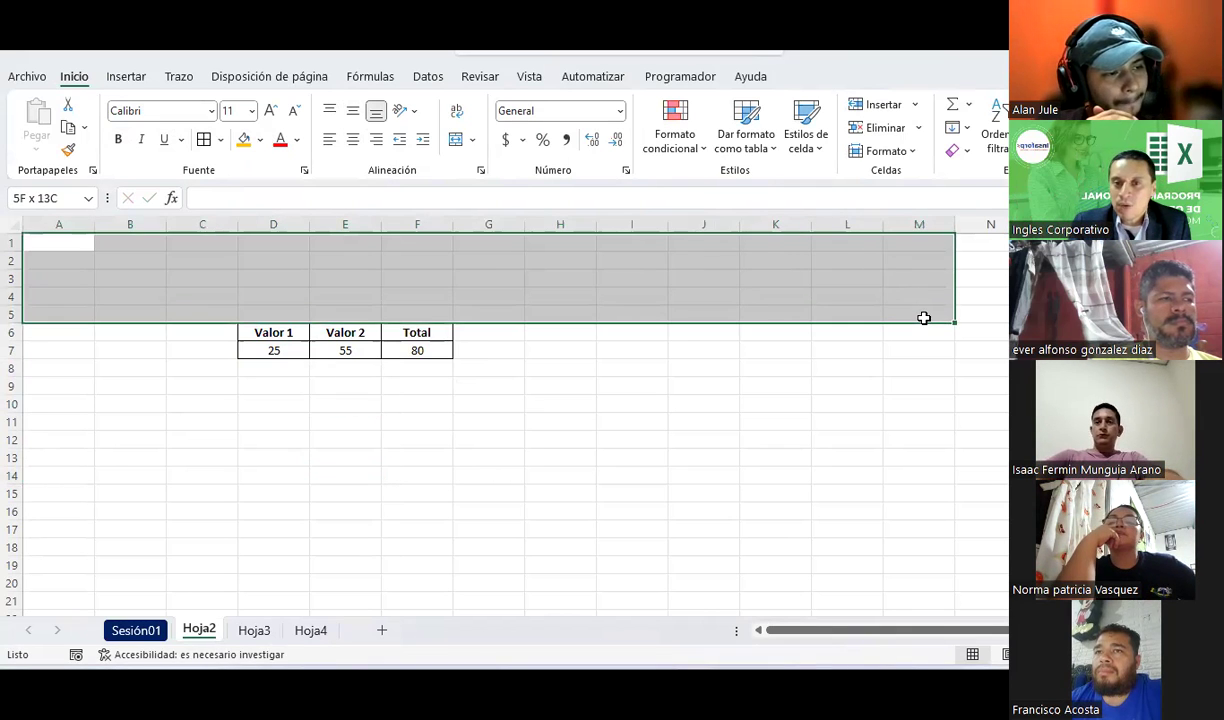
pyautogui.click(220, 139)
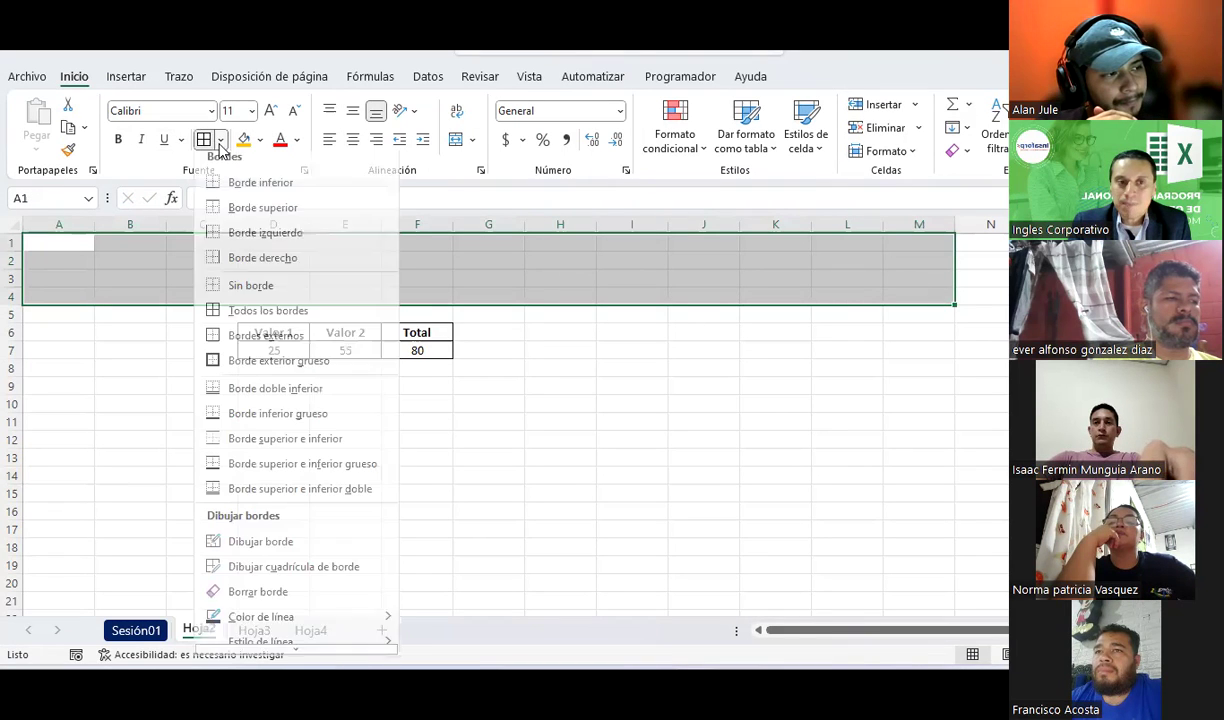
pyautogui.click(238, 367)
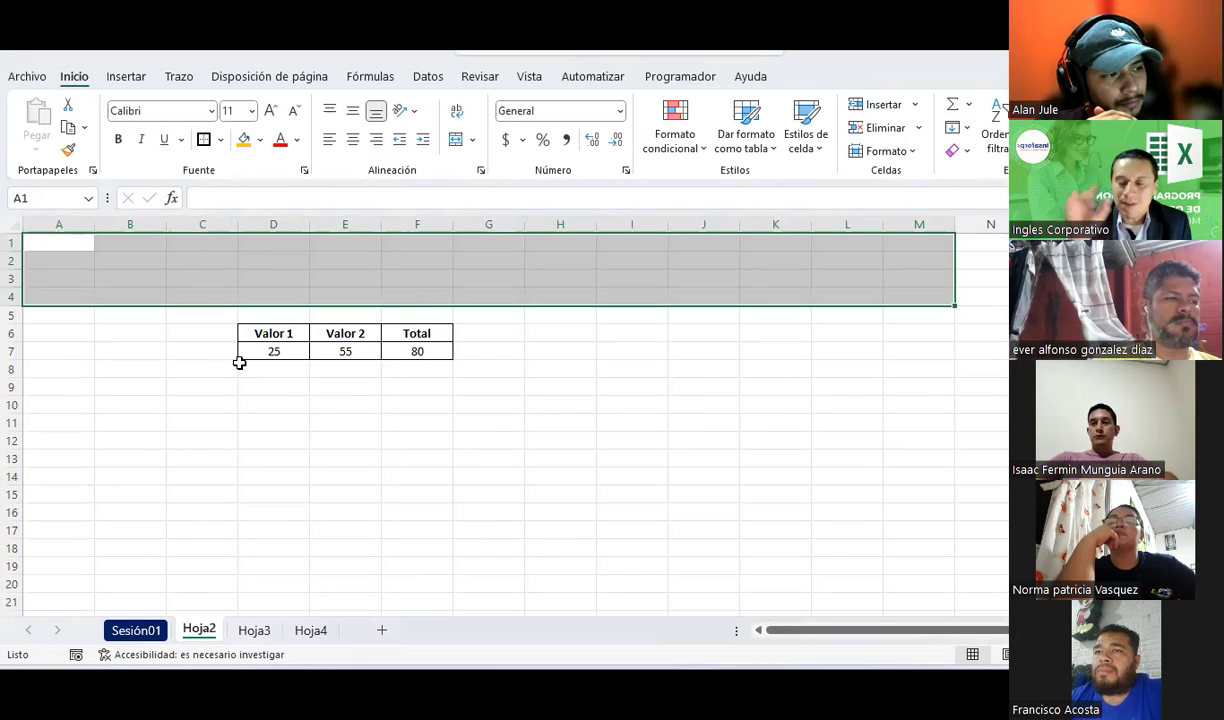
pyautogui.moveTo(404, 243); pyautogui.dragTo(637, 300)
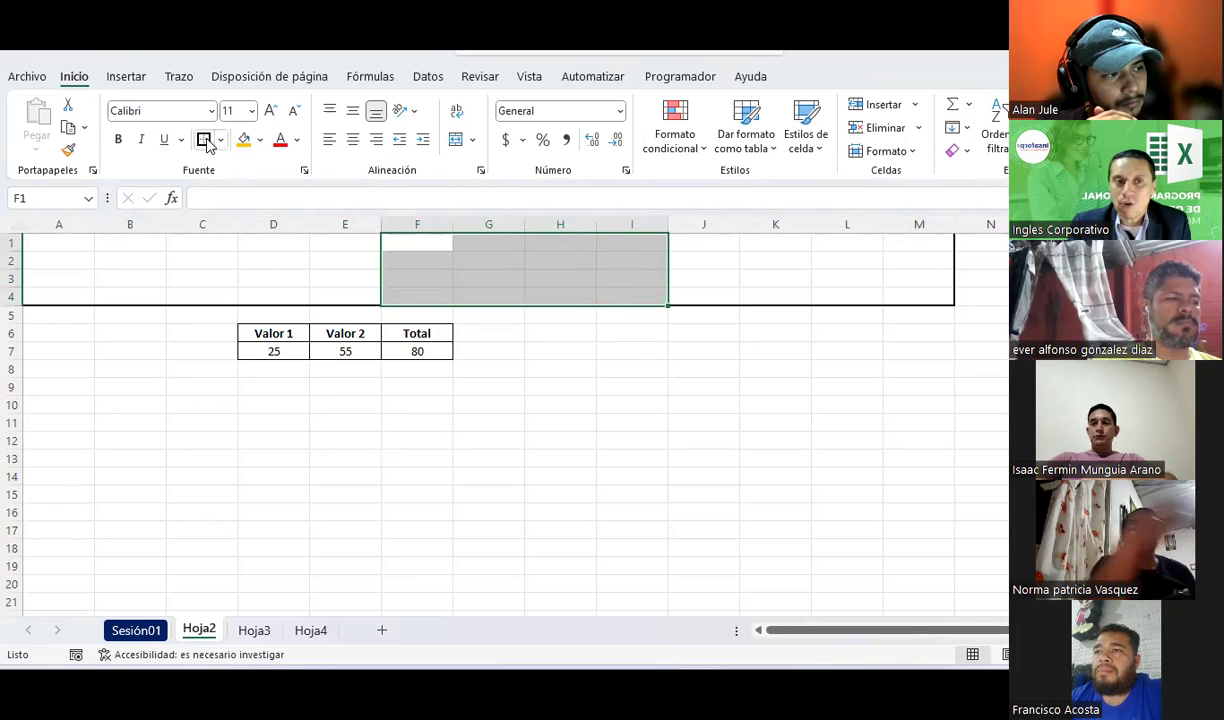
pyautogui.click(445, 441)
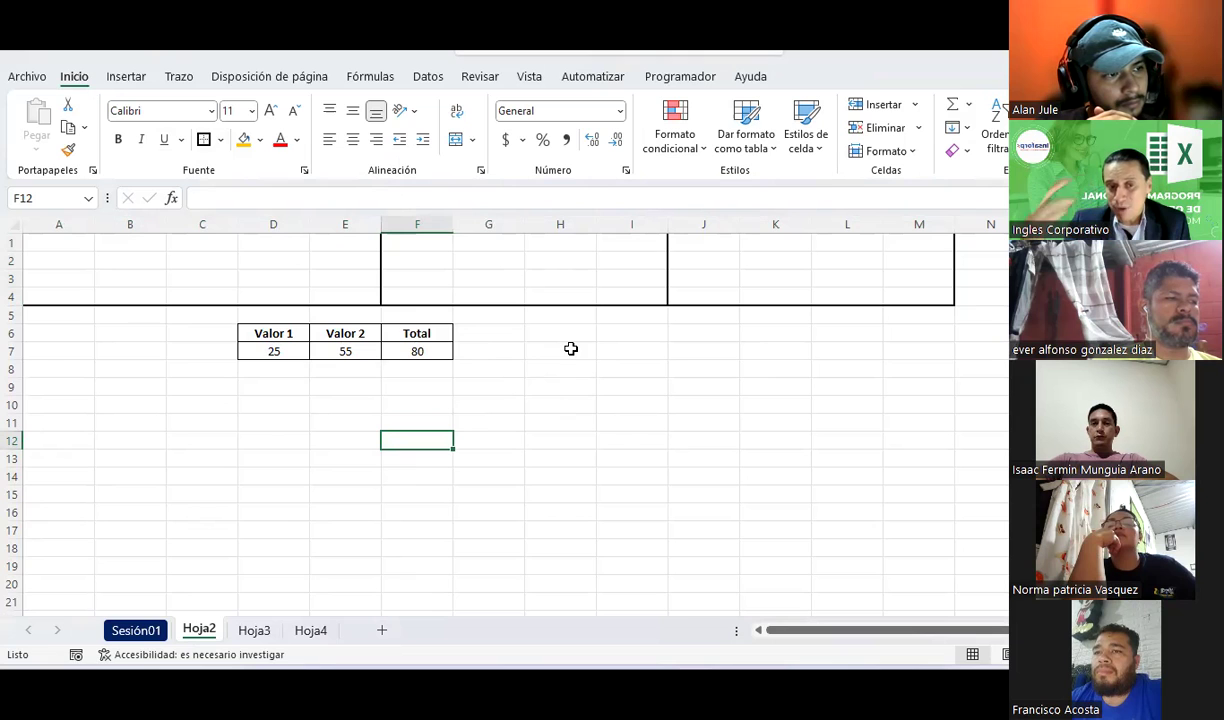
# - Copy Hoja2 with Mover o copiar and Crear una copia, creating Hoja2 (2) before Hoja2
pyautogui.rightClick(197, 634)
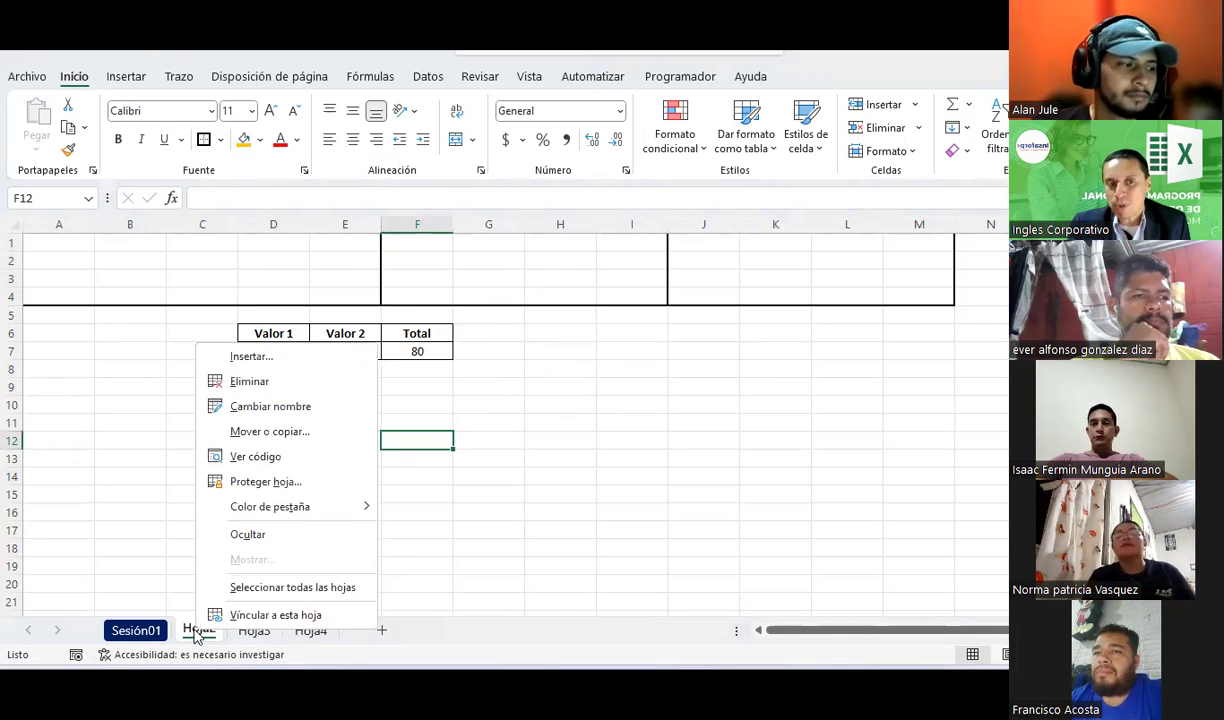
pyautogui.click(253, 436)
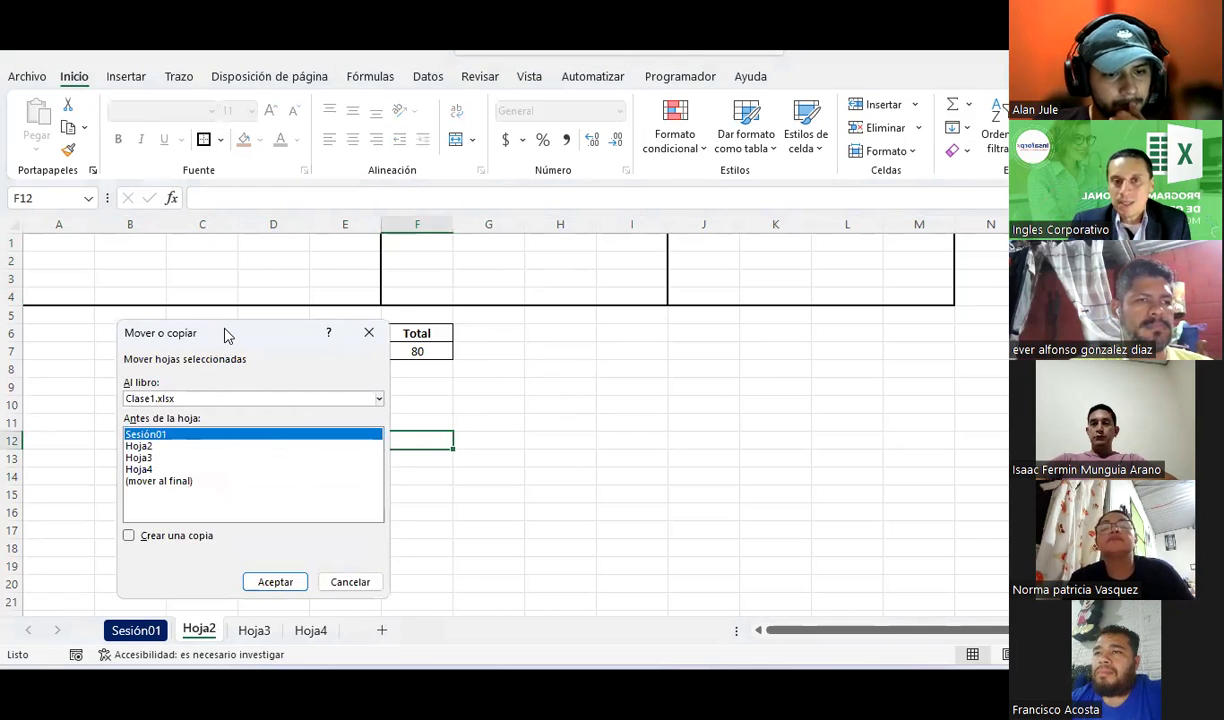
pyautogui.moveTo(224, 335); pyautogui.dragTo(550, 125)
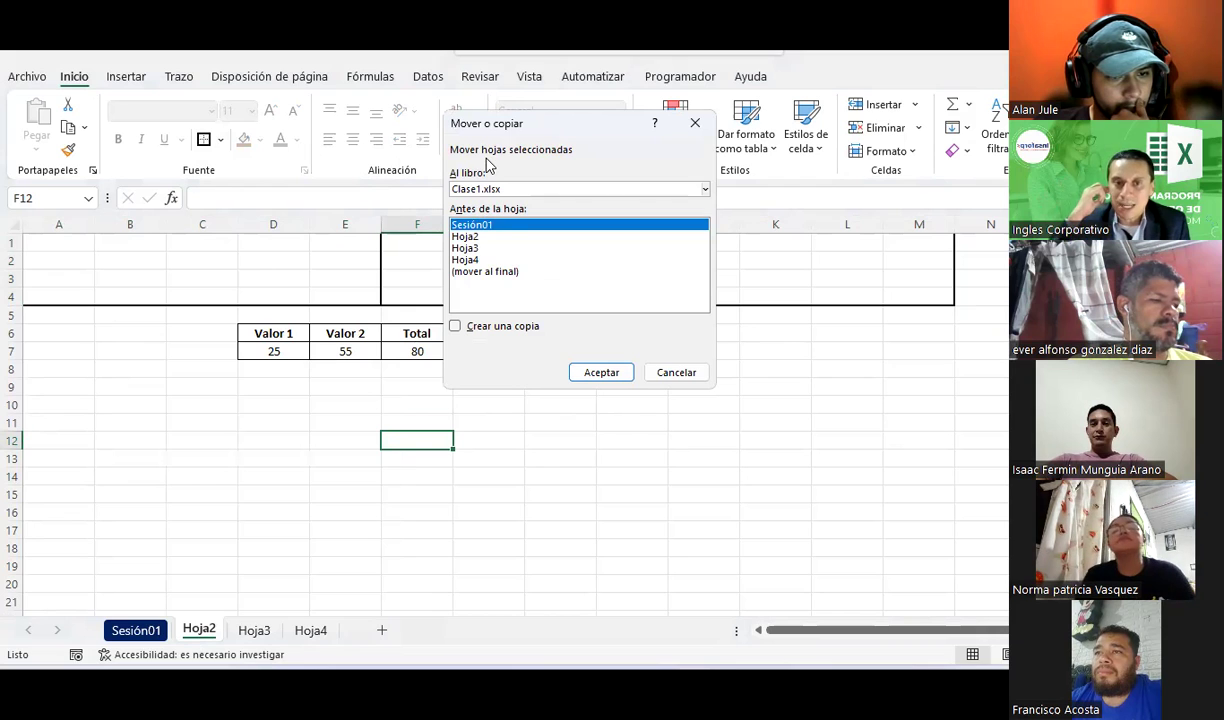
pyautogui.click(465, 236)
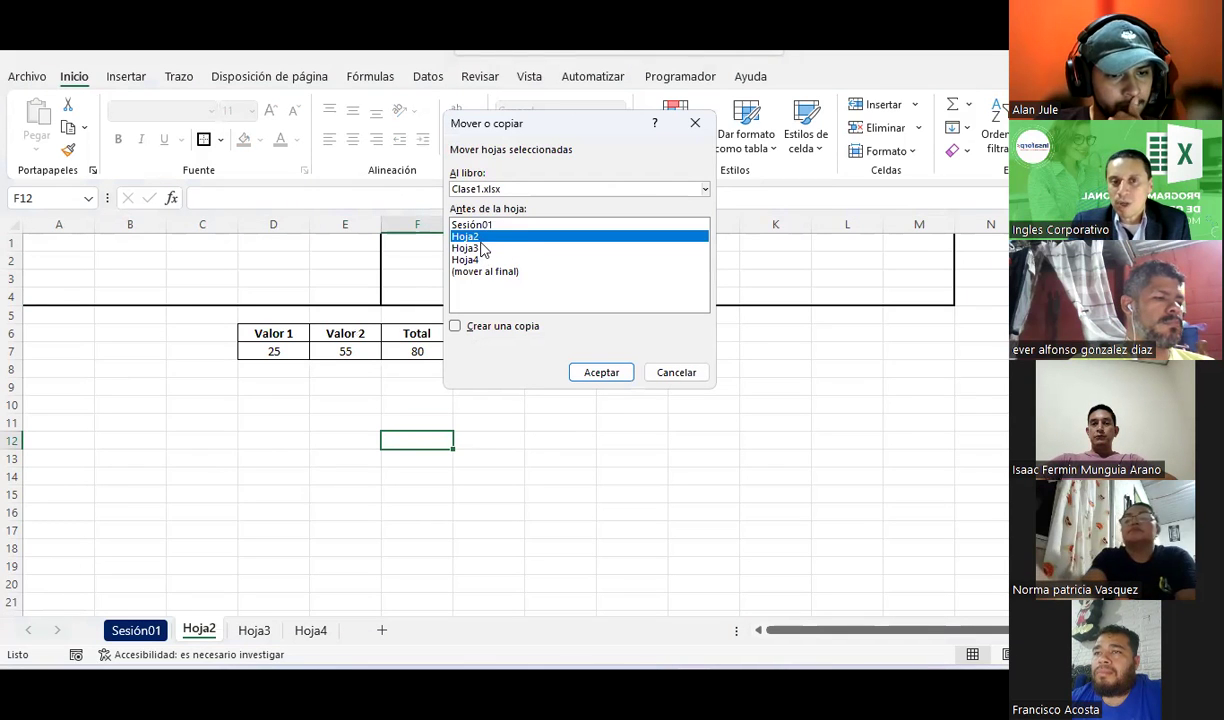
pyautogui.click(481, 328)
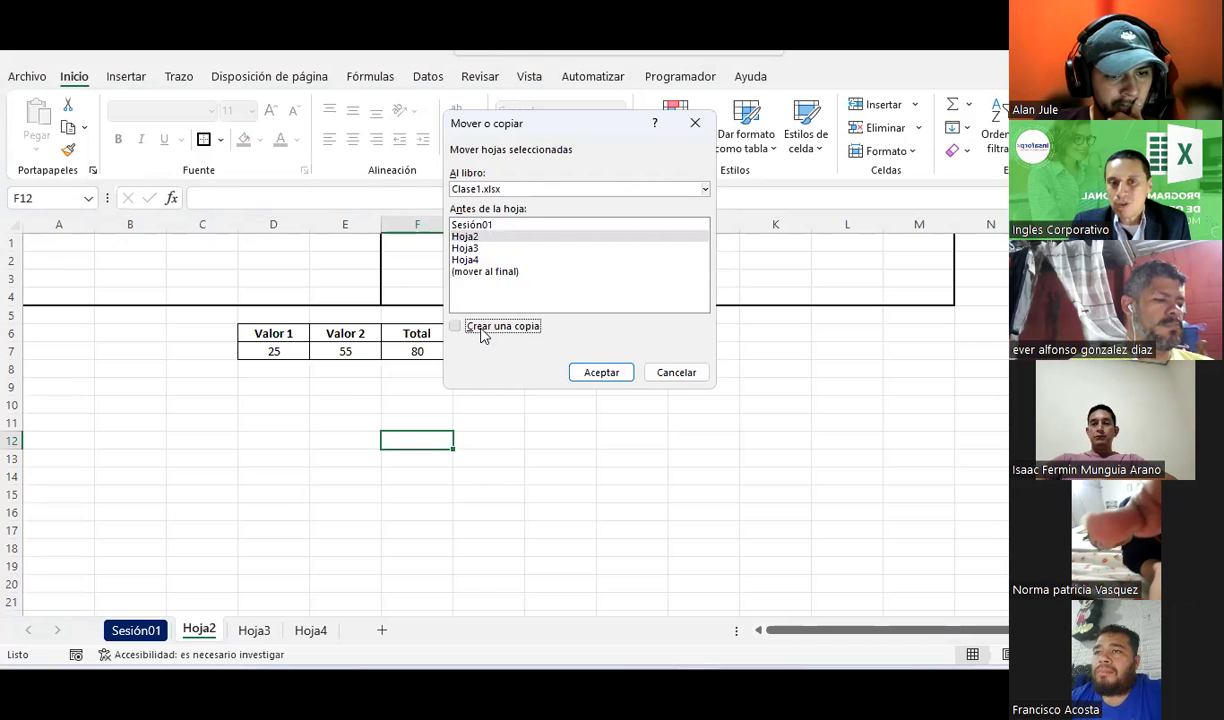
pyautogui.click(616, 376)
pyautogui.click(266, 632)
pyautogui.click(228, 634)
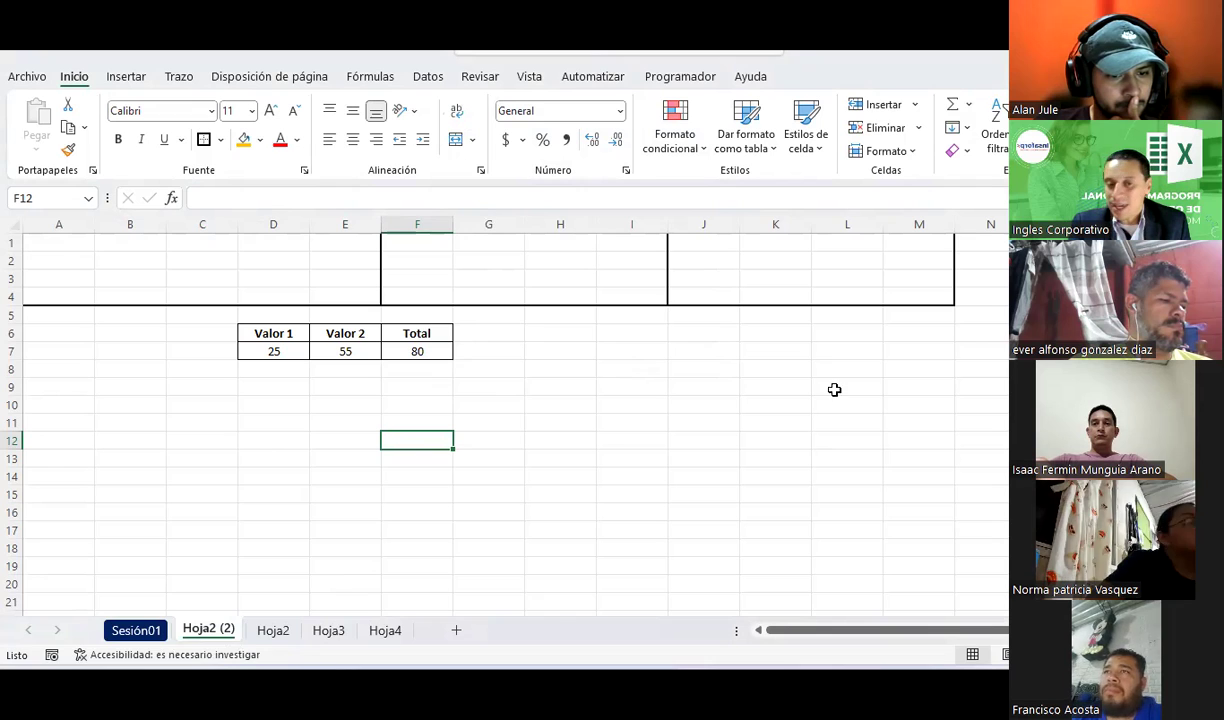
# - Drag the Hoja2 tab ahead of Hoja2 (2) and check cell E15 on the copy
pyautogui.click(272, 634)
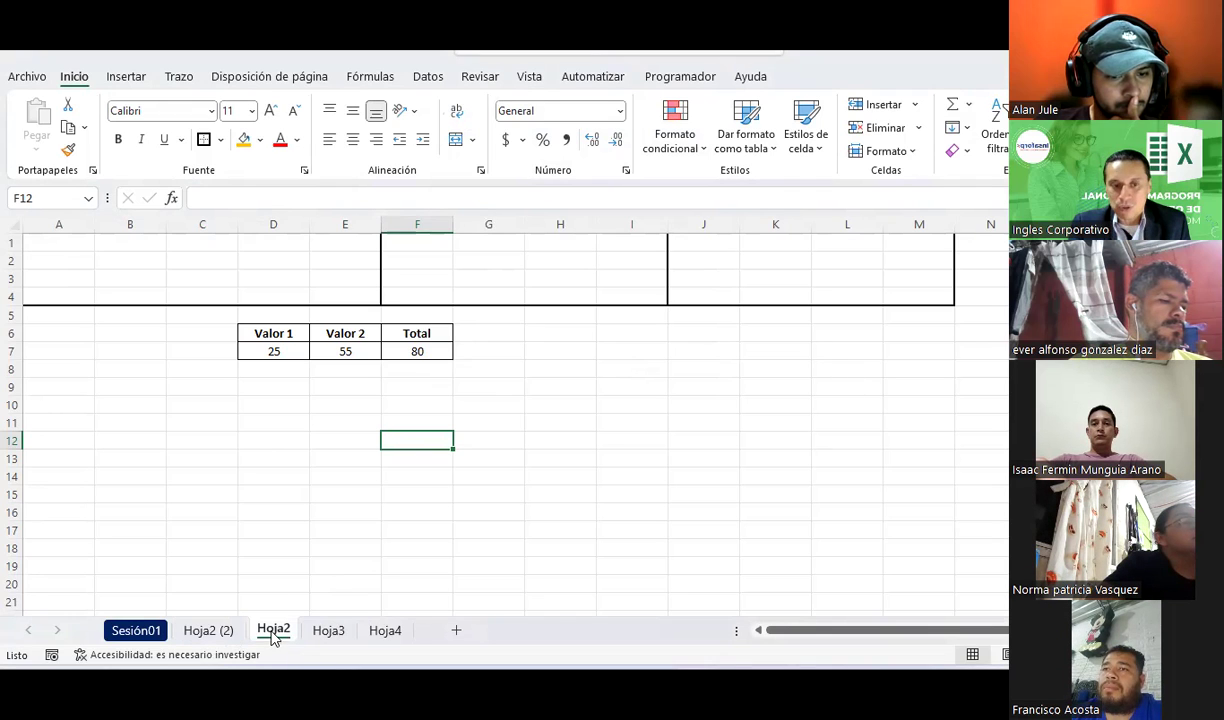
pyautogui.moveTo(186, 634); pyautogui.dragTo(188, 634)
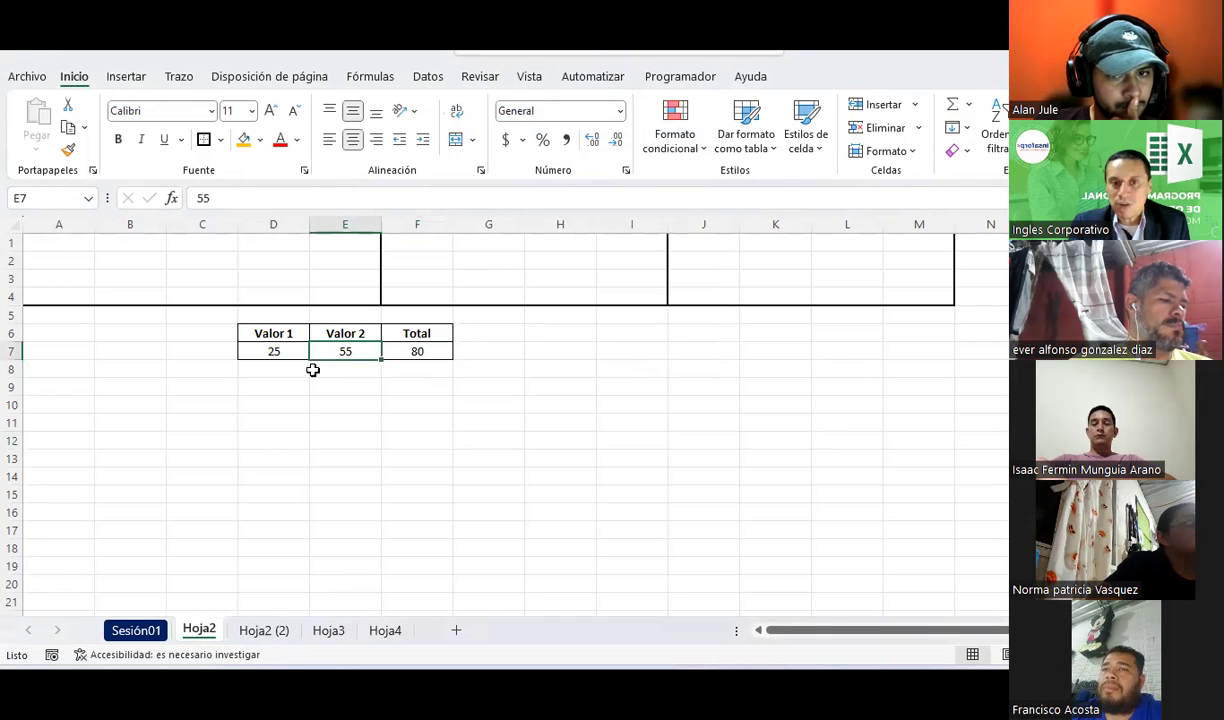
pyautogui.click(264, 630)
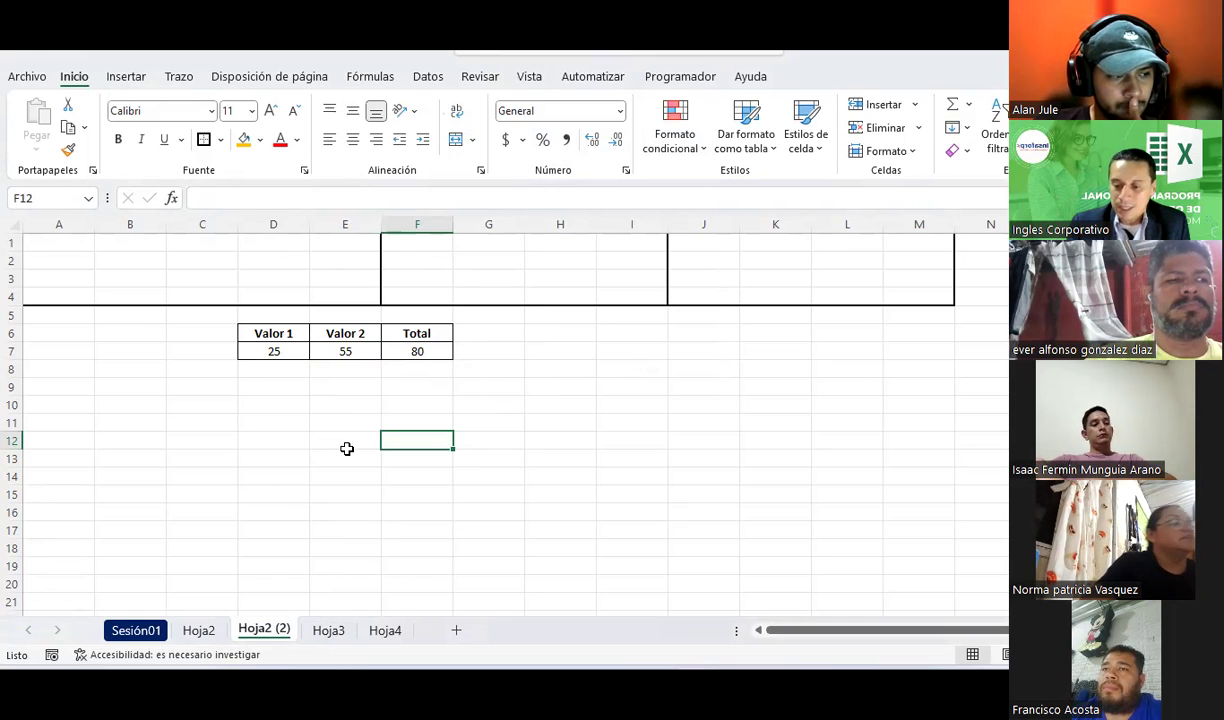
pyautogui.click(336, 494)
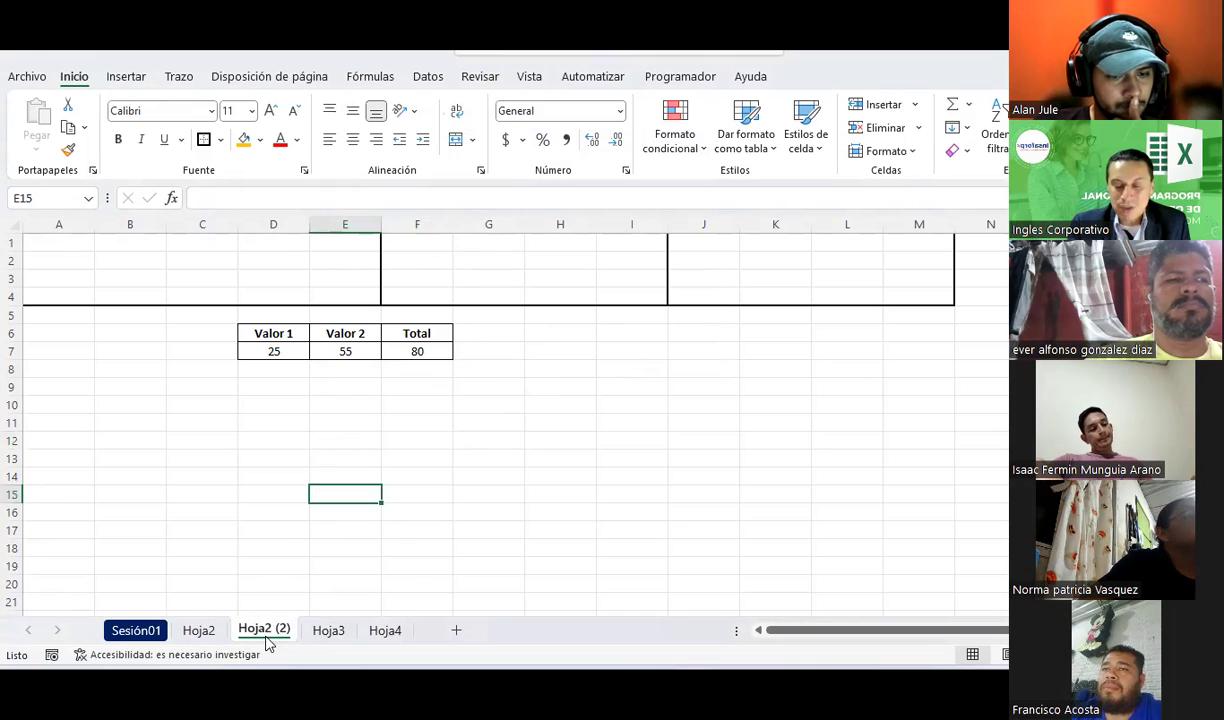
pyautogui.click(207, 631)
# - Review Hoja2's Mover o copiar options for Clase1.xlsx, then cancel without changes
pyautogui.rightClick(205, 632)
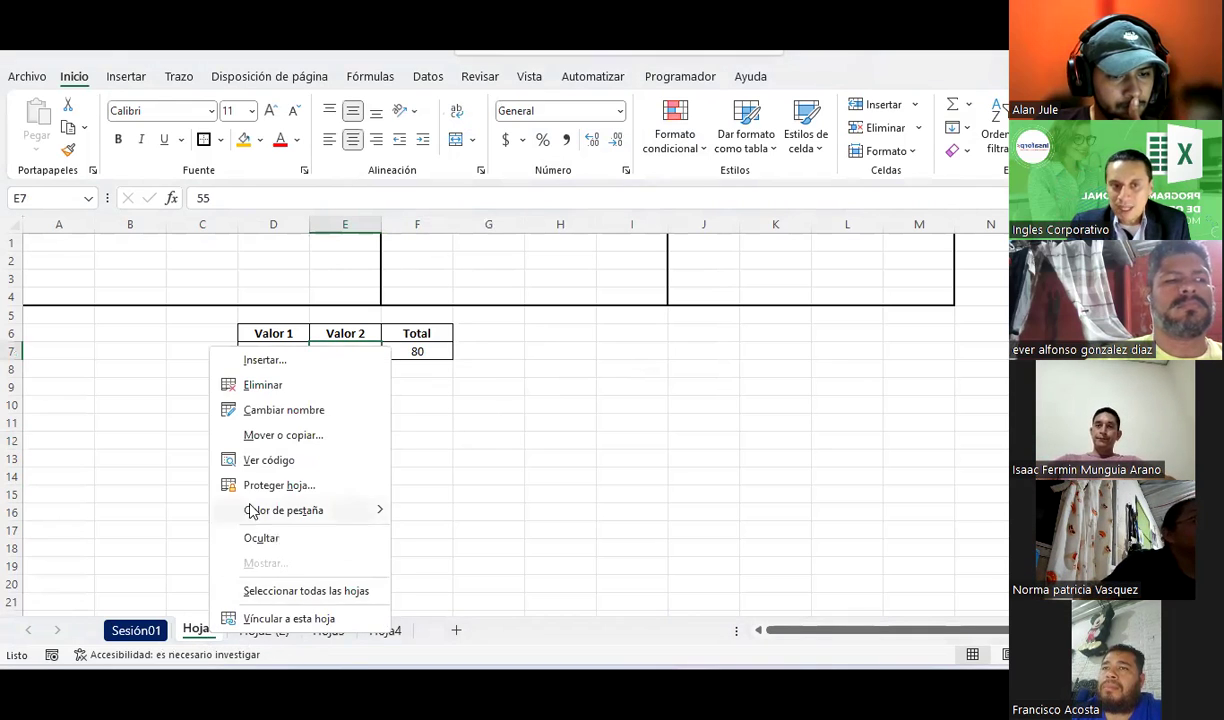
pyautogui.click(278, 440)
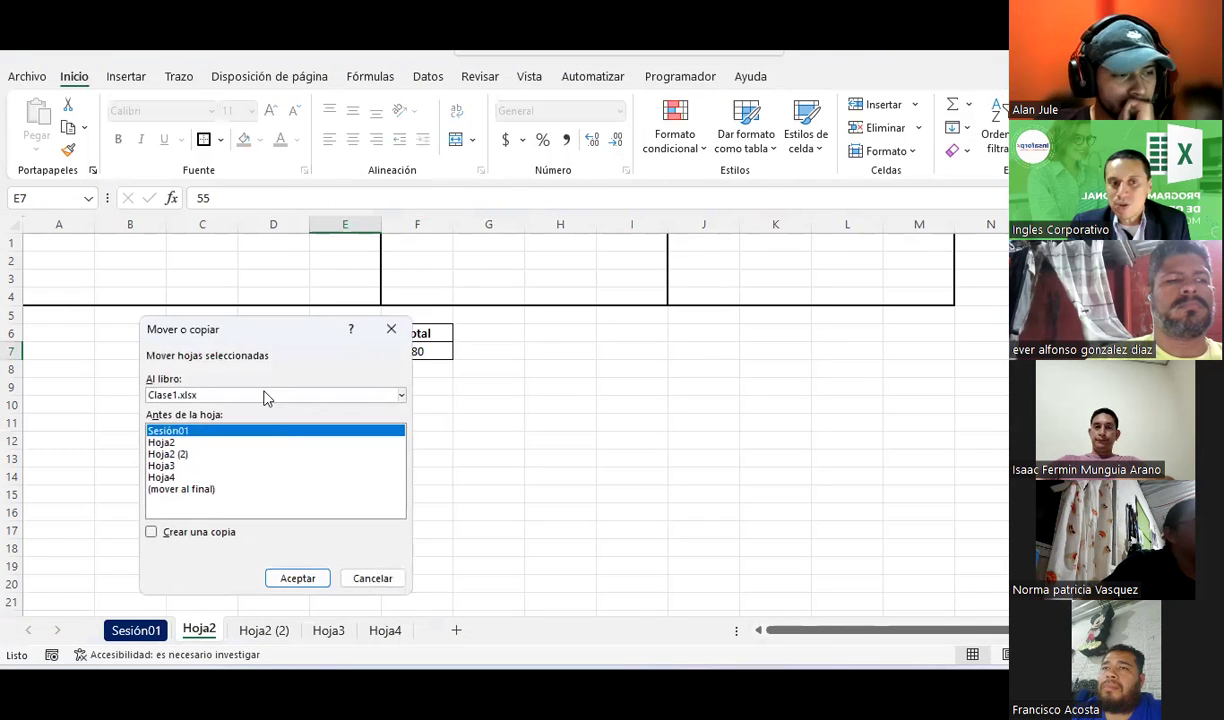
pyautogui.moveTo(253, 343); pyautogui.dragTo(644, 160)
pyautogui.click(563, 261)
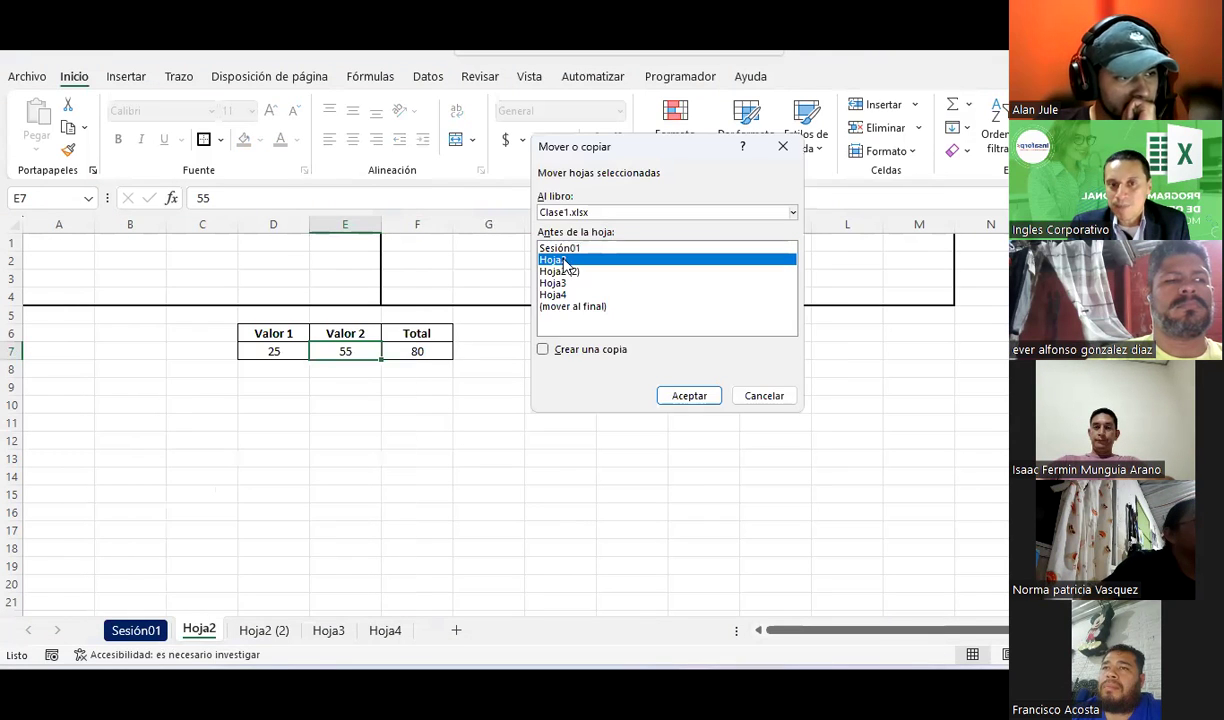
pyautogui.click(585, 214)
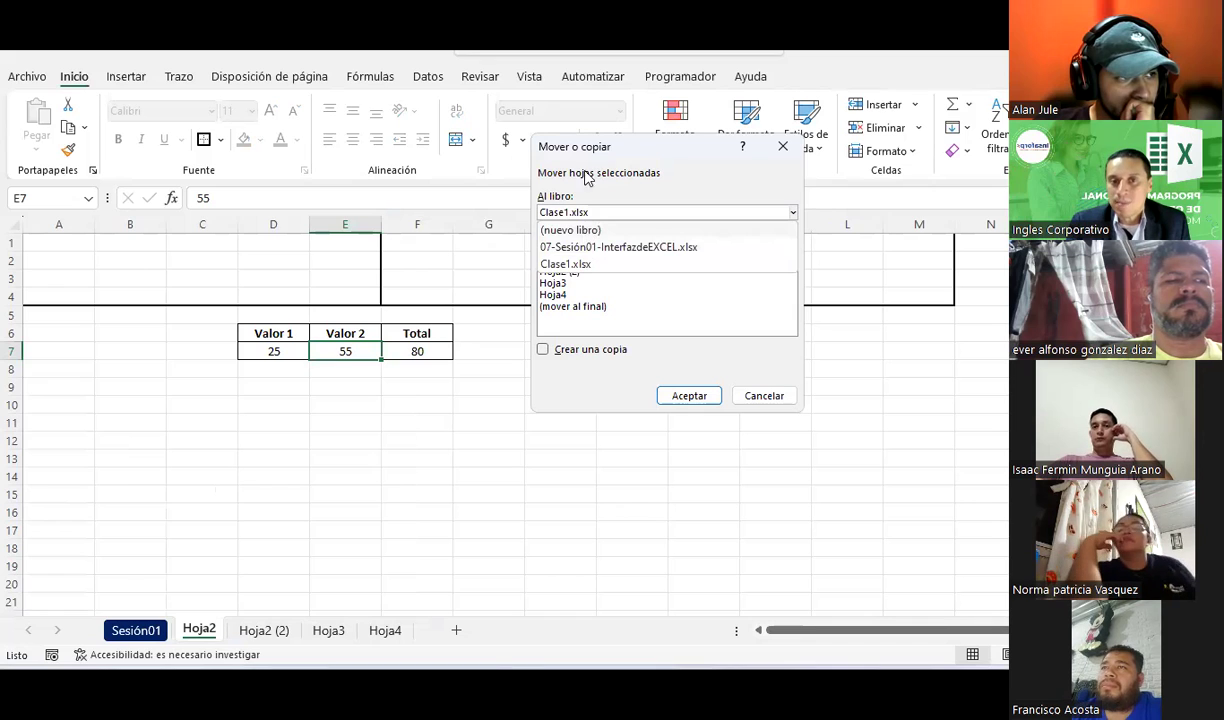
pyautogui.click(565, 263)
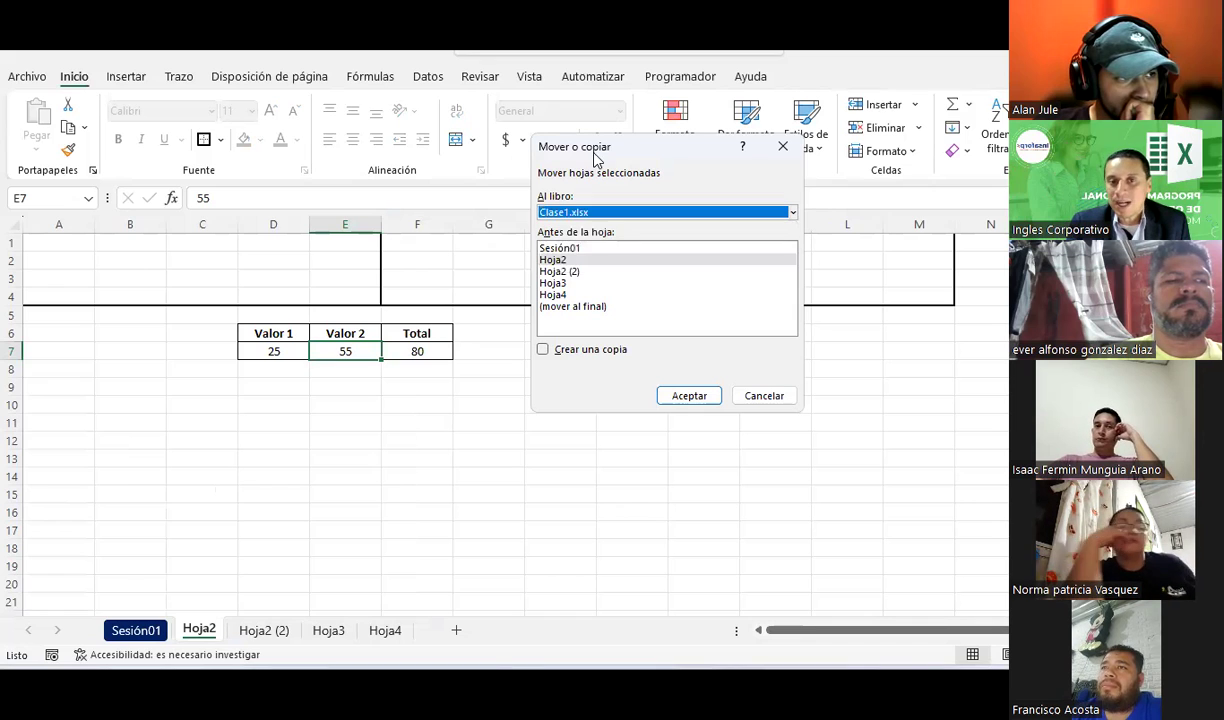
pyautogui.click(584, 352)
pyautogui.click(565, 212)
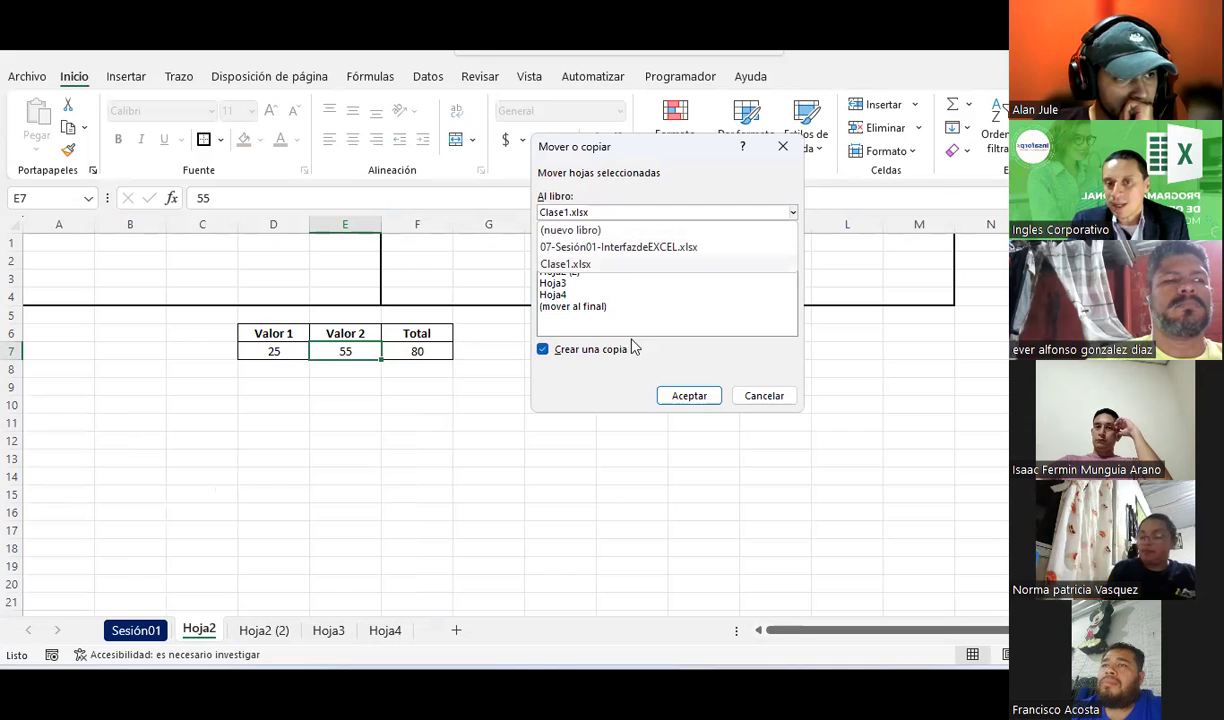
pyautogui.click(771, 397)
pyautogui.click(771, 397)
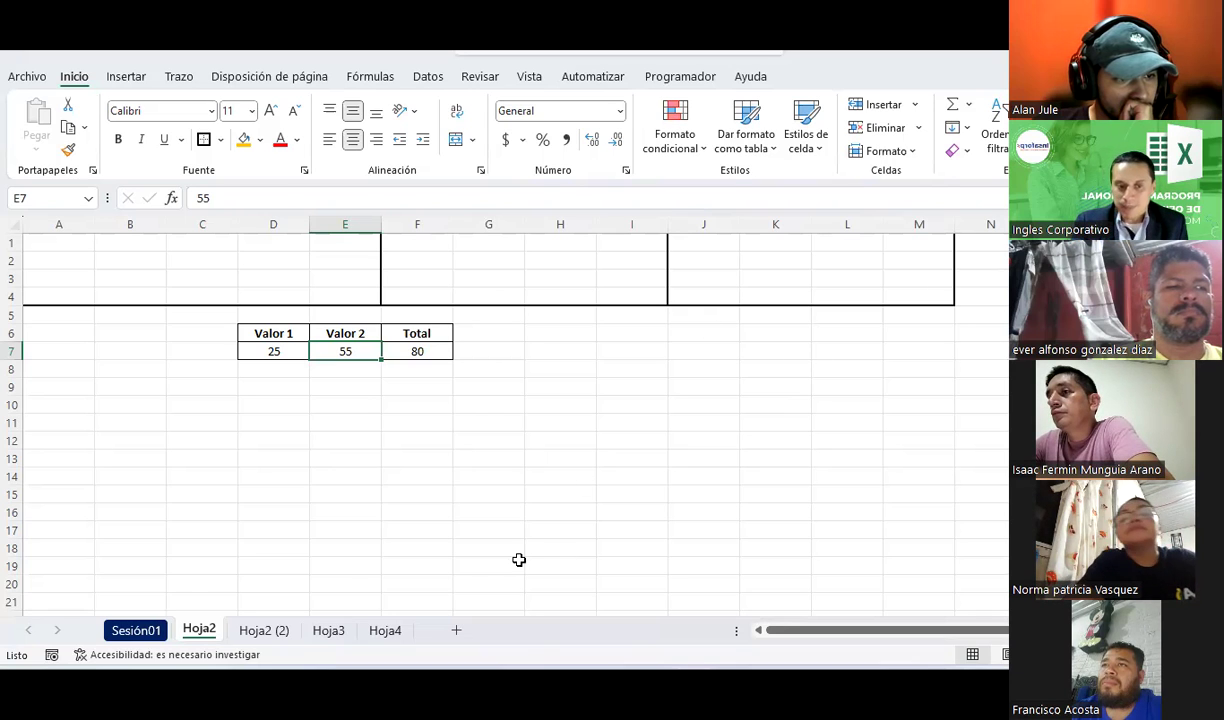
# - Delete the Hoja2 (2) sheet
pyautogui.click(265, 630)
pyautogui.rightClick(265, 630)
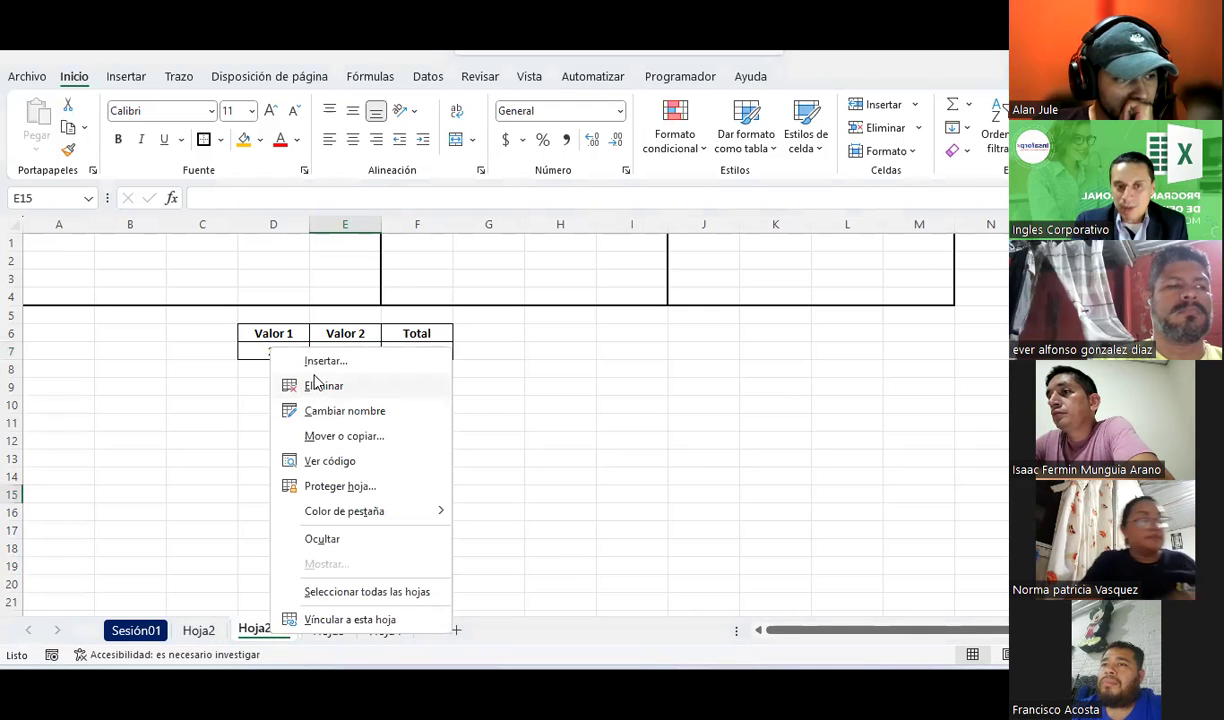
pyautogui.click(300, 386)
pyautogui.click(560, 383)
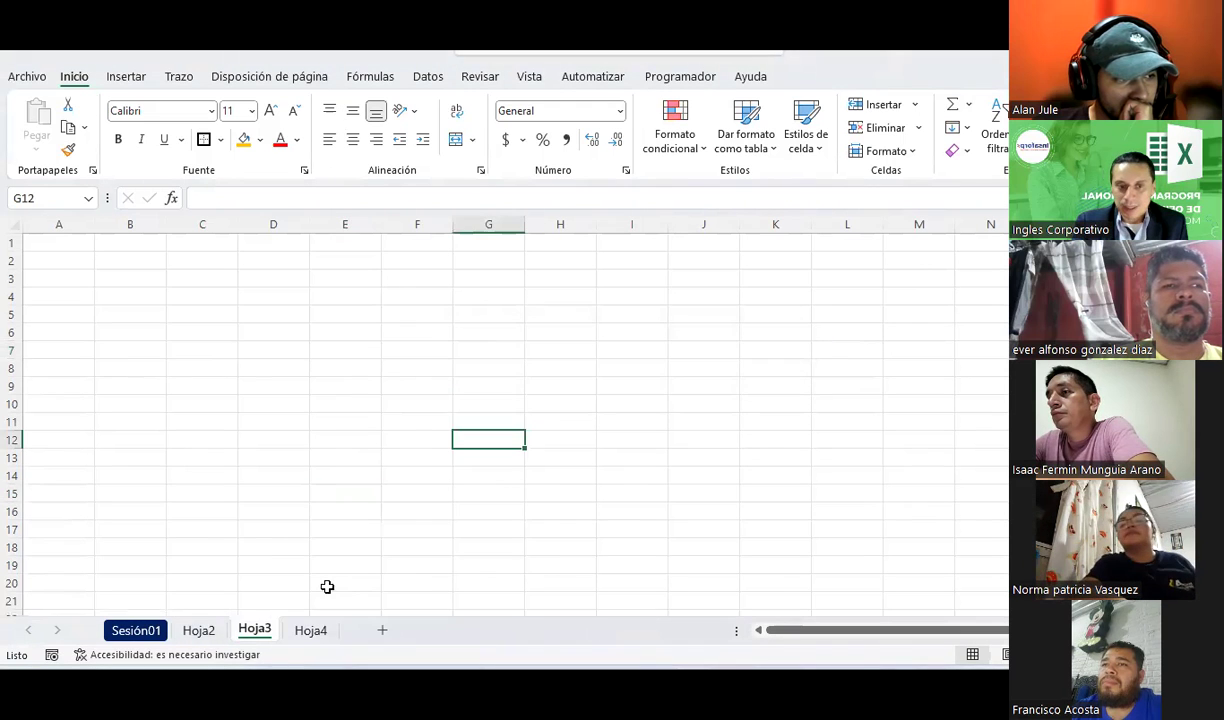
# - Recreate Hoja2 (2) as a copy of Hoja2 in Clase1.xlsx and drag it beside Hoja2
pyautogui.click(205, 633)
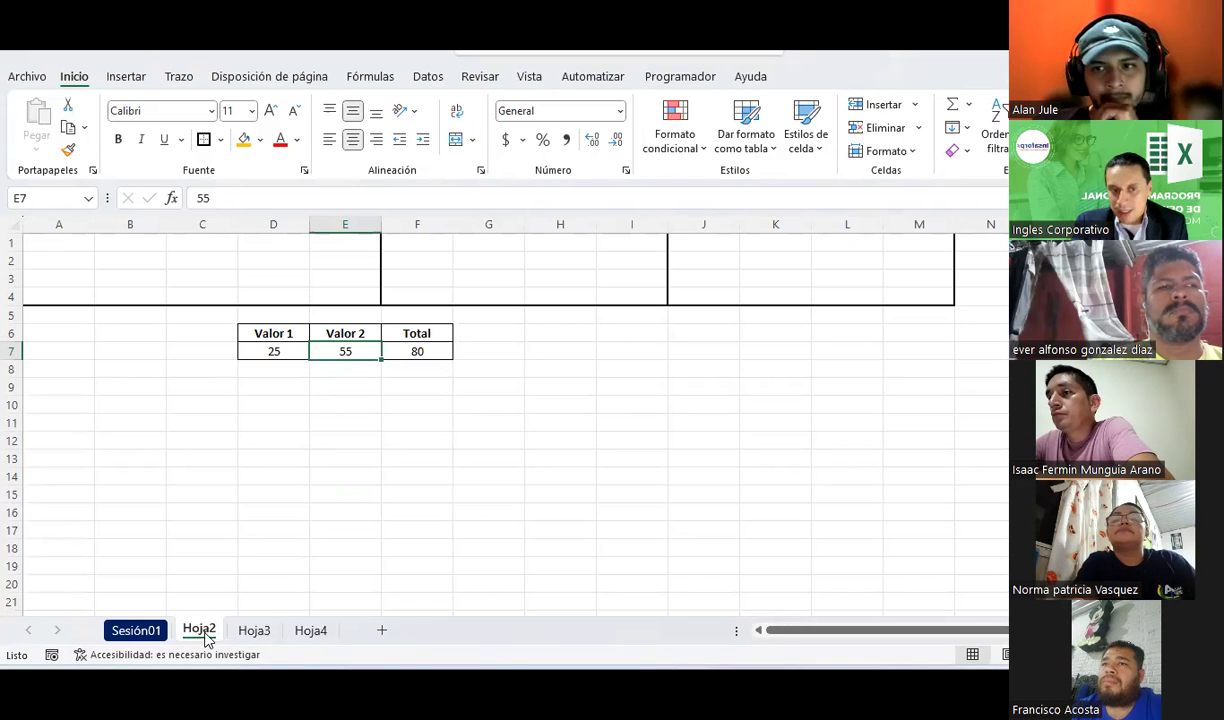
pyautogui.rightClick(205, 633)
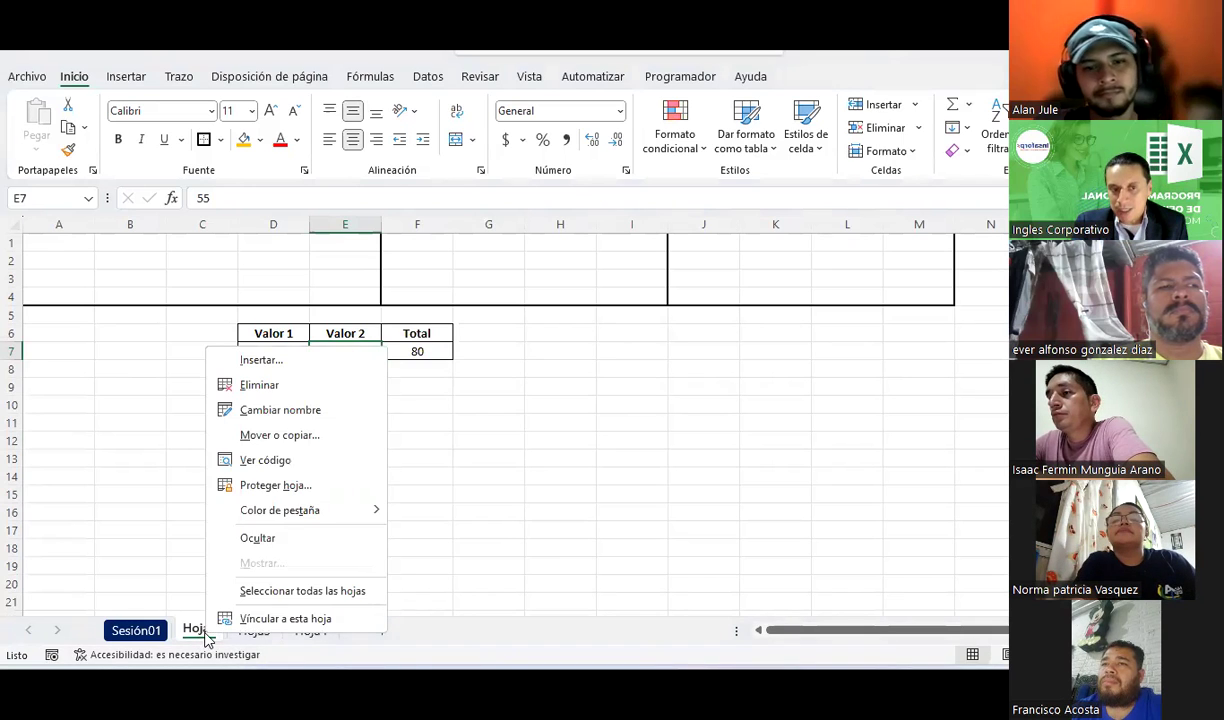
pyautogui.click(255, 446)
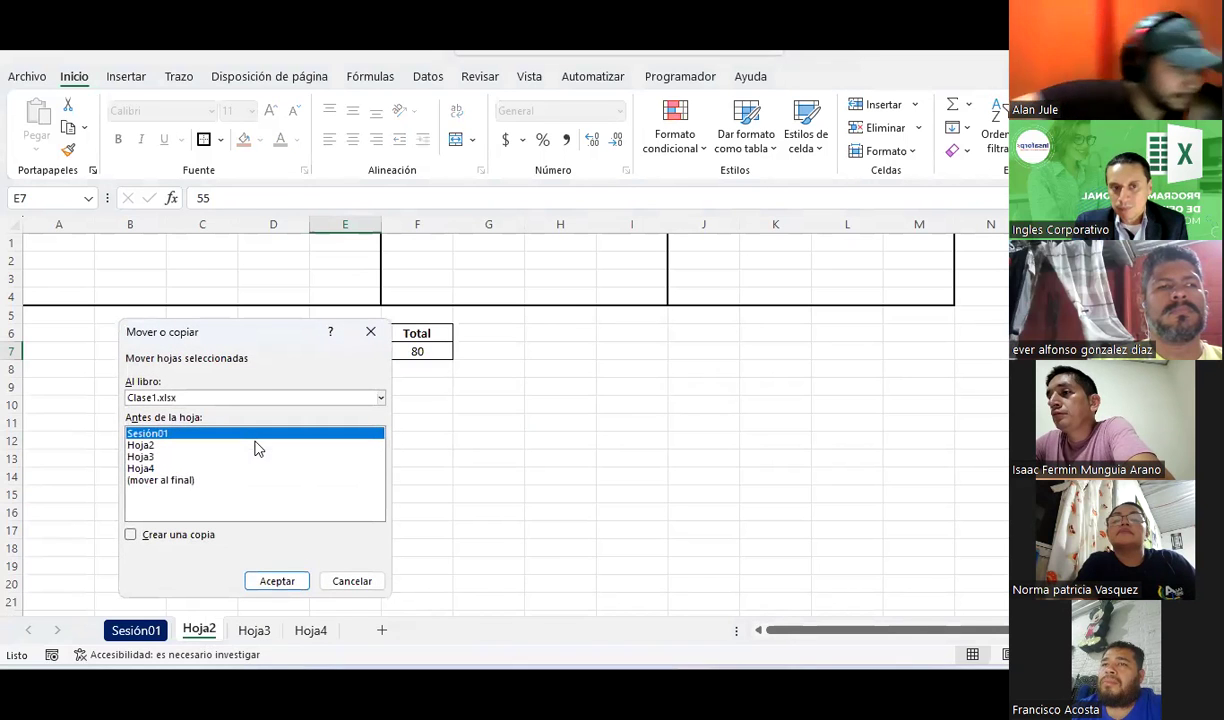
pyautogui.moveTo(249, 334); pyautogui.dragTo(549, 249)
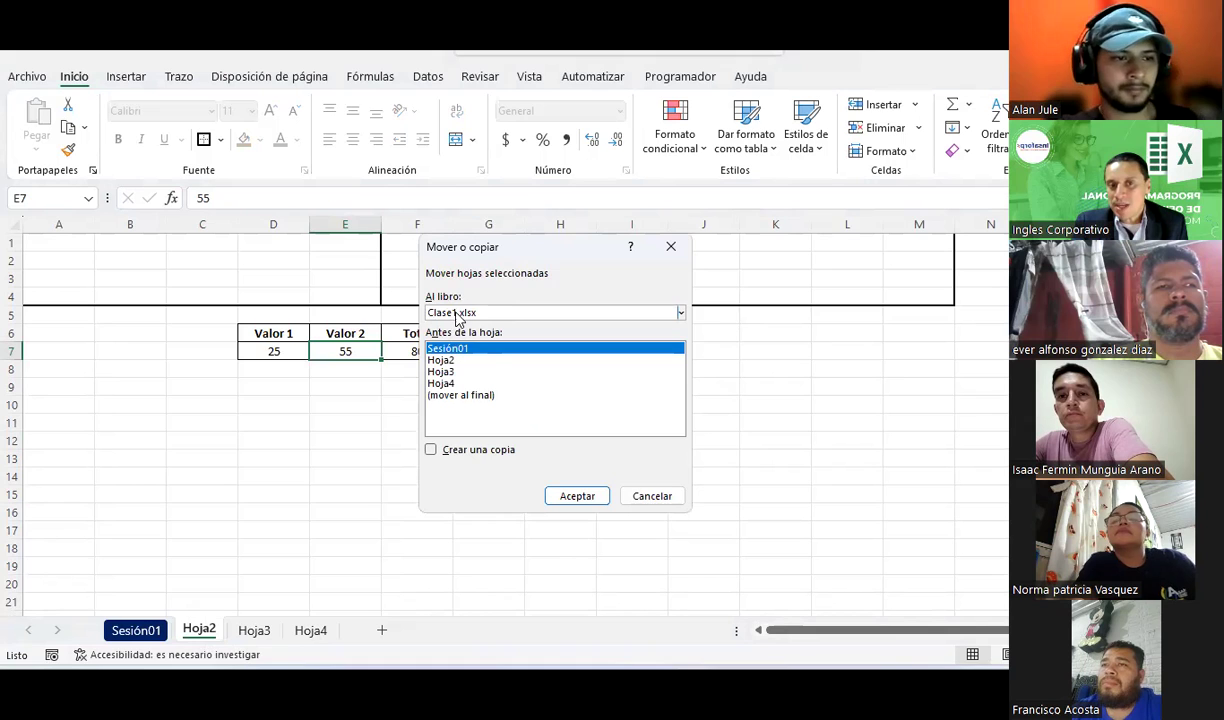
pyautogui.click(465, 313)
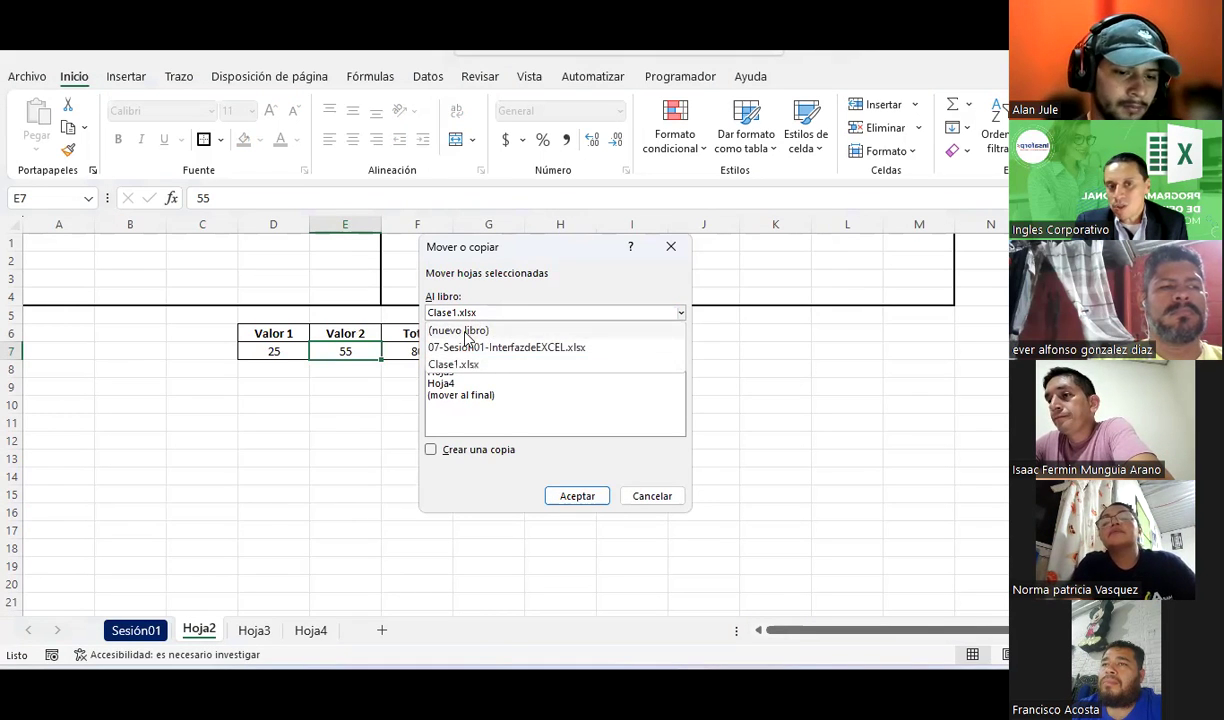
pyautogui.click(453, 314)
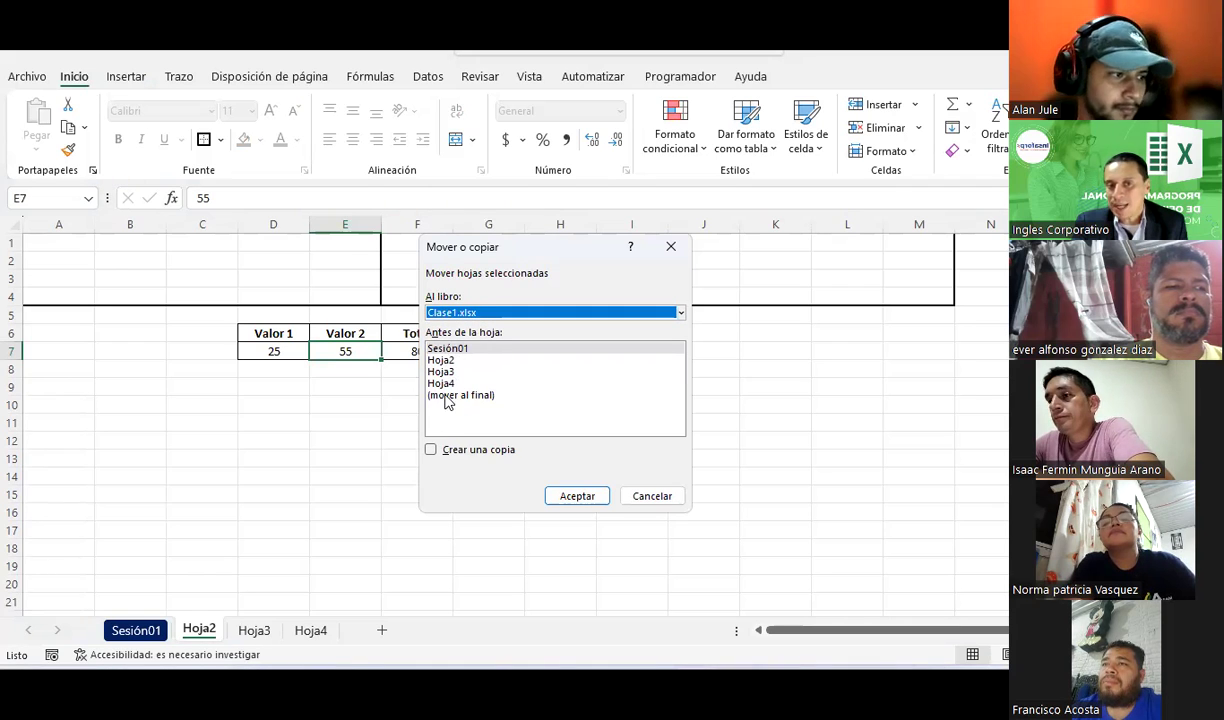
pyautogui.click(445, 362)
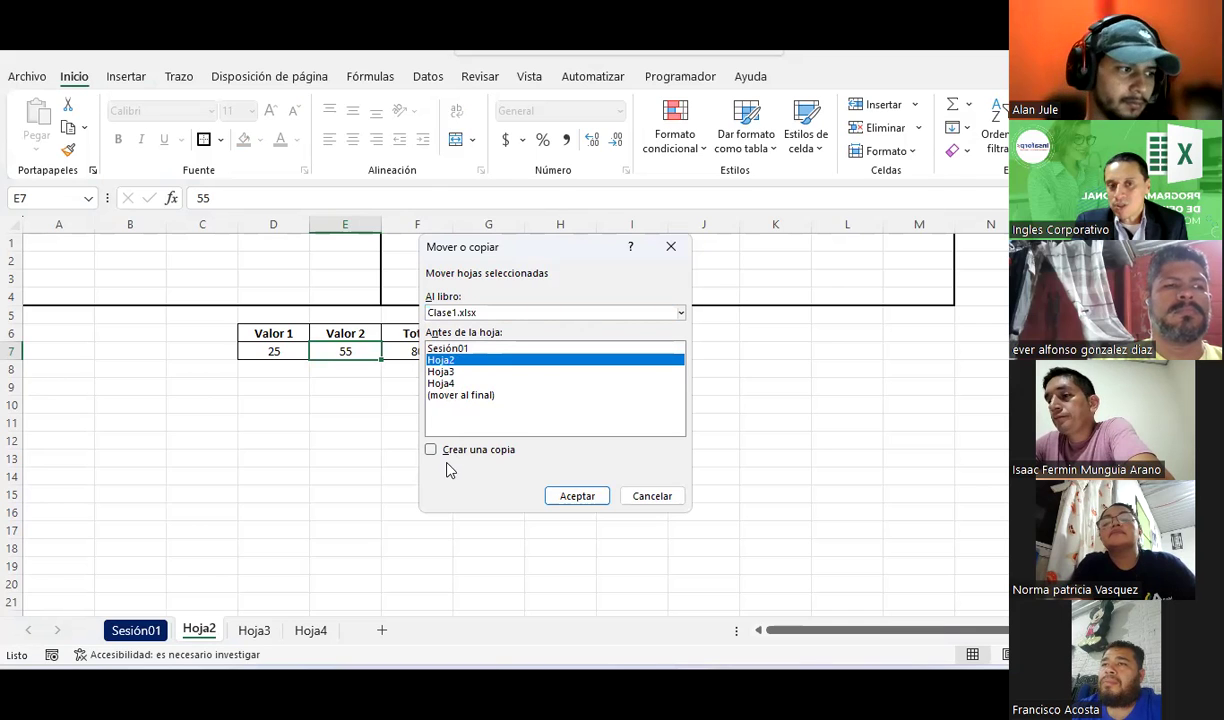
pyautogui.click(431, 451)
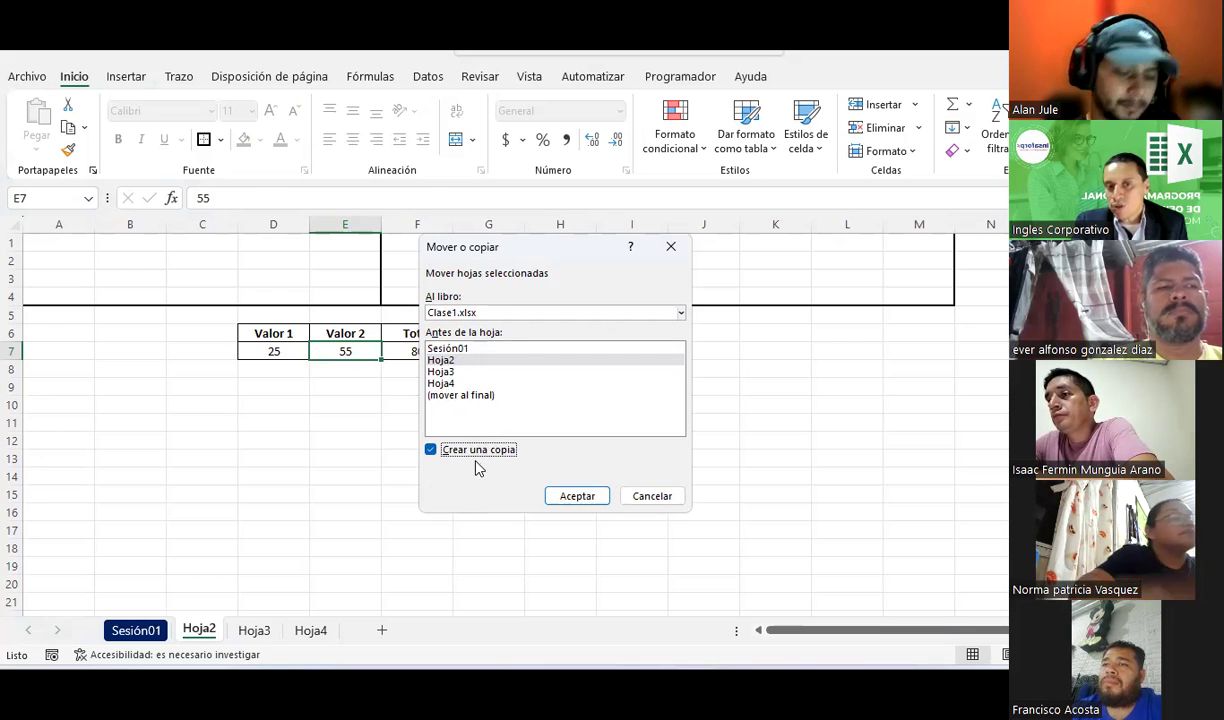
pyautogui.click(577, 496)
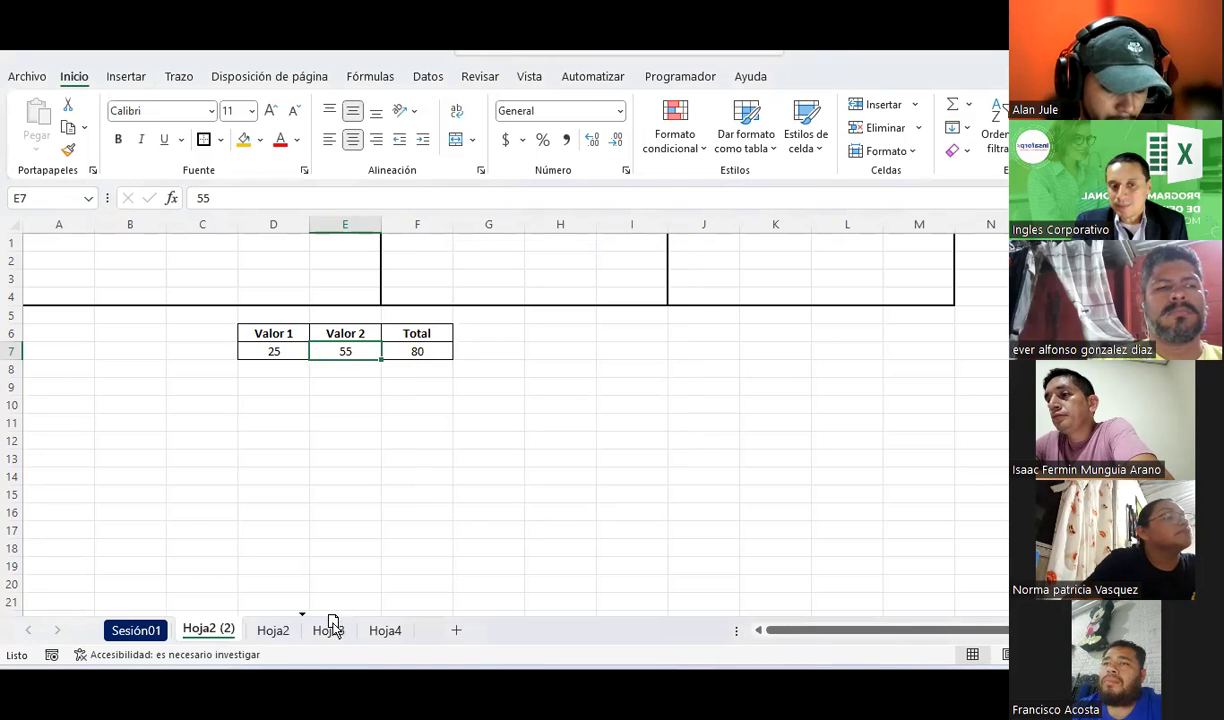
pyautogui.moveTo(333, 622); pyautogui.dragTo(268, 640)
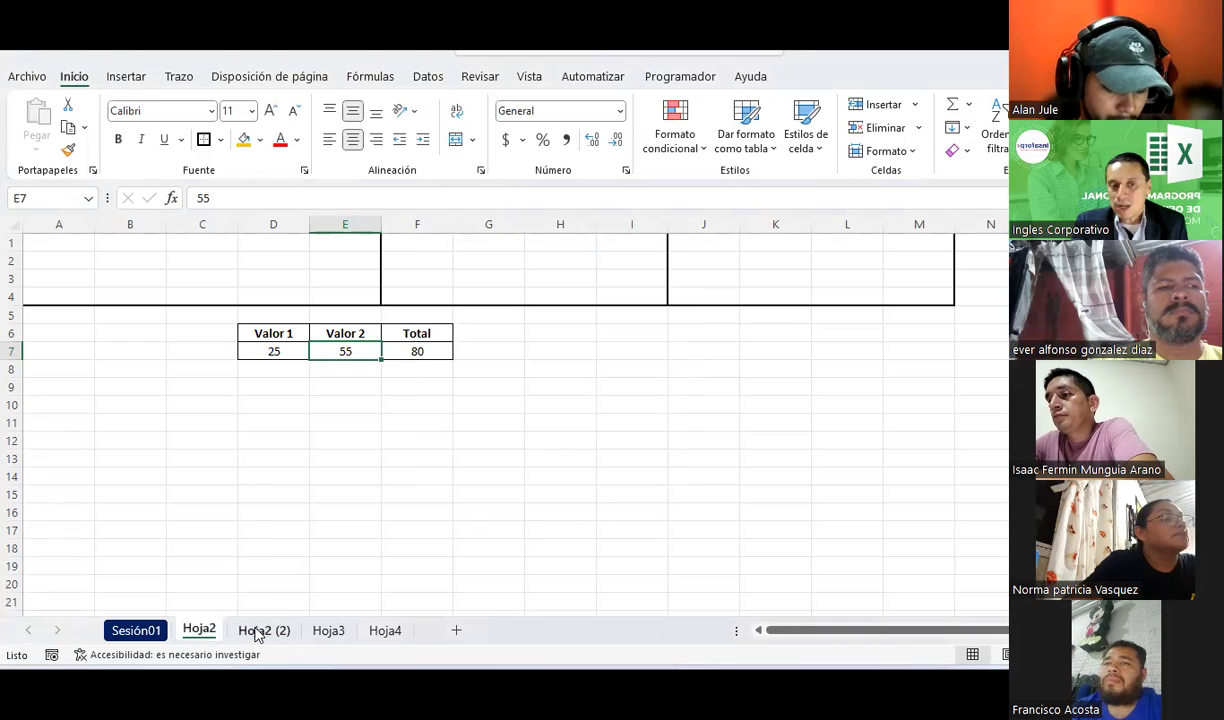
pyautogui.click(199, 631)
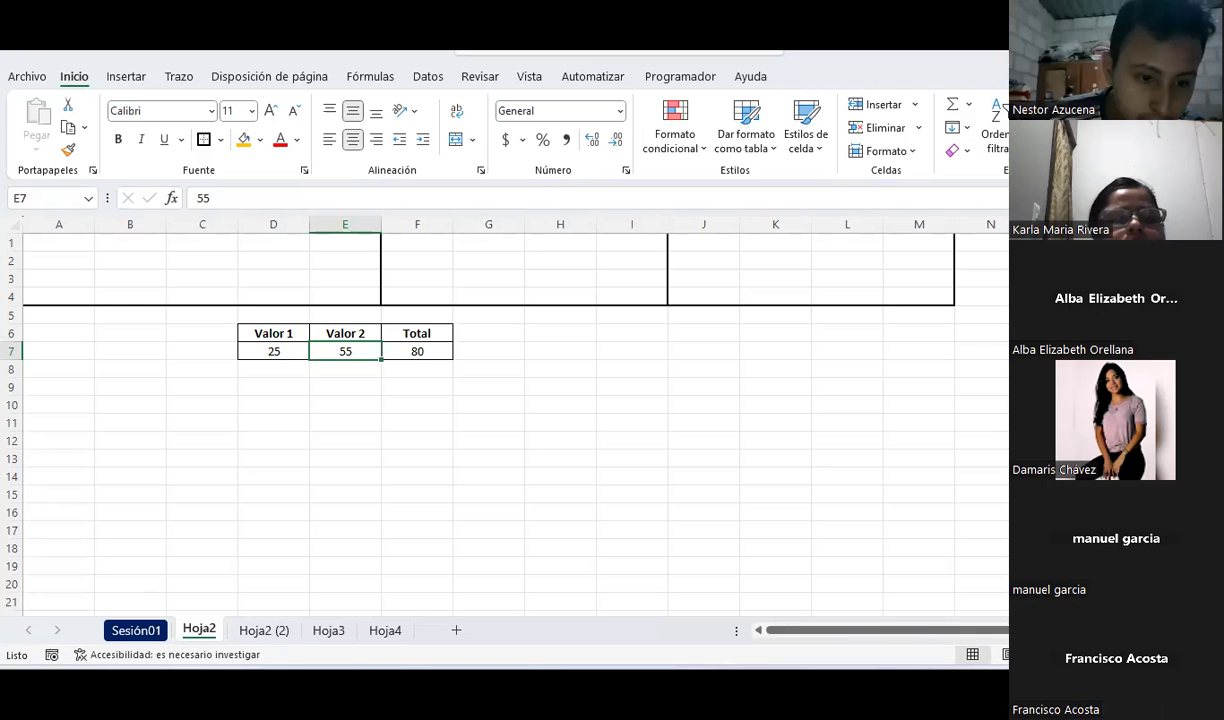
pyautogui.click(556, 374)
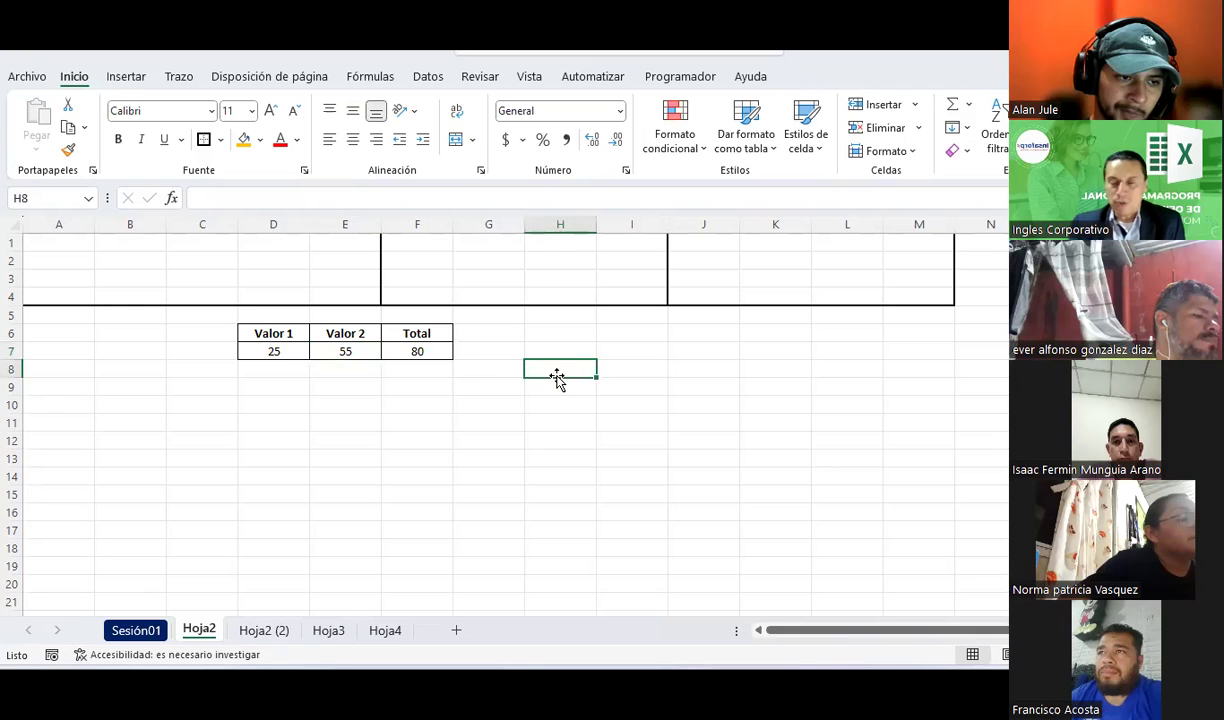
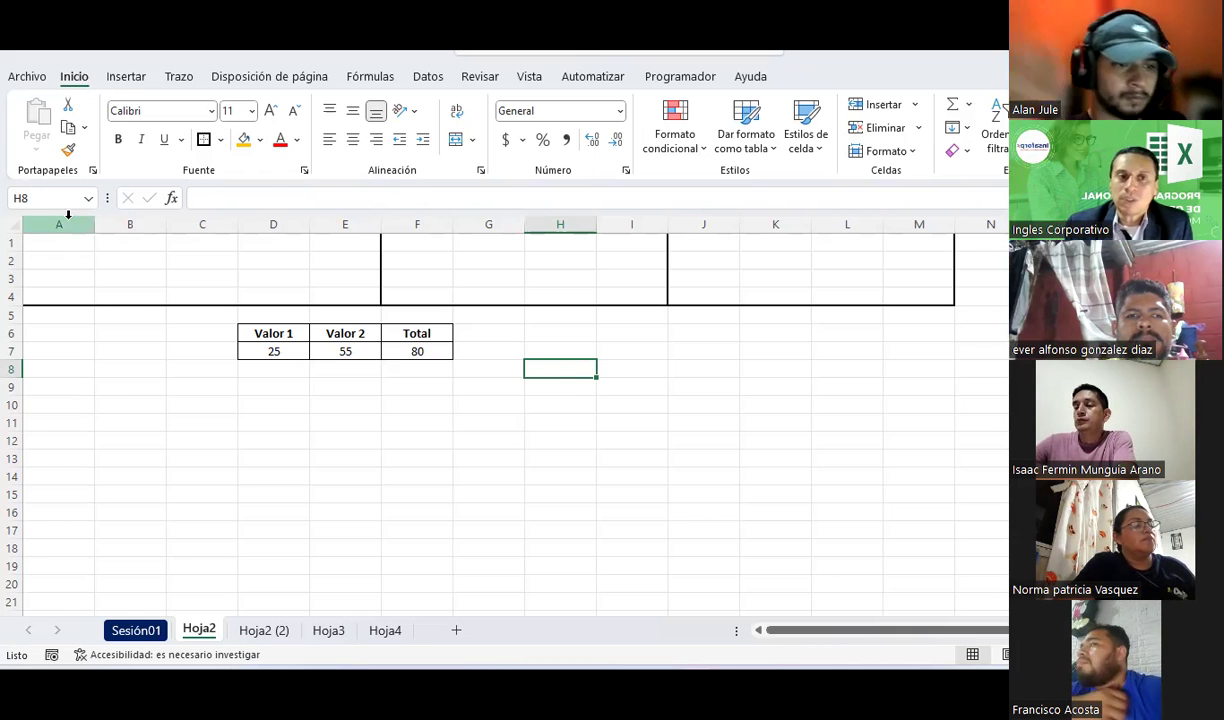
# - Browse the Trazo, Disposición de página, Fórmulas, Inicio and Insertar ribbon tabs
pyautogui.click(176, 78)
pyautogui.click(267, 82)
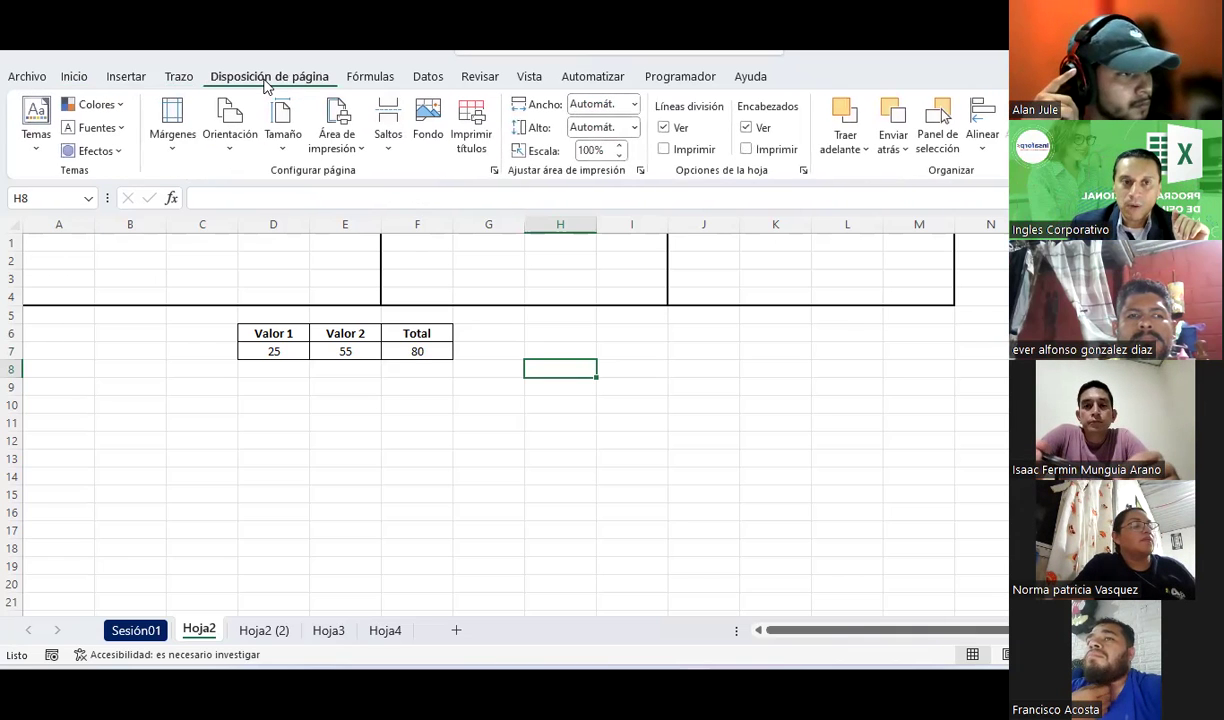
pyautogui.click(362, 80)
pyautogui.click(76, 80)
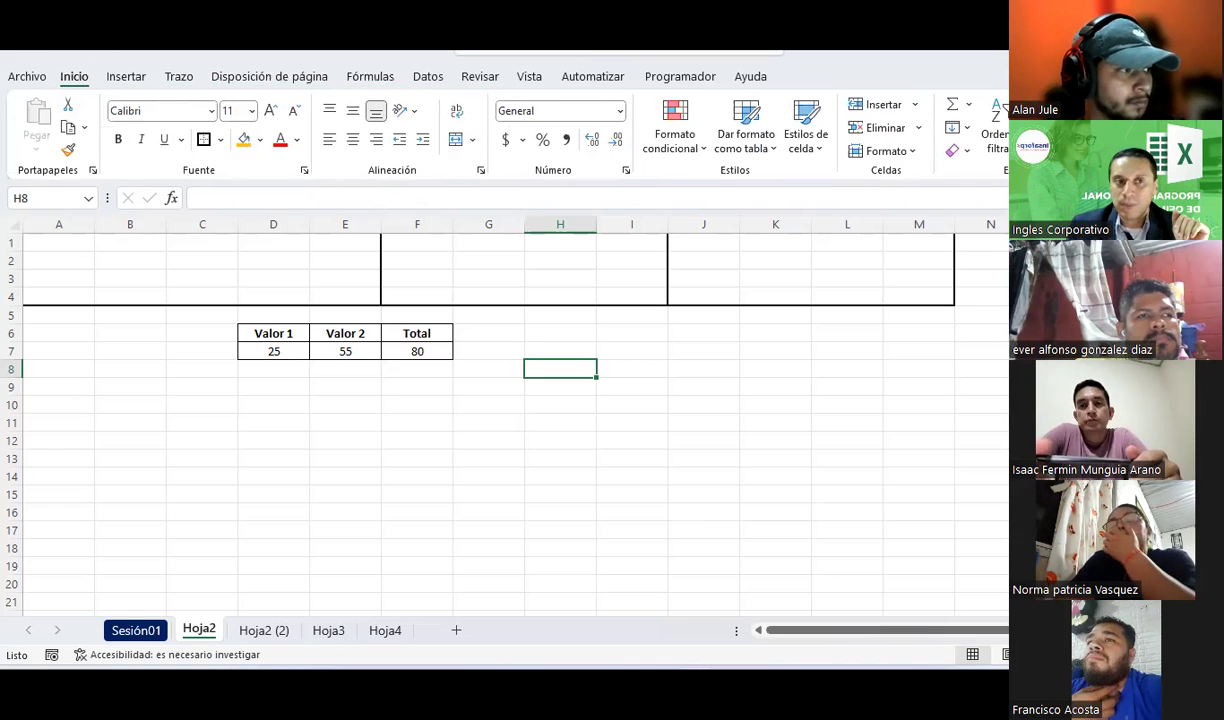
pyautogui.click(136, 80)
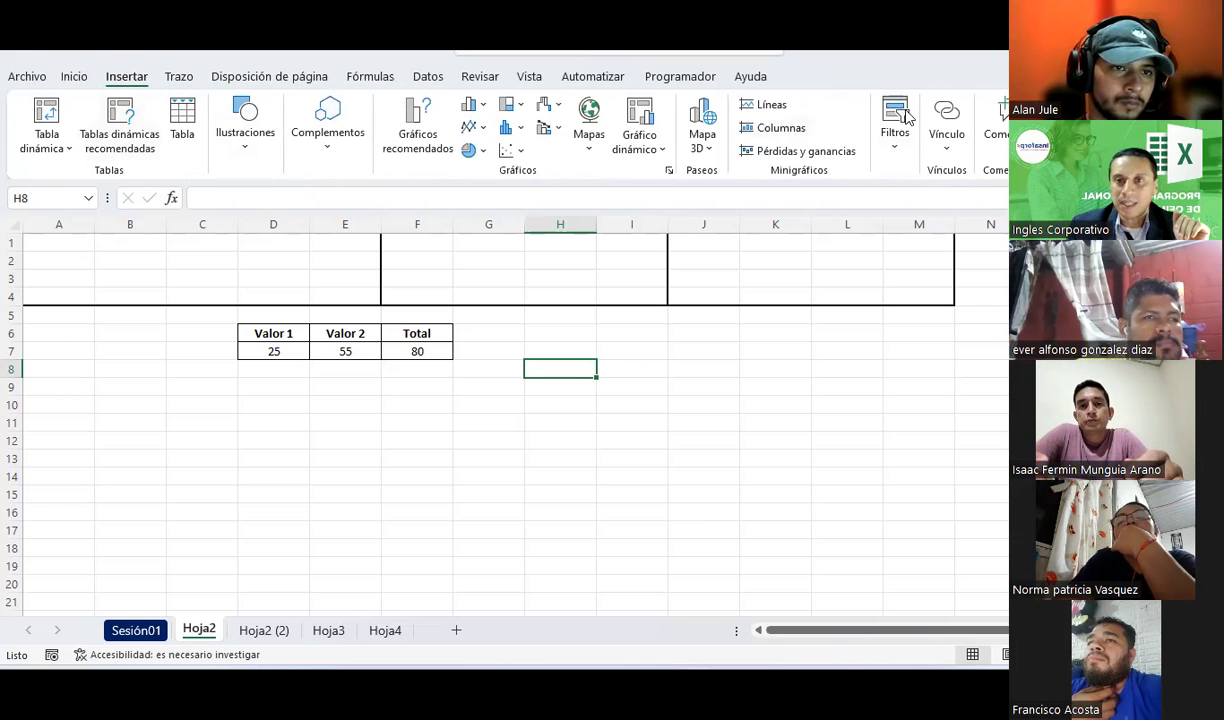
pyautogui.click(190, 80)
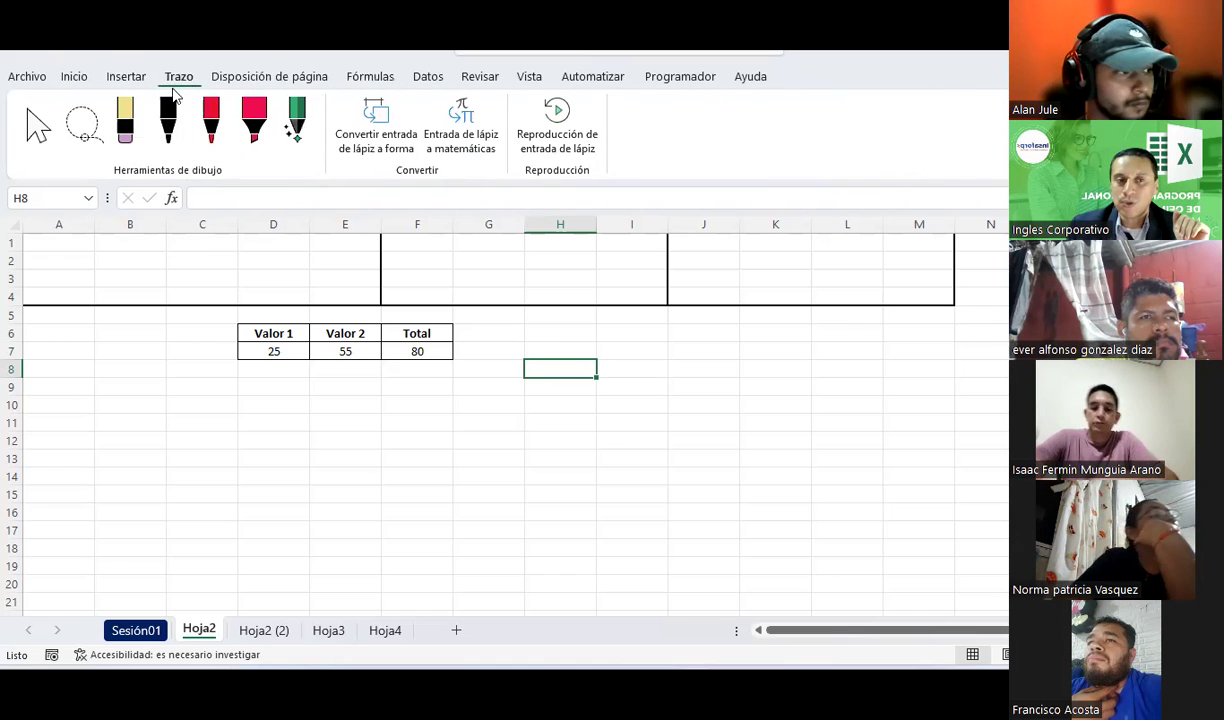
pyautogui.click(269, 77)
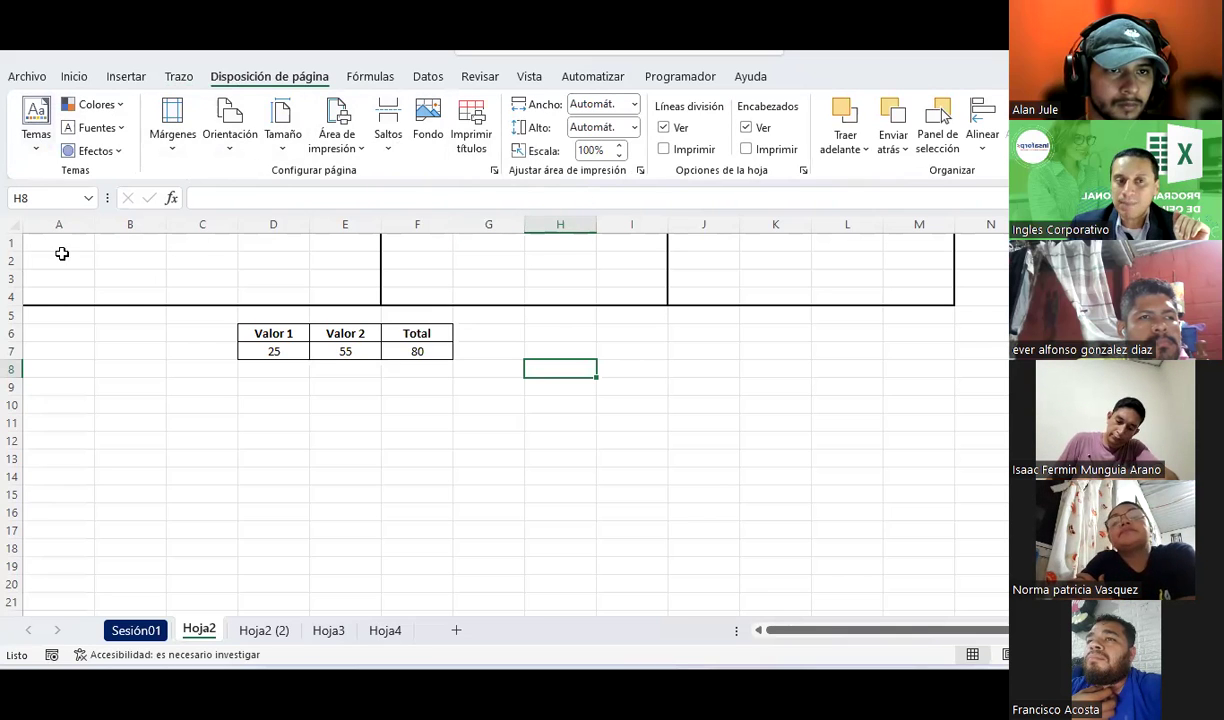
pyautogui.click(176, 79)
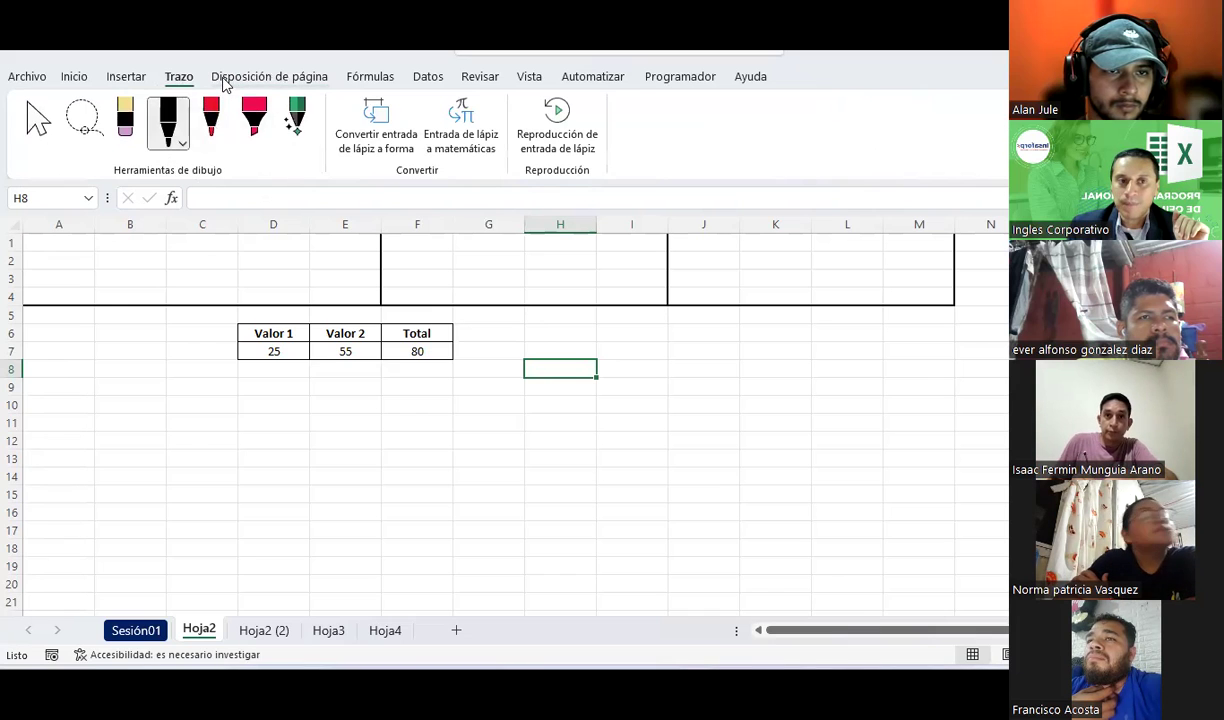
pyautogui.click(225, 80)
pyautogui.click(176, 77)
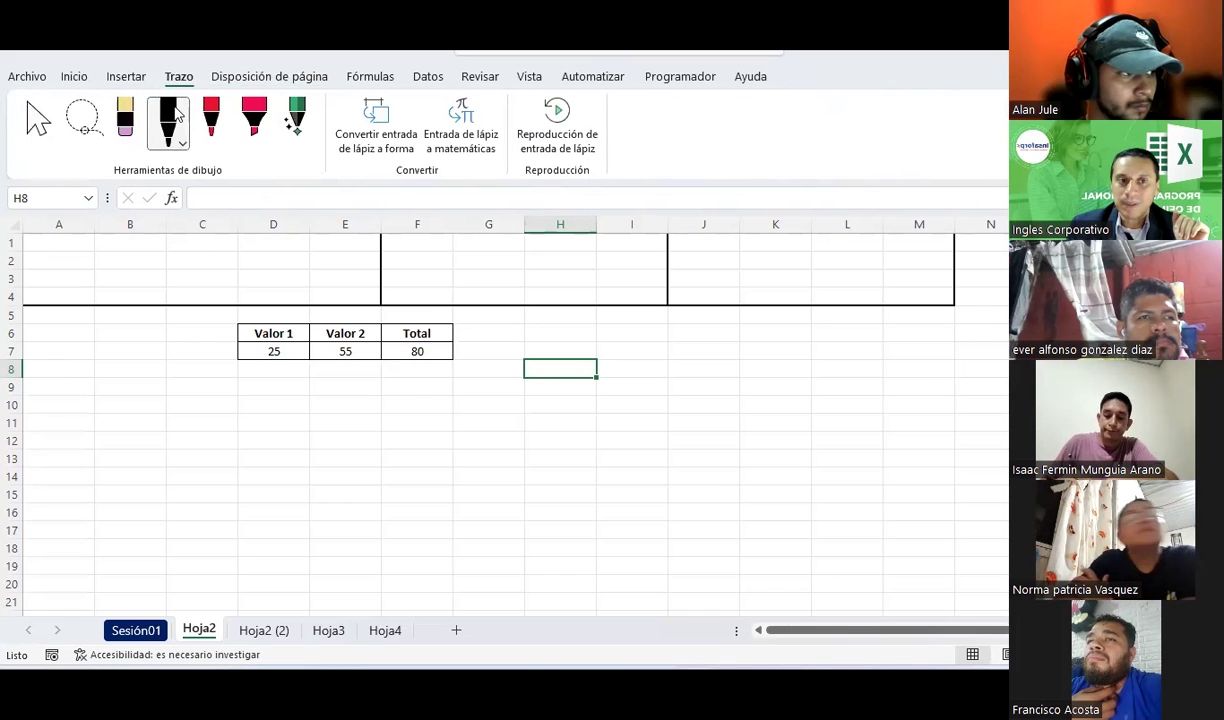
# - Check the black pen's options, look over Datos and Vista, then go to sheet Sesión01
pyautogui.click(168, 125)
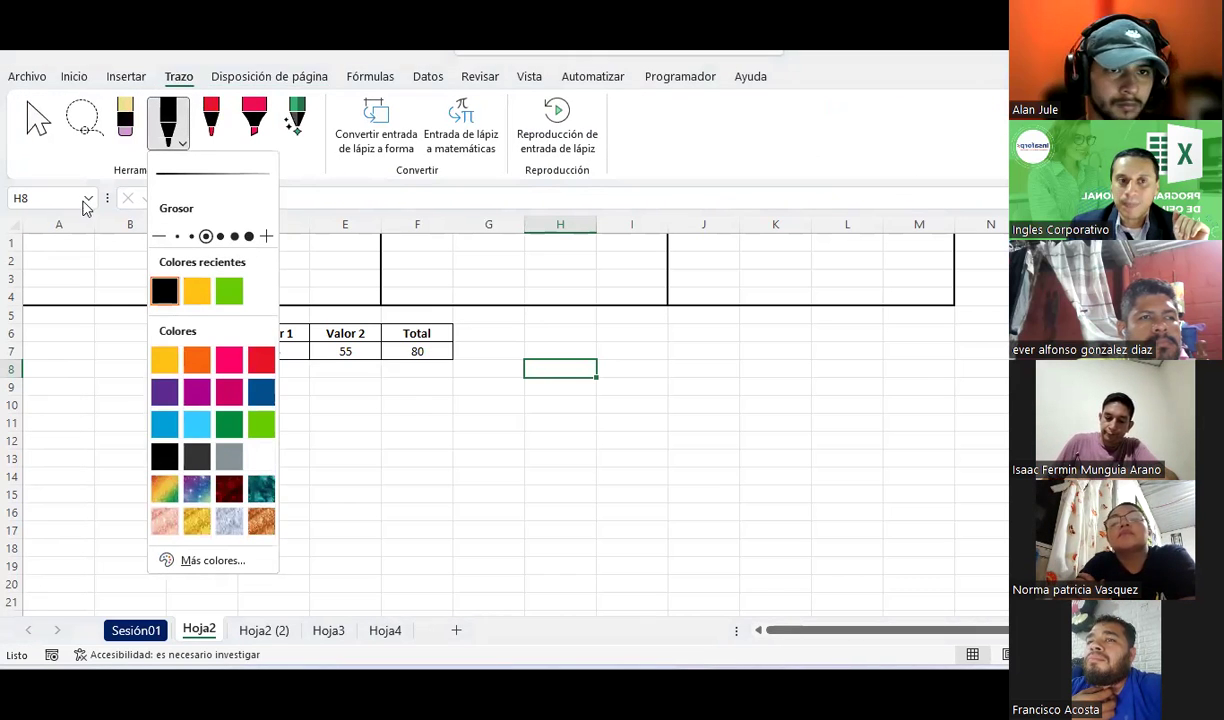
pyautogui.click(128, 176)
pyautogui.click(265, 78)
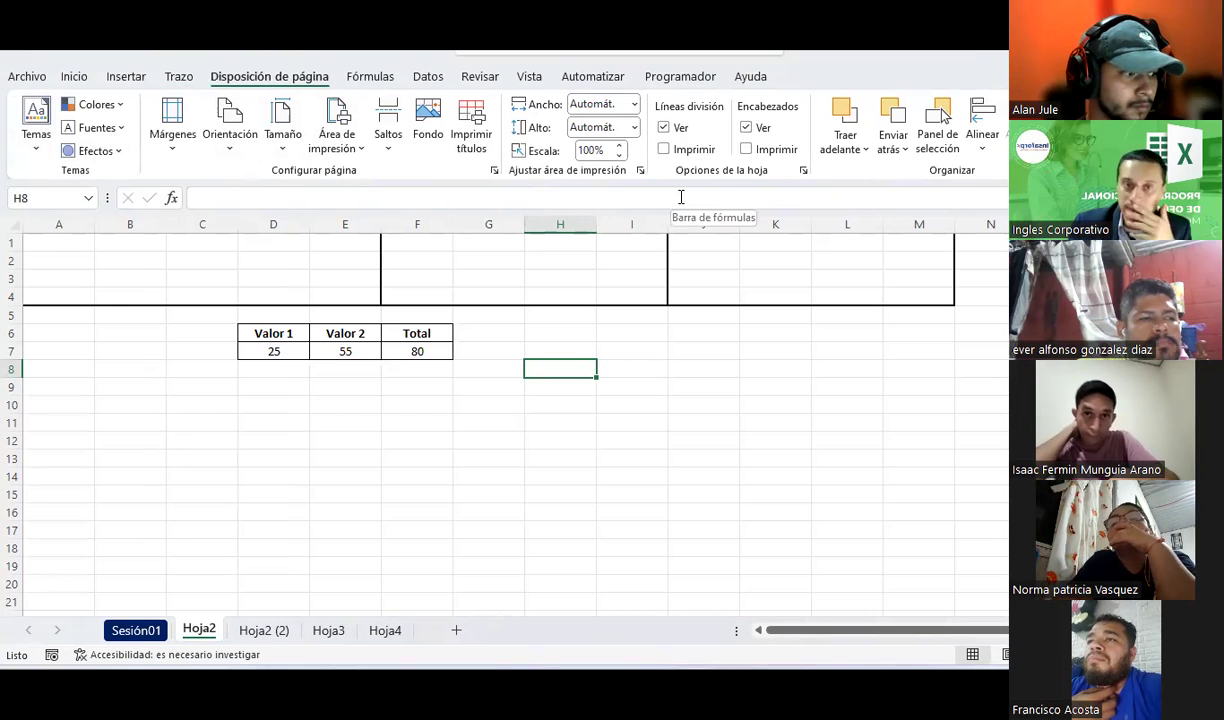
pyautogui.click(391, 78)
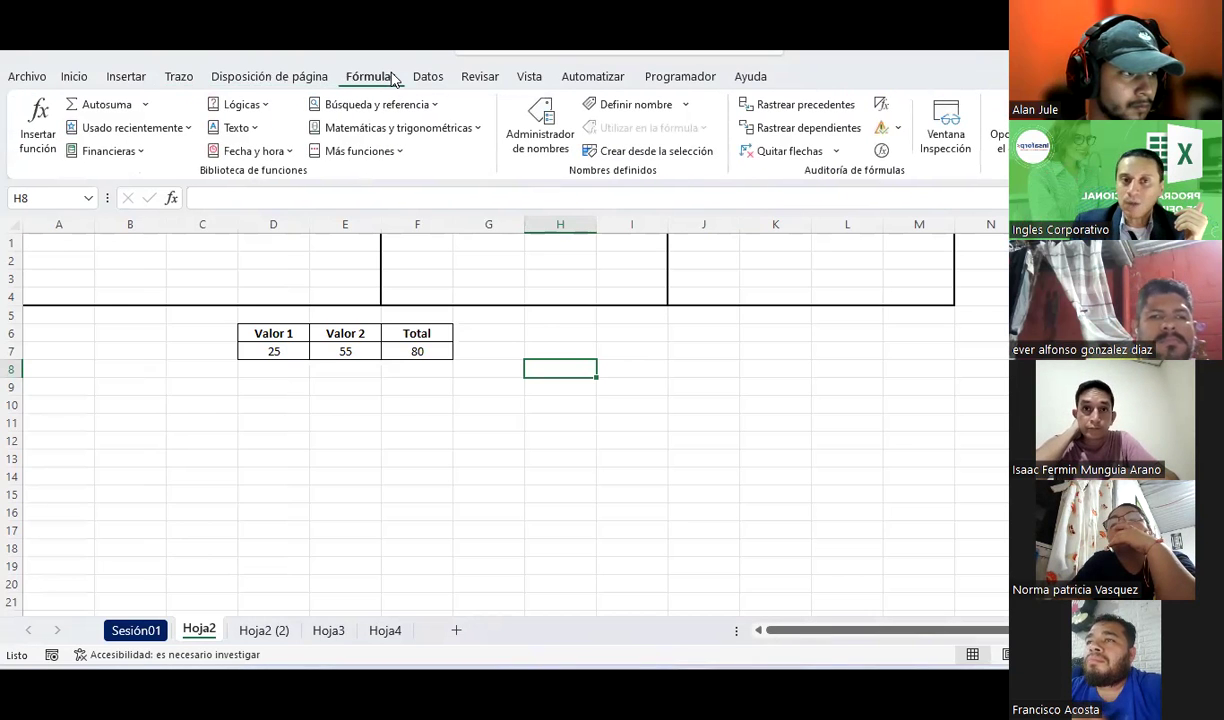
pyautogui.click(435, 78)
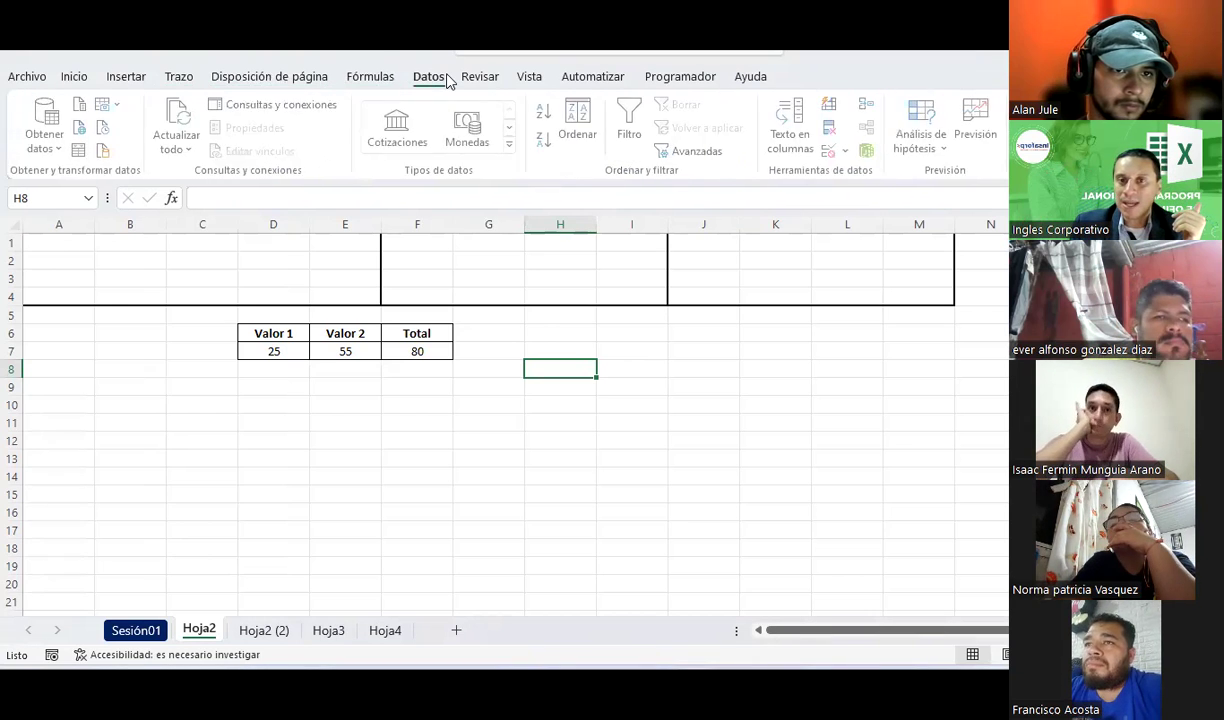
pyautogui.click(535, 84)
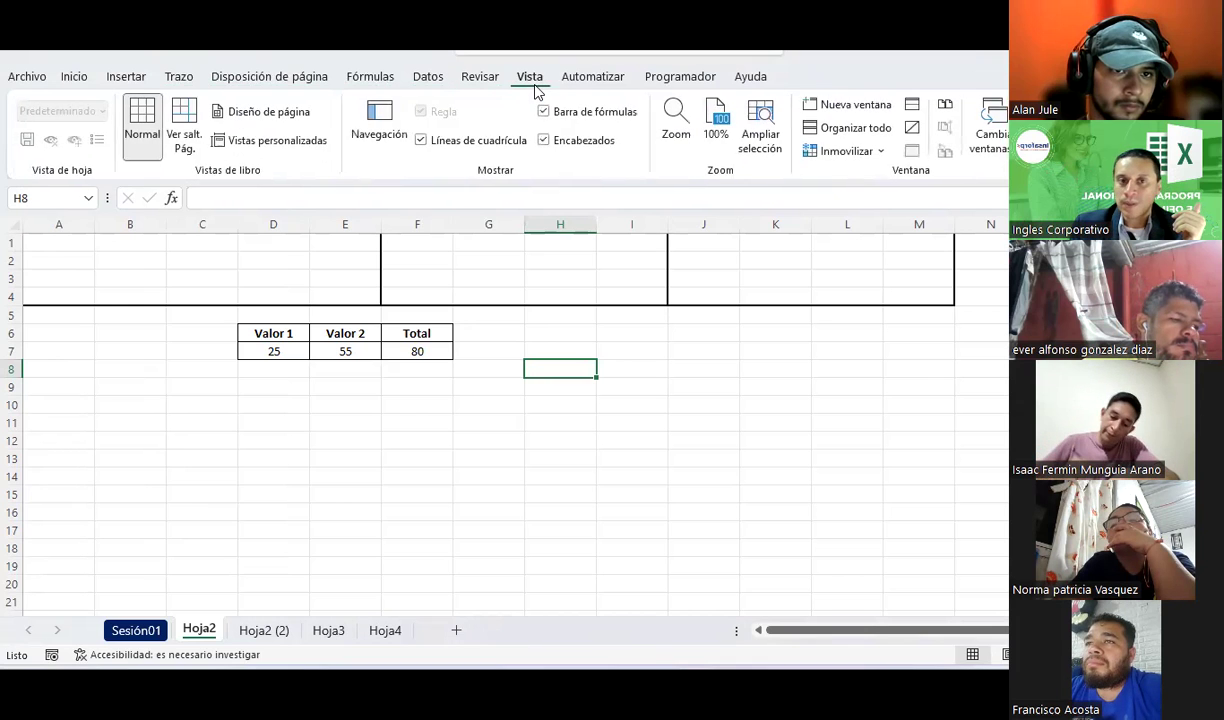
pyautogui.click(435, 82)
pyautogui.click(130, 80)
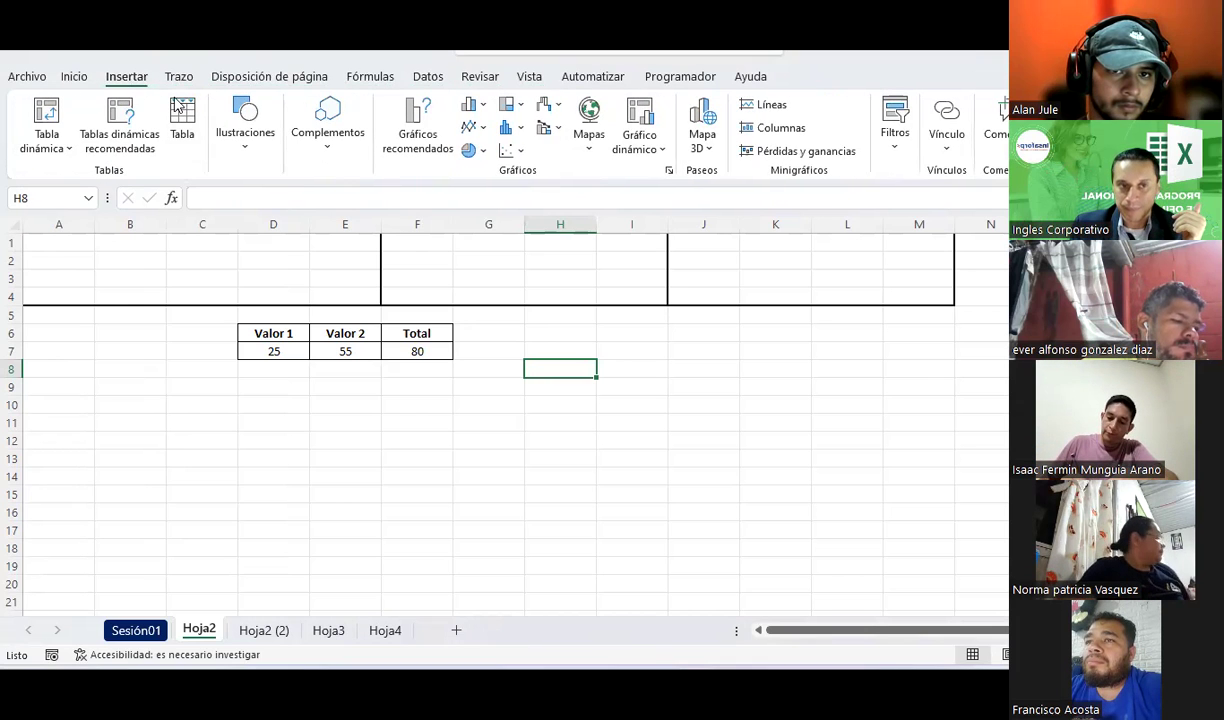
pyautogui.click(72, 80)
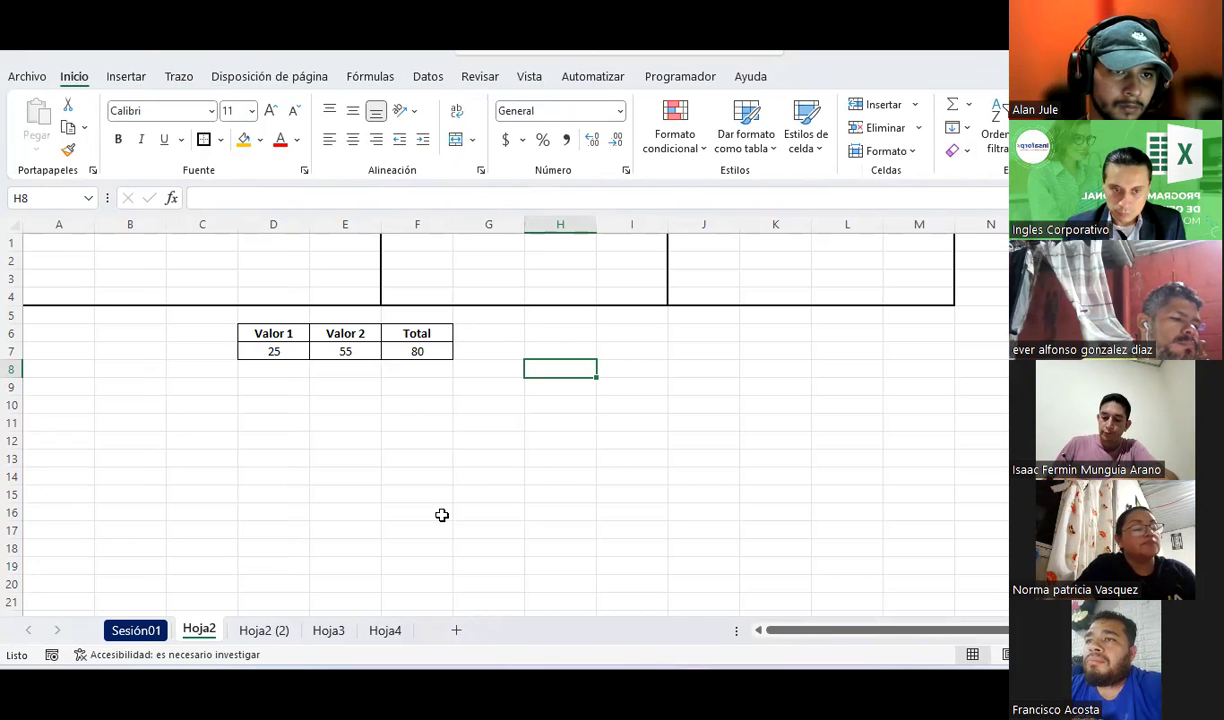
pyautogui.click(136, 632)
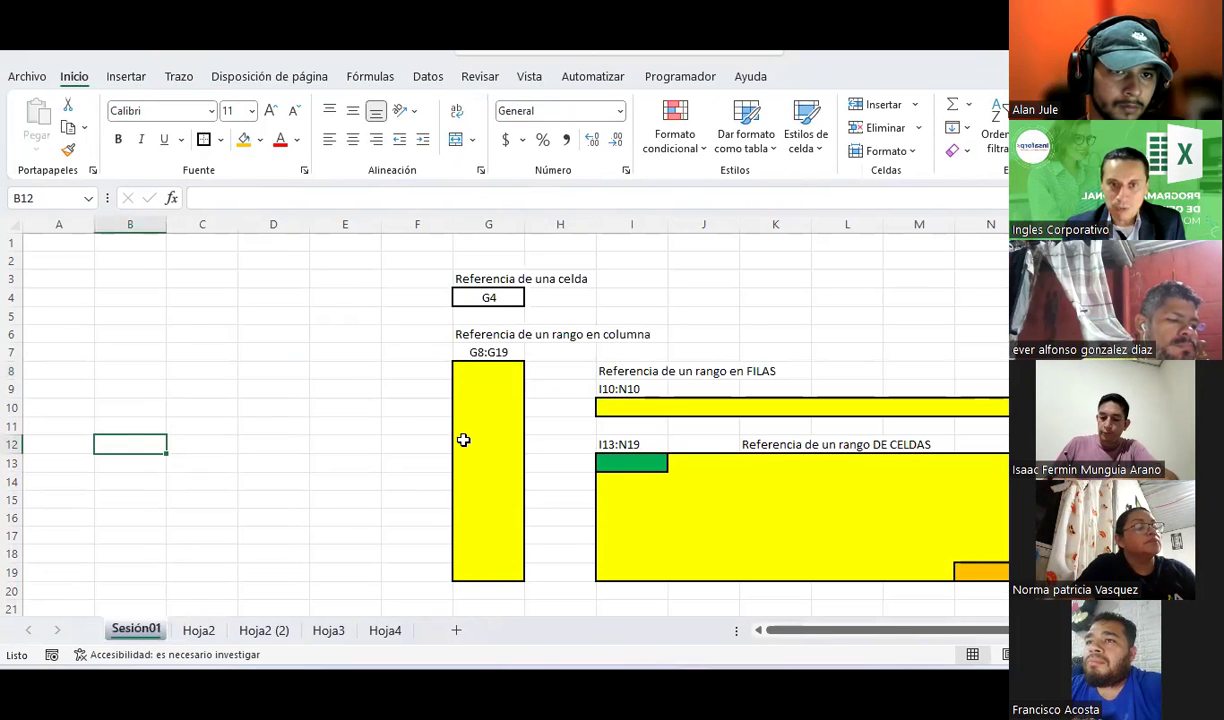
# - Apply Negrita, Cursiva and Subrayado to the 'Referencia de una celda' heading in G3
pyautogui.click(496, 276)
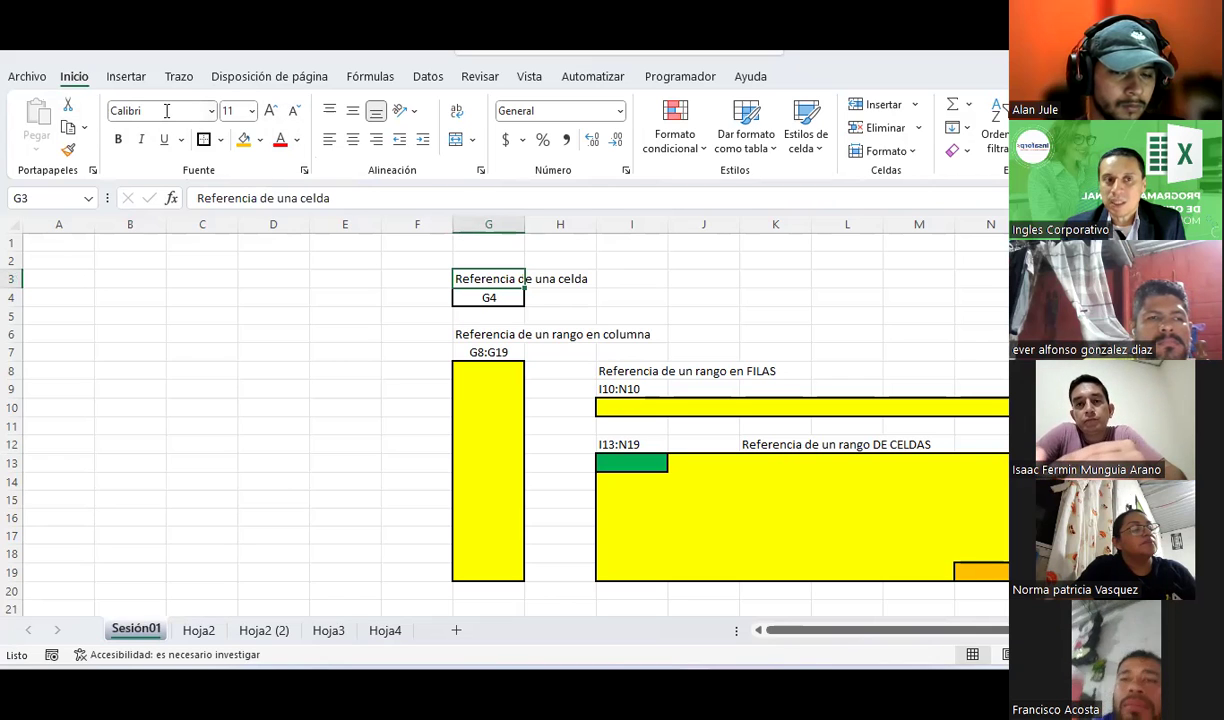
pyautogui.click(118, 139)
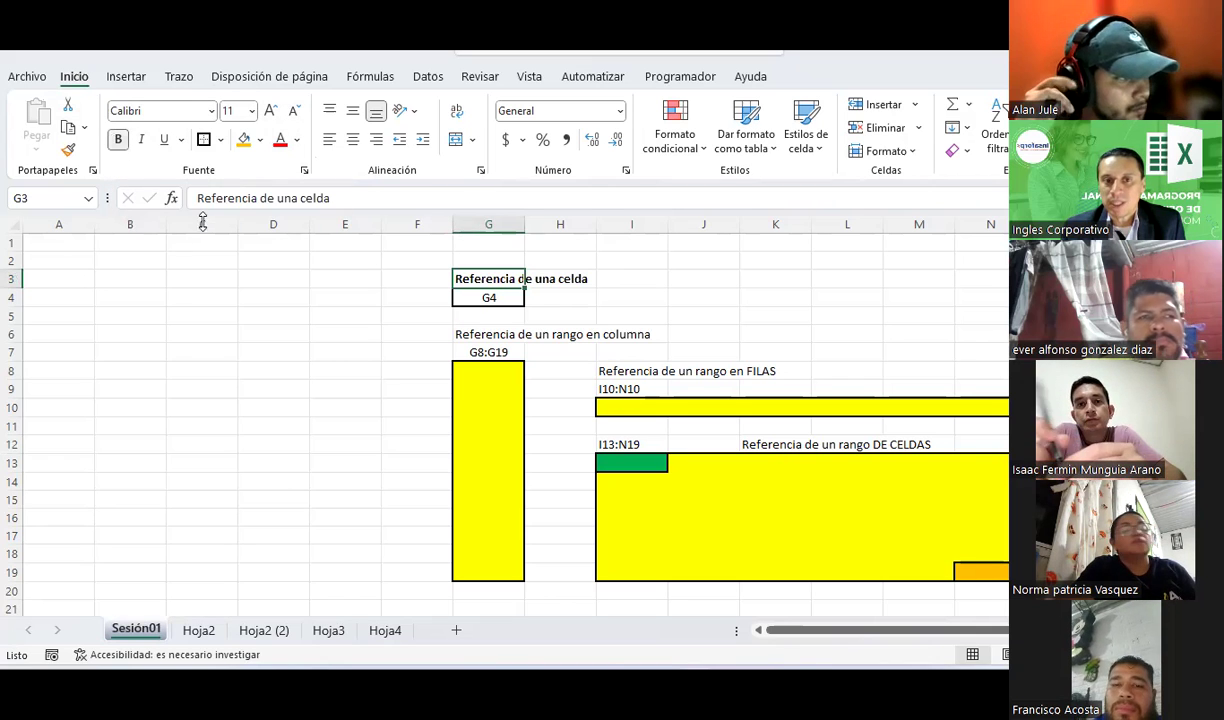
pyautogui.scroll(5, 482, 285)
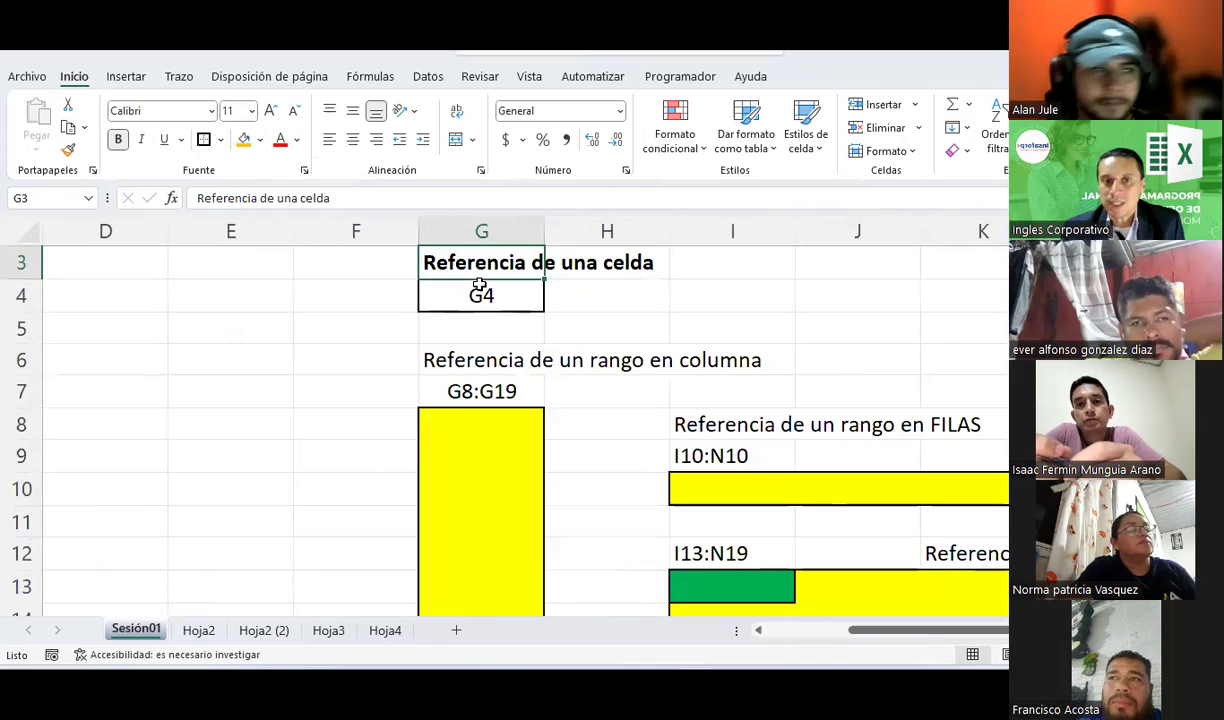
pyautogui.scroll(1, 482, 288)
pyautogui.click(672, 263)
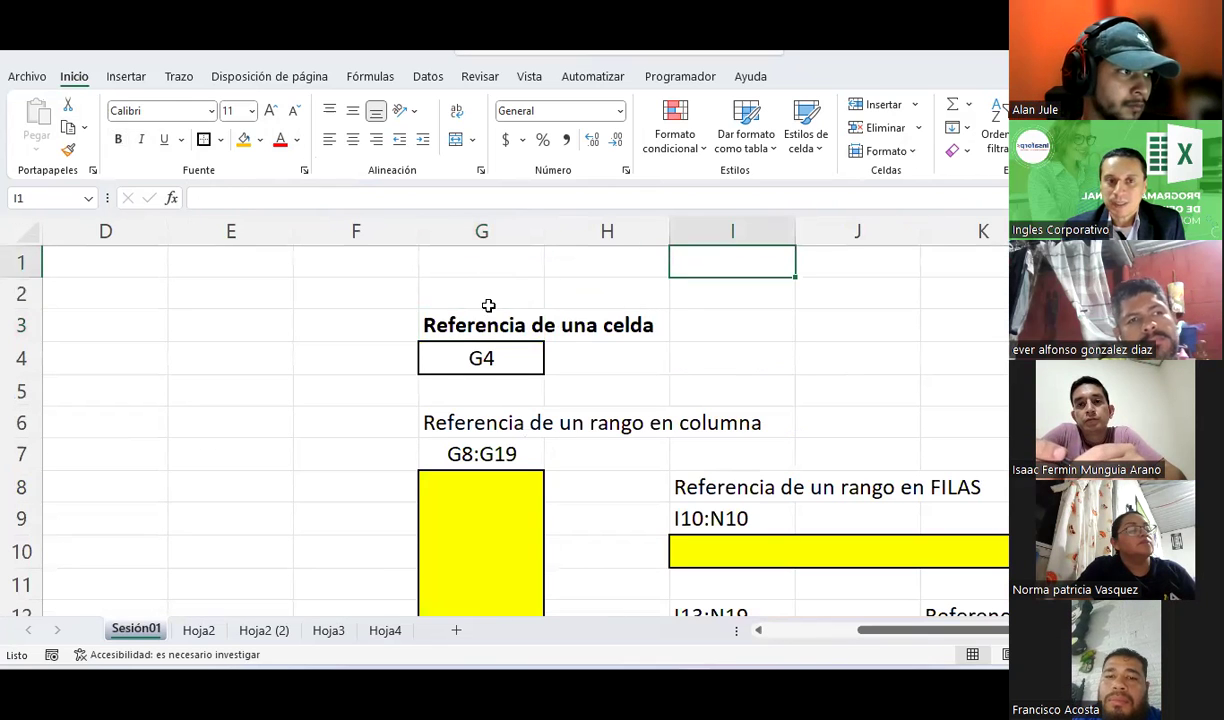
pyautogui.click(490, 322)
pyautogui.click(143, 139)
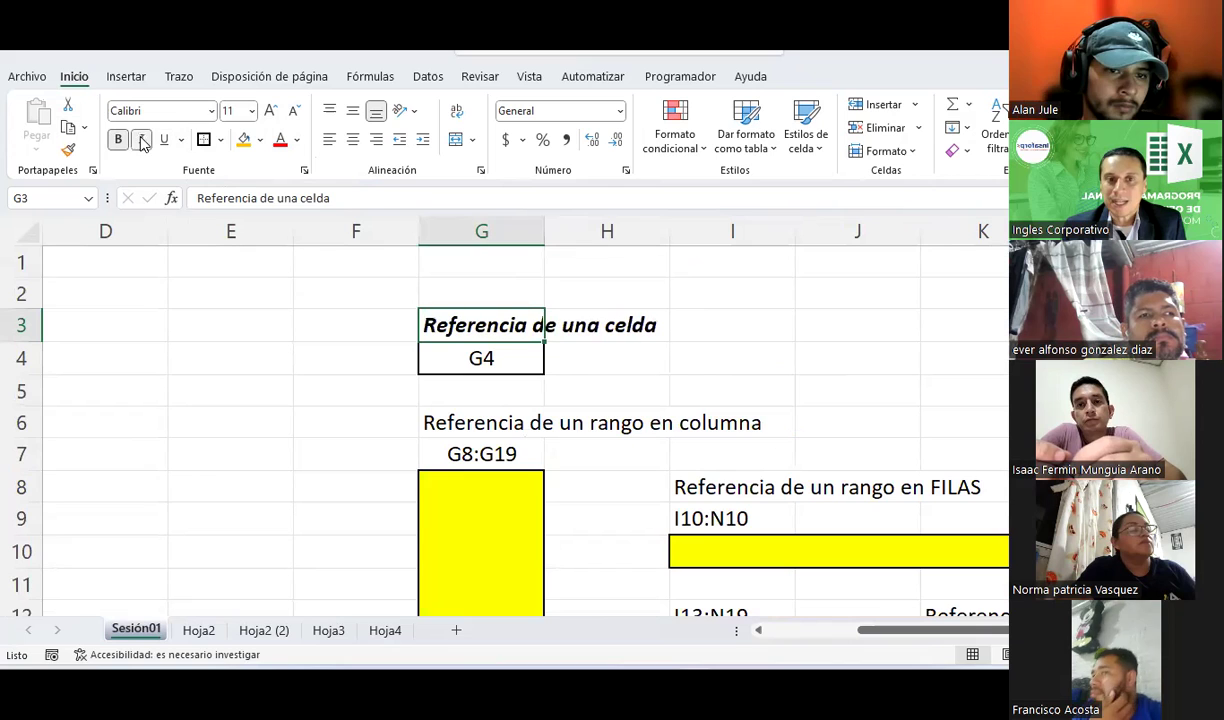
pyautogui.click(164, 139)
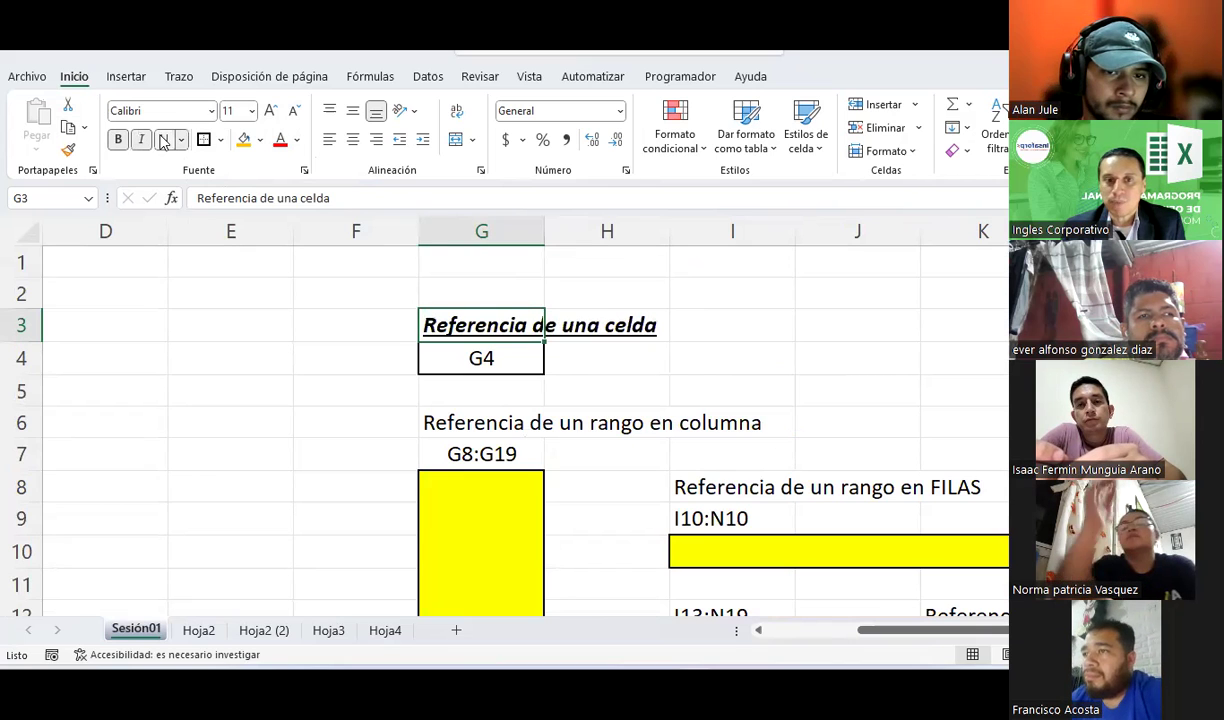
pyautogui.click(235, 232)
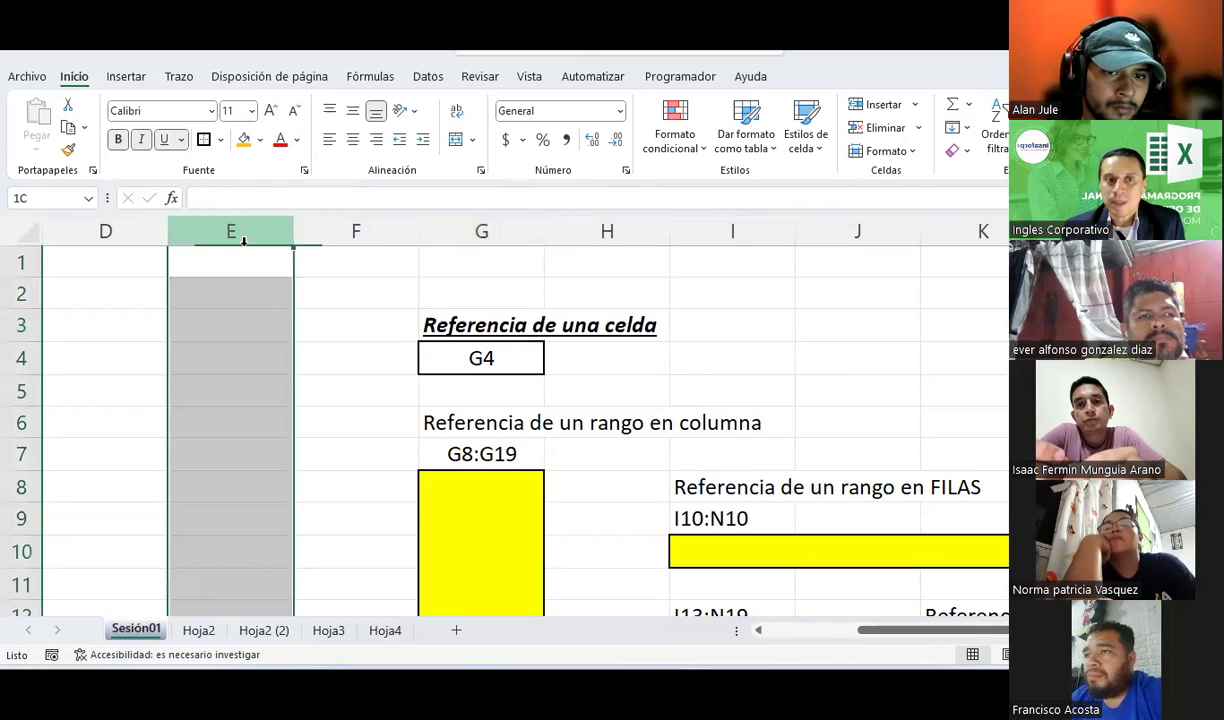
pyautogui.click(392, 328)
pyautogui.click(791, 327)
pyautogui.moveTo(791, 327); pyautogui.dragTo(981, 380)
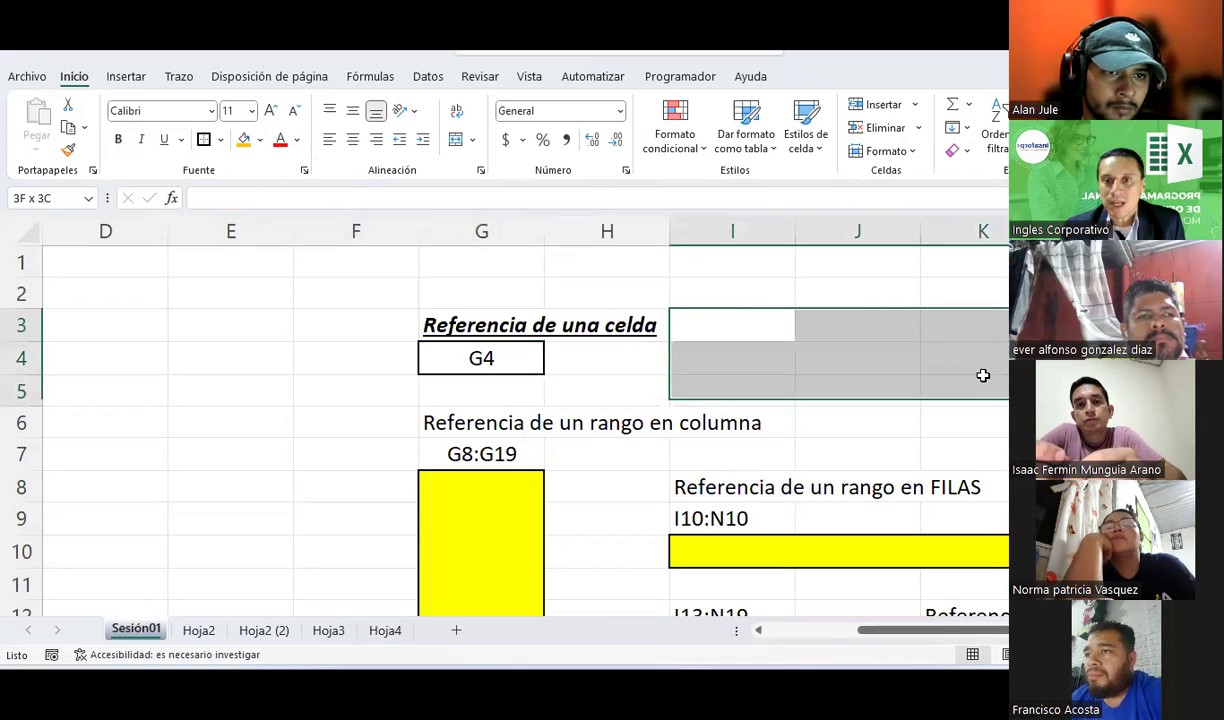
pyautogui.click(220, 139)
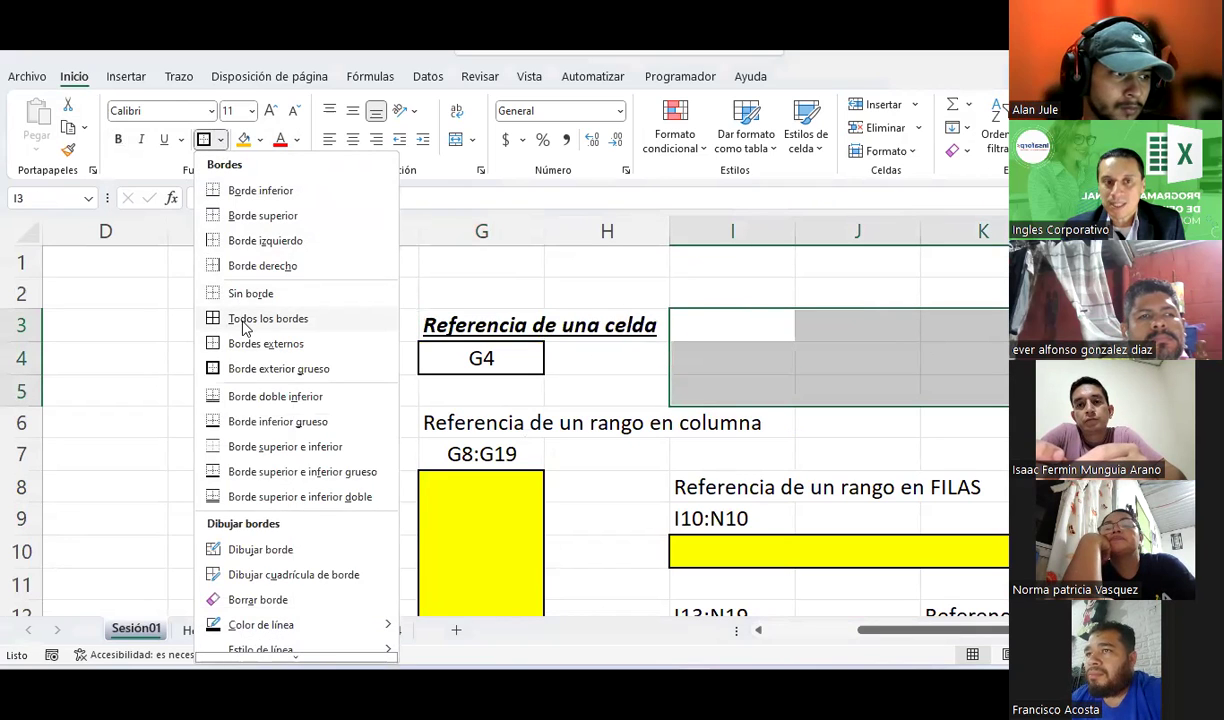
pyautogui.click(241, 319)
pyautogui.click(996, 392)
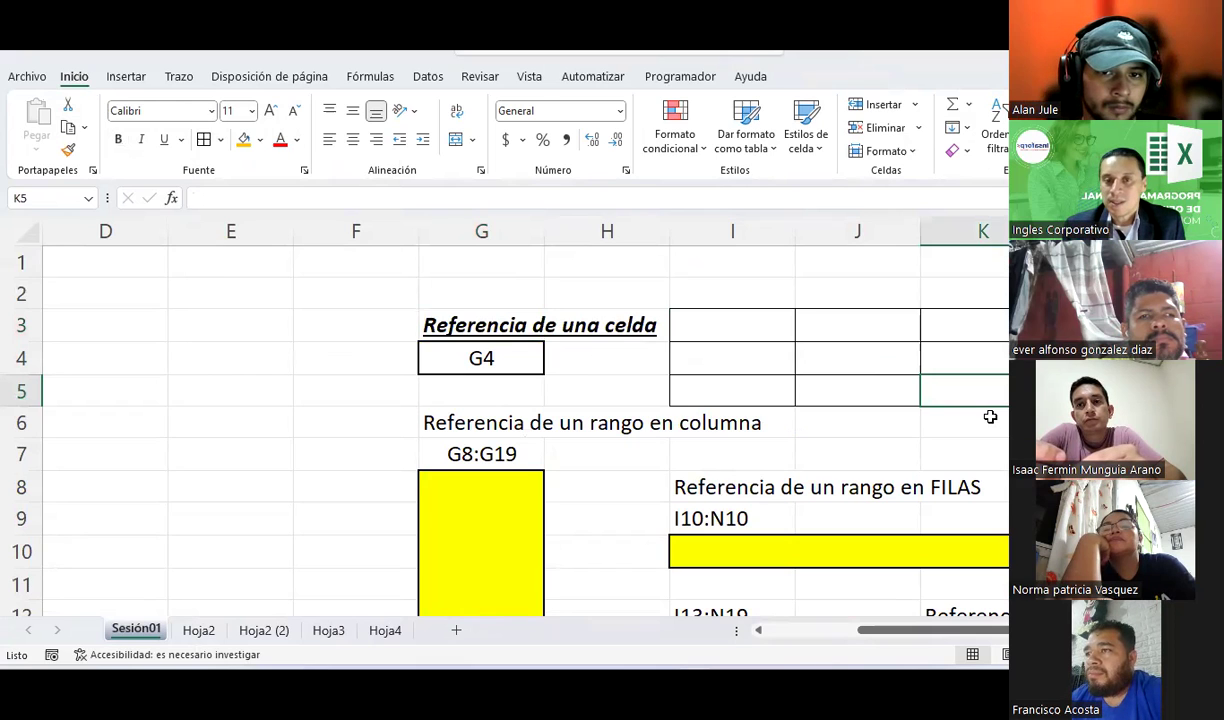
pyautogui.moveTo(745, 330); pyautogui.dragTo(965, 326)
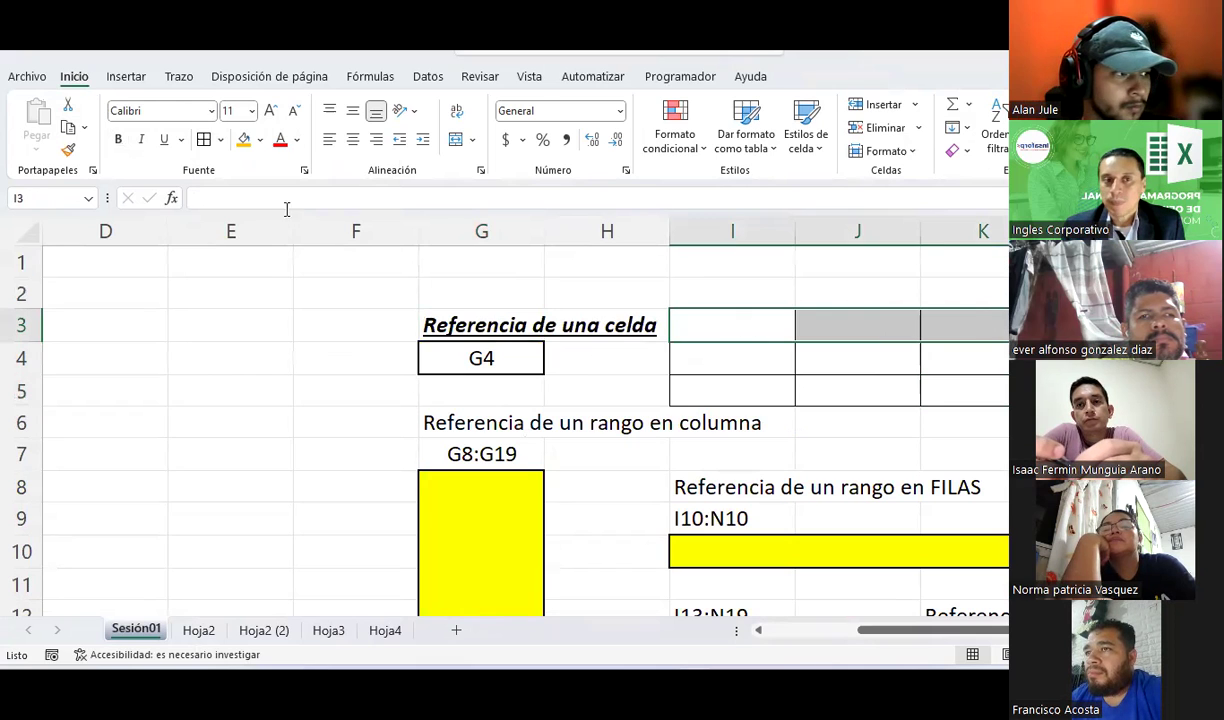
pyautogui.click(260, 146)
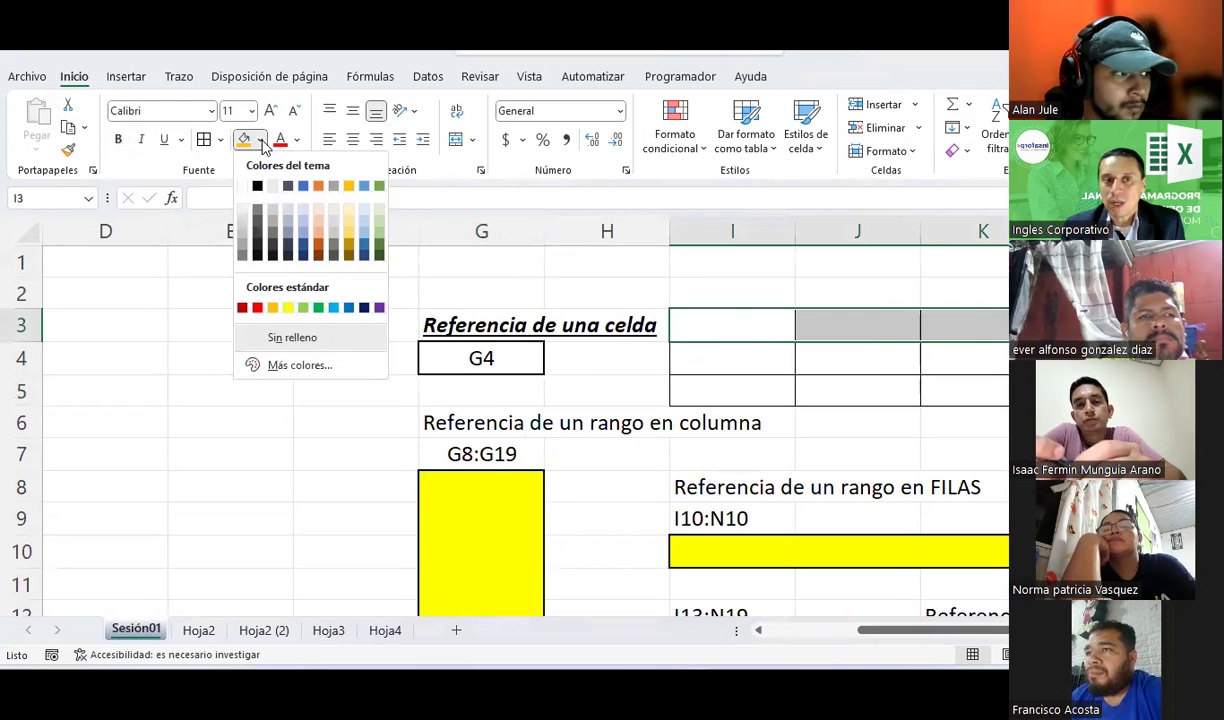
pyautogui.click(304, 303)
pyautogui.click(608, 280)
pyautogui.click(715, 322)
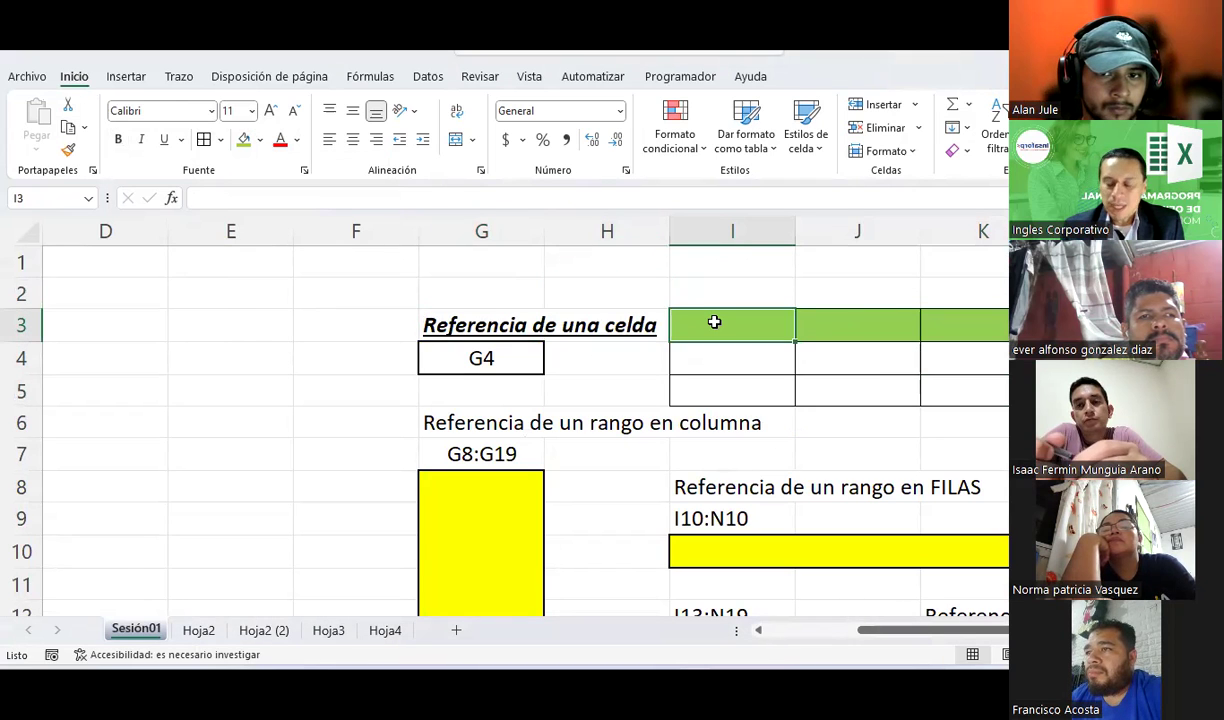
pyautogui.write('Fuen')
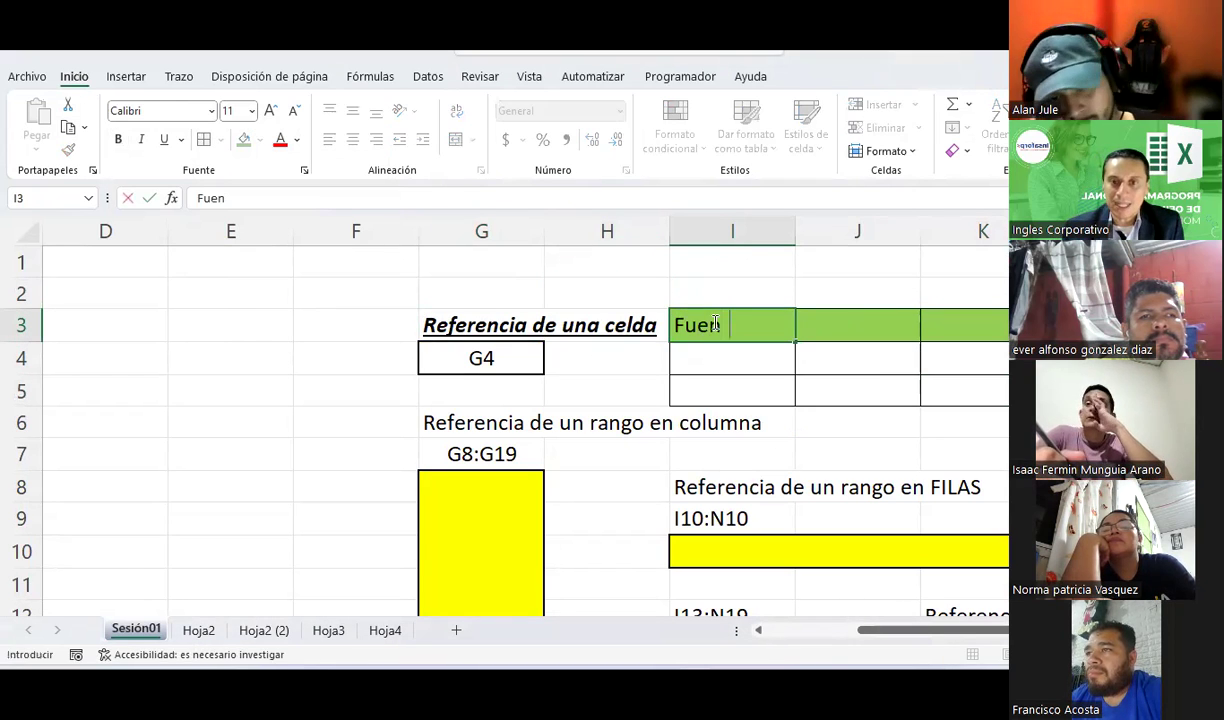
pyautogui.write('te')
pyautogui.press('Return')
pyautogui.click(715, 322)
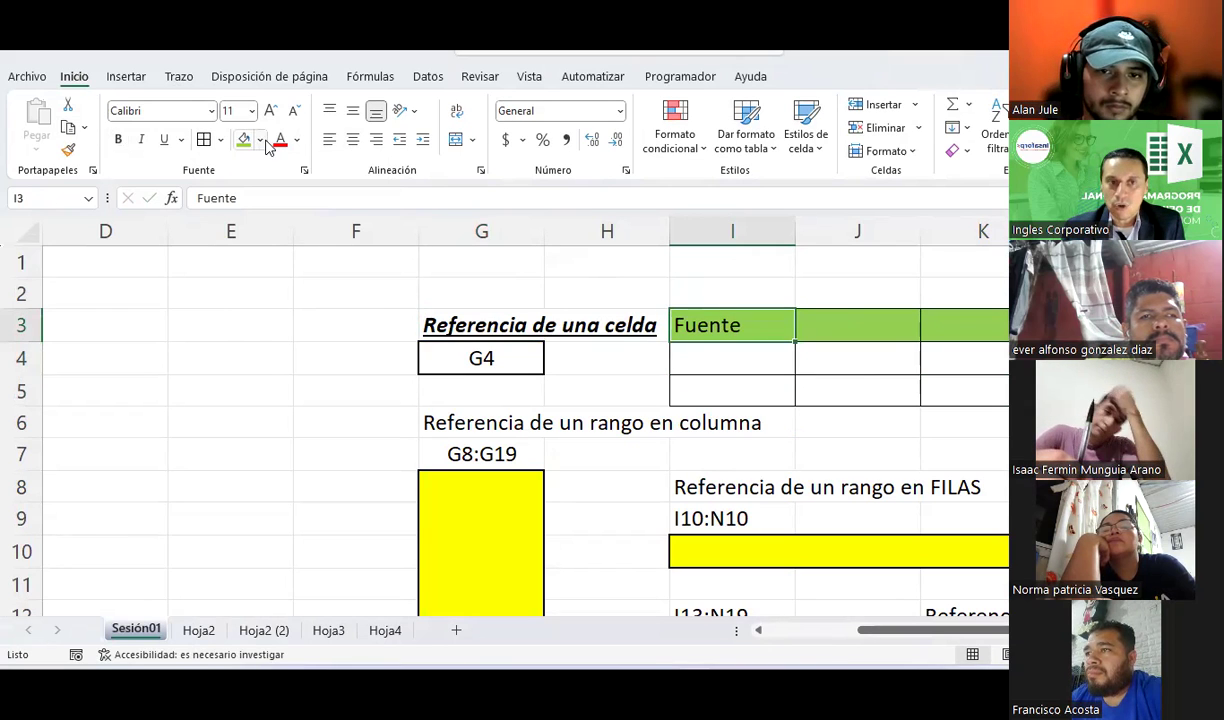
pyautogui.click(299, 140)
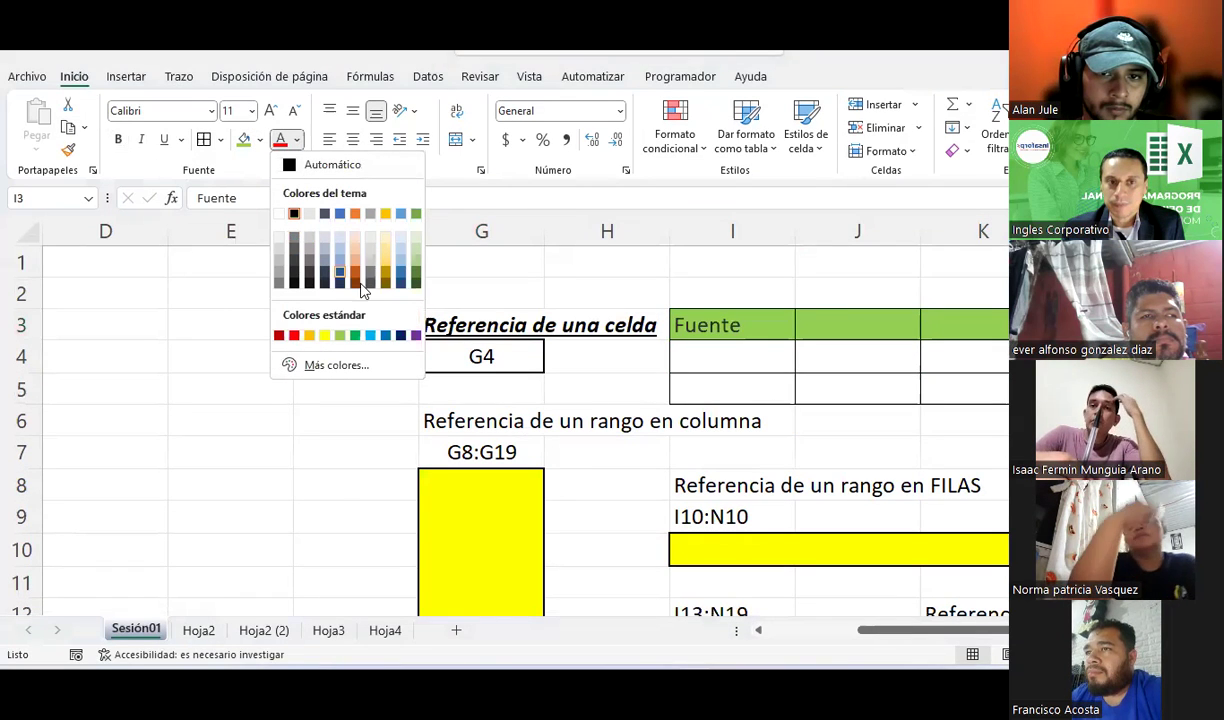
pyautogui.click(740, 340)
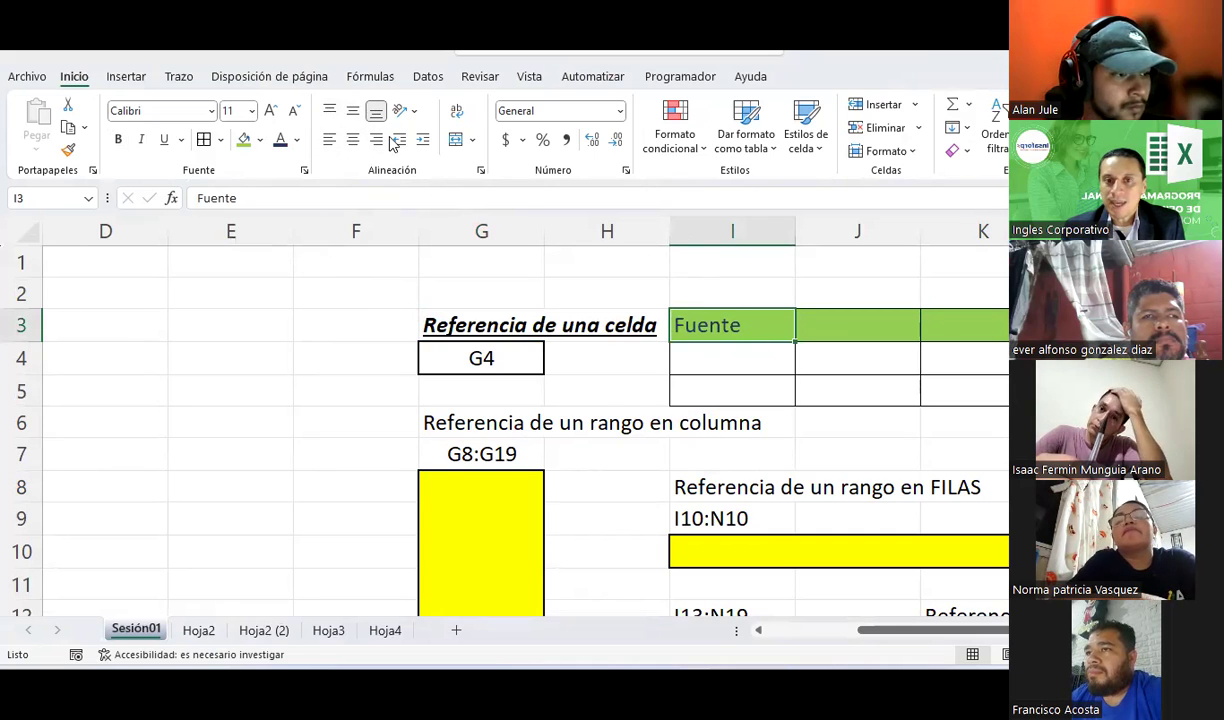
# - Centre the Fuente heading horizontally and vertically, and widen column G
pyautogui.click(353, 139)
pyautogui.click(352, 116)
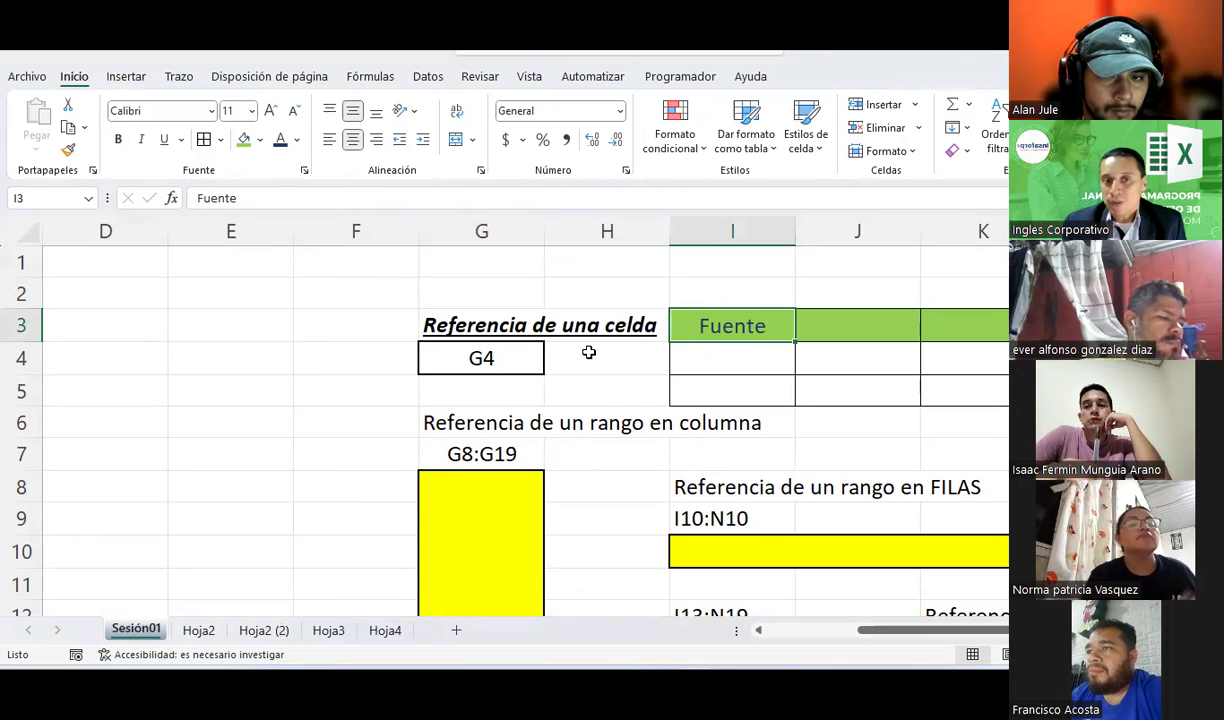
pyautogui.click(527, 322)
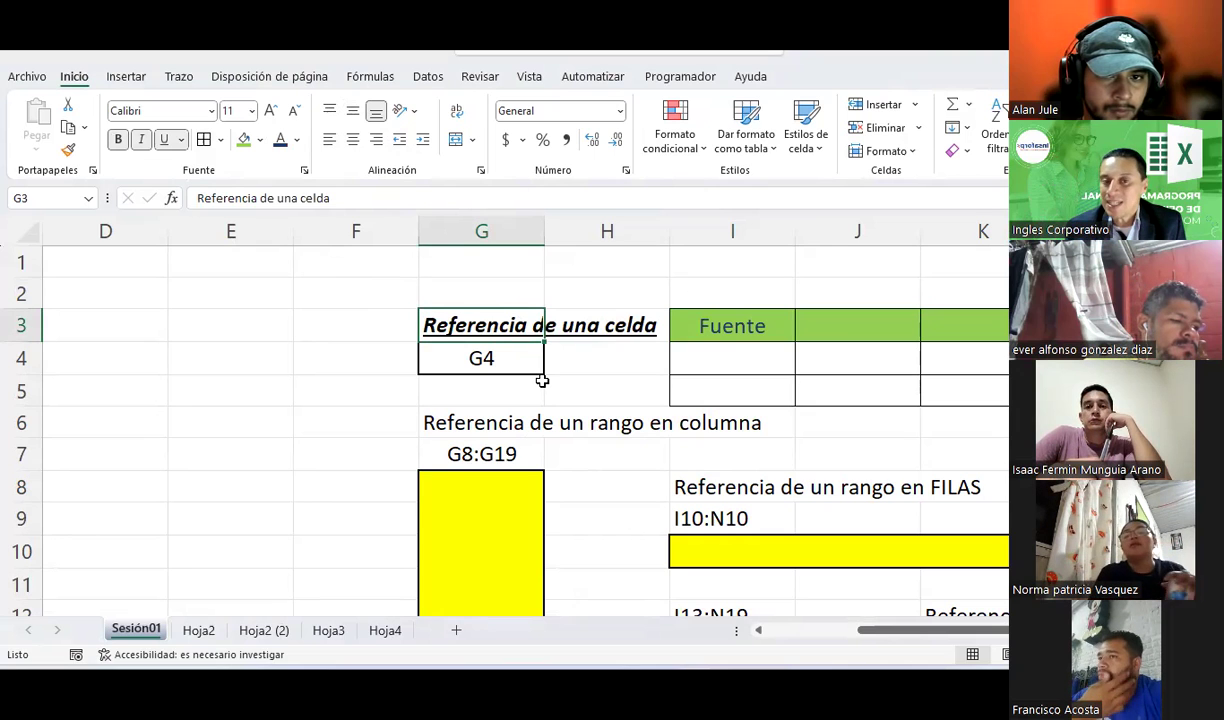
pyautogui.moveTo(545, 230); pyautogui.dragTo(715, 240)
# - Insert a blank column at column I, before the Fuente table
pyautogui.rightClick(869, 230)
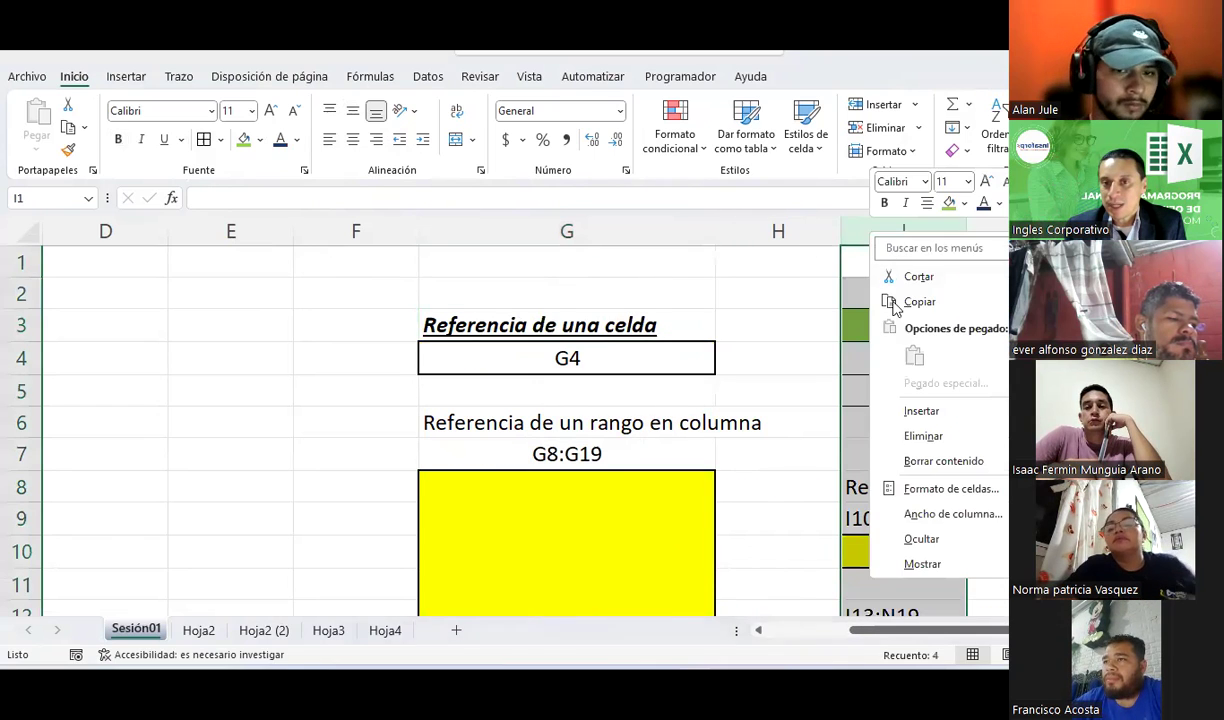
pyautogui.click(944, 418)
pyautogui.click(820, 383)
# - Centre the title and G4 (G3:G4) horizontally and vertically
pyautogui.moveTo(600, 325); pyautogui.dragTo(610, 348)
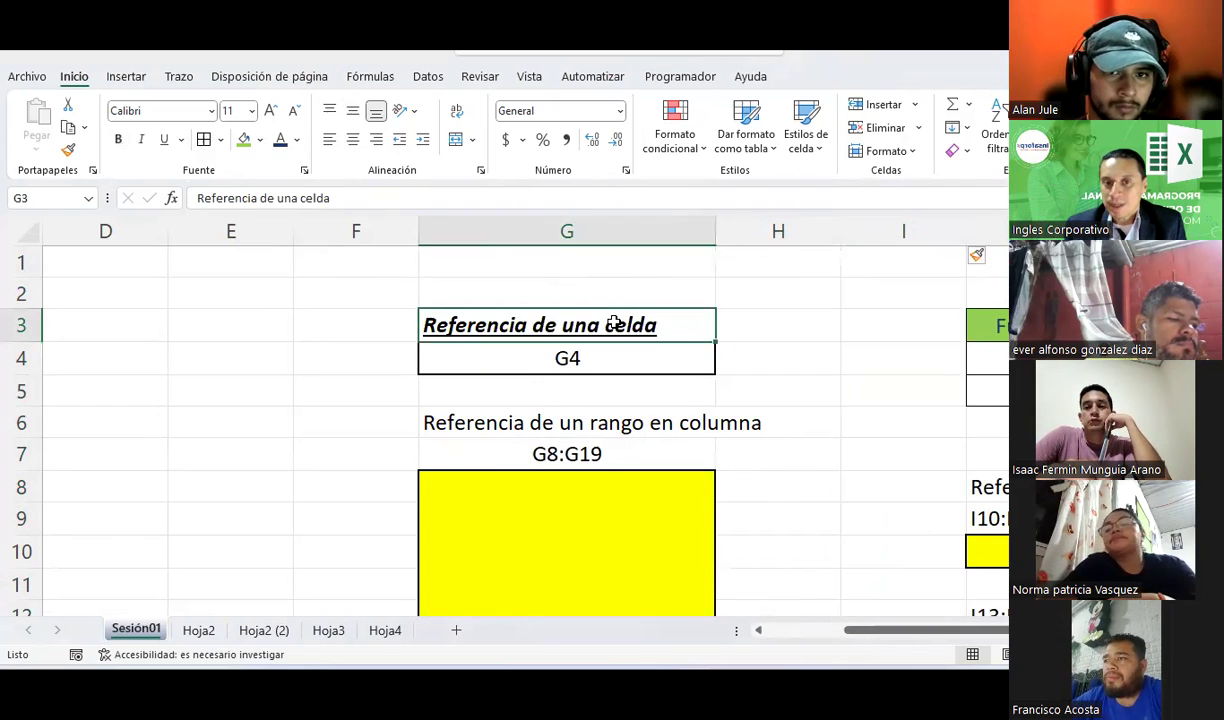
pyautogui.click(355, 140)
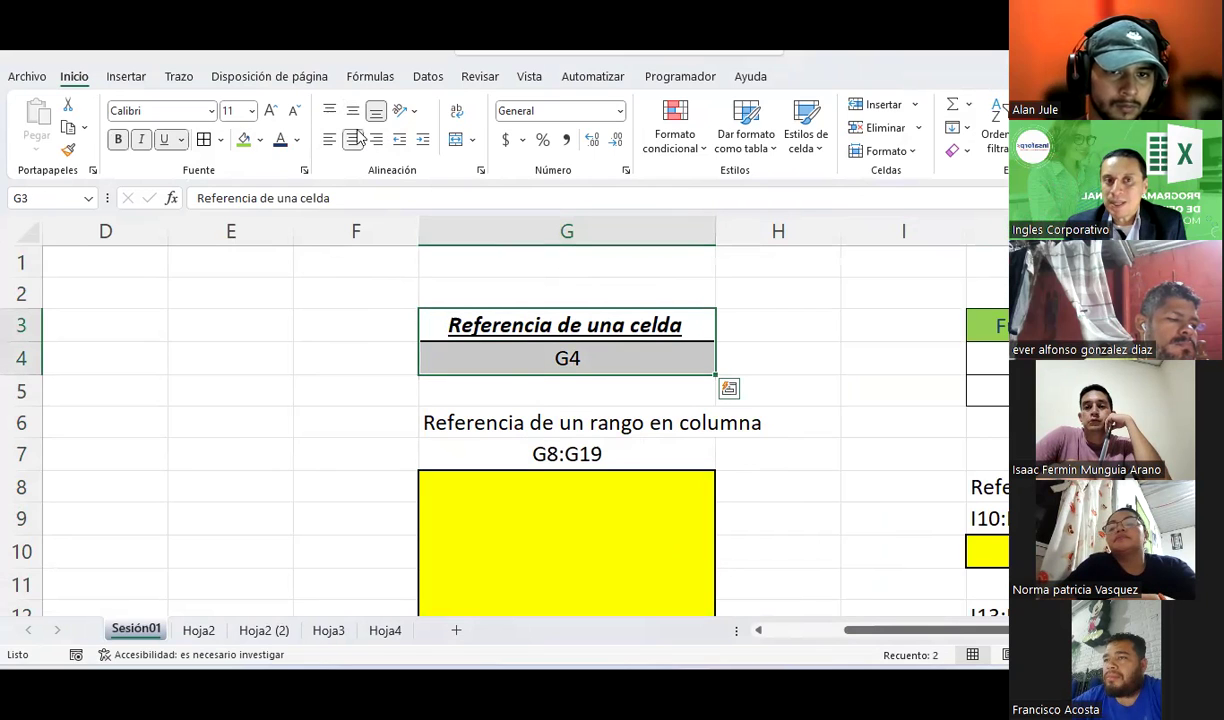
pyautogui.click(353, 113)
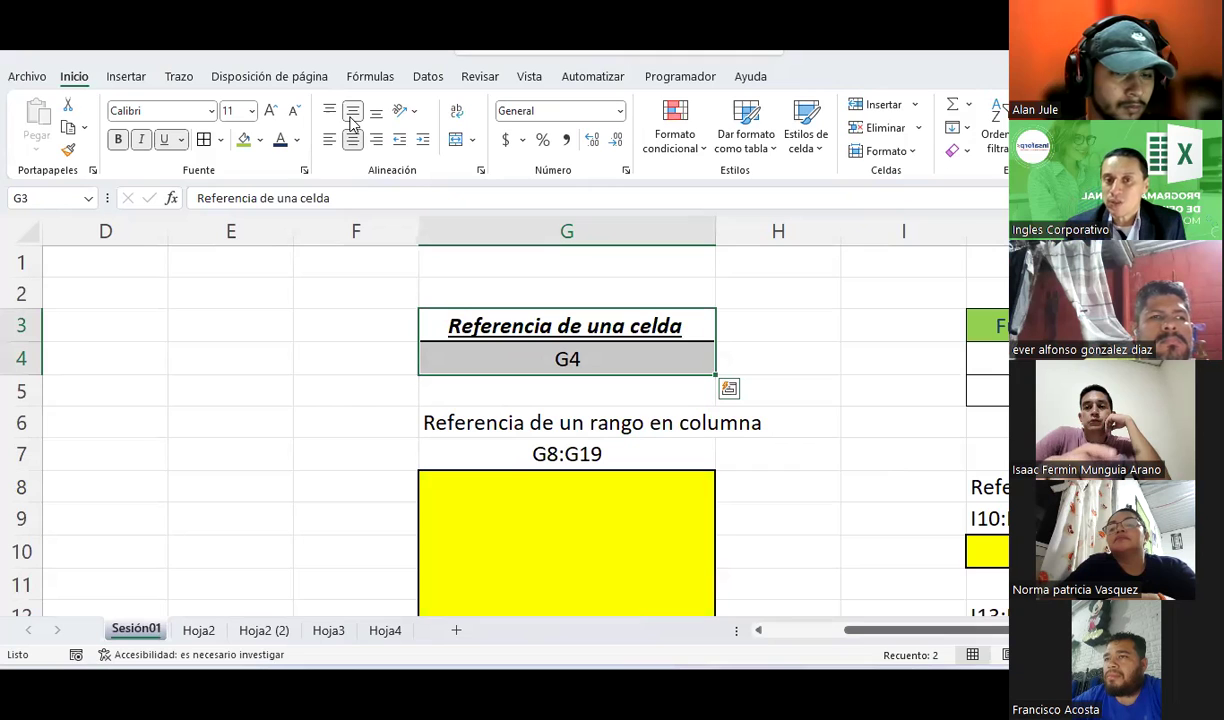
pyautogui.click(766, 329)
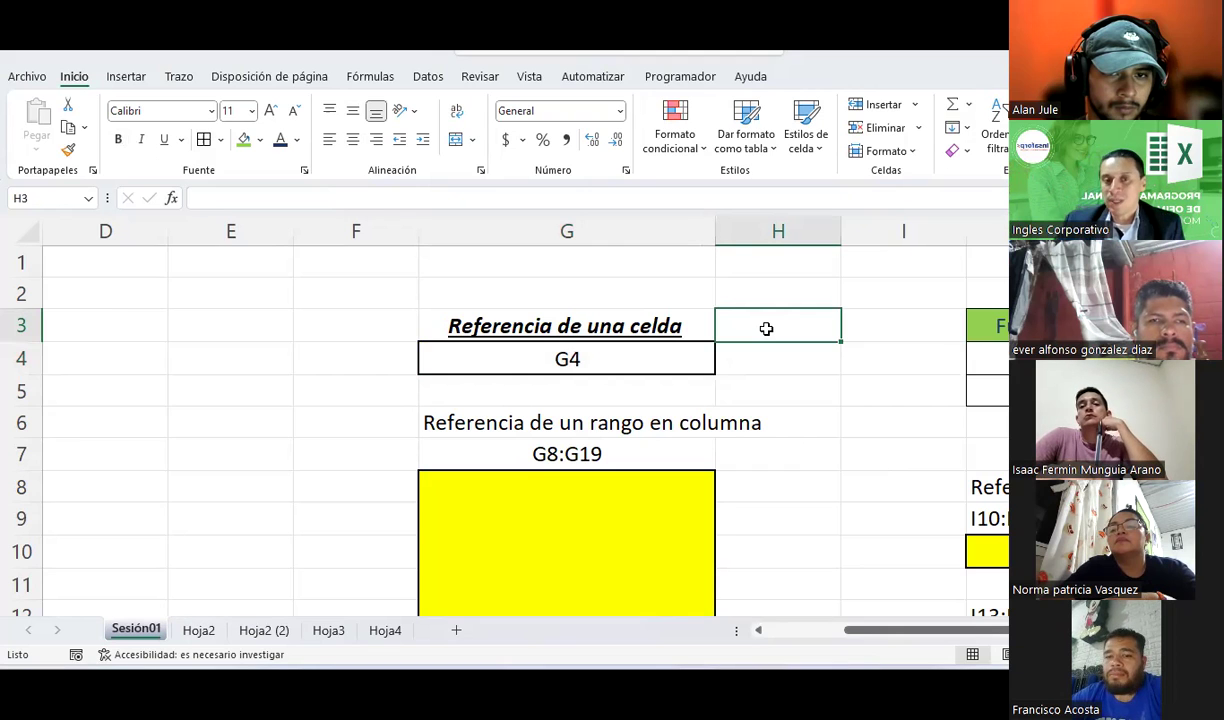
pyautogui.click(762, 289)
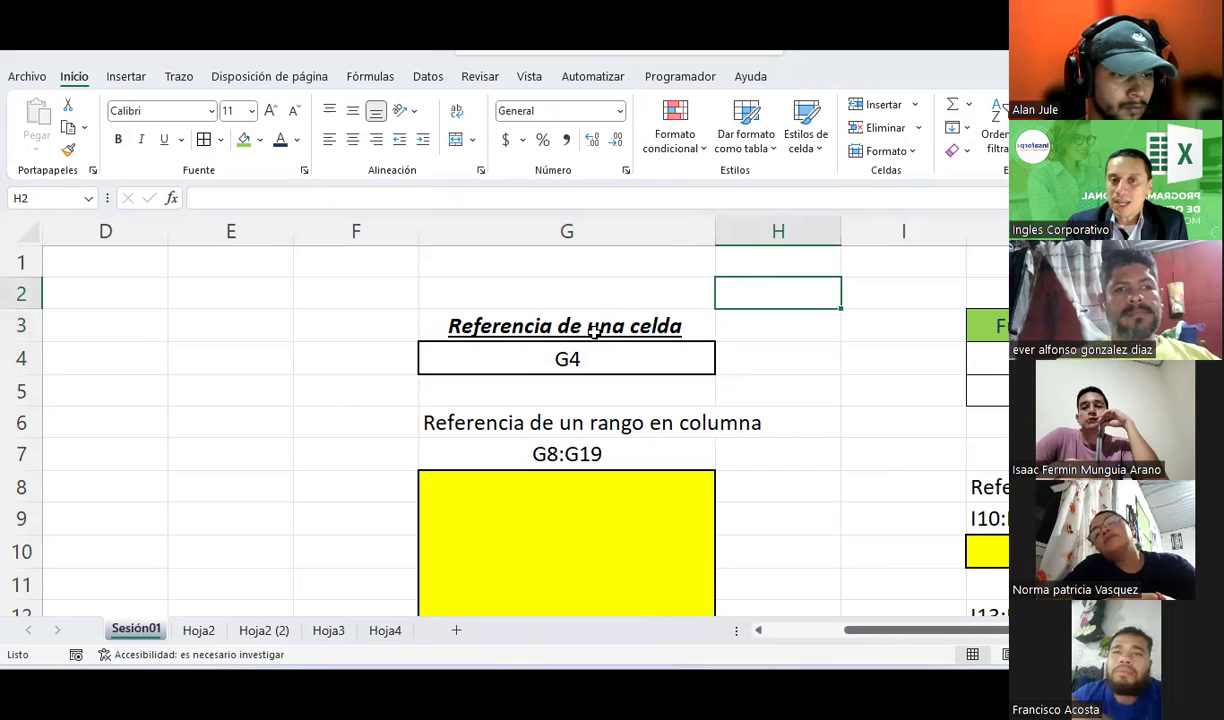
pyautogui.click(178, 76)
# - Draw a double-headed black ink arrow in column F beside the title
pyautogui.click(168, 120)
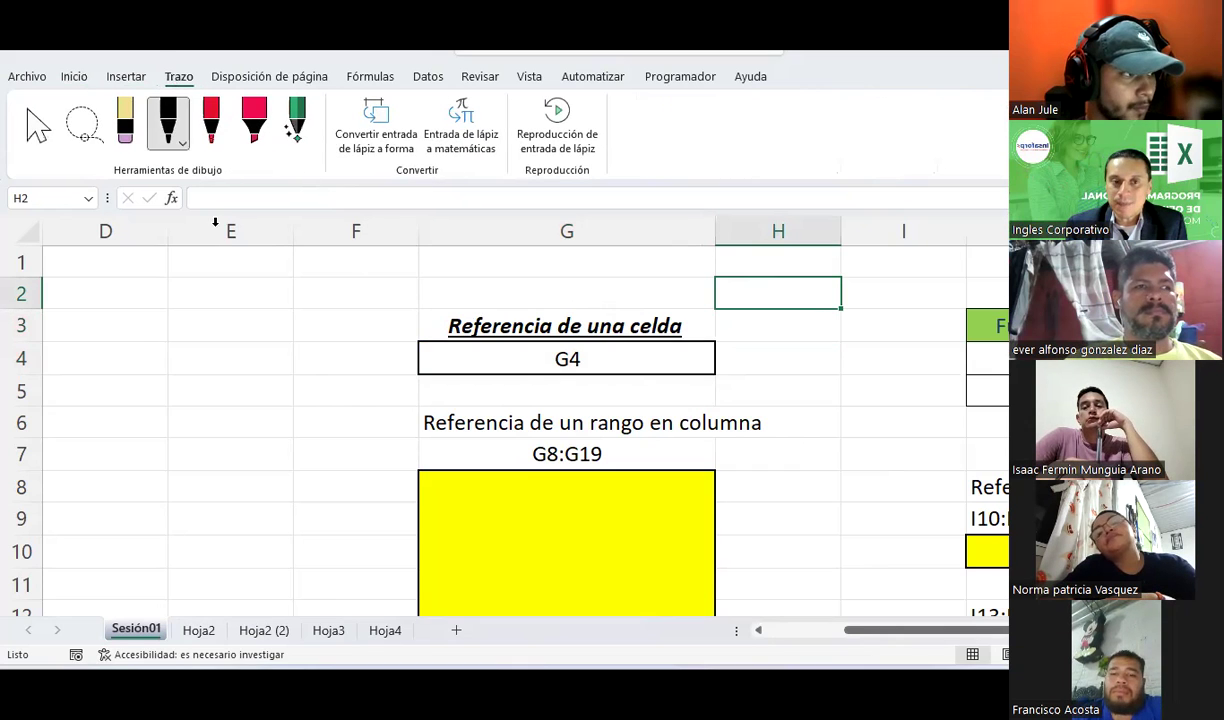
pyautogui.click(388, 311)
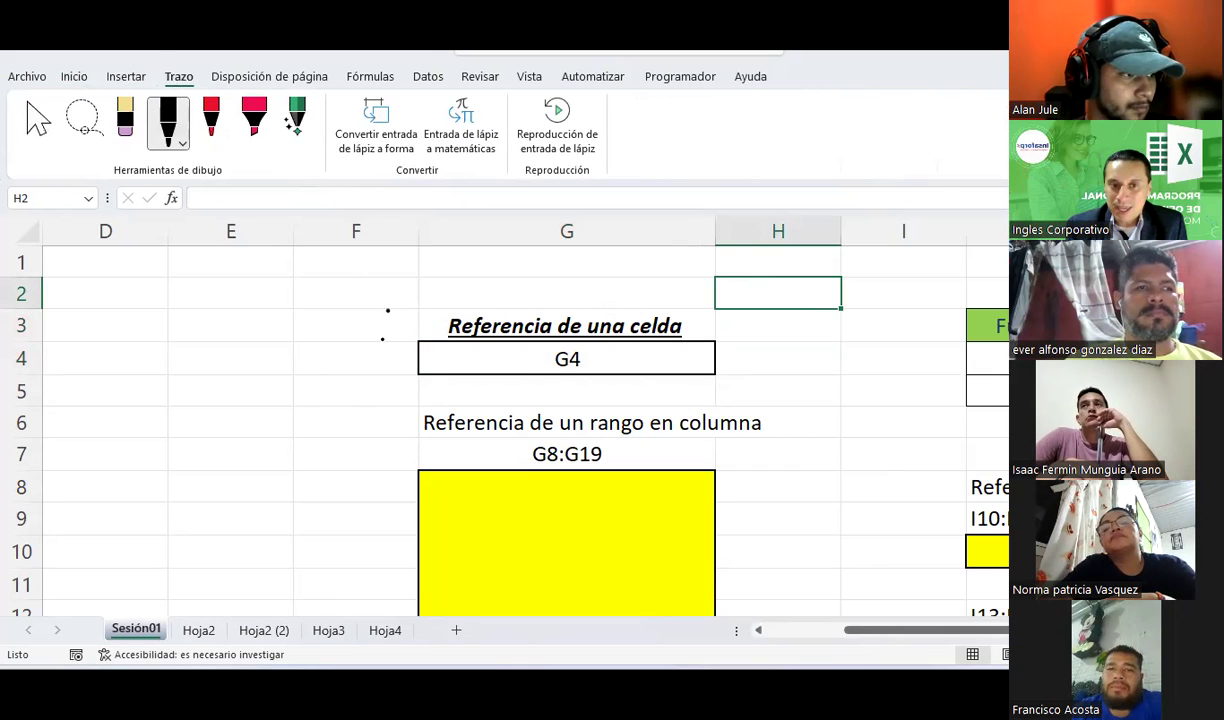
pyautogui.moveTo(384, 366); pyautogui.dragTo(378, 377)
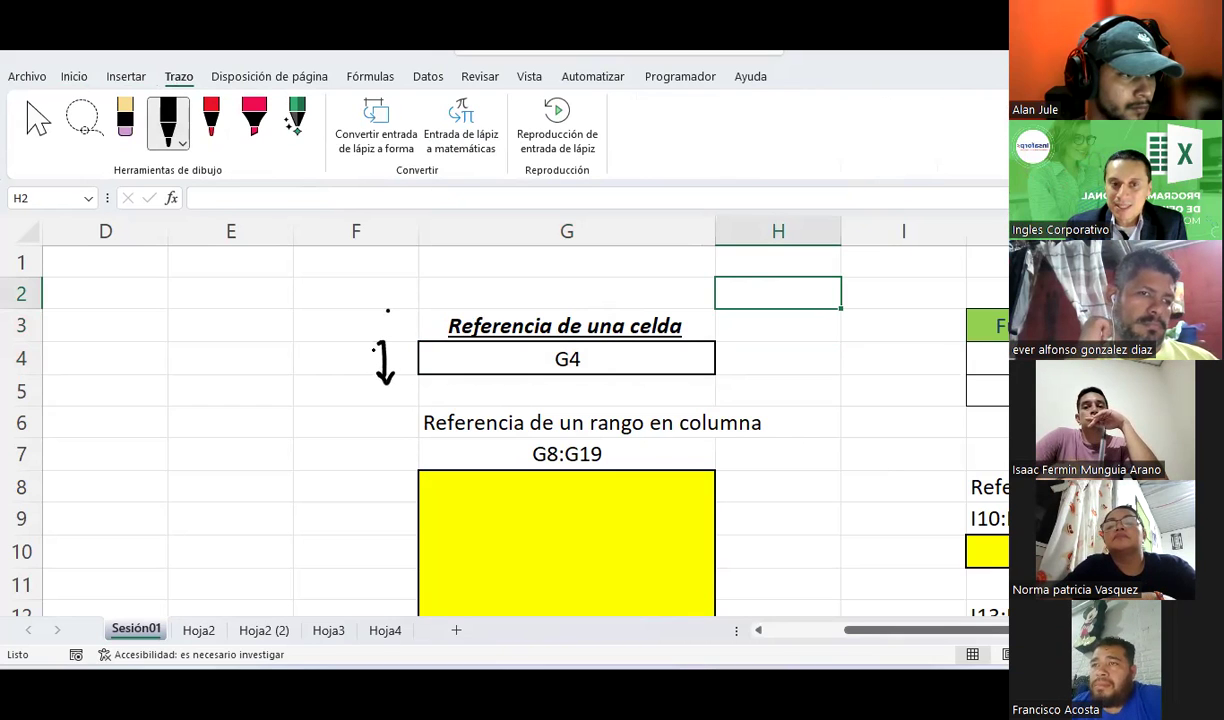
pyautogui.moveTo(381, 343); pyautogui.dragTo(392, 352)
# - Turn on Ajustar texto for the G3 title and narrow column G
pyautogui.click(70, 82)
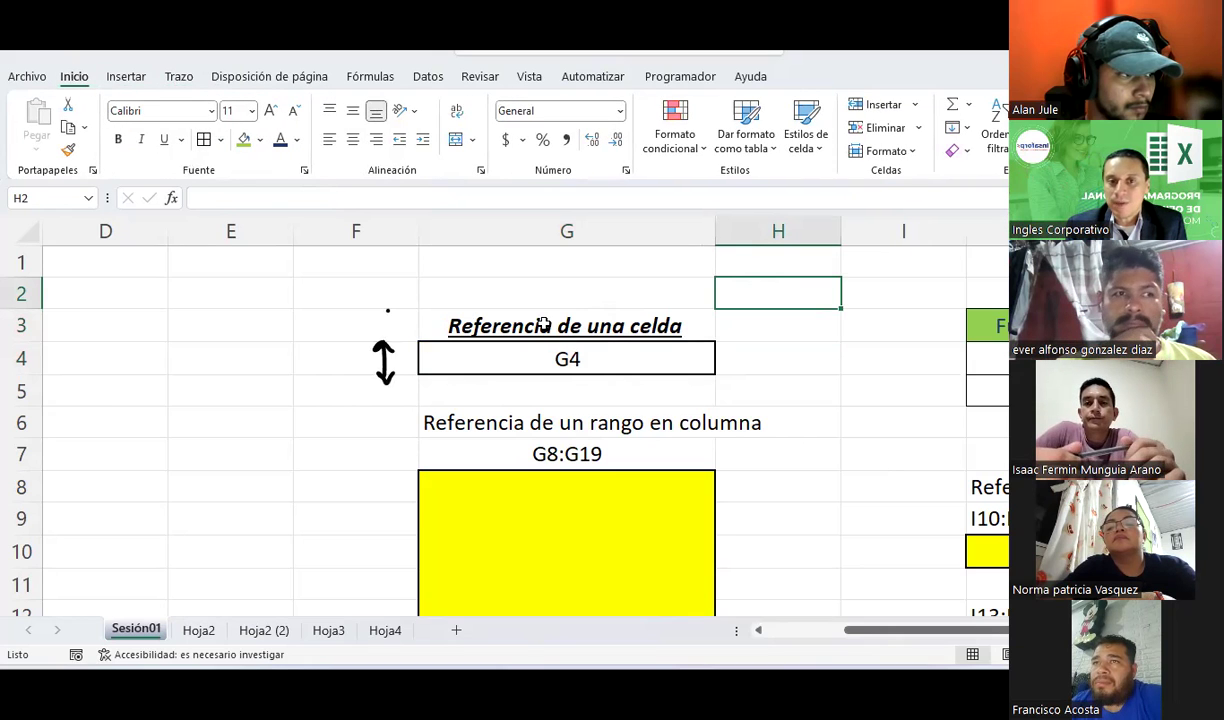
pyautogui.click(489, 316)
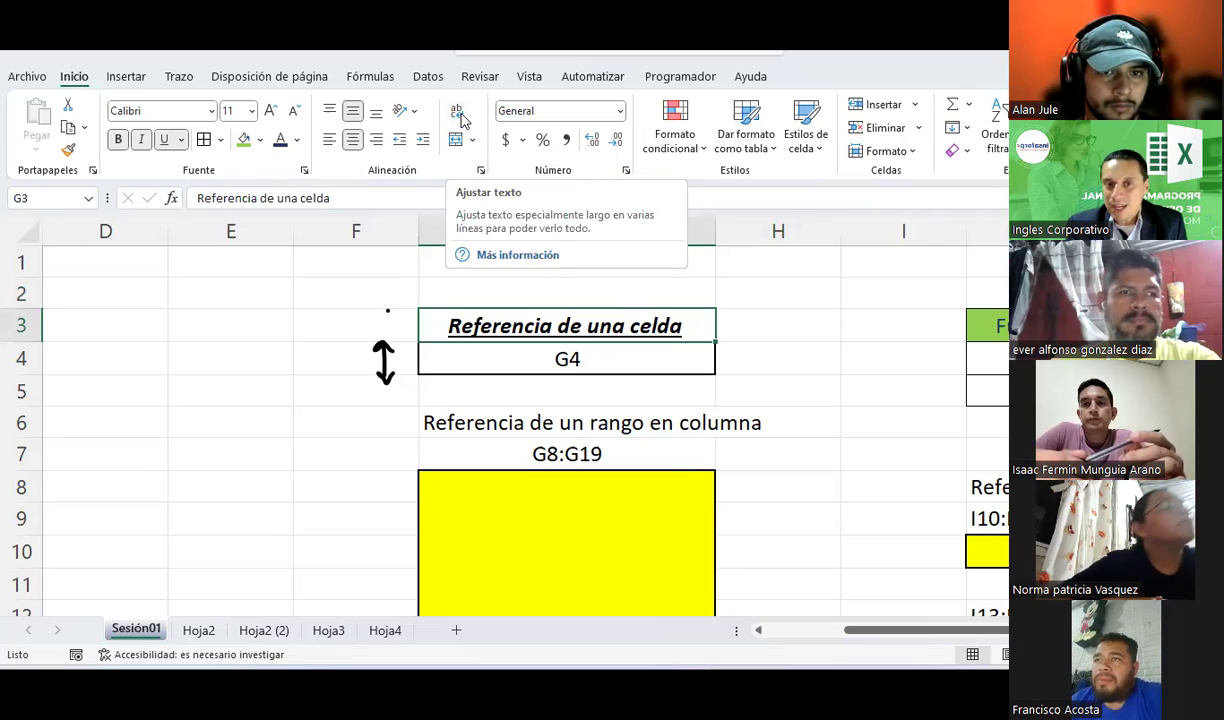
pyautogui.click(455, 114)
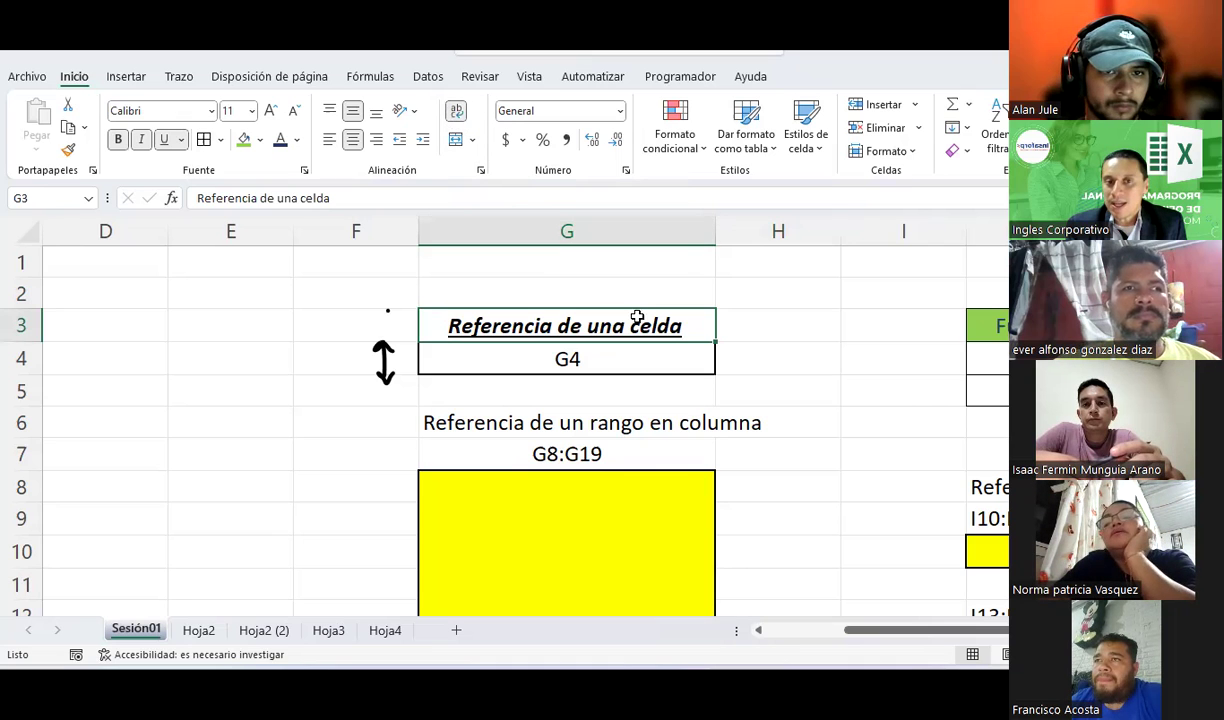
pyautogui.moveTo(715, 232)
pyautogui.mouseDown()
pyautogui.moveTo(517, 227)
pyautogui.moveTo(538, 227)
pyautogui.mouseUp()
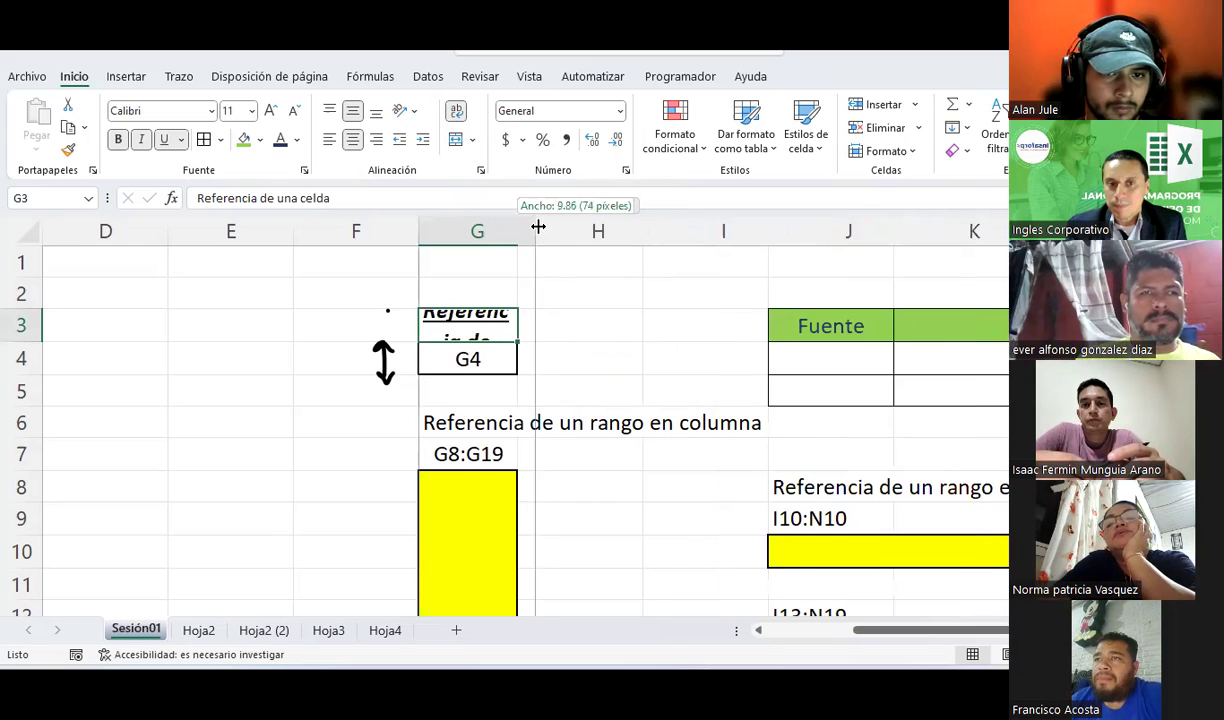
# - Set column G to about 10.43 and fit row 3 to the three-line wrapped title
pyautogui.moveTo(17, 341); pyautogui.dragTo(17, 428)
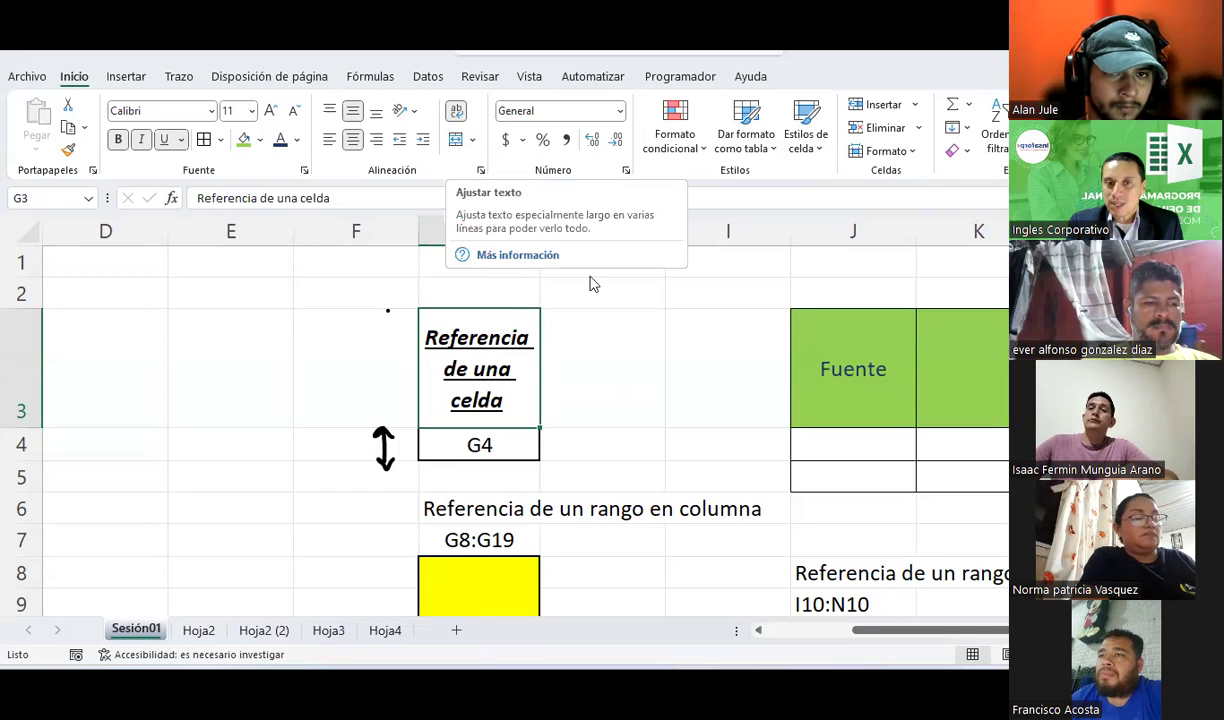
pyautogui.press('Right')
pyautogui.click(497, 385)
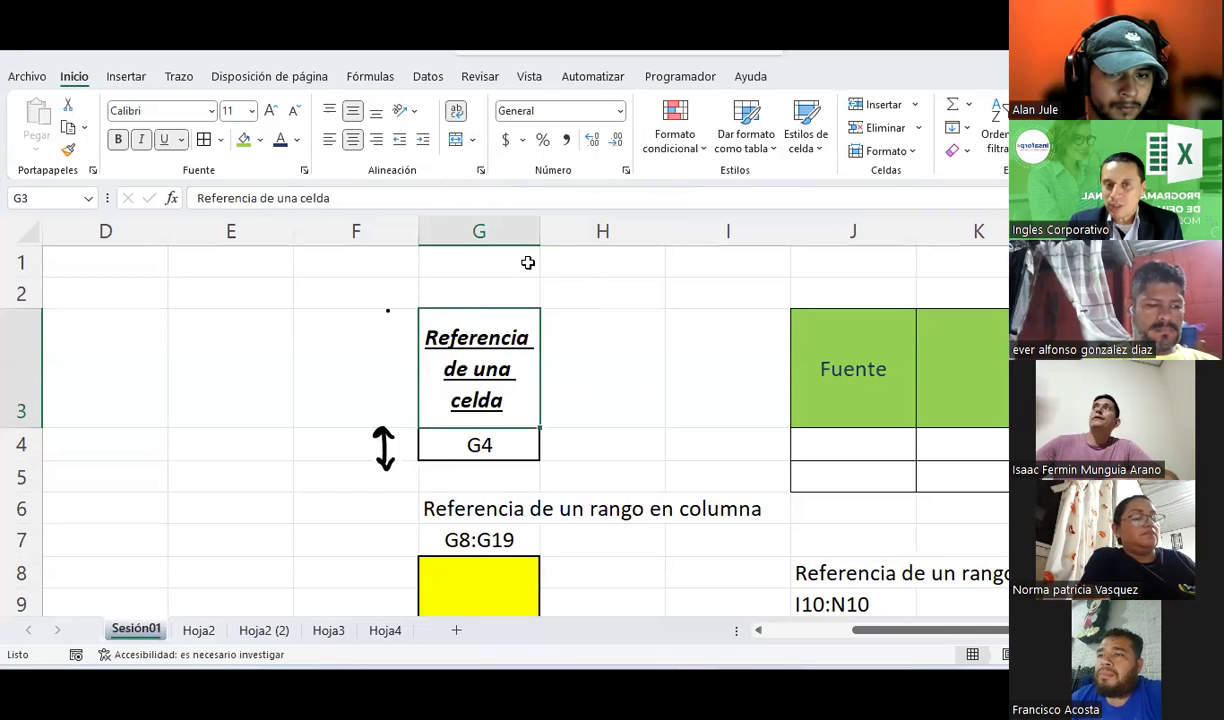
pyautogui.moveTo(539, 232)
pyautogui.mouseDown()
pyautogui.moveTo(528, 235)
pyautogui.moveTo(542, 235)
pyautogui.mouseUp()
pyautogui.moveTo(30, 427); pyautogui.dragTo(29, 428)
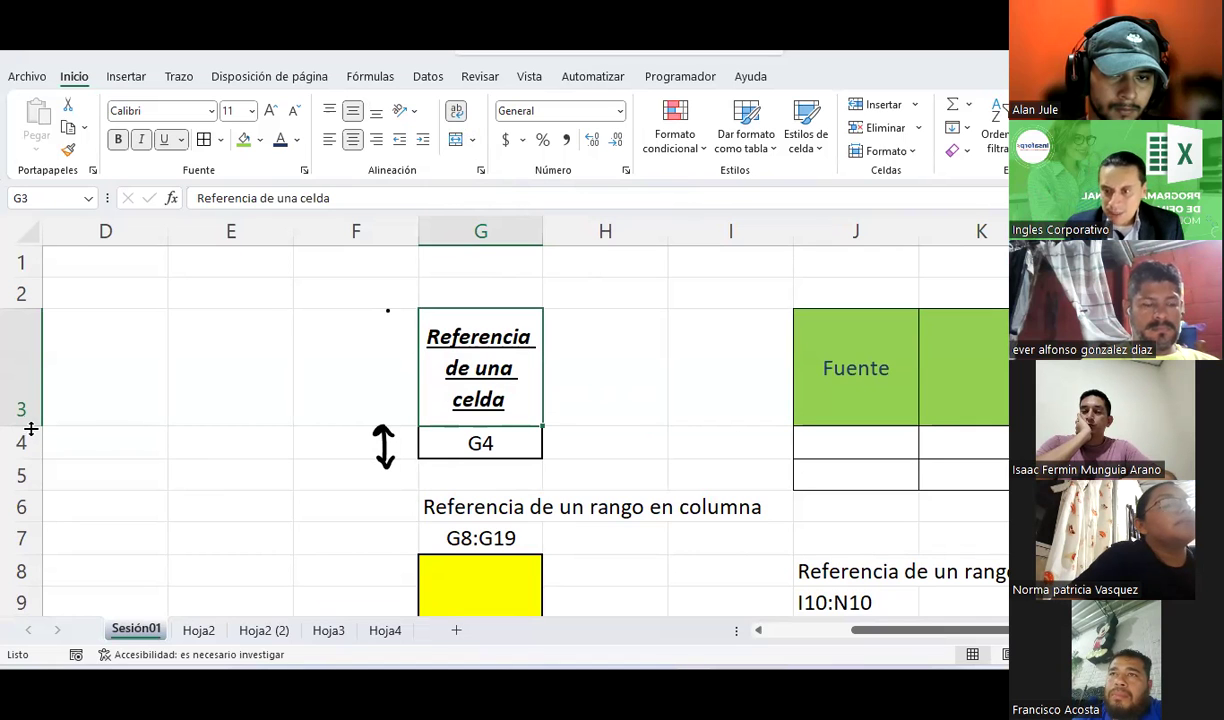
# - In the attendance spreadsheet, enter DIA 2 marks 1, 0, 0 in J3:J5
pyautogui.hotkey('alt', 'Tab')
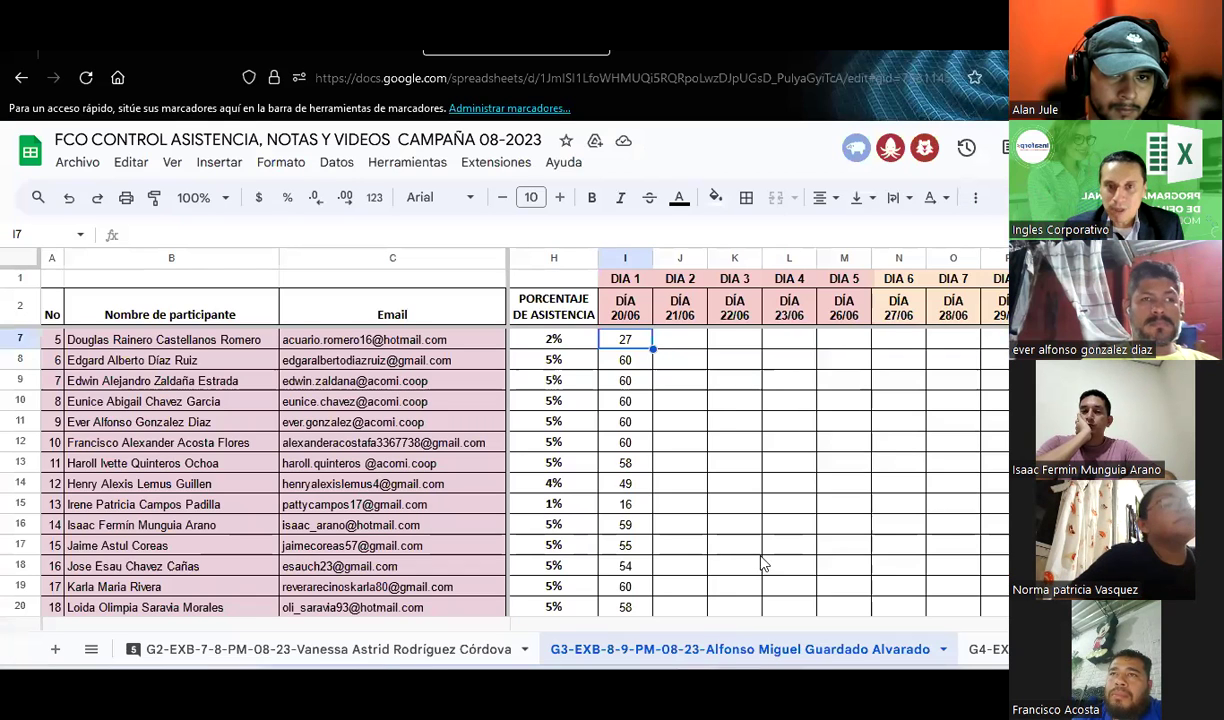
pyautogui.scroll(2, 688, 342)
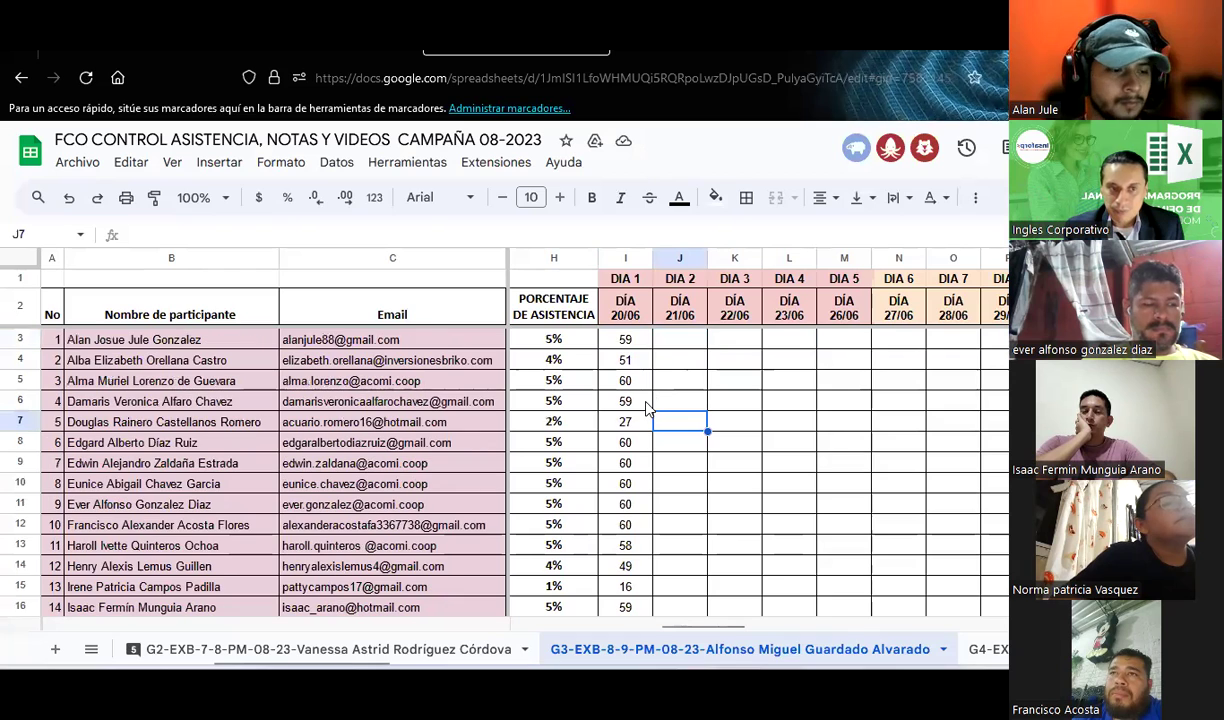
pyautogui.click(663, 347)
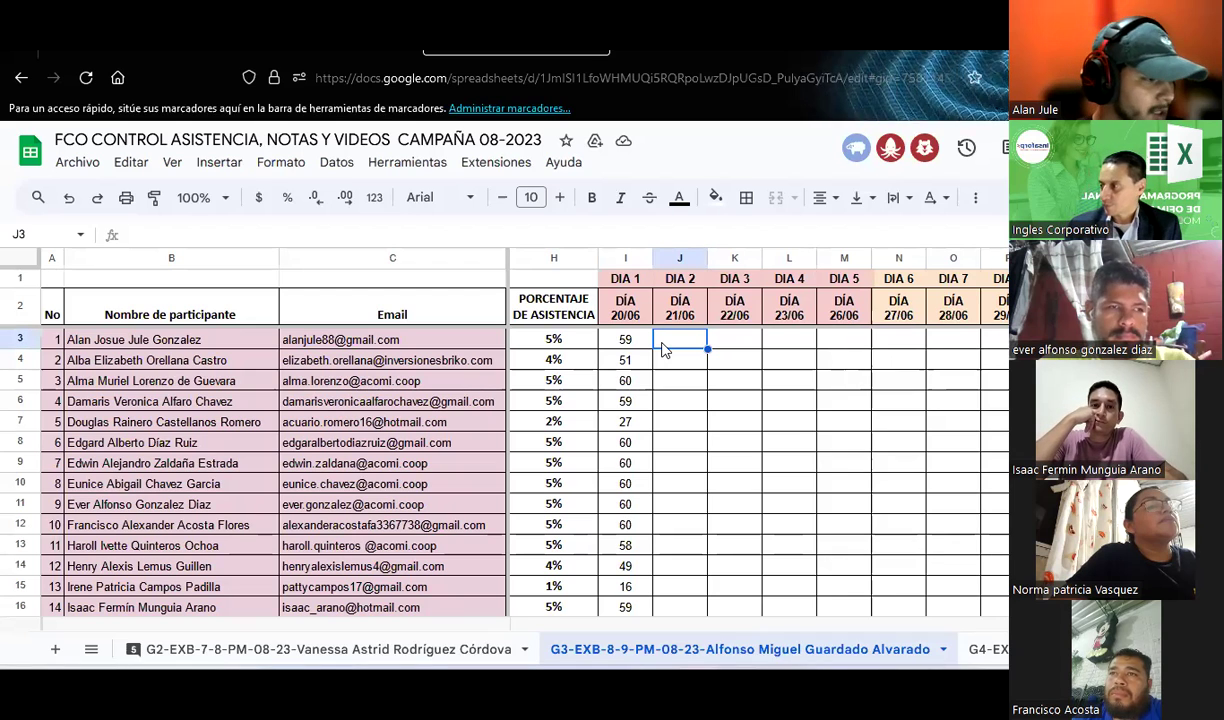
pyautogui.write('1')
pyautogui.press('Return')
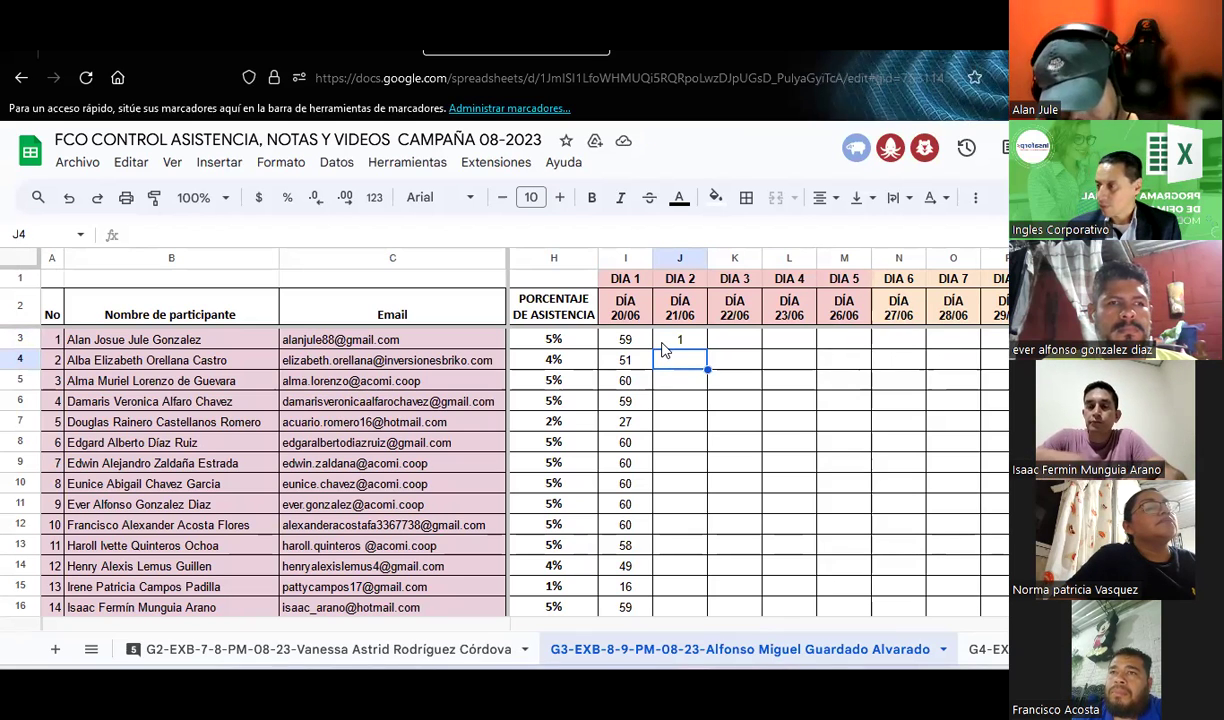
pyautogui.write('0')
pyautogui.press('Return')
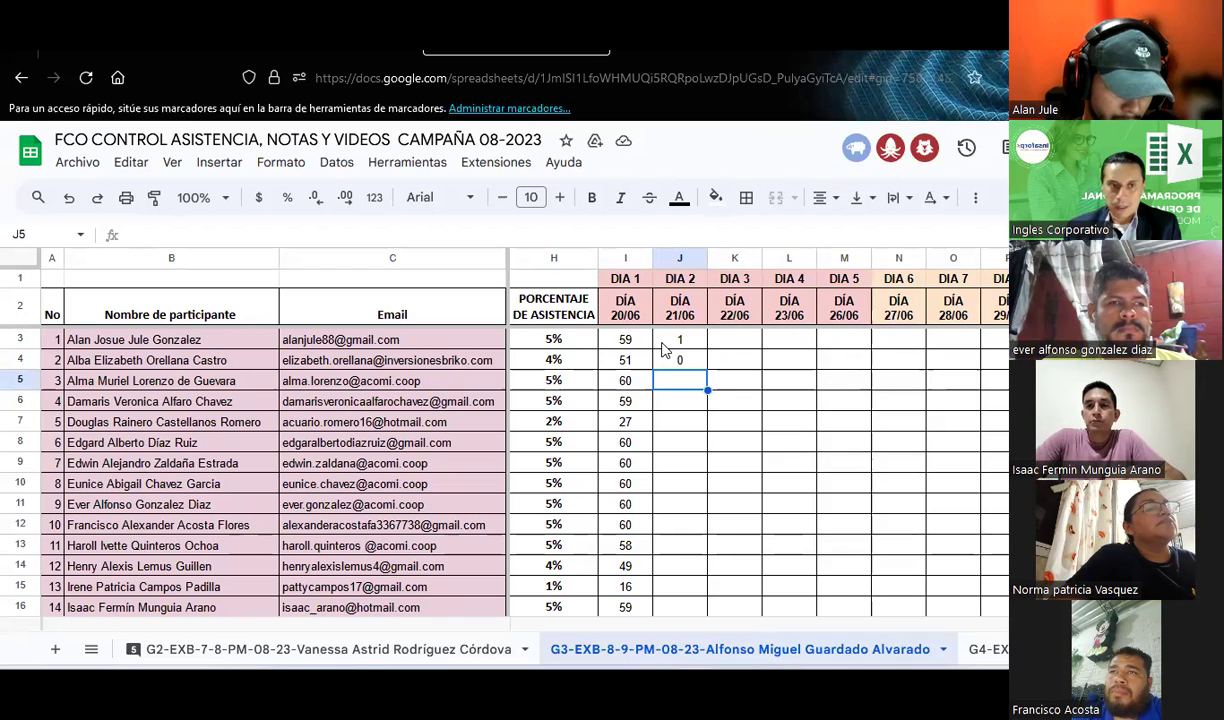
pyautogui.write('0')
pyautogui.press('Return')
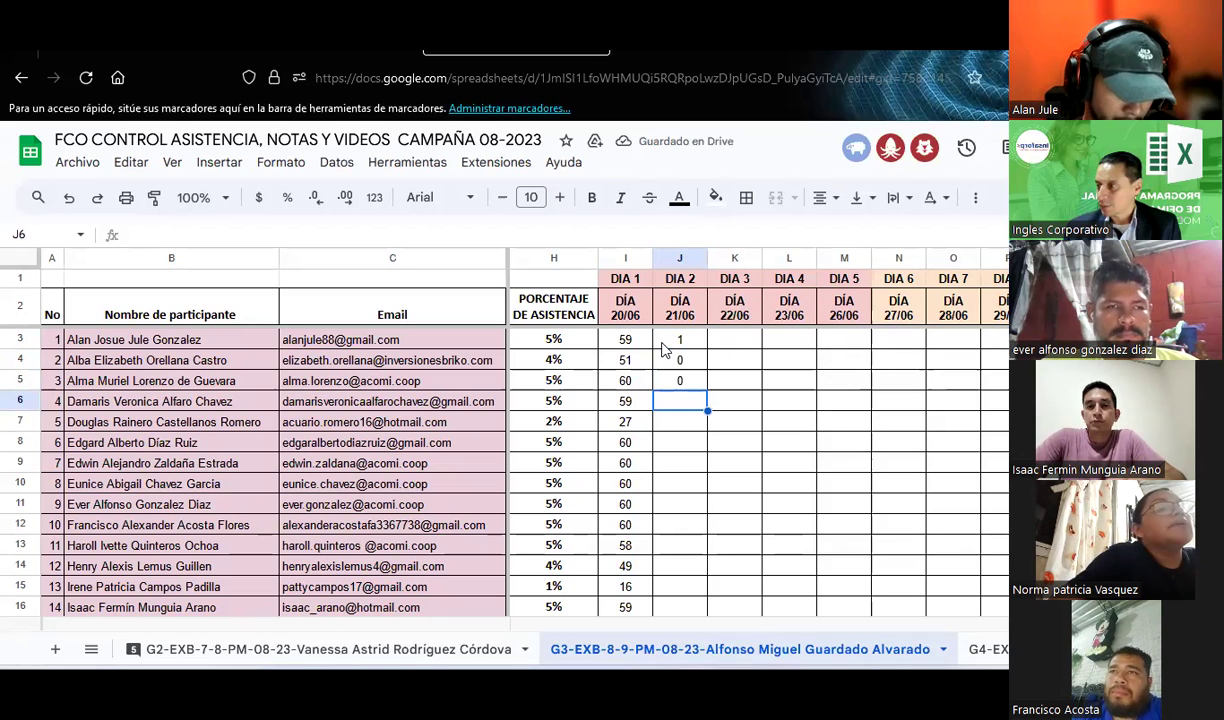
pyautogui.write('0')
# - Enter DIA 2 marks 0, 1, 1, 0 in J6:J9
pyautogui.press('Return')
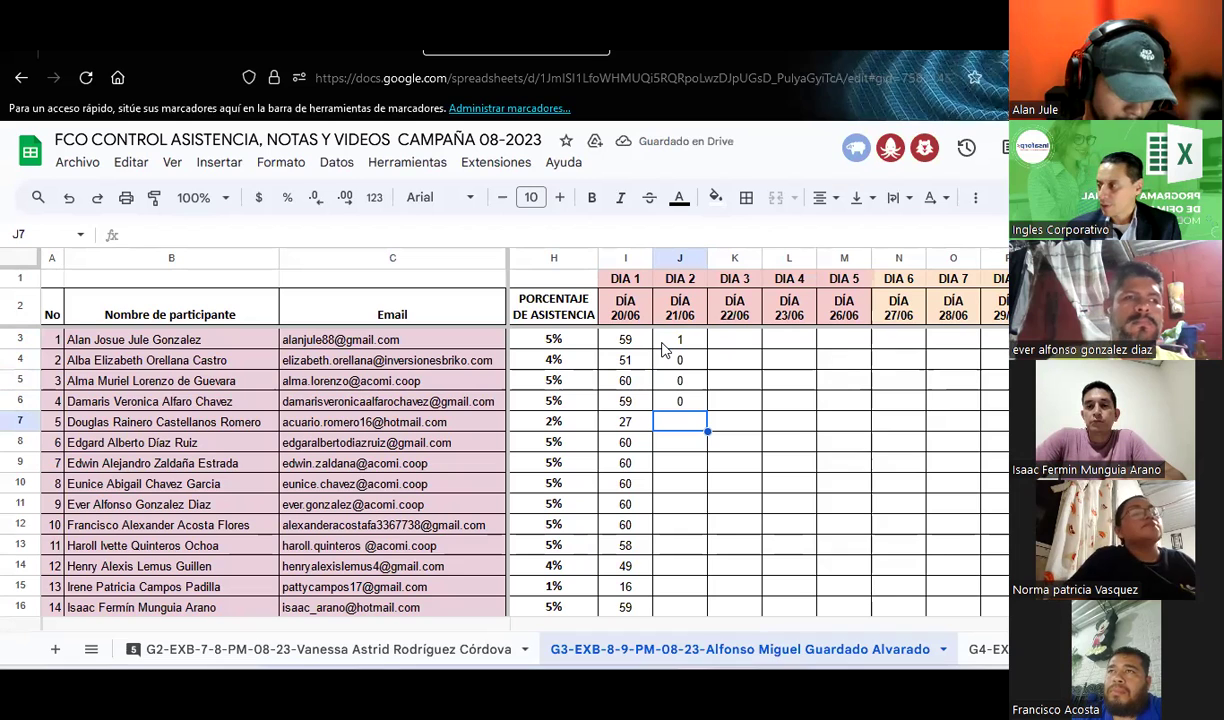
pyautogui.write('1')
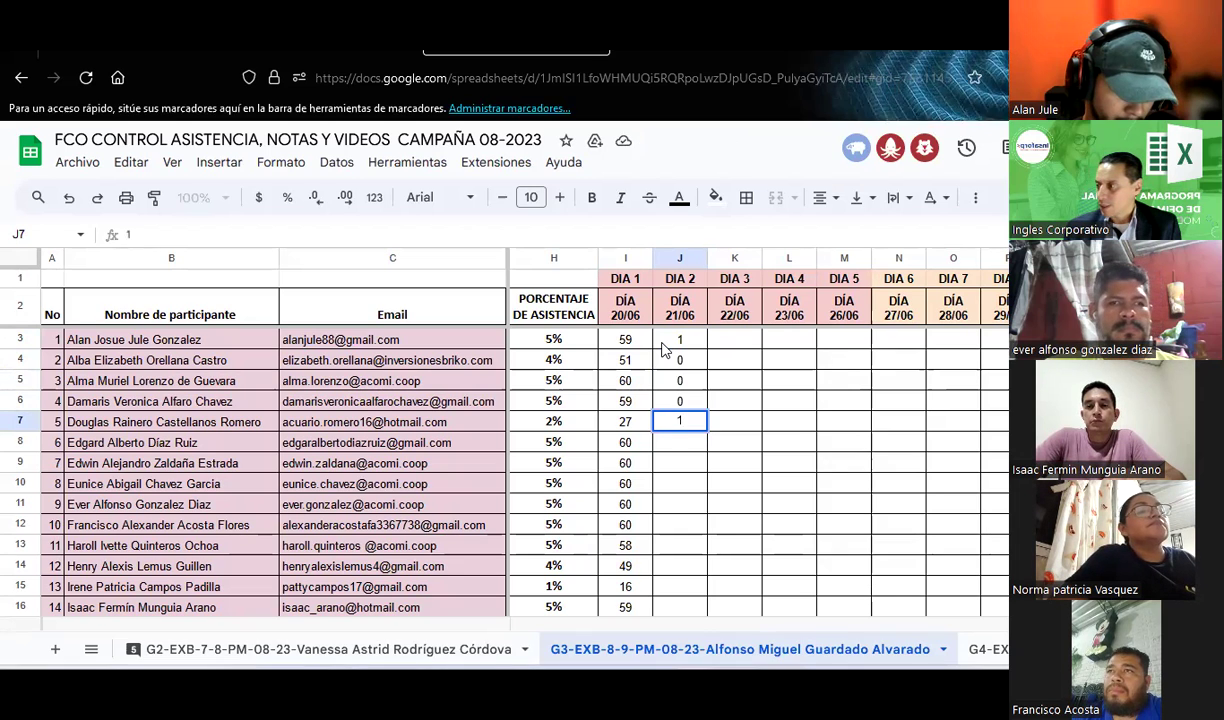
pyautogui.press('Return')
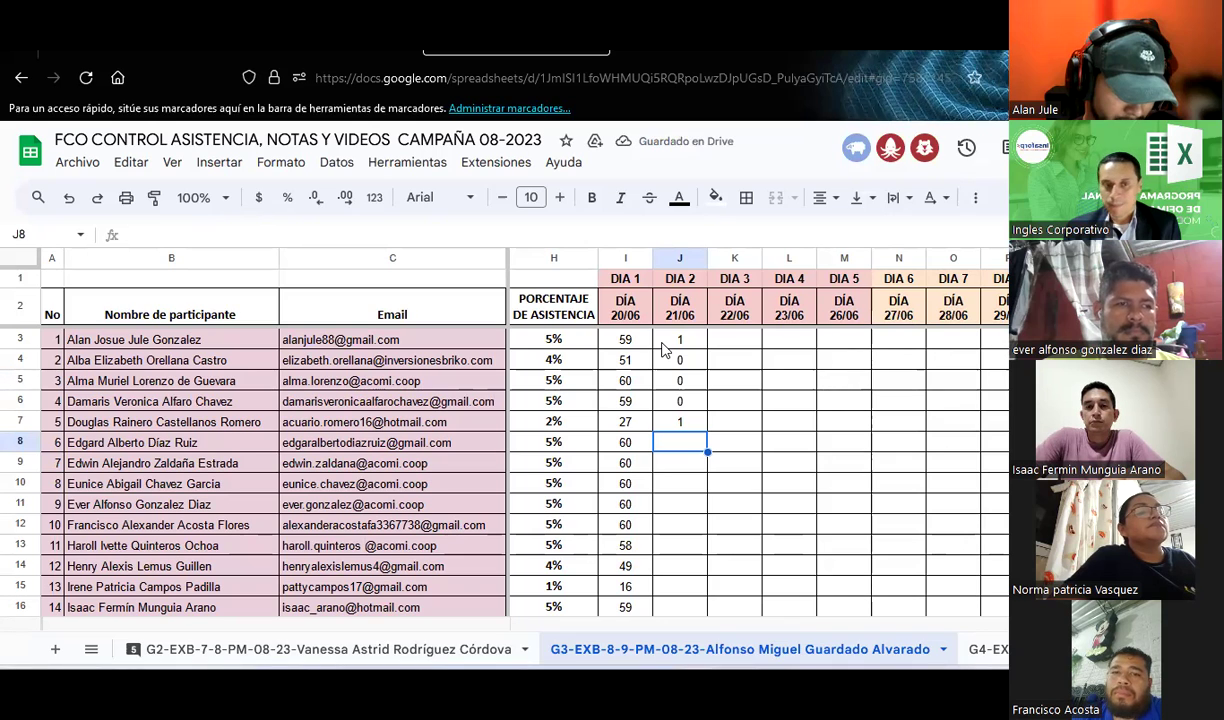
pyautogui.write('1')
pyautogui.press('Return')
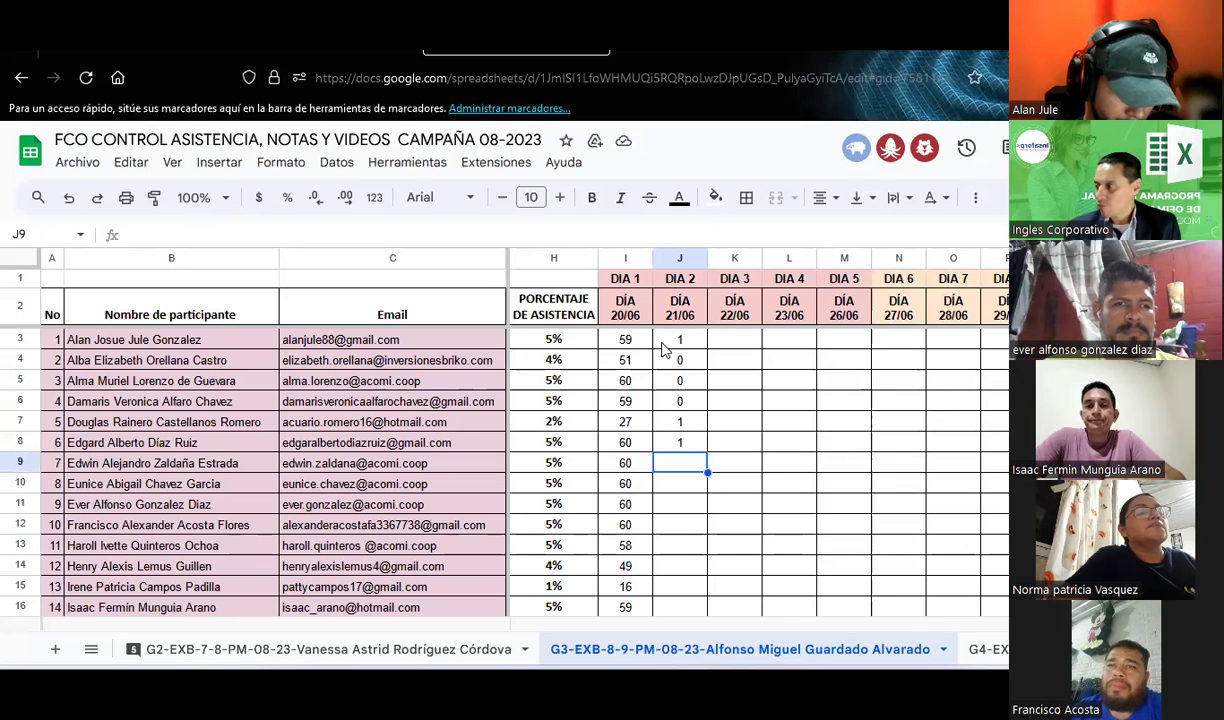
pyautogui.write('0')
pyautogui.press('Return')
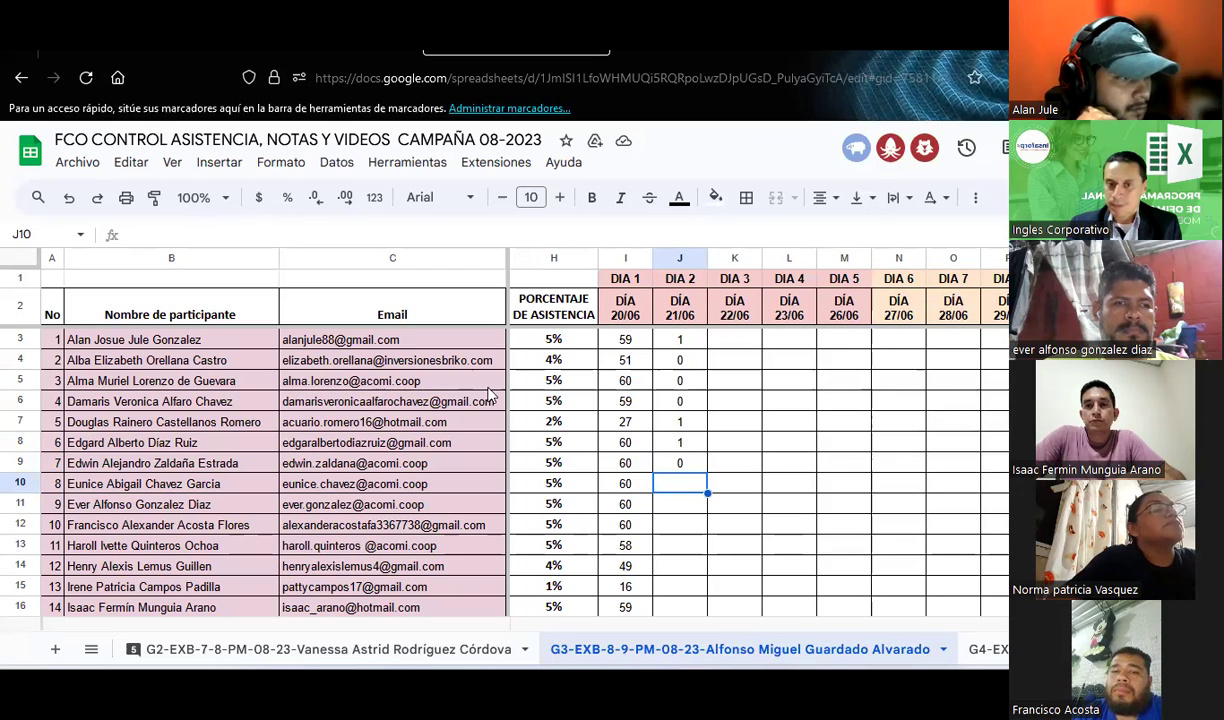
# - Enter DIA 2 marks 1, 1, 1, 0, 1 in J10:J14
pyautogui.write('1')
pyautogui.press('Return')
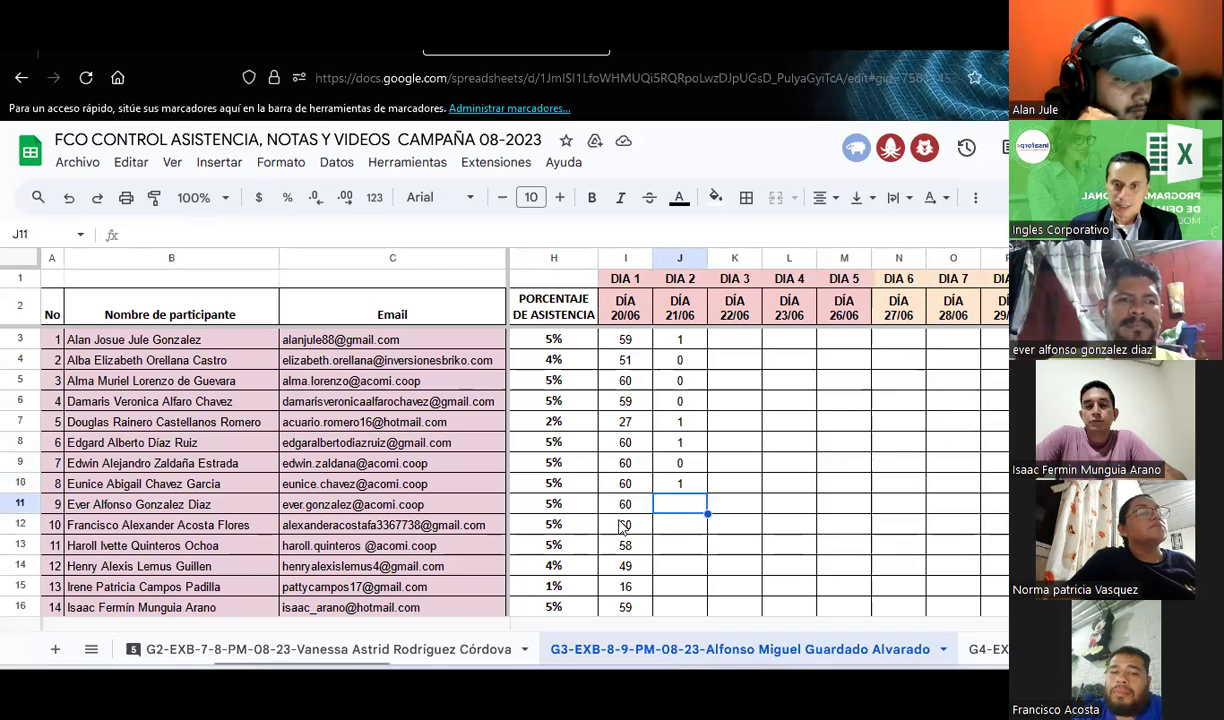
pyautogui.write('1')
pyautogui.press('Return')
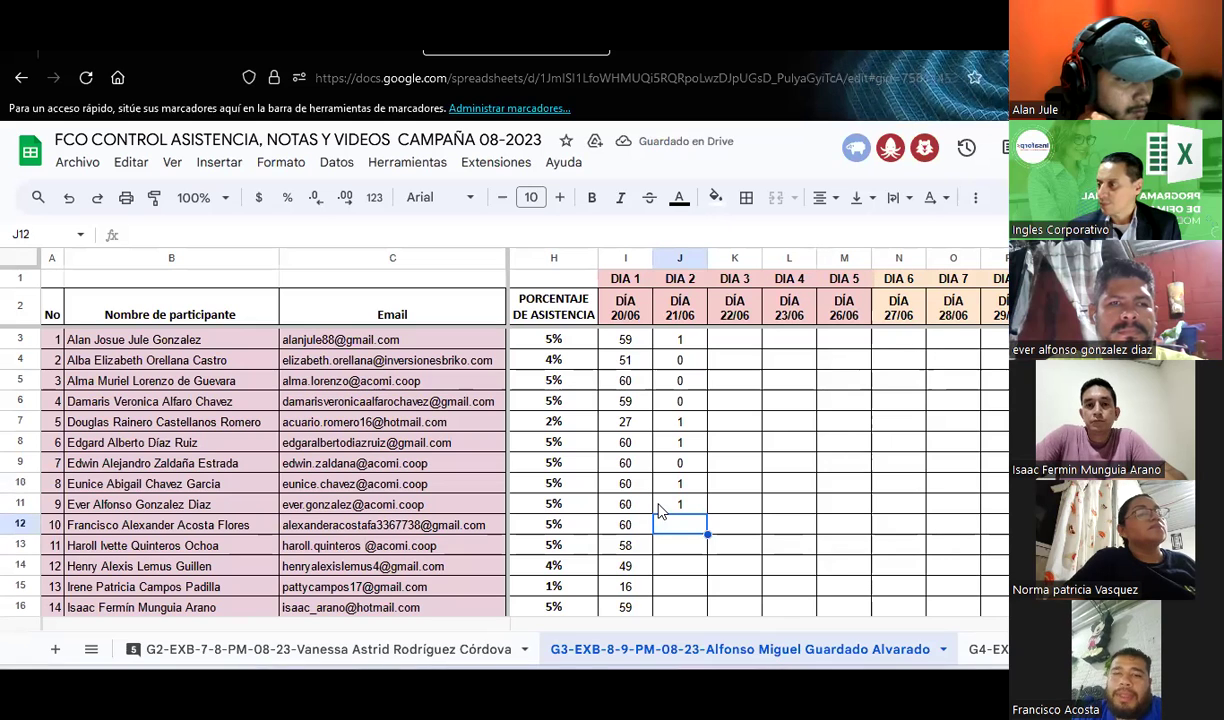
pyautogui.write('1')
pyautogui.press('Return')
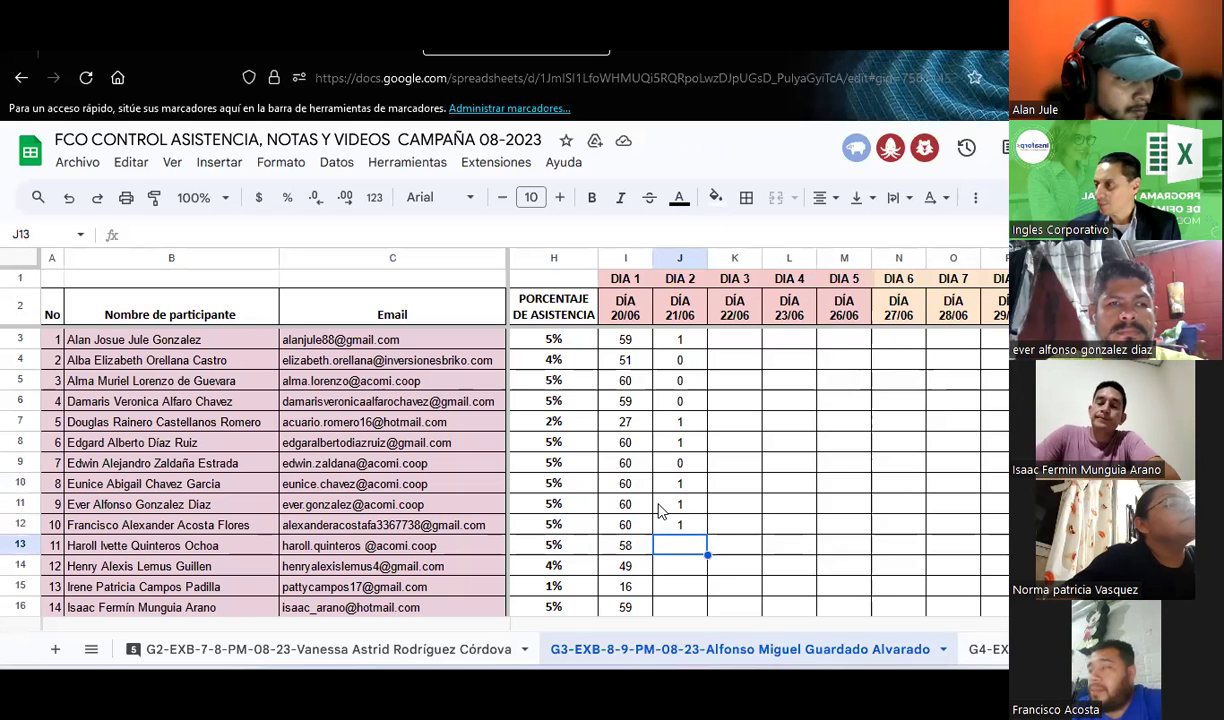
pyautogui.write('0')
pyautogui.press('Return')
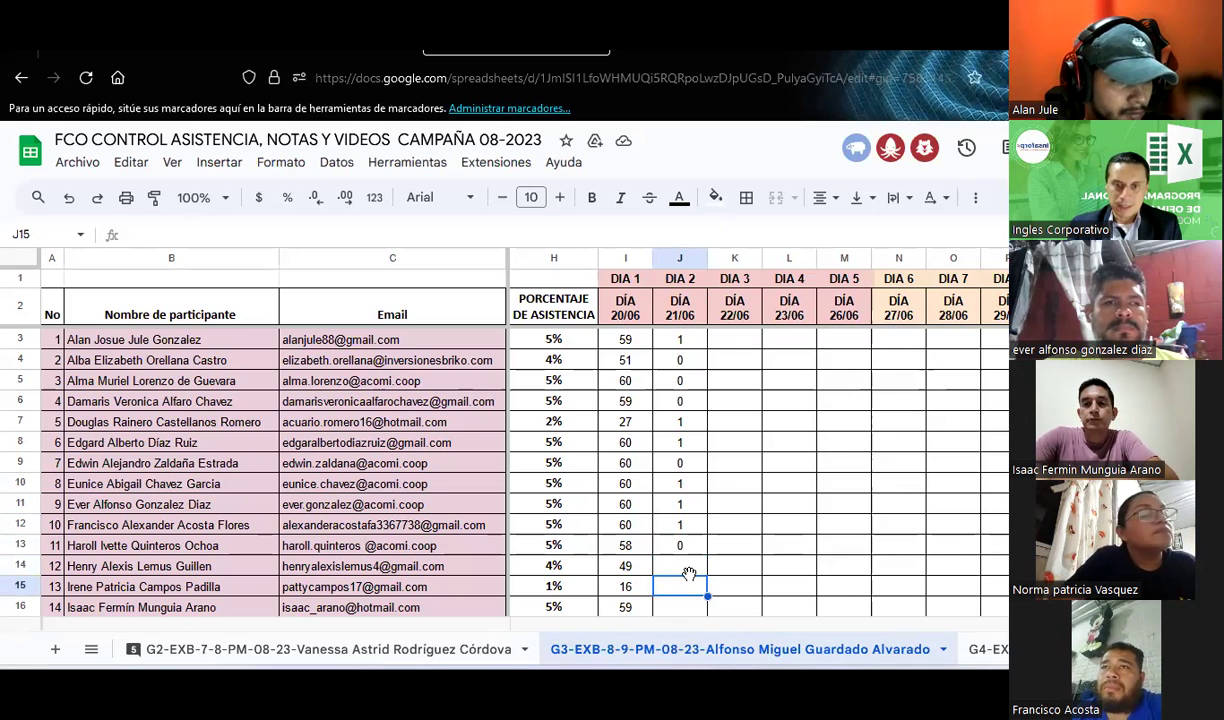
pyautogui.write('1')
pyautogui.press('Return')
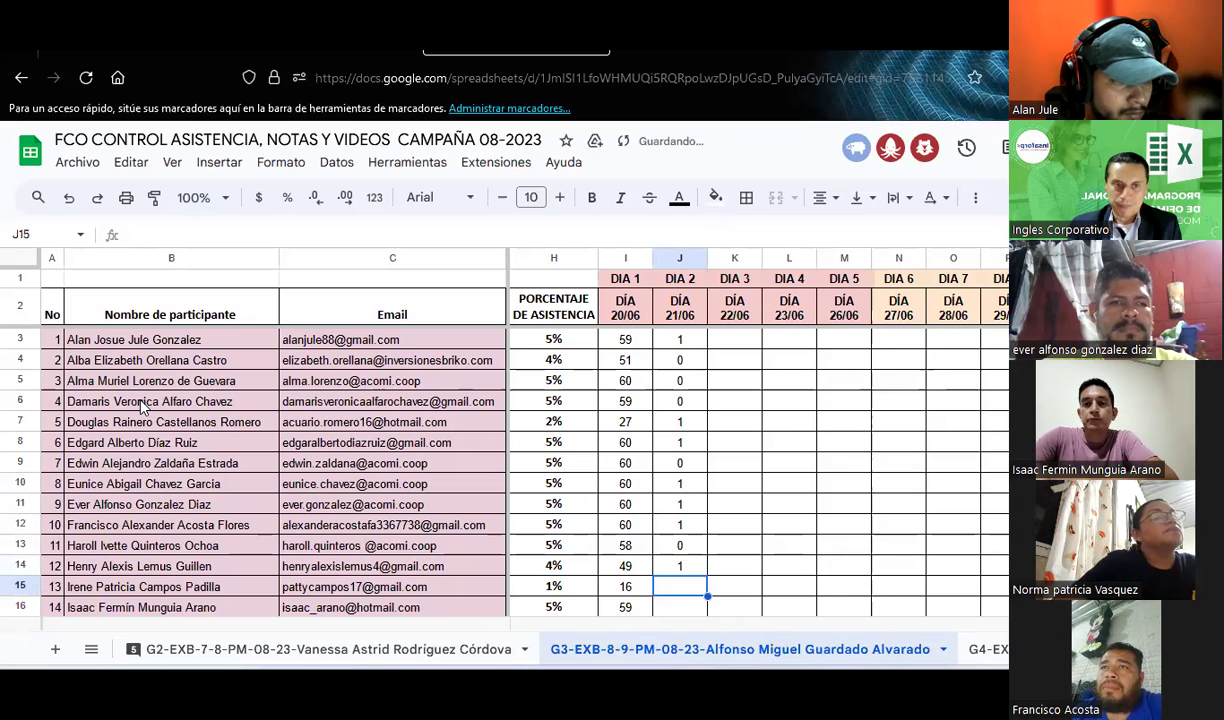
# - Select J15 and enter DIA 2 marks 0 and 1 in J15:J16
pyautogui.click(679, 360)
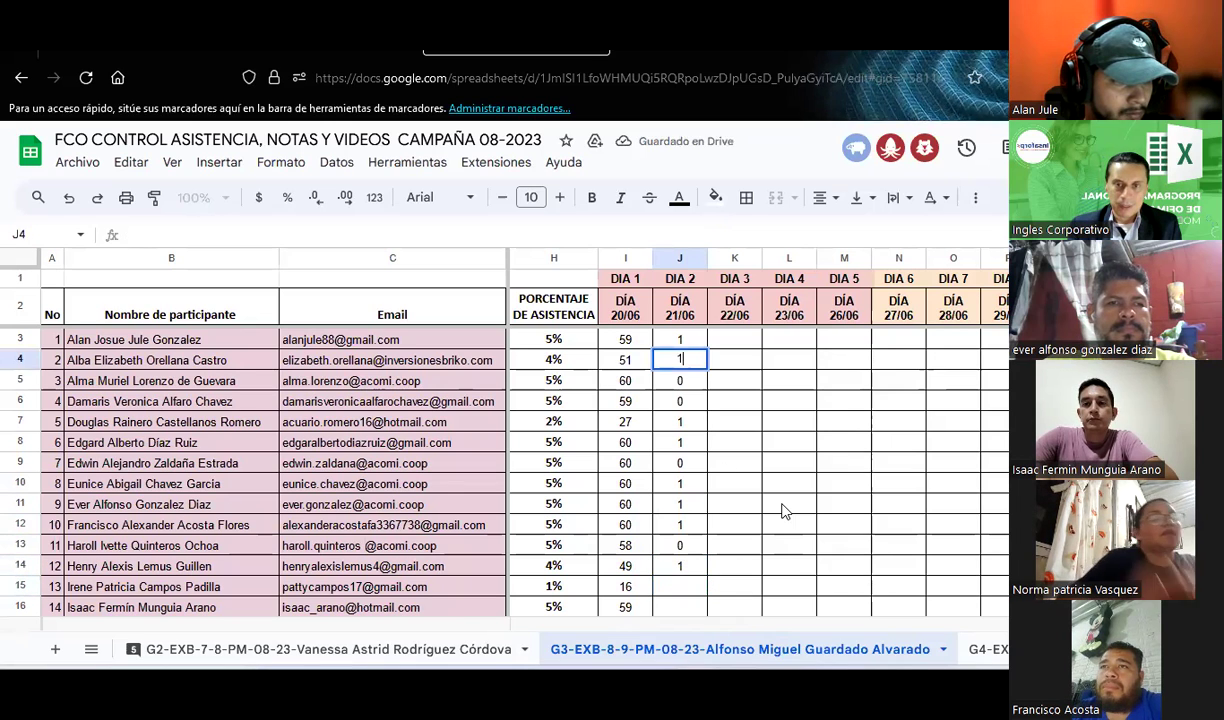
pyautogui.click(789, 504)
pyautogui.scroll(-2, 760, 450)
pyautogui.scroll(-2, 673, 437)
pyautogui.scroll(2, 676, 428)
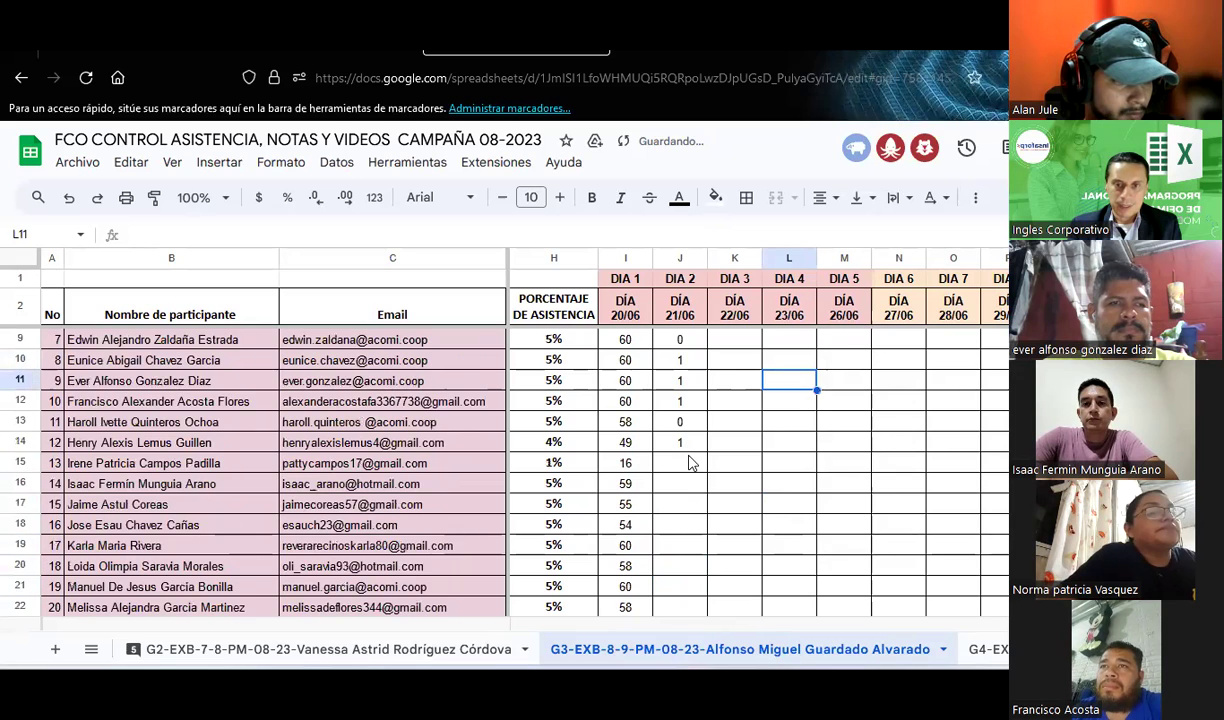
pyautogui.click(689, 462)
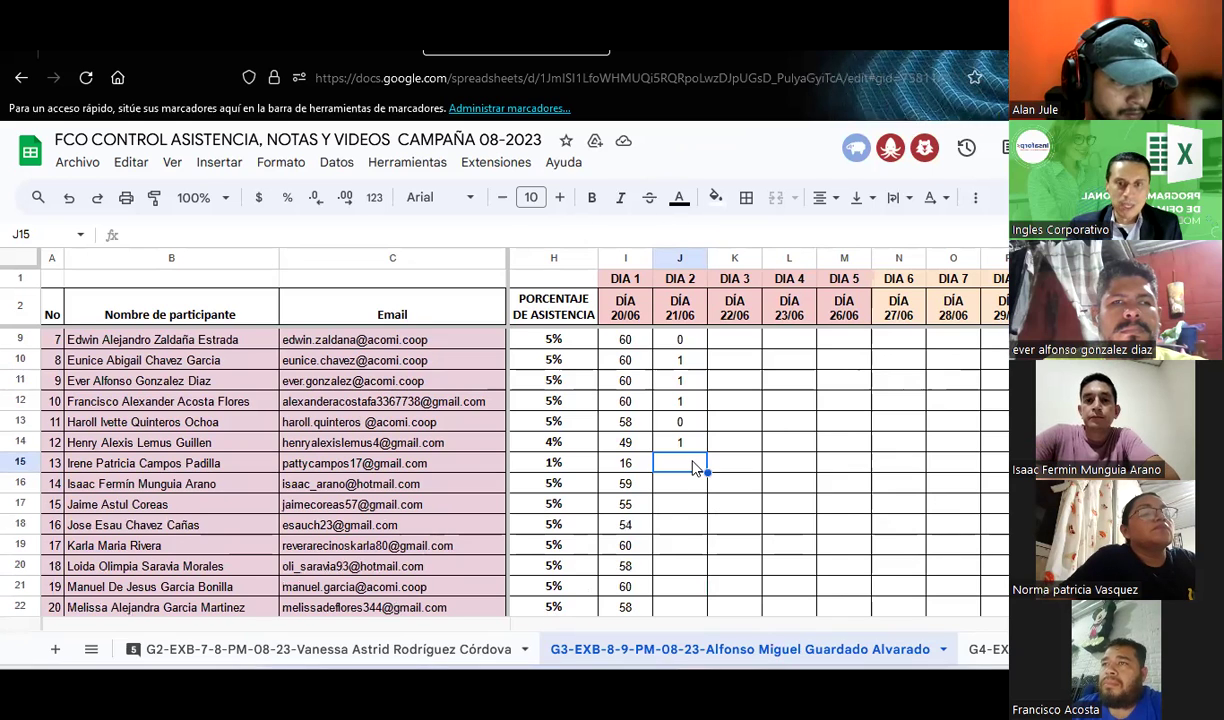
pyautogui.write('0')
pyautogui.press('Return')
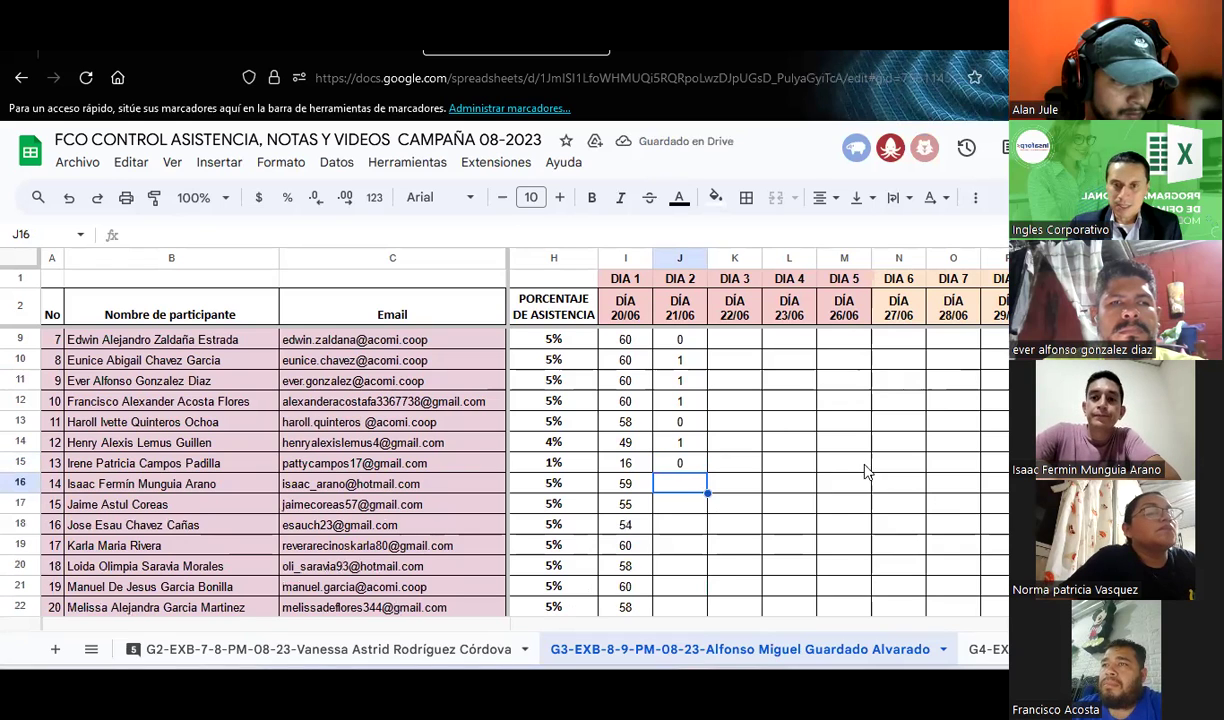
pyautogui.write('1')
pyautogui.press('Return')
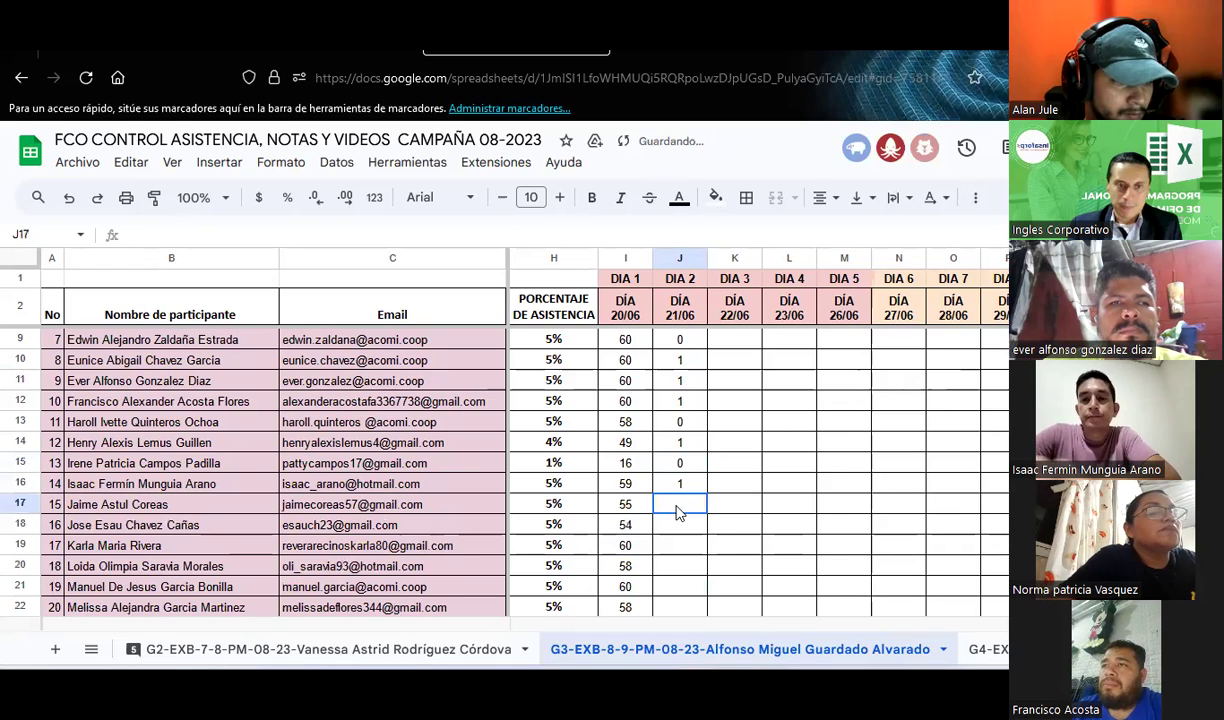
# - Enter DIA 2 marks 1, 0, 1 in J17:J19 and type 1 in the next cell
pyautogui.scroll(-2, 677, 512)
pyautogui.write('1')
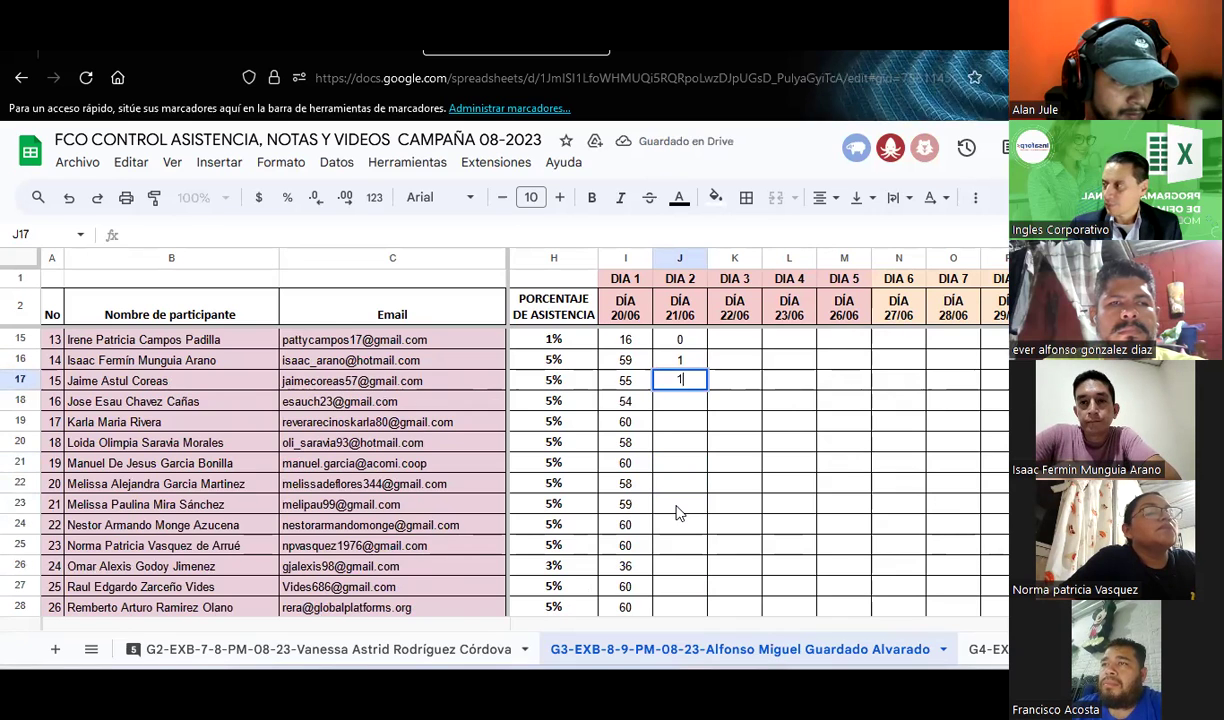
pyautogui.press('Return')
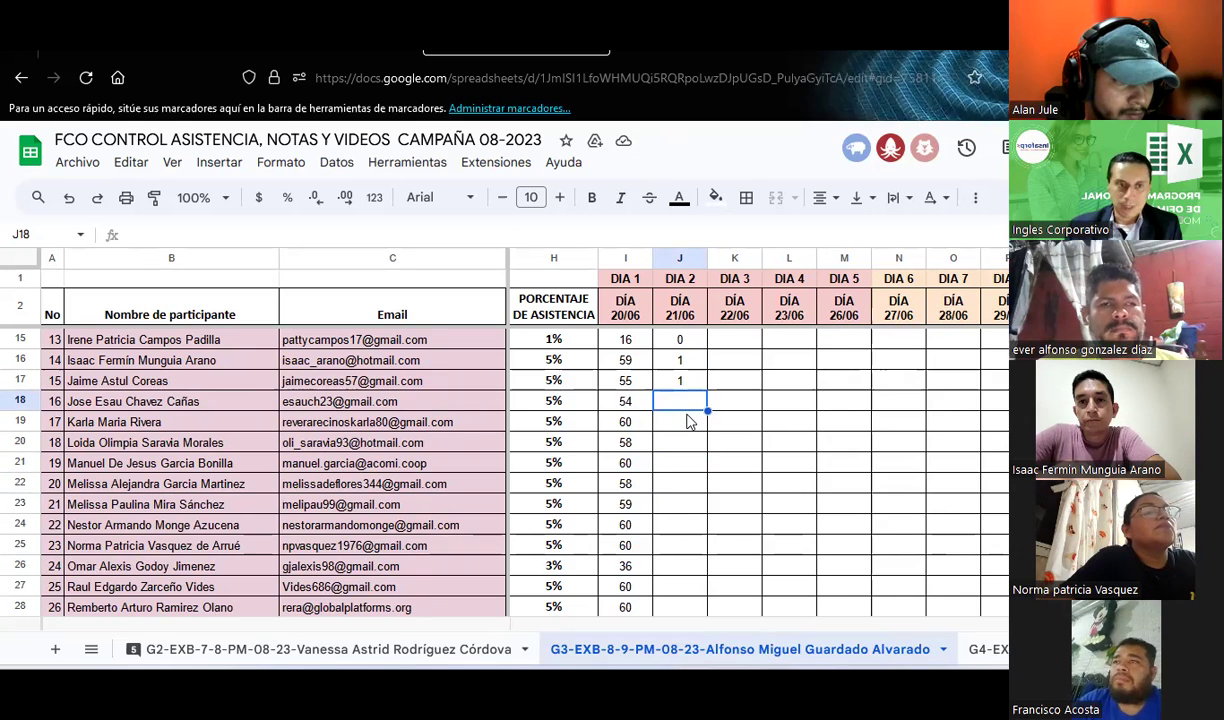
pyautogui.write('0')
pyautogui.press('Return')
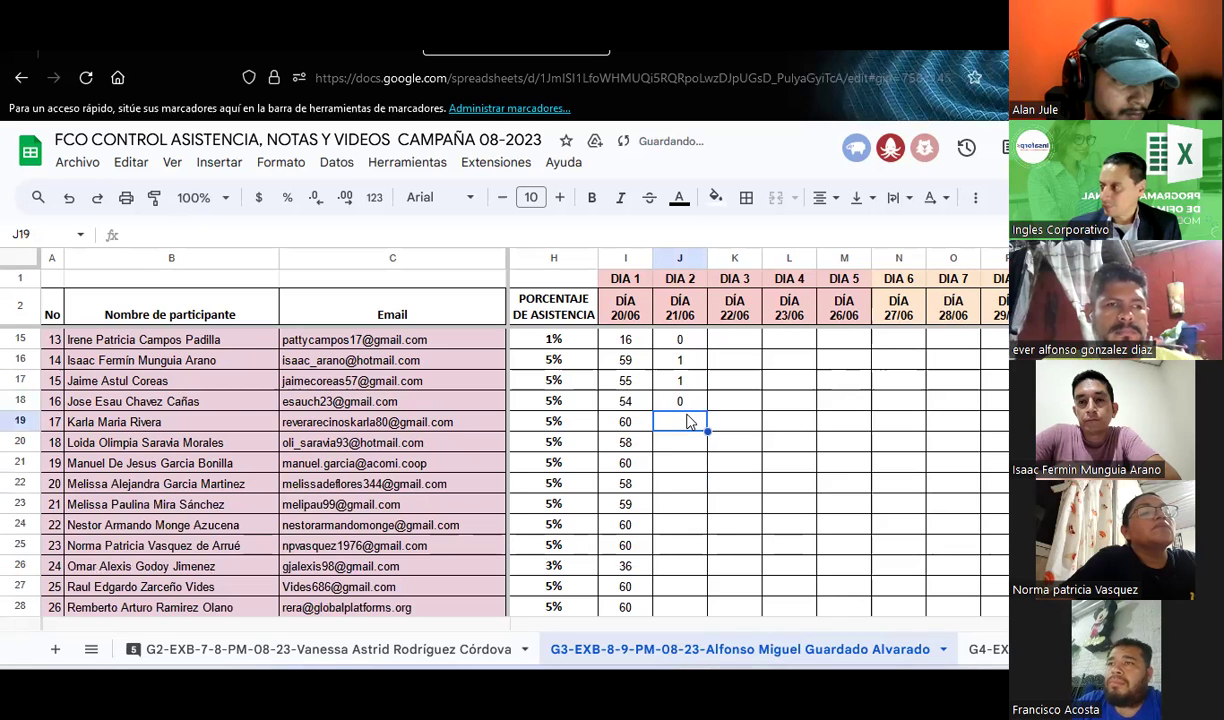
pyautogui.write('1')
pyautogui.press('Return')
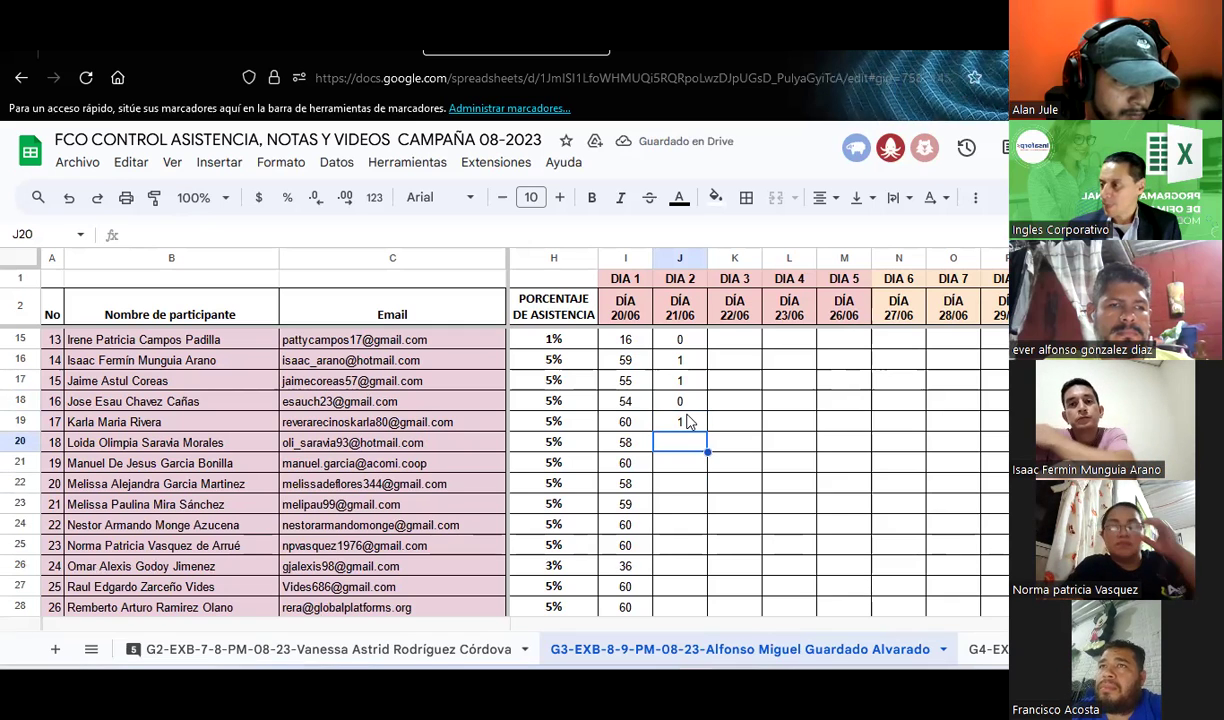
pyautogui.write('1')
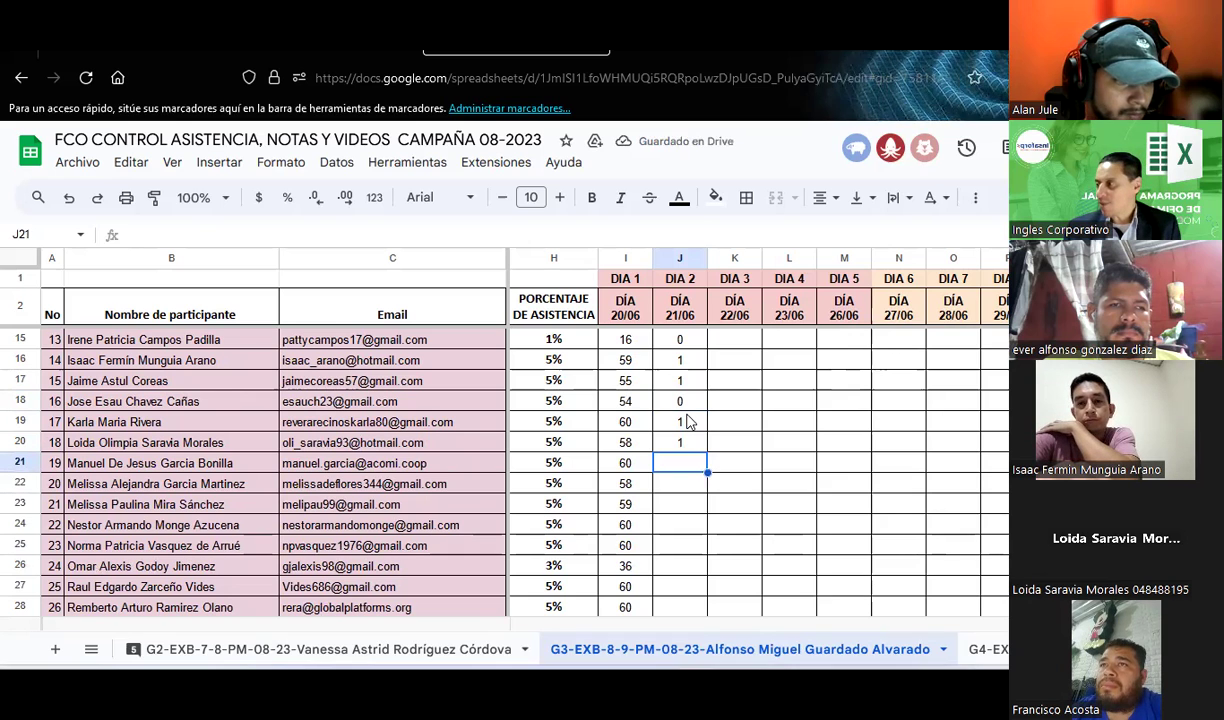
# - Enter DIA 2 marks 1, 0, 1, 1, 1, 1 in J21:J26
pyautogui.write('1')
pyautogui.press('Return')
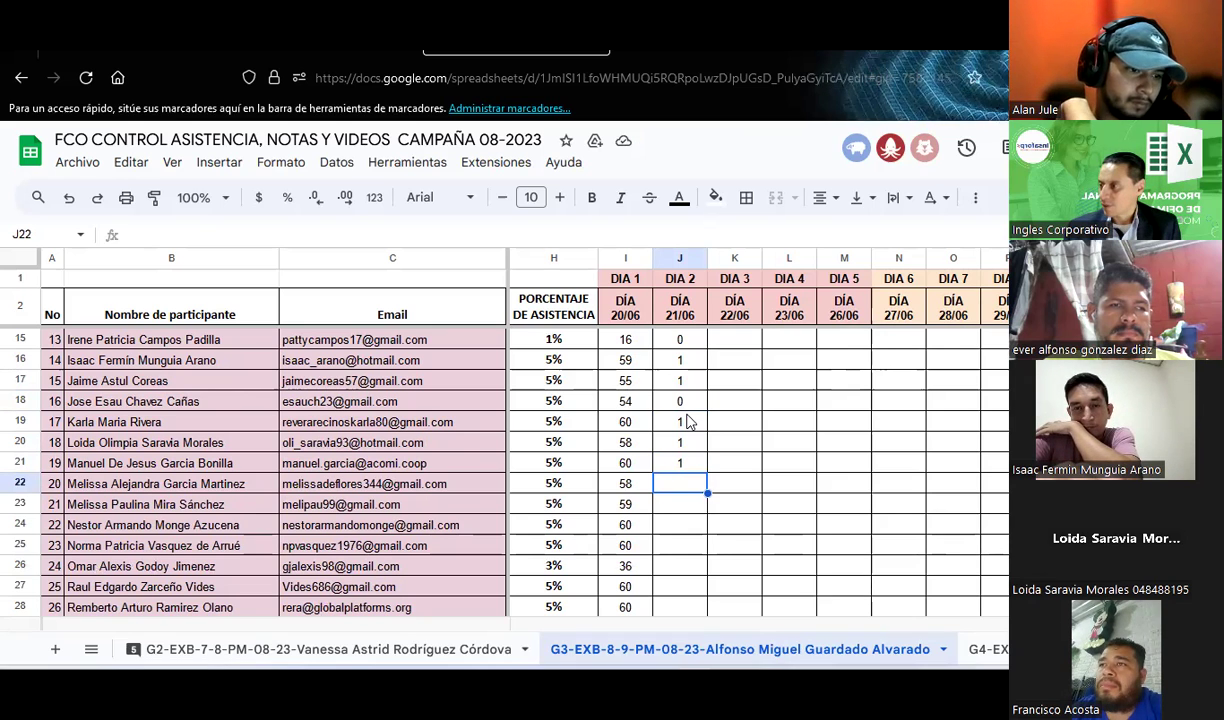
pyautogui.write('0')
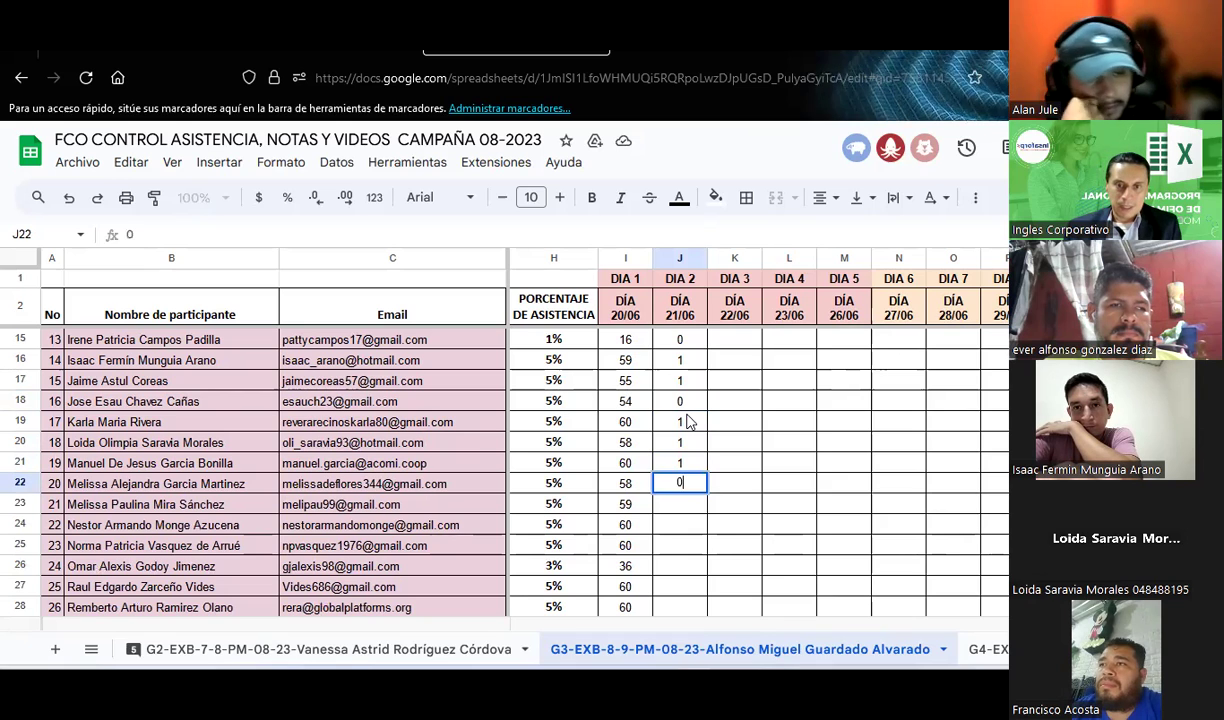
pyautogui.press('Return')
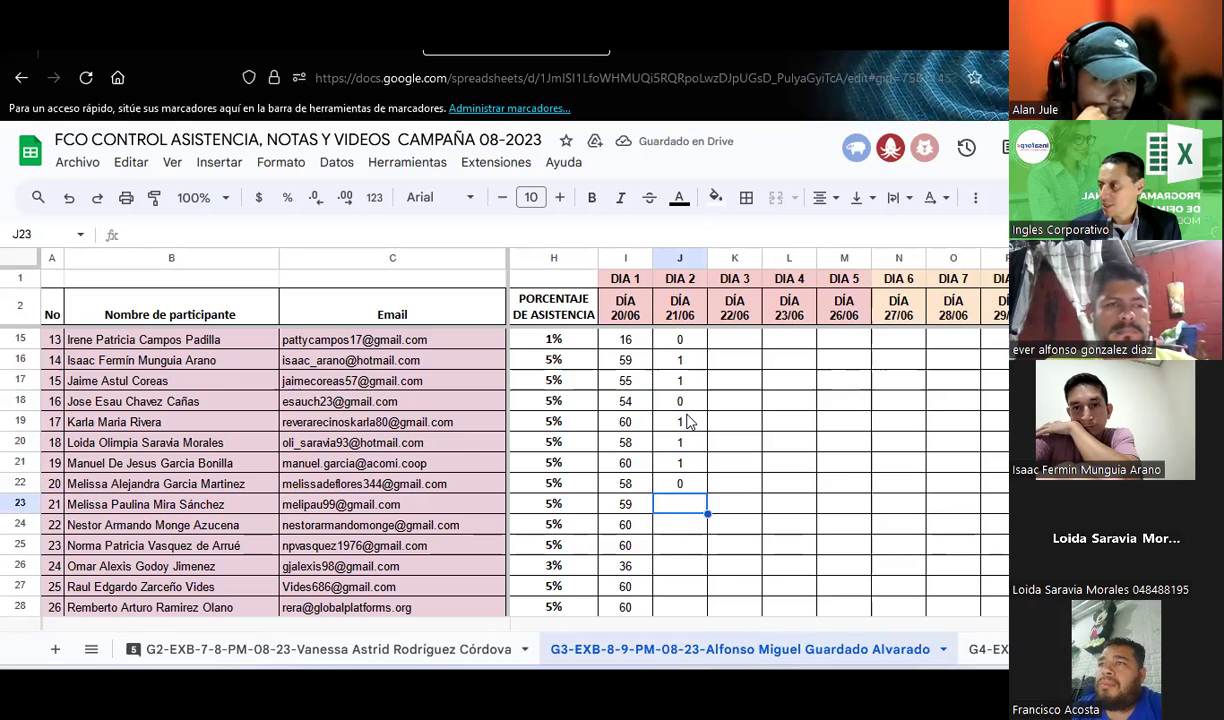
pyautogui.write('1')
pyautogui.press('Return')
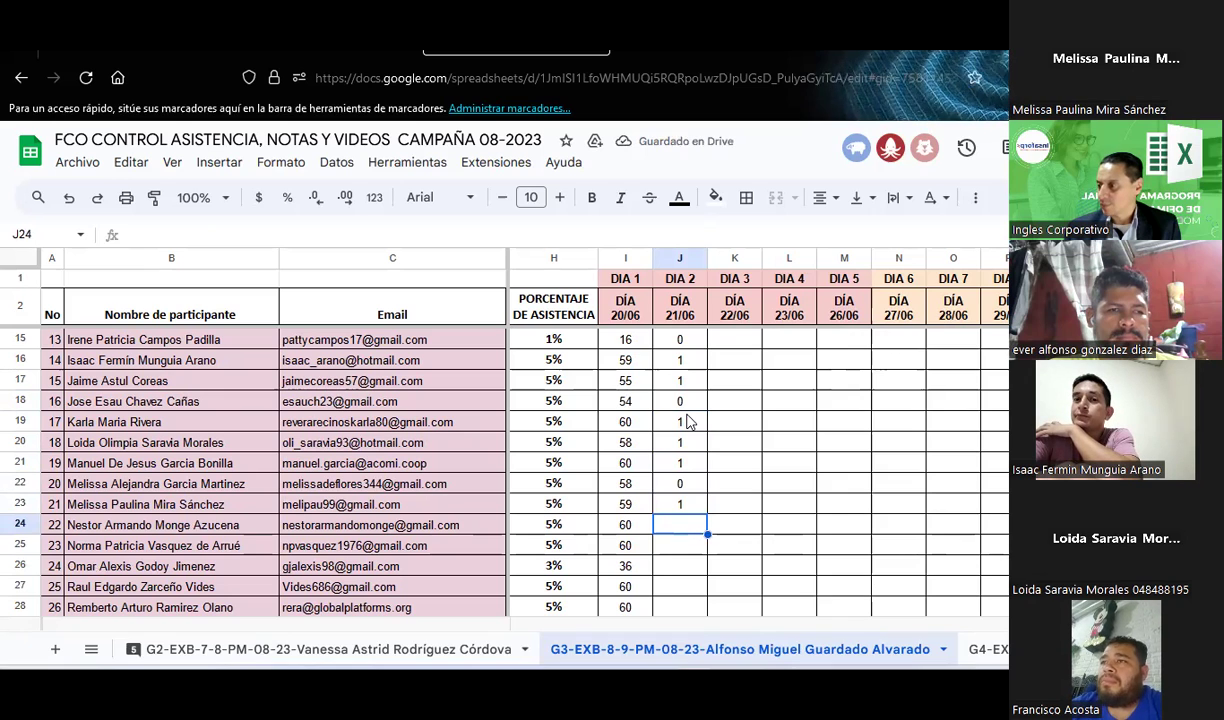
pyautogui.write('1')
pyautogui.press('Return')
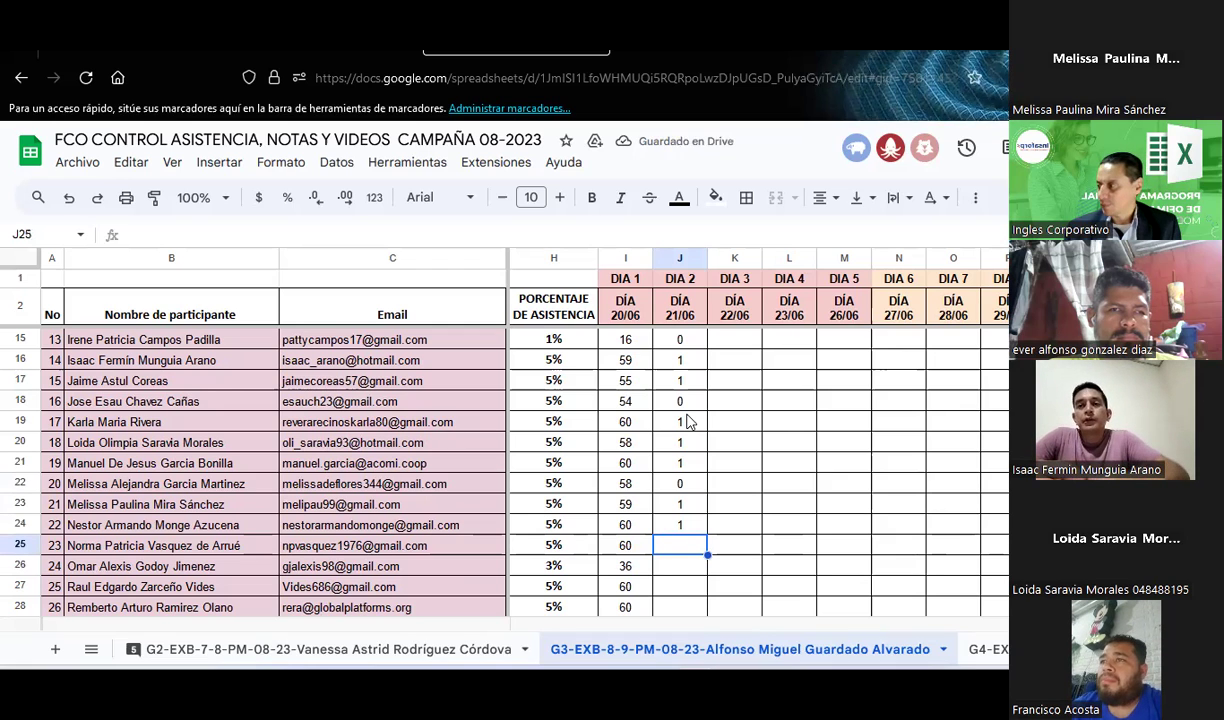
pyautogui.write('1')
pyautogui.press('Return')
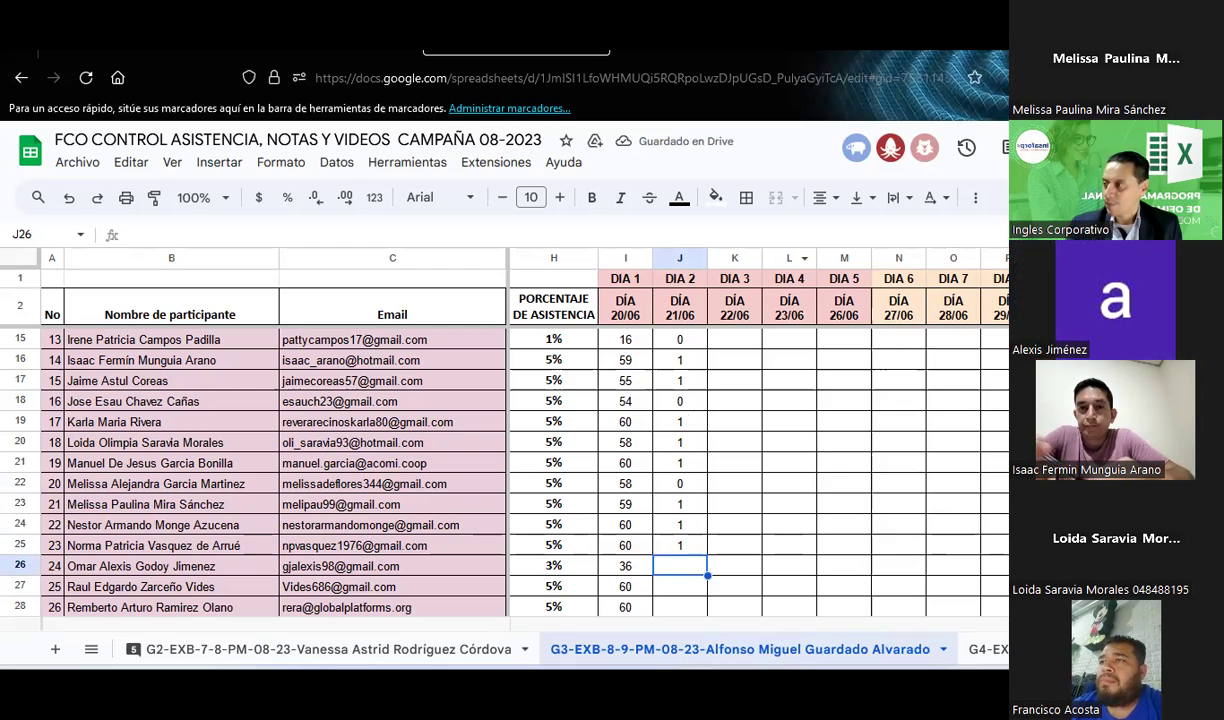
pyautogui.write('1')
pyautogui.press('Return')
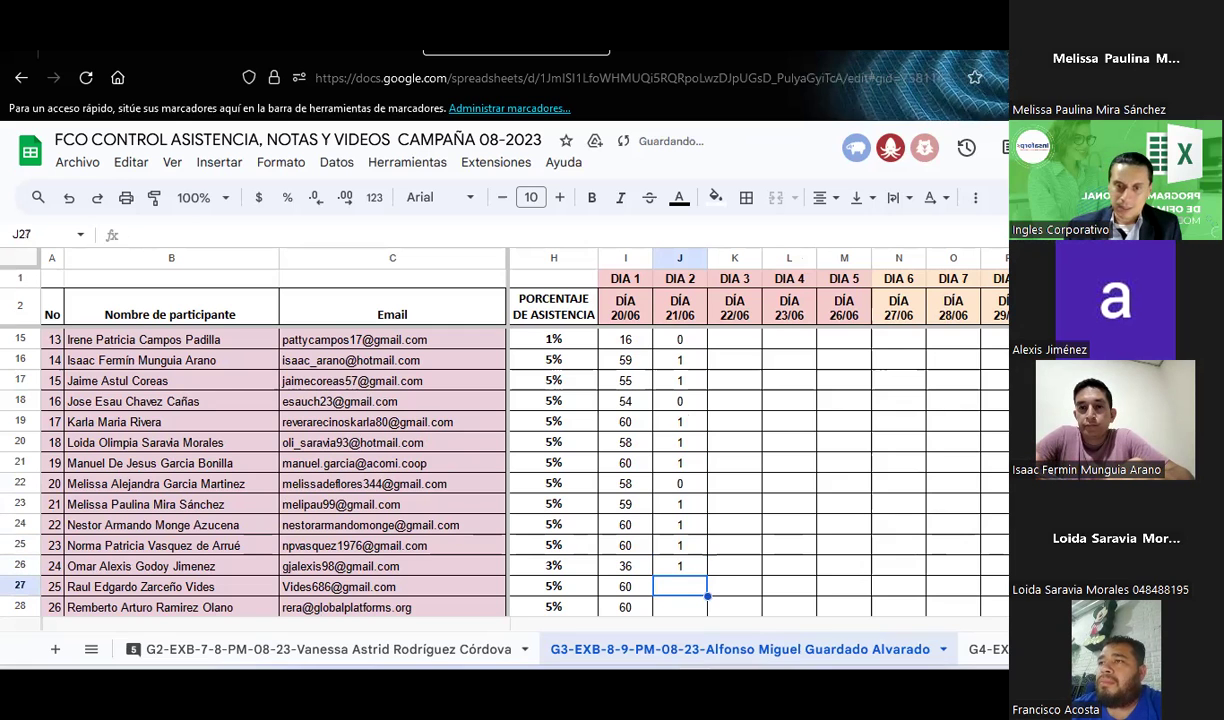
# - Resume at J27 and enter DIA 2 marks 1, 1, 0 in J27:J29
pyautogui.scroll(-1, 500, 470)
pyautogui.click(680, 504)
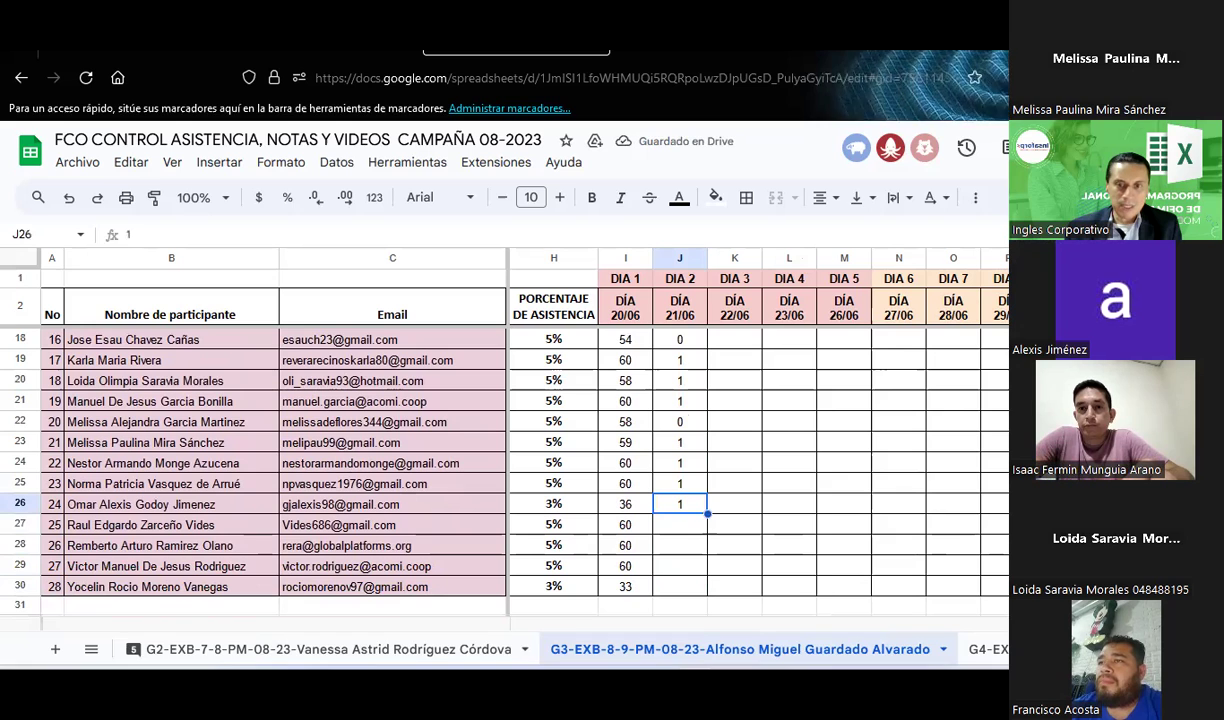
pyautogui.click(680, 524)
pyautogui.write('1')
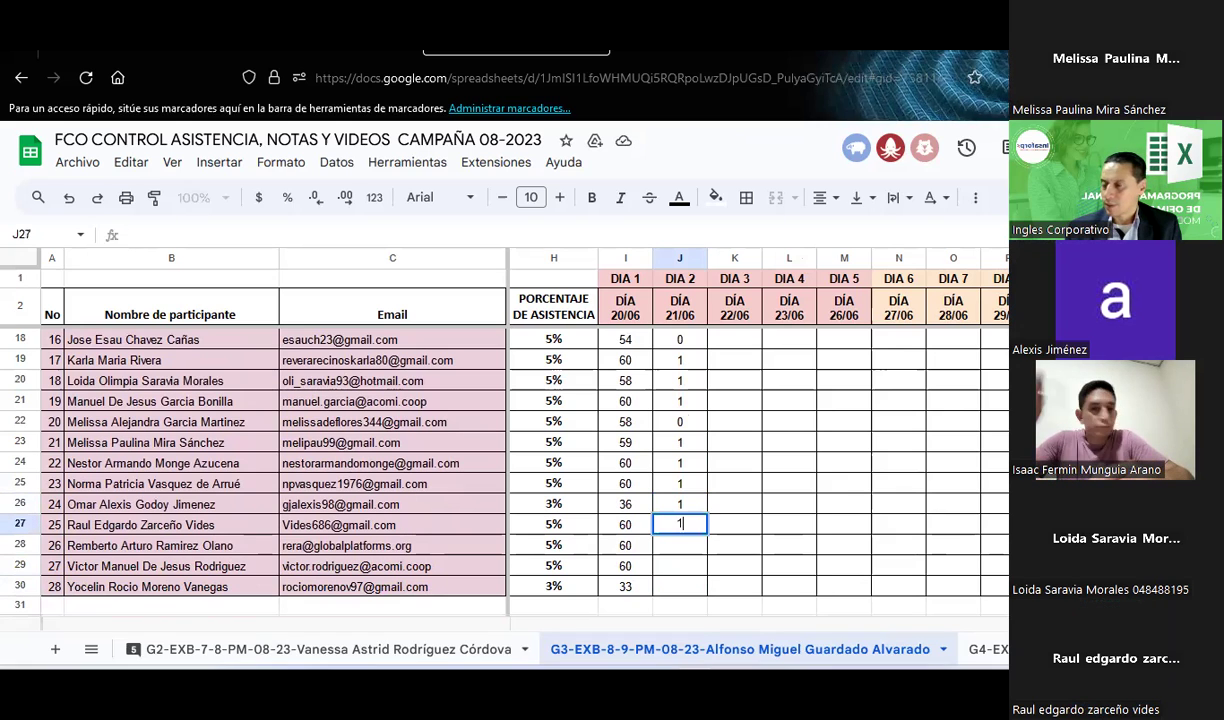
pyautogui.press('Return')
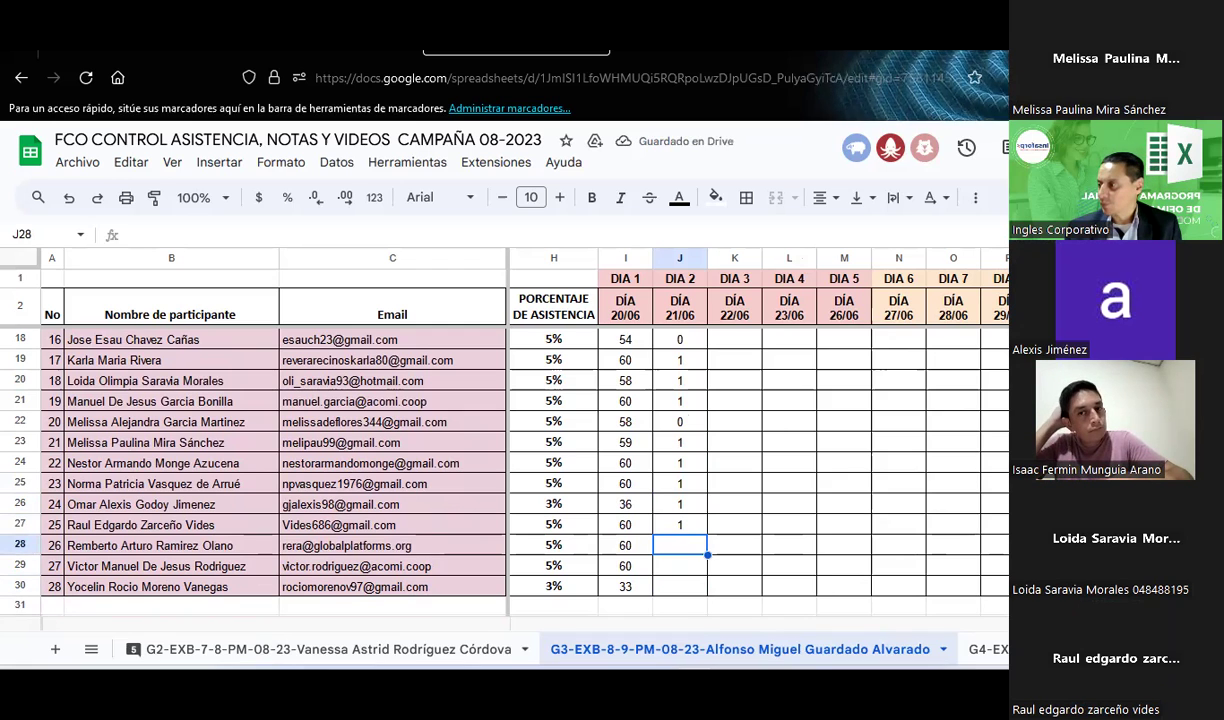
pyautogui.write('1')
pyautogui.press('Return')
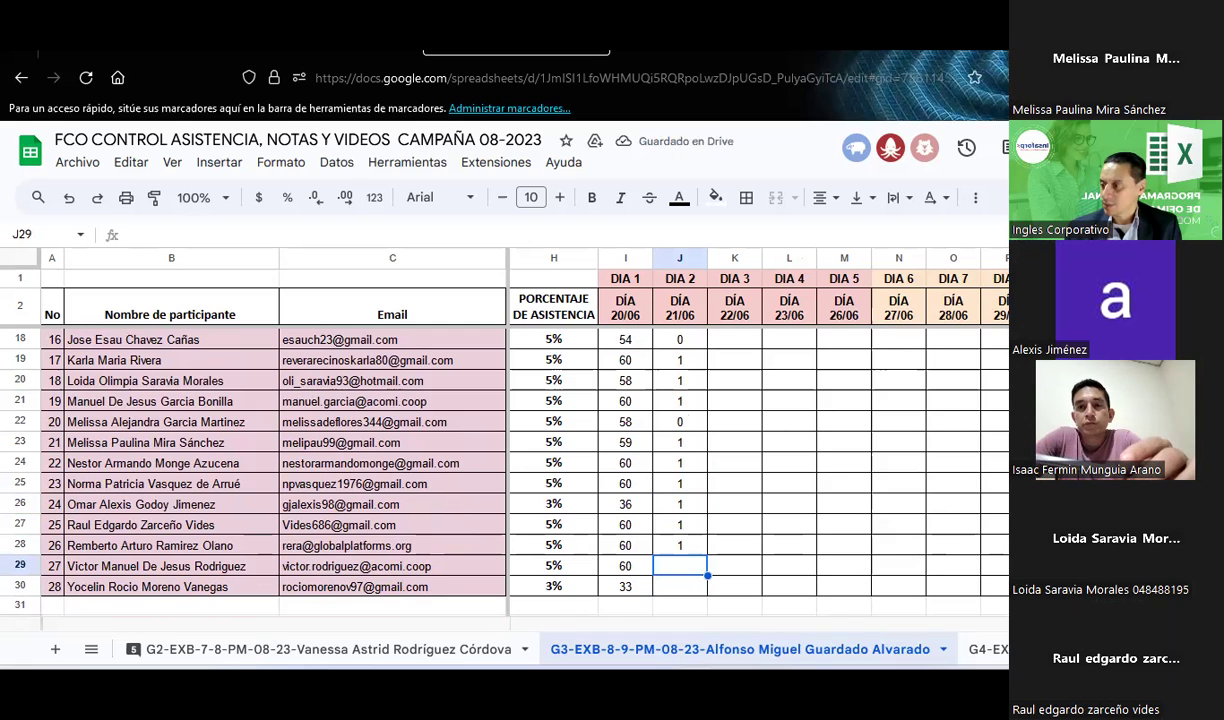
pyautogui.write('0')
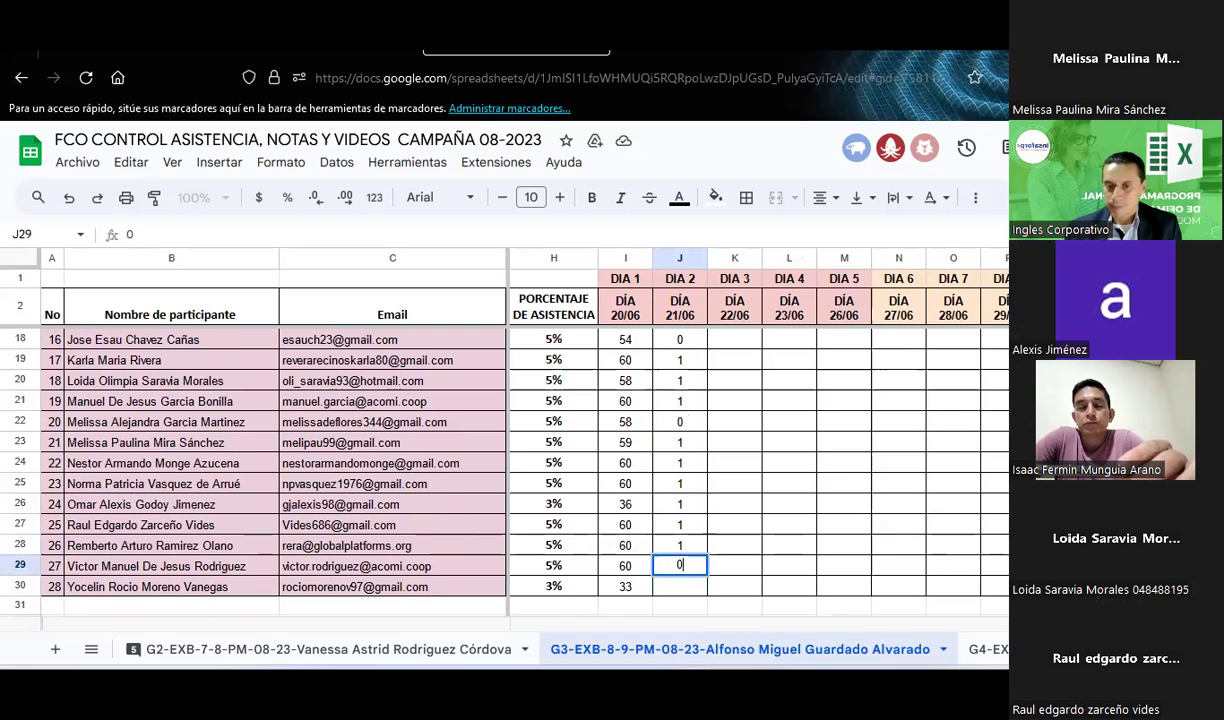
pyautogui.press('Return')
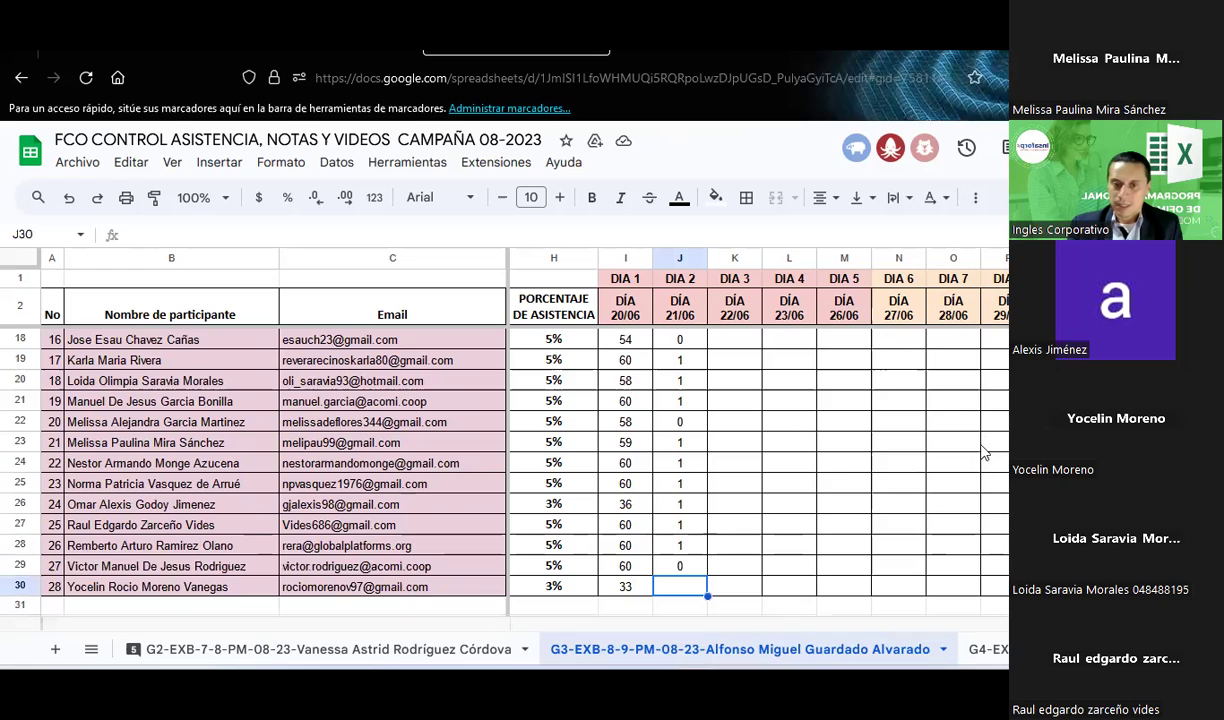
# - Finish the DIA 2 column with a 1 in J30
pyautogui.write('1')
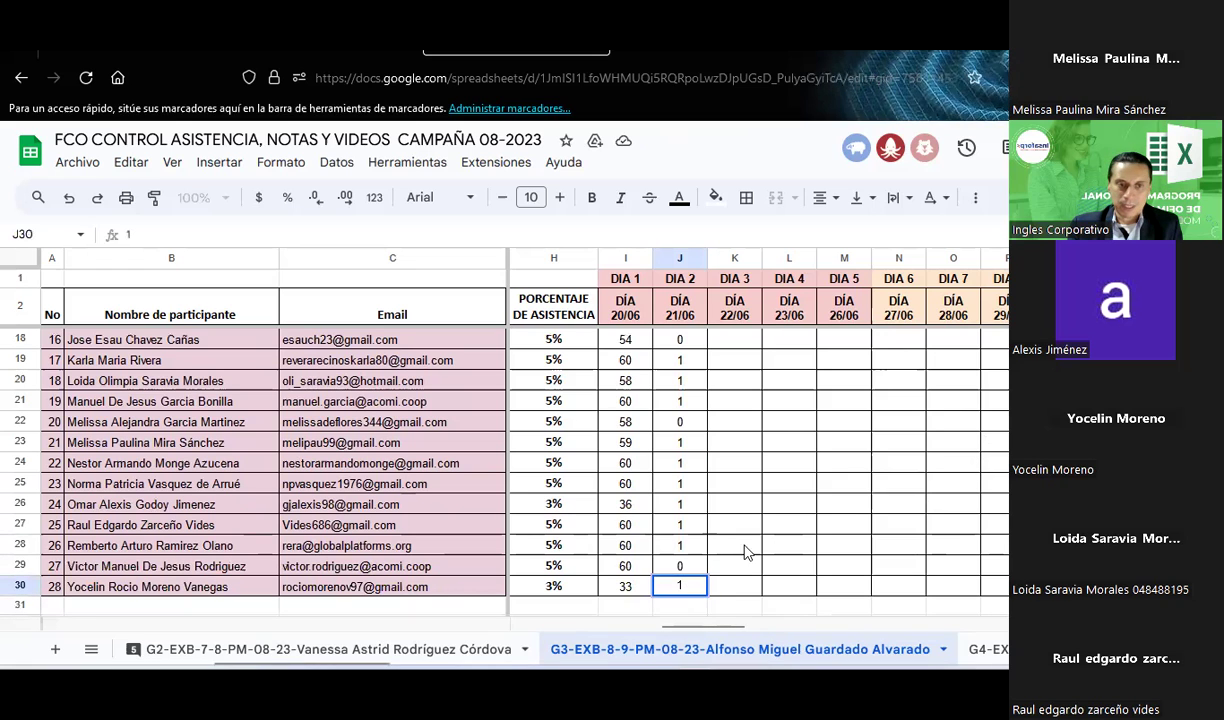
pyautogui.click(743, 548)
pyautogui.scroll(2, 271, 505)
pyautogui.scroll(3, 271, 505)
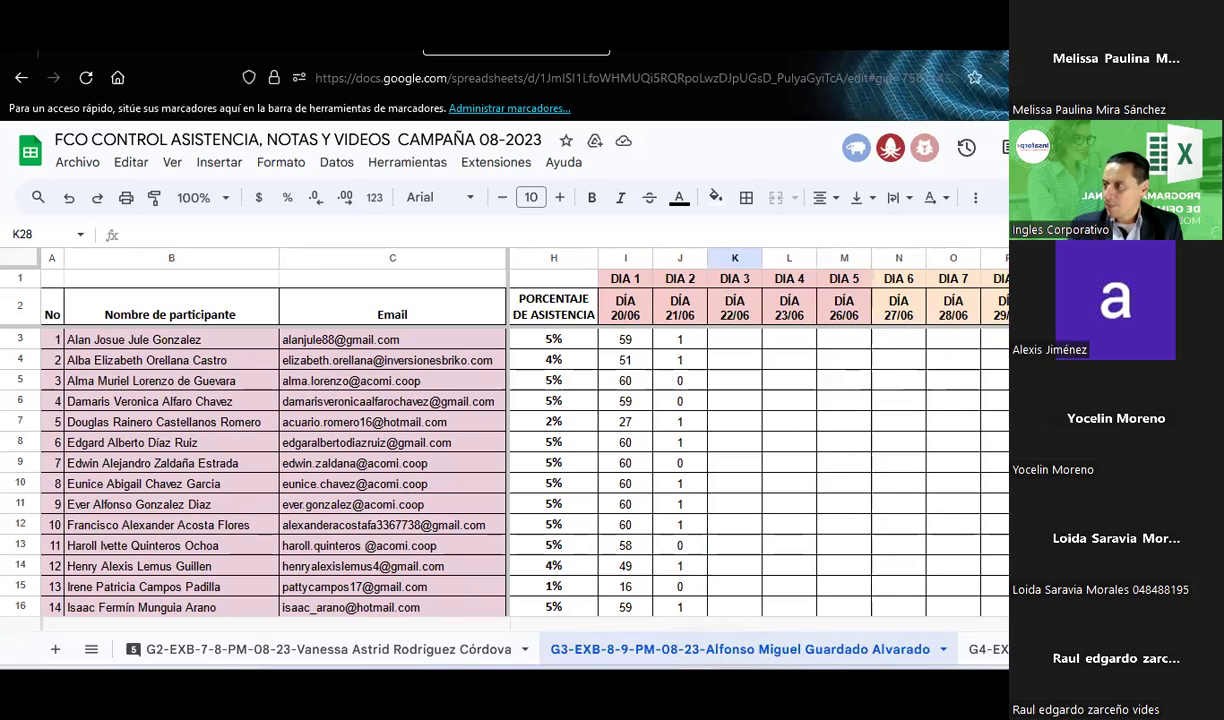
# - Look through the attendance list and select the participant name in B10
pyautogui.click(341, 490)
pyautogui.scroll(-2, 318, 480)
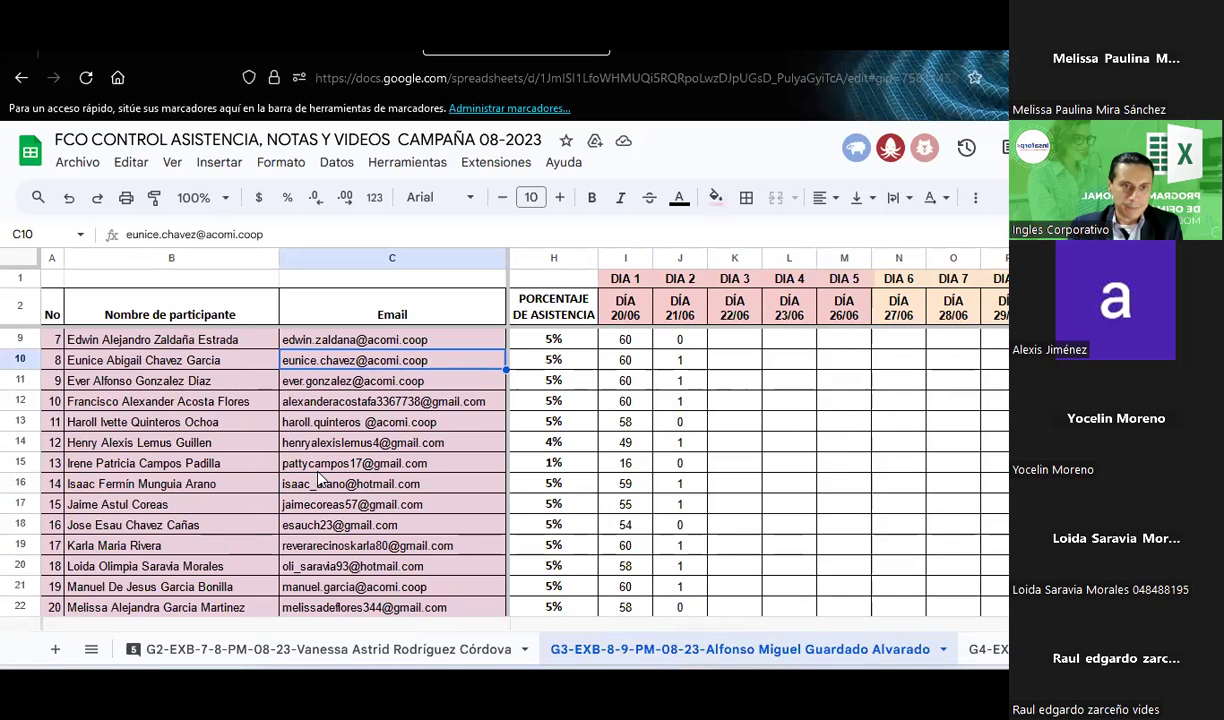
pyautogui.scroll(2, 318, 480)
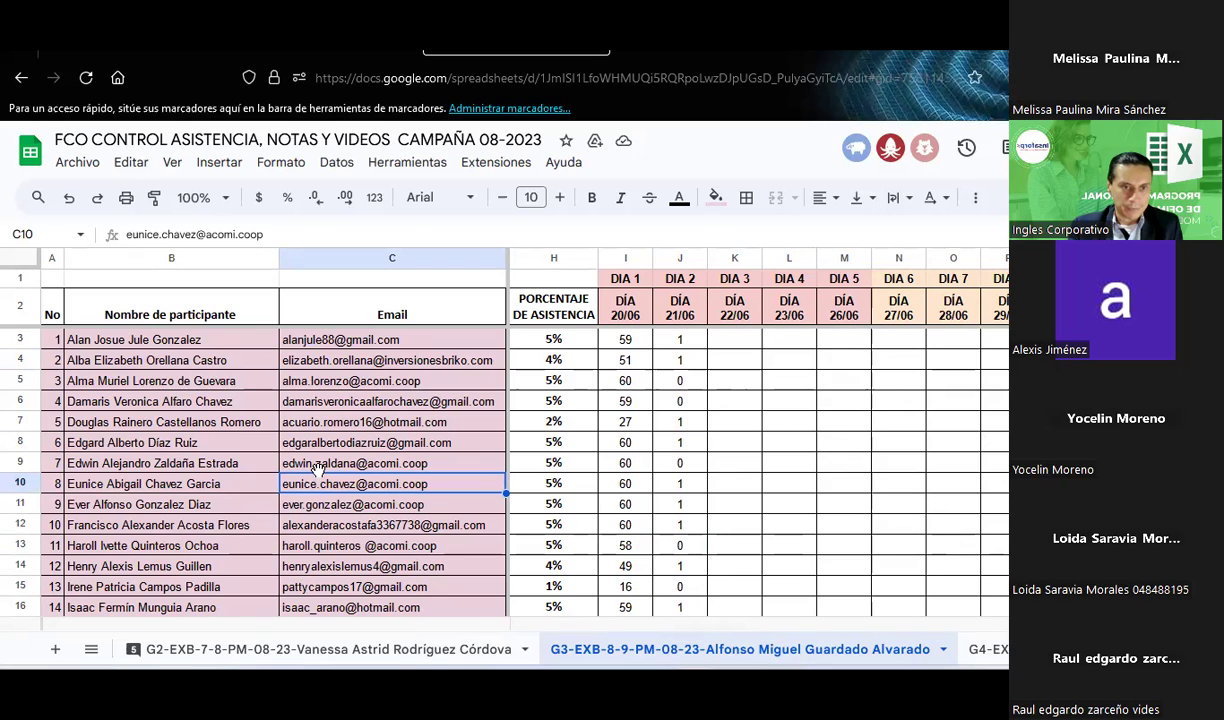
pyautogui.scroll(-2, 318, 475)
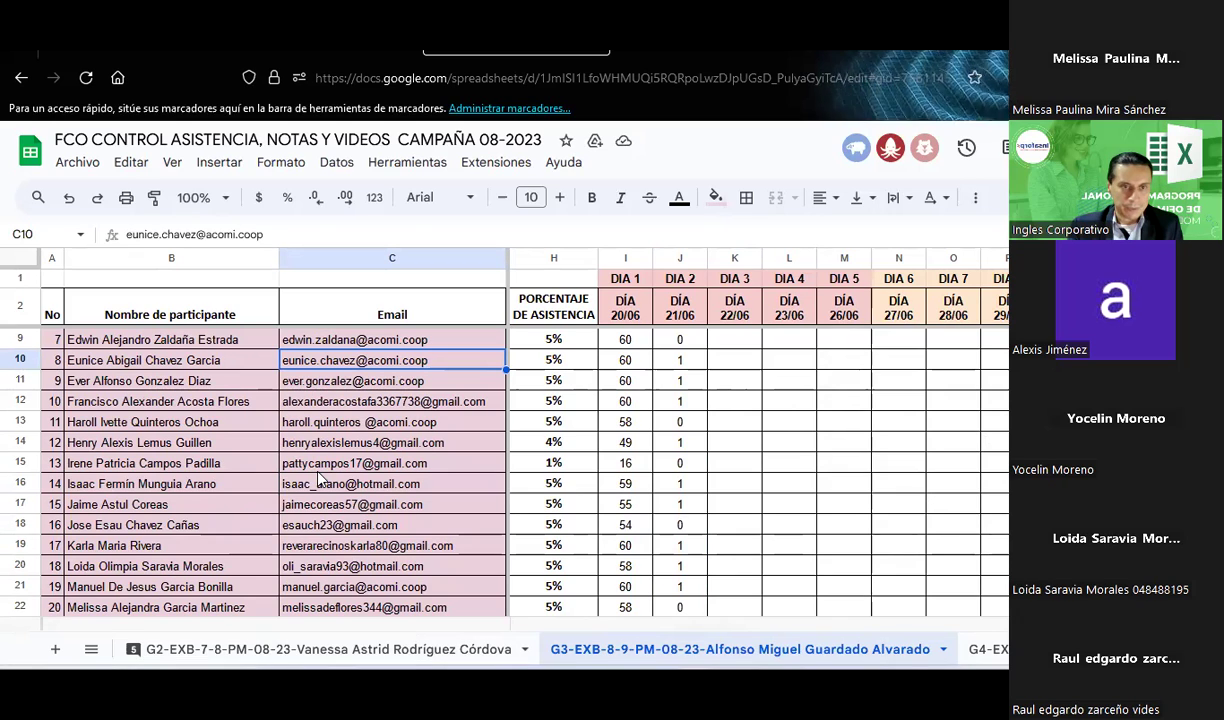
pyautogui.scroll(-2, 318, 479)
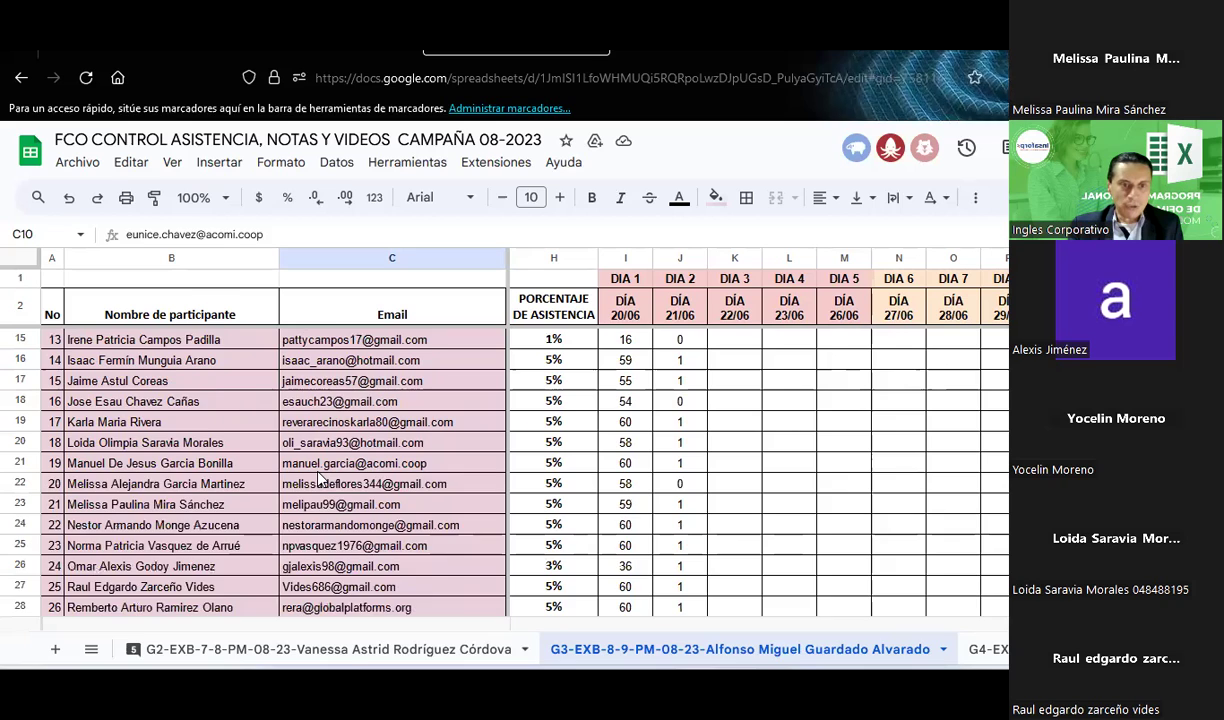
pyautogui.scroll(-2, 318, 479)
pyautogui.scroll(2, 318, 478)
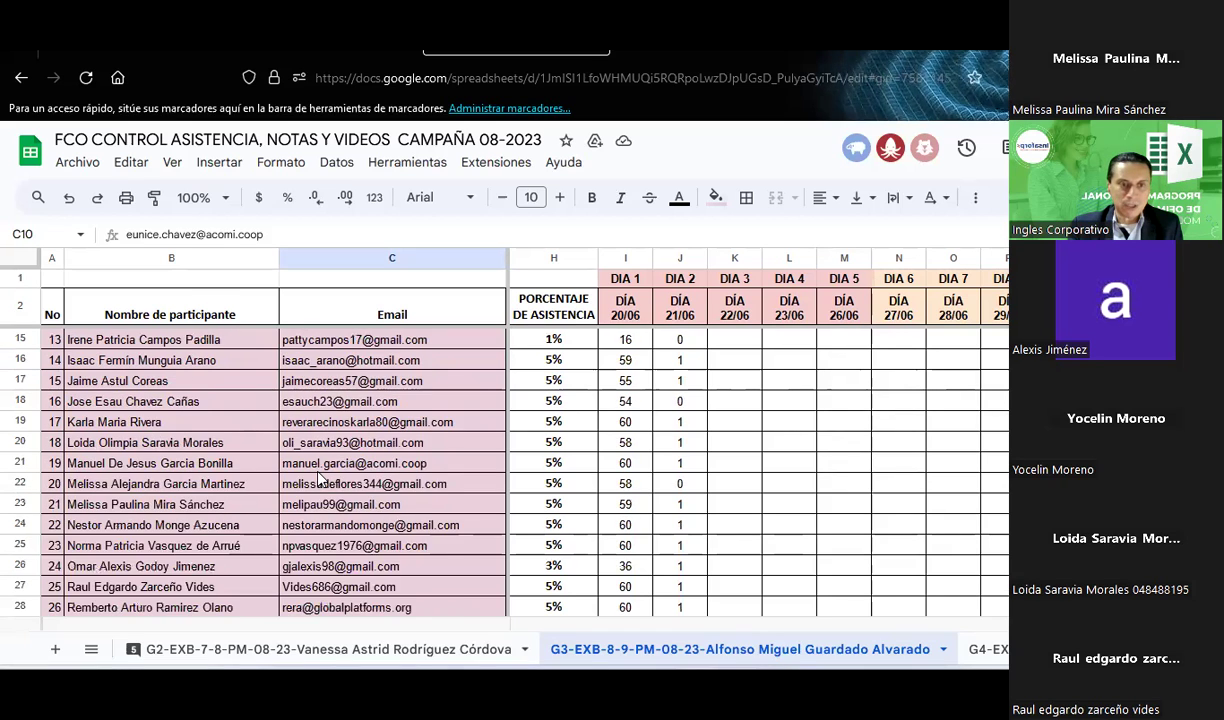
pyautogui.scroll(4, 317, 470)
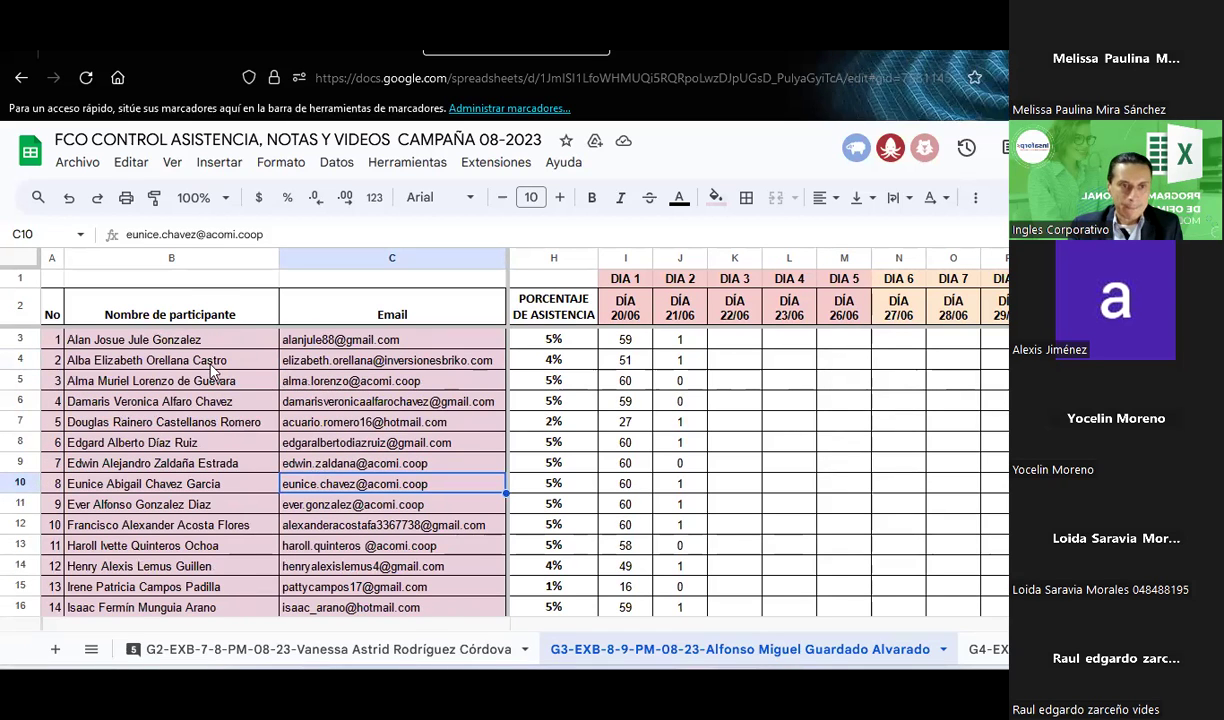
pyautogui.click(132, 486)
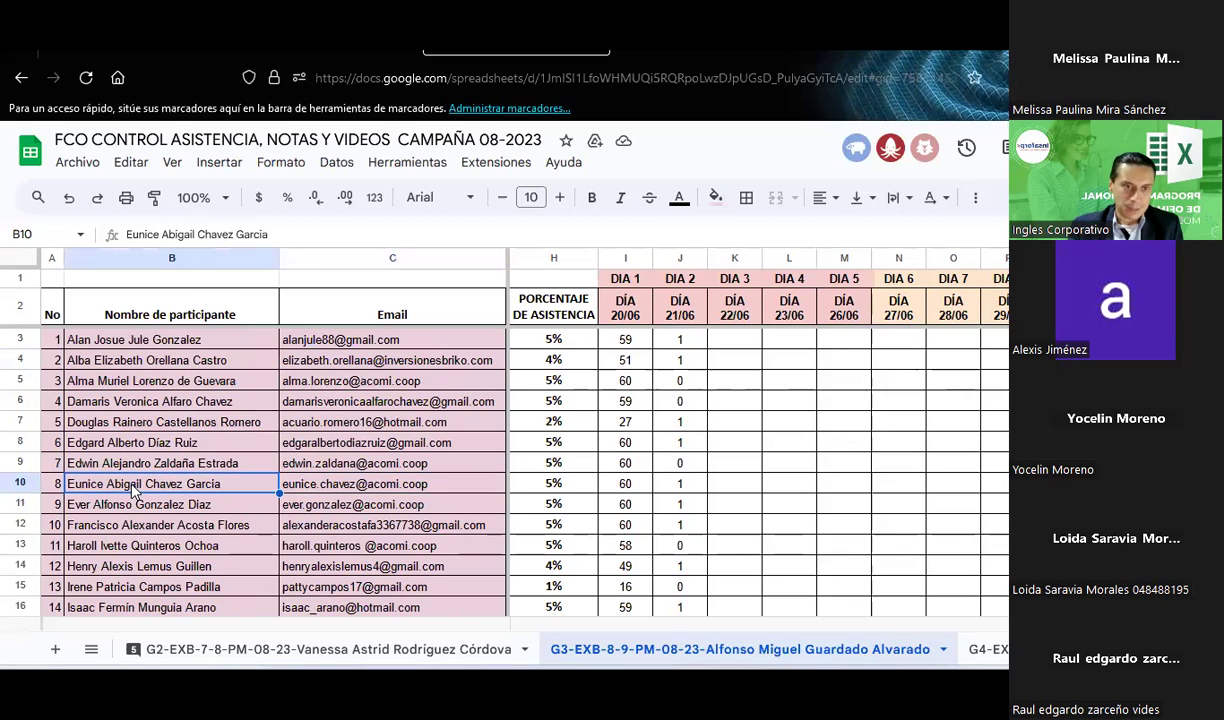
pyautogui.scroll(-2, 132, 486)
pyautogui.scroll(-2, 132, 486)
pyautogui.scroll(-2, 132, 486)
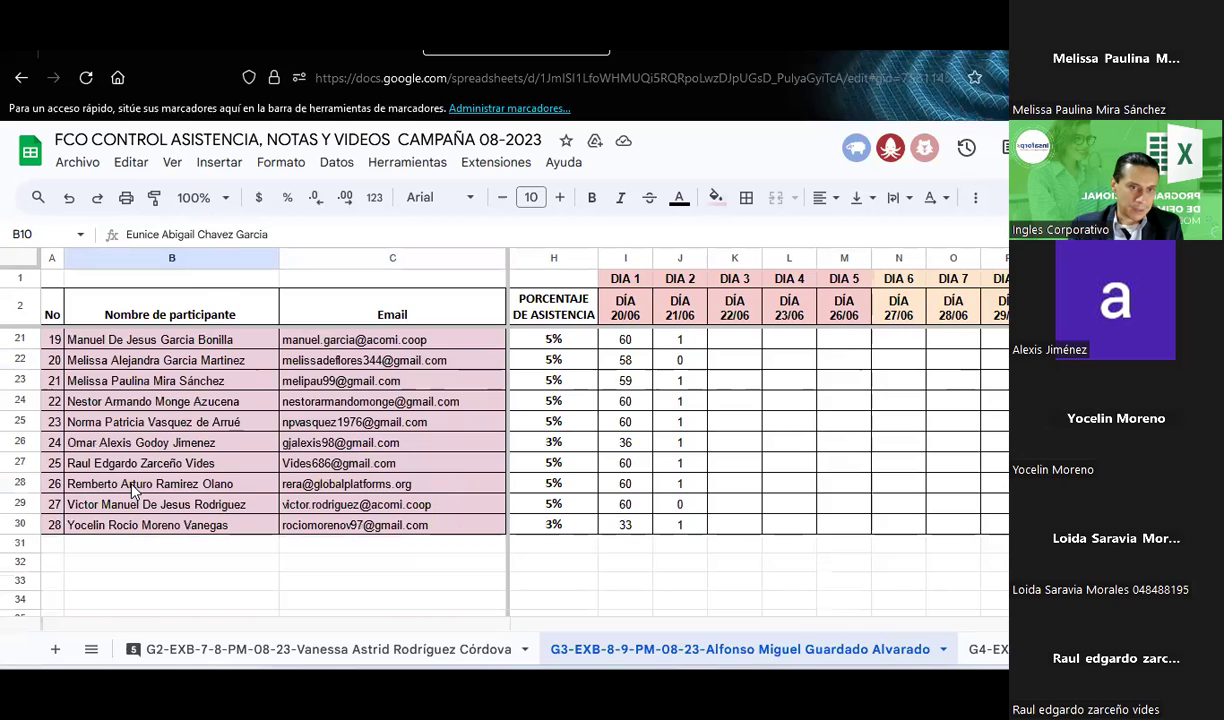
pyautogui.scroll(2, 132, 488)
pyautogui.scroll(2, 132, 488)
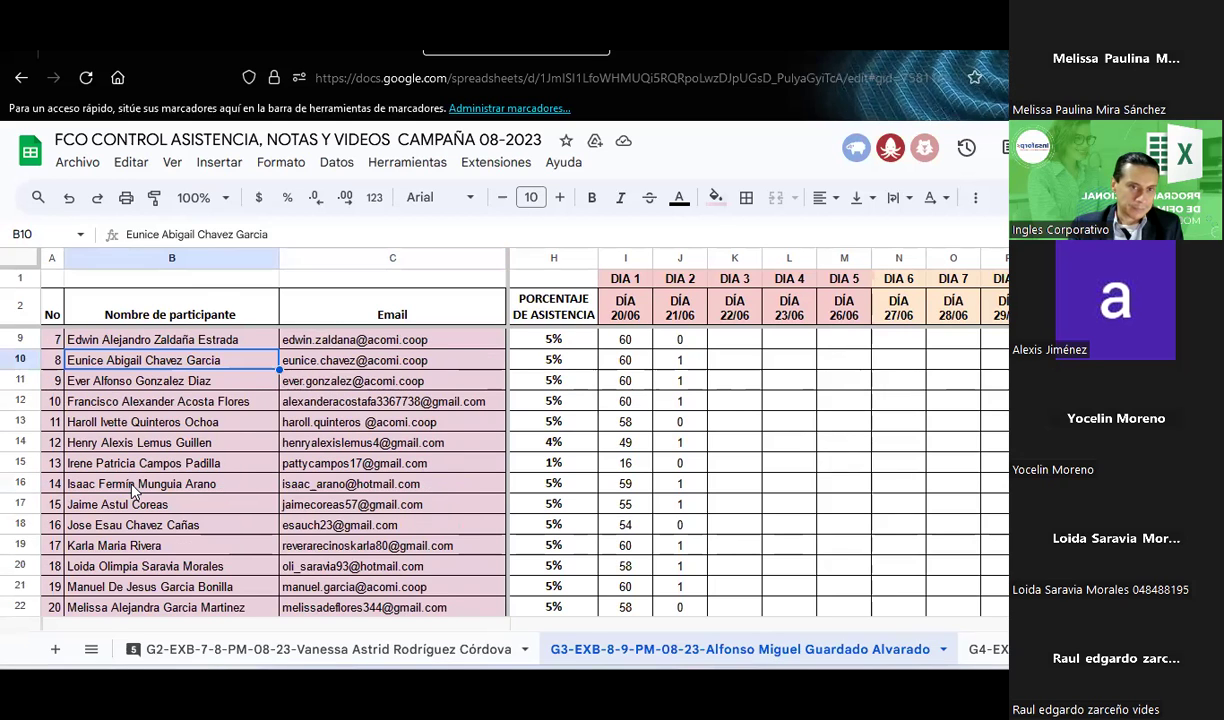
pyautogui.scroll(2, 133, 489)
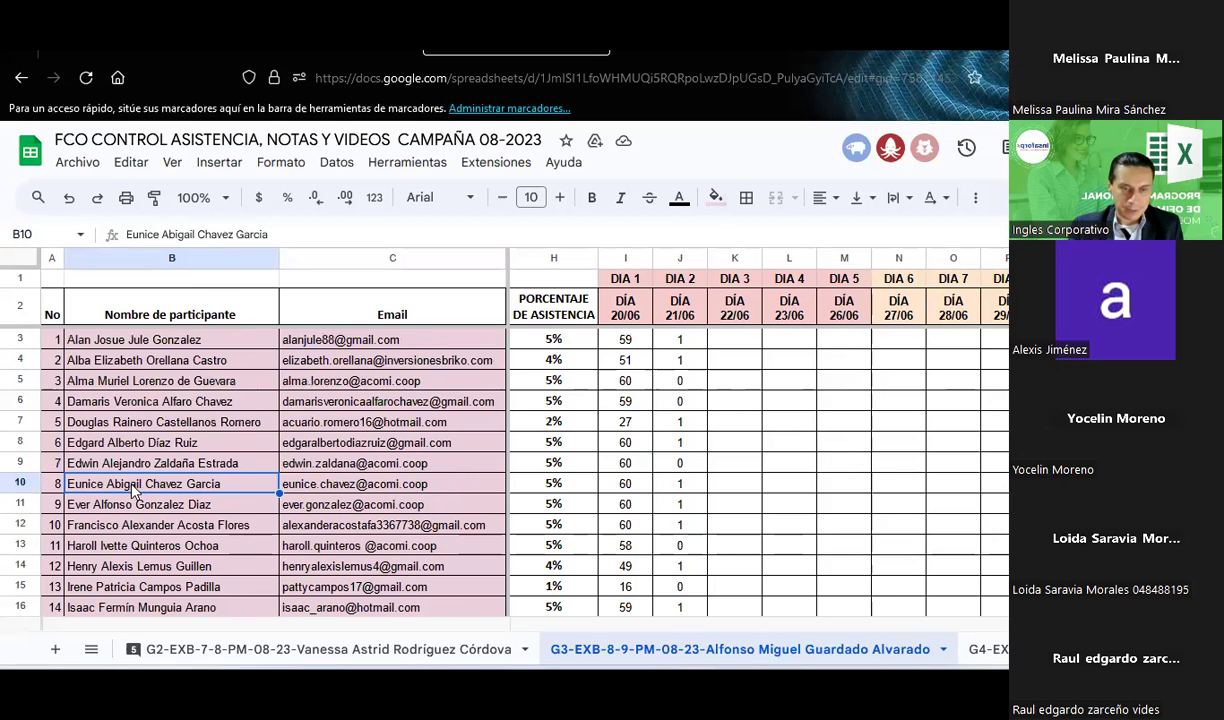
# - Search the sheet for the participant's name and bring the DÍA columns into view
pyautogui.hotkey('ctrl', 'f')
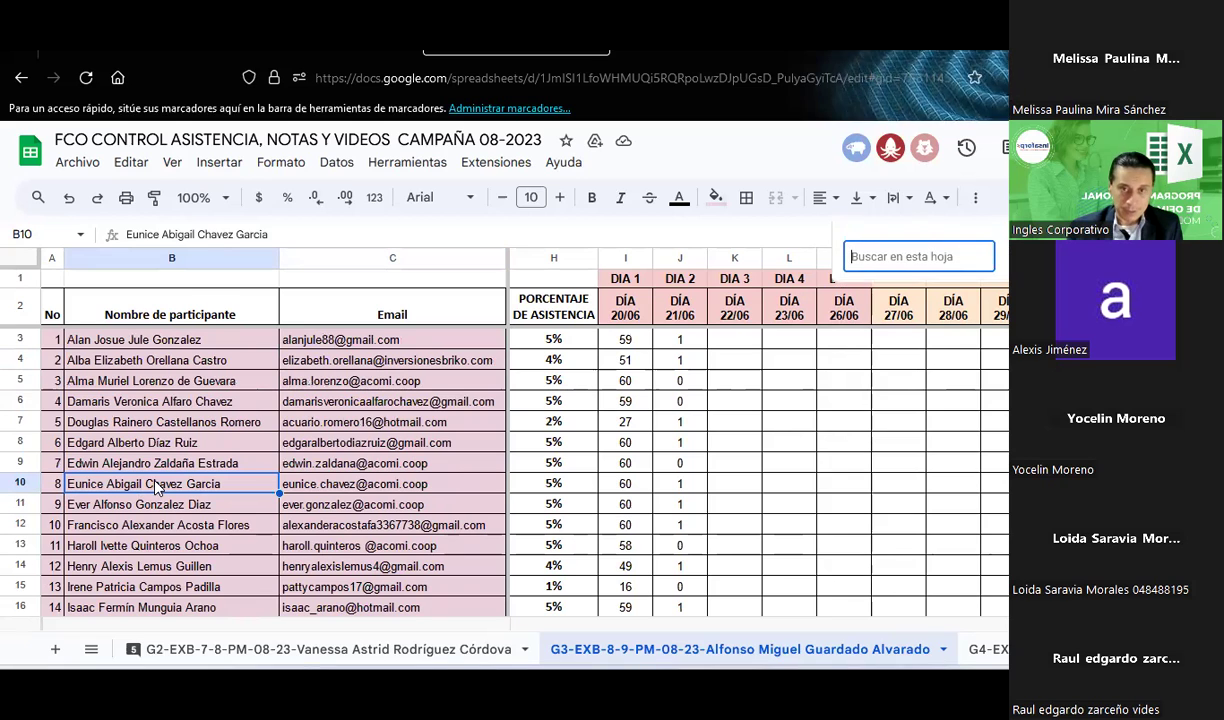
pyautogui.write('esau')
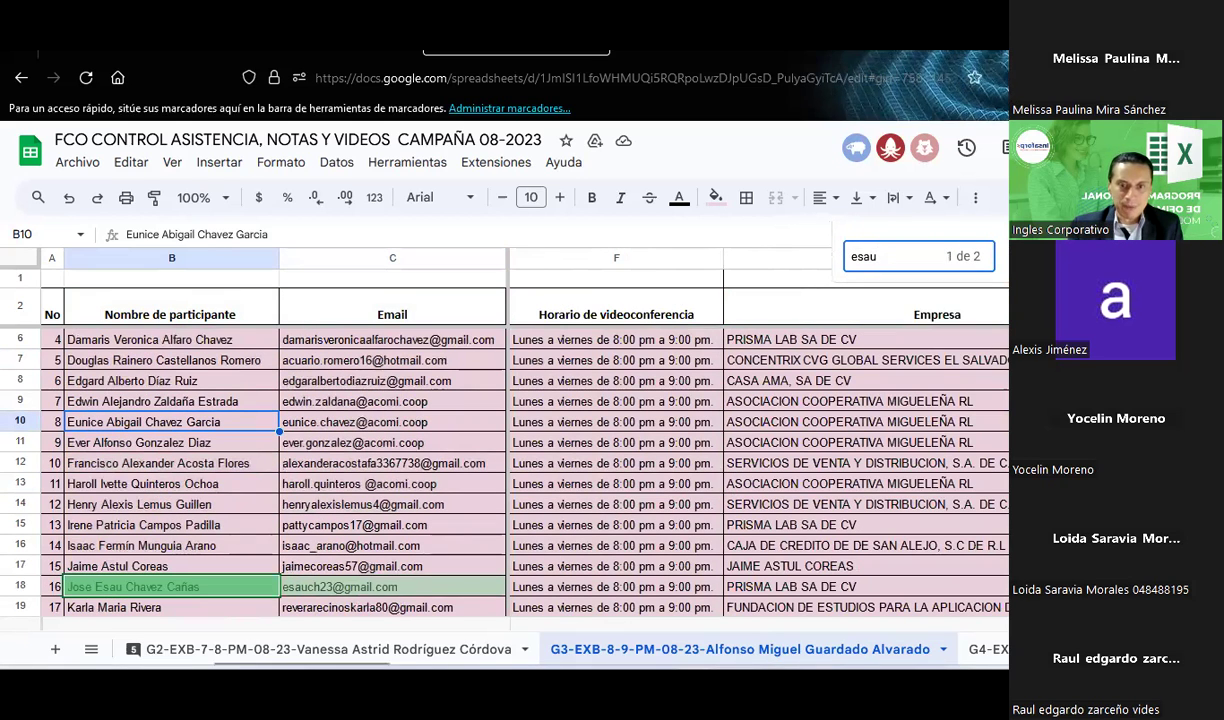
pyautogui.moveTo(597, 627); pyautogui.dragTo(703, 634)
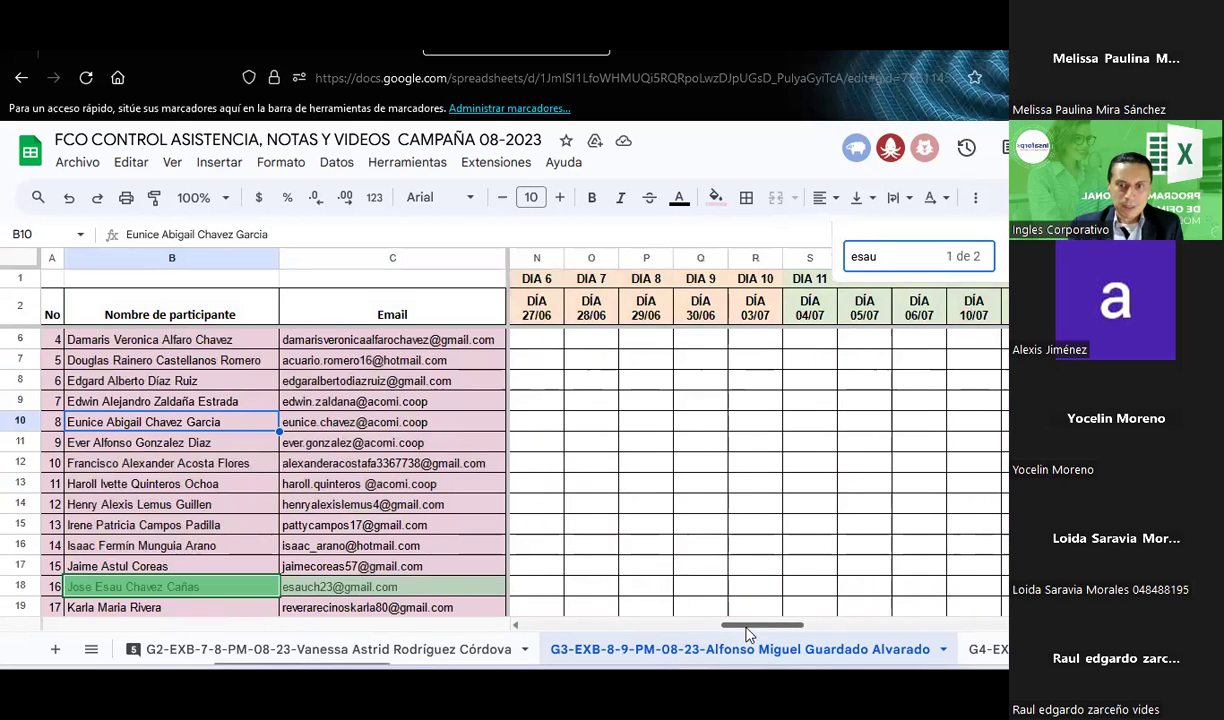
# - Change the participant's DÍA 2 attendance in J18 from 0 to 1
pyautogui.click(591, 587)
pyautogui.write('1')
pyautogui.press('Up')
pyautogui.press('Right')
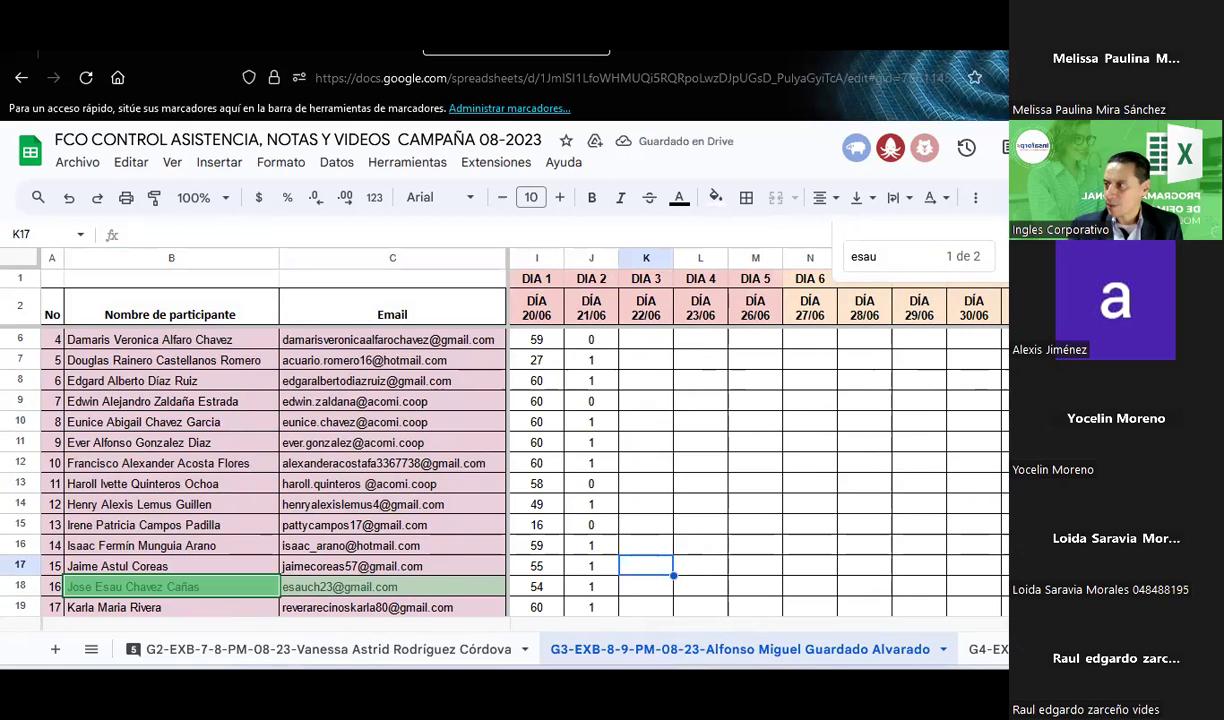
pyautogui.click(655, 447)
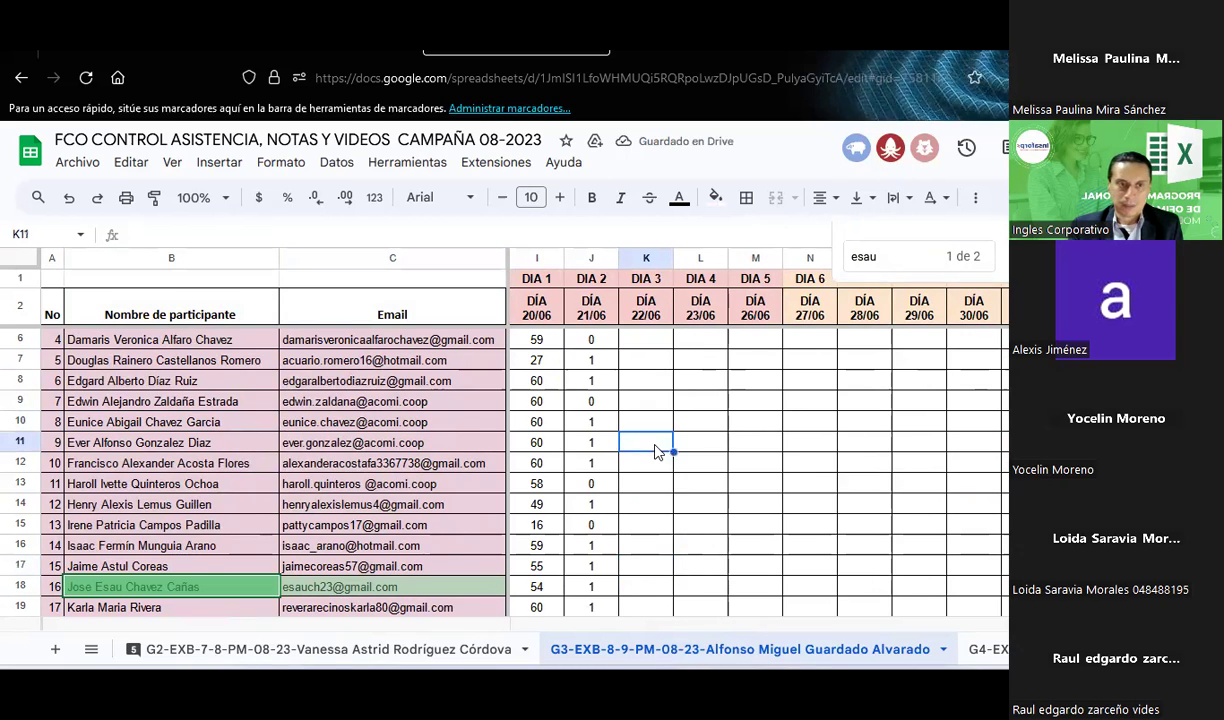
pyautogui.scroll(1, 657, 451)
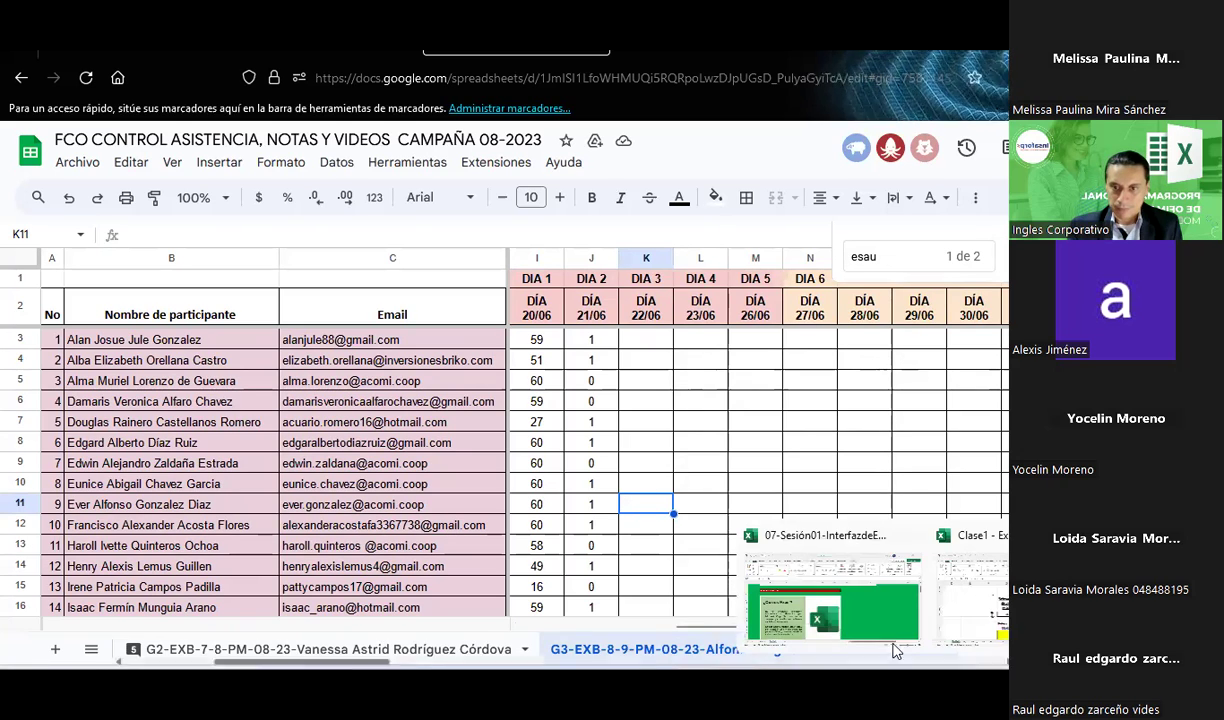
# - Switch to the Clase1 Excel workbook window
pyautogui.click(893, 630)
pyautogui.moveTo(893, 660)
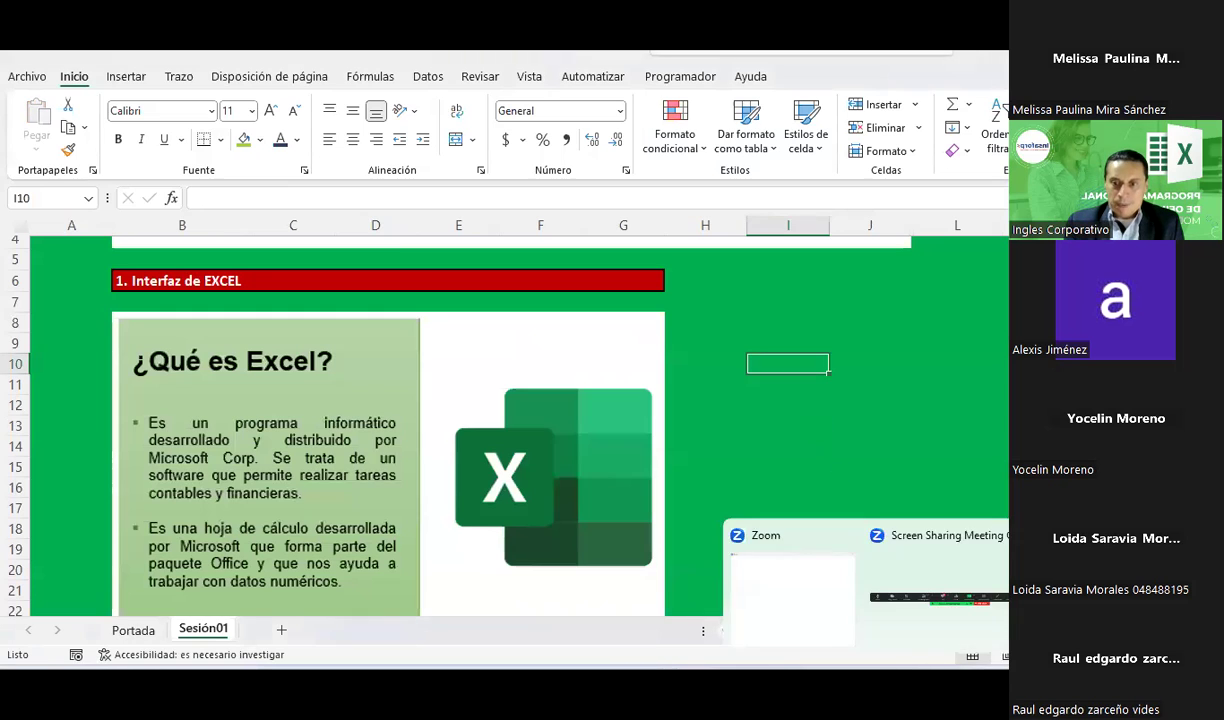
pyautogui.click(972, 590)
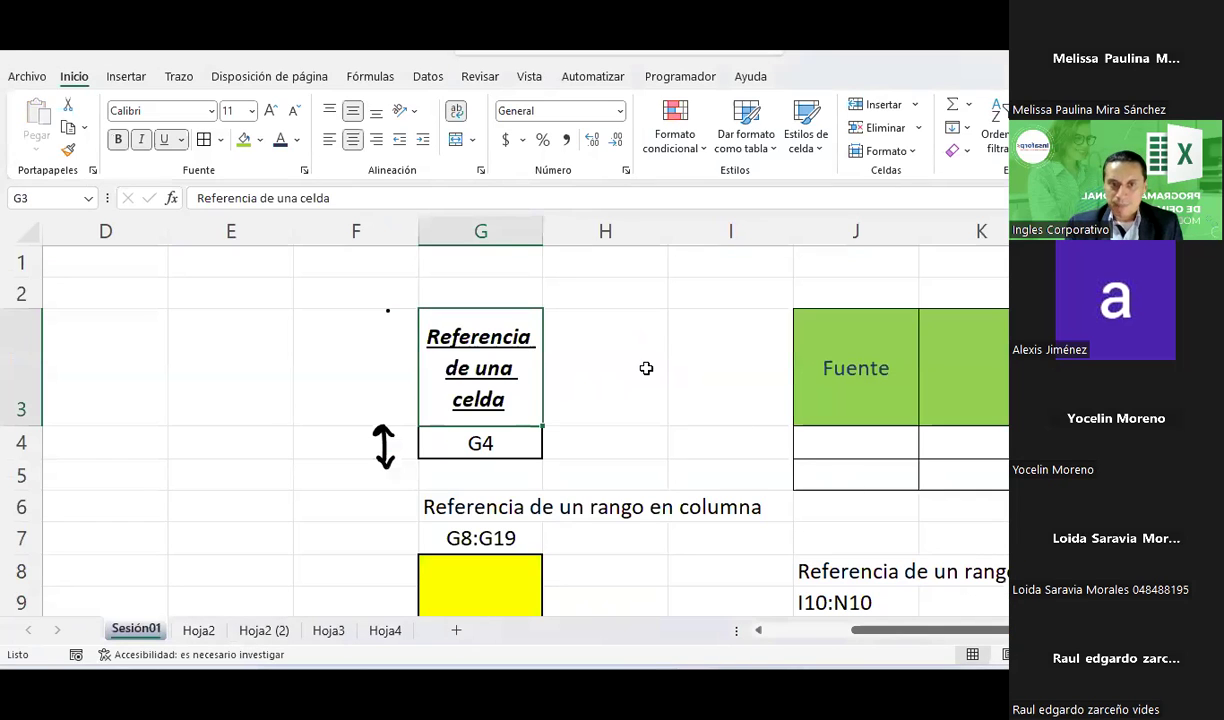
pyautogui.click(601, 380)
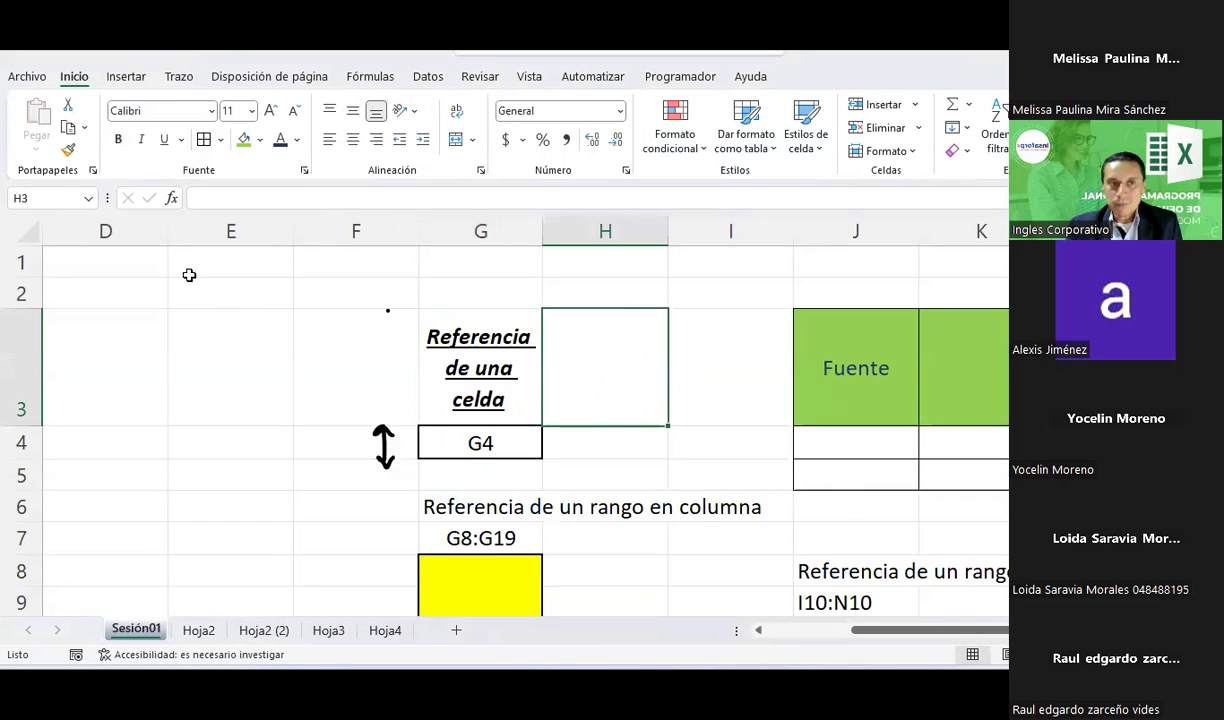
# - Put the Sesión01 sheet into Page Layout view
pyautogui.click(530, 77)
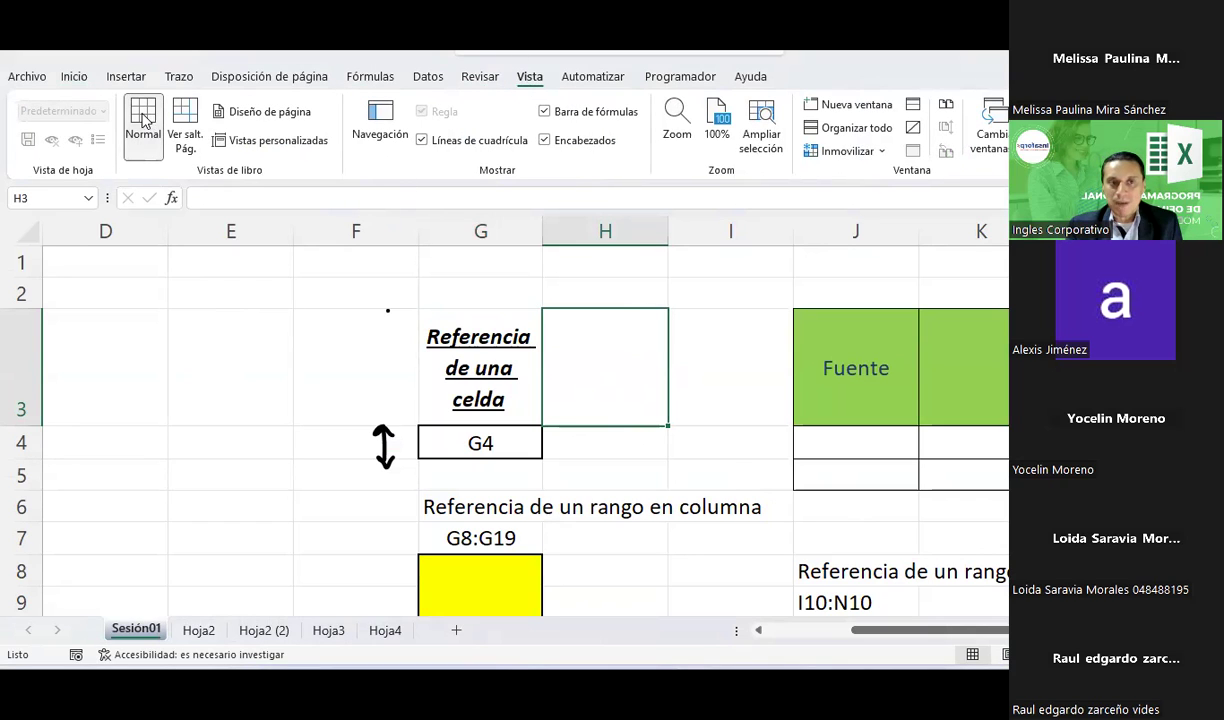
pyautogui.click(252, 433)
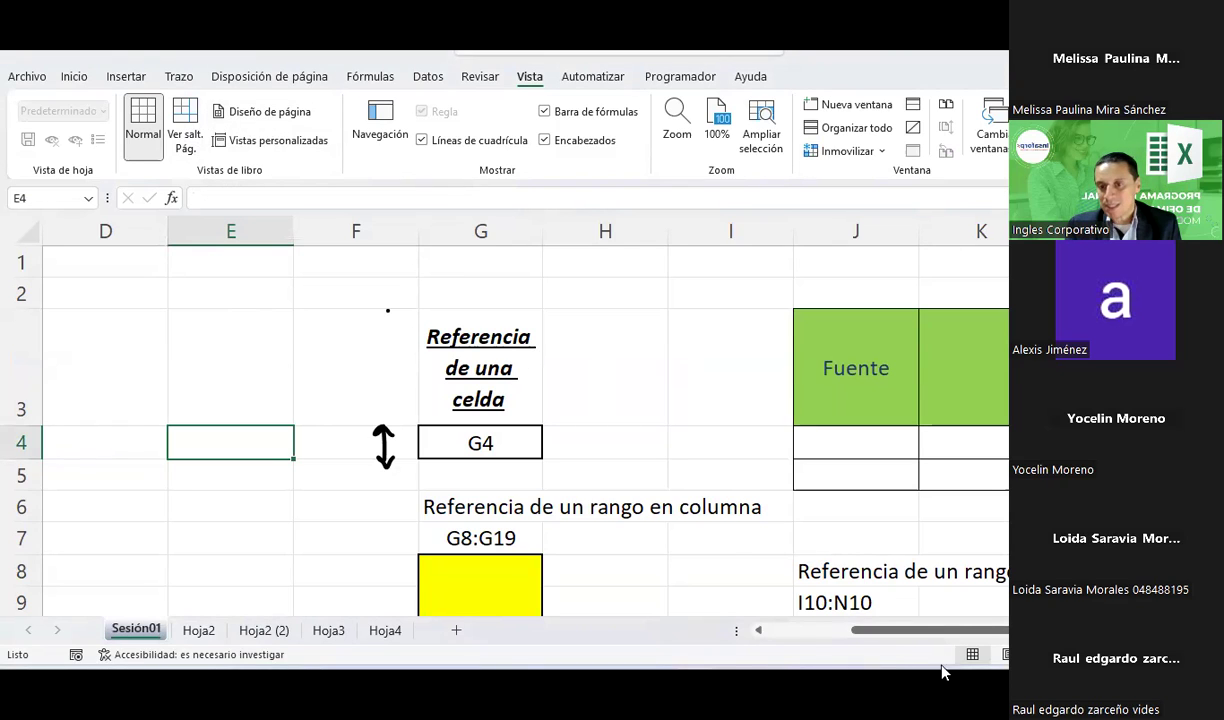
pyautogui.moveTo(905, 665)
pyautogui.click(963, 506)
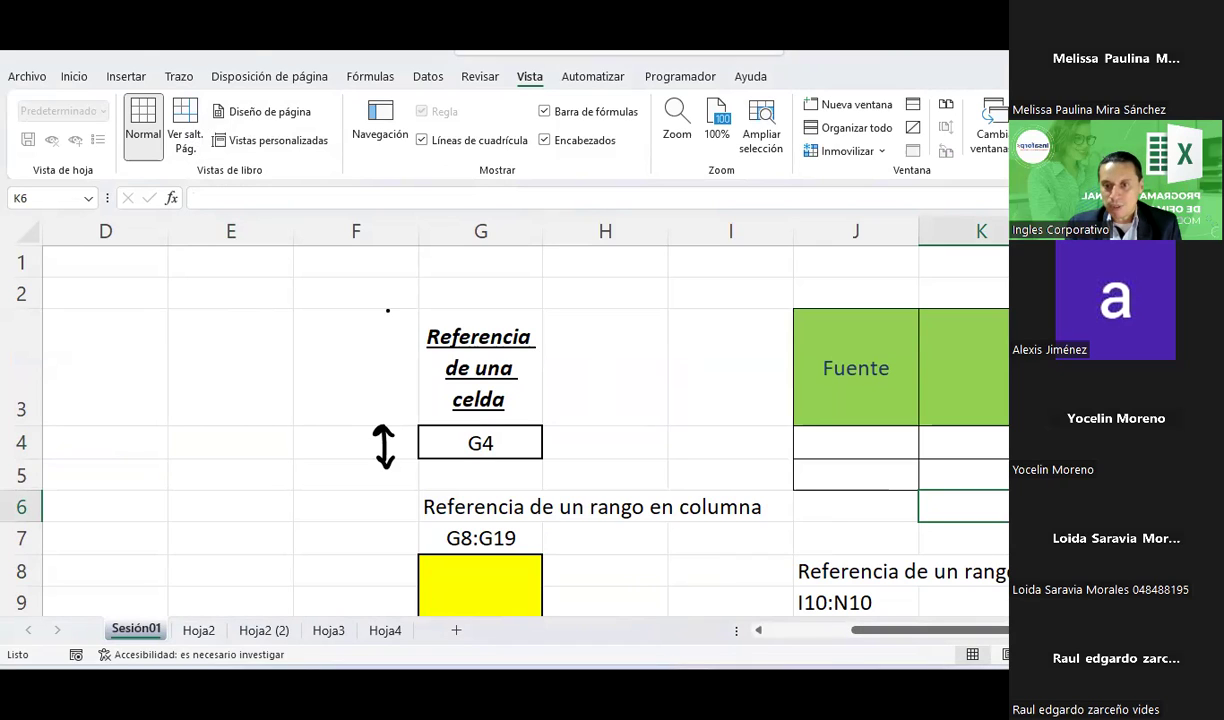
pyautogui.click(659, 429)
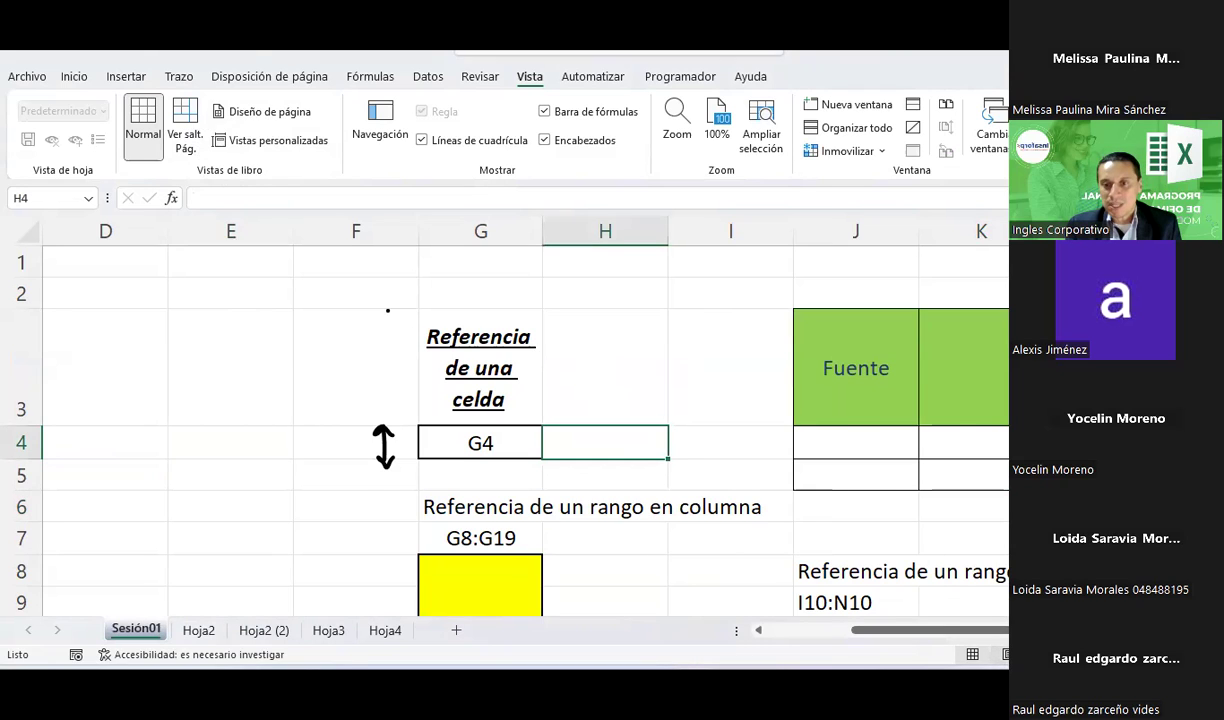
pyautogui.click(1004, 654)
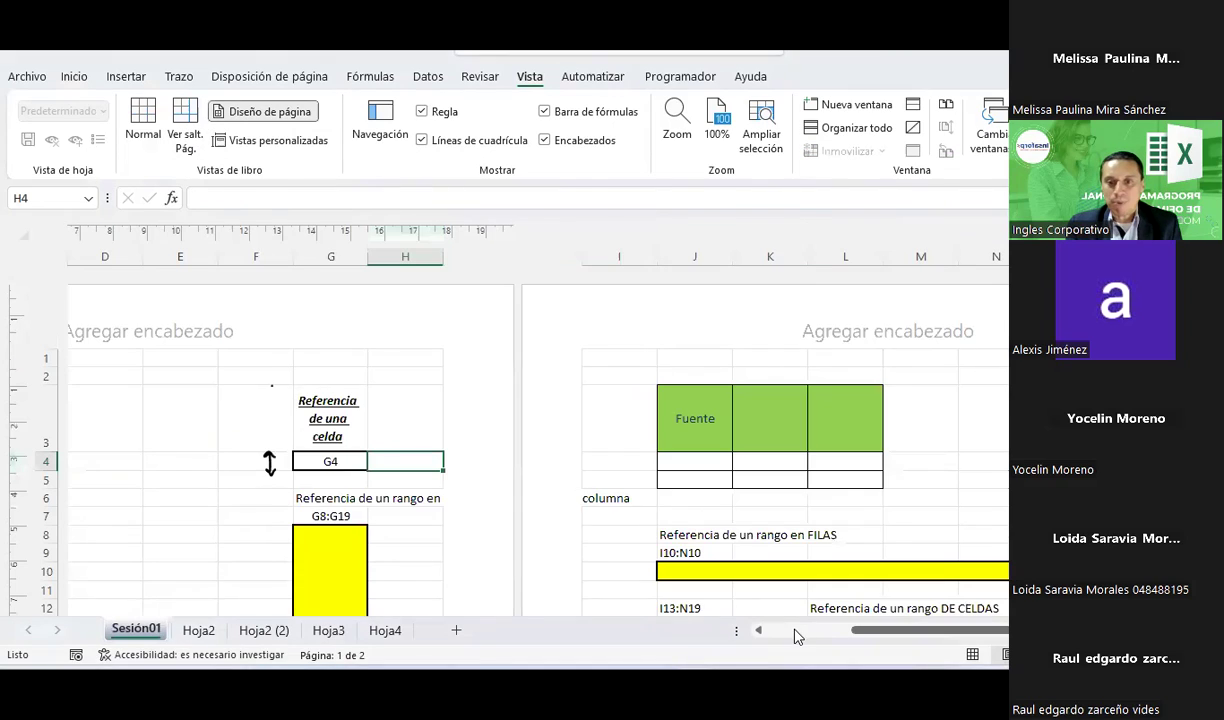
# - Enter CLASE DE EXCEL in the centre section of the page header
pyautogui.click(795, 635)
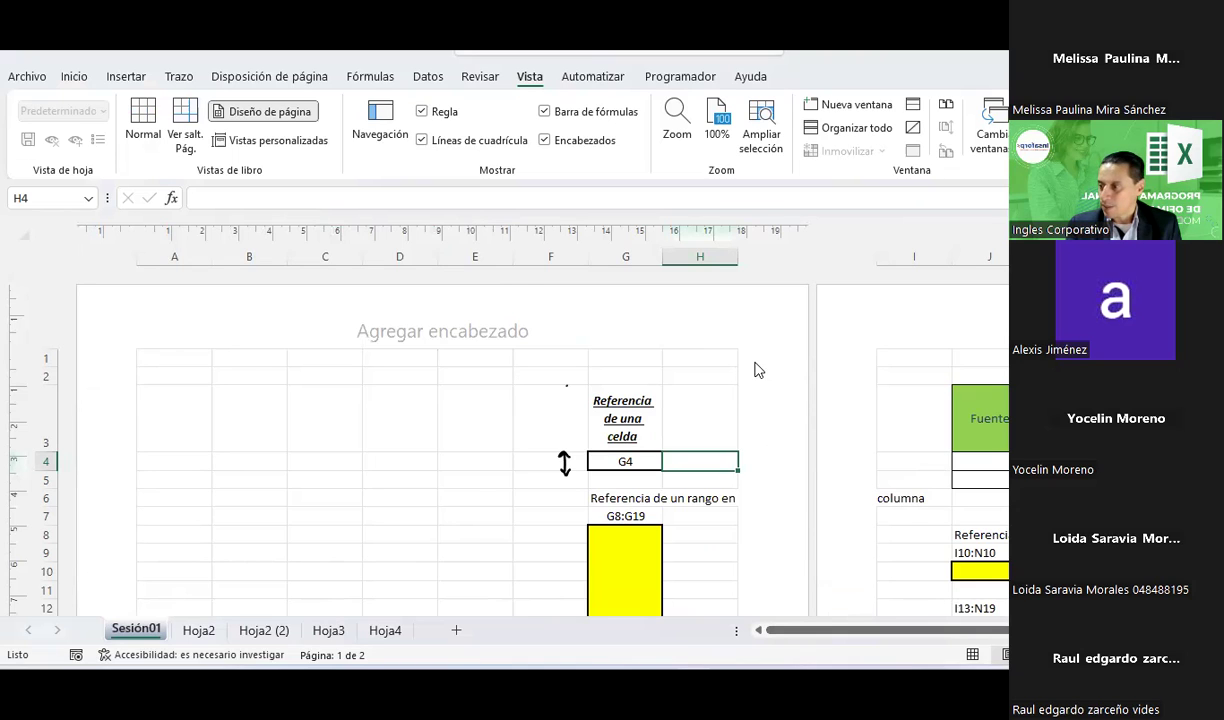
pyautogui.click(416, 335)
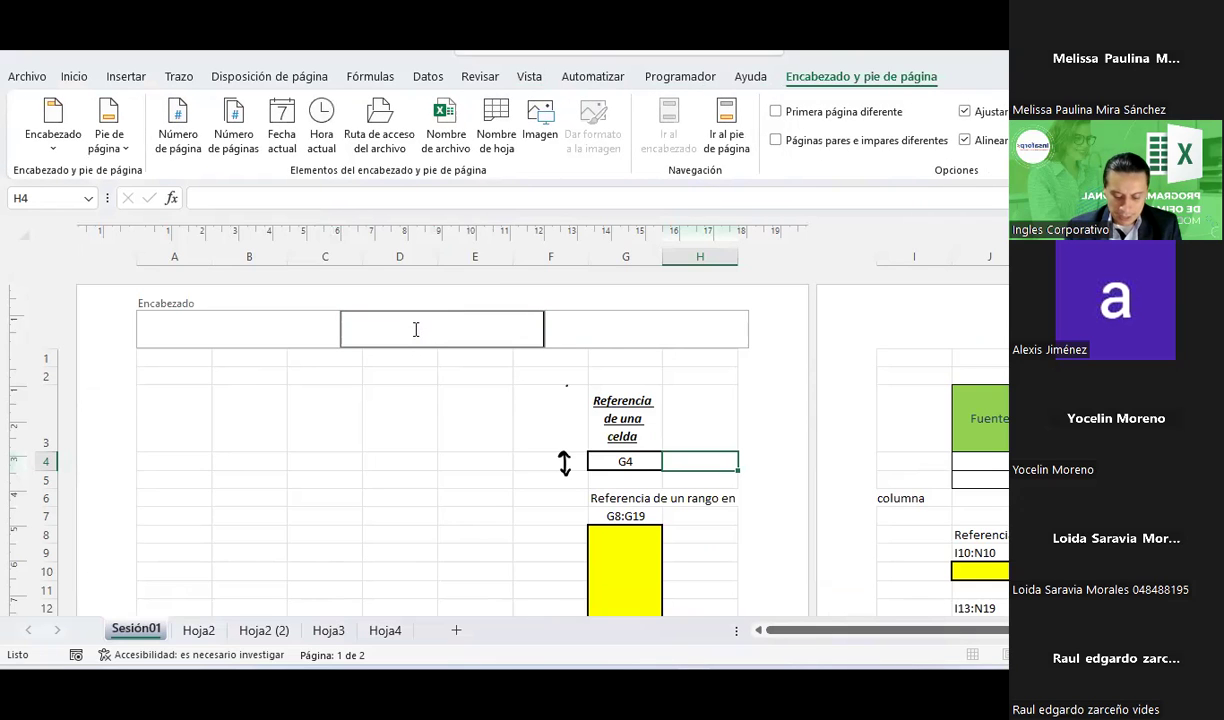
pyautogui.write('CLASE DE EXCE')
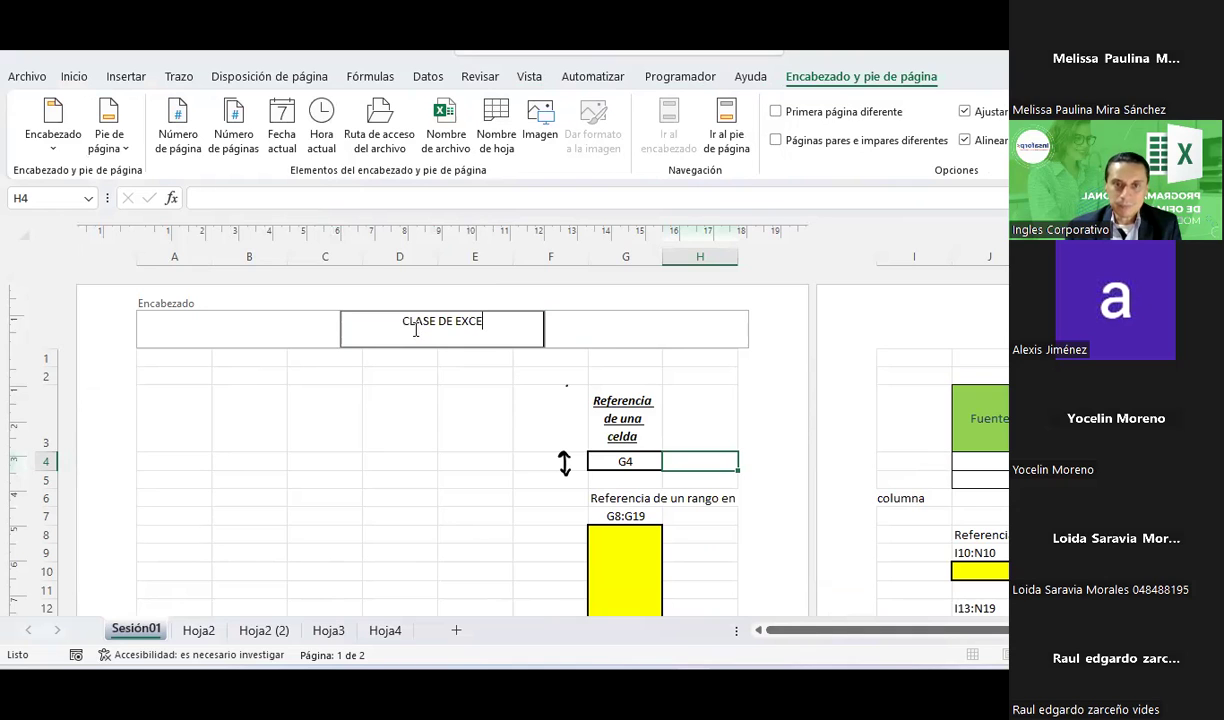
pyautogui.write('L')
pyautogui.press('Return')
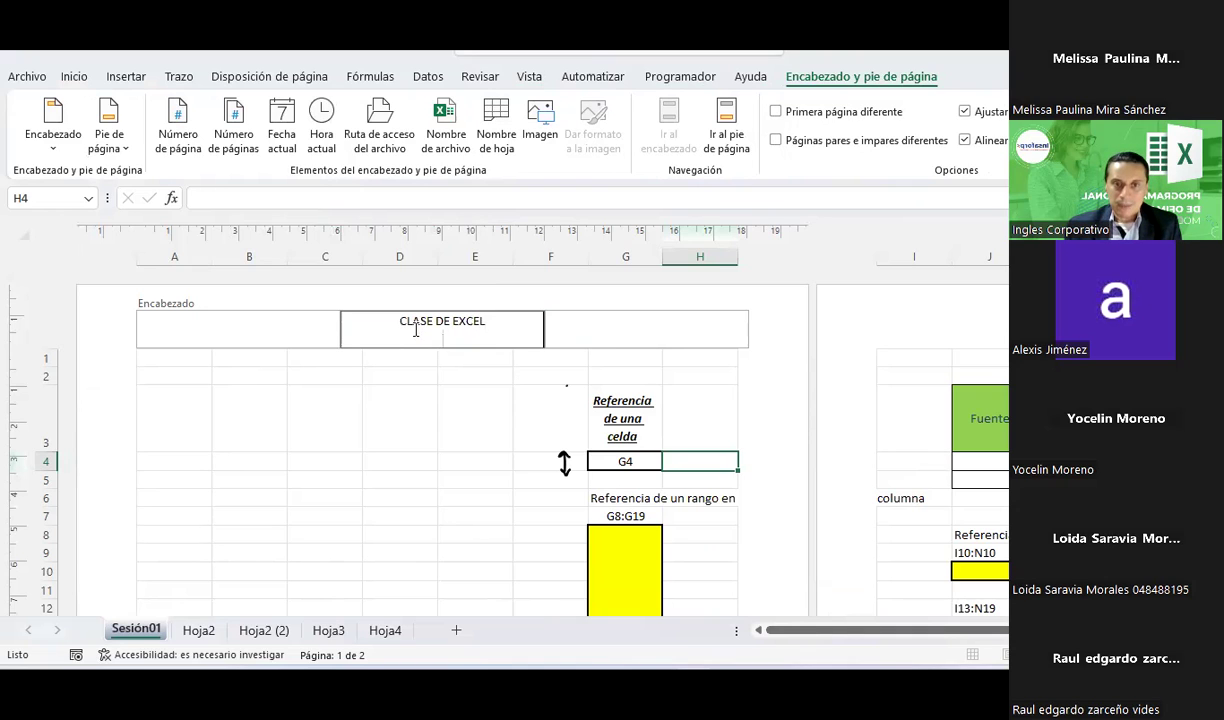
# - Add SESIÓN 1 to the right header section and 22/08/23 to the left
pyautogui.click(584, 338)
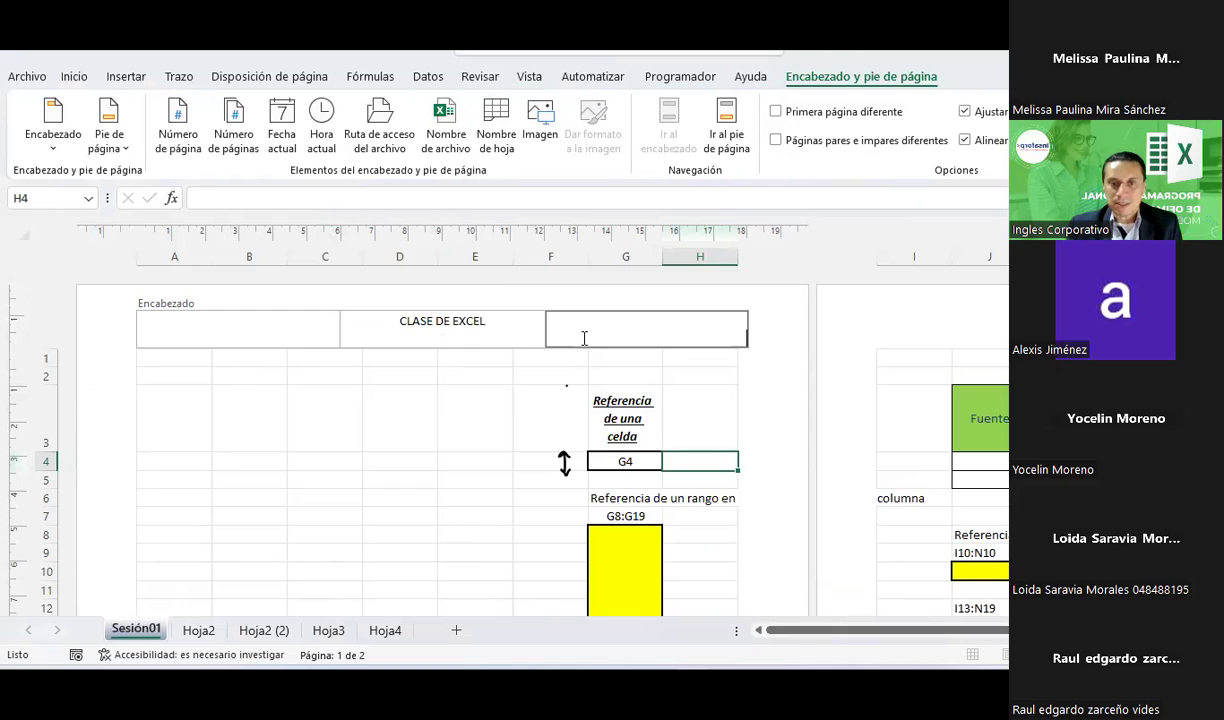
pyautogui.write('SESIÓN 1')
pyautogui.click(317, 340)
pyautogui.write('22/08/2')
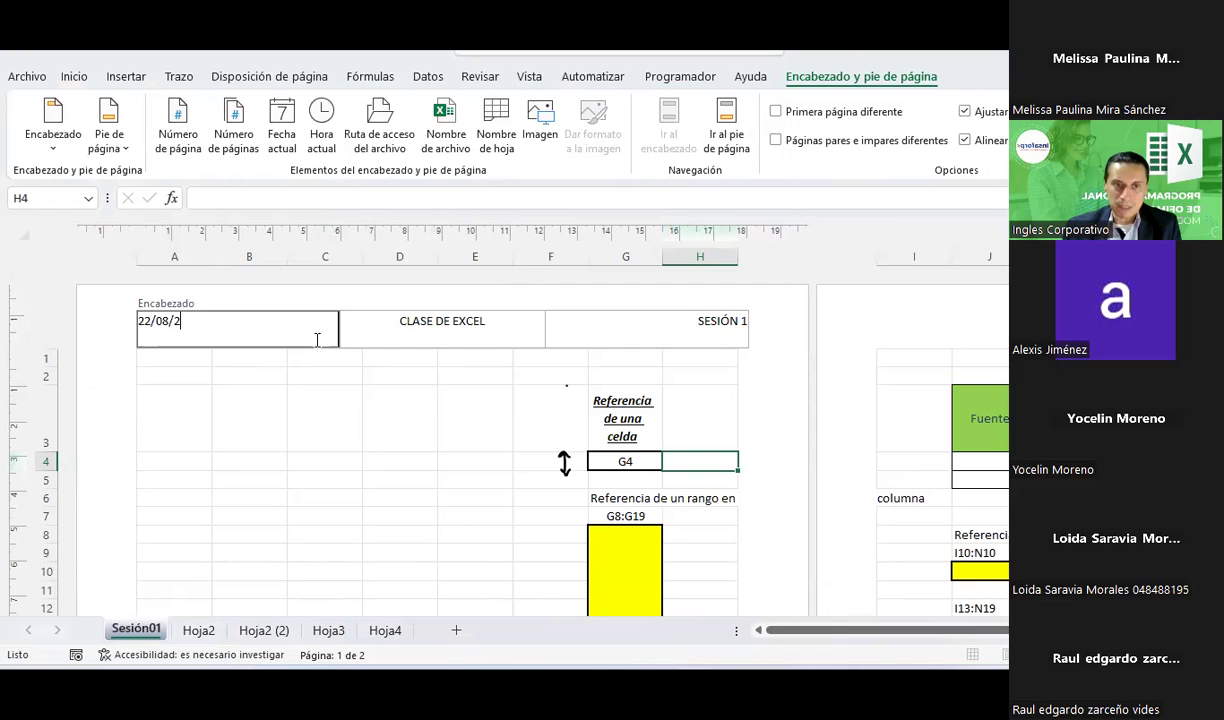
pyautogui.write('3')
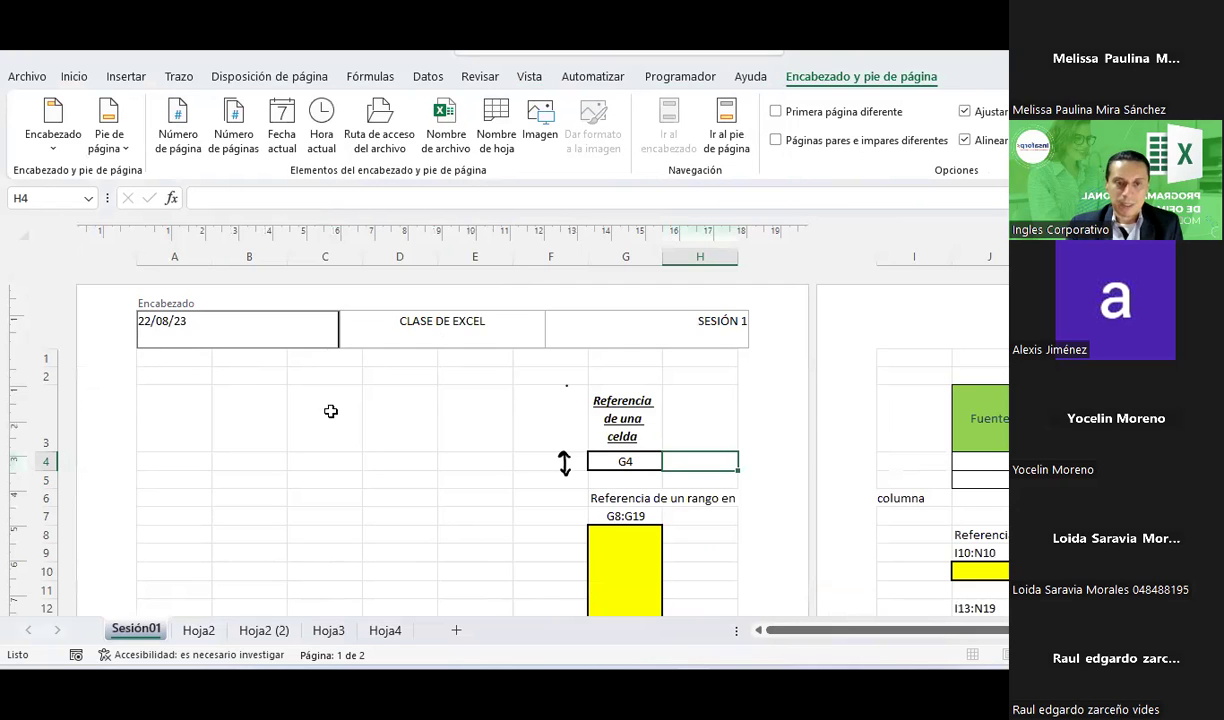
pyautogui.click(325, 478)
pyautogui.click(197, 330)
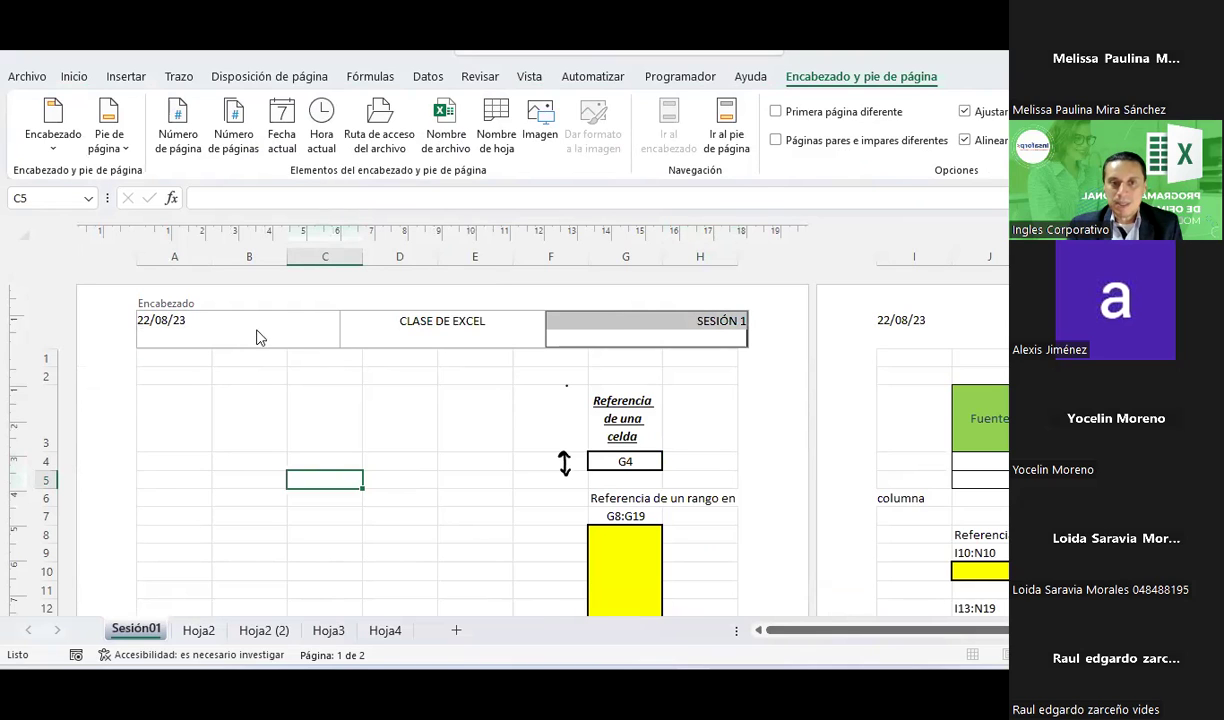
# - Leave the header, review both headed pages in Page Layout, then switch to Page Break Preview
pyautogui.click(480, 496)
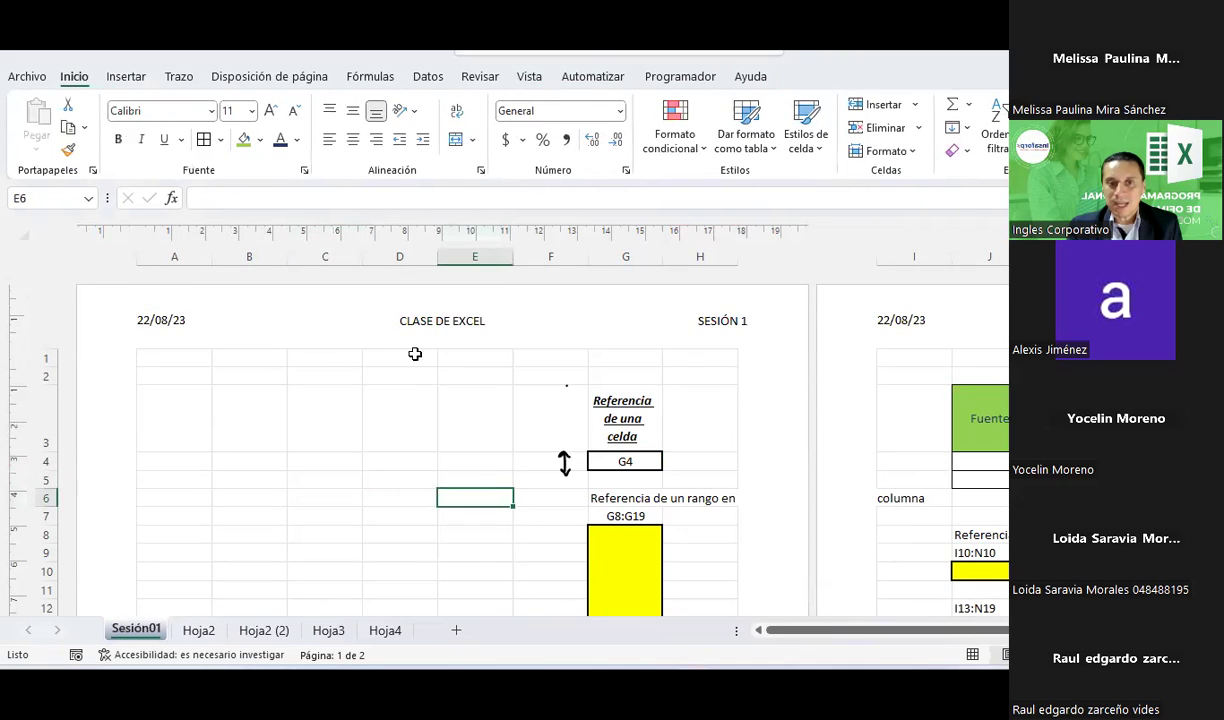
pyautogui.click(972, 654)
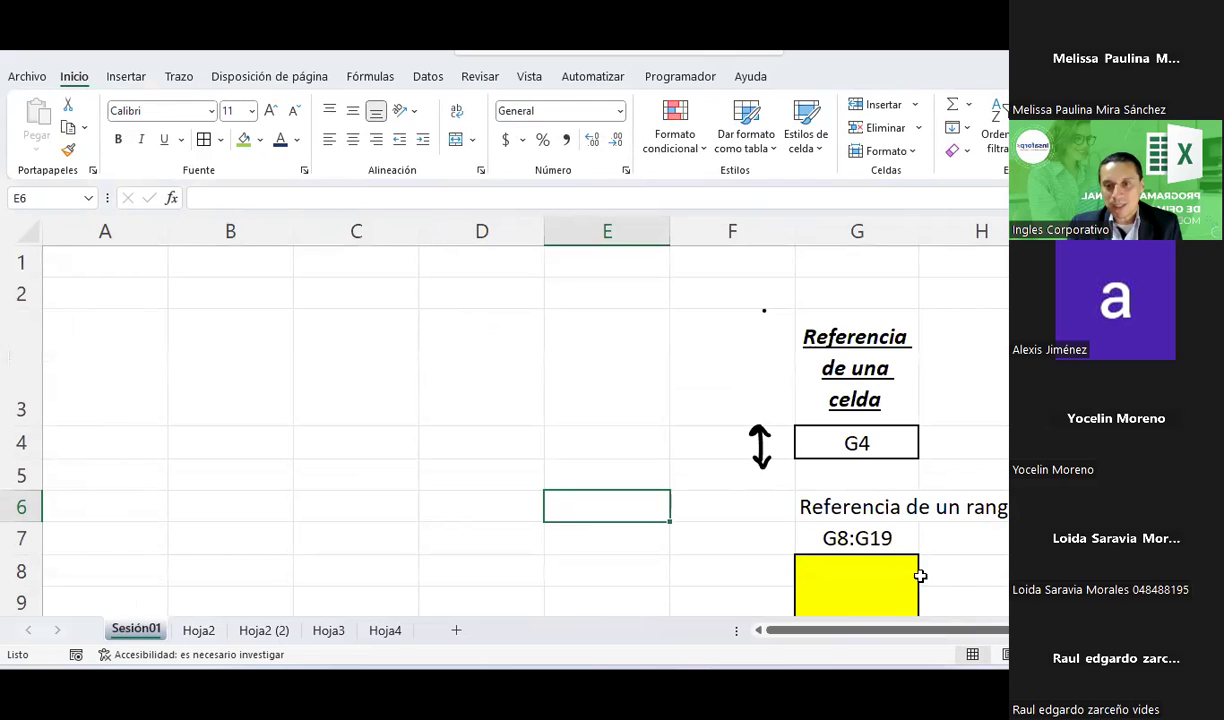
pyautogui.click(1004, 655)
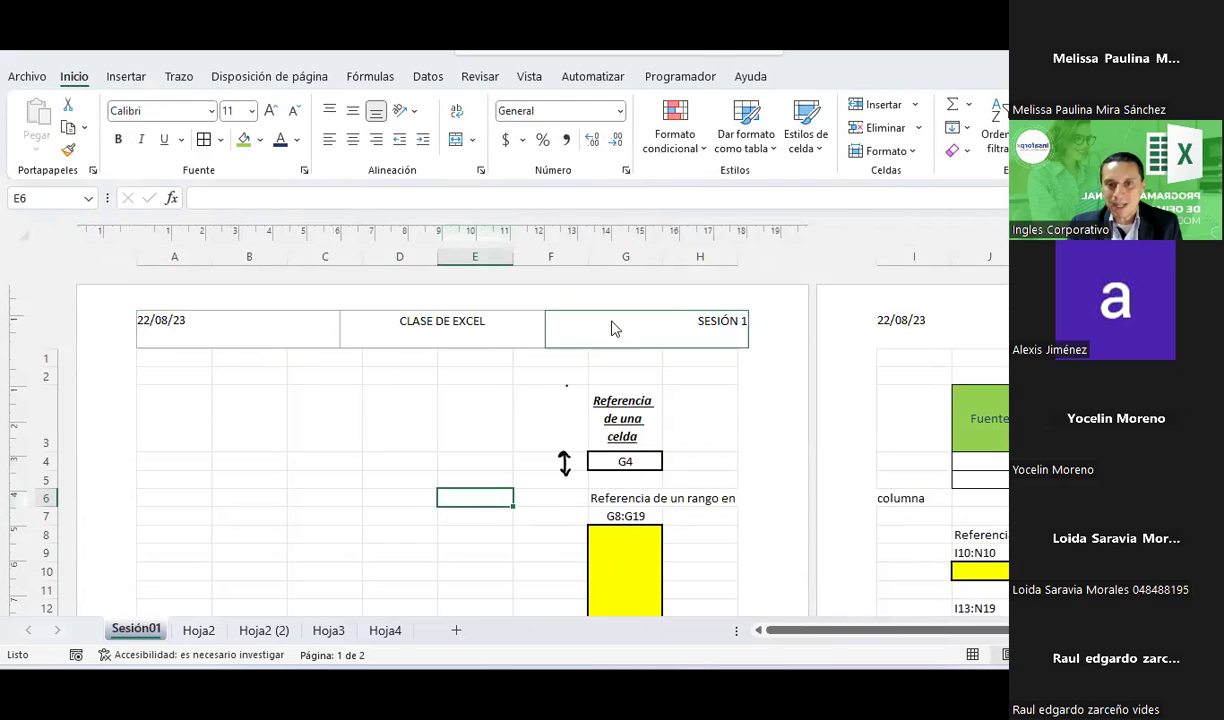
pyautogui.scroll(-3, 418, 461)
pyautogui.scroll(-5, 418, 461)
pyautogui.scroll(-5, 418, 461)
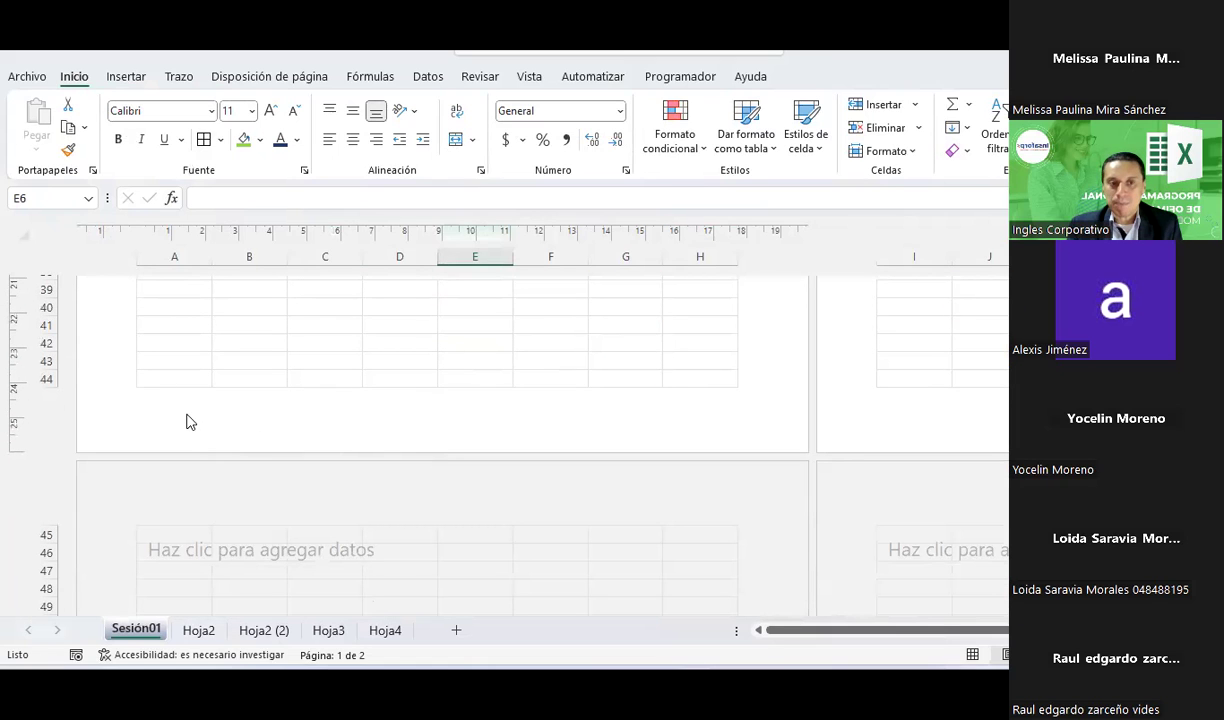
pyautogui.scroll(5, 331, 395)
pyautogui.scroll(8, 333, 397)
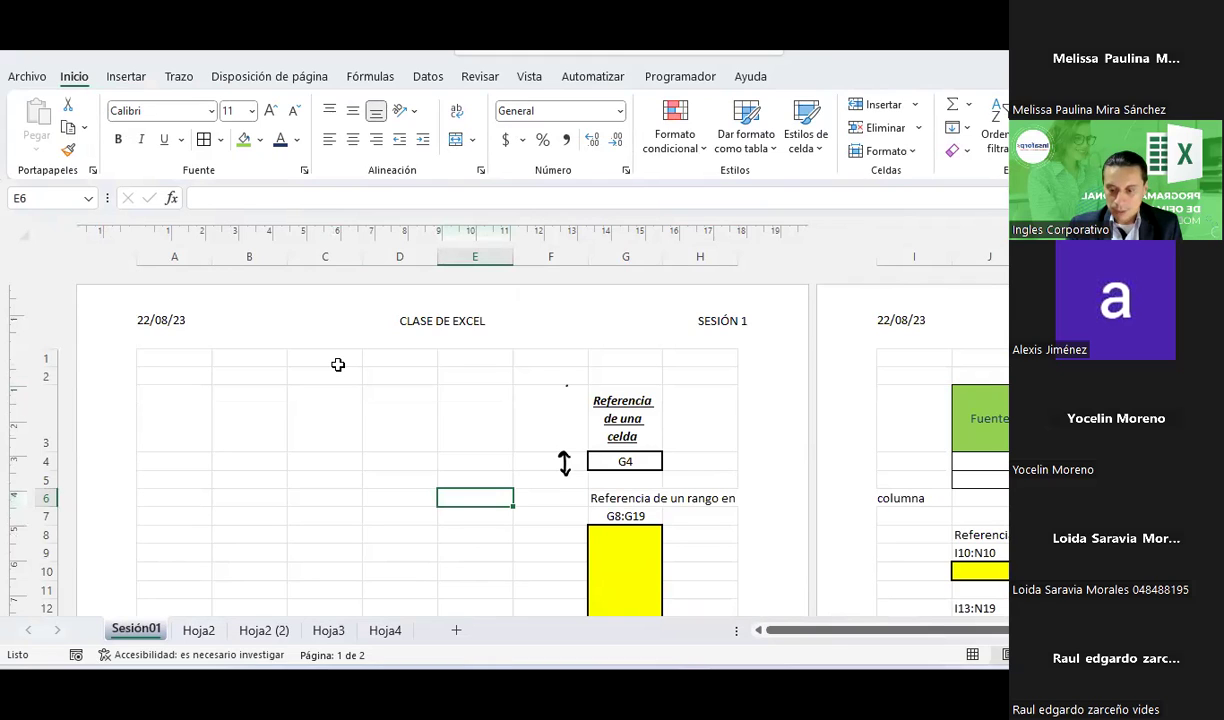
pyautogui.click(366, 402)
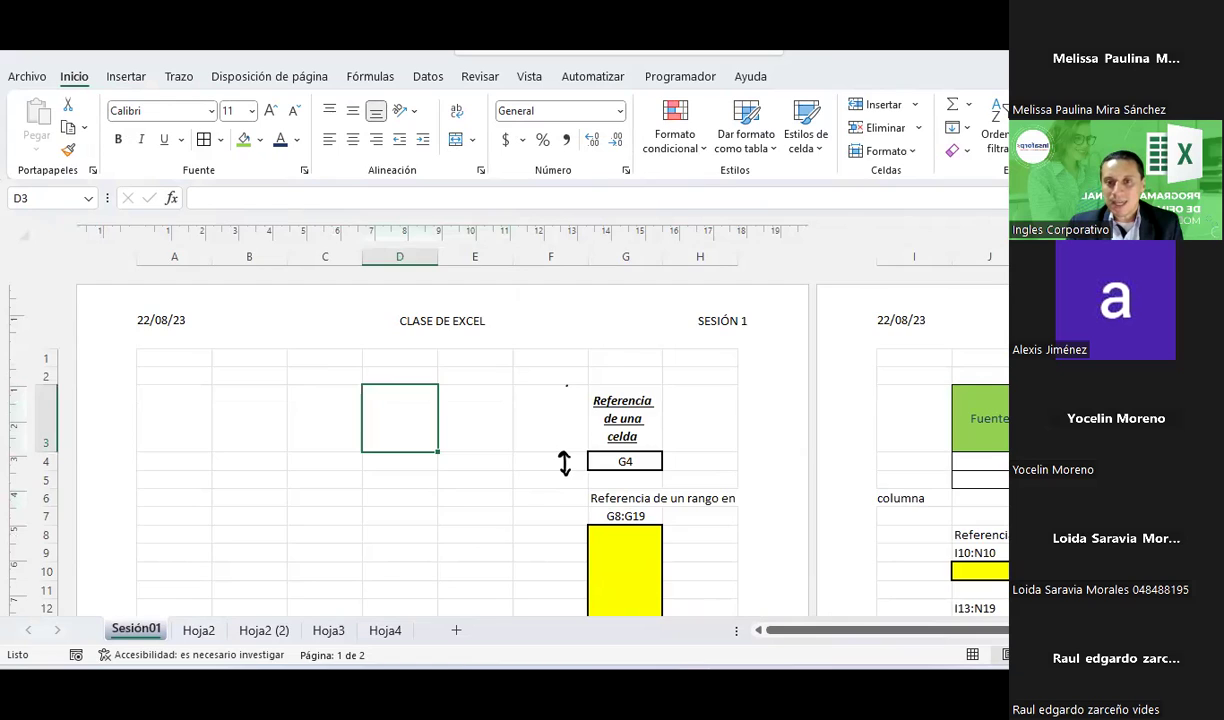
pyautogui.click(1038, 654)
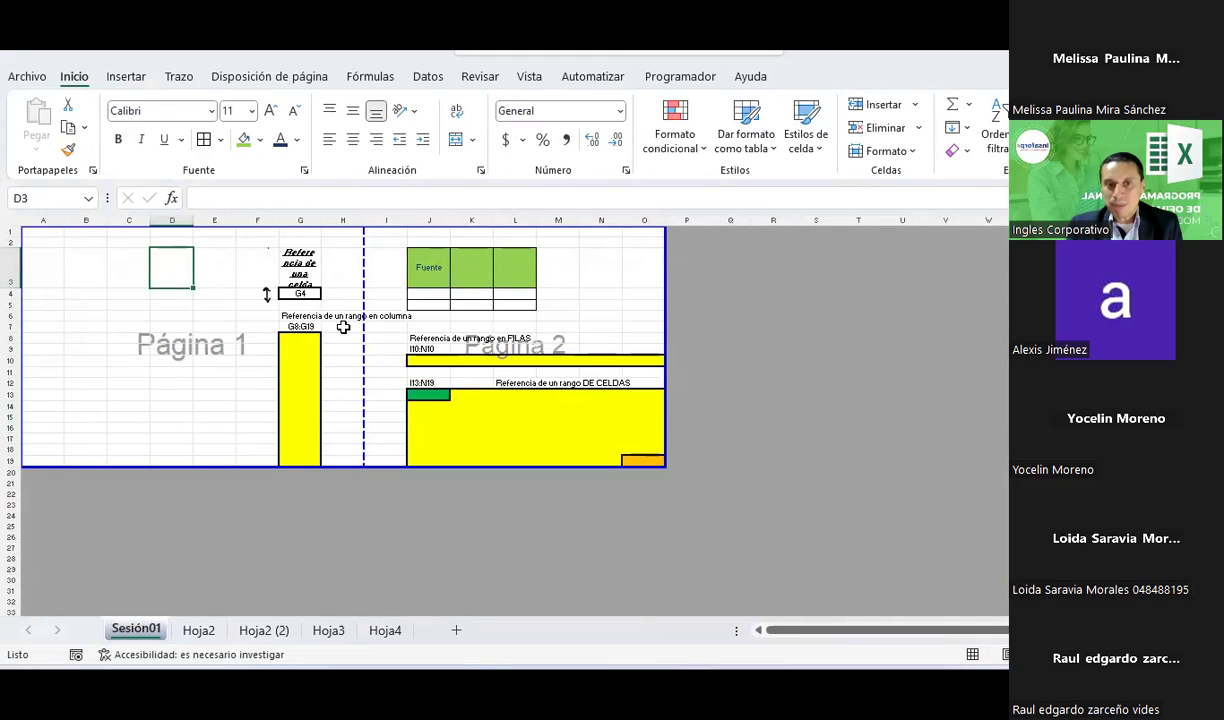
# - Drag the print area's right and bottom borders outward in Page Break Preview
pyautogui.click(226, 339)
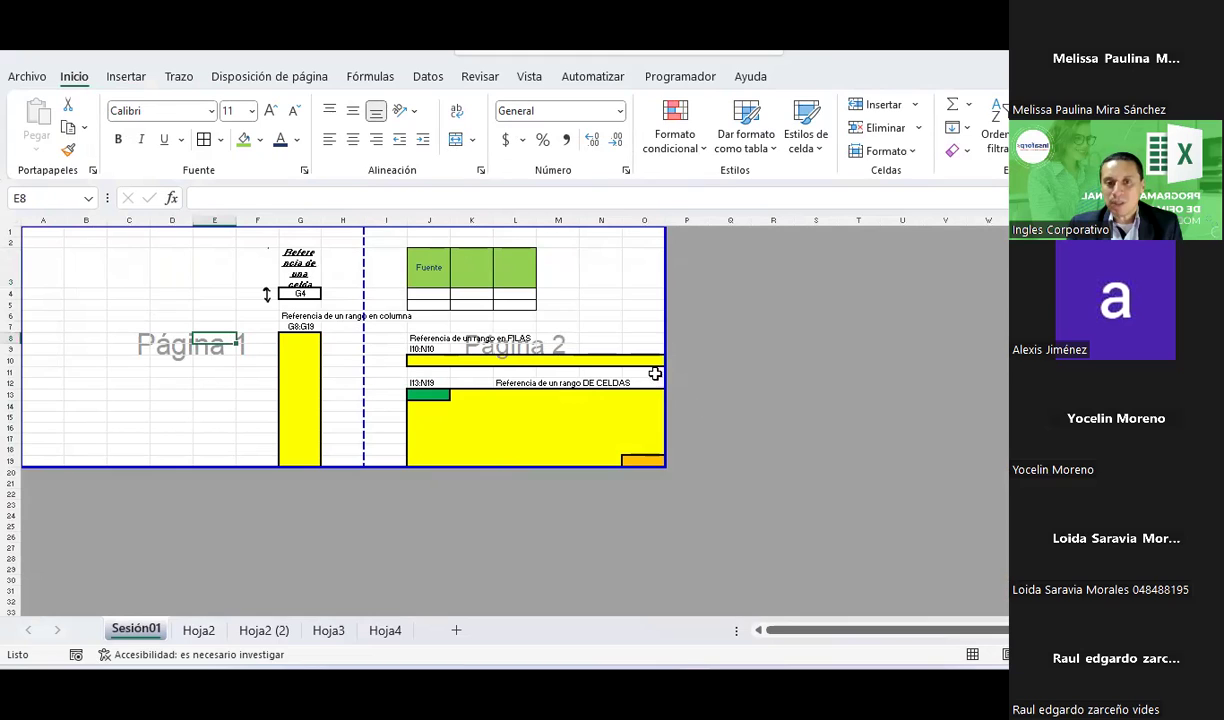
pyautogui.moveTo(664, 341)
pyautogui.mouseDown()
pyautogui.moveTo(790, 348)
pyautogui.moveTo(710, 336)
pyautogui.mouseUp()
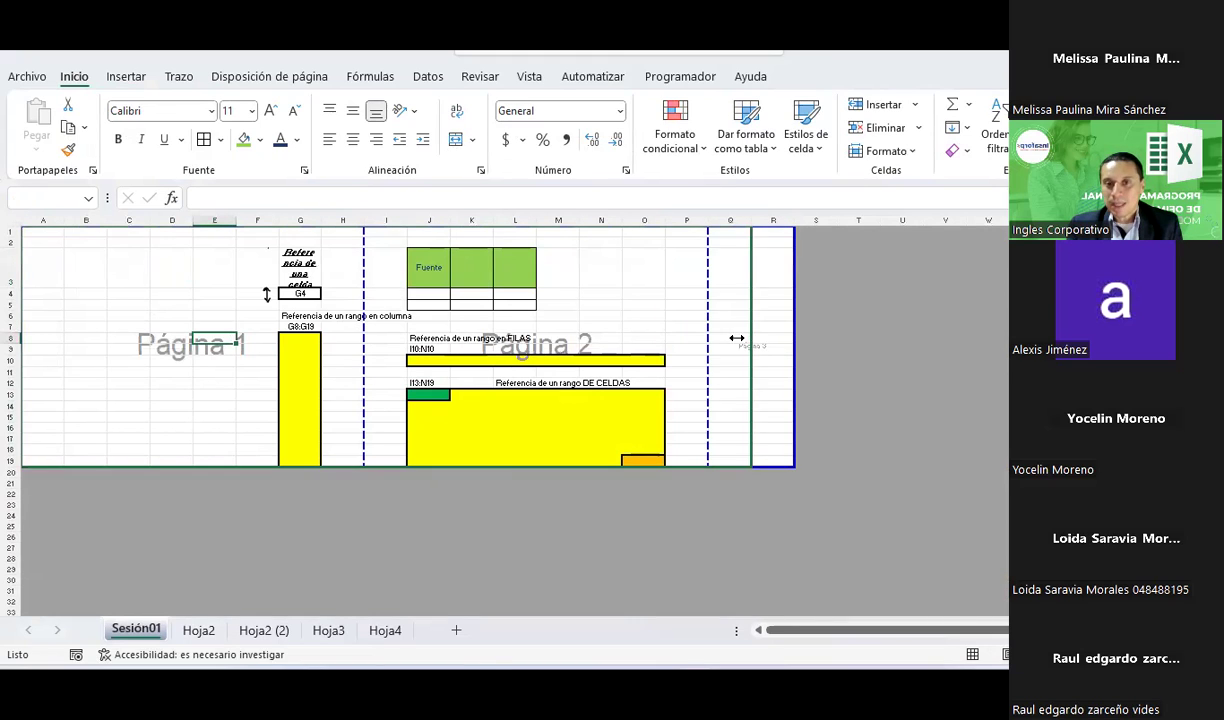
pyautogui.moveTo(687, 465); pyautogui.dragTo(697, 605)
pyautogui.click(671, 457)
pyautogui.scroll(-1, 650, 455)
pyautogui.moveTo(655, 476); pyautogui.dragTo(655, 532)
pyautogui.scroll(-2, 645, 480)
pyautogui.moveTo(653, 468); pyautogui.dragTo(653, 595)
pyautogui.scroll(-1, 646, 521)
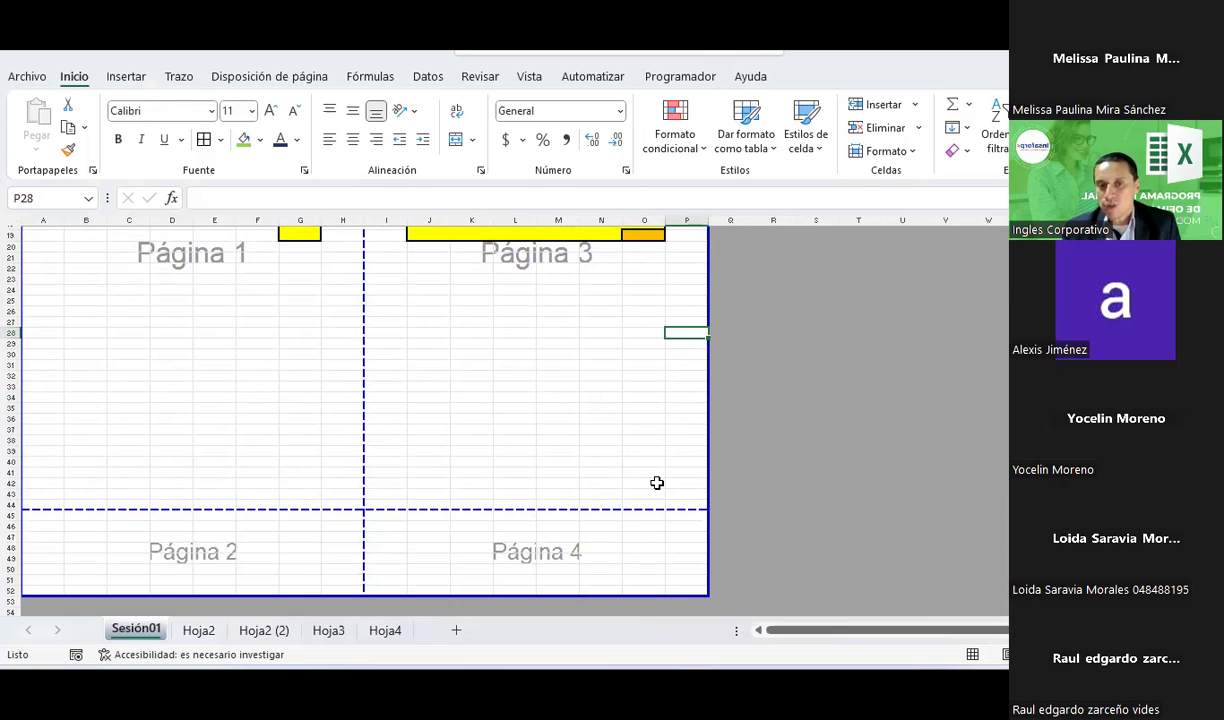
pyautogui.scroll(3, 423, 404)
pyautogui.scroll(3, 425, 406)
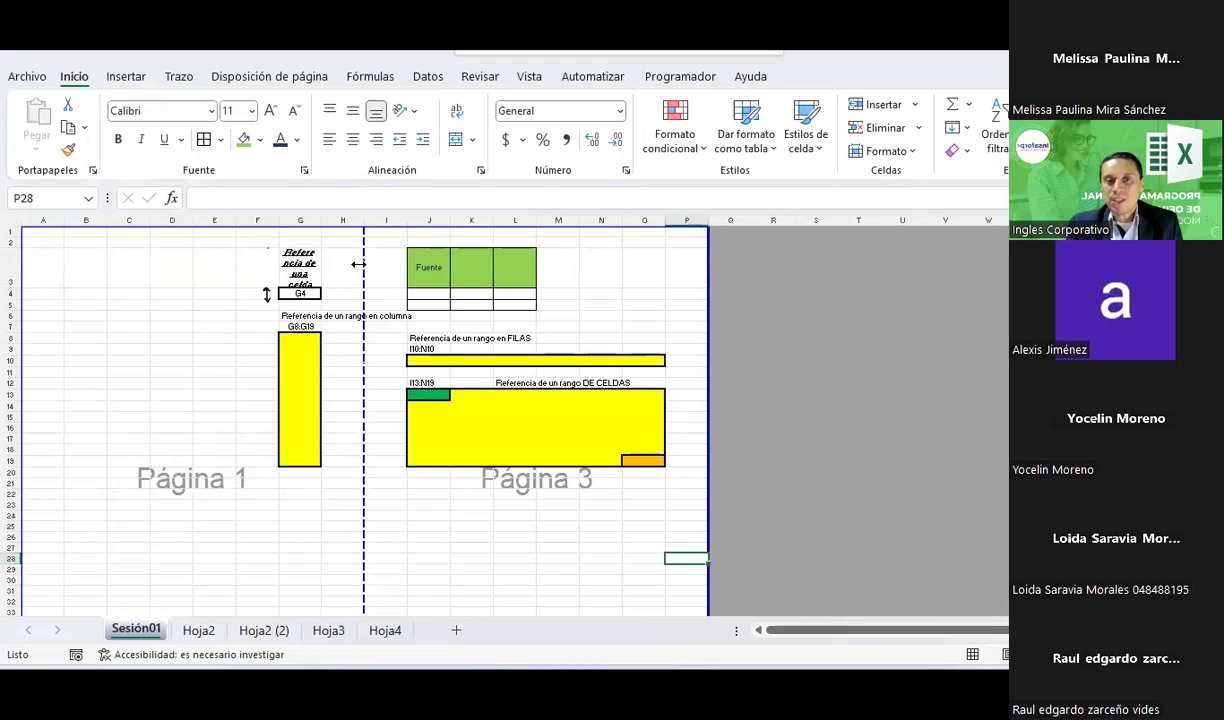
# - Move the page break to after column I, widen to column R, and extend down to two pages
pyautogui.moveTo(358, 264); pyautogui.dragTo(395, 266)
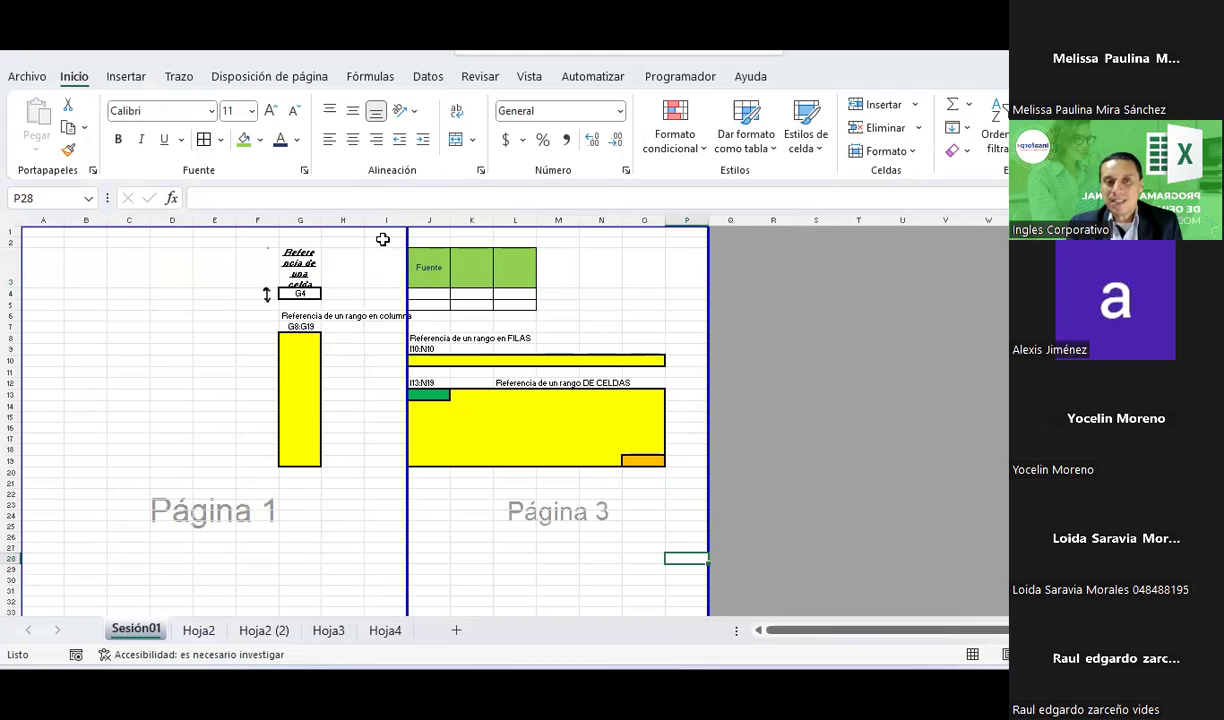
pyautogui.moveTo(708, 306)
pyautogui.mouseDown()
pyautogui.moveTo(838, 309)
pyautogui.moveTo(795, 315)
pyautogui.mouseUp()
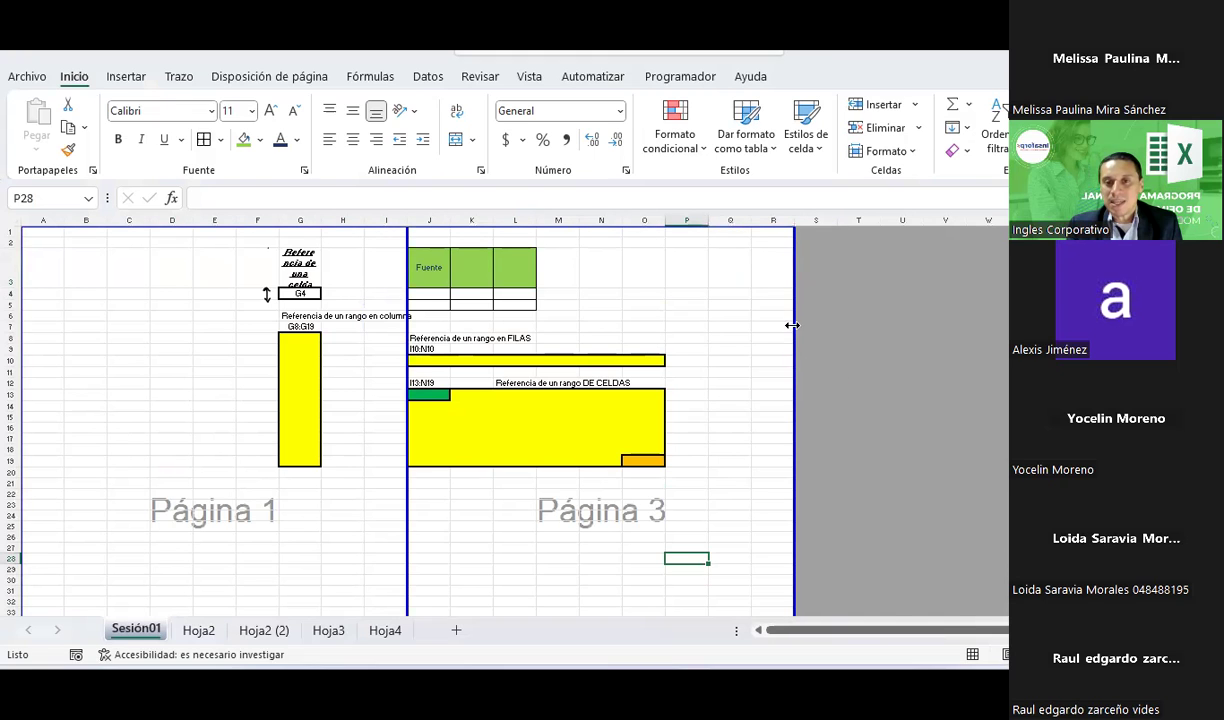
pyautogui.scroll(-3, 773, 347)
pyautogui.scroll(-4, 773, 347)
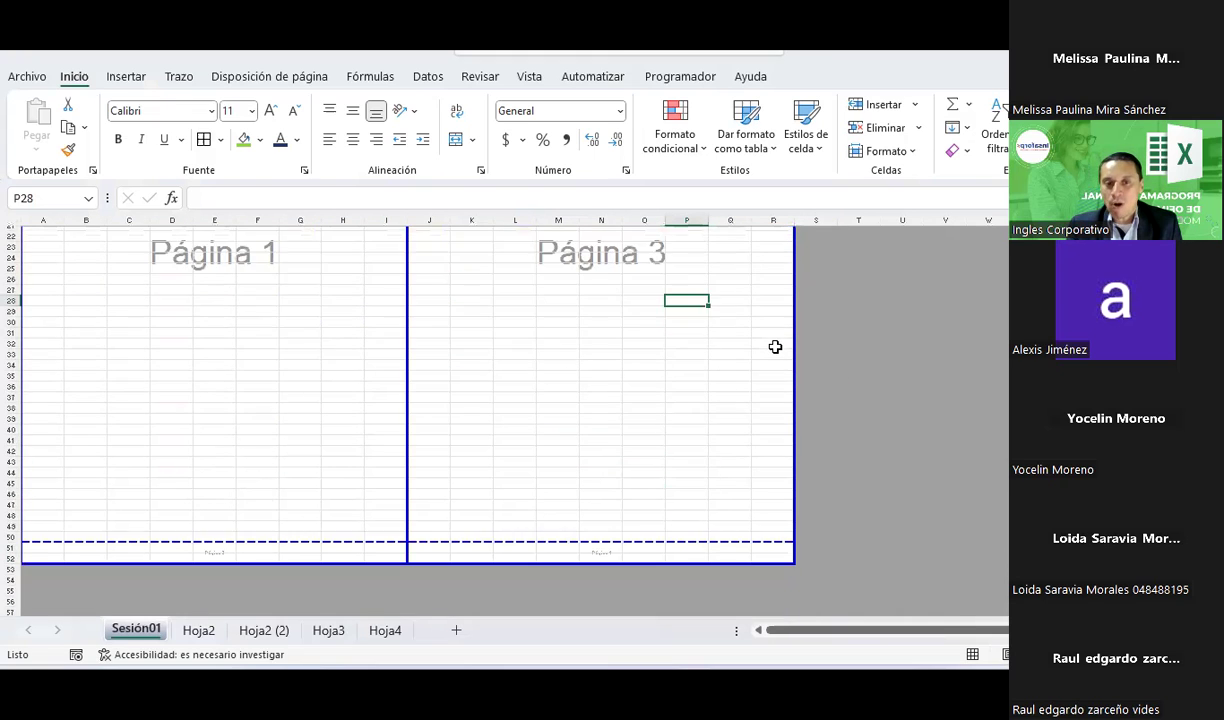
pyautogui.scroll(-1, 549, 483)
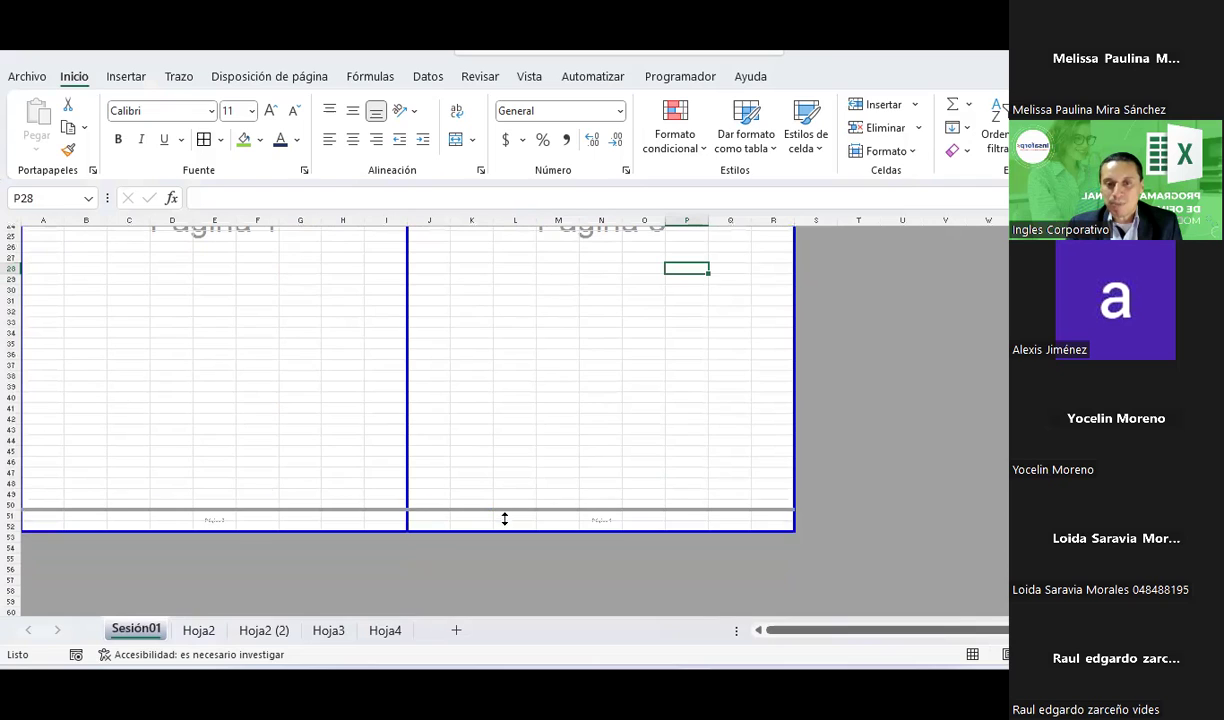
pyautogui.moveTo(504, 529); pyautogui.dragTo(546, 395)
pyautogui.scroll(5, 546, 395)
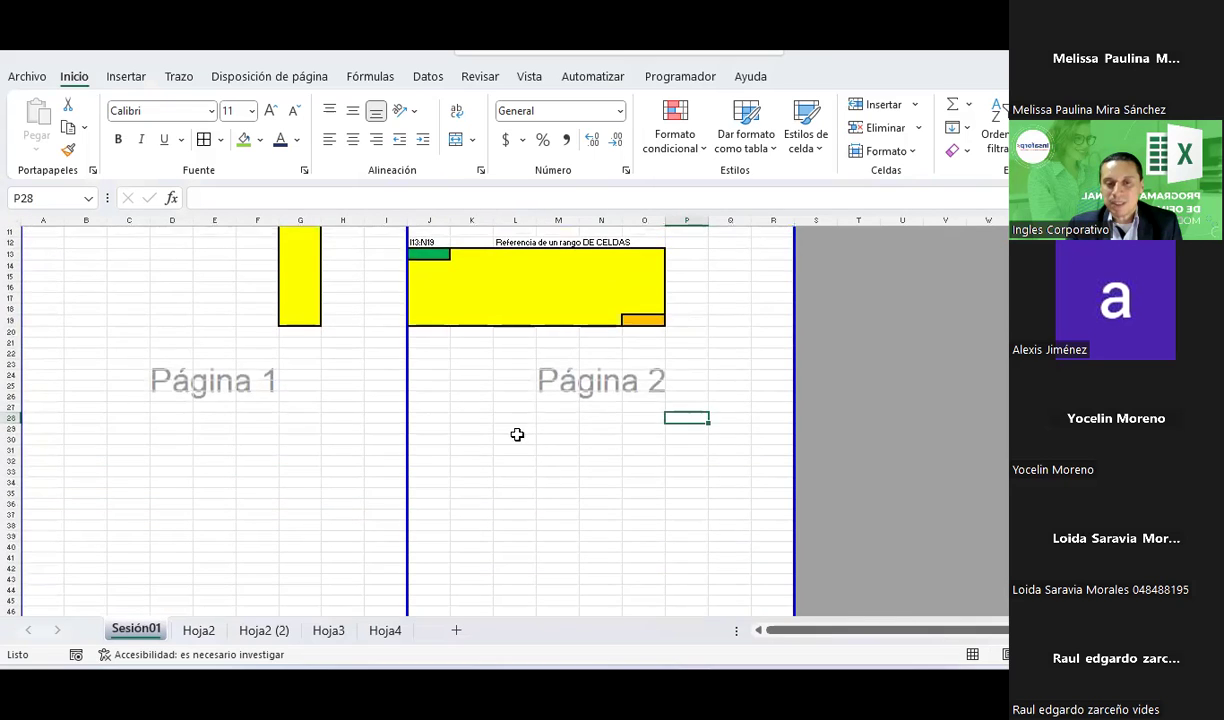
pyautogui.scroll(5, 516, 434)
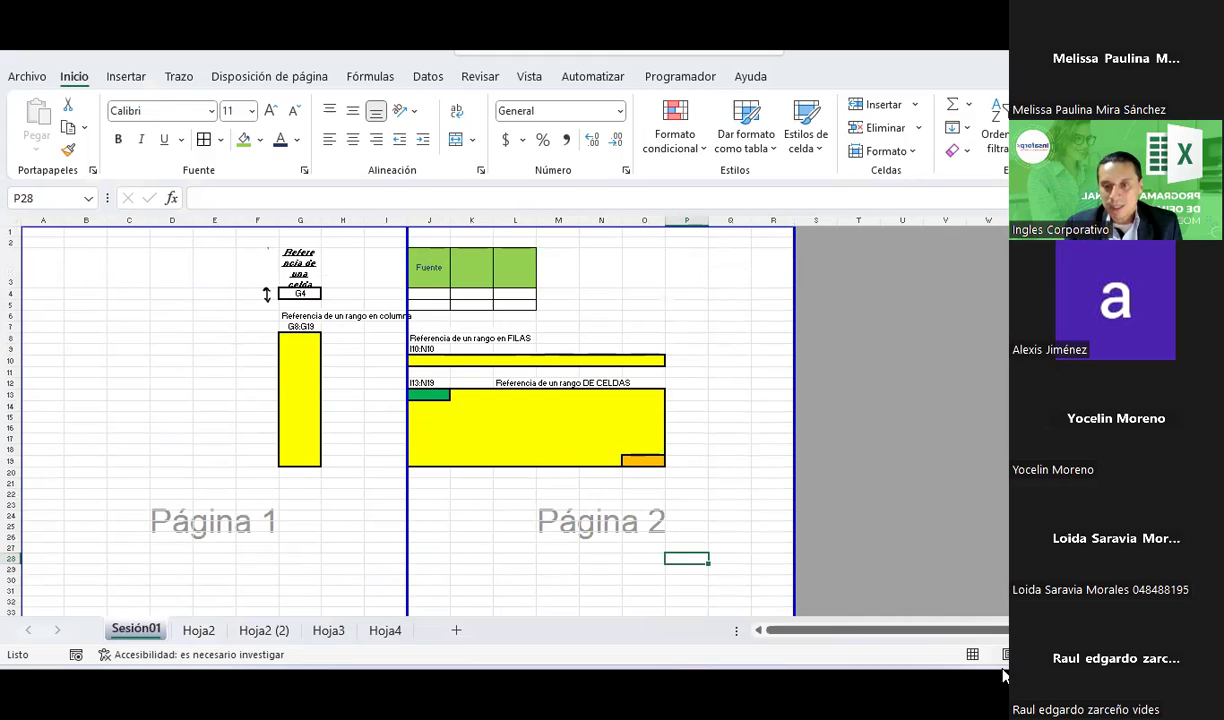
# - Switch to Normal view and back to Page Layout to check the new pages
pyautogui.click(972, 655)
pyautogui.scroll(4, 652, 438)
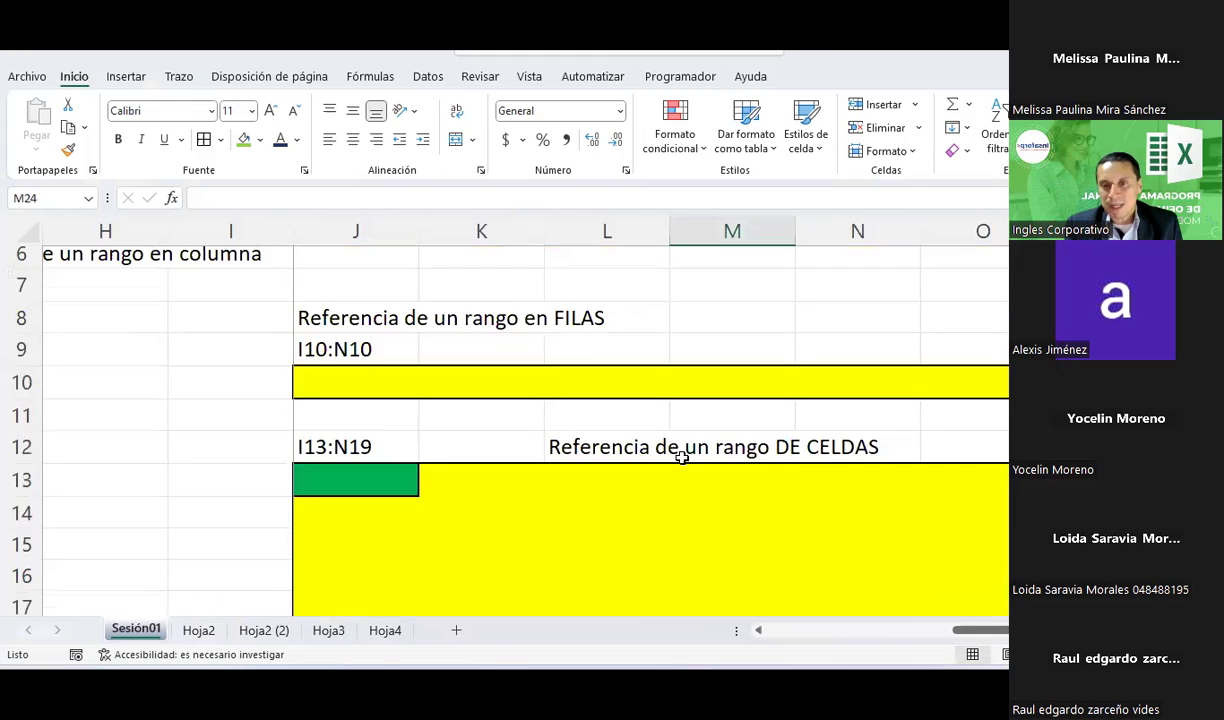
pyautogui.scroll(2, 652, 438)
pyautogui.click(1004, 655)
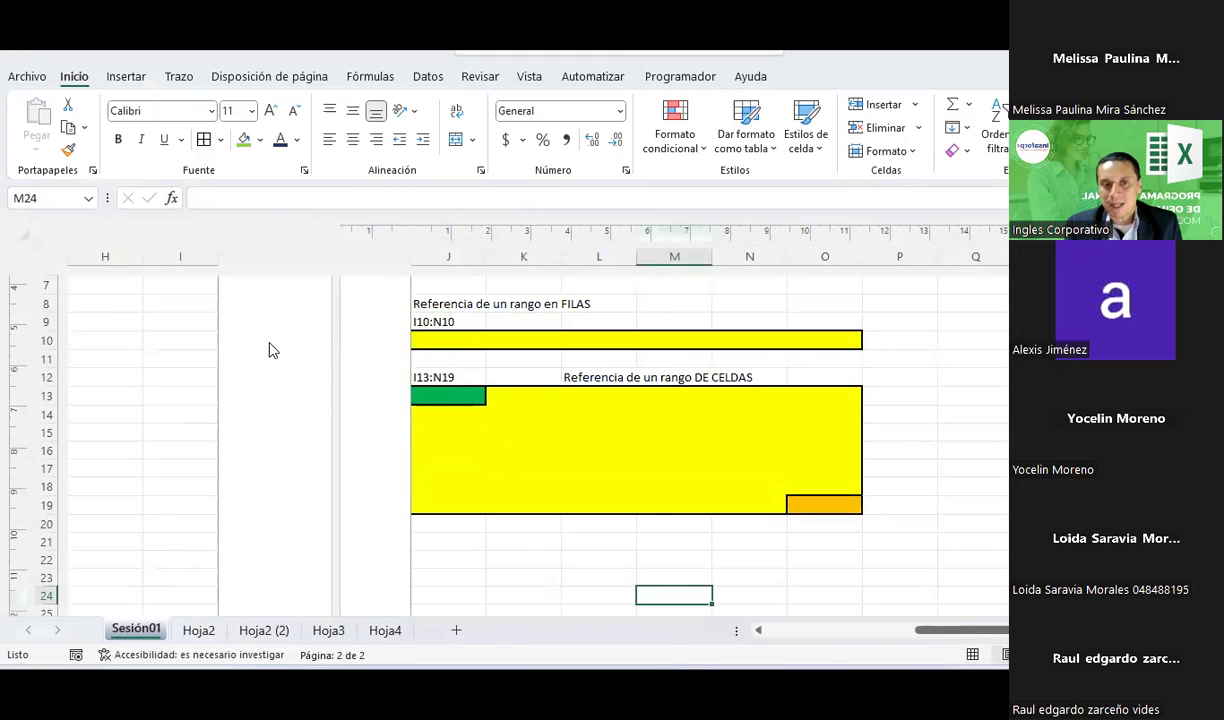
pyautogui.scroll(3, 268, 350)
pyautogui.moveTo(985, 640); pyautogui.dragTo(860, 637)
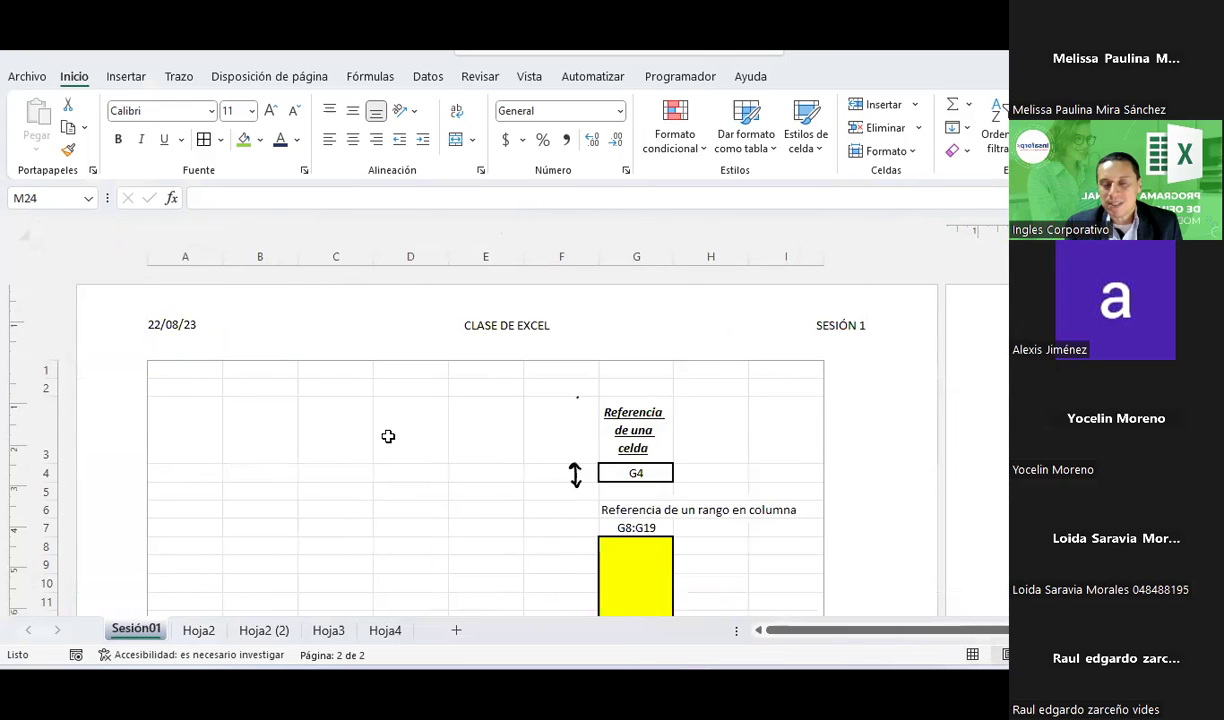
pyautogui.scroll(-1, 380, 437)
pyautogui.scroll(-1, 381, 438)
pyautogui.scroll(2, 381, 438)
# - Select the cells from A1 down the page and return to Normal view
pyautogui.moveTo(175, 370)
pyautogui.mouseDown()
pyautogui.moveTo(741, 576)
pyautogui.moveTo(746, 648)
pyautogui.moveTo(800, 630)
pyautogui.moveTo(775, 400)
pyautogui.mouseUp()
pyautogui.scroll(8, 626, 449)
pyautogui.scroll(7, 626, 449)
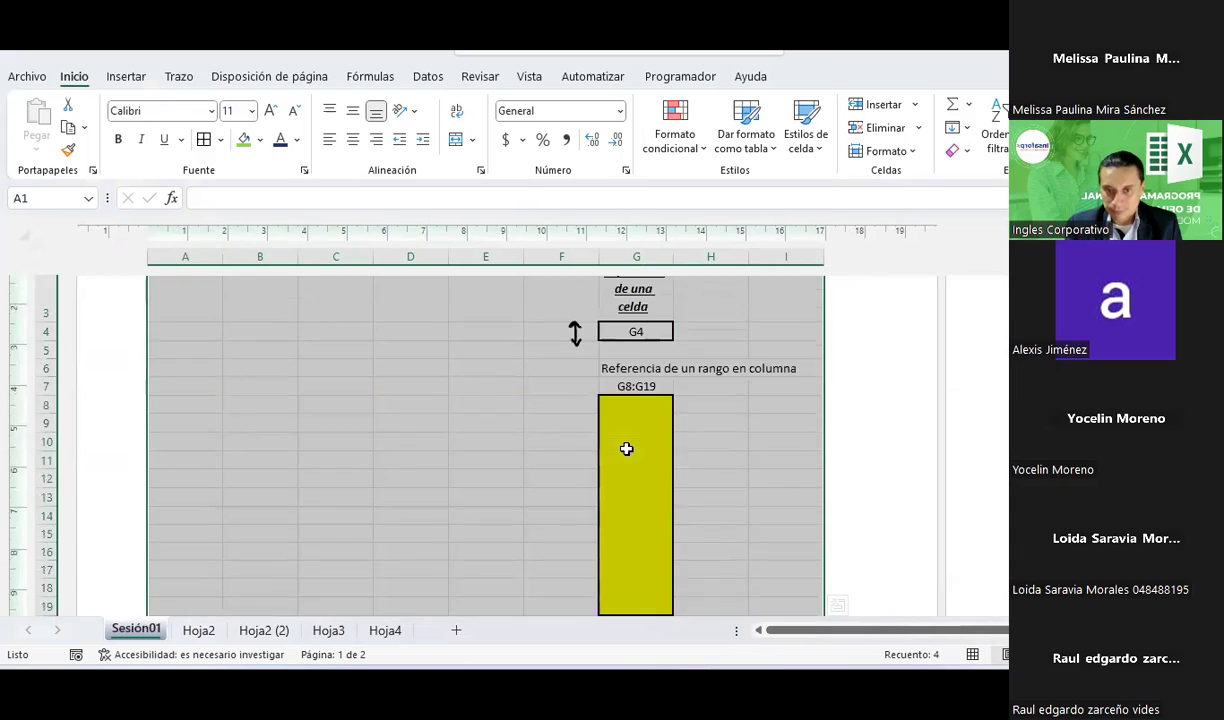
pyautogui.scroll(3, 626, 449)
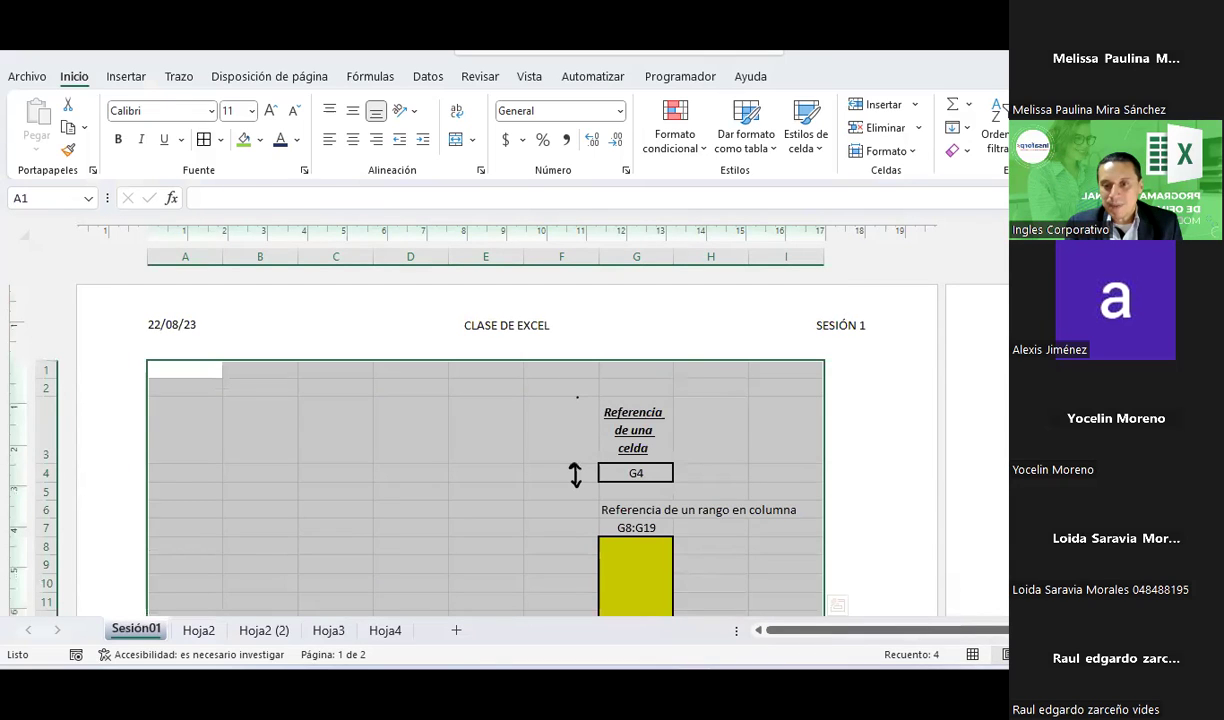
pyautogui.click(976, 656)
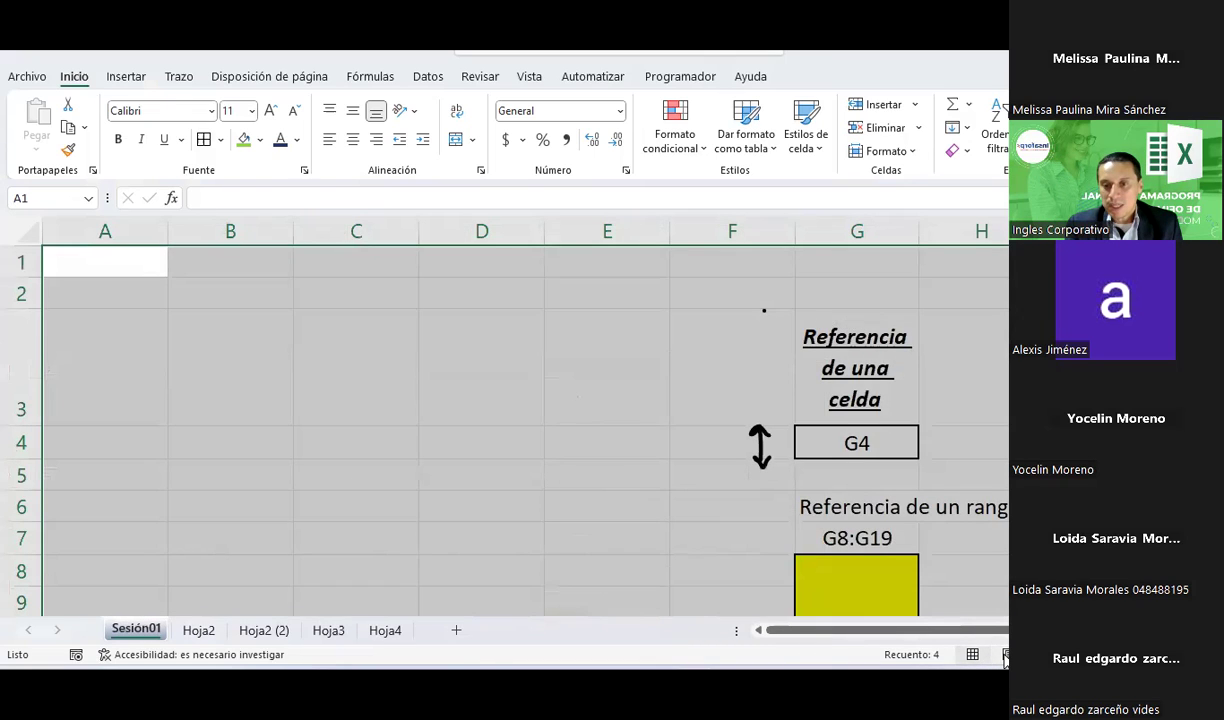
pyautogui.click(501, 389)
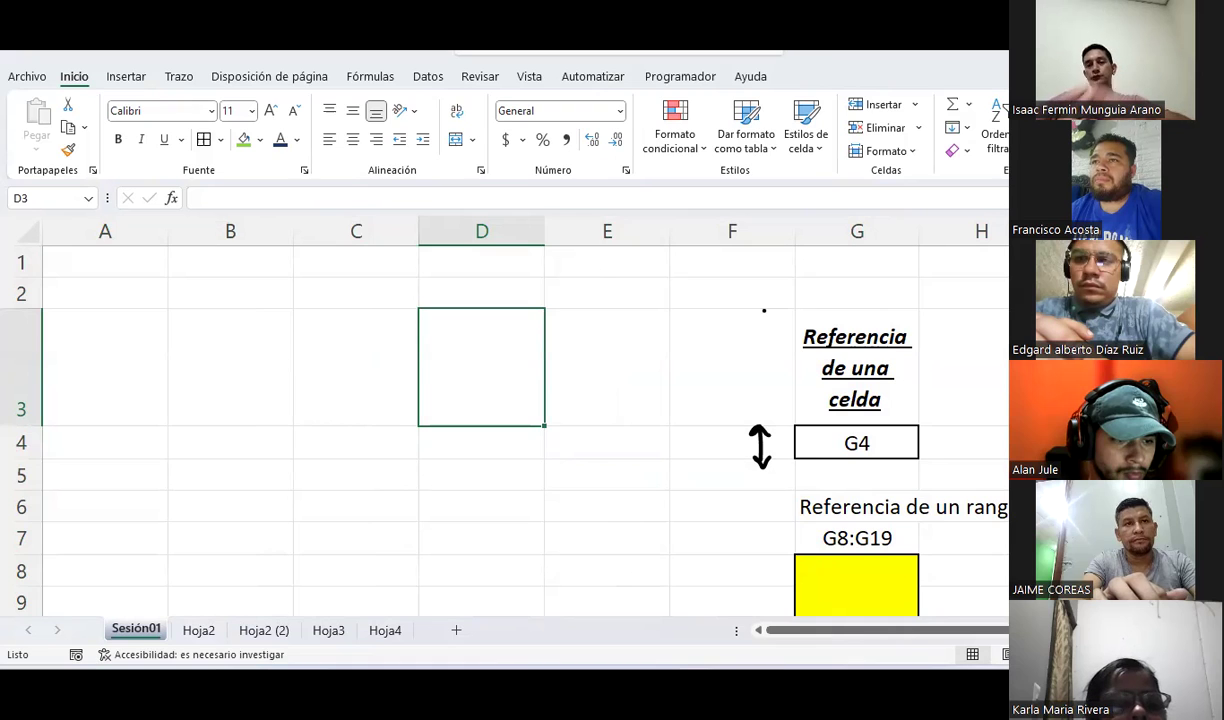
pyautogui.click(605, 461)
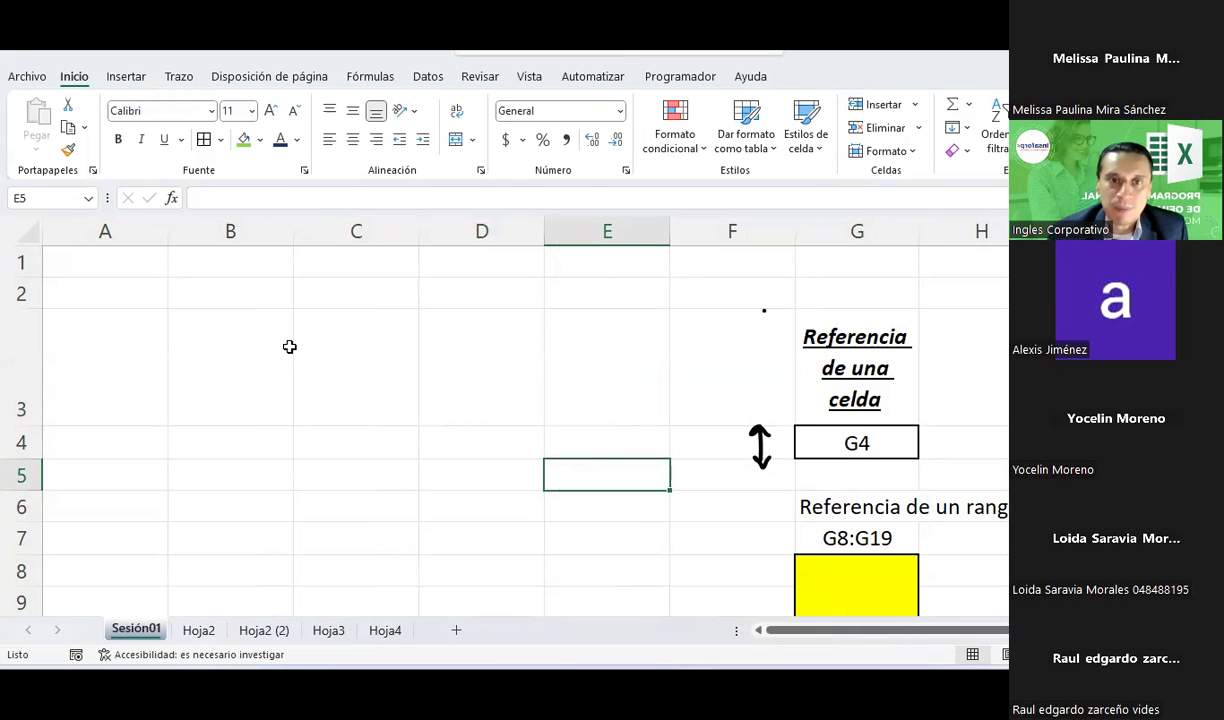
pyautogui.scroll(-1, 533, 416)
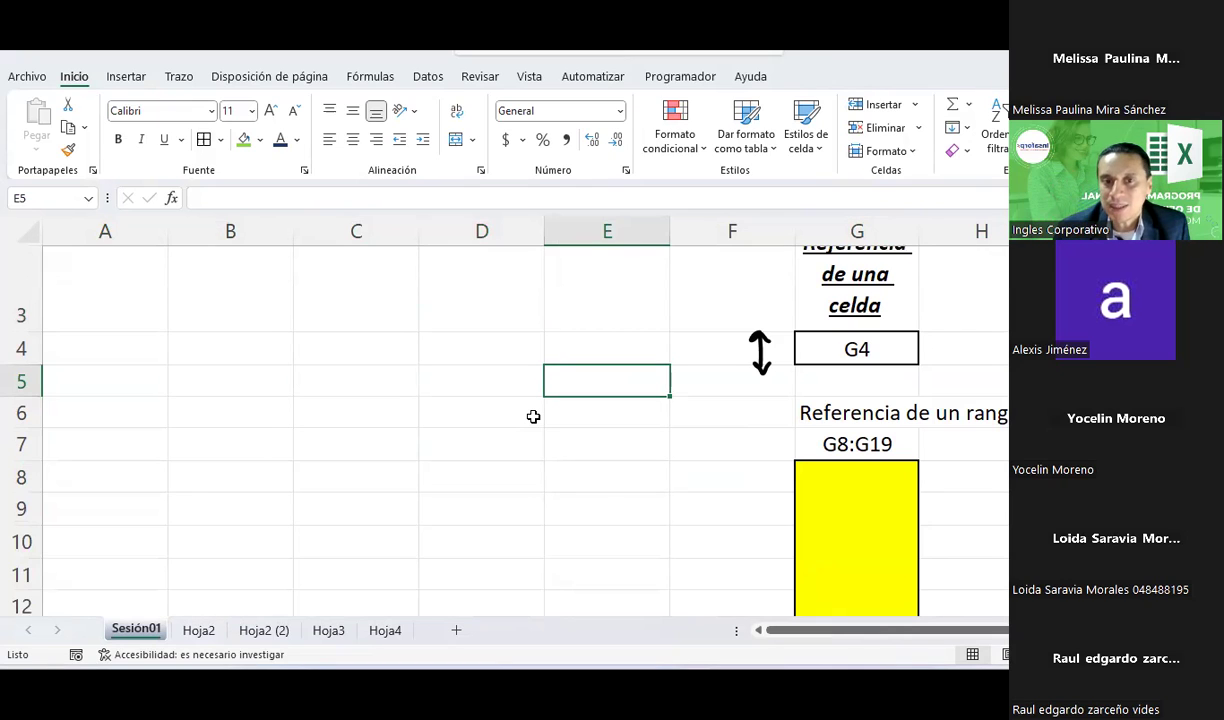
pyautogui.click(625, 170)
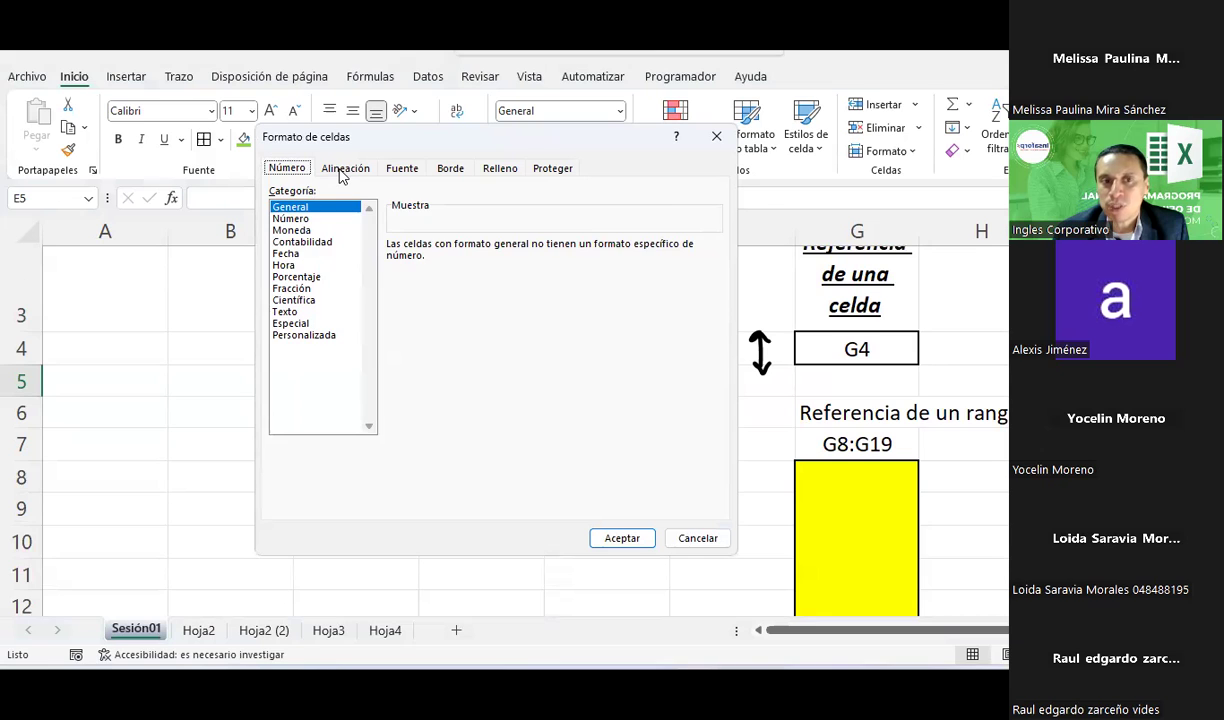
pyautogui.click(342, 172)
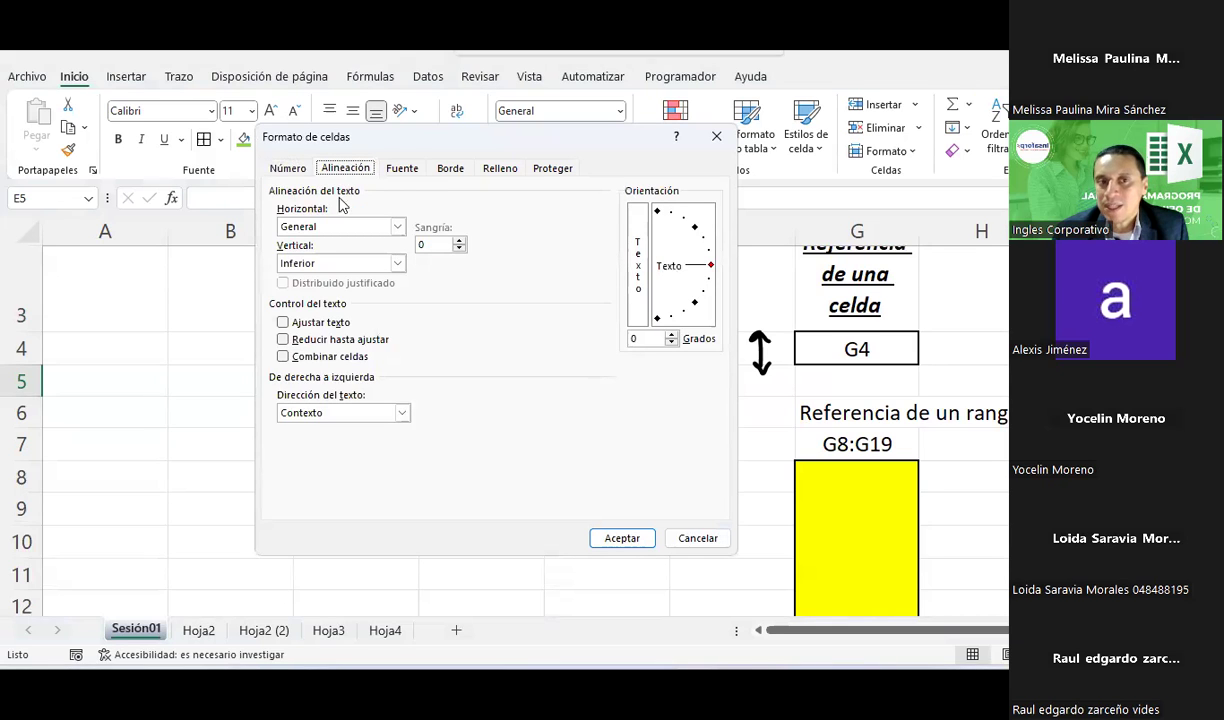
pyautogui.click(423, 176)
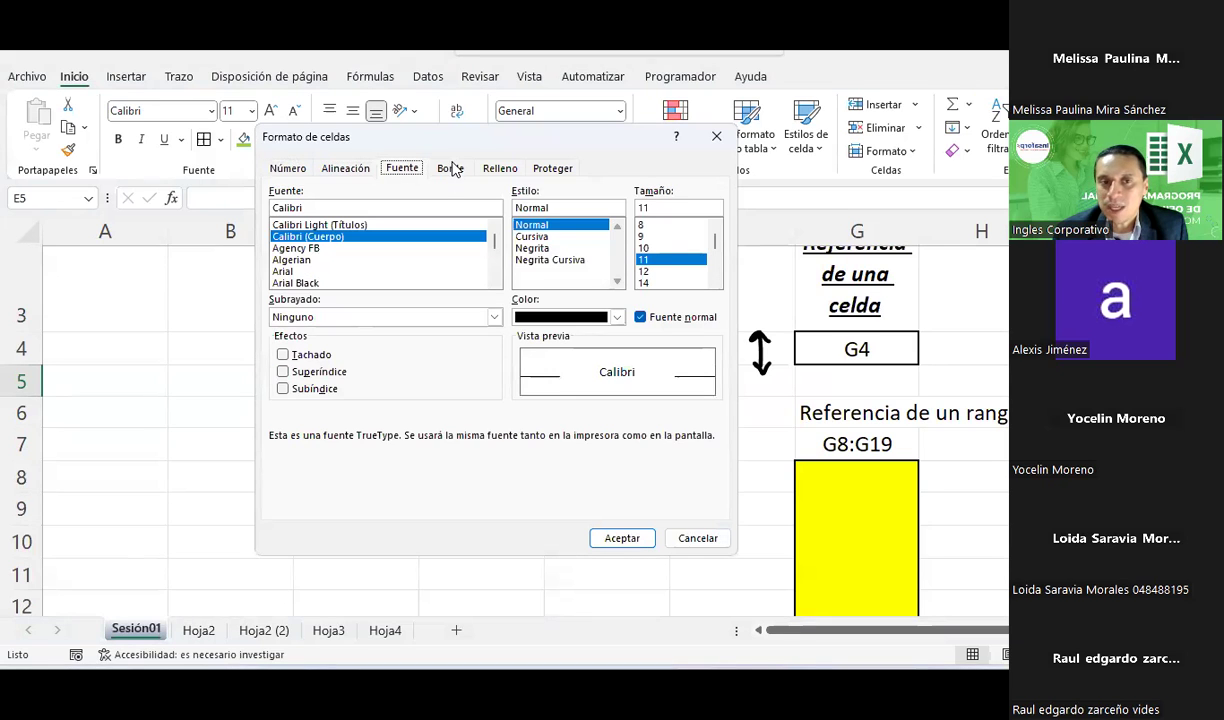
pyautogui.click(452, 170)
pyautogui.click(494, 170)
pyautogui.click(560, 172)
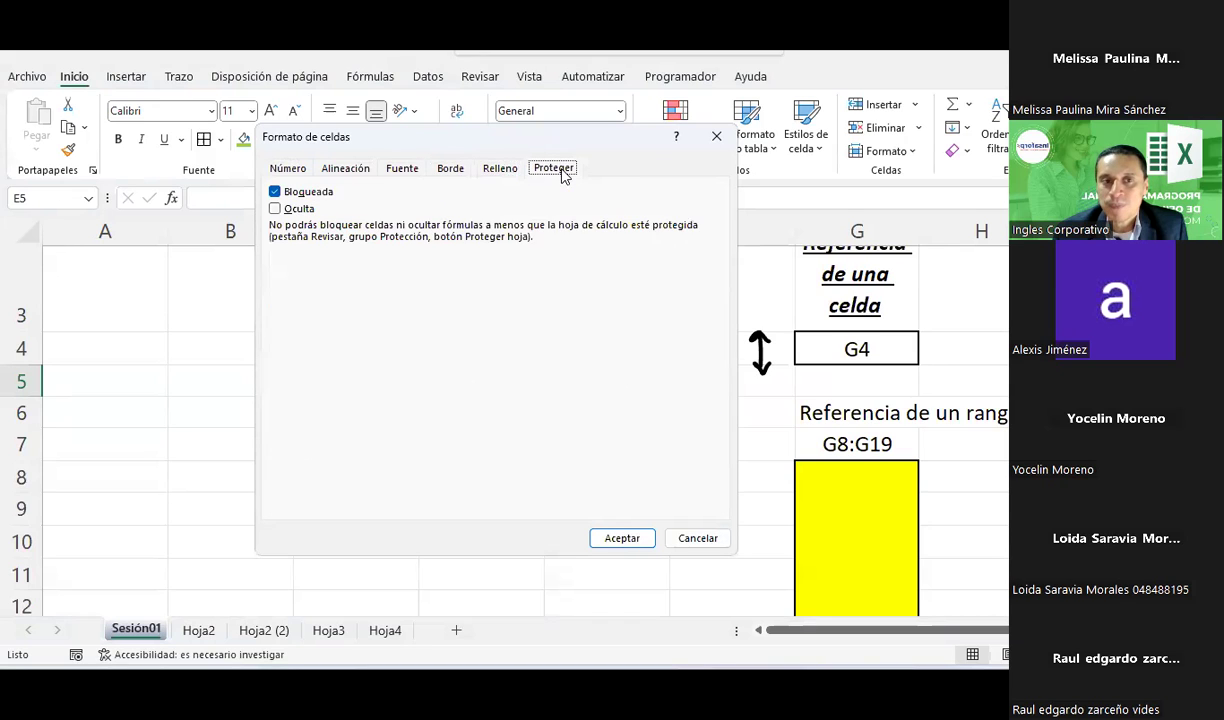
pyautogui.click(698, 538)
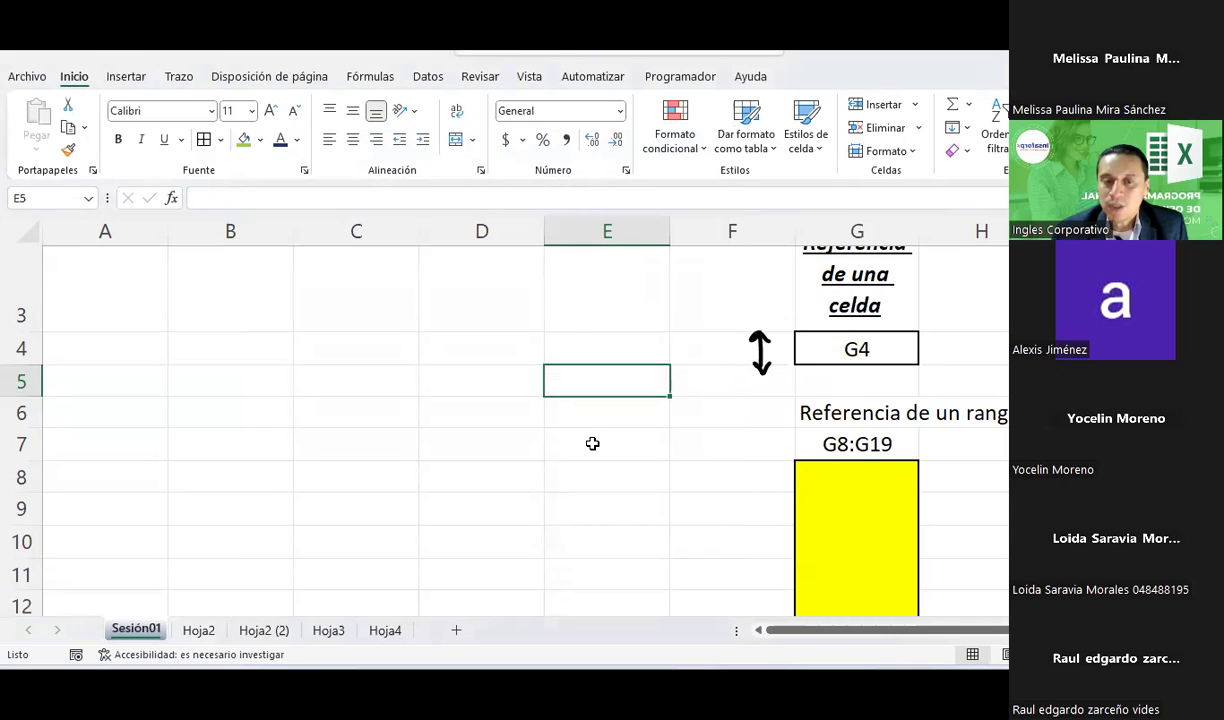
pyautogui.scroll(1, 592, 443)
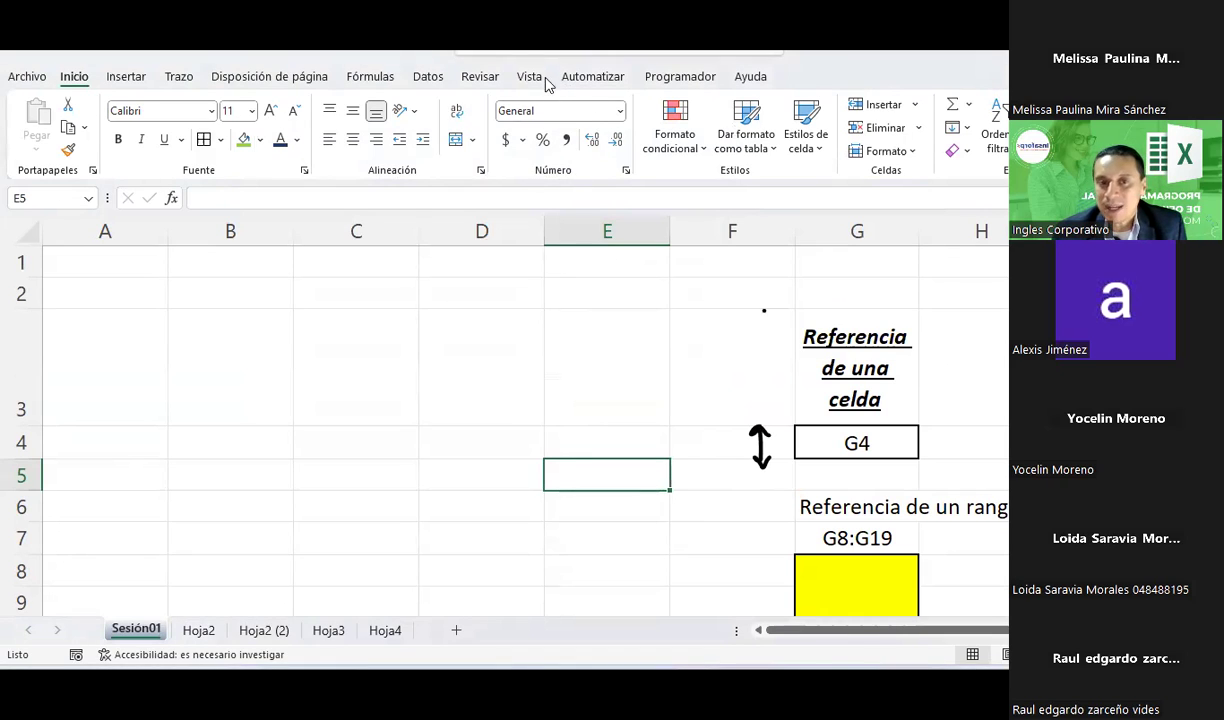
# - Browse the number format list unchanged, then enter 10 in cell E5
pyautogui.click(590, 110)
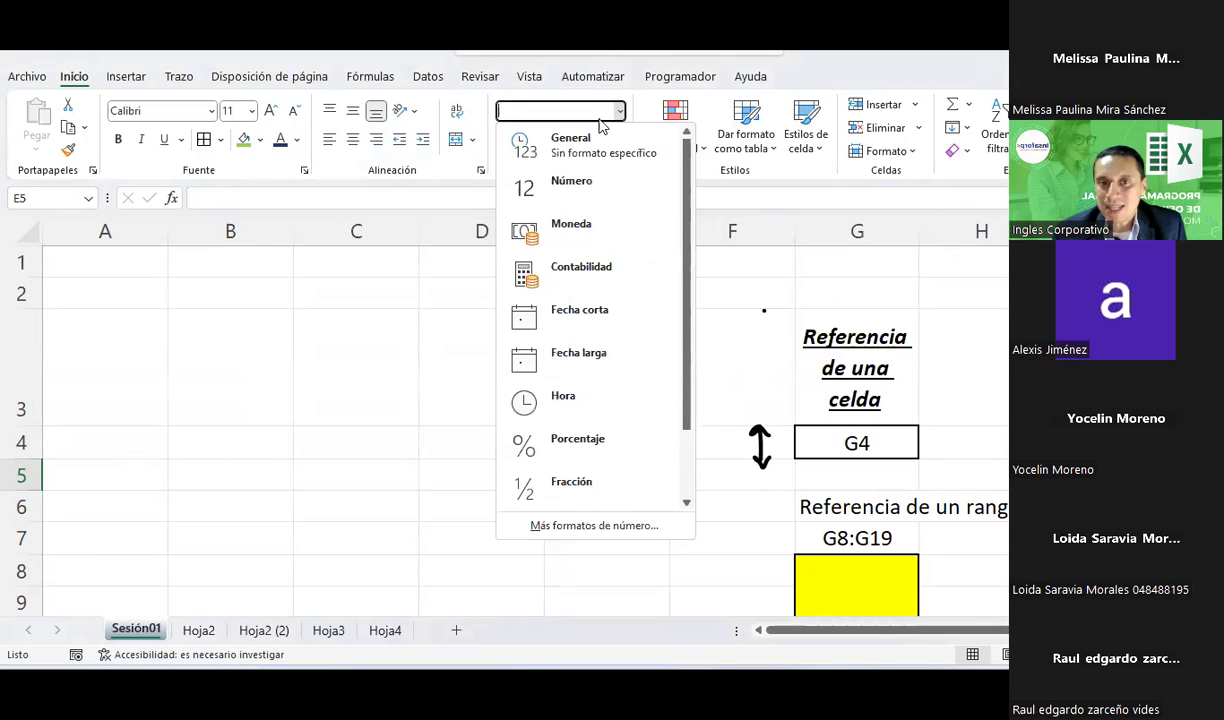
pyautogui.scroll(-2, 595, 316)
pyautogui.scroll(2, 596, 314)
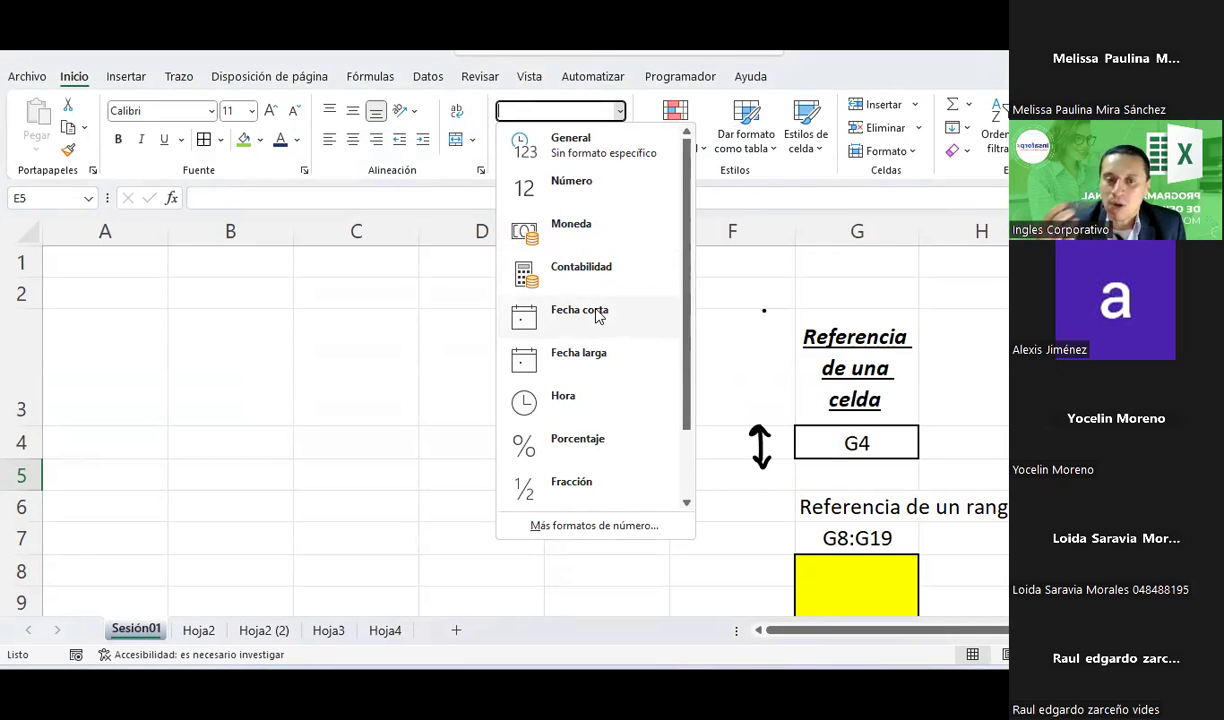
pyautogui.click(621, 112)
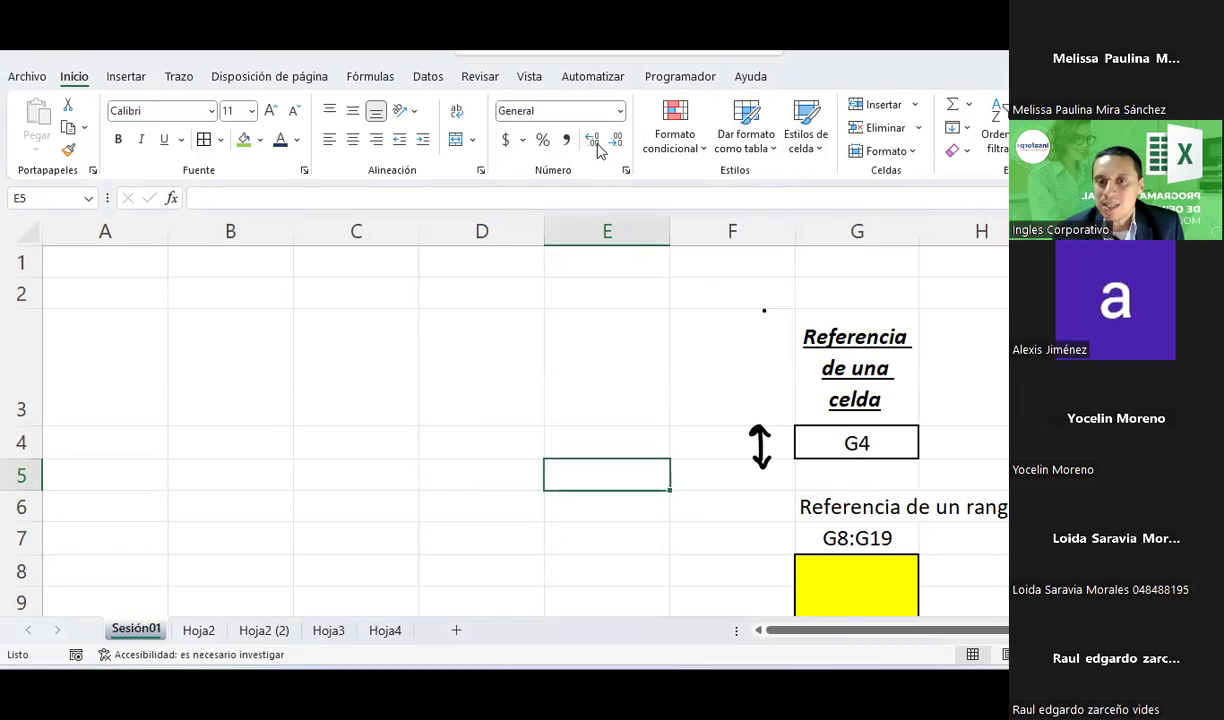
pyautogui.write('10')
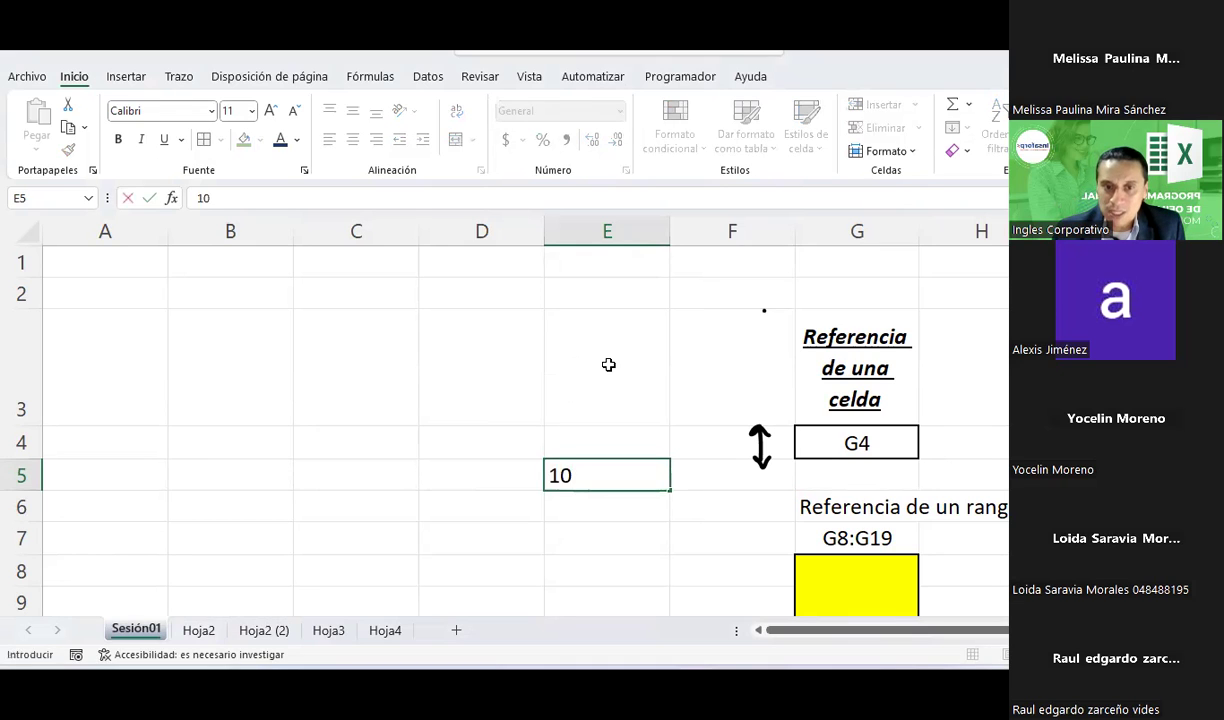
pyautogui.press('Return')
# - Adjust E5's decimal places so the 10 shows without decimals
pyautogui.click(630, 471)
pyautogui.click(595, 139)
pyautogui.click(595, 139)
pyautogui.click(595, 139)
pyautogui.click(595, 139)
pyautogui.click(614, 141)
pyautogui.click(614, 141)
pyautogui.click(614, 141)
pyautogui.click(614, 141)
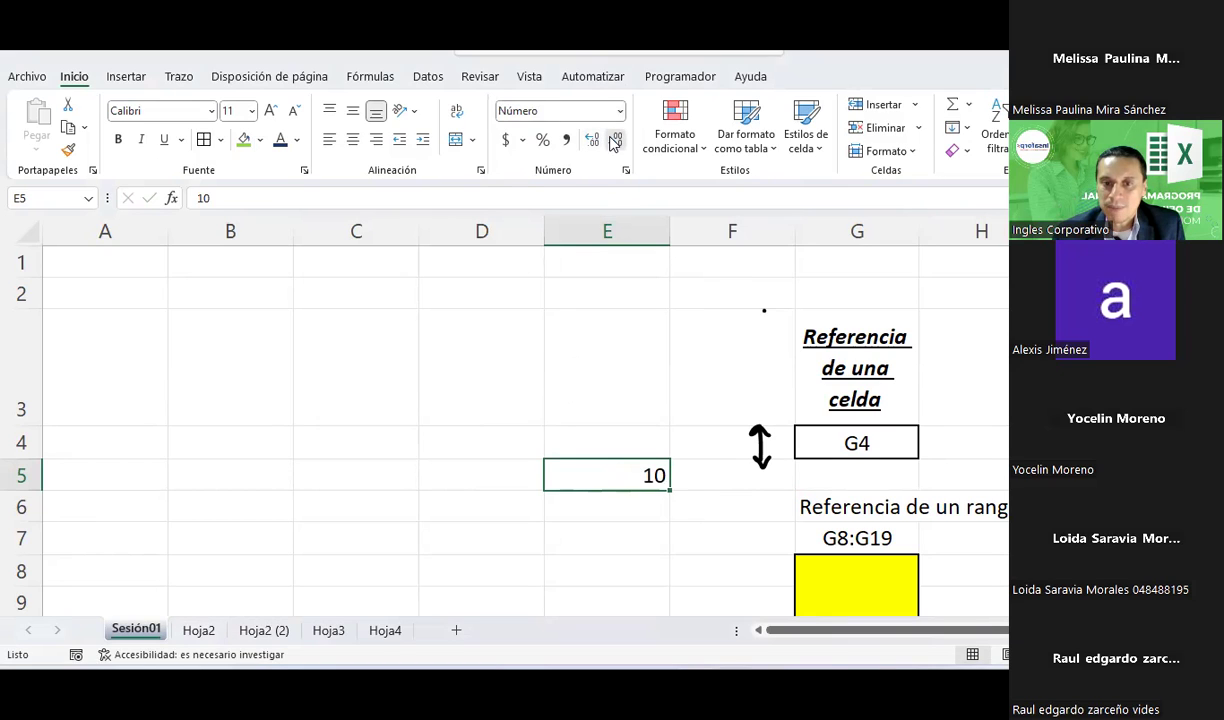
pyautogui.click(620, 440)
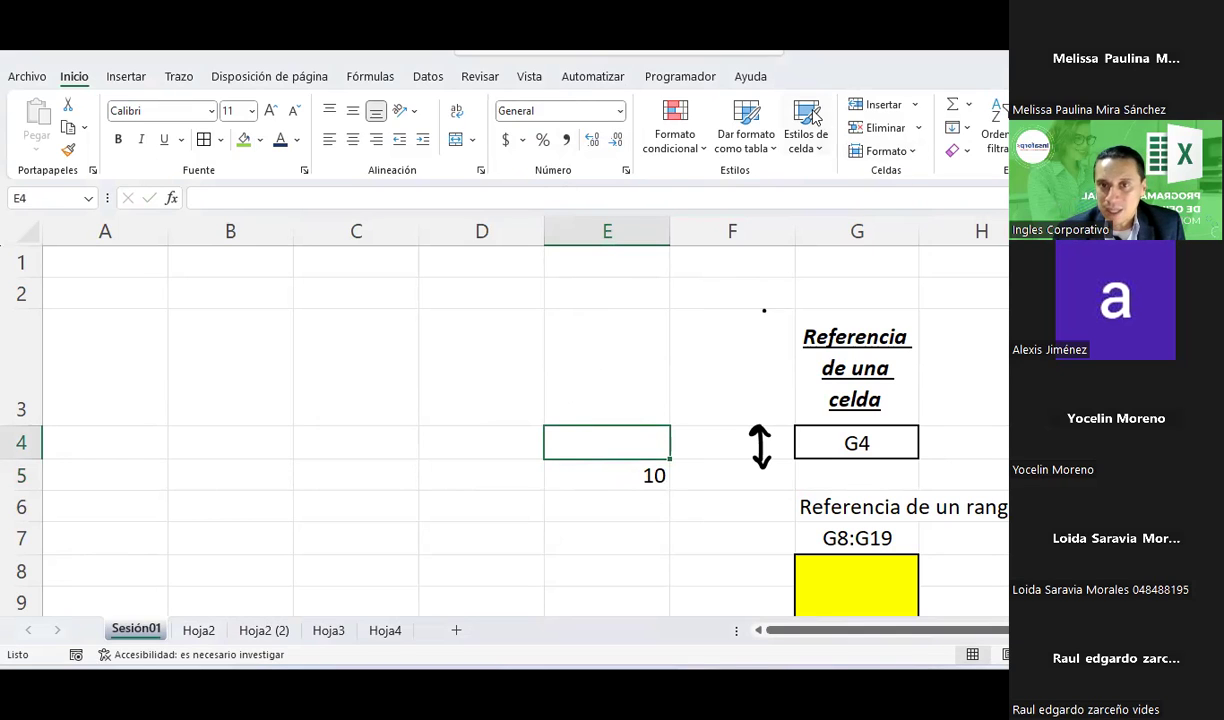
# - Browse the Formato condicional, Dar formato como tabla and cell style galleries
pyautogui.click(706, 157)
pyautogui.click(705, 156)
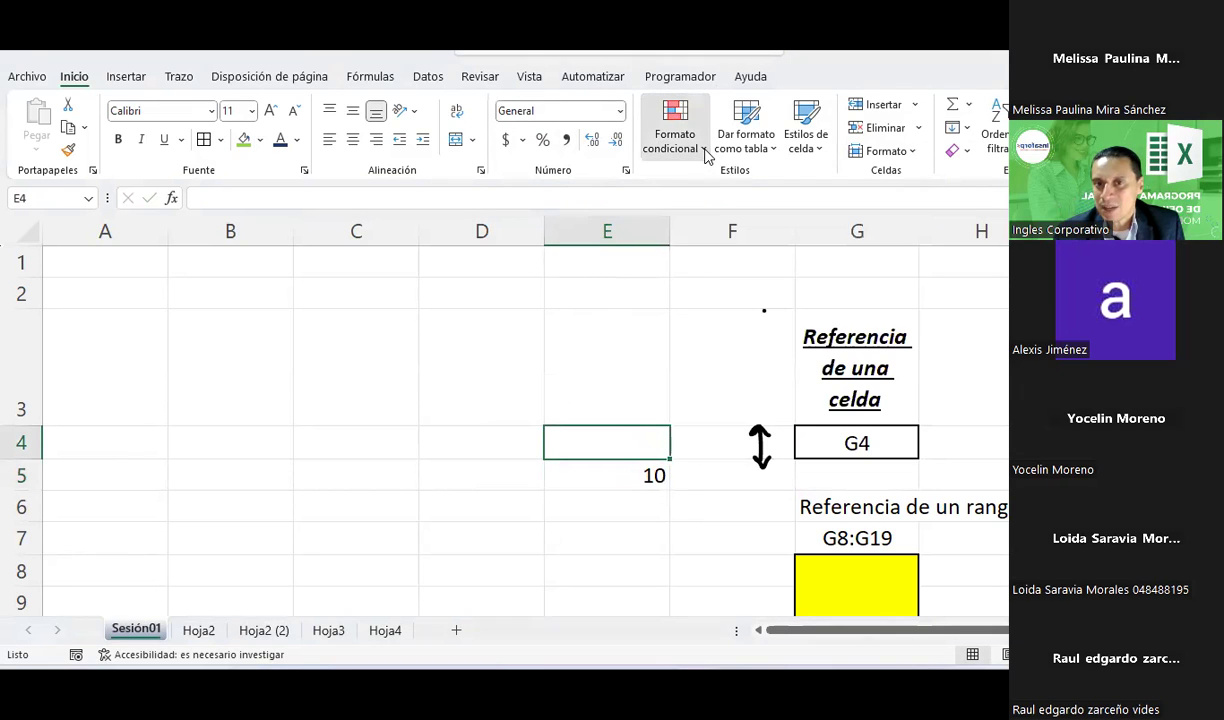
pyautogui.click(775, 148)
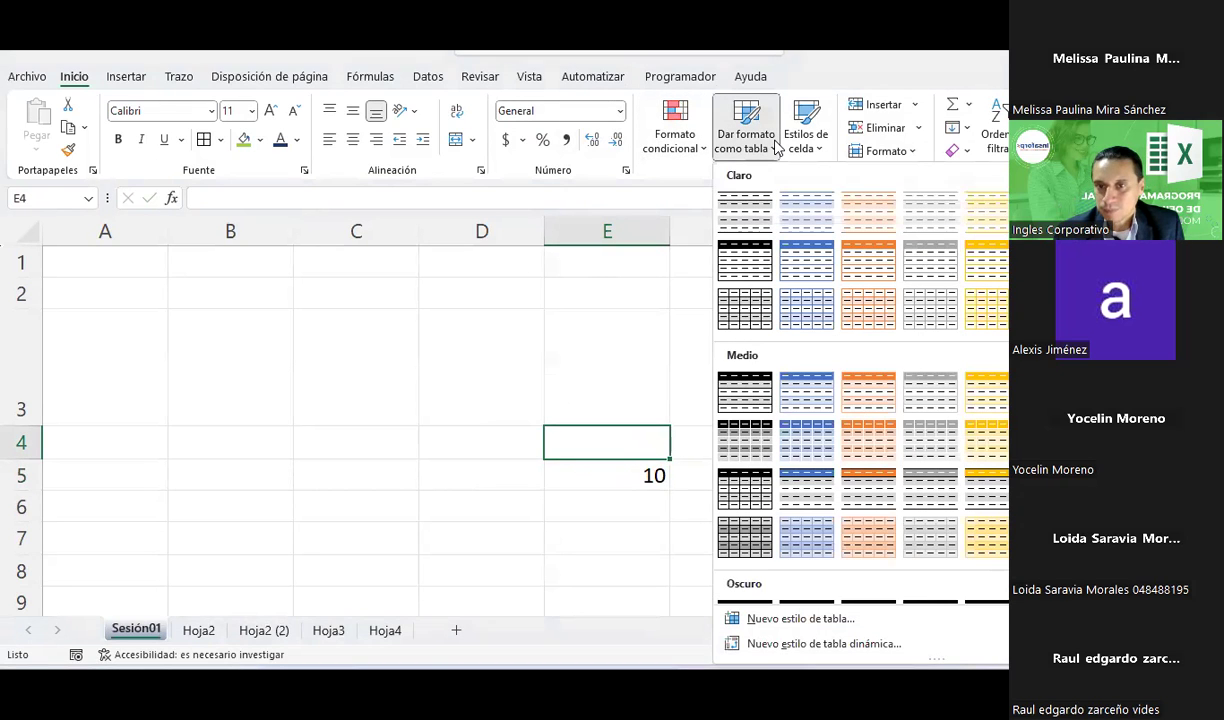
pyautogui.click(775, 148)
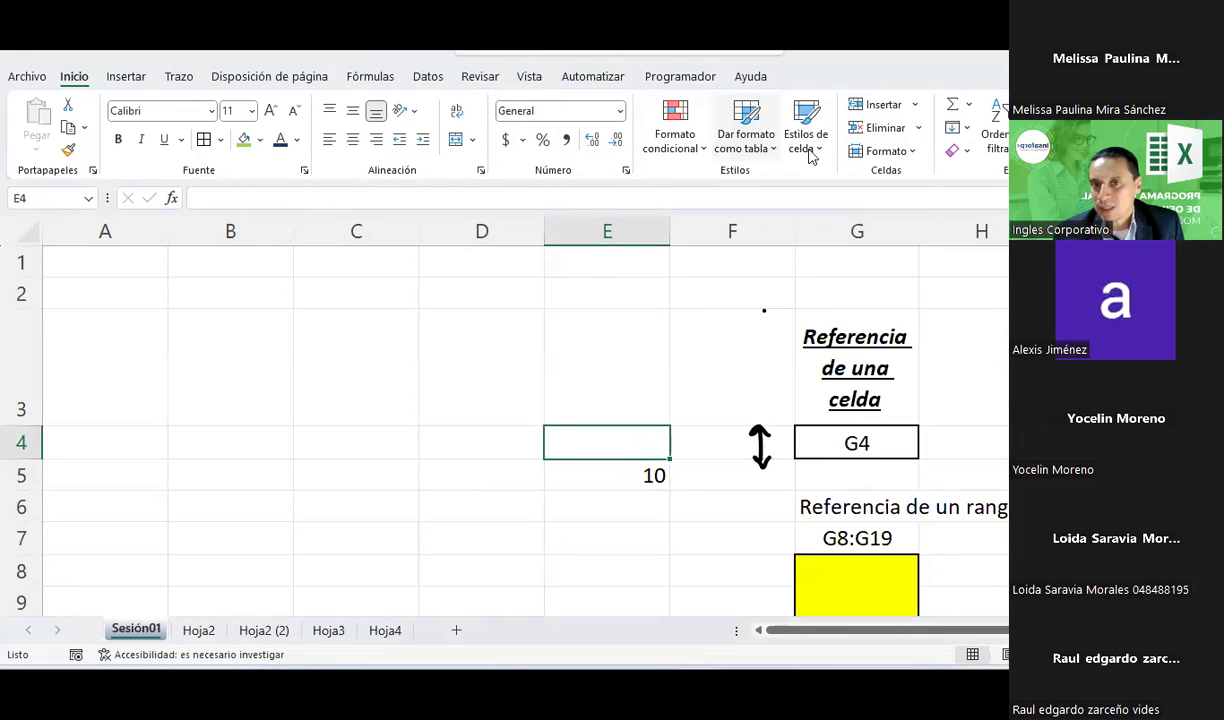
pyautogui.click(790, 145)
pyautogui.click(359, 400)
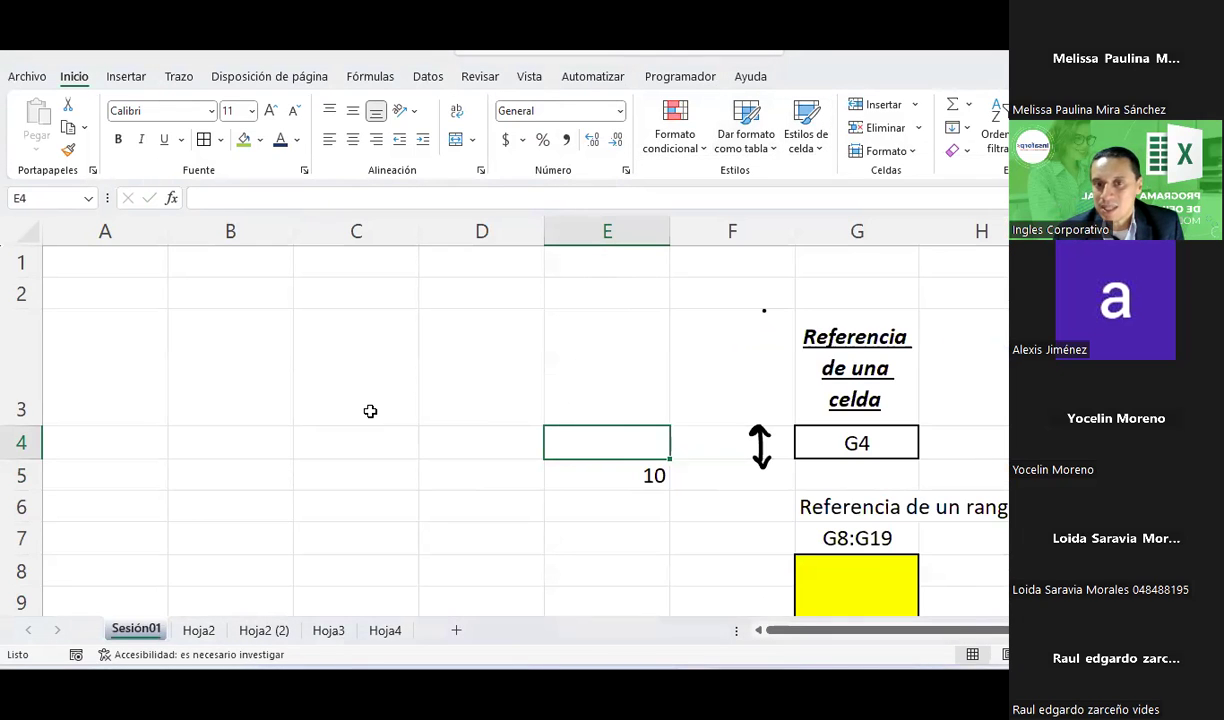
# - Apply the Celda vinculada cell style to the 'Referencia de una celda' heading in G3
pyautogui.click(812, 340)
pyautogui.click(822, 146)
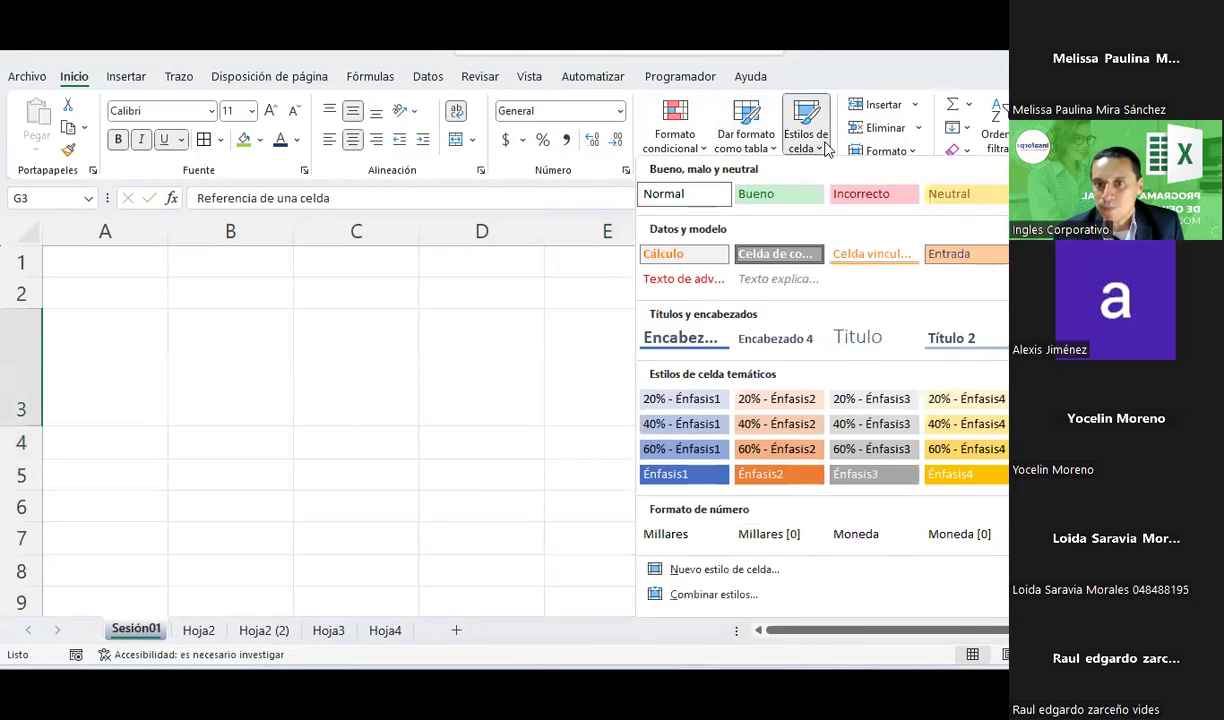
pyautogui.press('Escape')
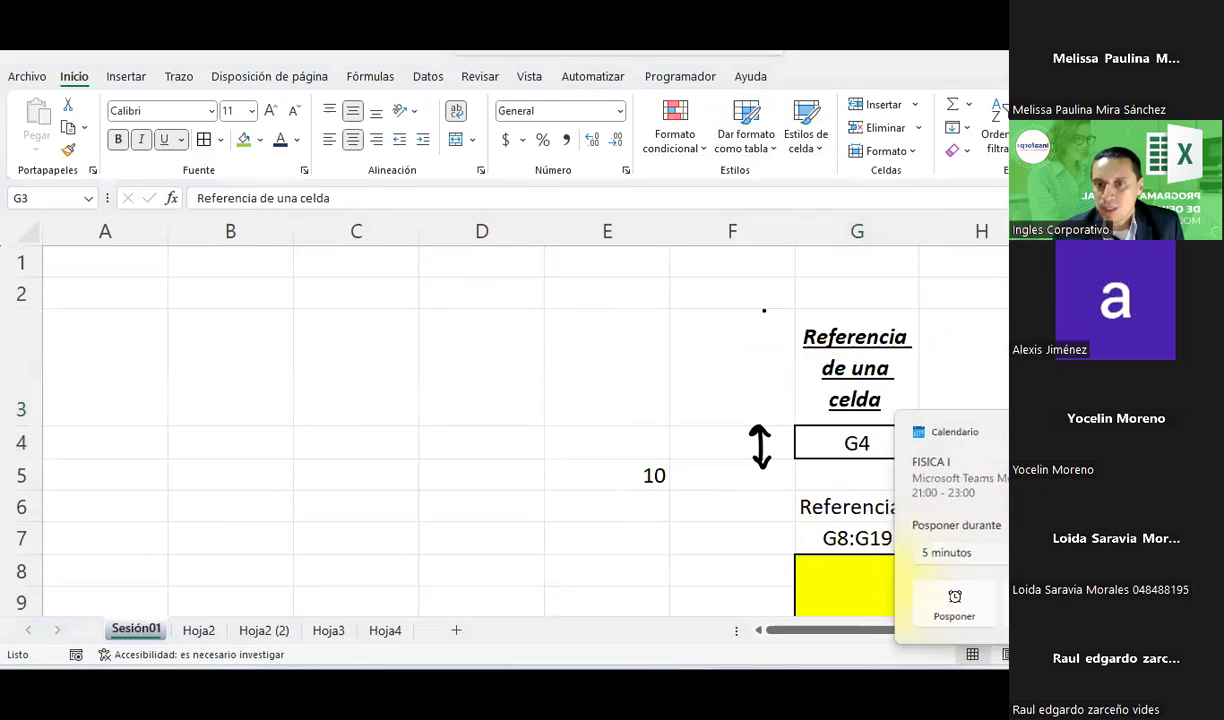
pyautogui.click(882, 146)
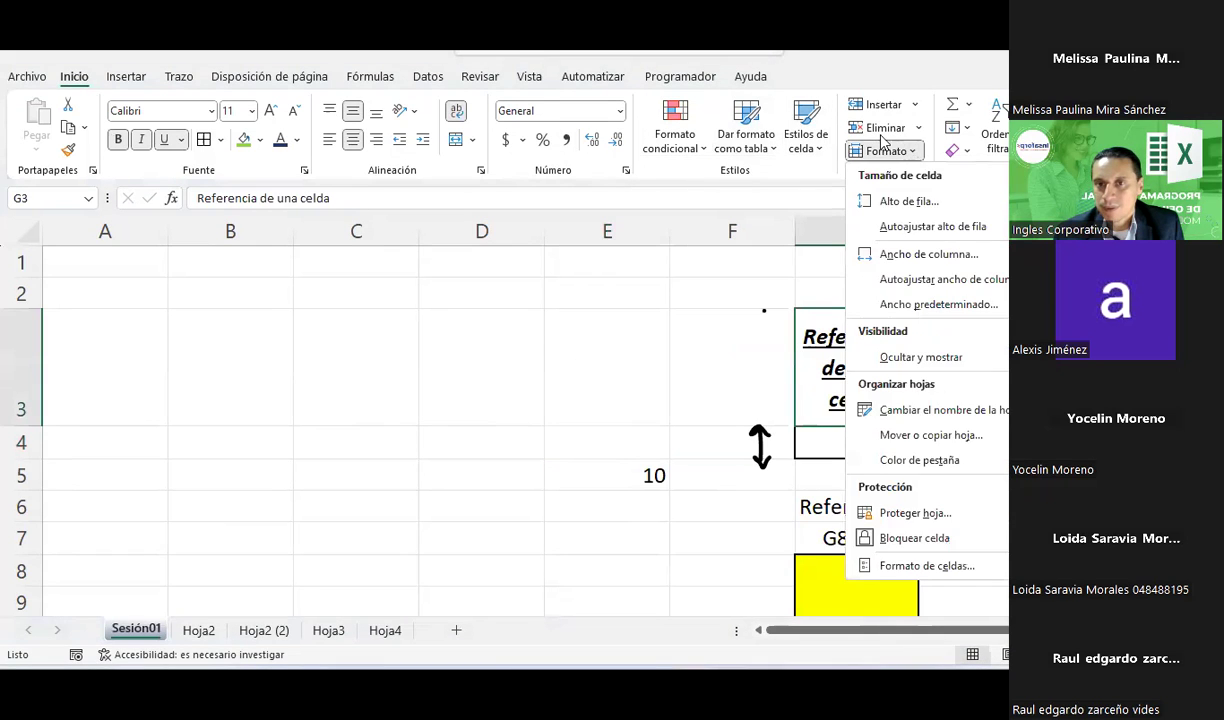
pyautogui.click(806, 140)
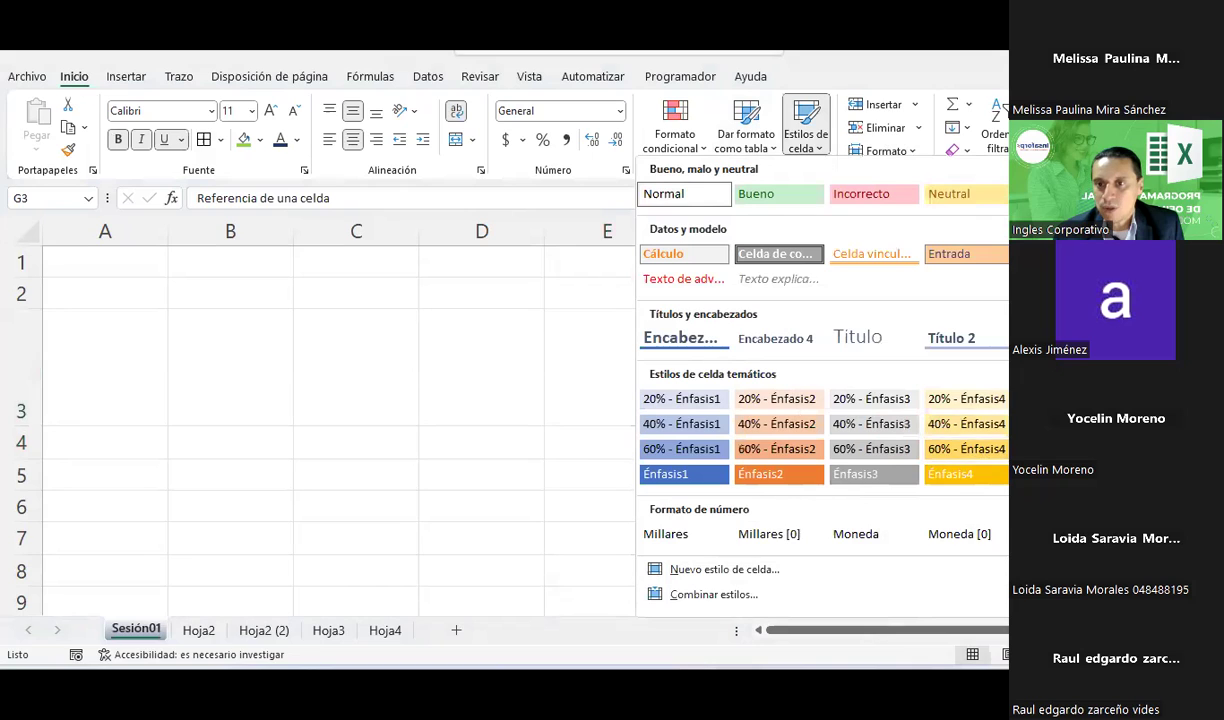
pyautogui.click(830, 256)
pyautogui.click(986, 413)
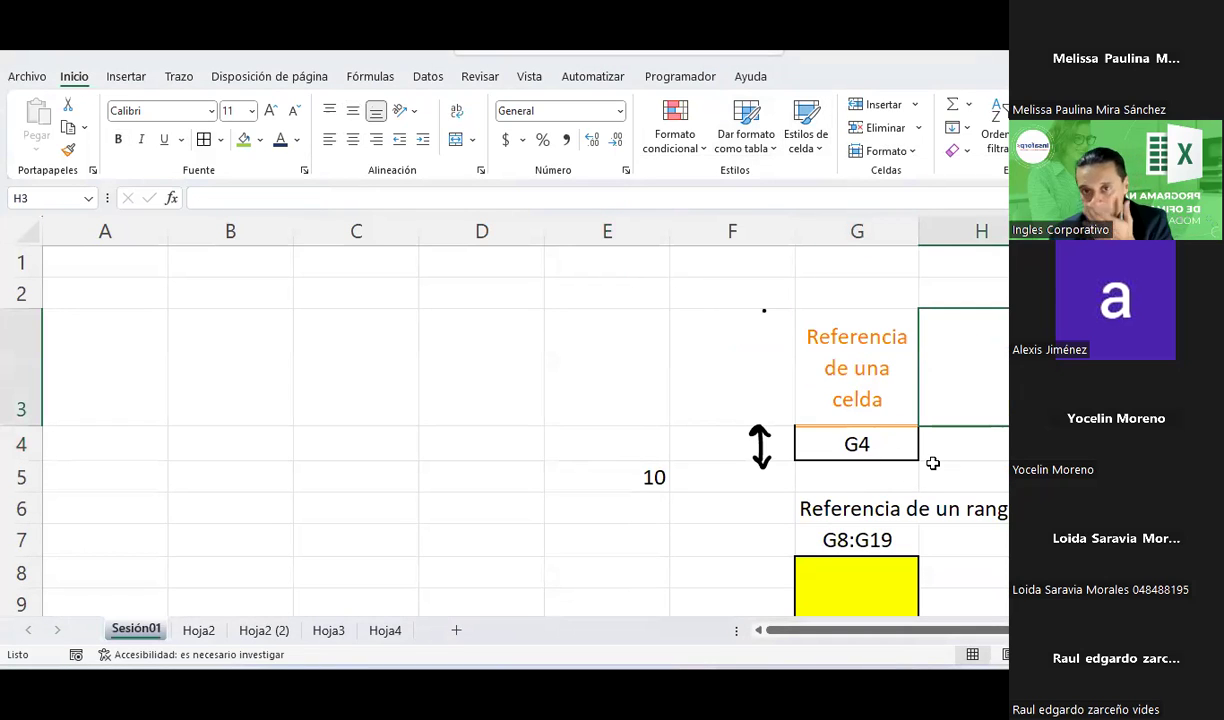
pyautogui.click(896, 382)
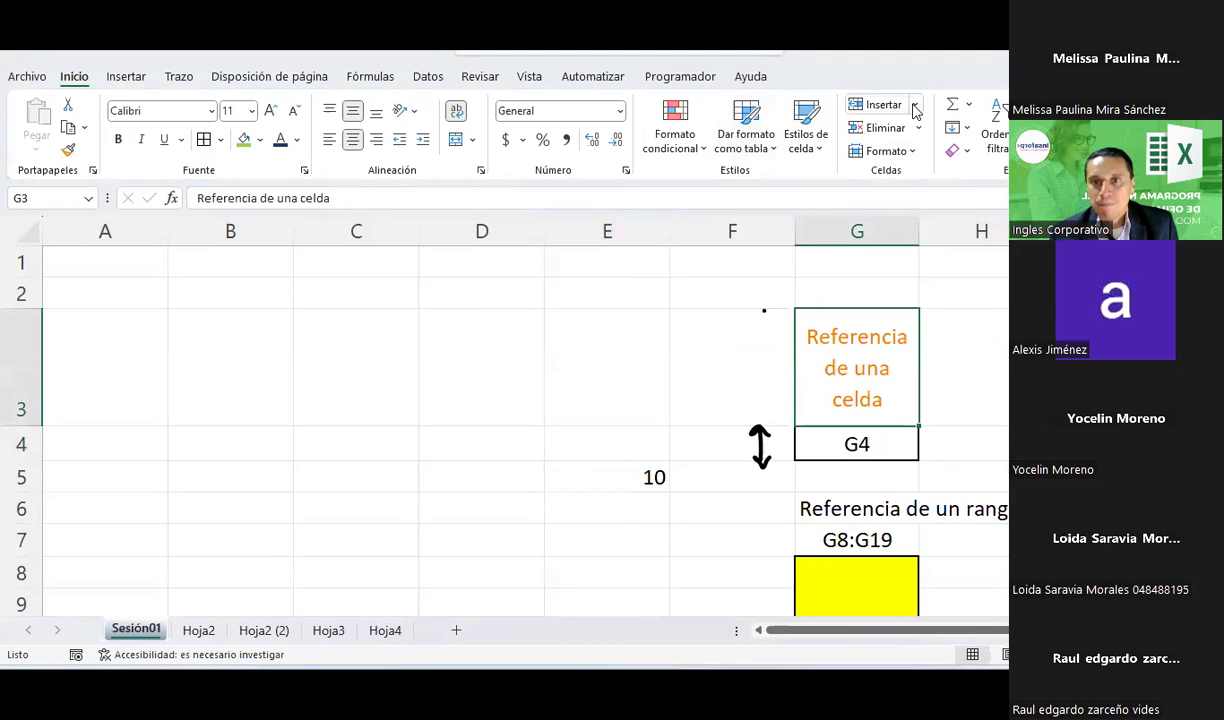
# - Insert a new sheet row above row 3 from cell C3
pyautogui.click(362, 395)
pyautogui.scroll(-1, 355, 418)
pyautogui.scroll(1, 356, 420)
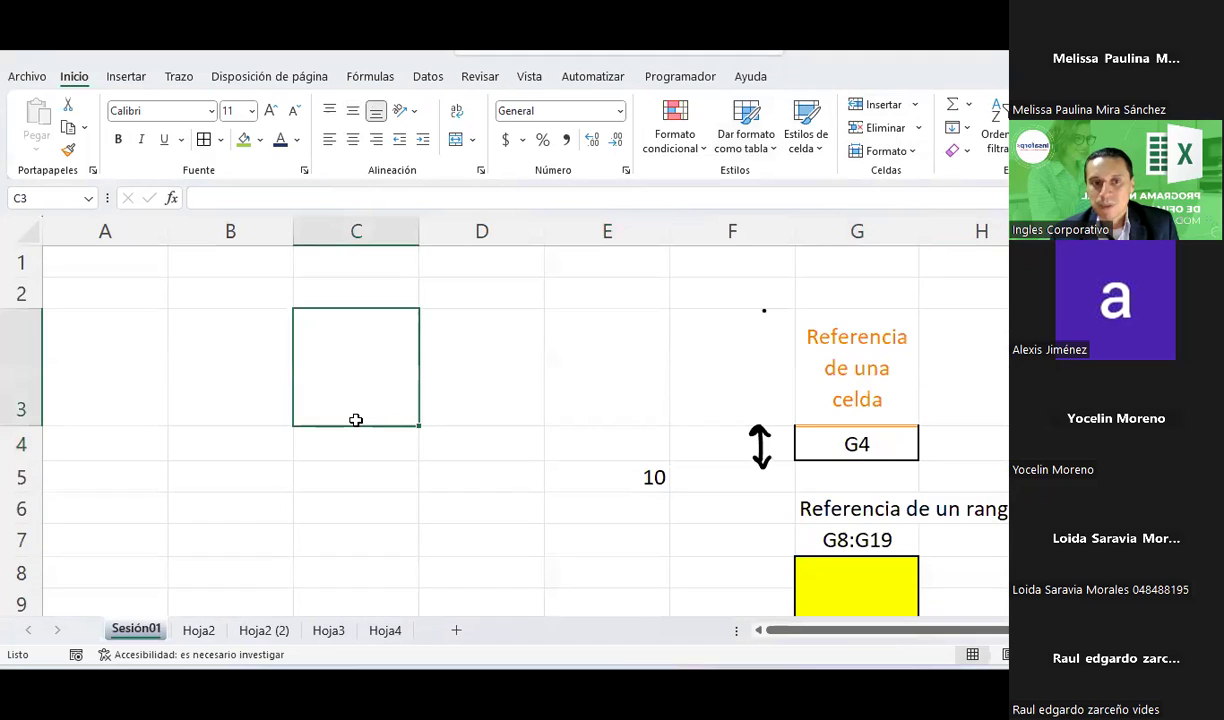
pyautogui.click(916, 104)
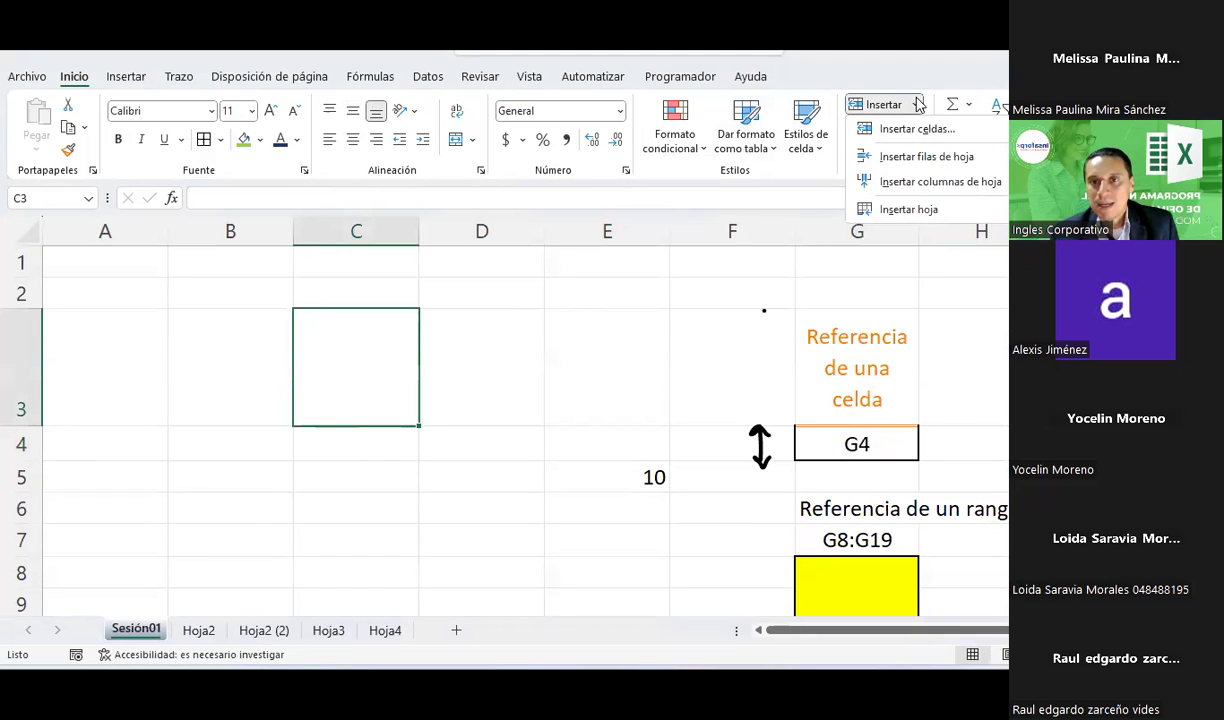
pyautogui.click(910, 158)
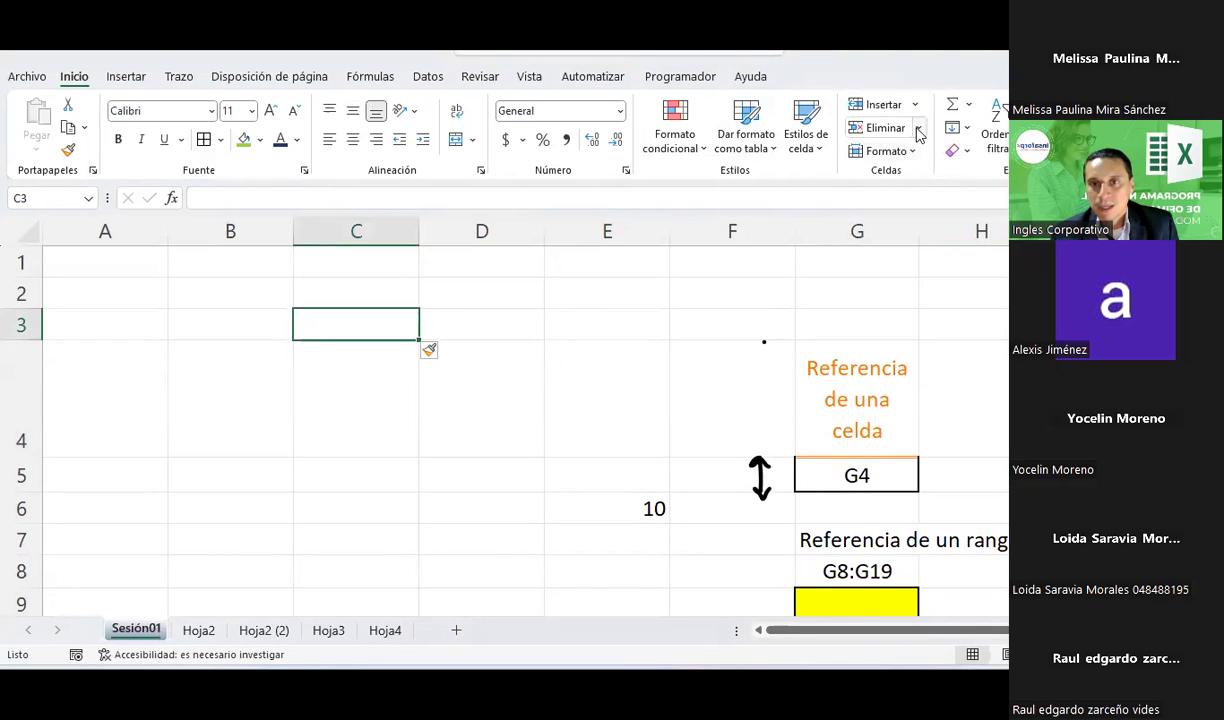
# - Insert a sheet column at column C and put a border around D3
pyautogui.click(917, 128)
pyautogui.click(916, 104)
pyautogui.click(916, 104)
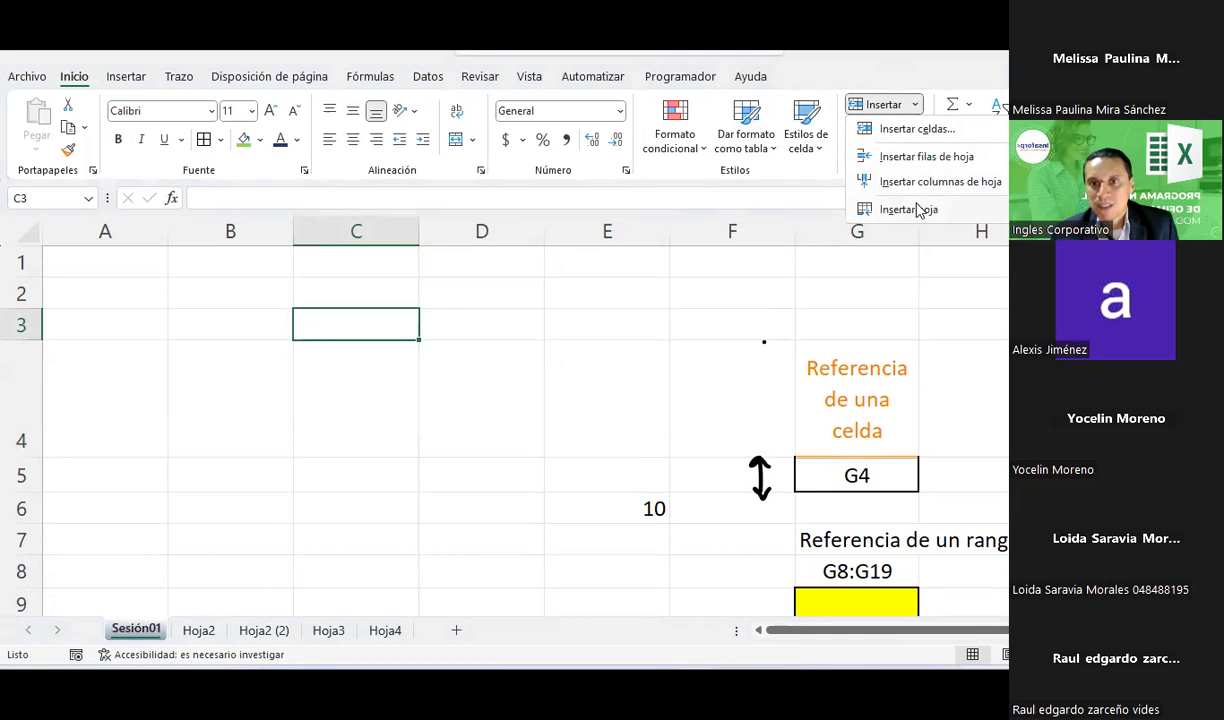
pyautogui.click(915, 181)
pyautogui.click(435, 259)
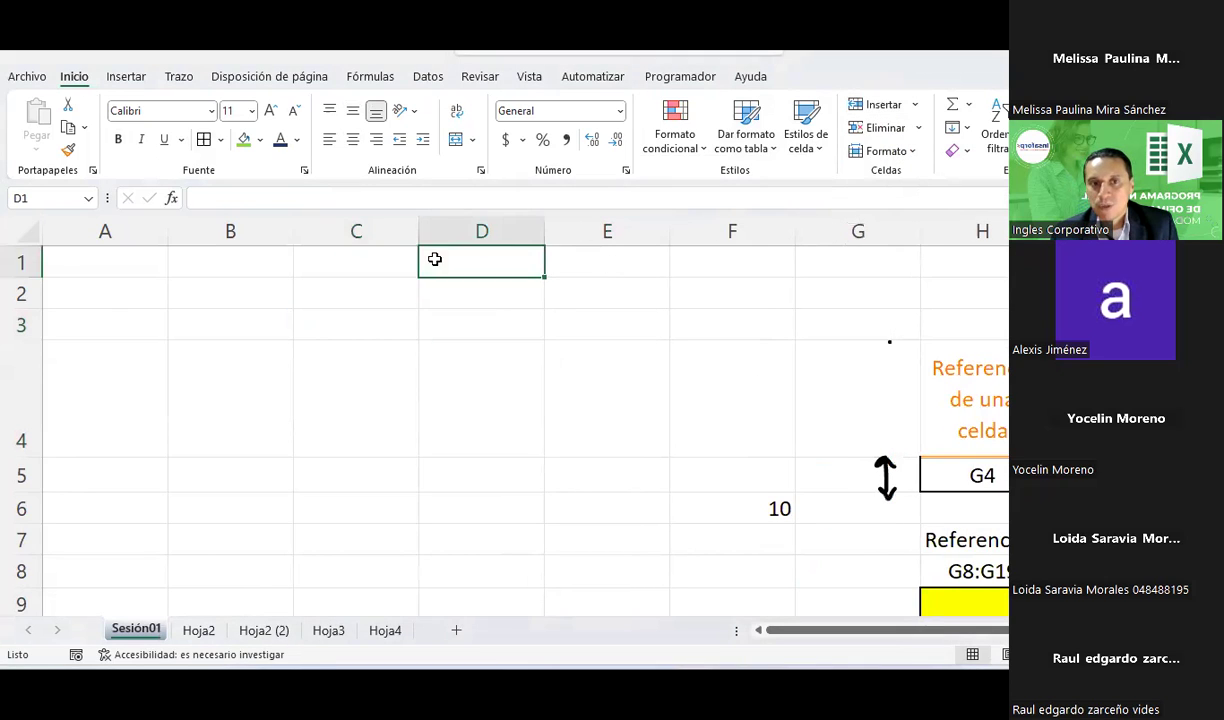
pyautogui.click(453, 314)
pyautogui.click(200, 140)
# - Insert another sheet column at column D, then select D5
pyautogui.click(459, 406)
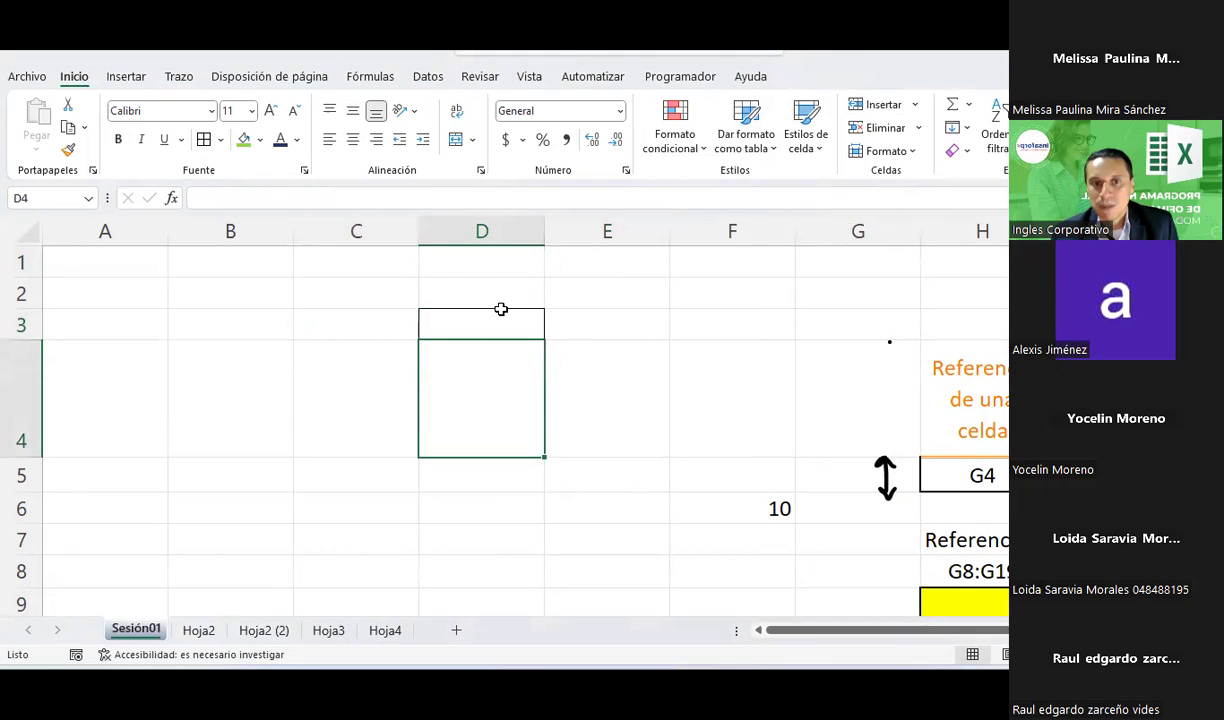
pyautogui.click(494, 322)
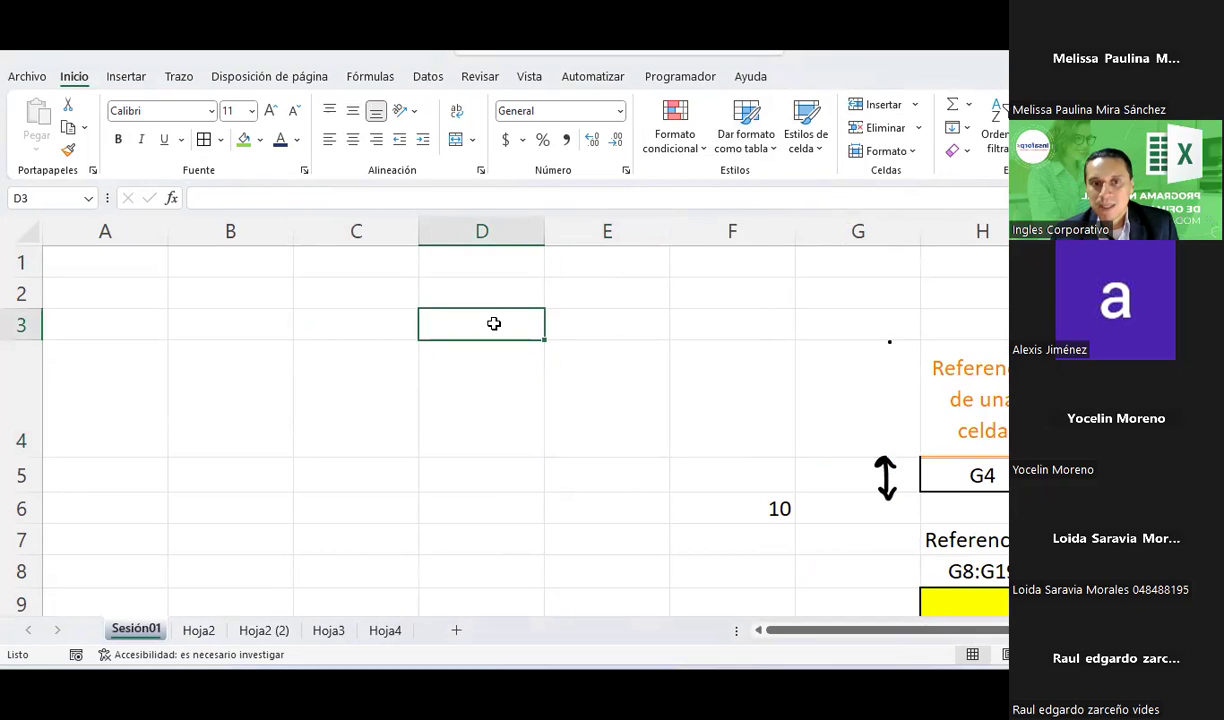
pyautogui.click(912, 104)
pyautogui.click(930, 187)
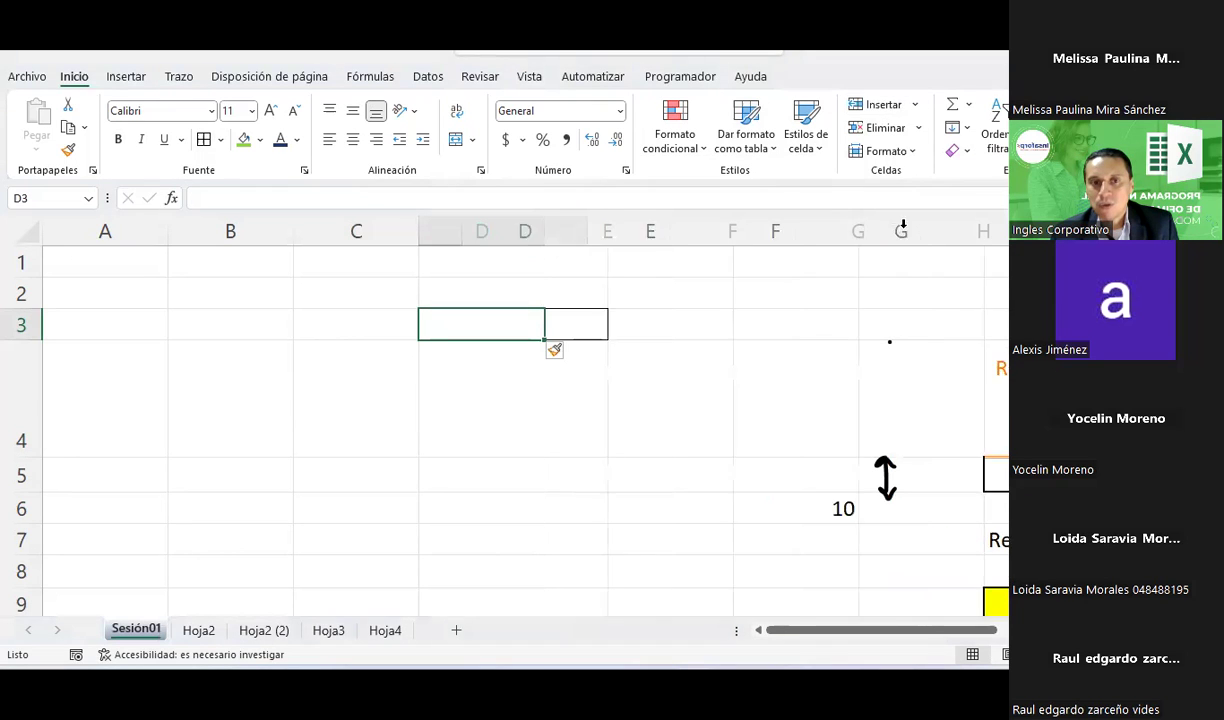
pyautogui.click(560, 406)
pyautogui.click(582, 305)
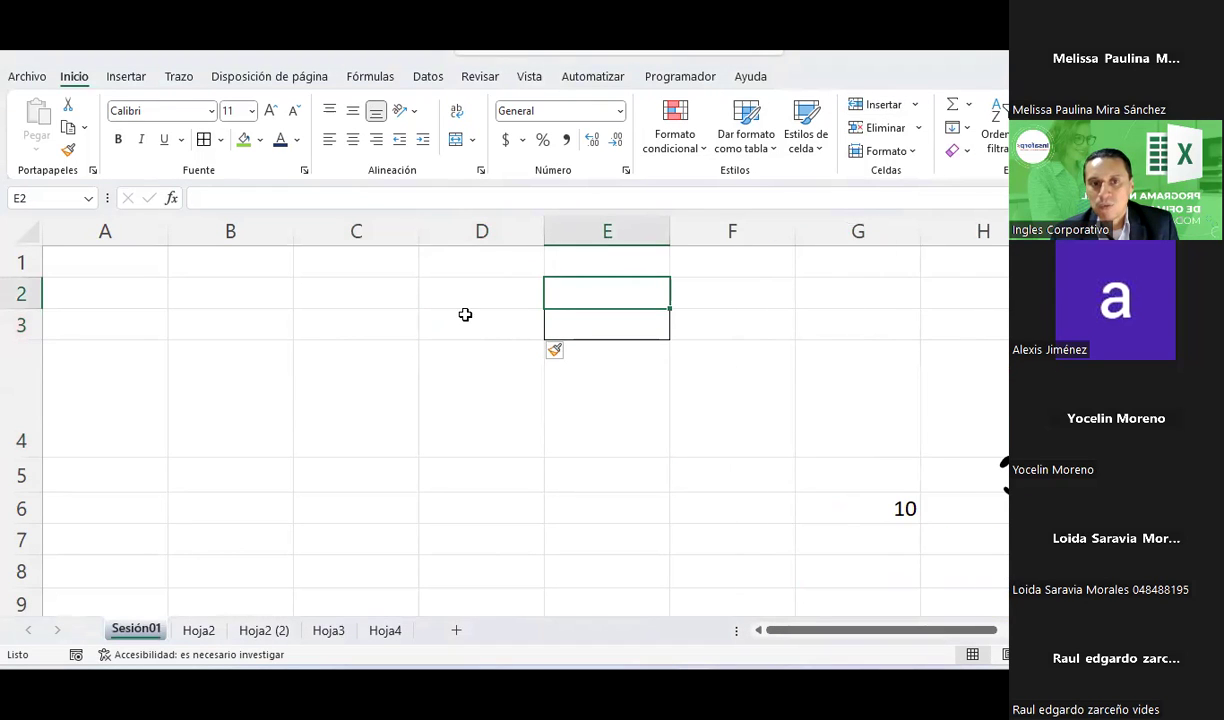
pyautogui.click(476, 237)
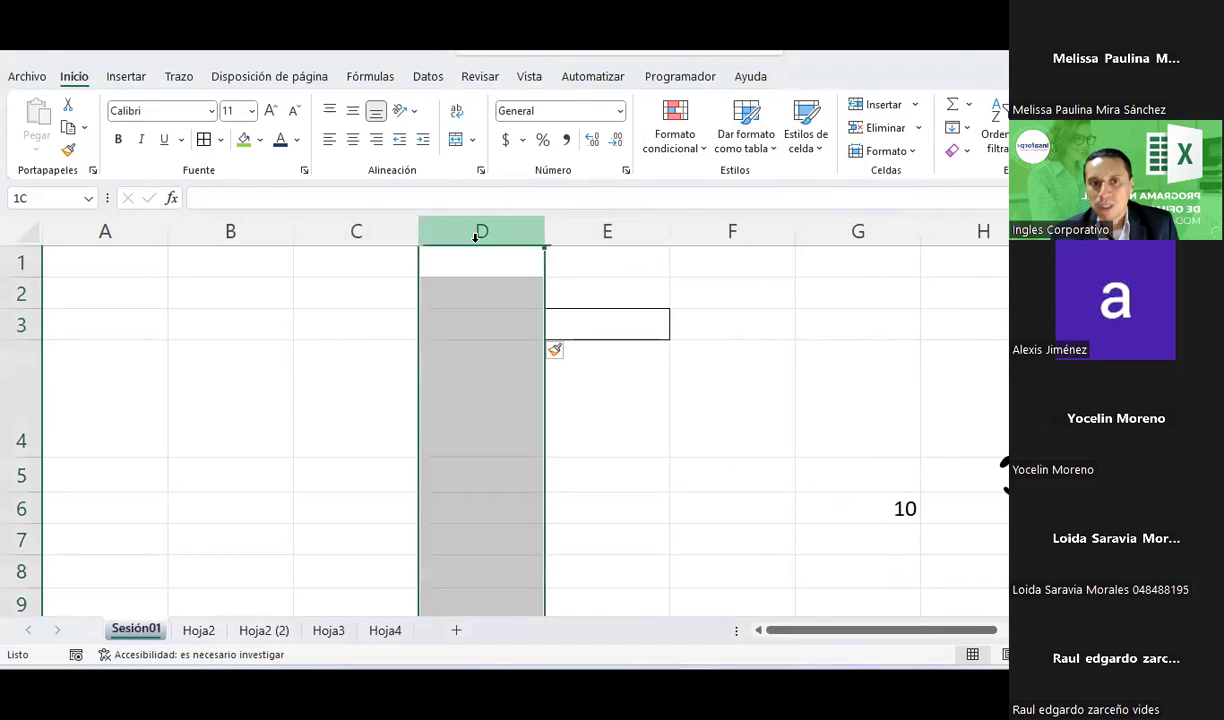
pyautogui.click(442, 346)
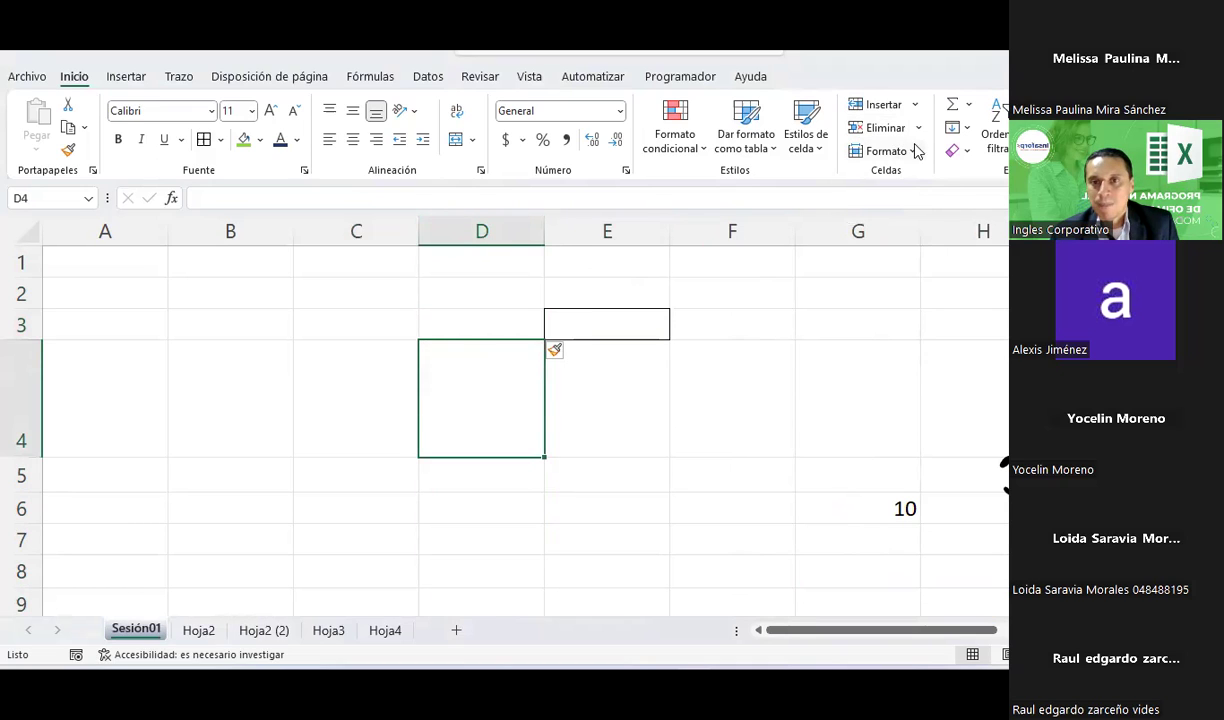
pyautogui.click(490, 465)
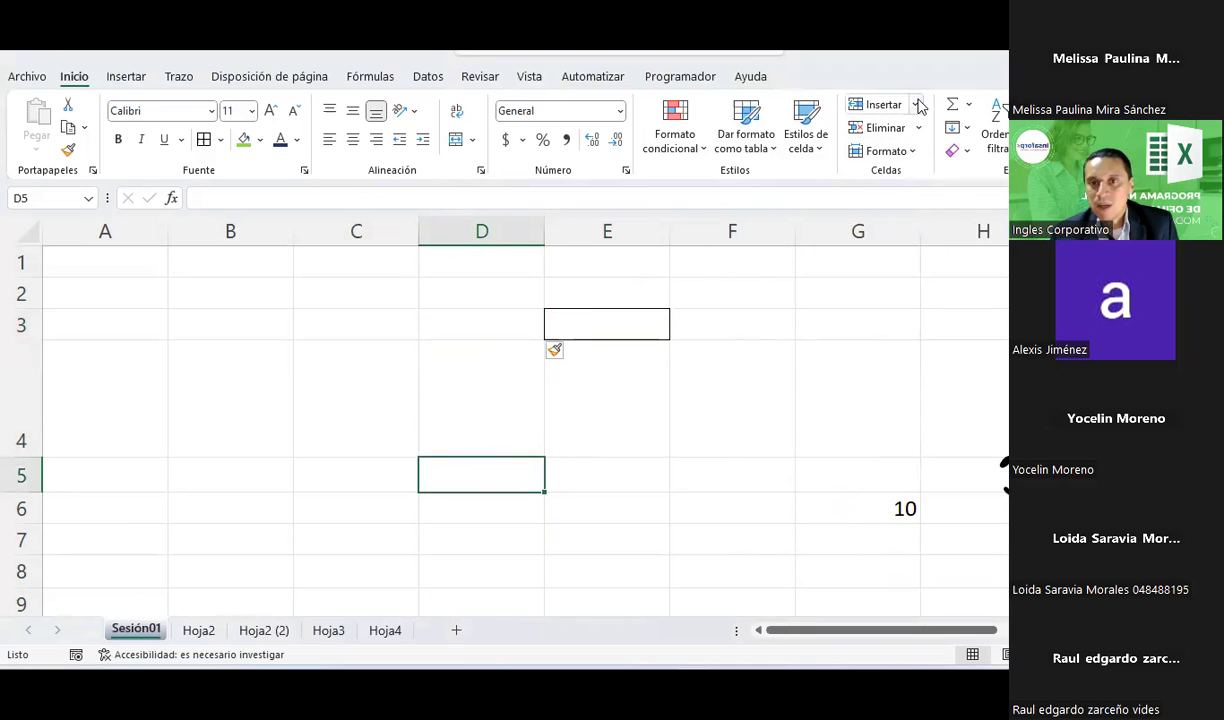
# - Set row 5's height to 50 through Formato > Alto de fila
pyautogui.click(912, 153)
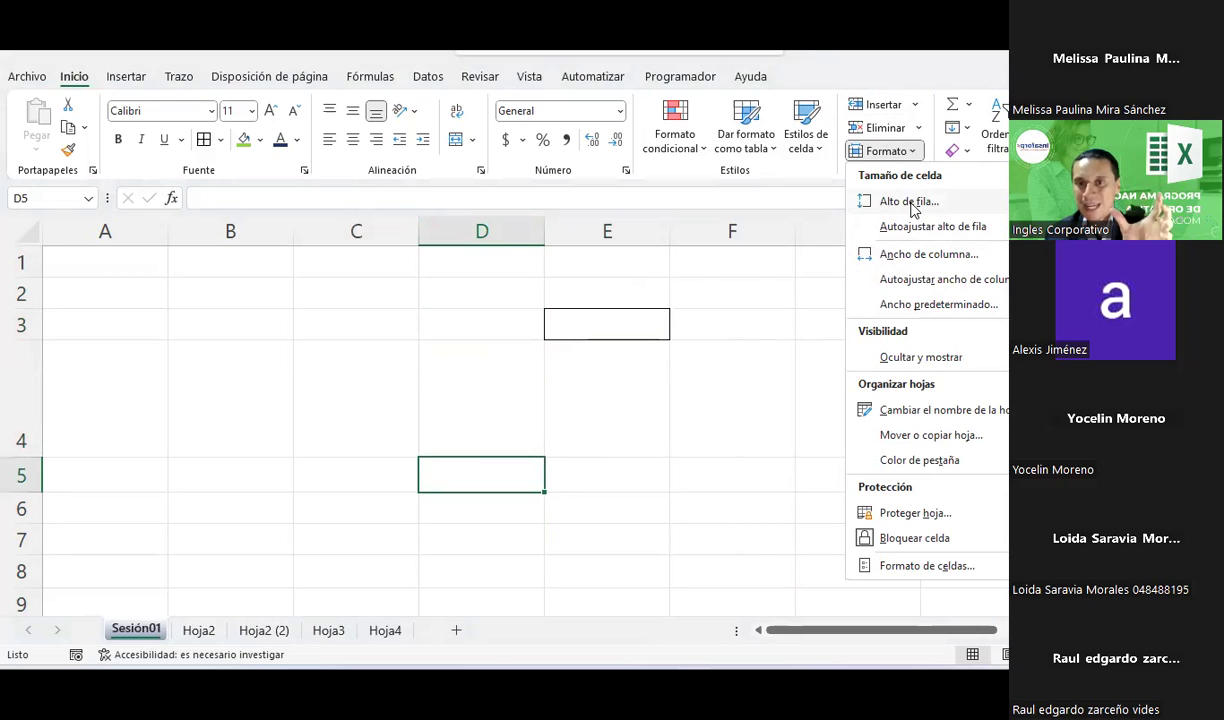
pyautogui.click(911, 203)
pyautogui.click(550, 372)
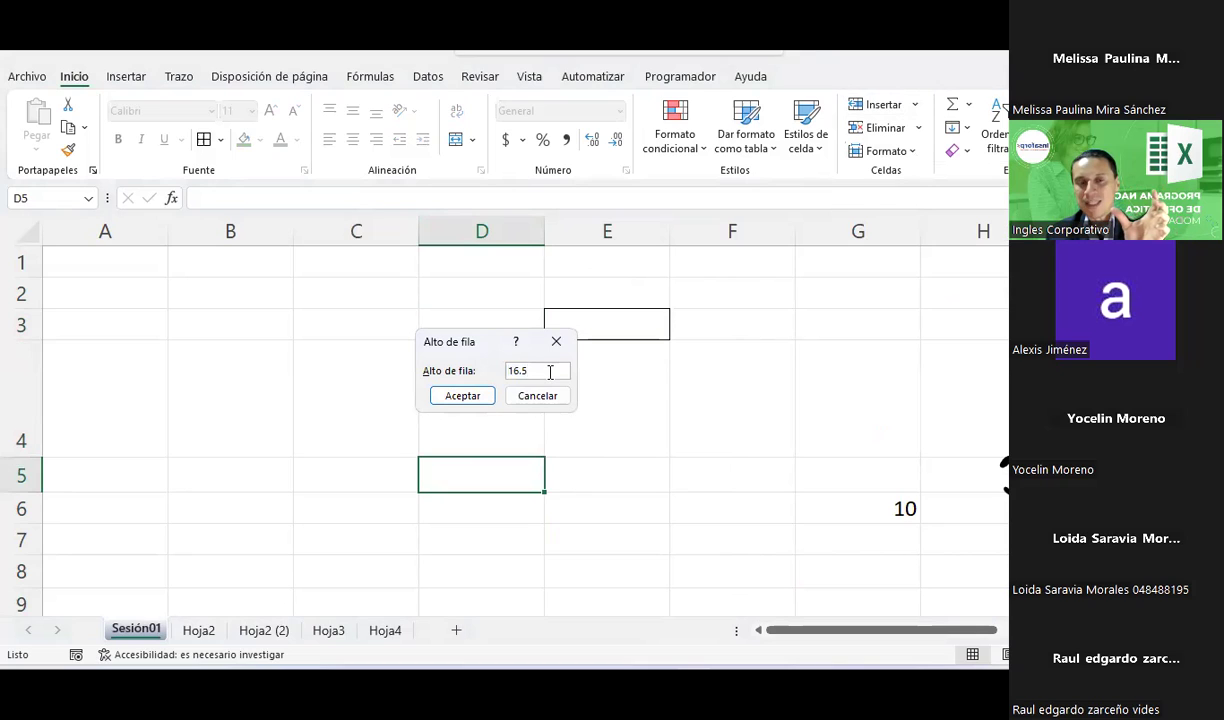
pyautogui.moveTo(550, 372); pyautogui.dragTo(468, 373)
pyautogui.write('50')
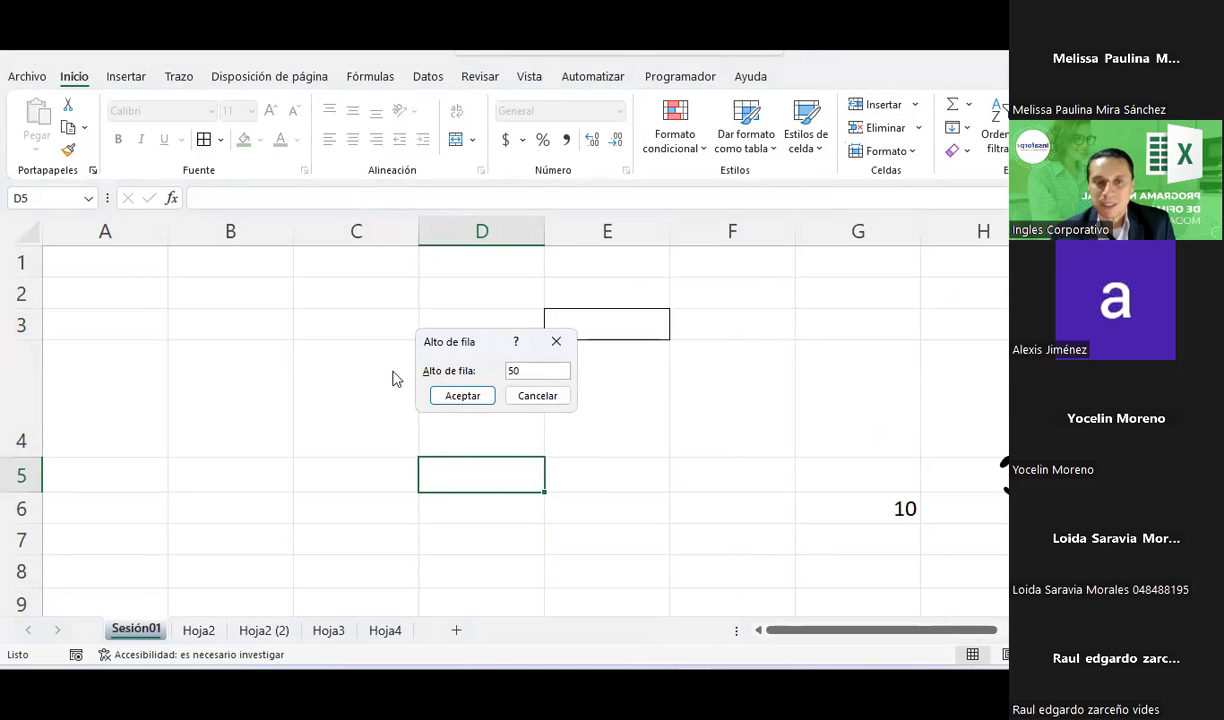
pyautogui.click(460, 395)
pyautogui.scroll(-1, 448, 388)
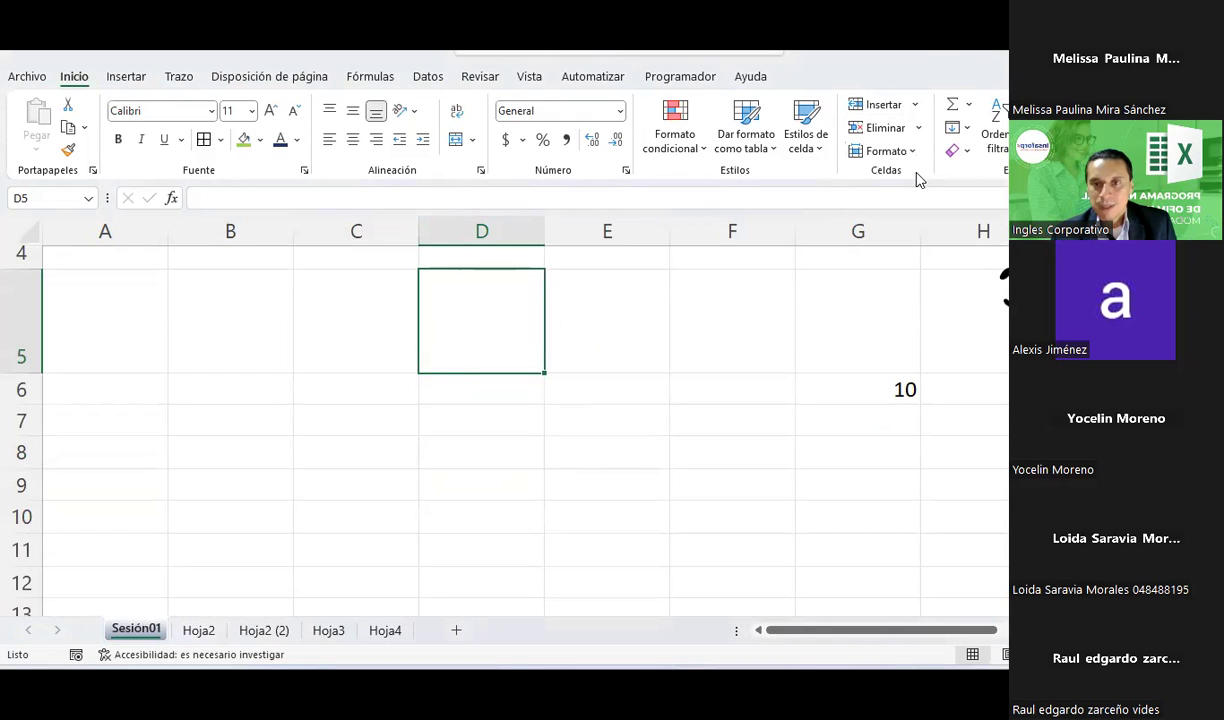
pyautogui.click(878, 151)
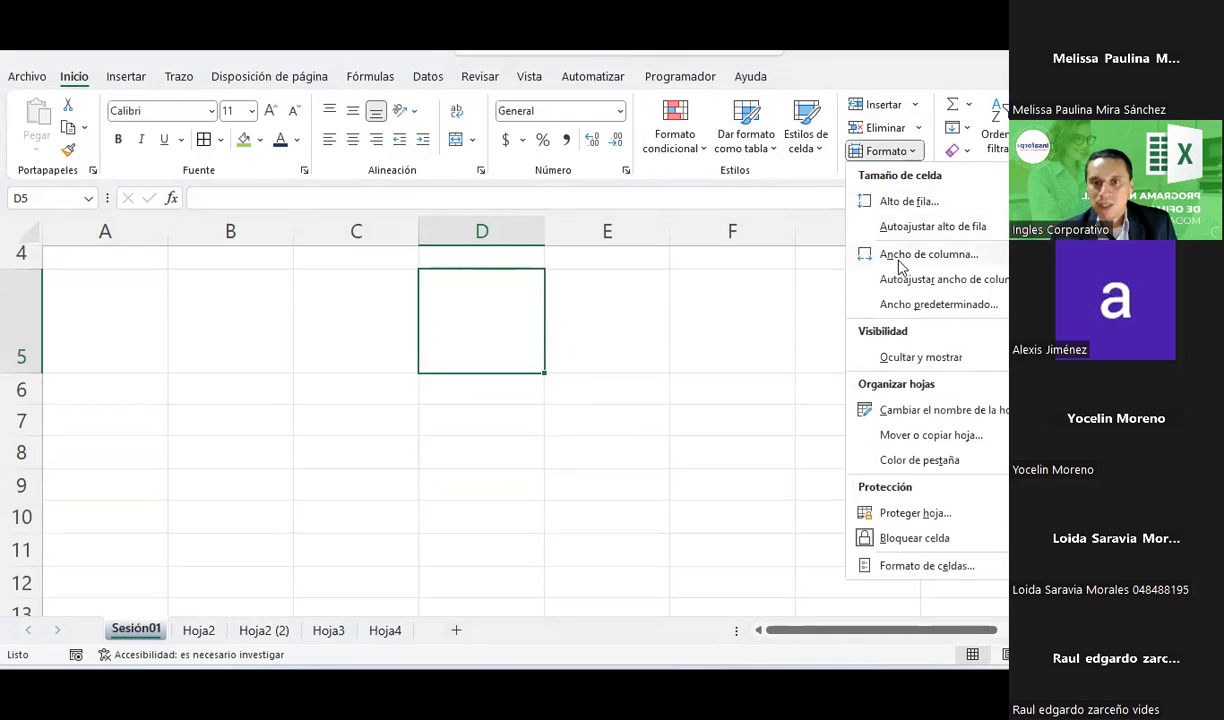
# - Set column D's width to 75 in the Ancho de columna box
pyautogui.click(863, 250)
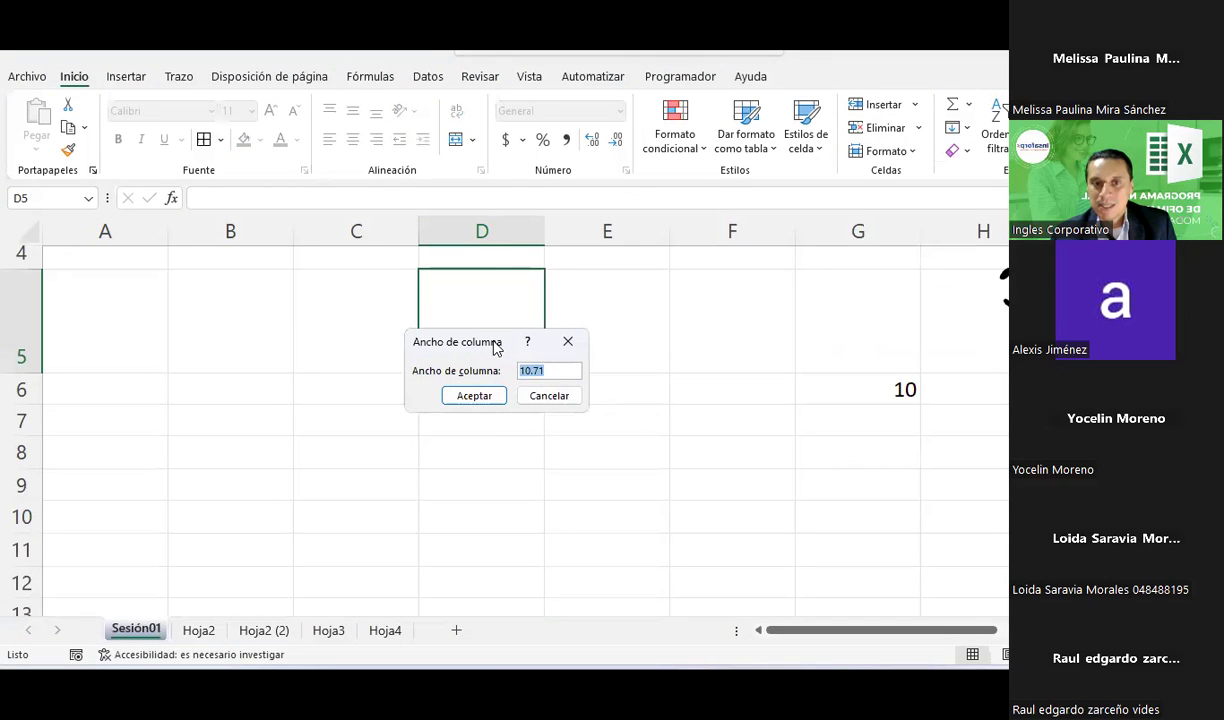
pyautogui.moveTo(495, 341); pyautogui.dragTo(508, 474)
pyautogui.write('75')
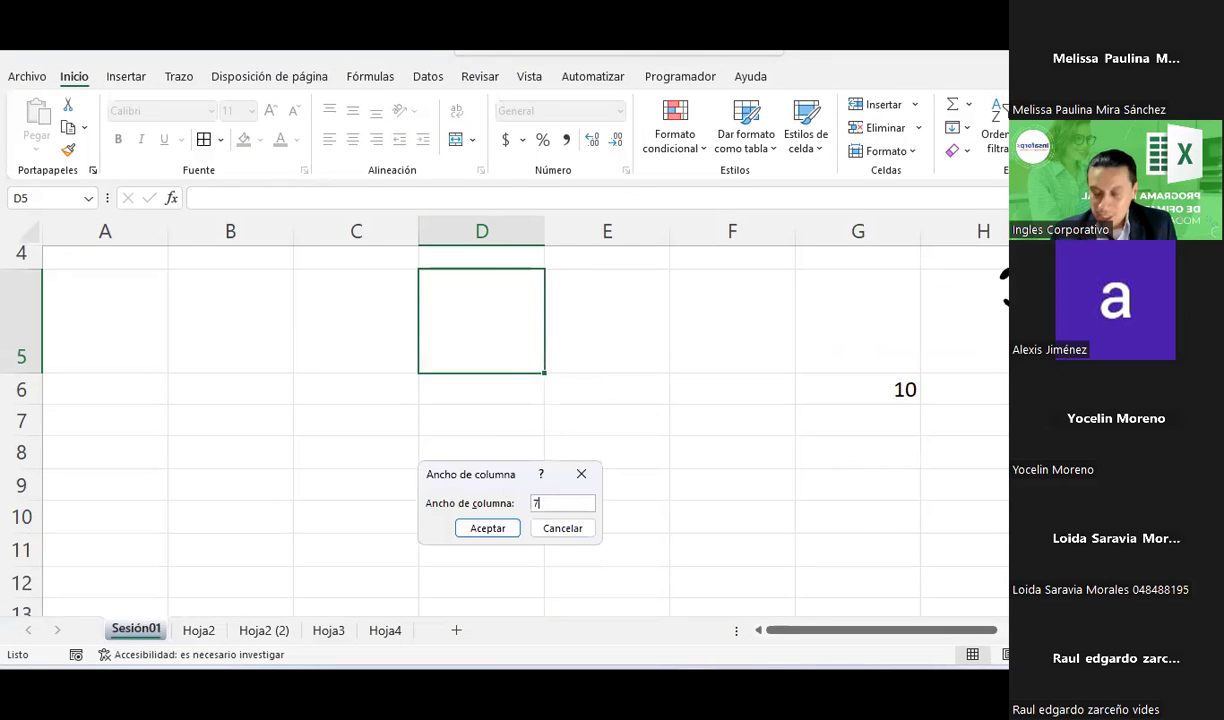
pyautogui.press('Return')
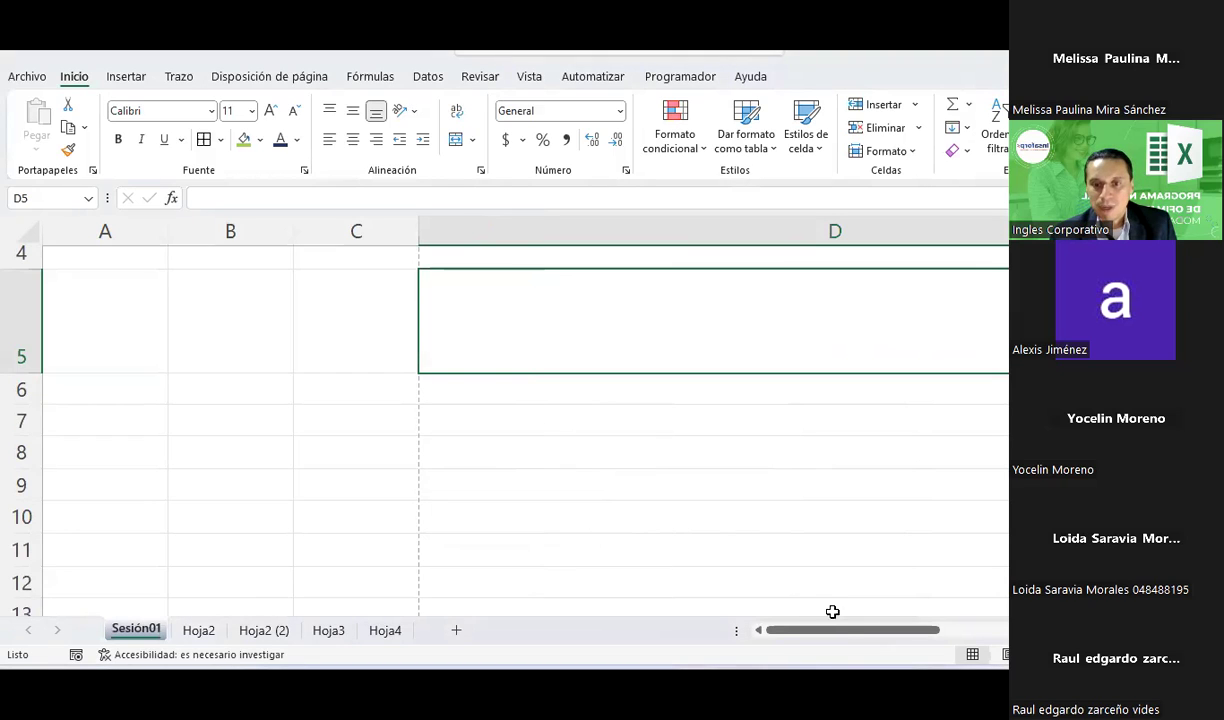
# - Drag column D back to normal width and shorten row 5 to about 24.75
pyautogui.moveTo(860, 635); pyautogui.dragTo(899, 631)
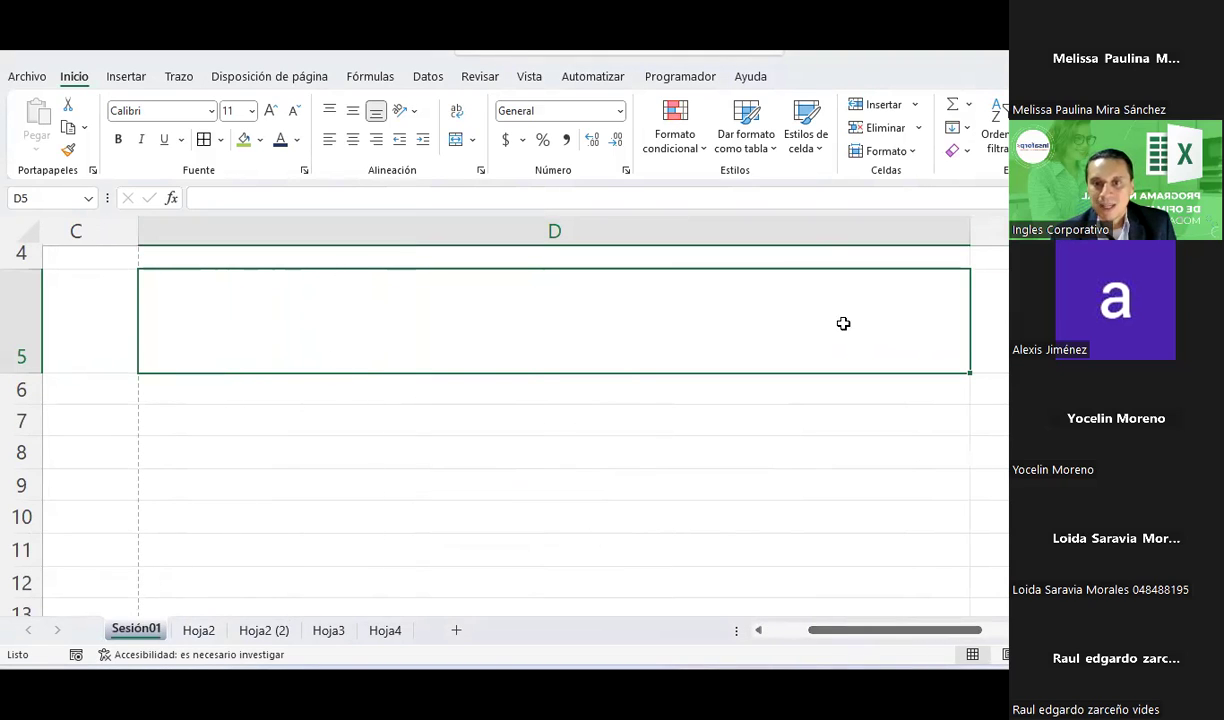
pyautogui.click(505, 440)
pyautogui.click(452, 300)
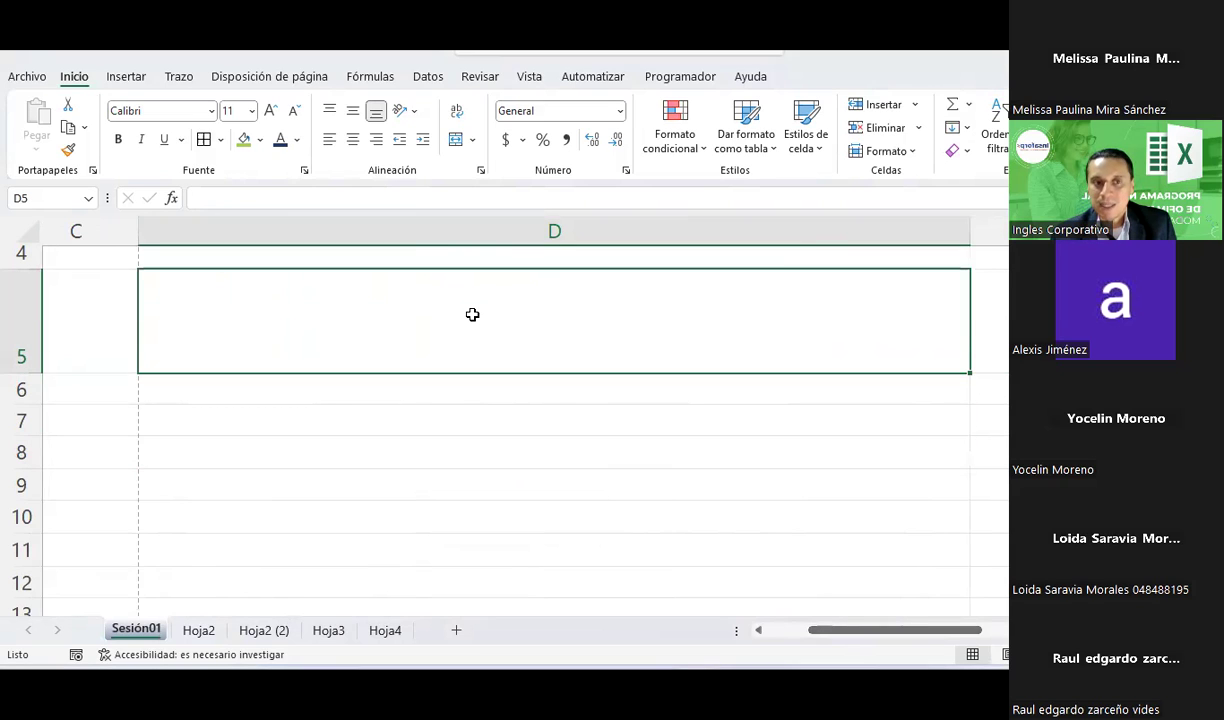
pyautogui.moveTo(975, 223)
pyautogui.mouseDown()
pyautogui.moveTo(237, 230)
pyautogui.moveTo(513, 262)
pyautogui.moveTo(231, 259)
pyautogui.mouseUp()
pyautogui.moveTo(30, 375); pyautogui.dragTo(31, 320)
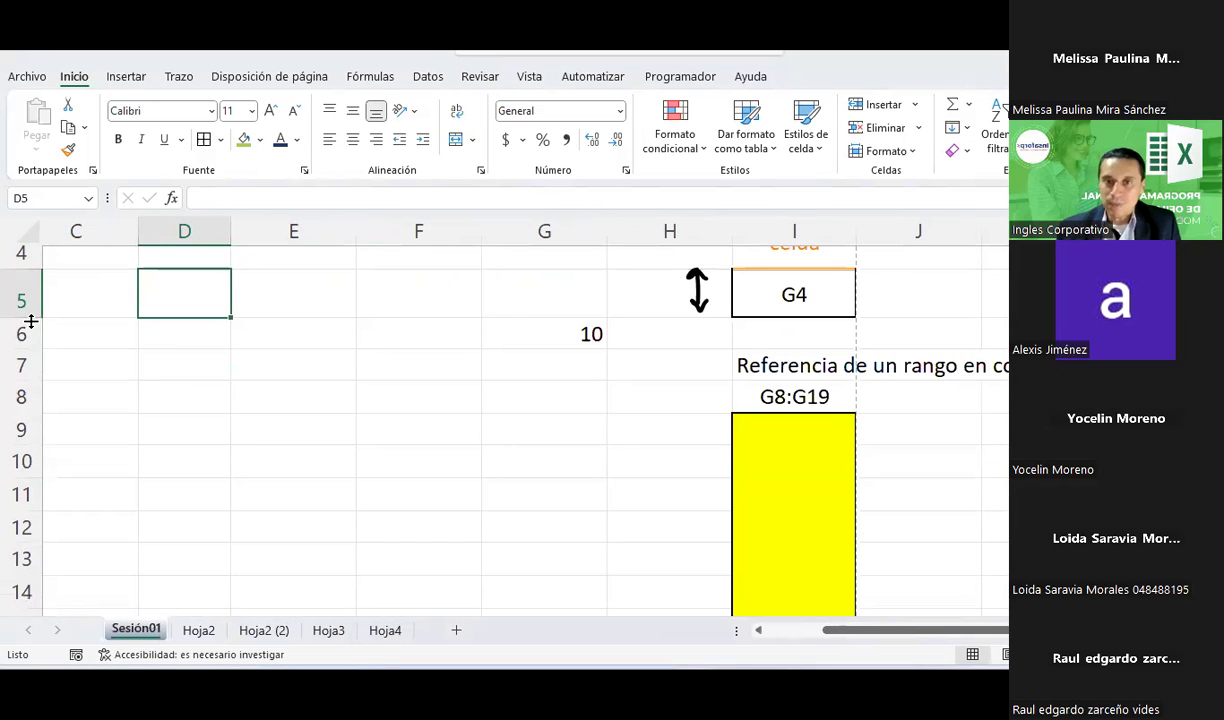
pyautogui.press('Left')
pyautogui.press('Left')
pyautogui.press('Left')
pyautogui.press('Right')
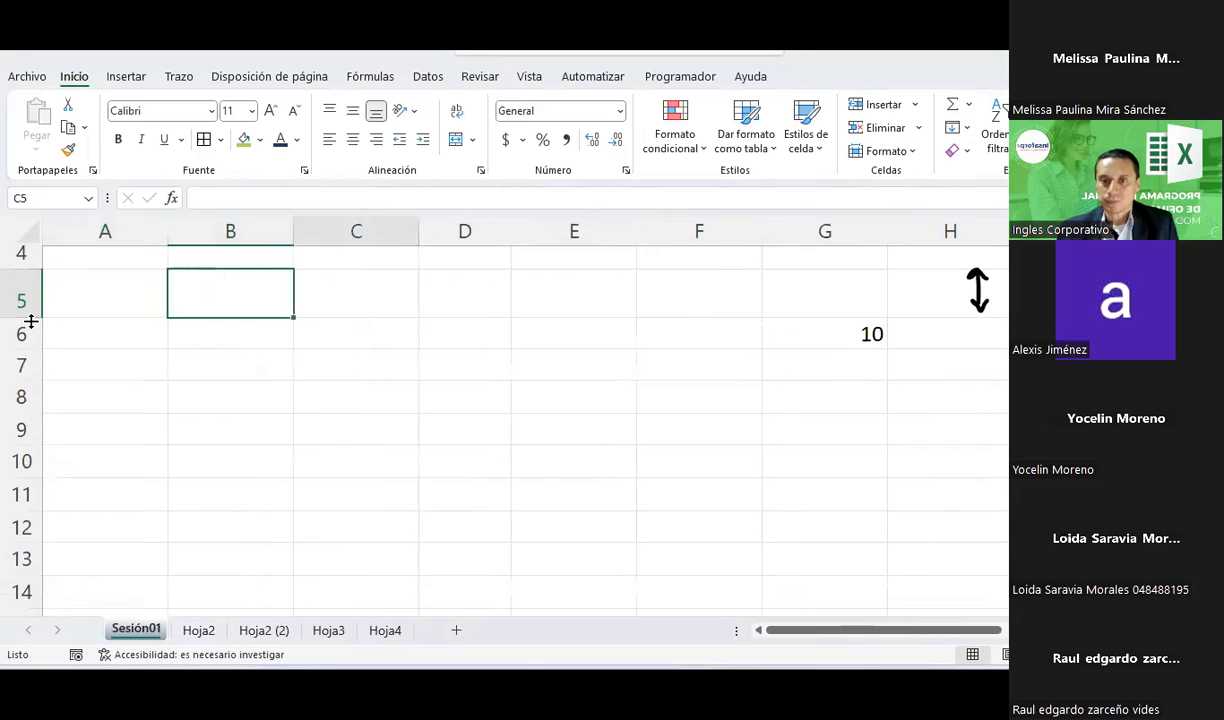
pyautogui.press('Right')
pyautogui.press('Right')
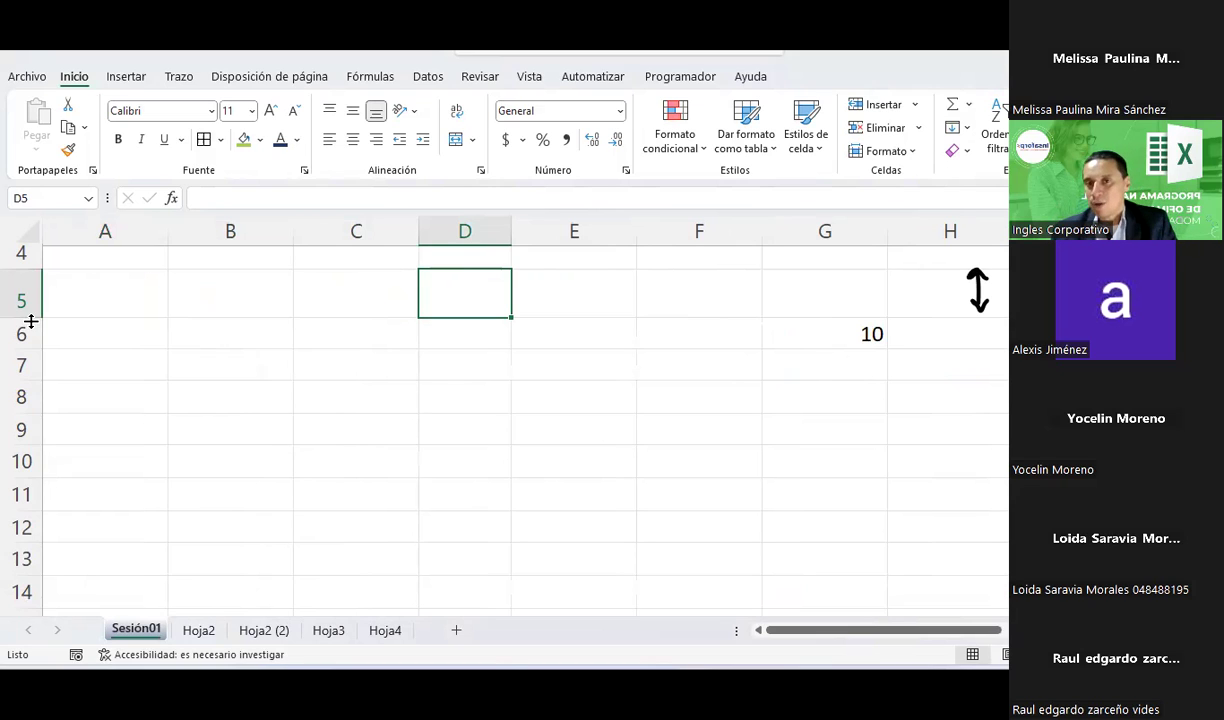
pyautogui.click(702, 368)
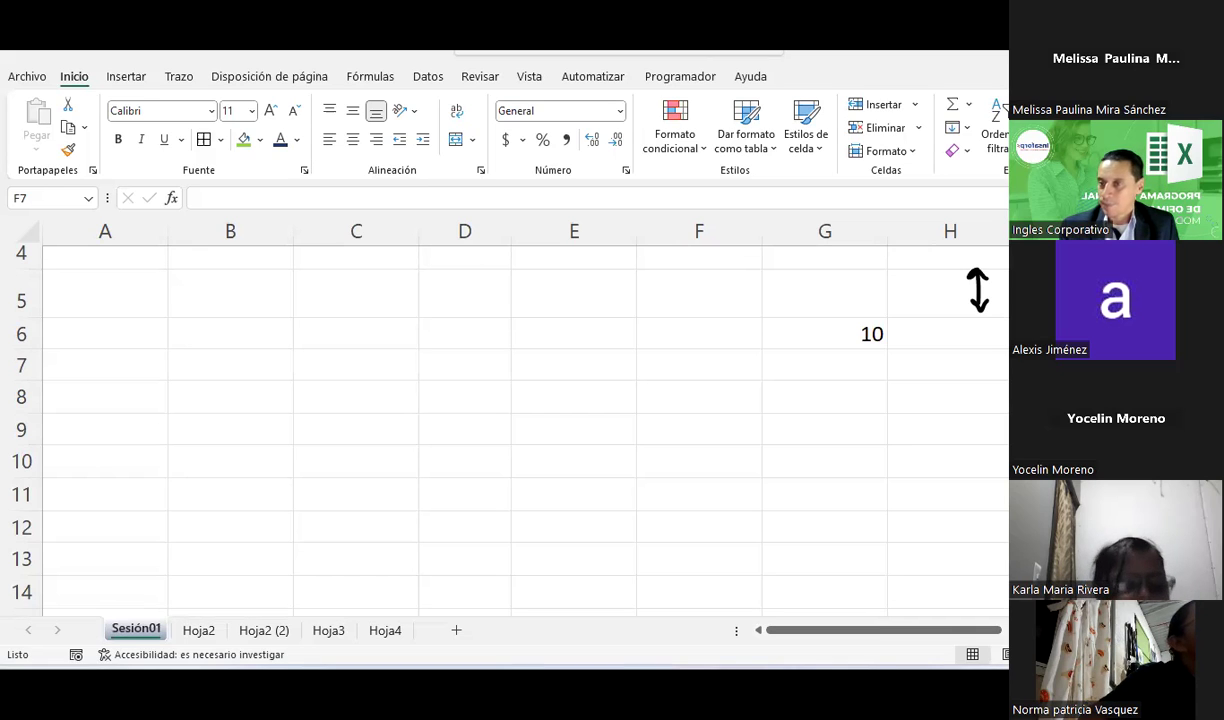
pyautogui.click(535, 347)
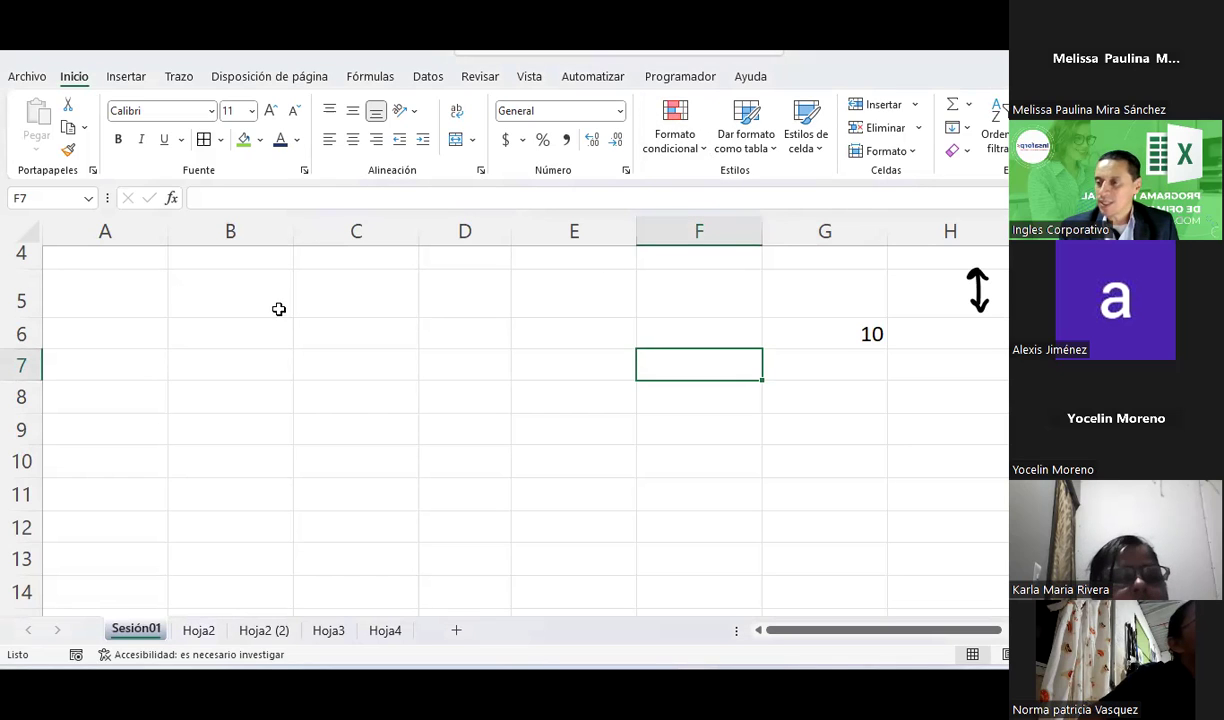
pyautogui.click(494, 391)
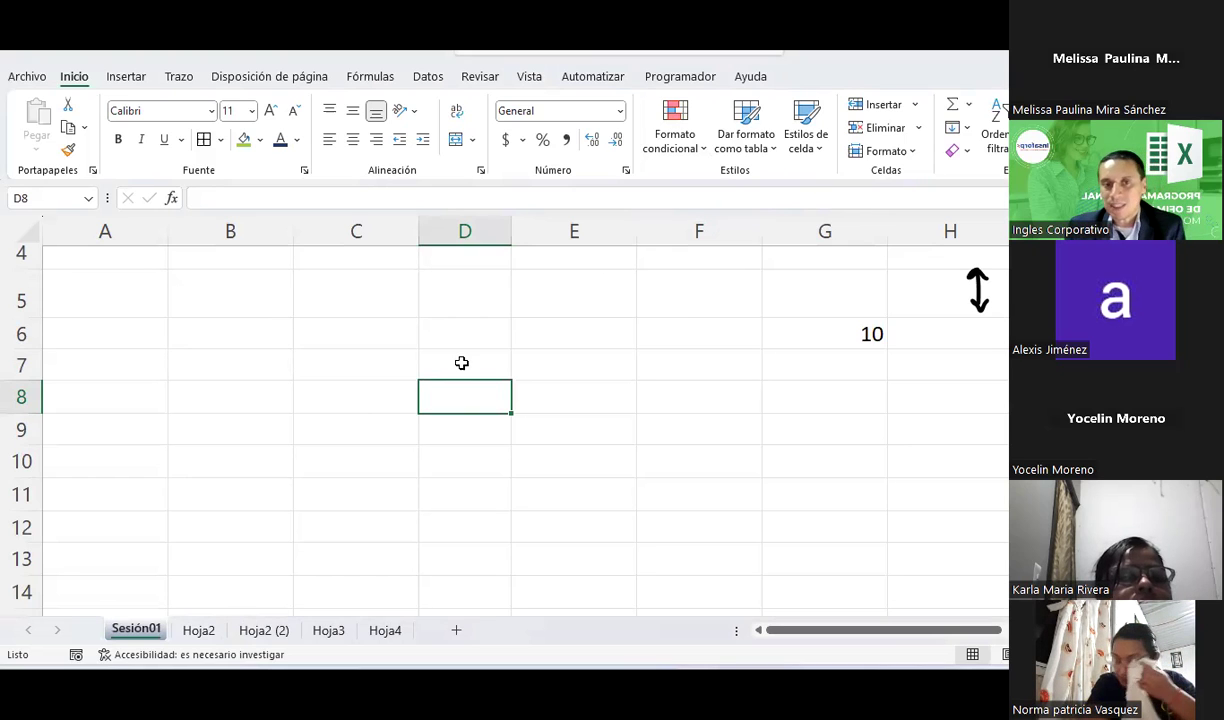
# - Enter 'Velocidad Inicial' in D8 and 'Velocidad final' in E8
pyautogui.doubleClick(467, 395)
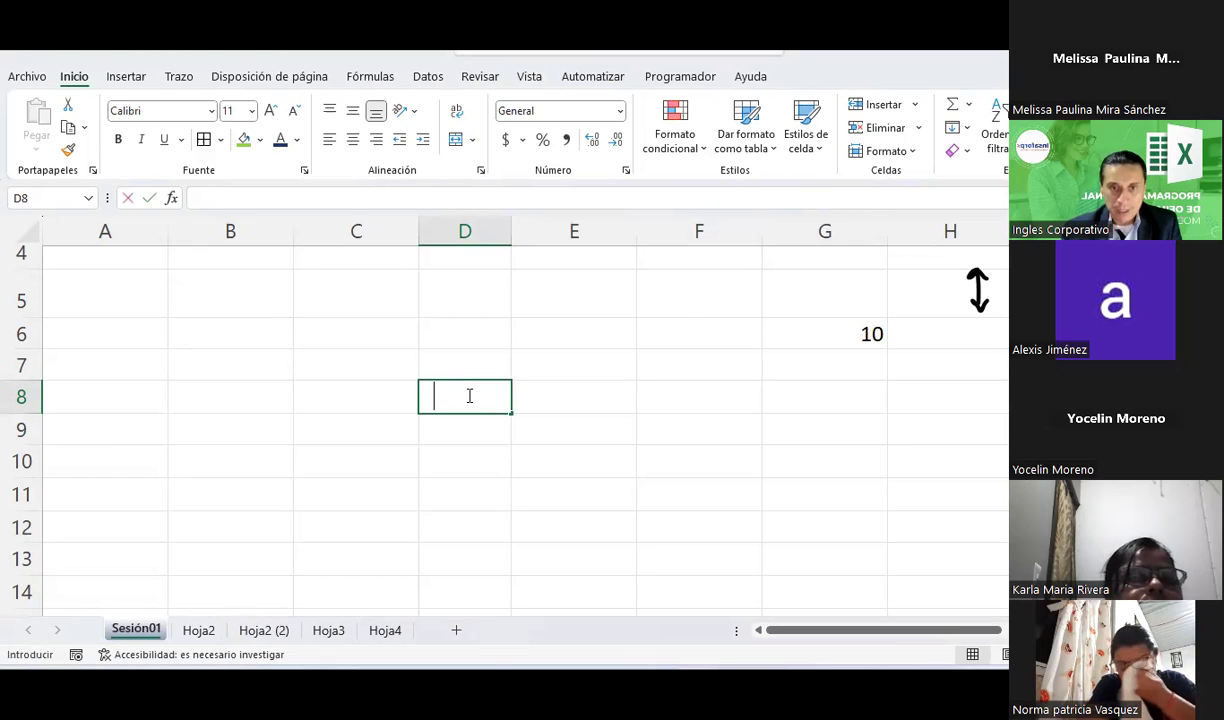
pyautogui.write('vELO')
pyautogui.press('BackSpace')
pyautogui.press('BackSpace')
pyautogui.press('BackSpace')
pyautogui.write('Velocidad')
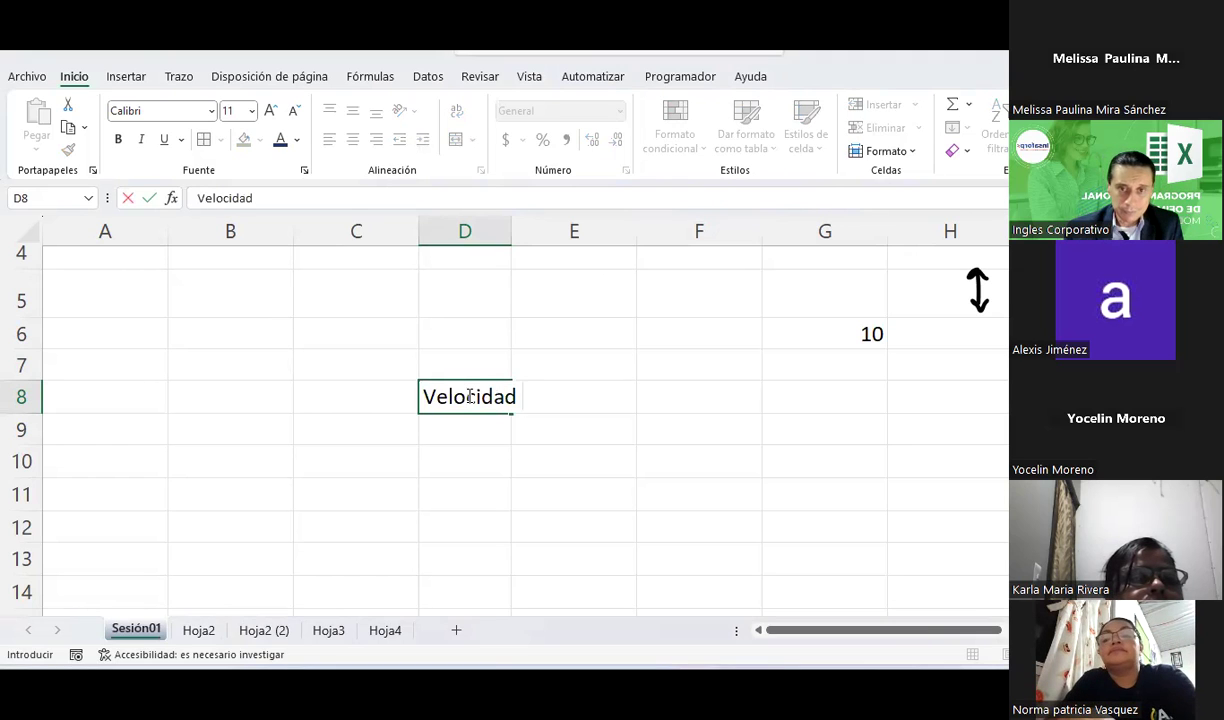
pyautogui.write(' Inicial')
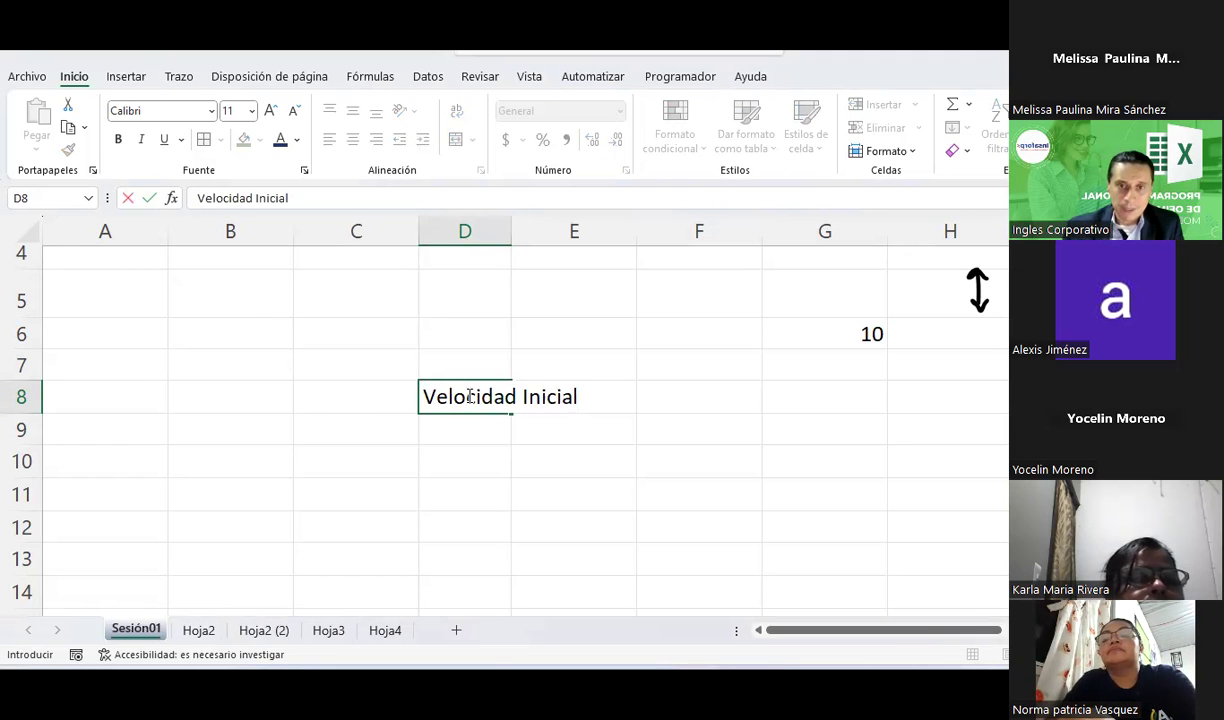
pyautogui.press('Tab')
pyautogui.write('Velo')
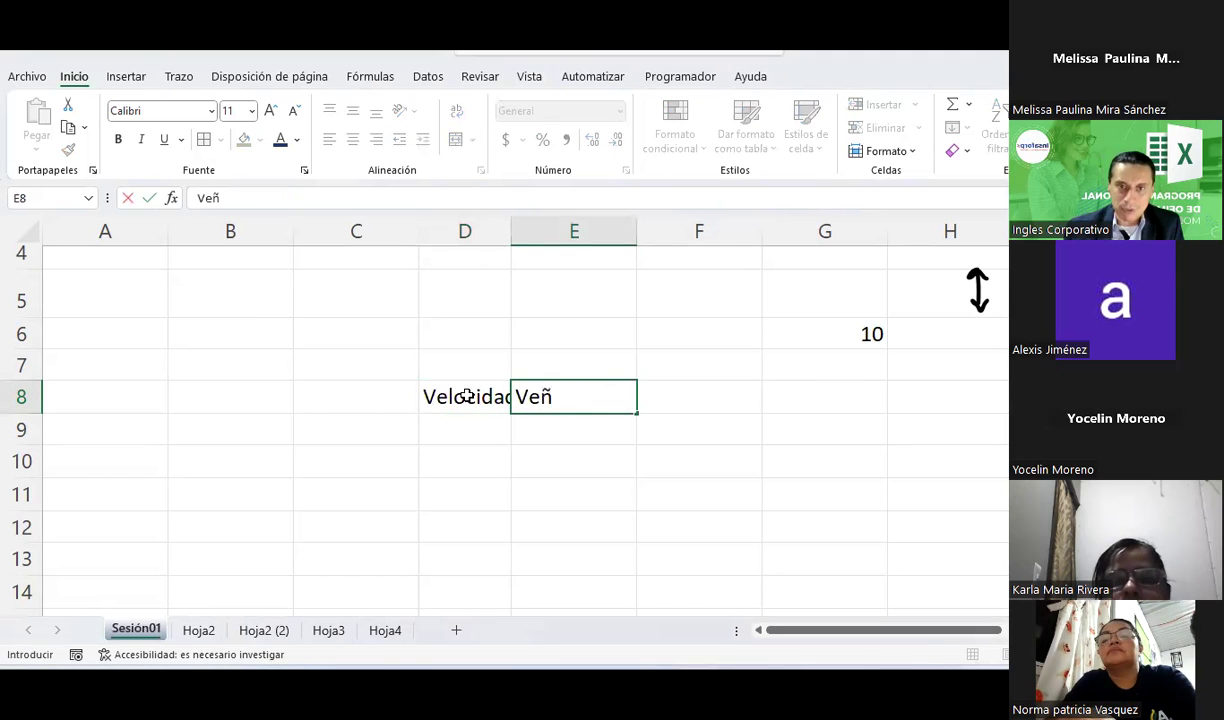
pyautogui.write('cida')
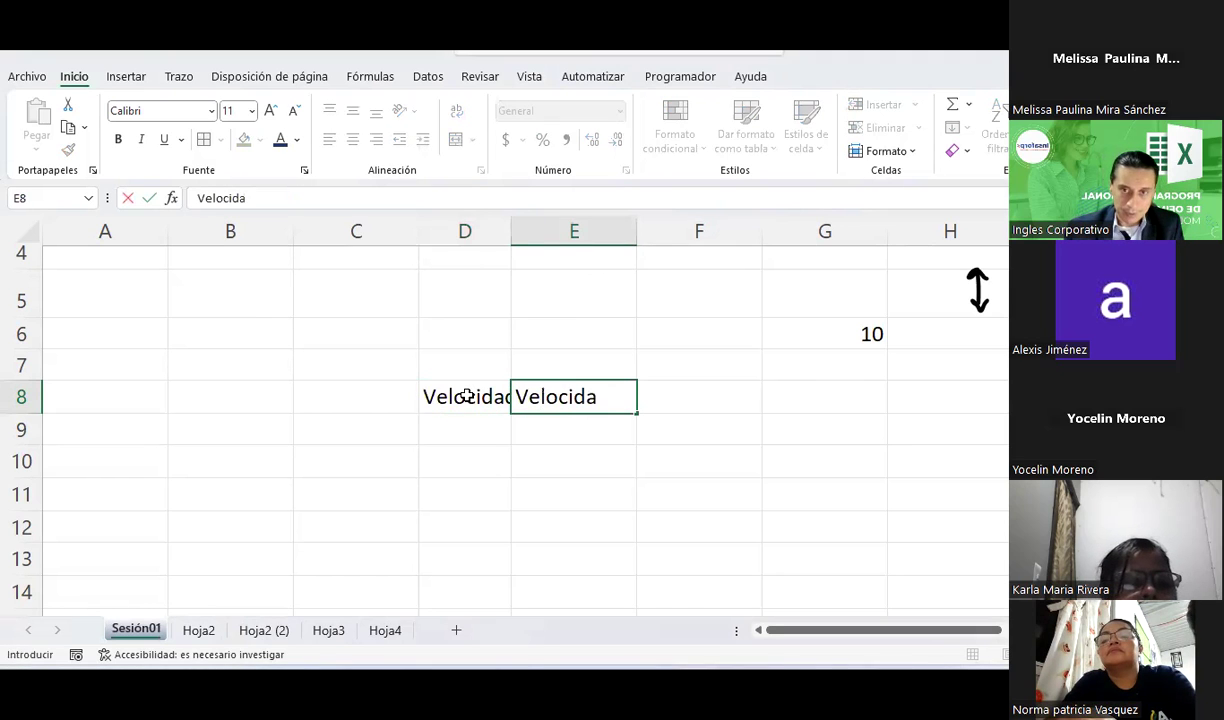
pyautogui.write('d final')
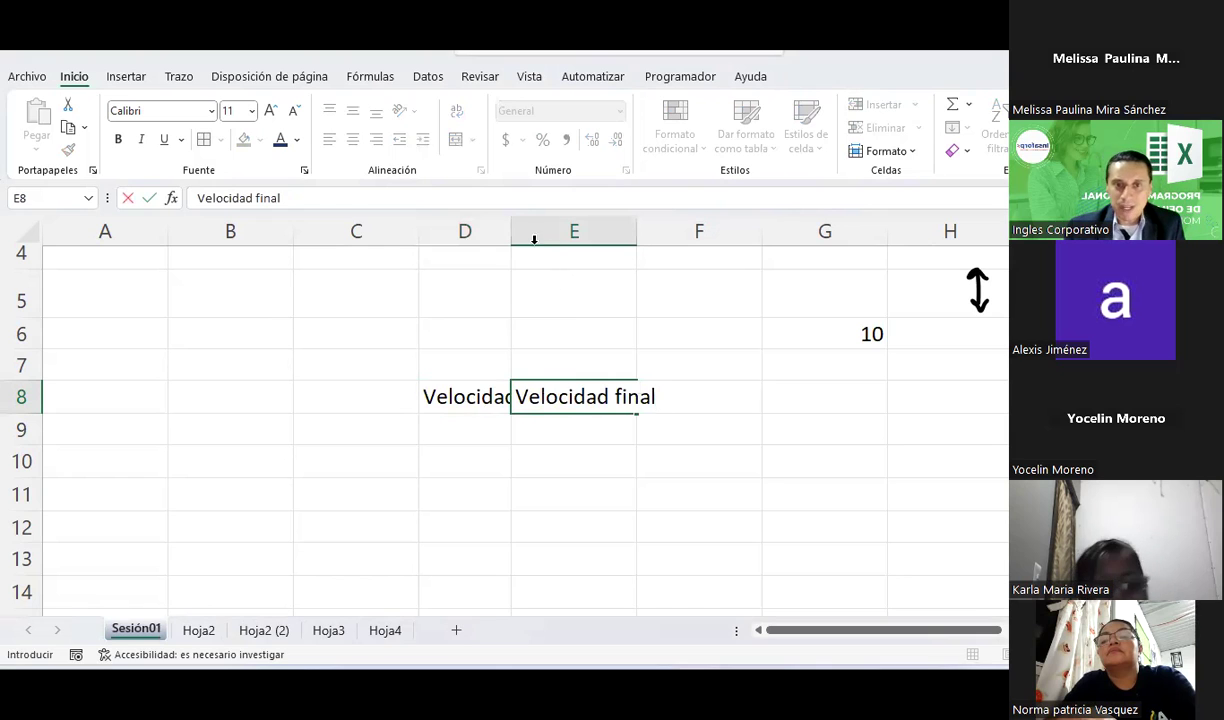
# - Autofit columns D and E to the headings, then select D7:E7 for merging
pyautogui.doubleClick(511, 228)
pyautogui.doubleClick(715, 231)
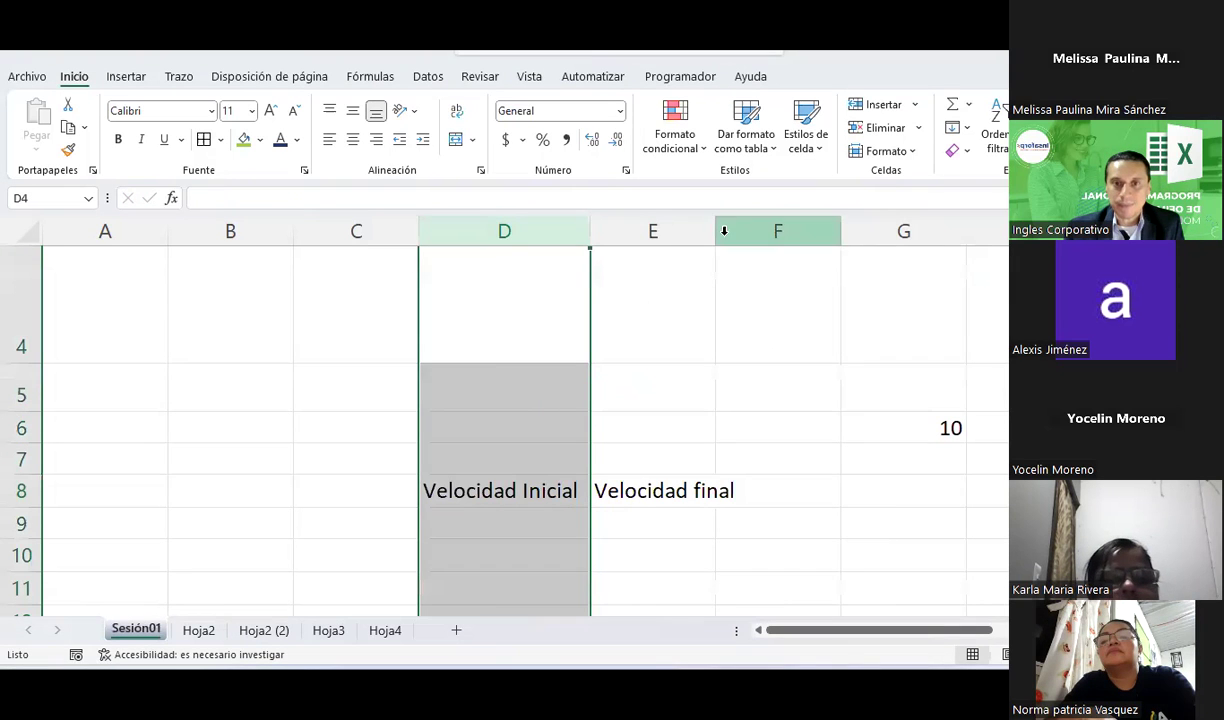
pyautogui.scroll(-2, 593, 391)
pyautogui.click(560, 390)
pyautogui.moveTo(546, 365); pyautogui.dragTo(659, 363)
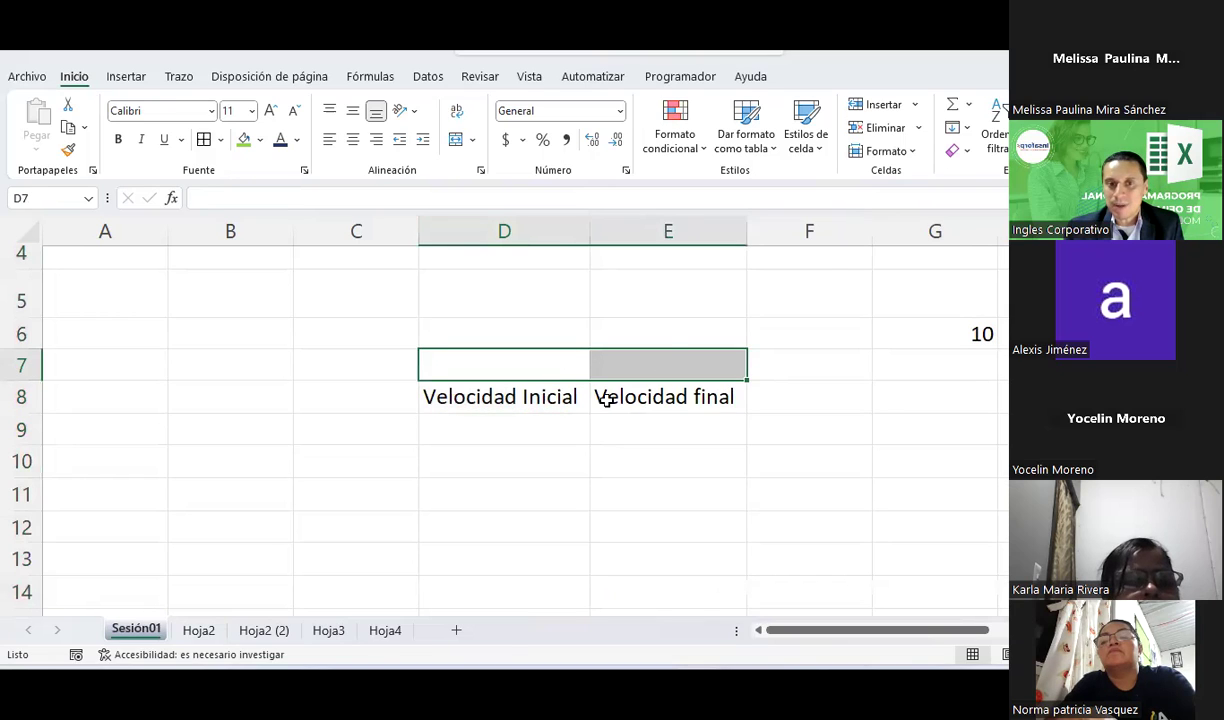
pyautogui.click(540, 448)
pyautogui.moveTo(562, 368); pyautogui.dragTo(644, 367)
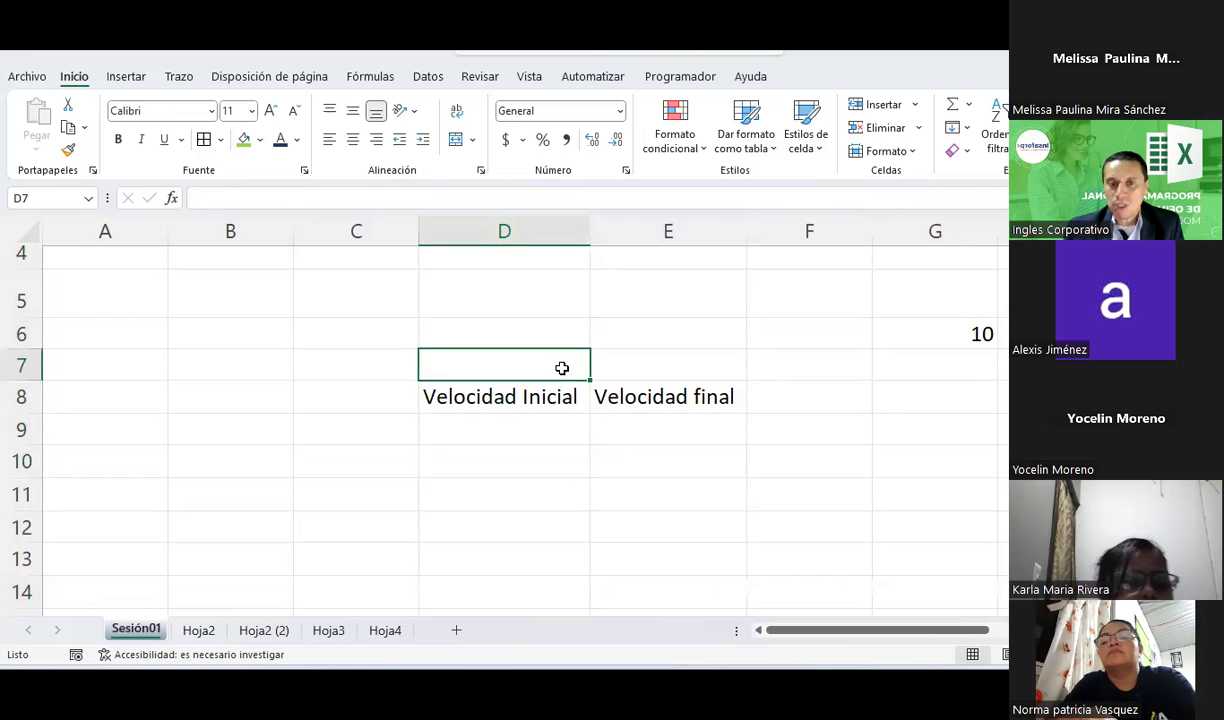
pyautogui.click(474, 142)
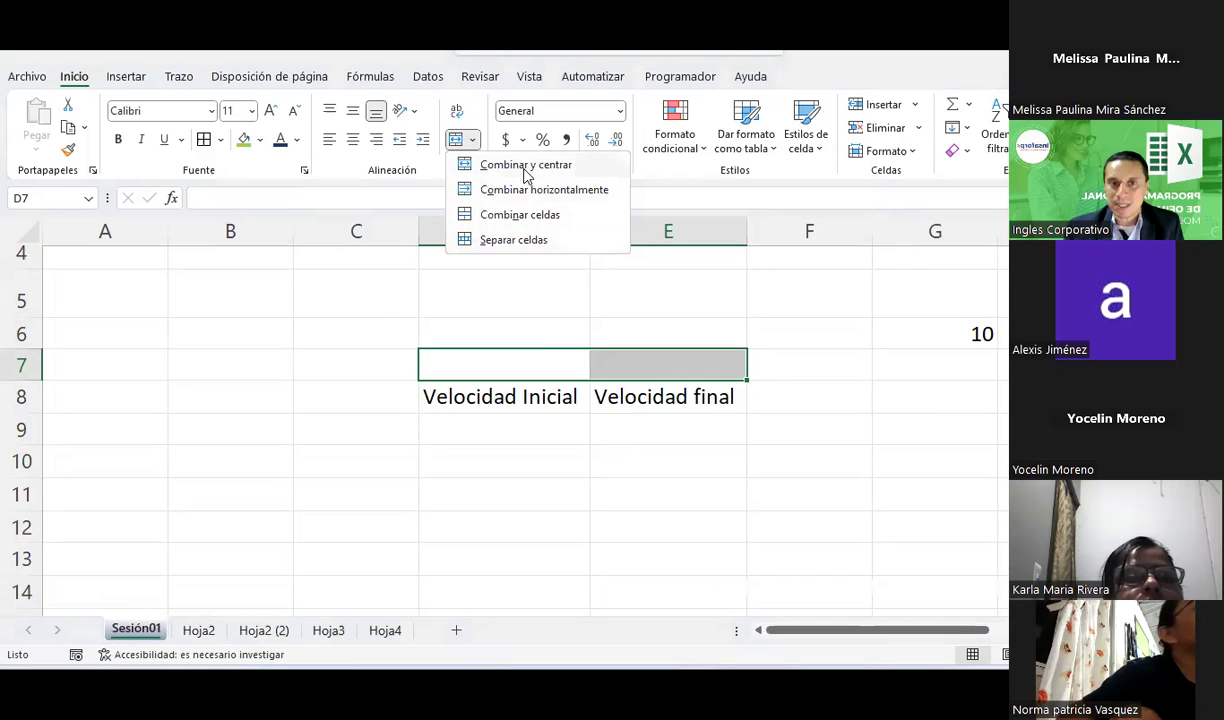
# - Merge and center D7:E7 and title it 'Velocidad'
pyautogui.click(524, 167)
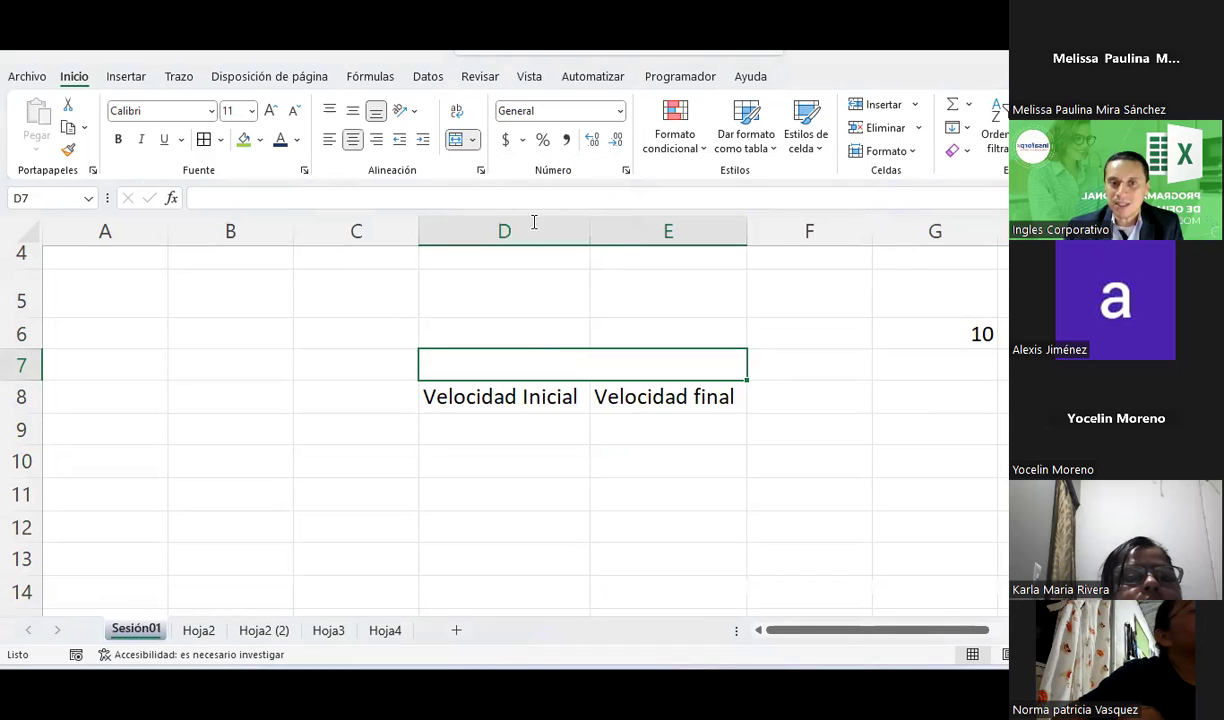
pyautogui.write('Velocidd')
pyautogui.press('BackSpace')
pyautogui.write('ad')
pyautogui.press('BackSpace')
pyautogui.press('Return')
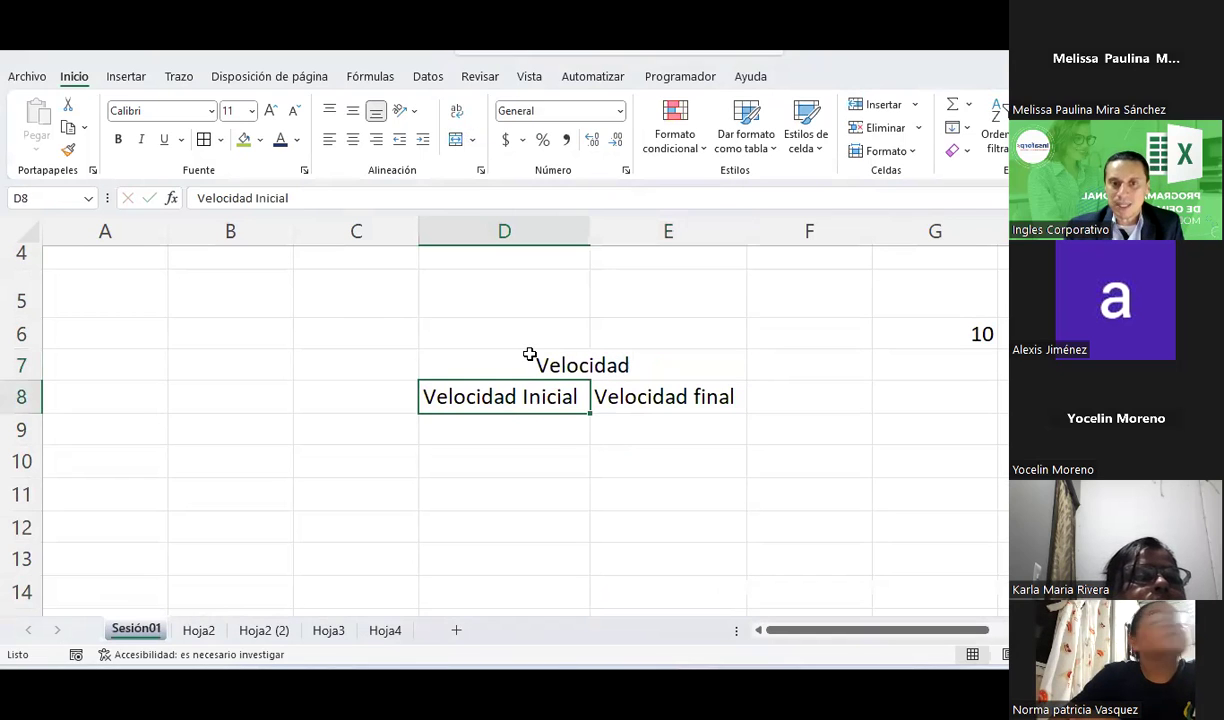
# - Apply All Borders to the heading cells D8:E9 under the Velocidad title
pyautogui.click(533, 355)
pyautogui.moveTo(519, 393); pyautogui.dragTo(637, 399)
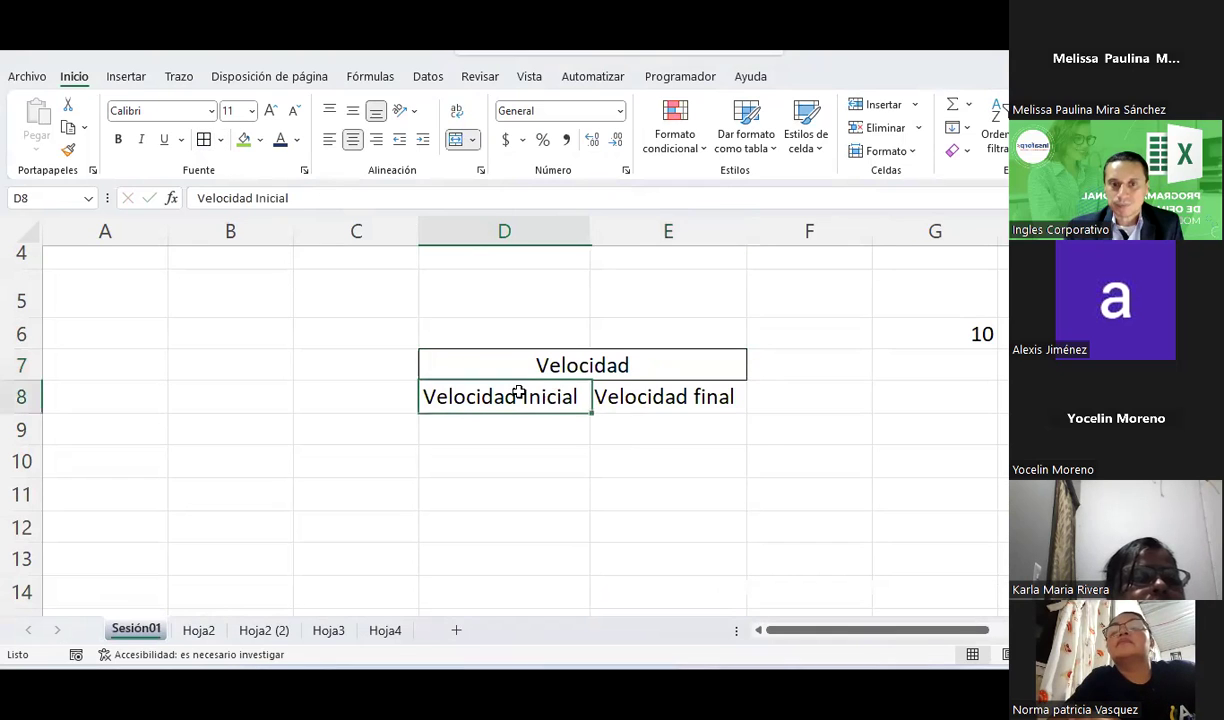
pyautogui.click(506, 545)
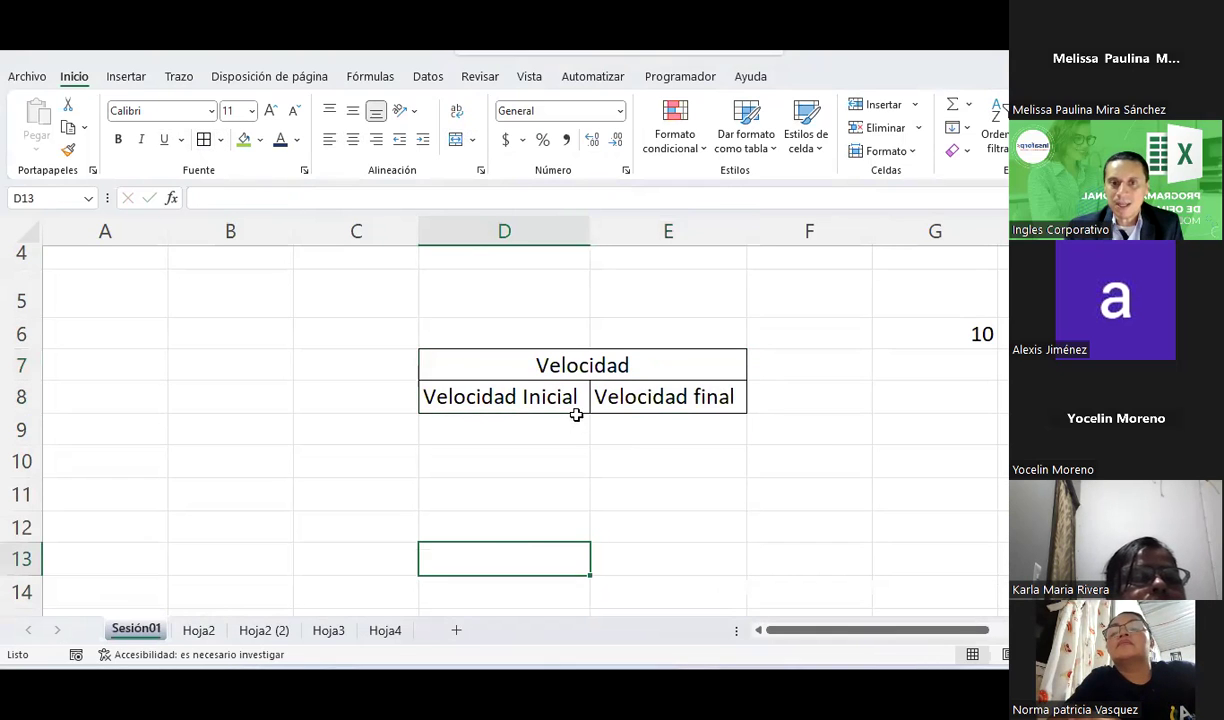
pyautogui.click(581, 370)
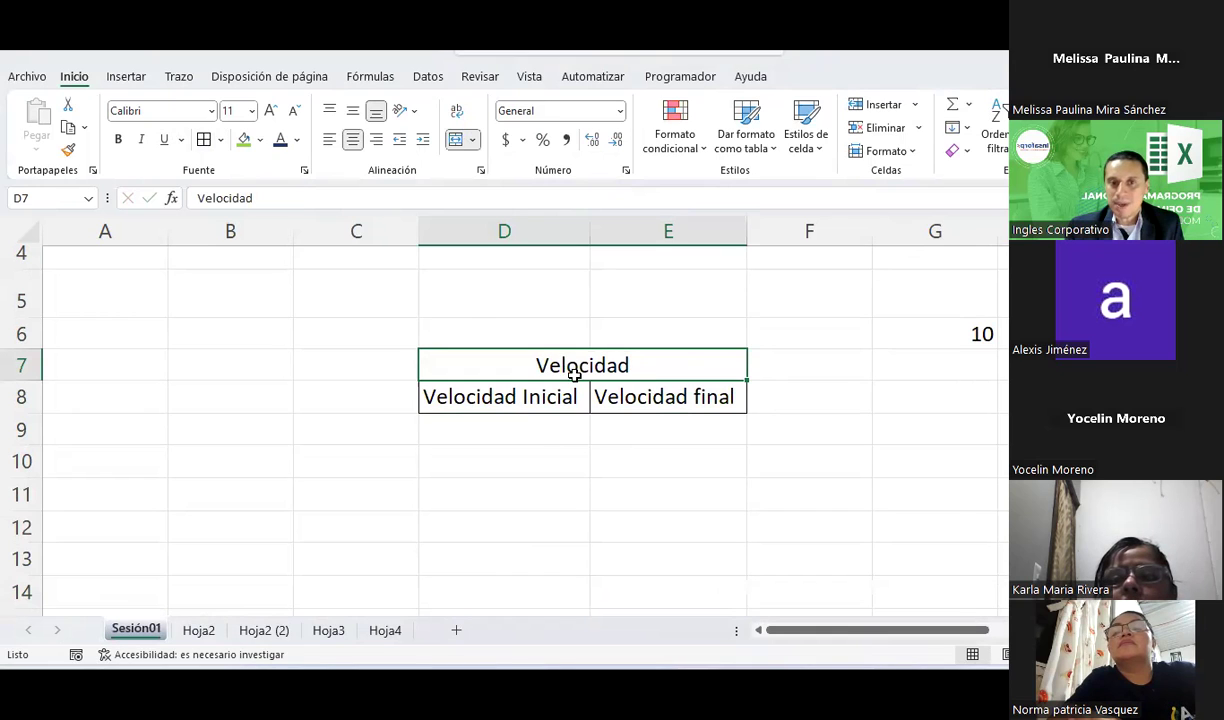
pyautogui.click(541, 401)
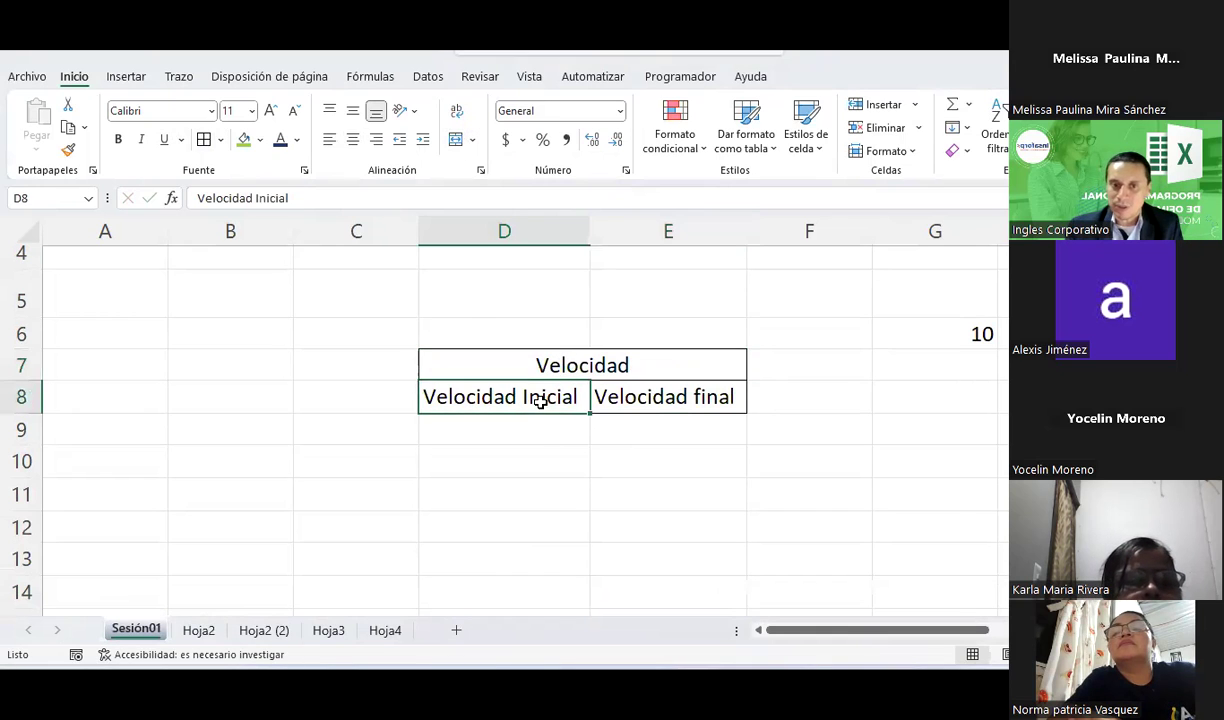
pyautogui.moveTo(546, 401); pyautogui.dragTo(668, 430)
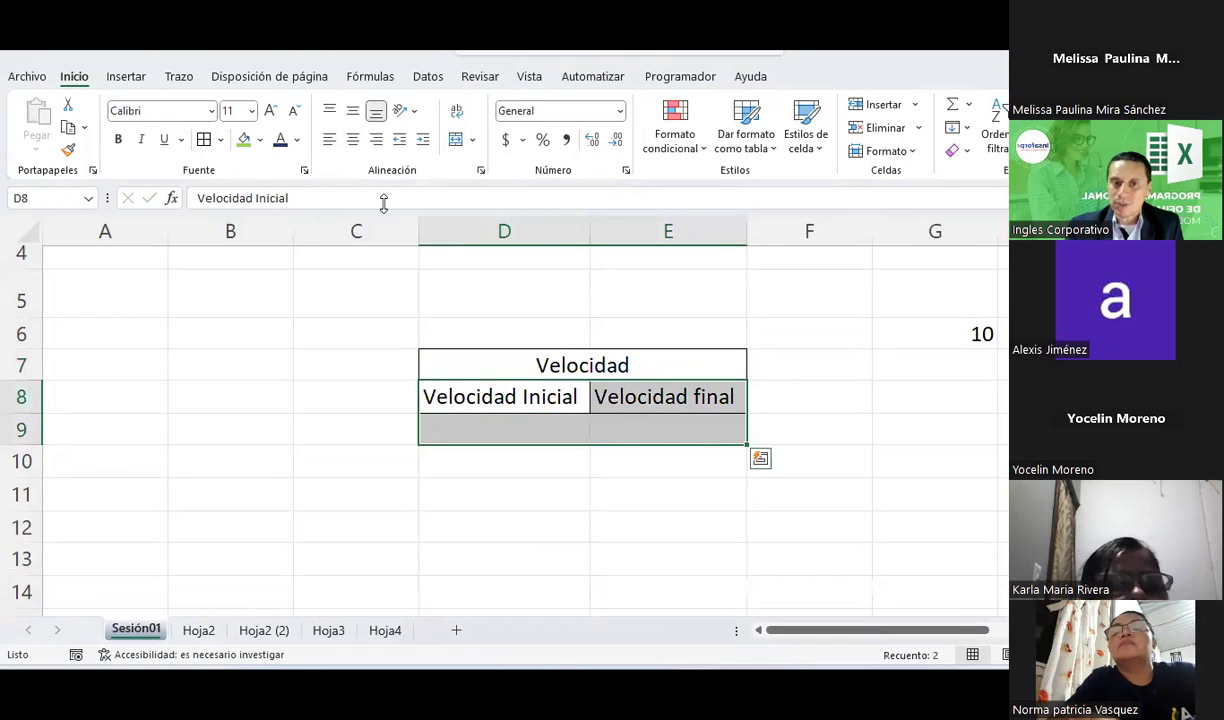
pyautogui.click(207, 143)
pyautogui.click(541, 359)
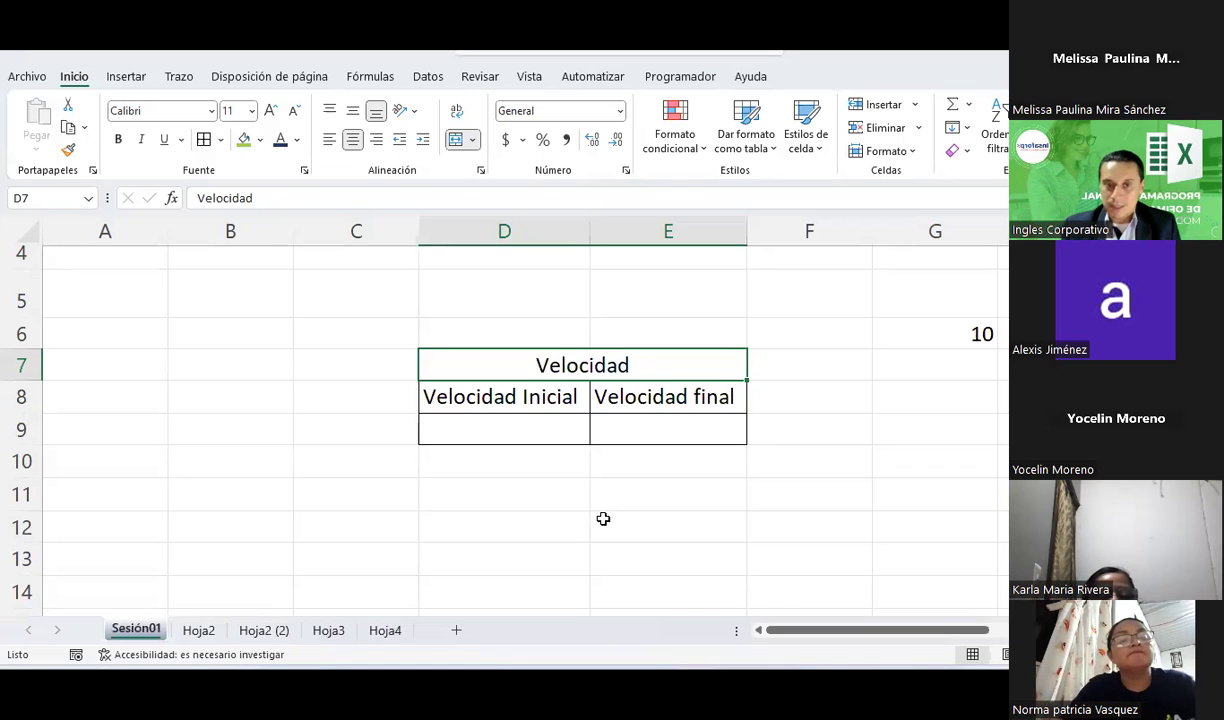
# - Insert a rectangle shape and place it over B5:C9 beside the Velocidad table
pyautogui.click(565, 484)
pyautogui.click(581, 360)
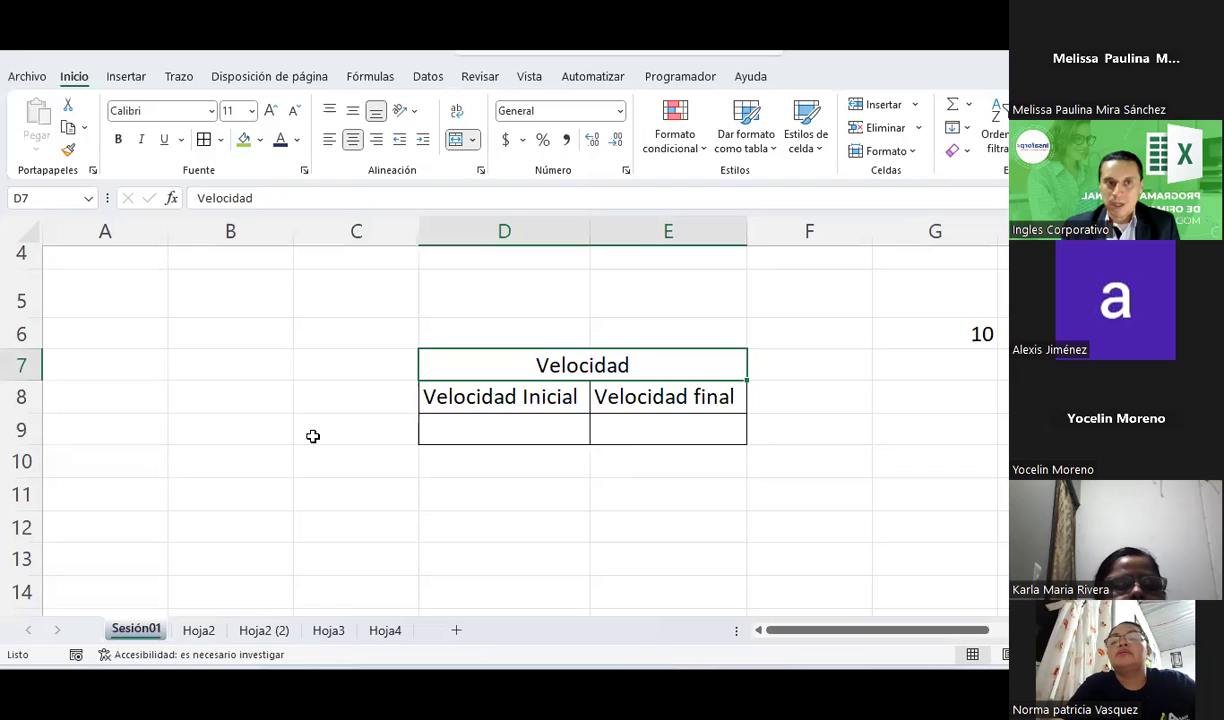
pyautogui.click(176, 76)
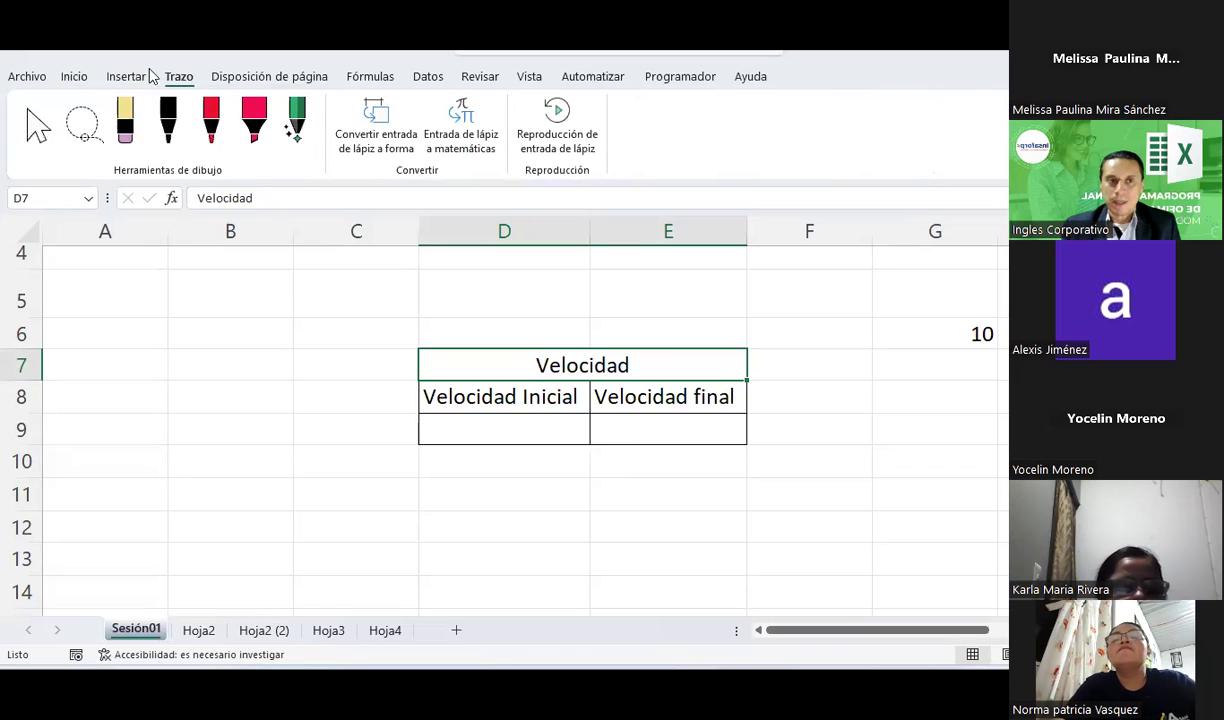
pyautogui.click(128, 76)
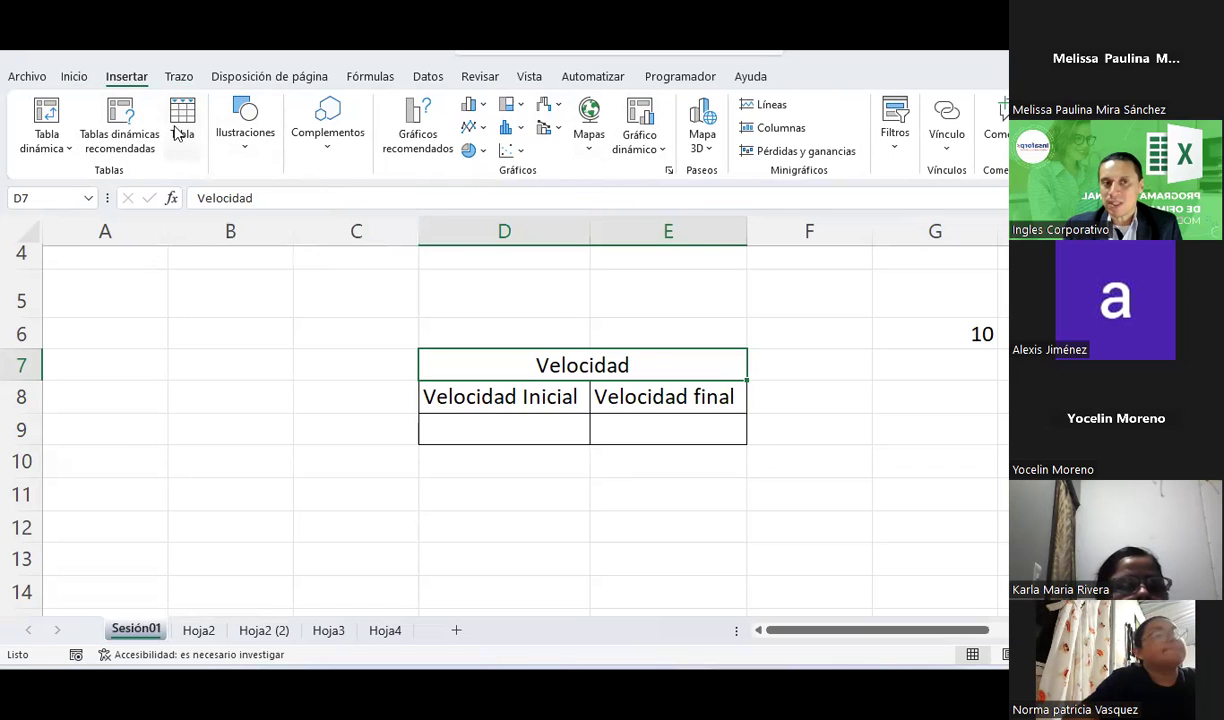
pyautogui.click(245, 125)
pyautogui.click(285, 228)
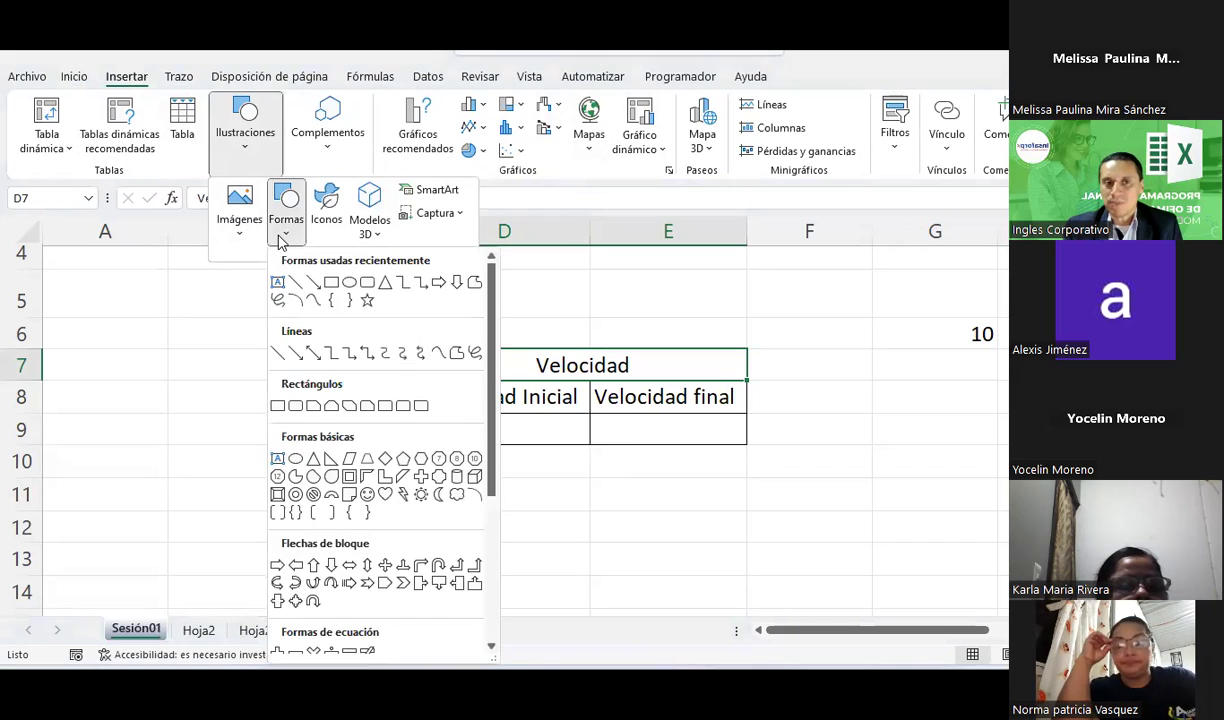
pyautogui.click(333, 284)
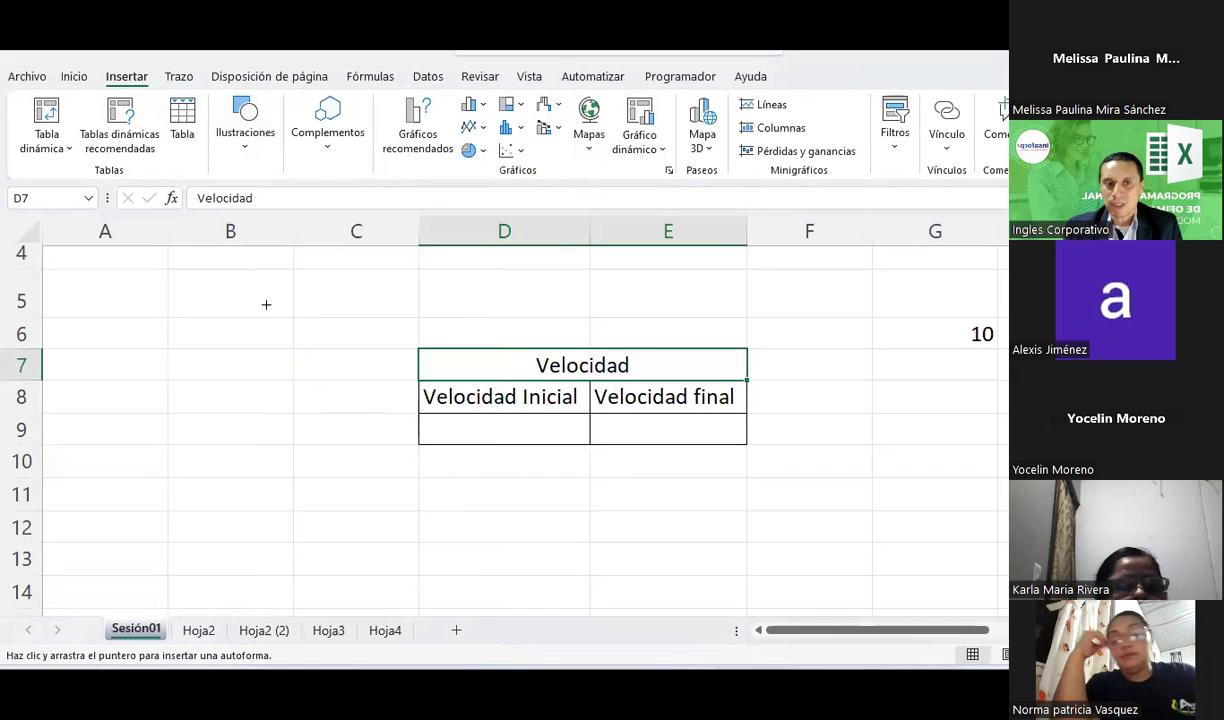
pyautogui.moveTo(260, 297); pyautogui.dragTo(467, 408)
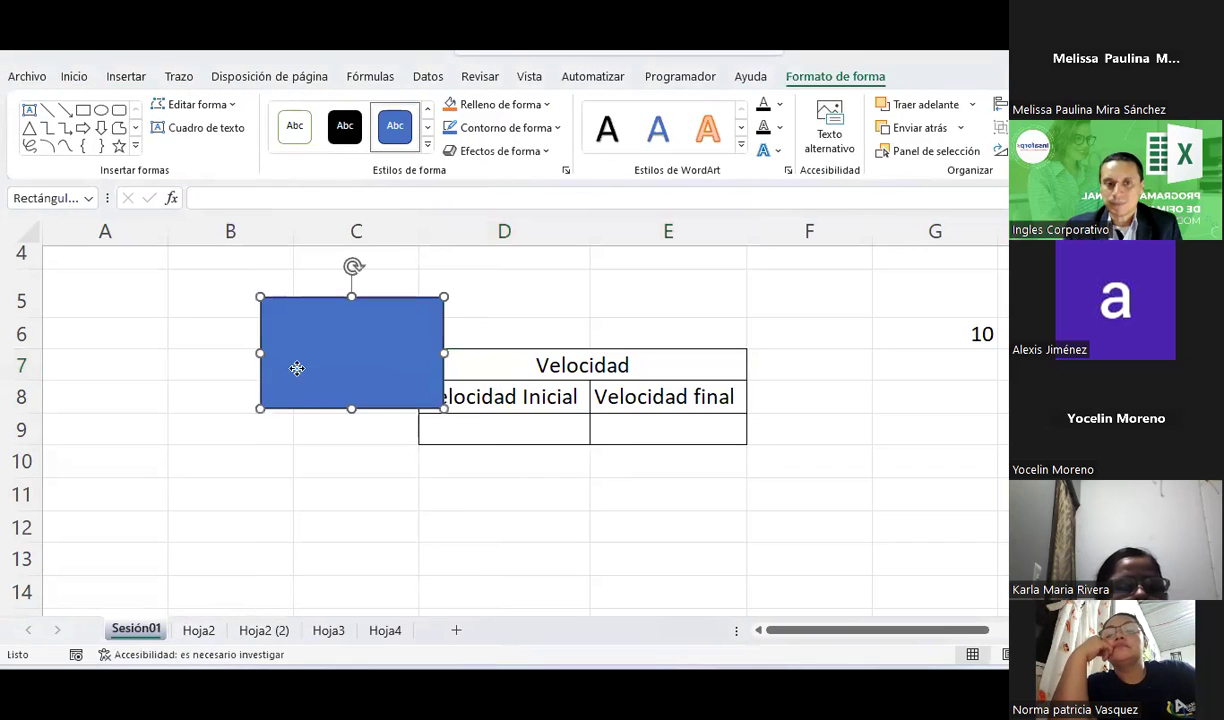
pyautogui.moveTo(298, 366); pyautogui.dragTo(203, 384)
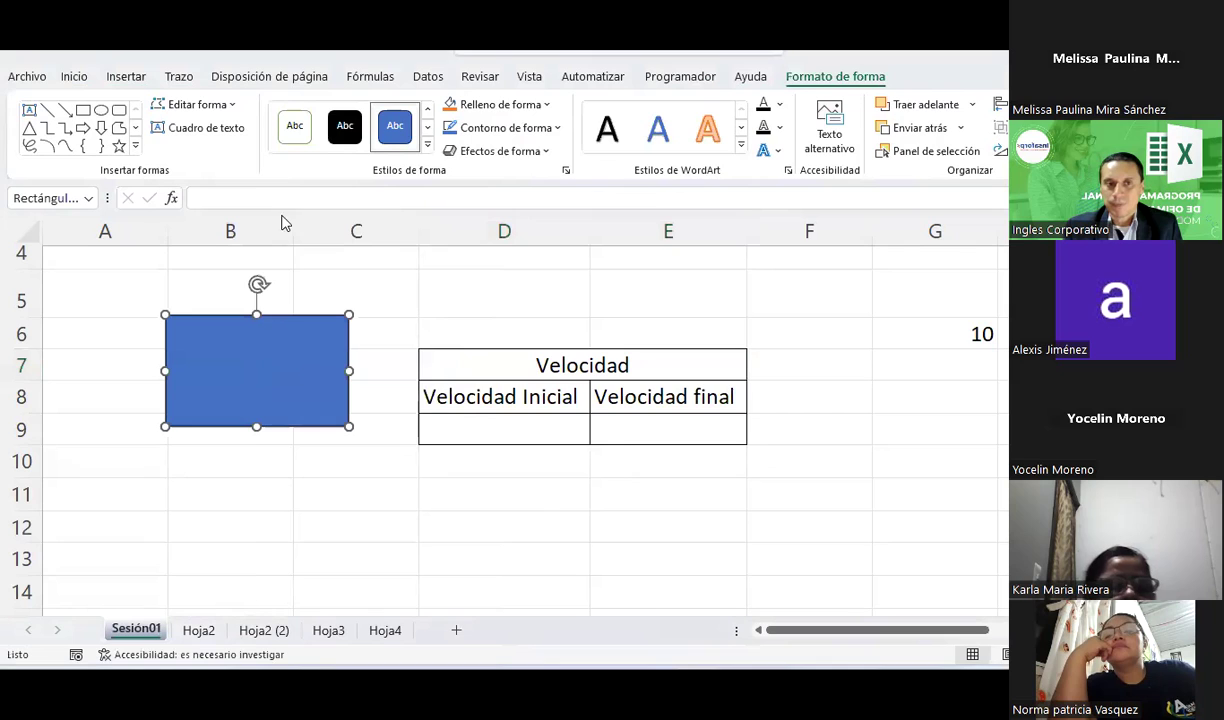
# - Apply the black shape style and an orange fill to the rectangle
pyautogui.click(344, 125)
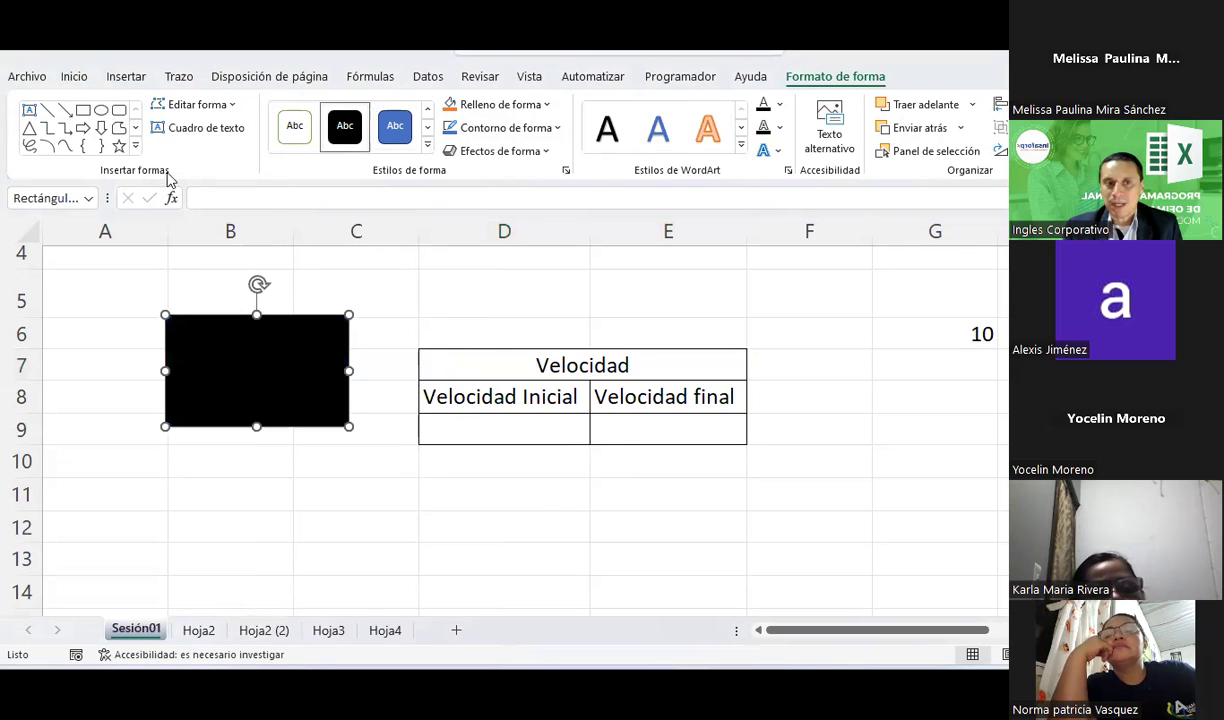
pyautogui.click(452, 104)
pyautogui.click(399, 312)
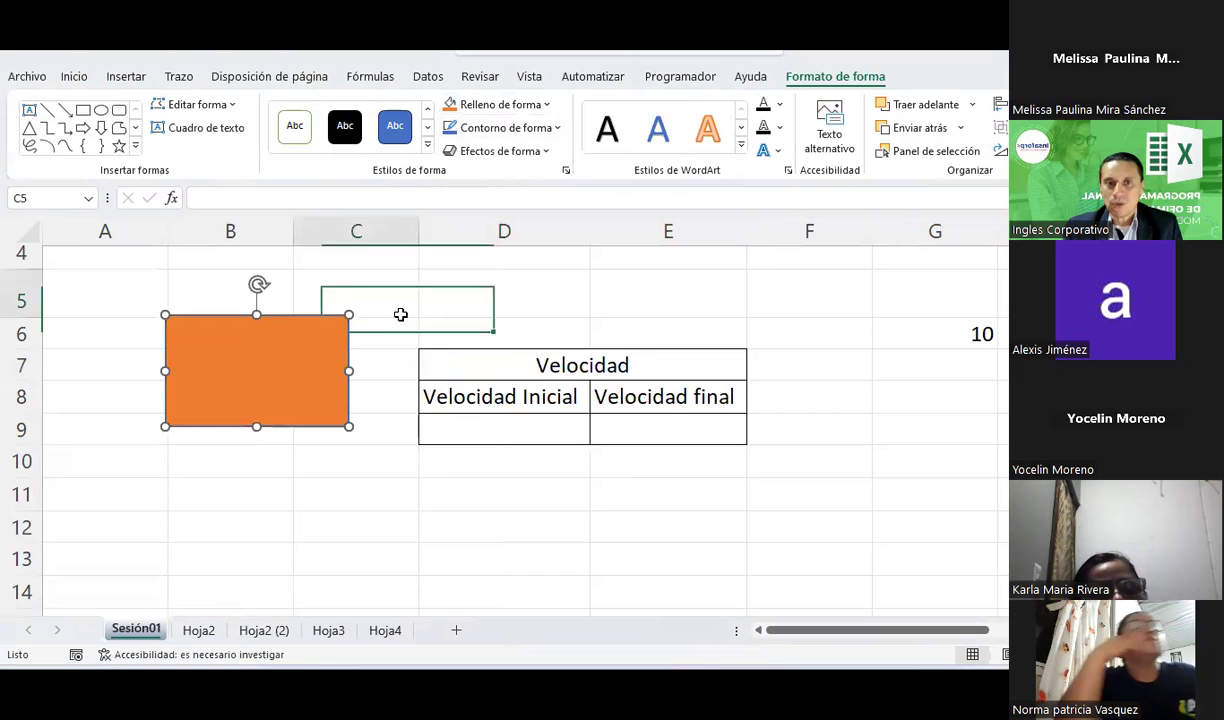
pyautogui.click(310, 380)
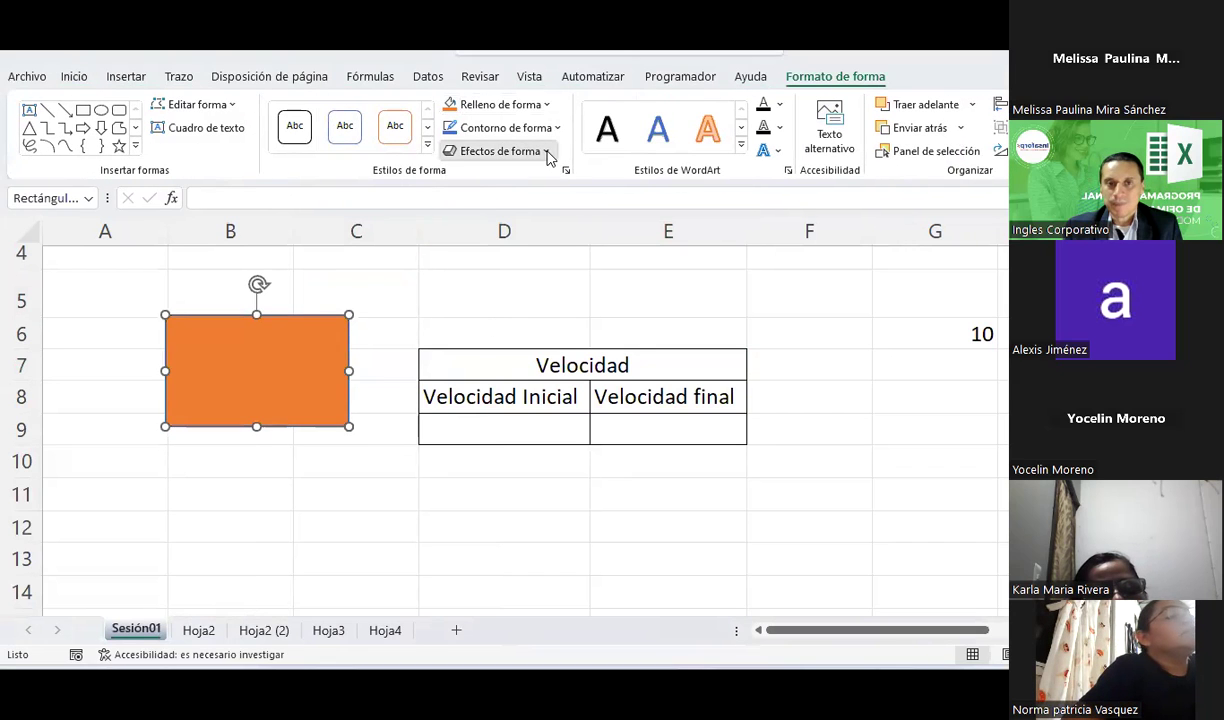
# - Add a Bisel effect to the orange rectangle
pyautogui.click(545, 153)
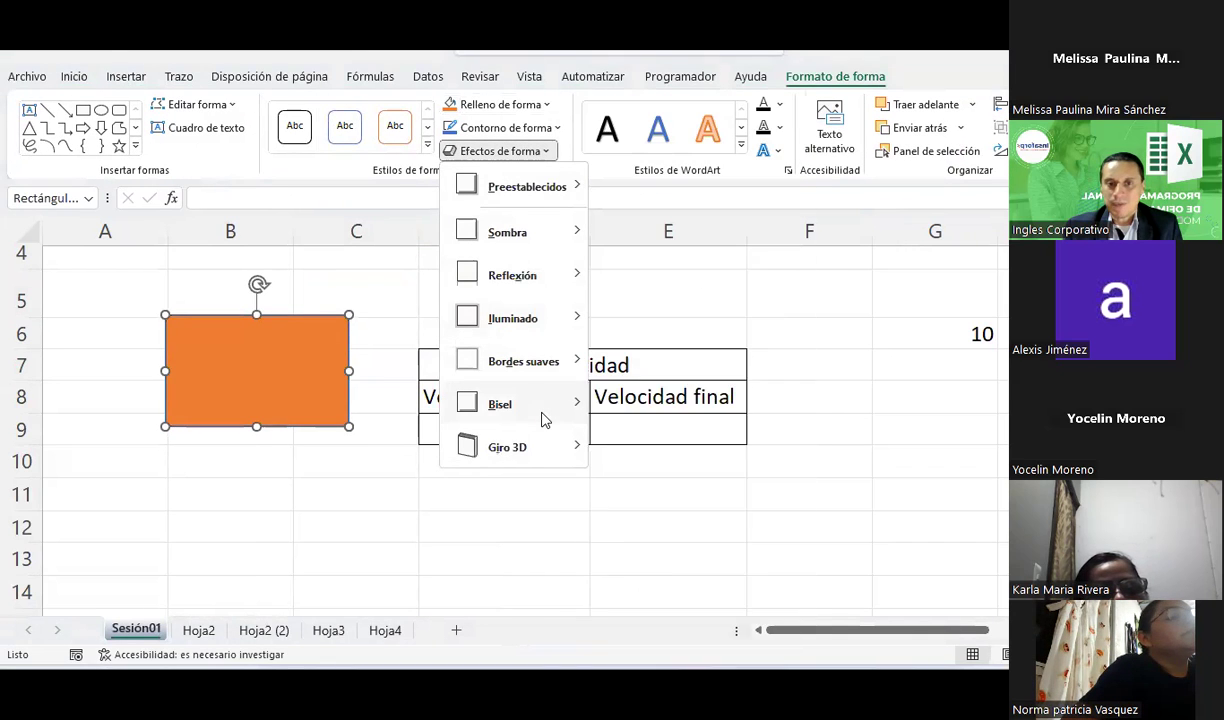
pyautogui.moveTo(541, 415)
pyautogui.click(755, 510)
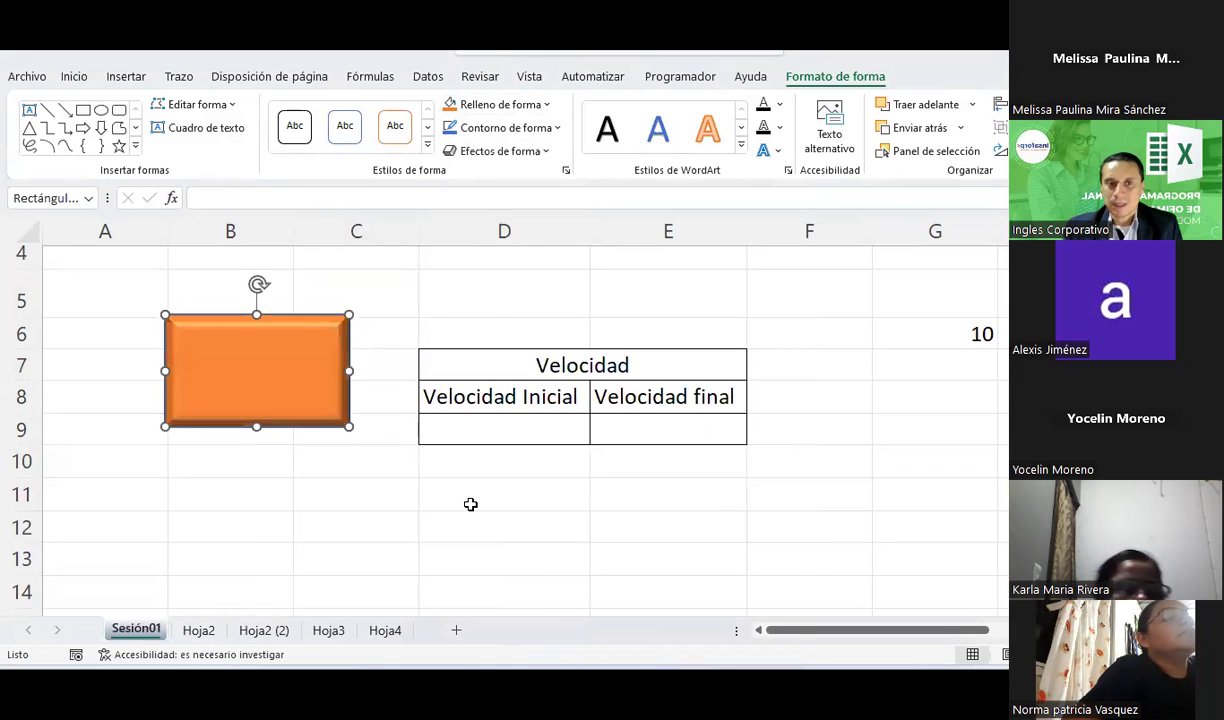
pyautogui.click(470, 500)
pyautogui.click(318, 371)
# - Shrink the rectangle and position it just left of the Velocidad table
pyautogui.moveTo(349, 315)
pyautogui.mouseDown()
pyautogui.moveTo(288, 349)
pyautogui.moveTo(352, 356)
pyautogui.moveTo(267, 342)
pyautogui.moveTo(253, 374)
pyautogui.mouseUp()
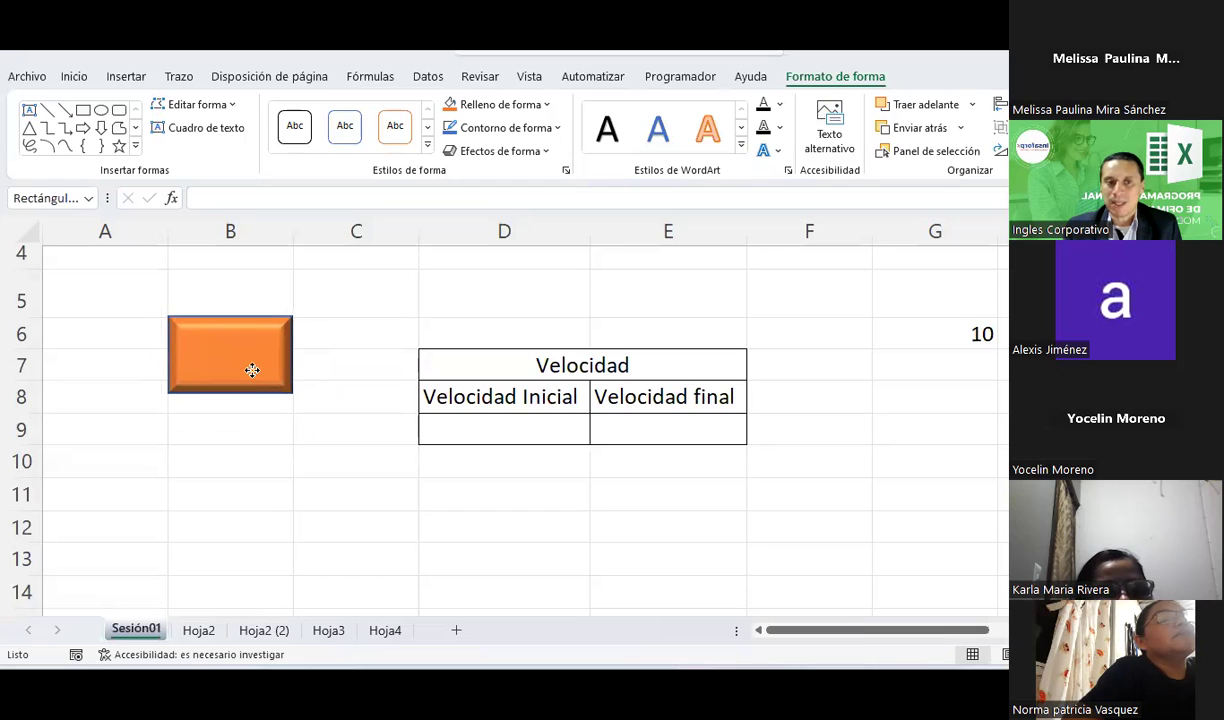
pyautogui.click(407, 335)
pyautogui.click(126, 77)
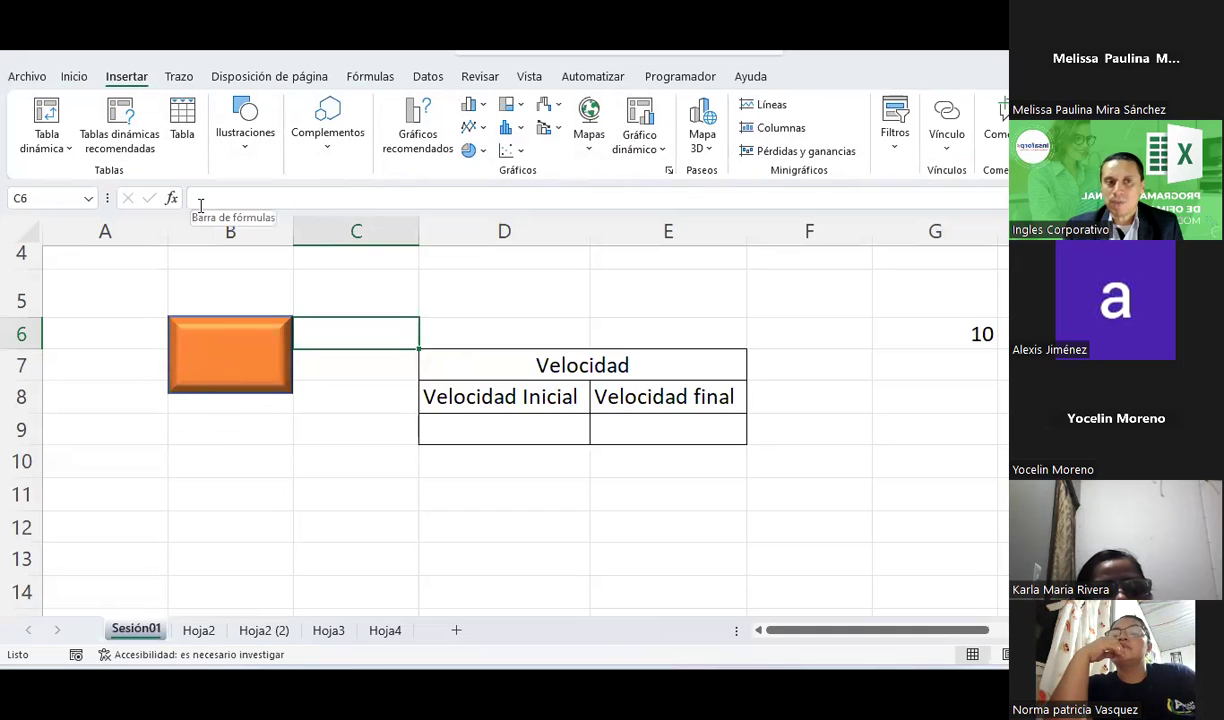
# - Look through the Márgenes, Orientación and Área de impresión options without changing anything
pyautogui.click(238, 80)
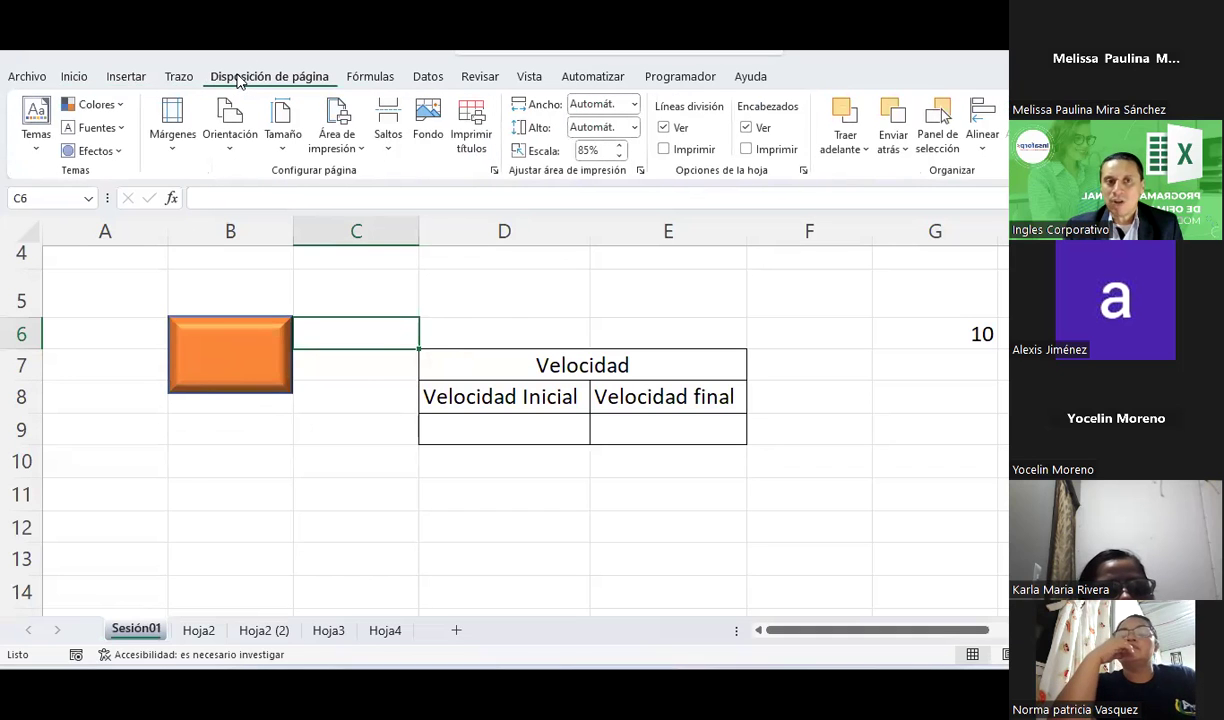
pyautogui.click(380, 398)
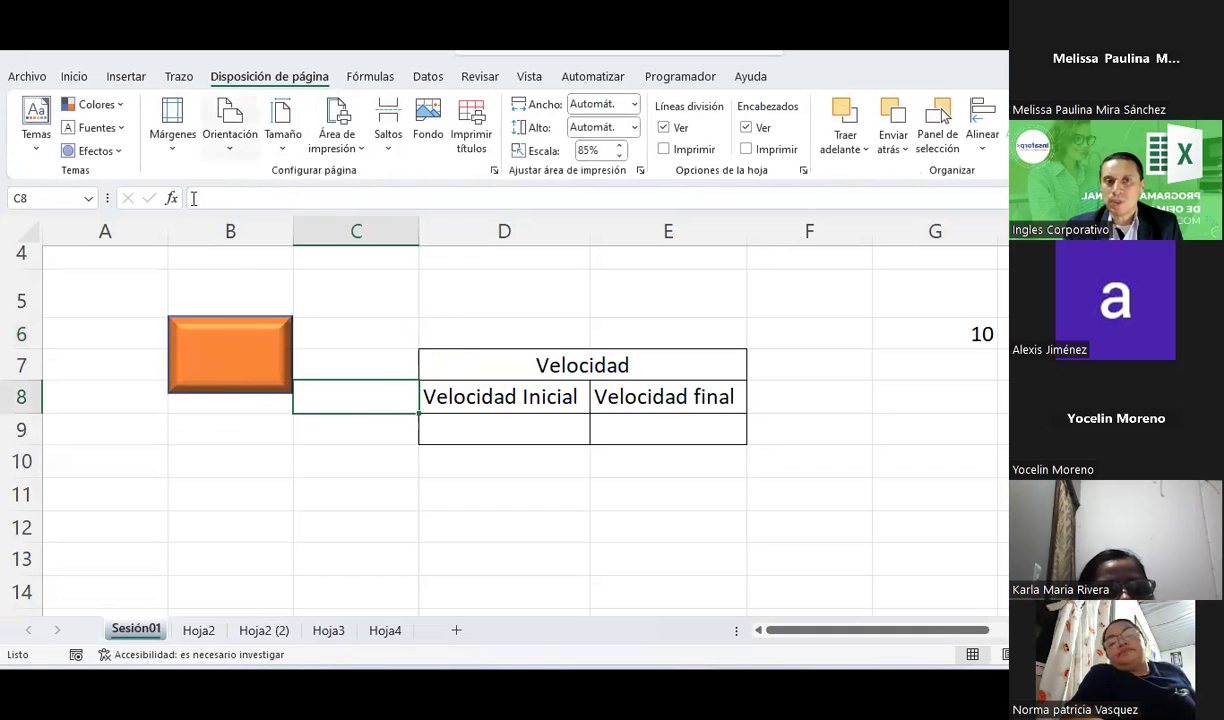
pyautogui.click(177, 154)
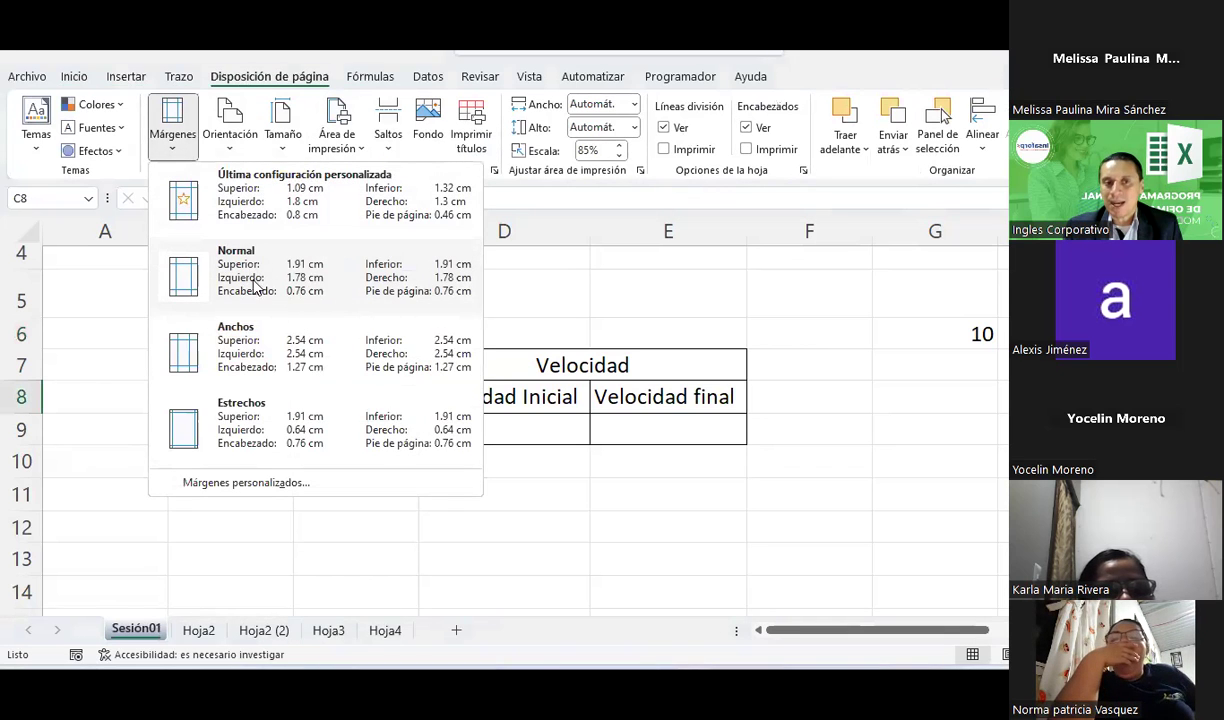
pyautogui.click(232, 145)
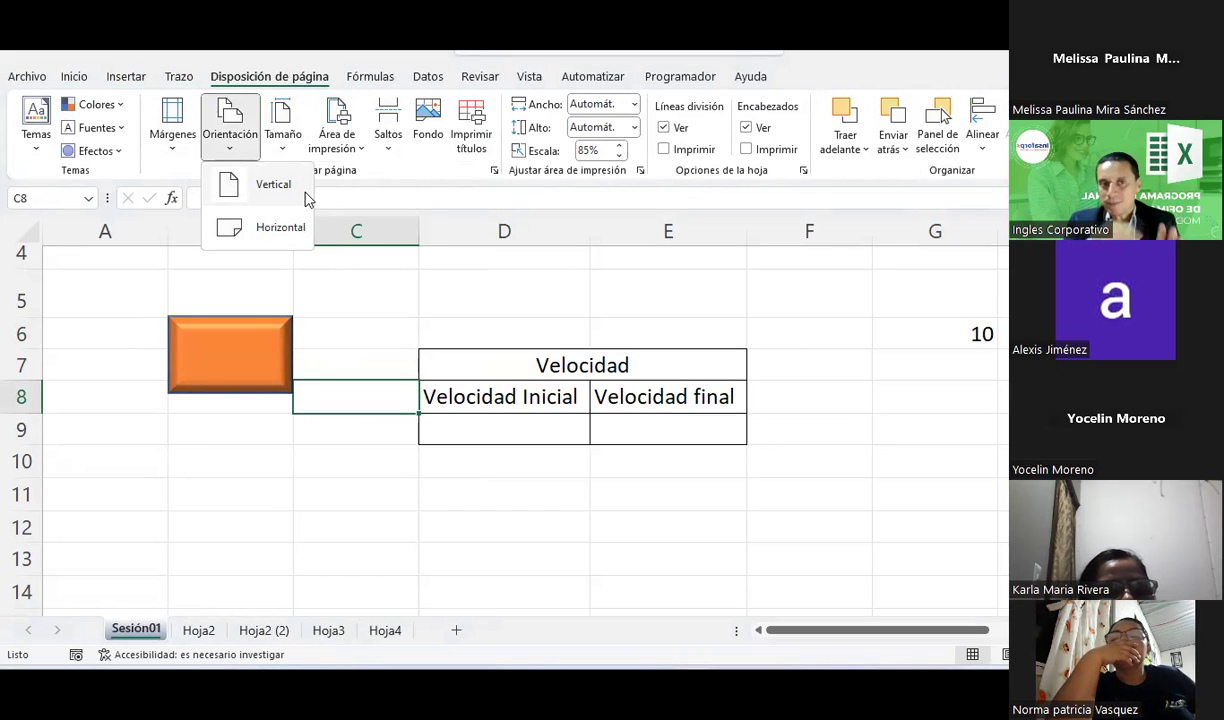
pyautogui.click(357, 150)
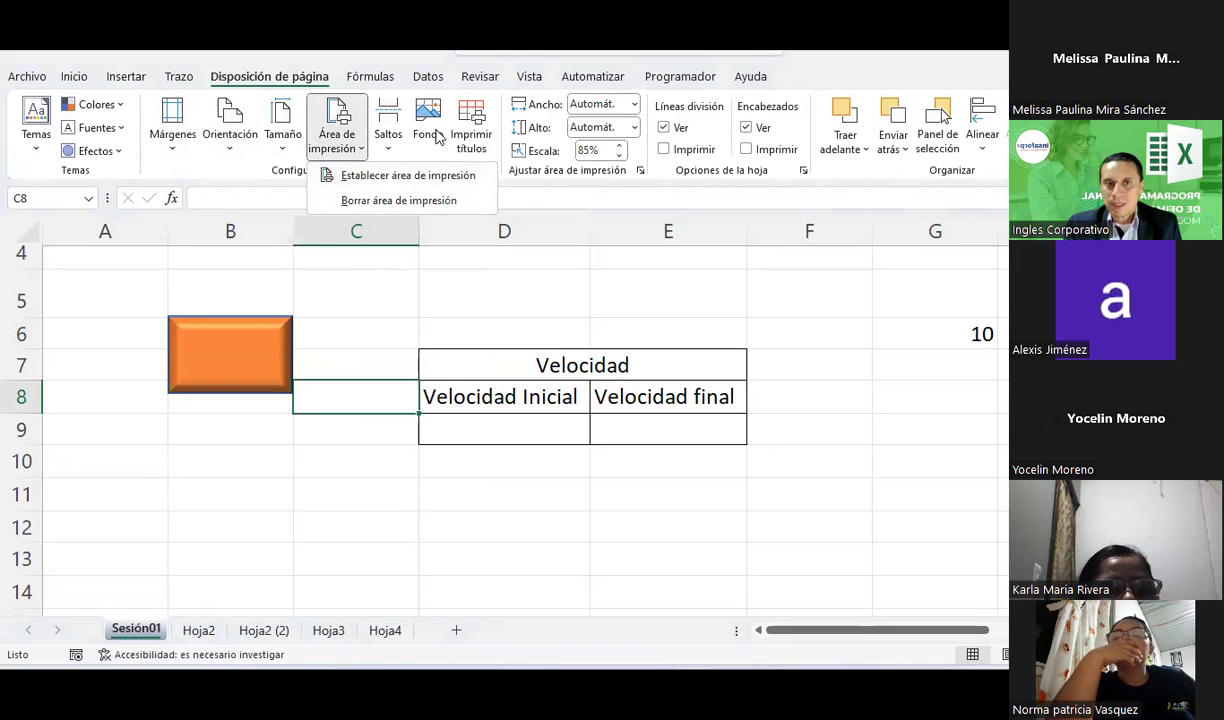
pyautogui.click(530, 303)
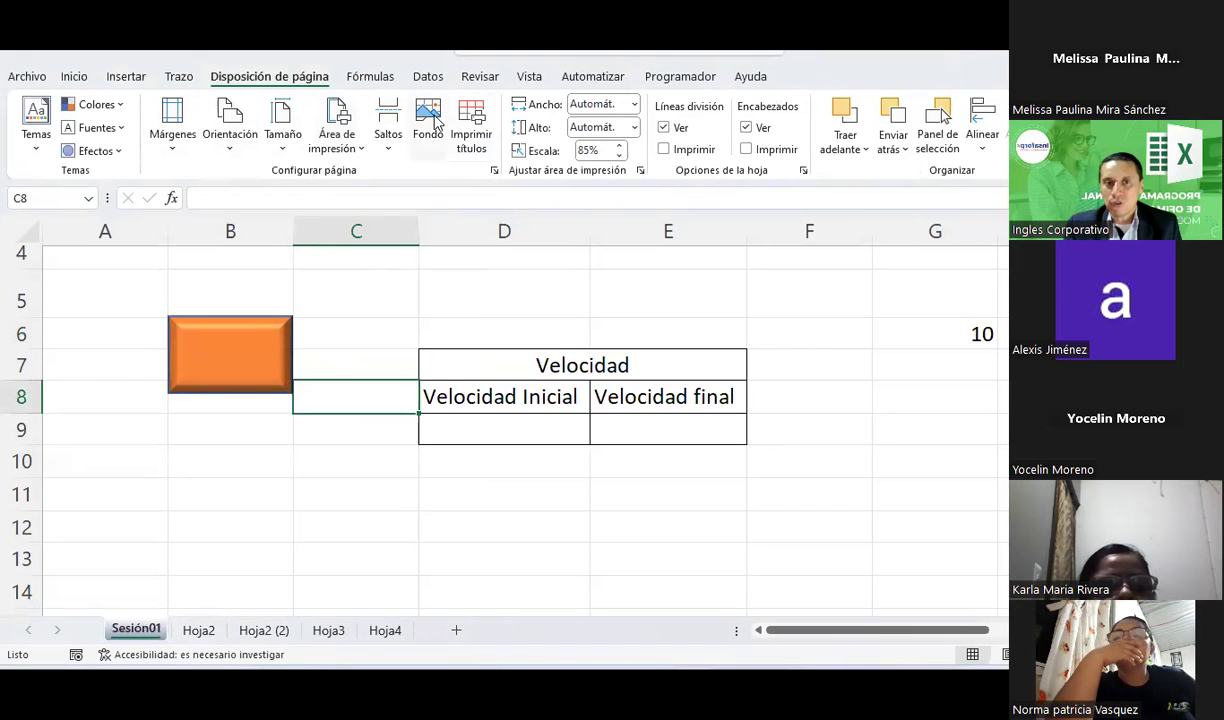
pyautogui.click(428, 121)
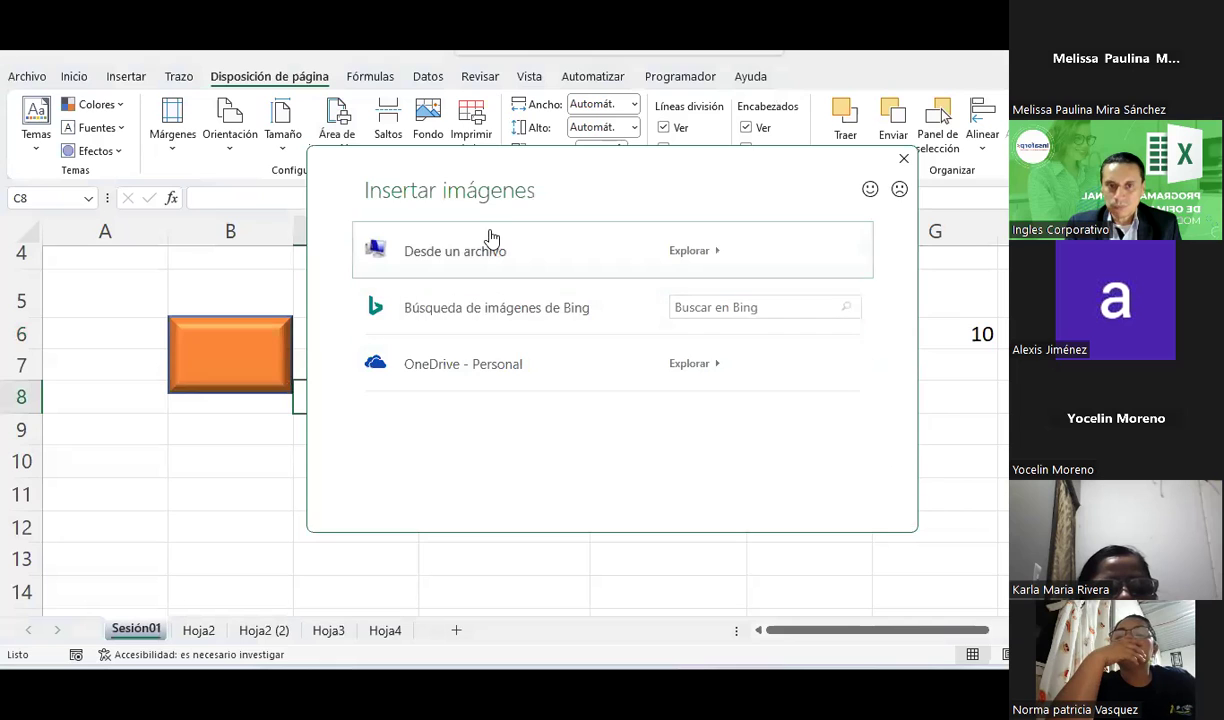
pyautogui.click(486, 240)
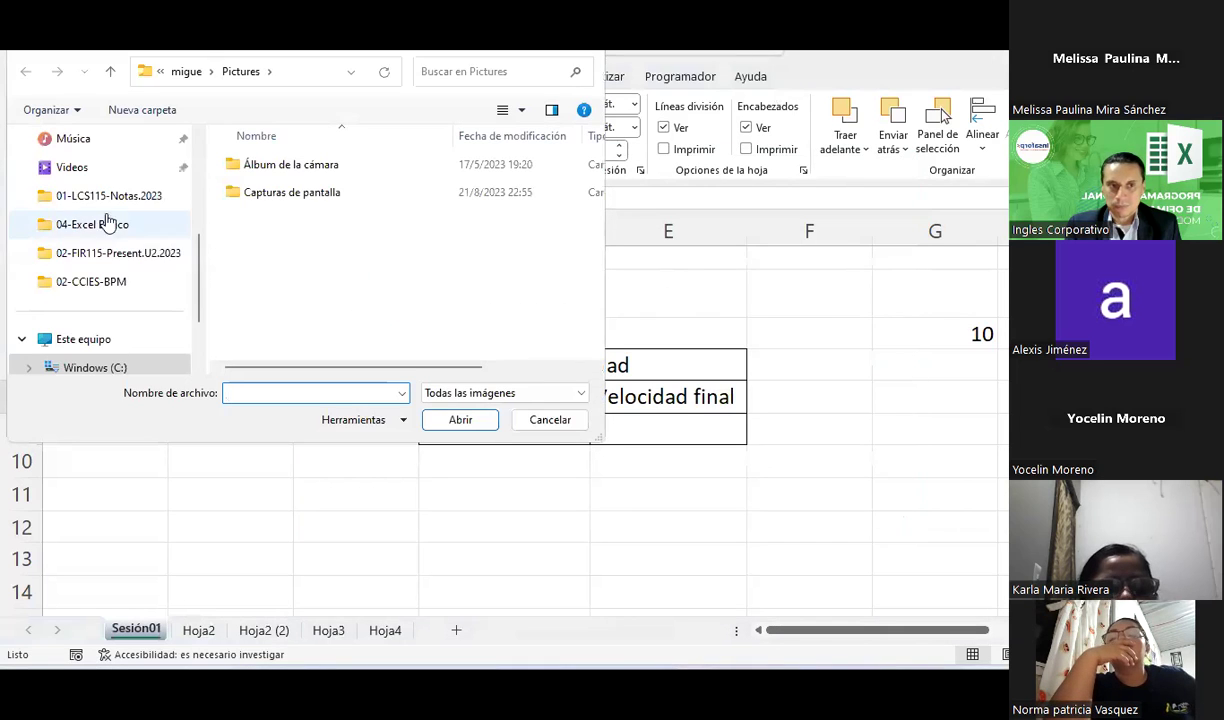
pyautogui.scroll(5, 96, 229)
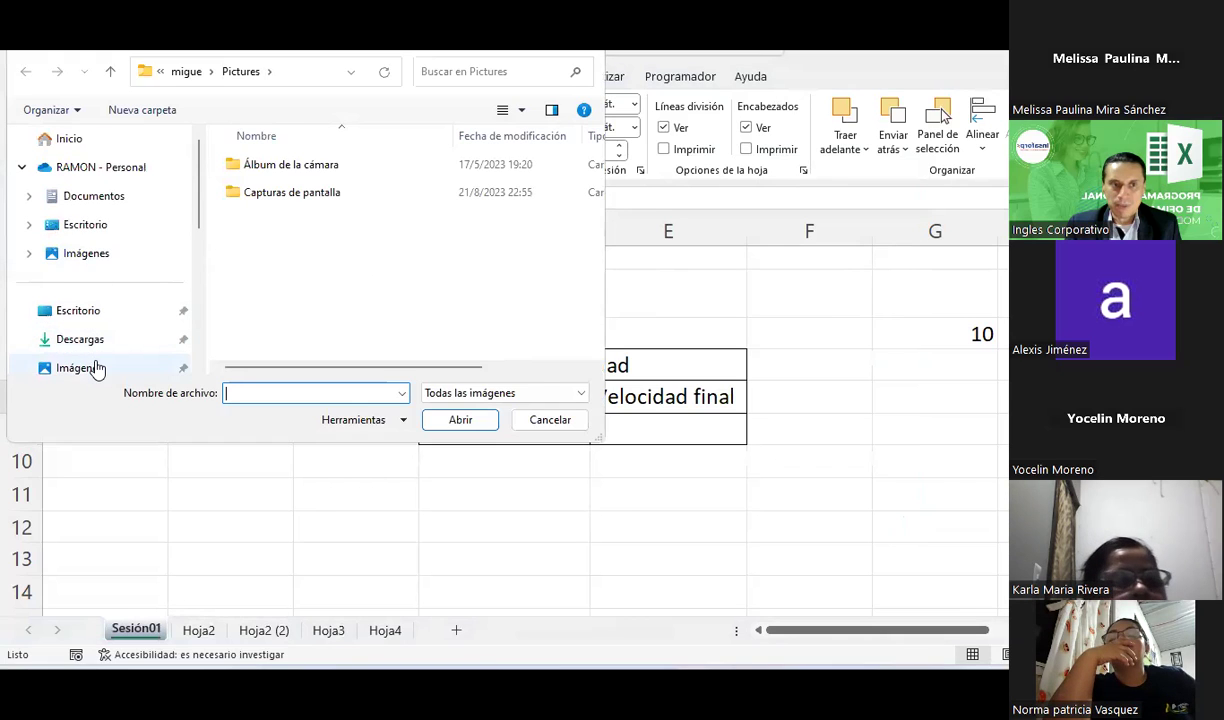
pyautogui.click(96, 366)
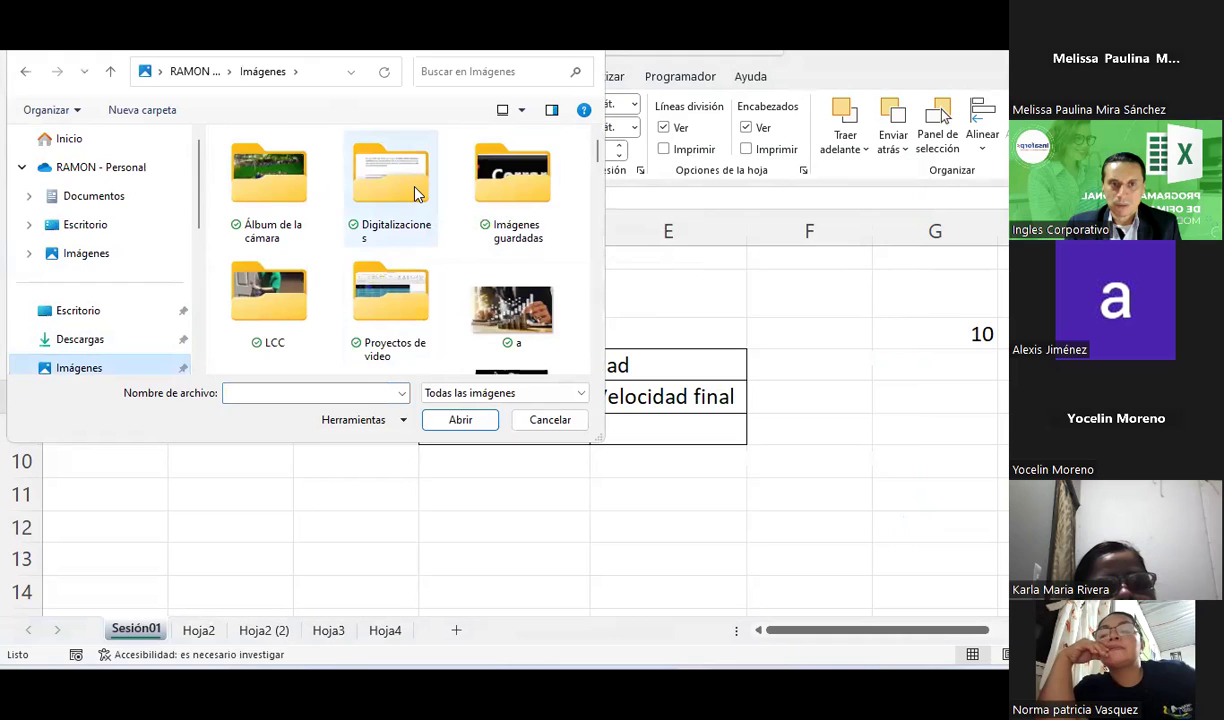
pyautogui.doubleClick(418, 193)
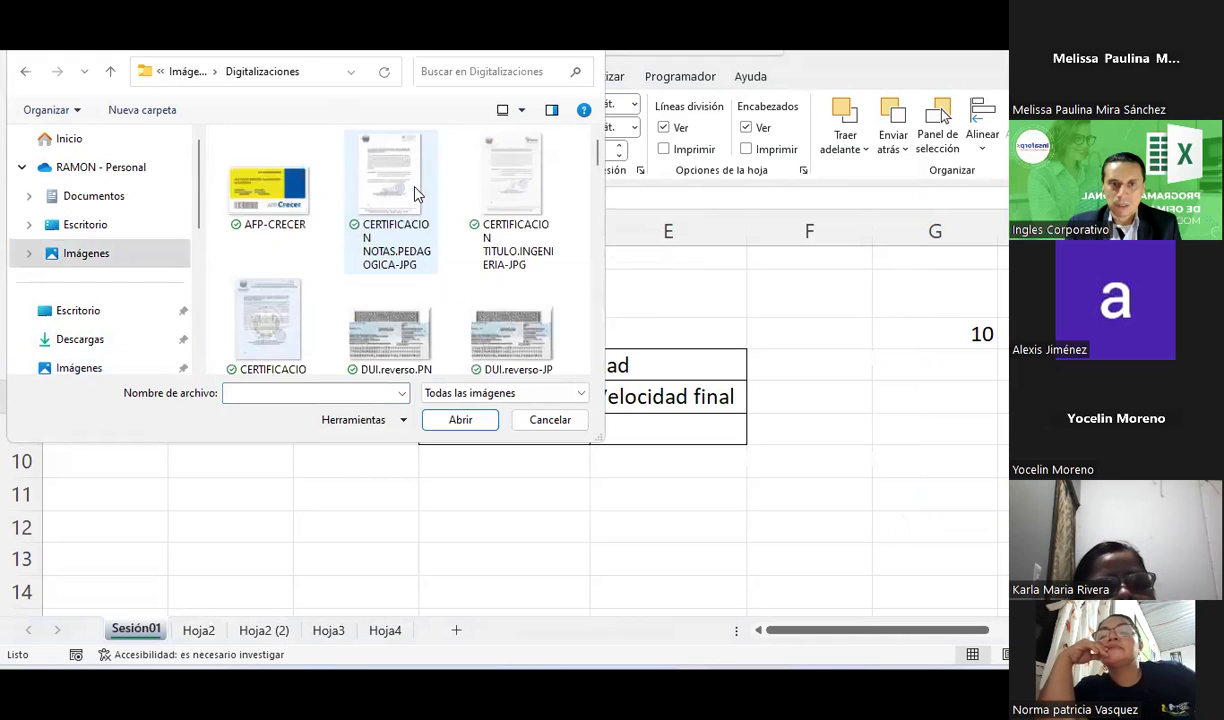
pyautogui.click(111, 74)
pyautogui.doubleClick(495, 190)
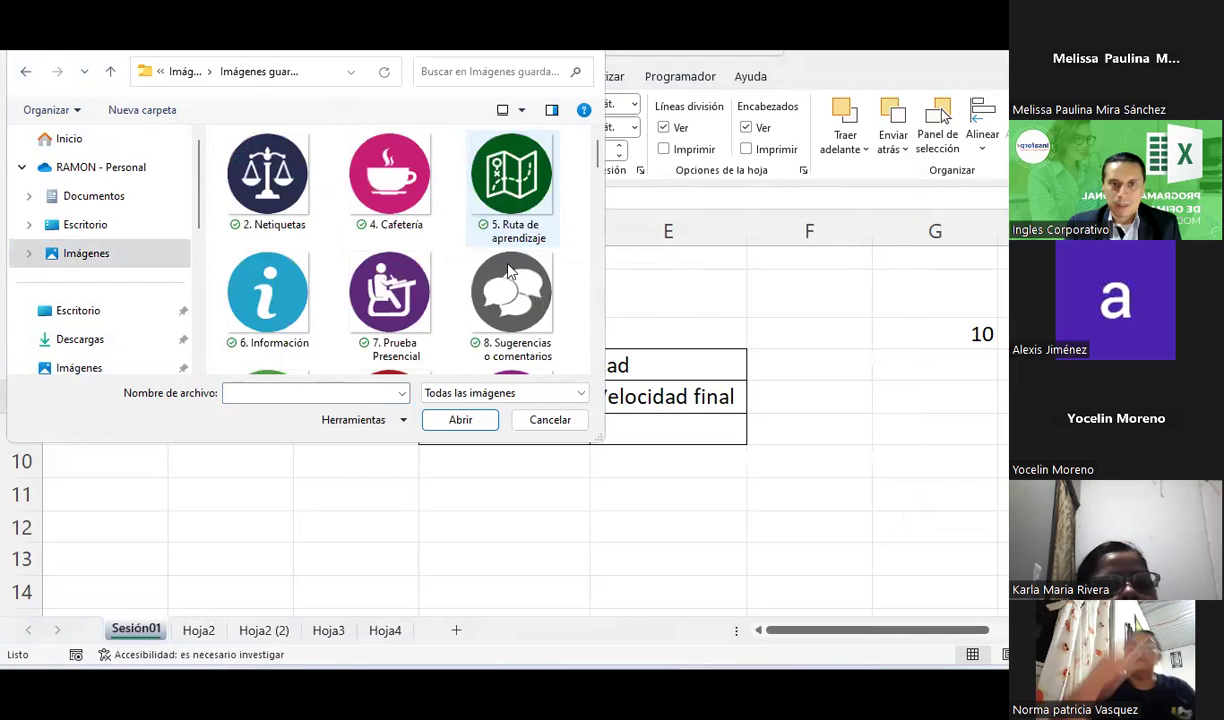
pyautogui.click(390, 180)
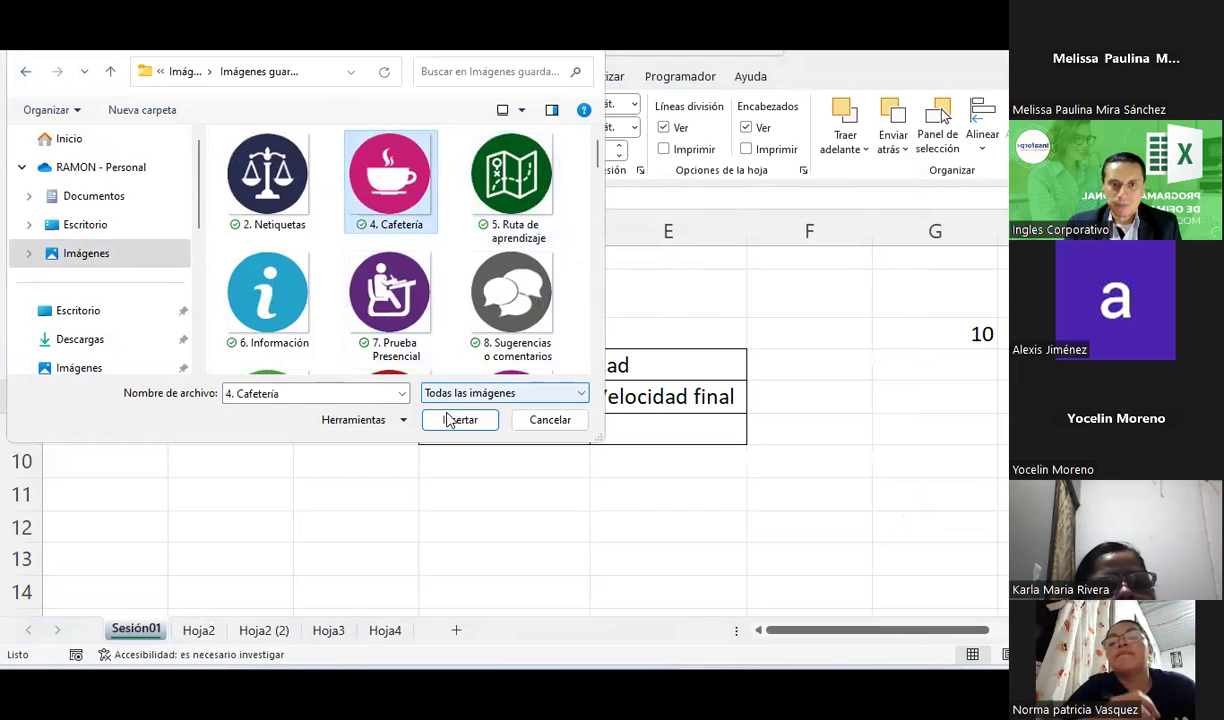
pyautogui.click(459, 420)
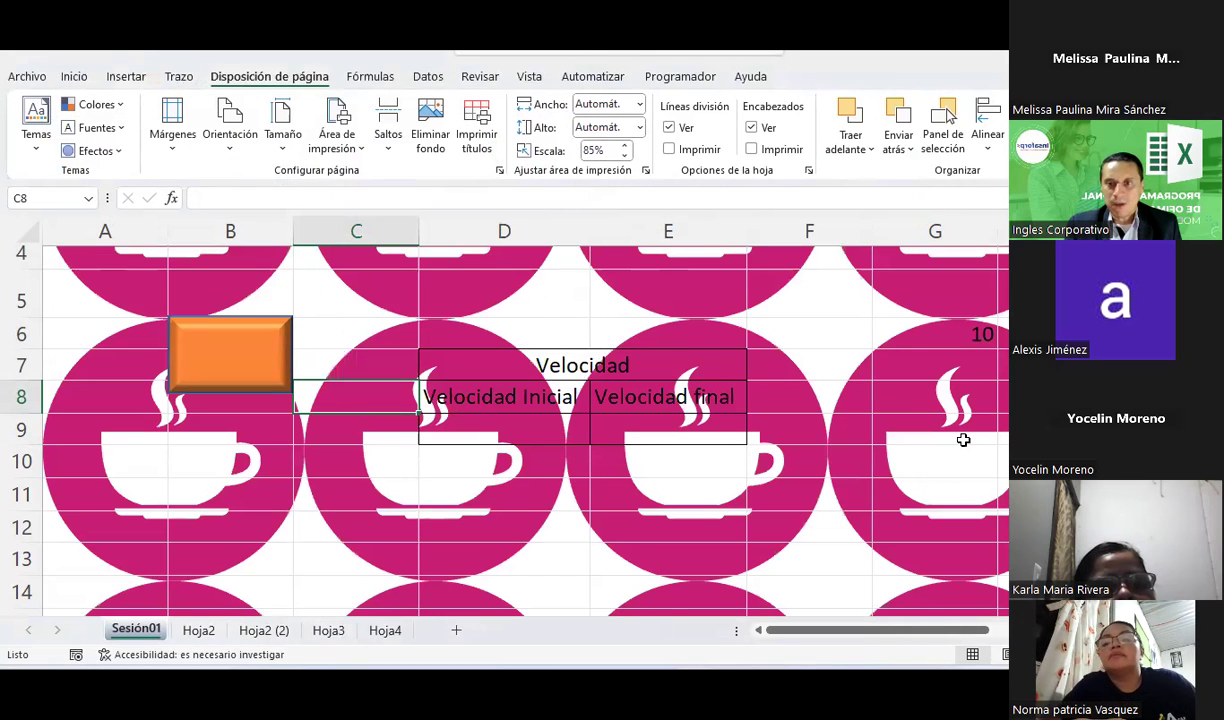
pyautogui.click(963, 440)
pyautogui.scroll(-3, 776, 424)
pyautogui.scroll(-2, 776, 424)
pyautogui.scroll(5, 777, 426)
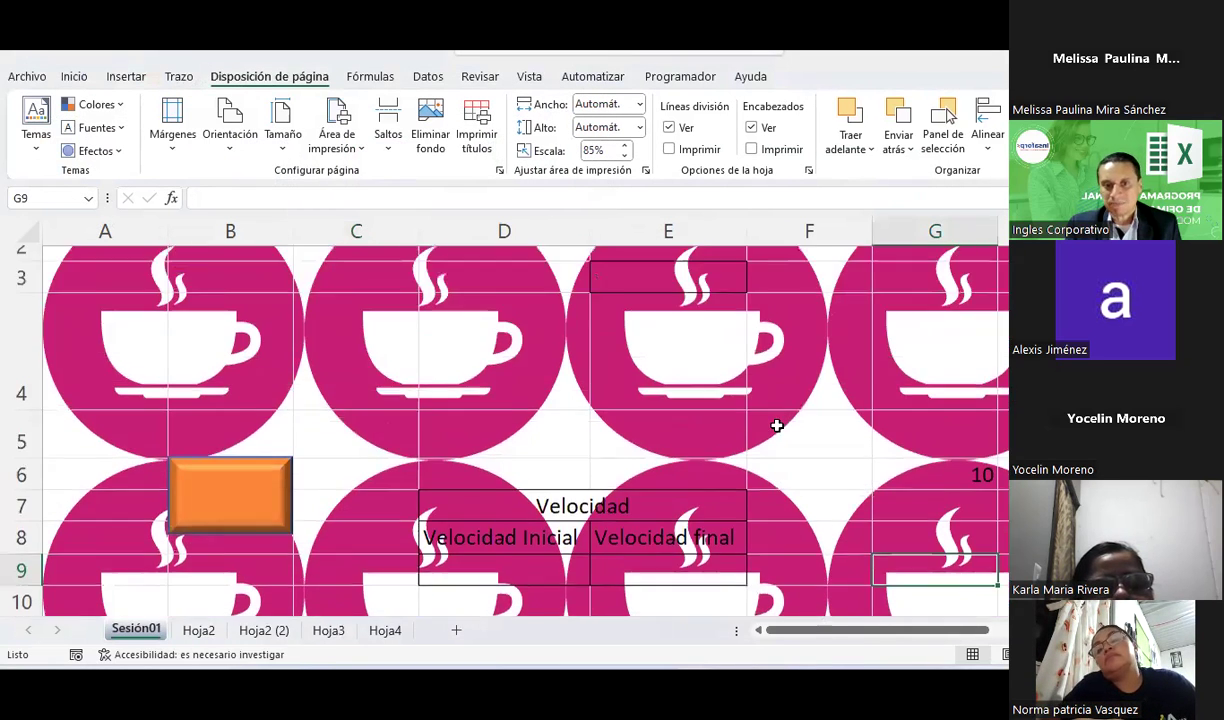
pyautogui.scroll(1, 777, 426)
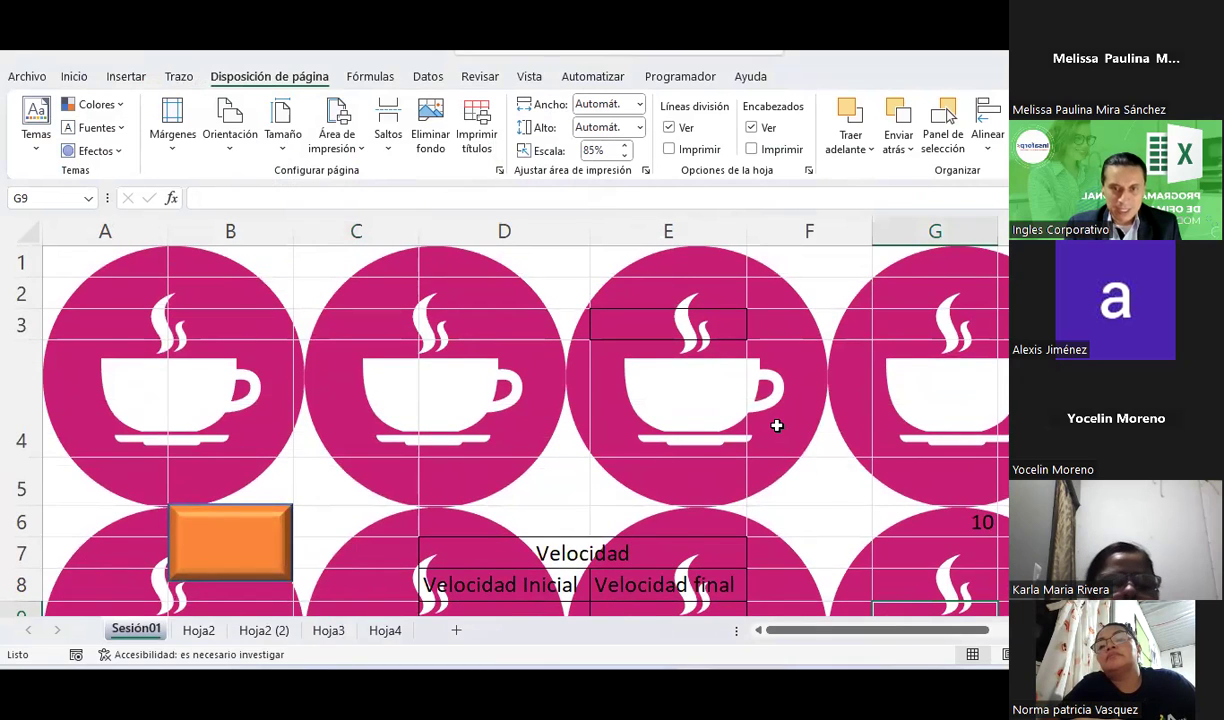
pyautogui.hotkey('ctrl', 'z')
pyautogui.scroll(-2, 683, 428)
pyautogui.scroll(2, 535, 412)
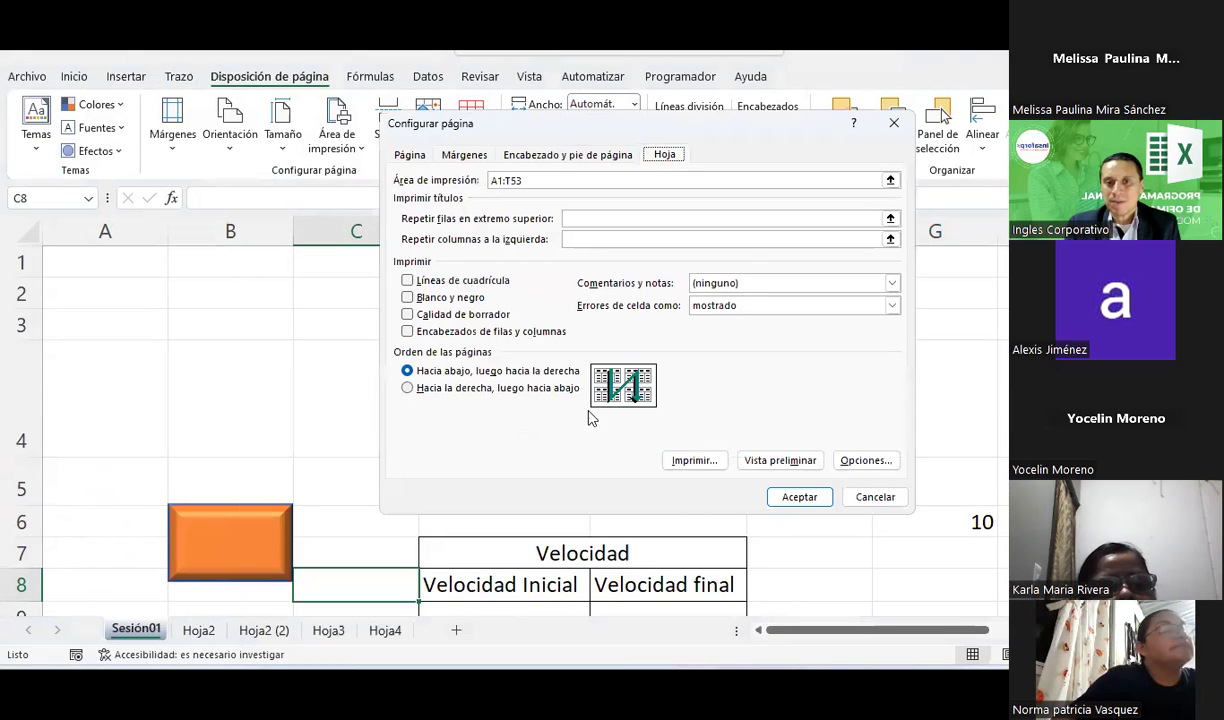
# - Review the page, margin, header/footer and sheet settings in page setup, then close it
pyautogui.click(410, 155)
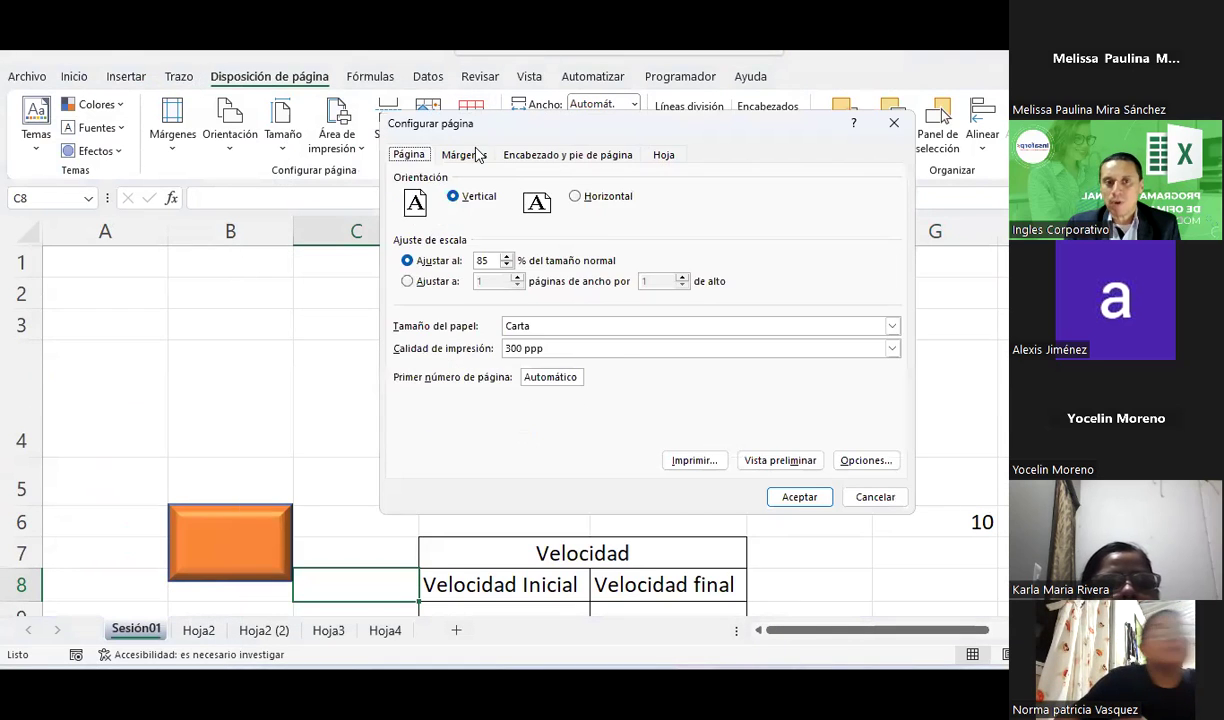
pyautogui.click(464, 155)
pyautogui.click(567, 155)
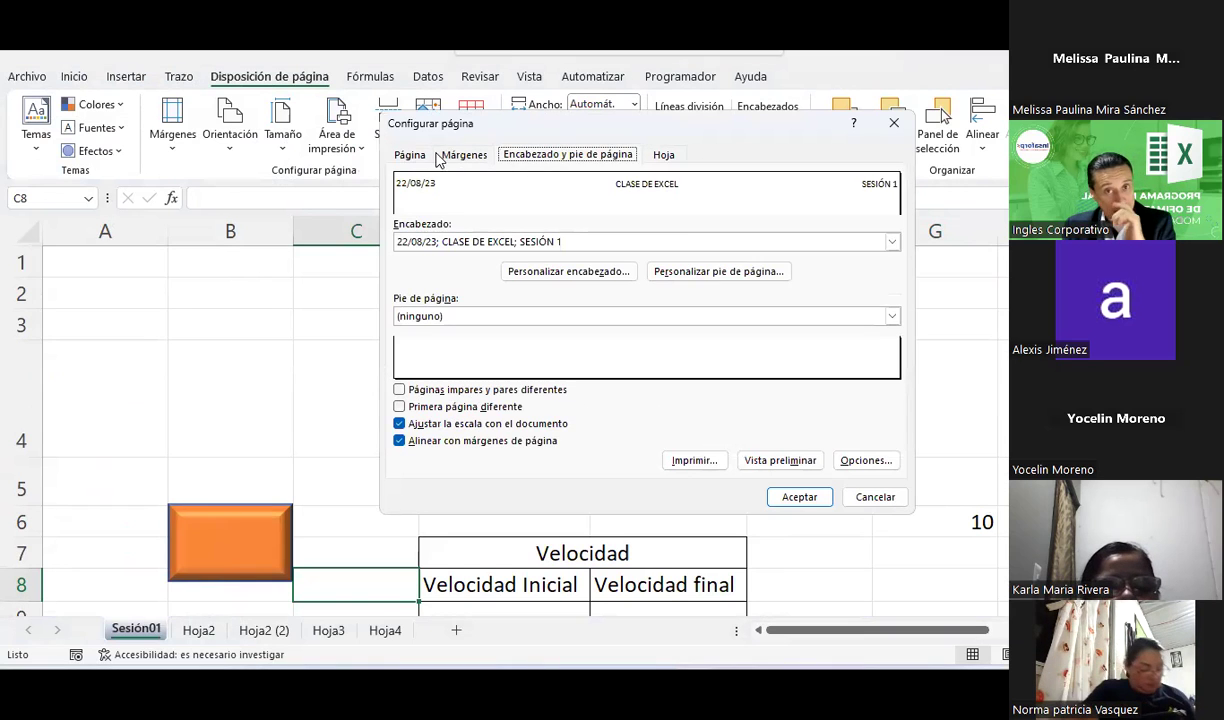
pyautogui.click(466, 155)
pyautogui.click(410, 155)
pyautogui.click(520, 158)
pyautogui.click(464, 155)
pyautogui.click(410, 155)
pyautogui.click(660, 155)
pyautogui.click(448, 158)
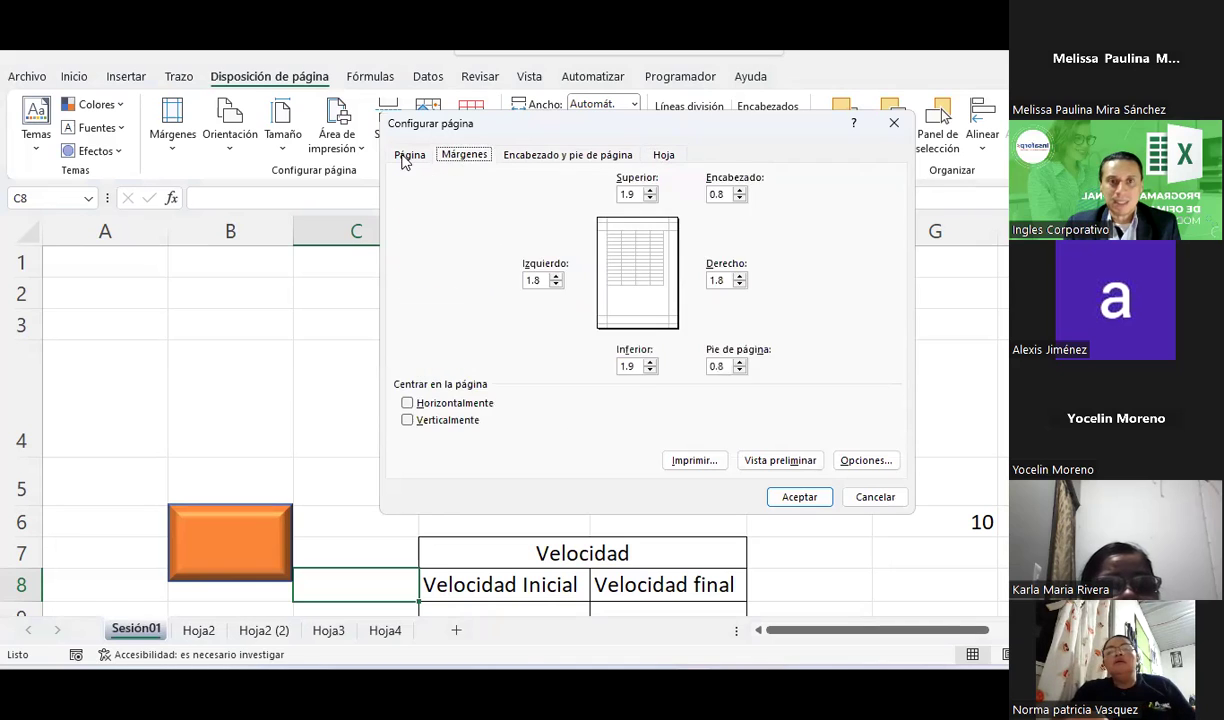
pyautogui.click(410, 155)
pyautogui.click(530, 156)
pyautogui.click(464, 155)
pyautogui.click(410, 155)
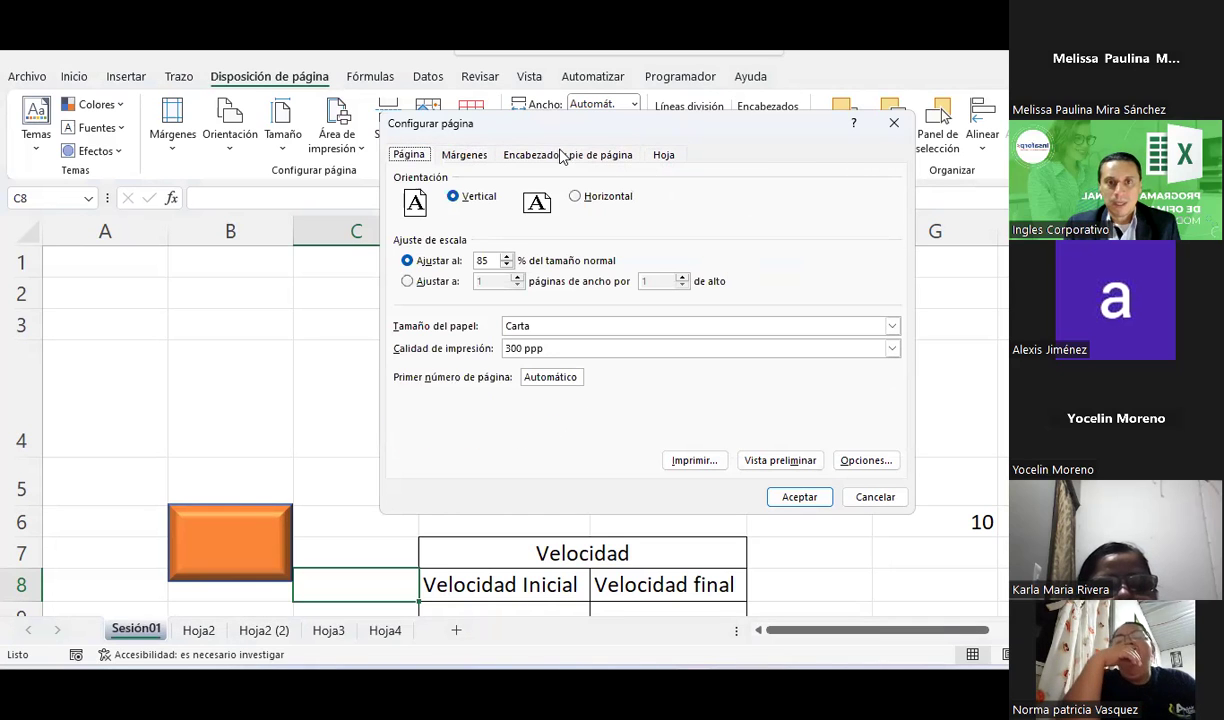
pyautogui.press('Return')
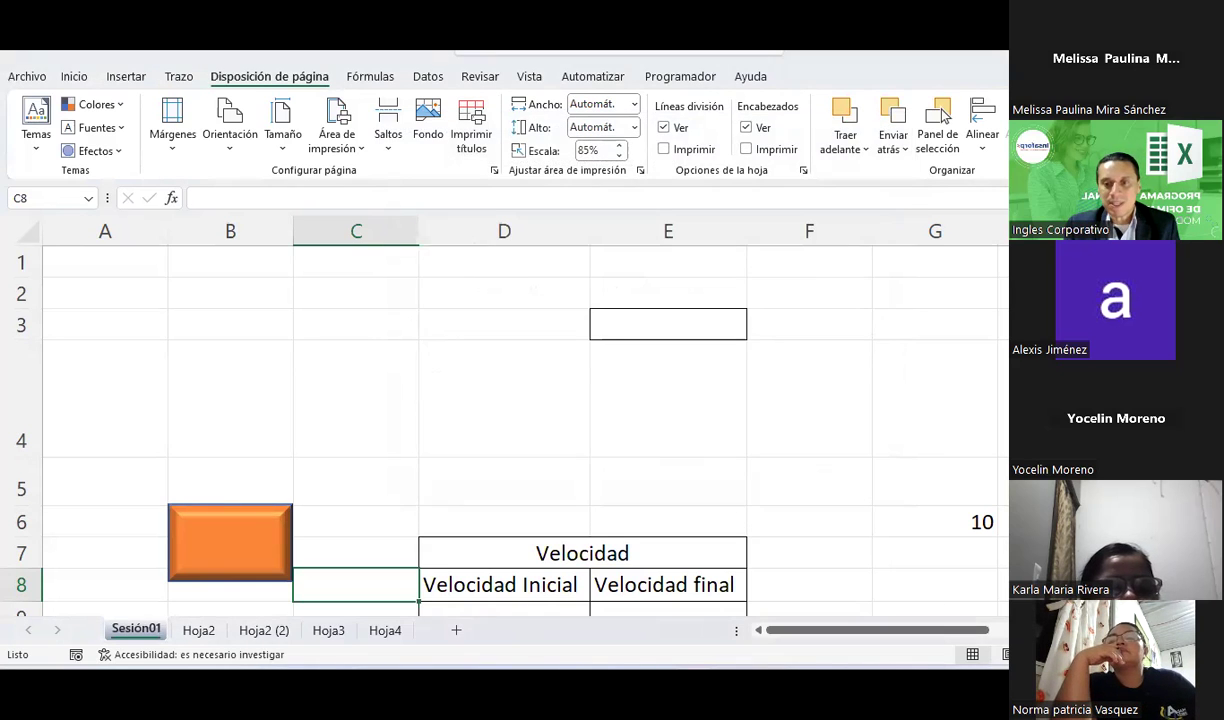
# - In Page Layout view, check the left and centre header sections, then return to the cells
pyautogui.click(1005, 654)
pyautogui.click(317, 343)
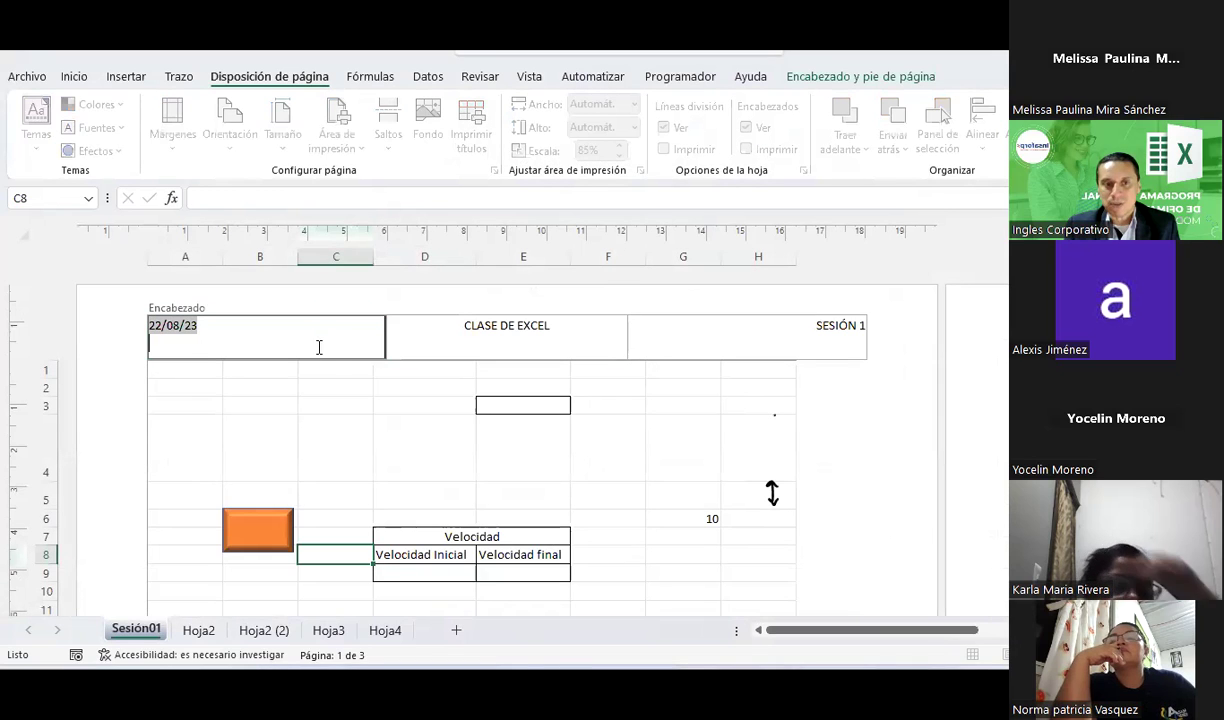
pyautogui.press('Escape')
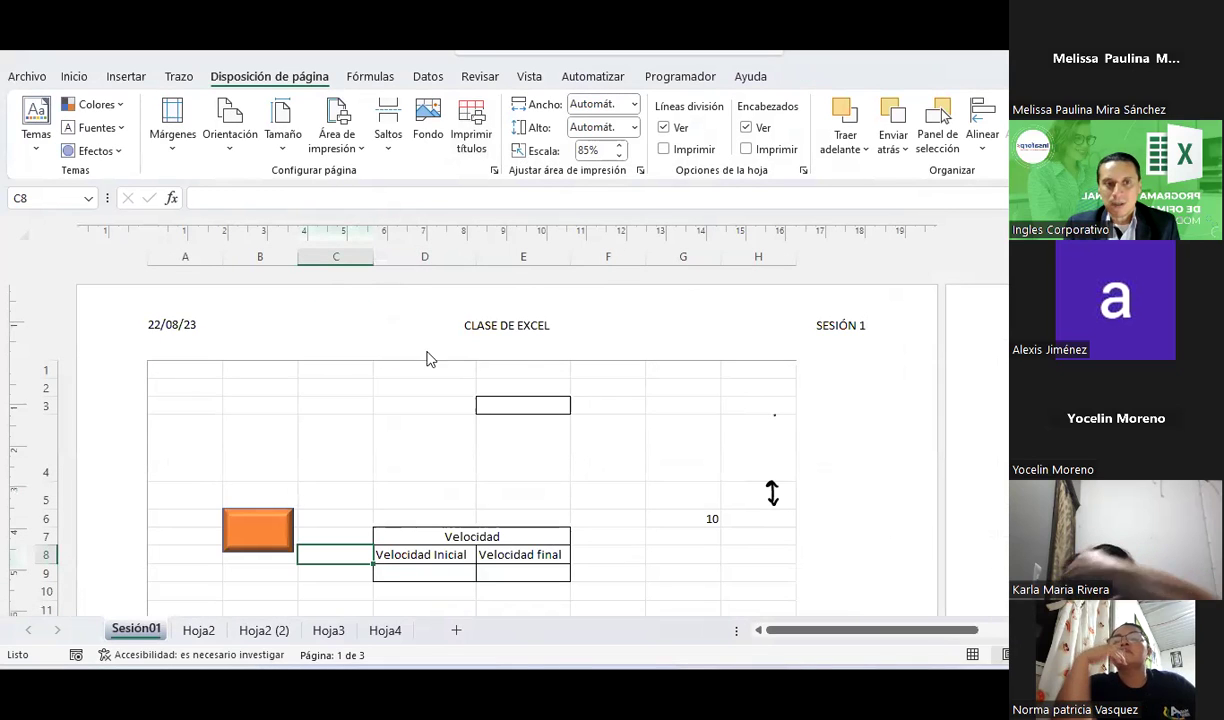
pyautogui.click(486, 330)
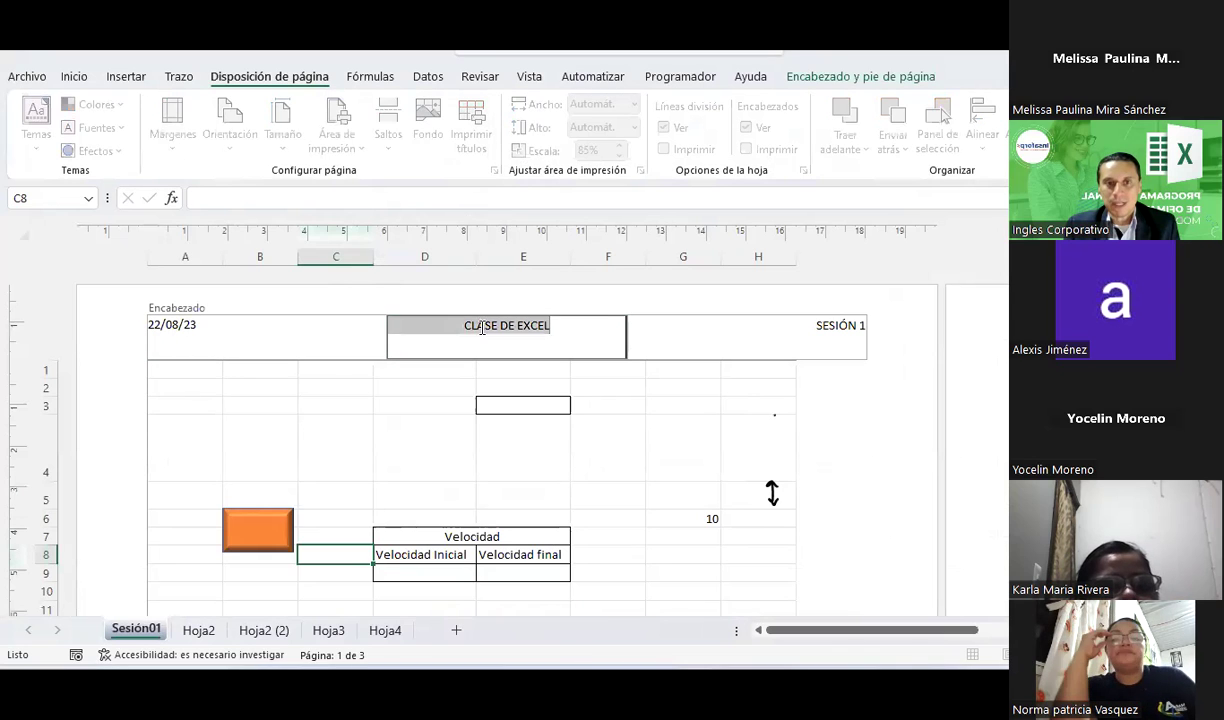
pyautogui.click(845, 76)
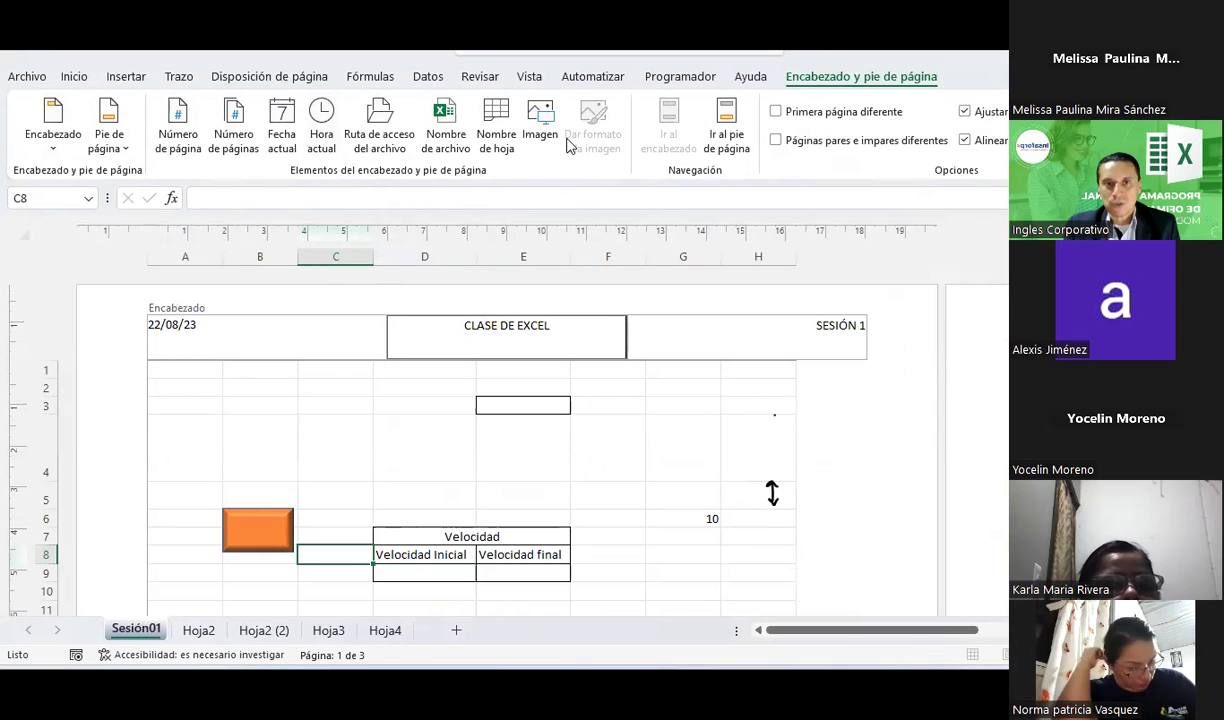
pyautogui.click(400, 440)
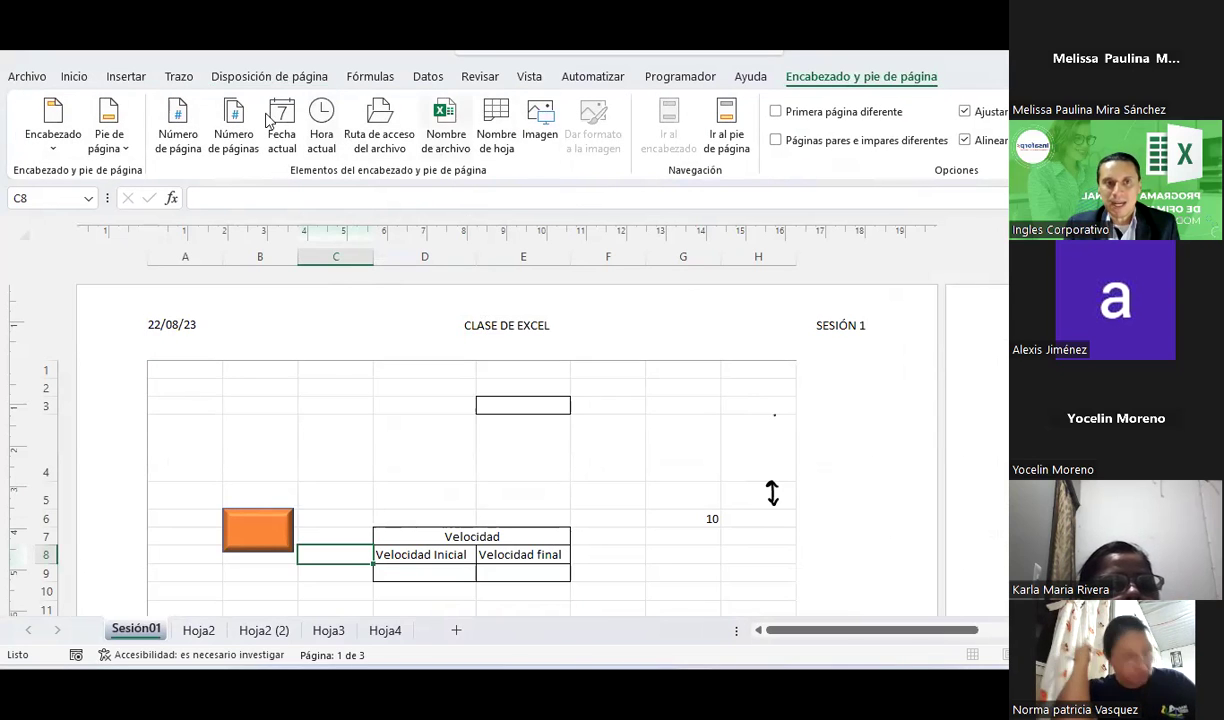
# - Open the page setup sheet options from Disposición de página and dismiss them unchanged
pyautogui.click(318, 80)
pyautogui.click(470, 120)
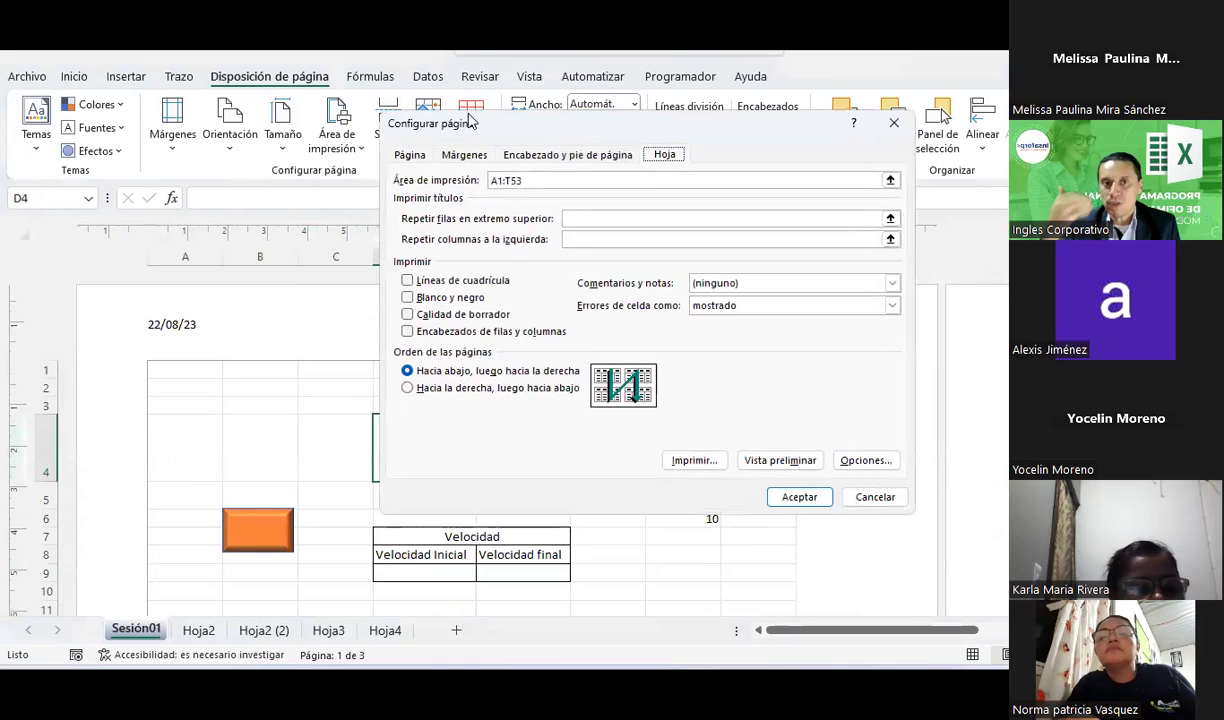
pyautogui.press('Escape')
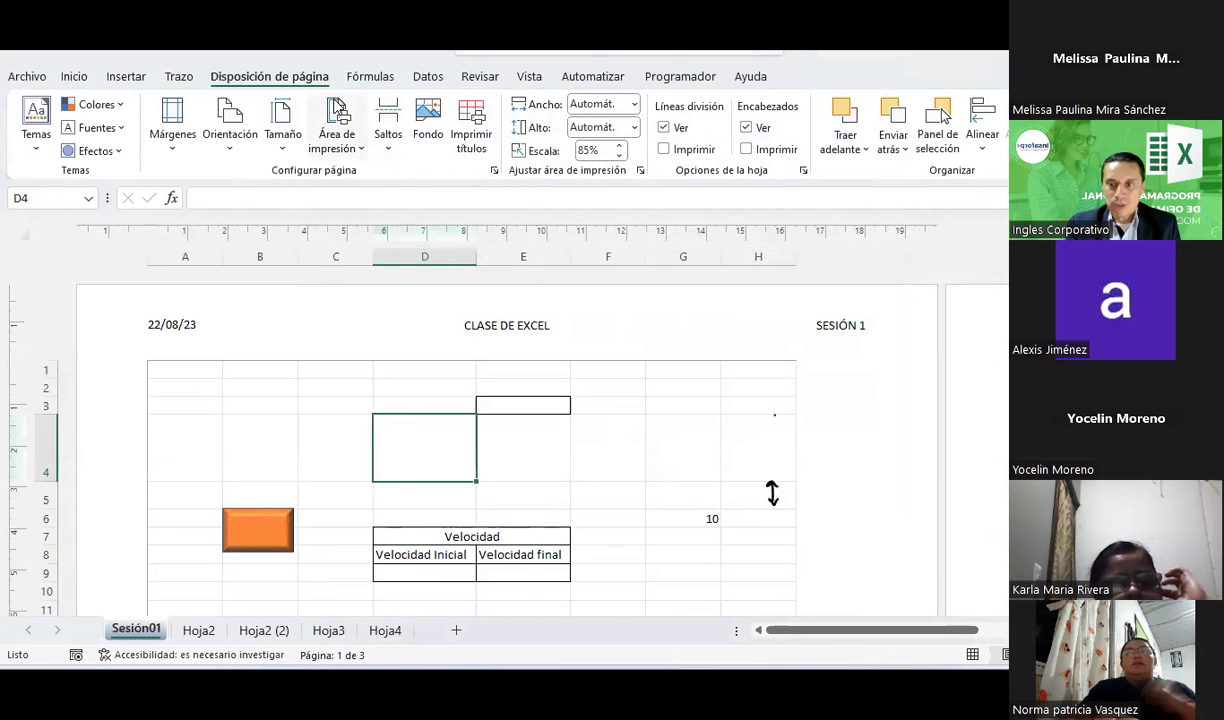
# - Browse the Fórmulas, Datos, Revisar and Vista tabs and open the navigation pane
pyautogui.click(362, 76)
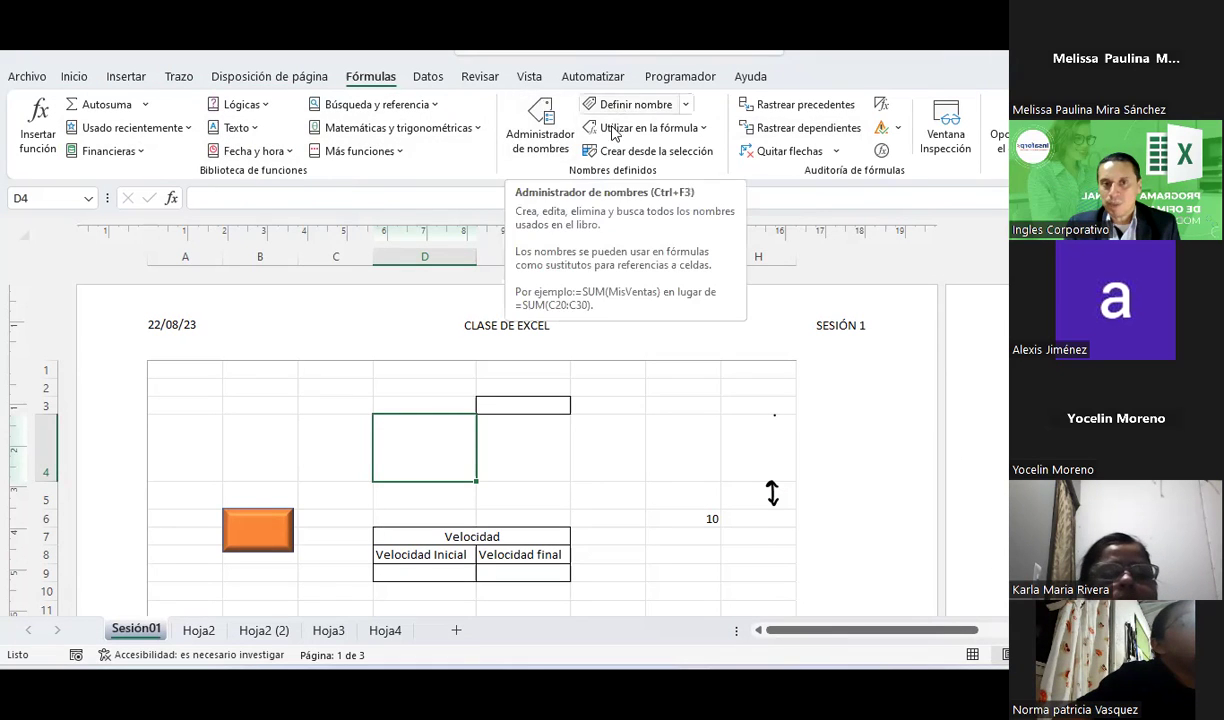
pyautogui.click(428, 76)
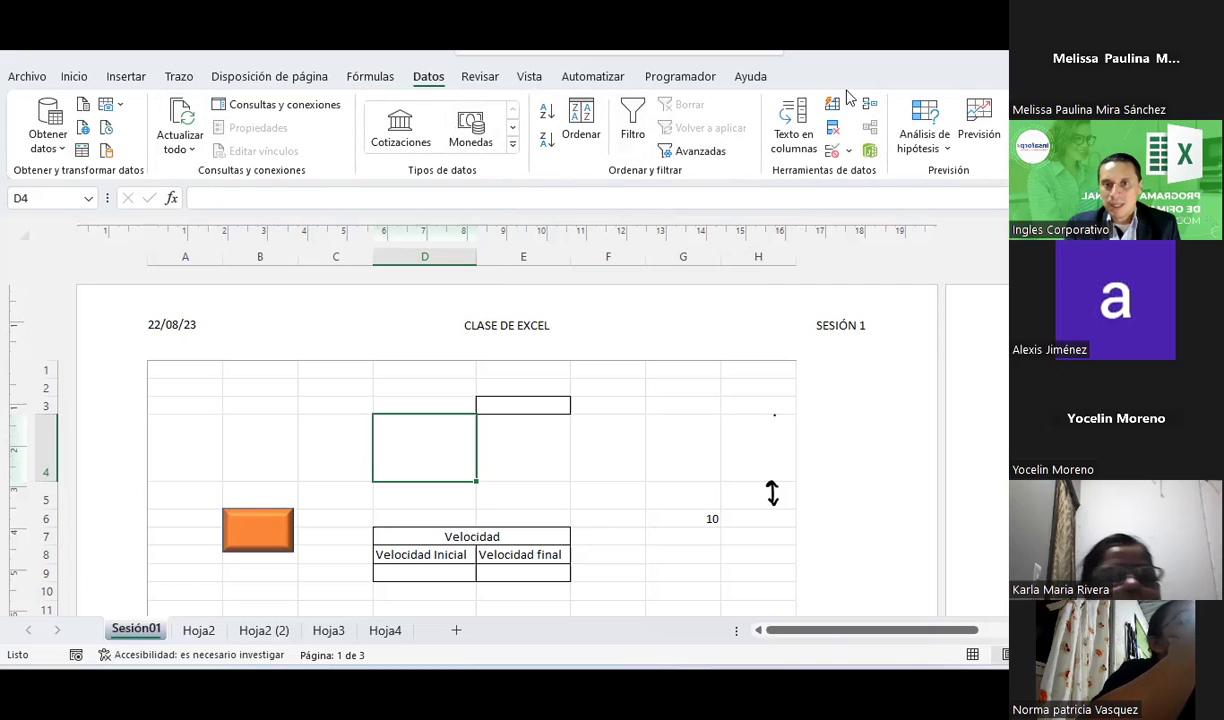
pyautogui.click(472, 77)
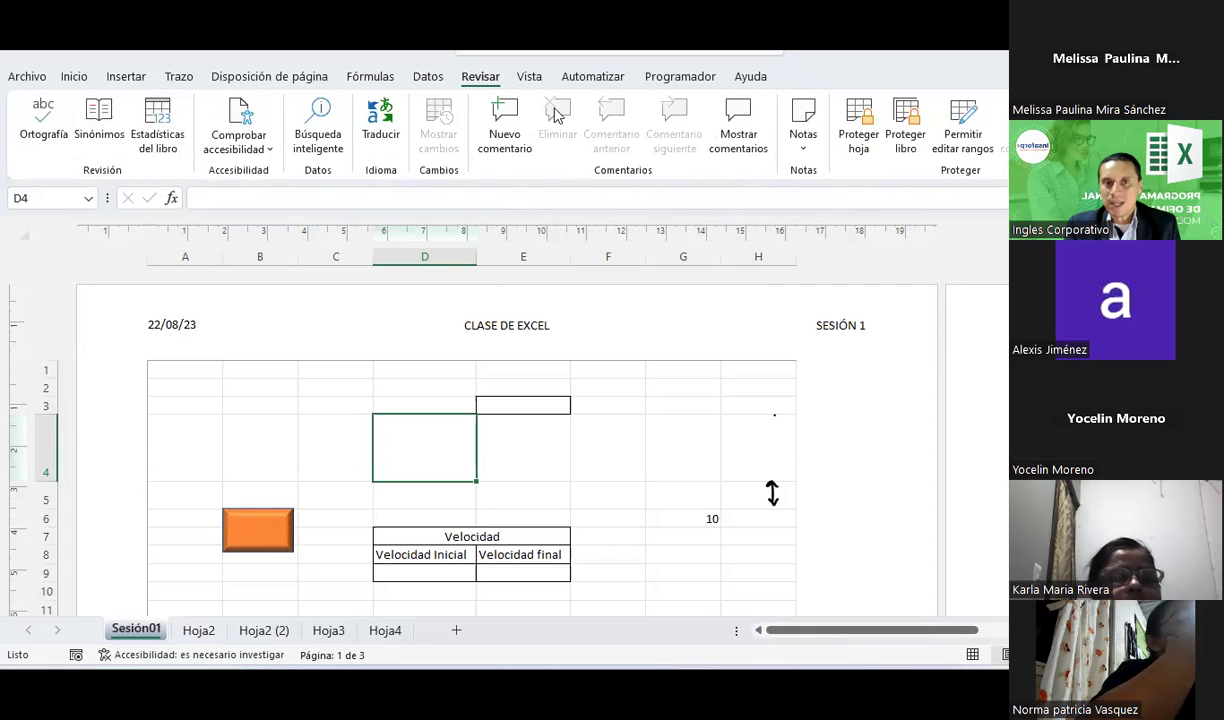
pyautogui.click(530, 77)
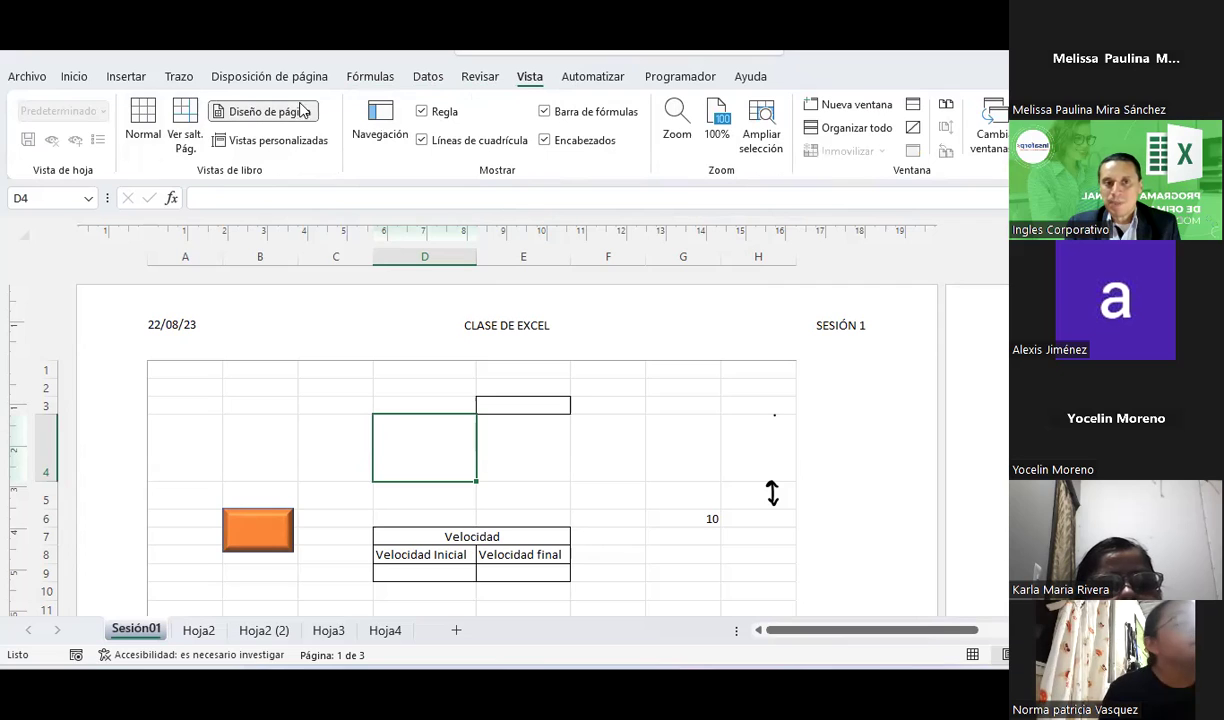
pyautogui.click(382, 120)
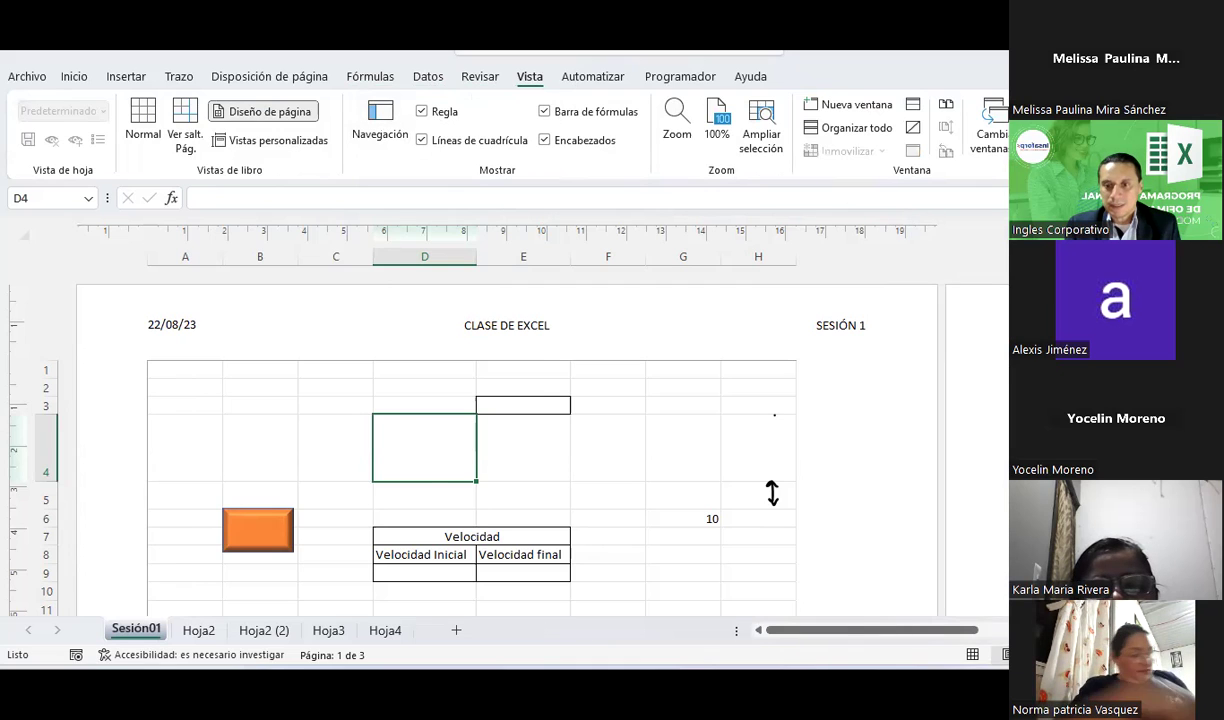
# - Switch through page break preview to Normal view, ending on the Inicio tab
pyautogui.click(1005, 652)
pyautogui.click(1006, 656)
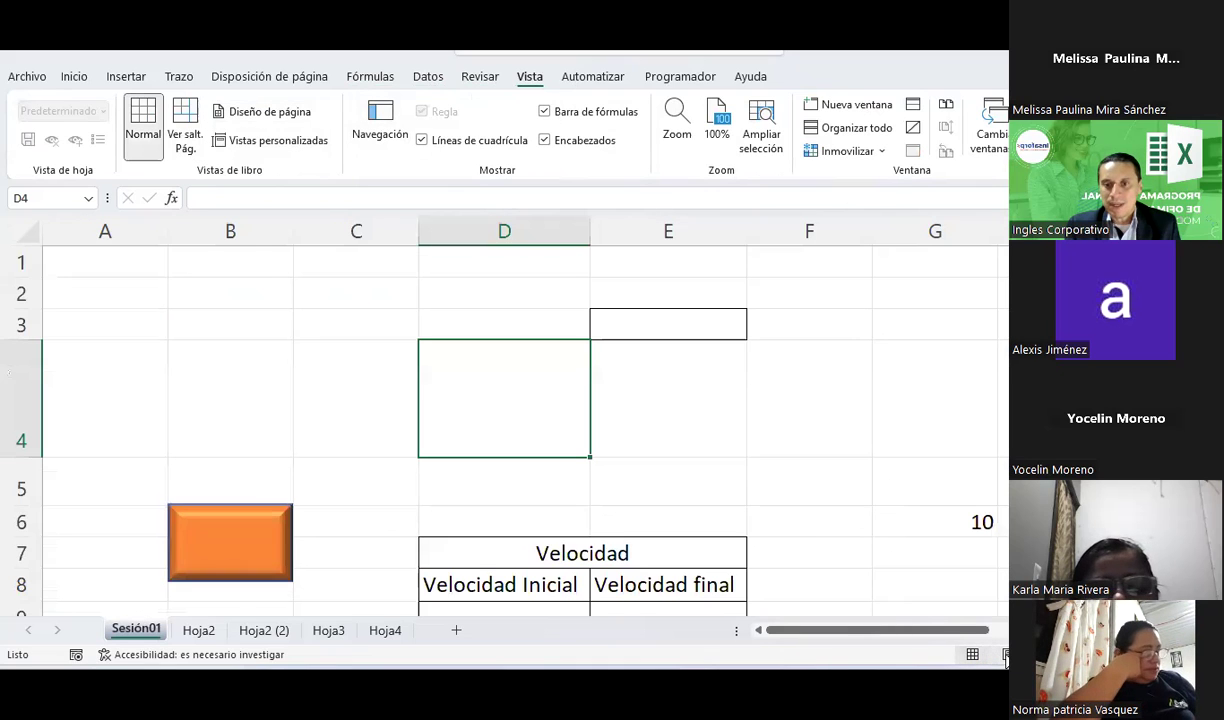
pyautogui.click(587, 88)
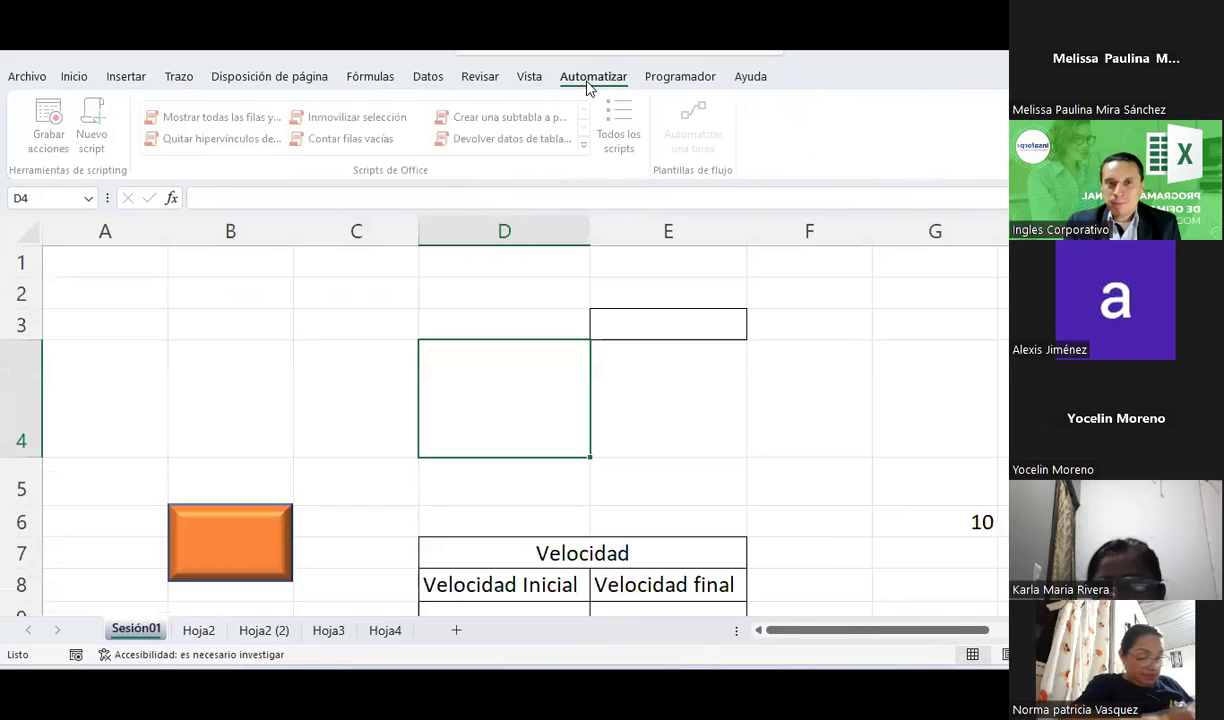
pyautogui.click(655, 79)
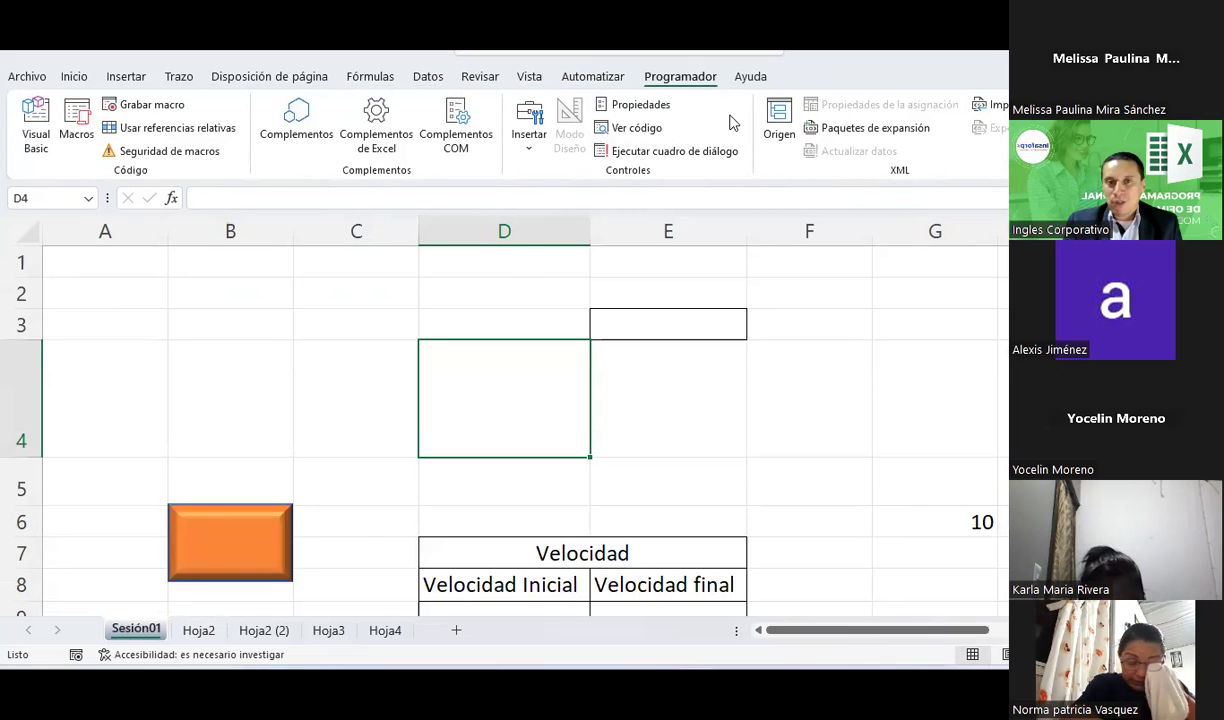
pyautogui.click(74, 78)
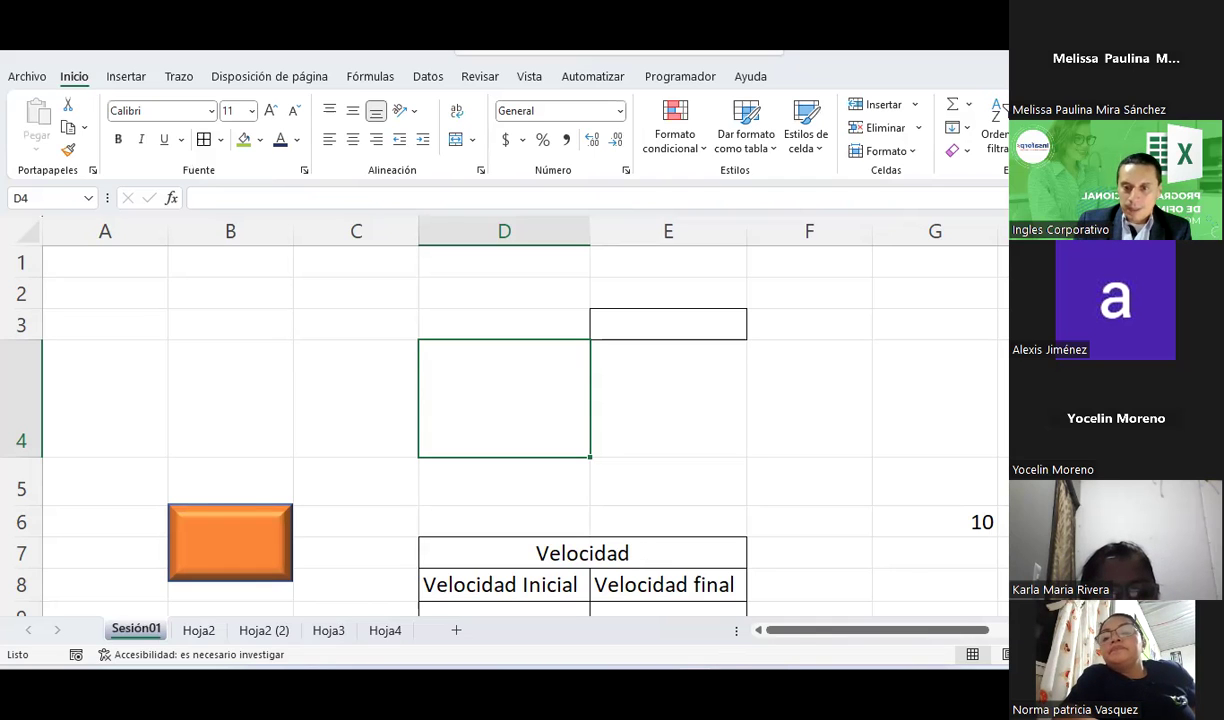
# - Switch to the lesson-slides workbook and scroll down to the Excel window layout diagram
pyautogui.click(830, 600)
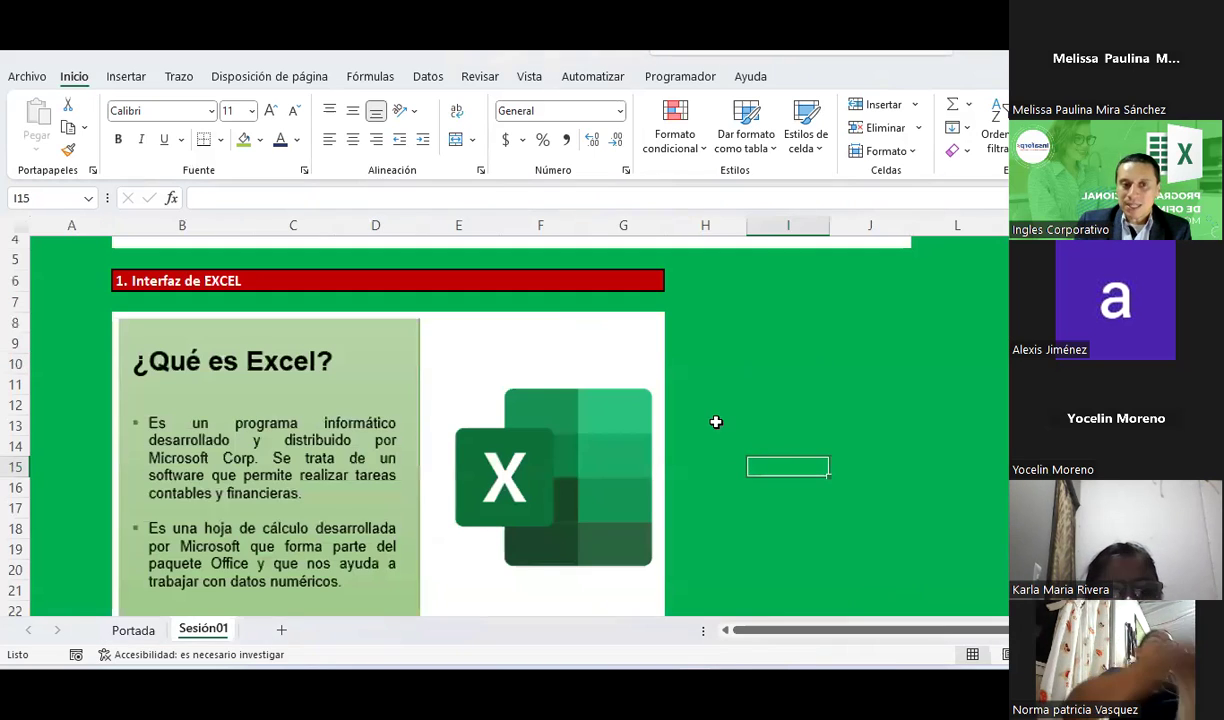
pyautogui.scroll(-3, 716, 420)
pyautogui.scroll(-3, 716, 420)
pyautogui.scroll(-3, 716, 420)
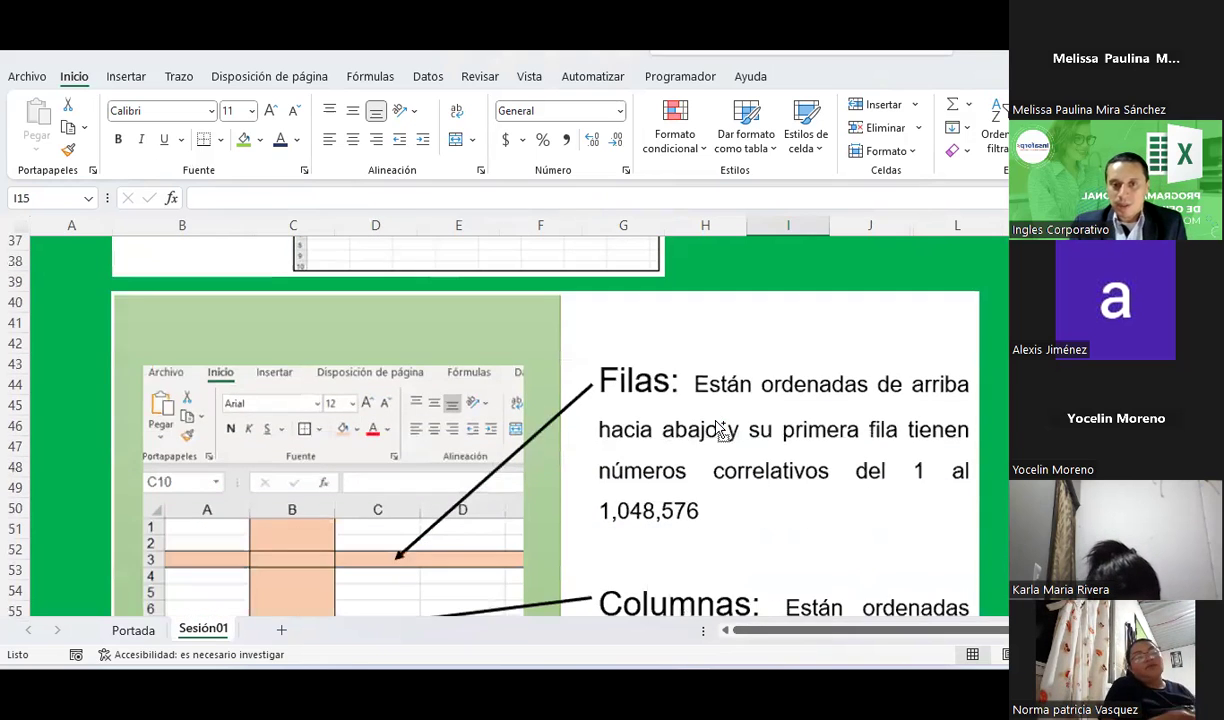
pyautogui.keyDown('ctrl'); pyautogui.scroll(-2, 718, 428); pyautogui.keyUp('ctrl')
pyautogui.keyDown('ctrl'); pyautogui.scroll(-1, 716, 420); pyautogui.keyUp('ctrl')
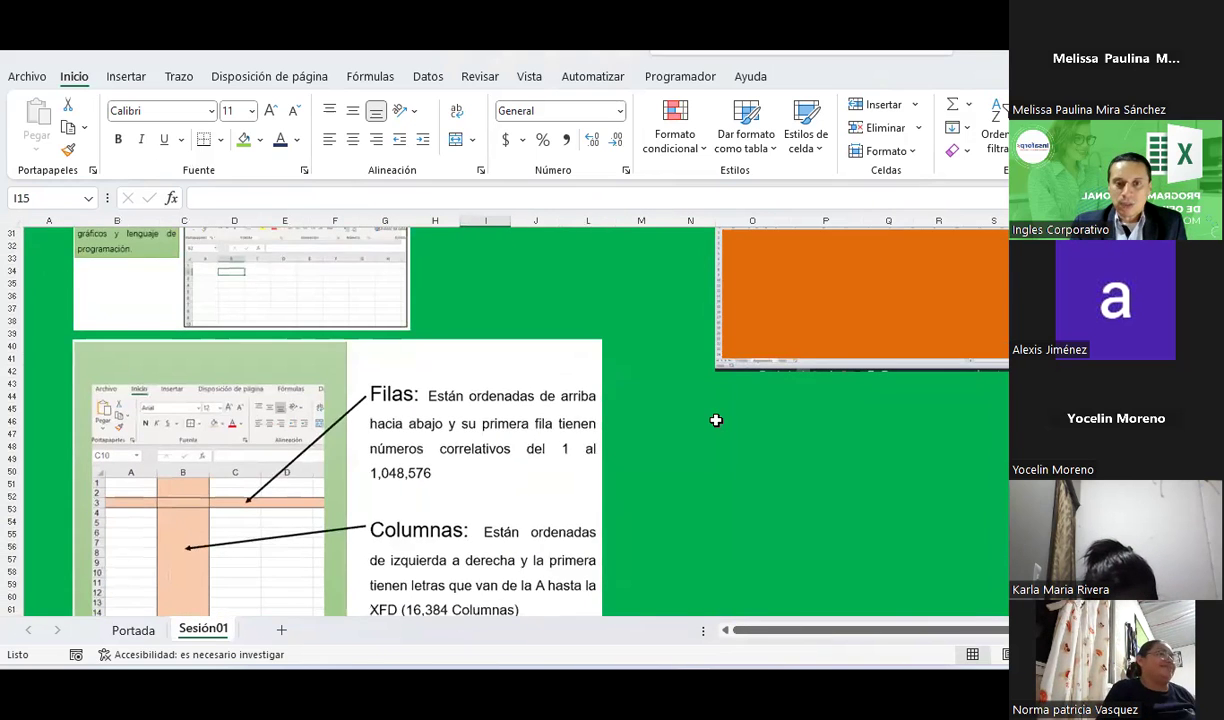
pyautogui.scroll(-7, 716, 420)
pyautogui.scroll(-3, 716, 420)
pyautogui.scroll(-4, 716, 420)
pyautogui.scroll(-8, 716, 420)
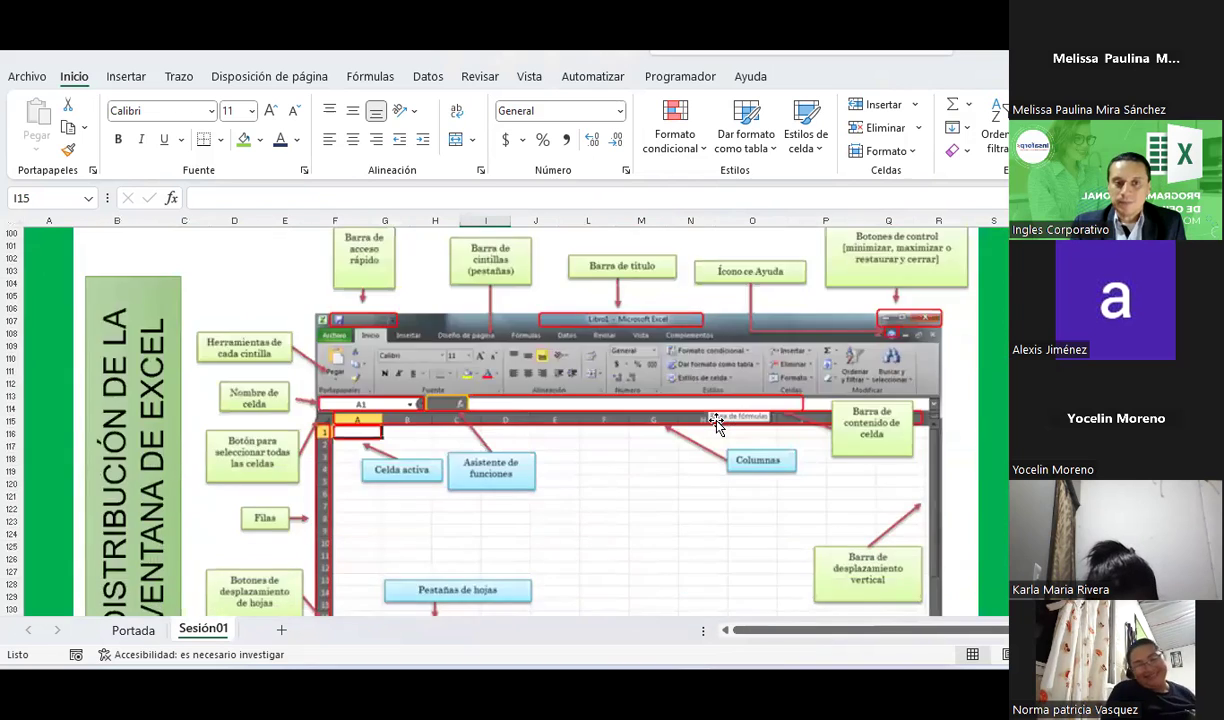
pyautogui.scroll(-4, 716, 420)
pyautogui.scroll(-7, 716, 422)
pyautogui.scroll(-6, 716, 422)
pyautogui.scroll(-6, 716, 422)
pyautogui.click(716, 422)
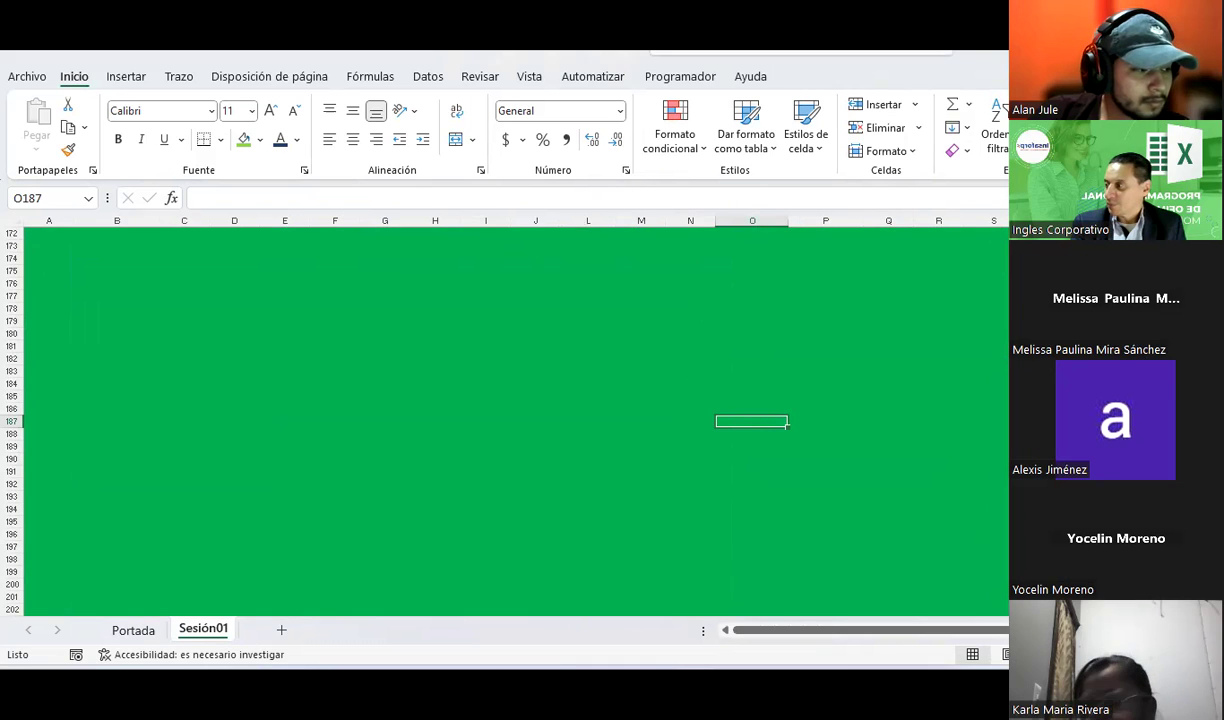
pyautogui.click(489, 336)
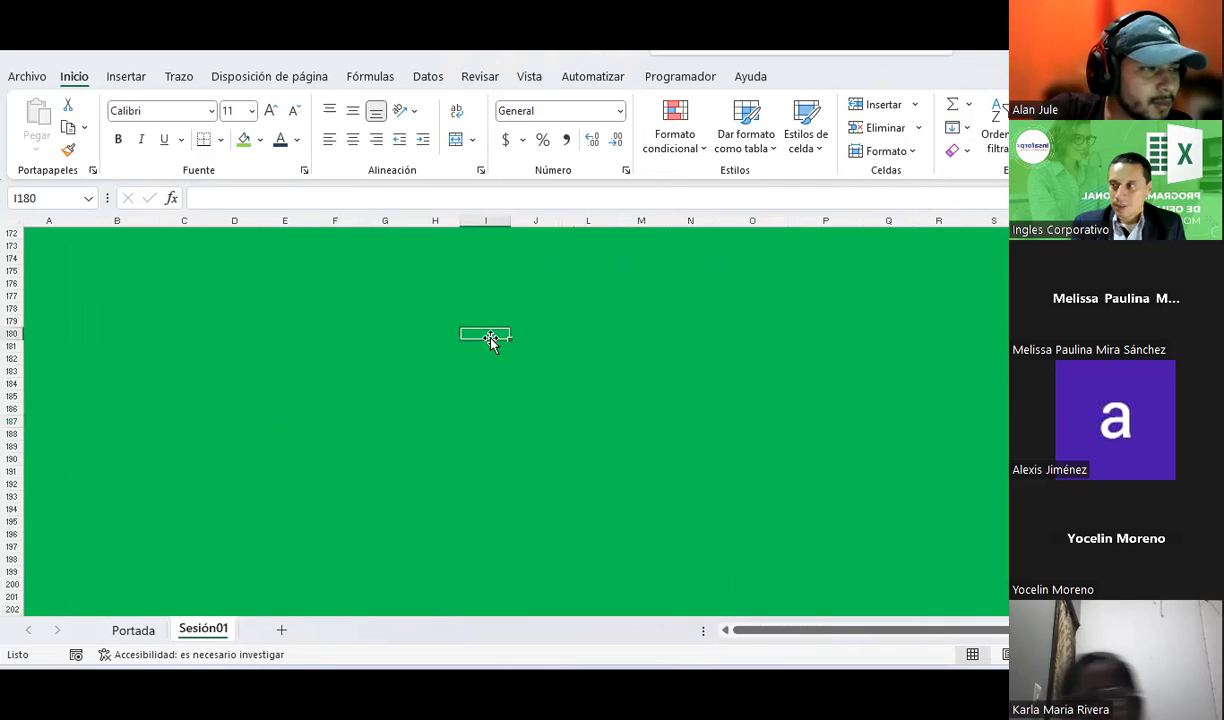
# - Scroll back up and browse the Trazo, Automatizar and Programador tabs
pyautogui.scroll(2, 490, 341)
pyautogui.scroll(4, 490, 341)
pyautogui.scroll(5, 490, 341)
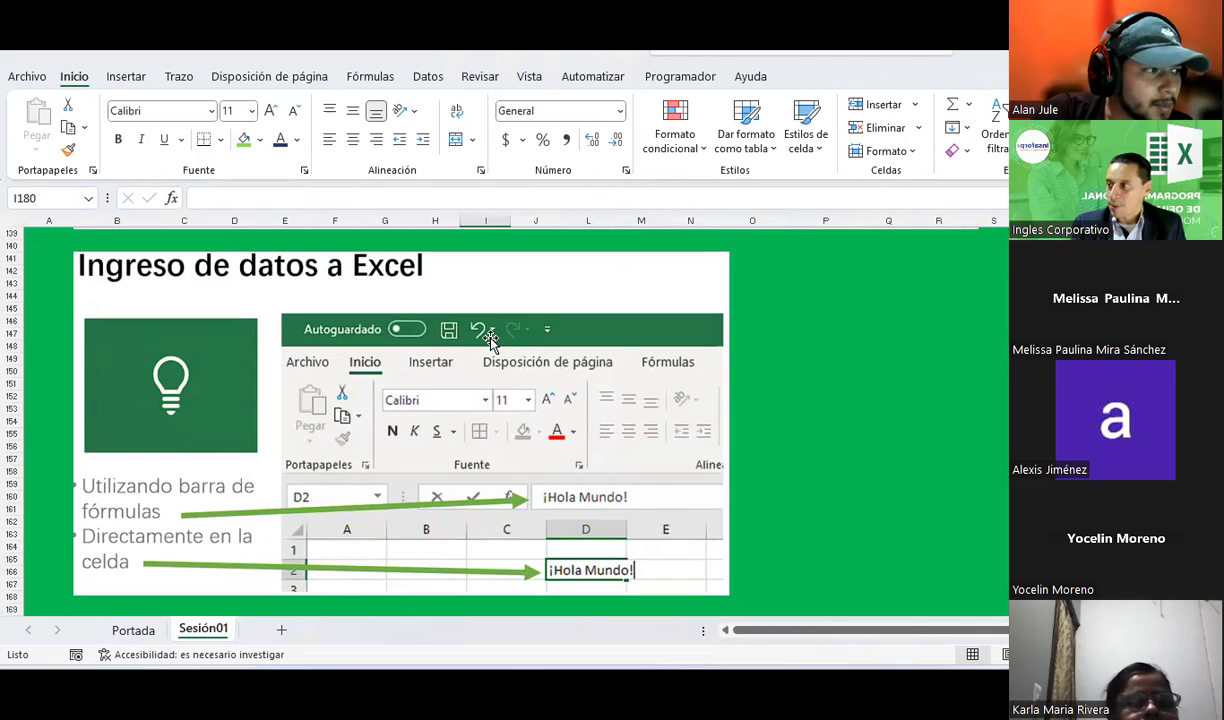
pyautogui.scroll(5, 489, 336)
pyautogui.scroll(4, 489, 336)
pyautogui.click(179, 80)
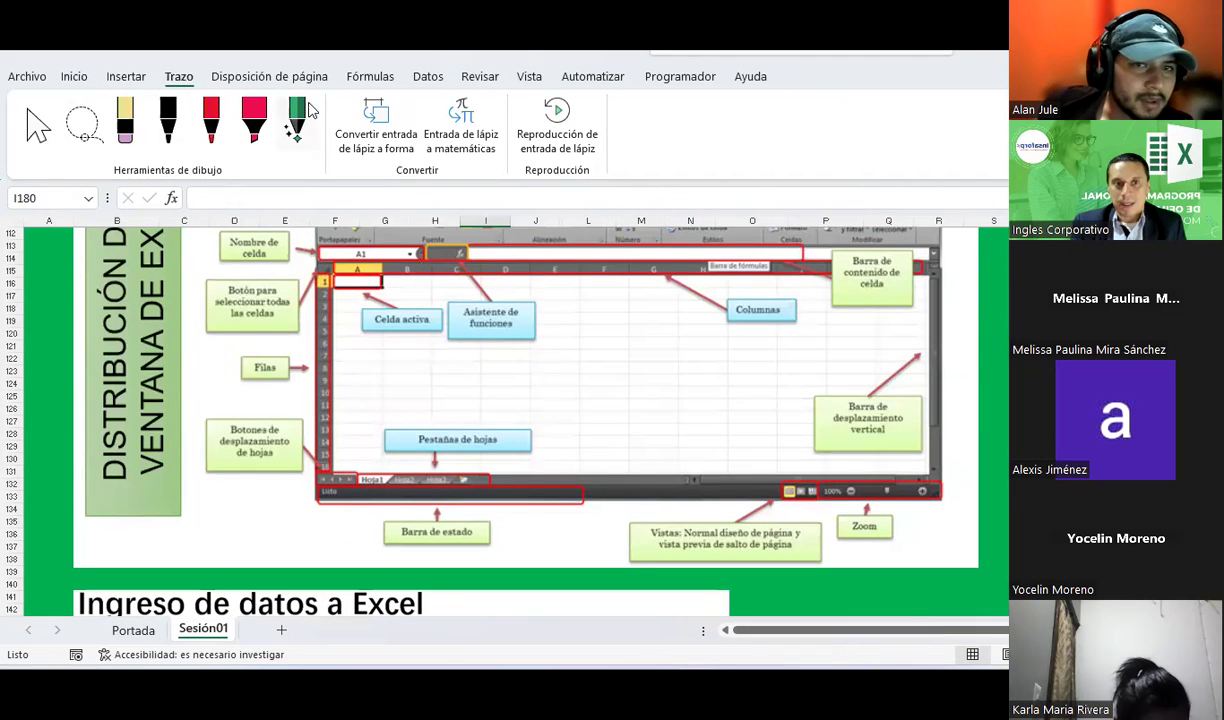
pyautogui.click(610, 80)
pyautogui.click(172, 80)
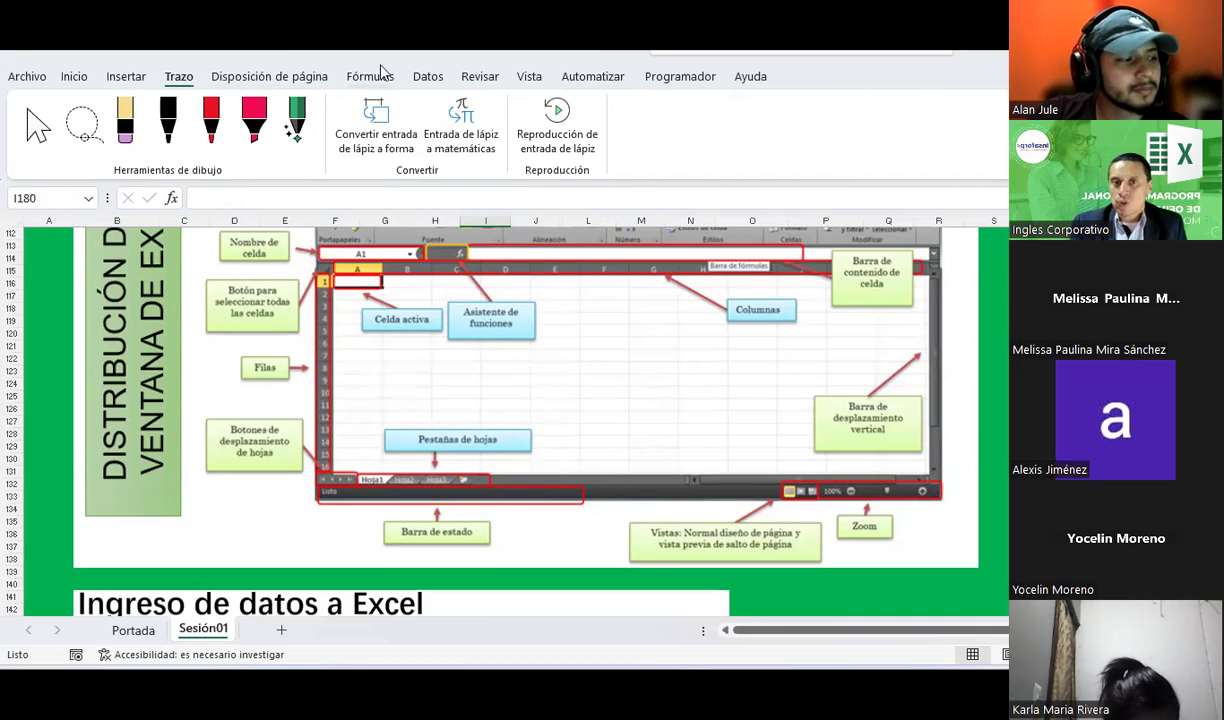
pyautogui.click(688, 80)
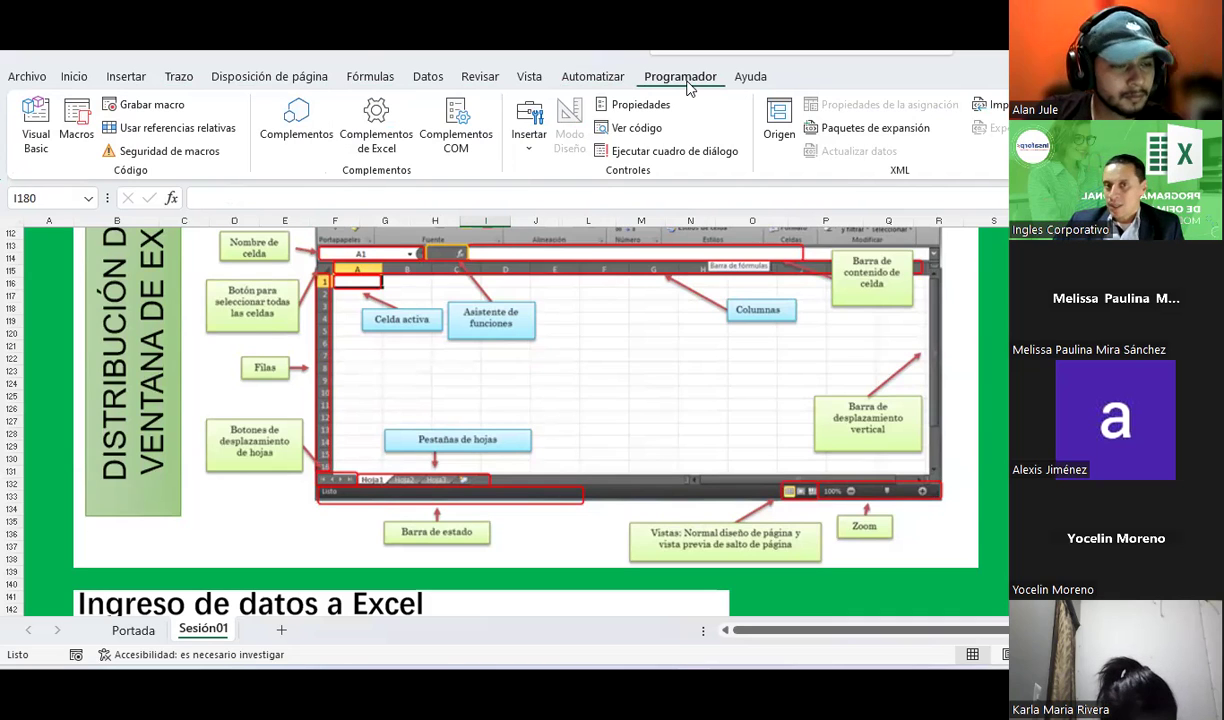
pyautogui.click(600, 77)
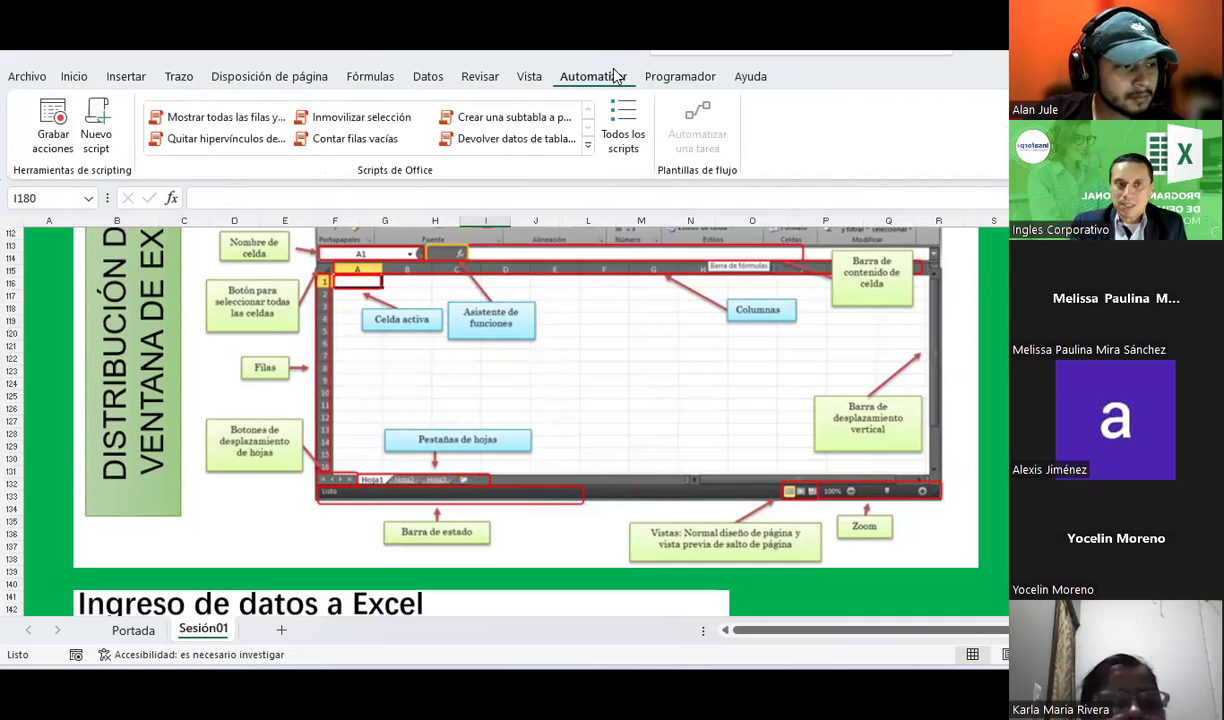
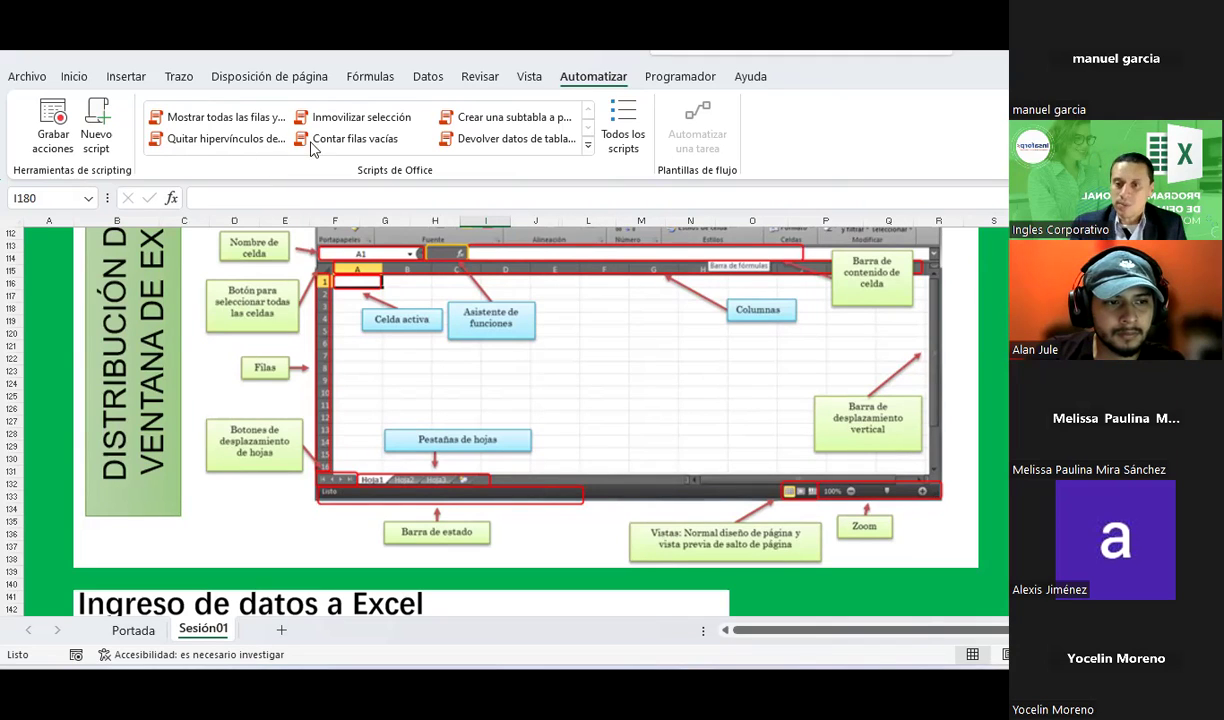
# - Browse the Developer and Automate ribbon tabs and scroll around the Sesión01 diagram
pyautogui.click(662, 79)
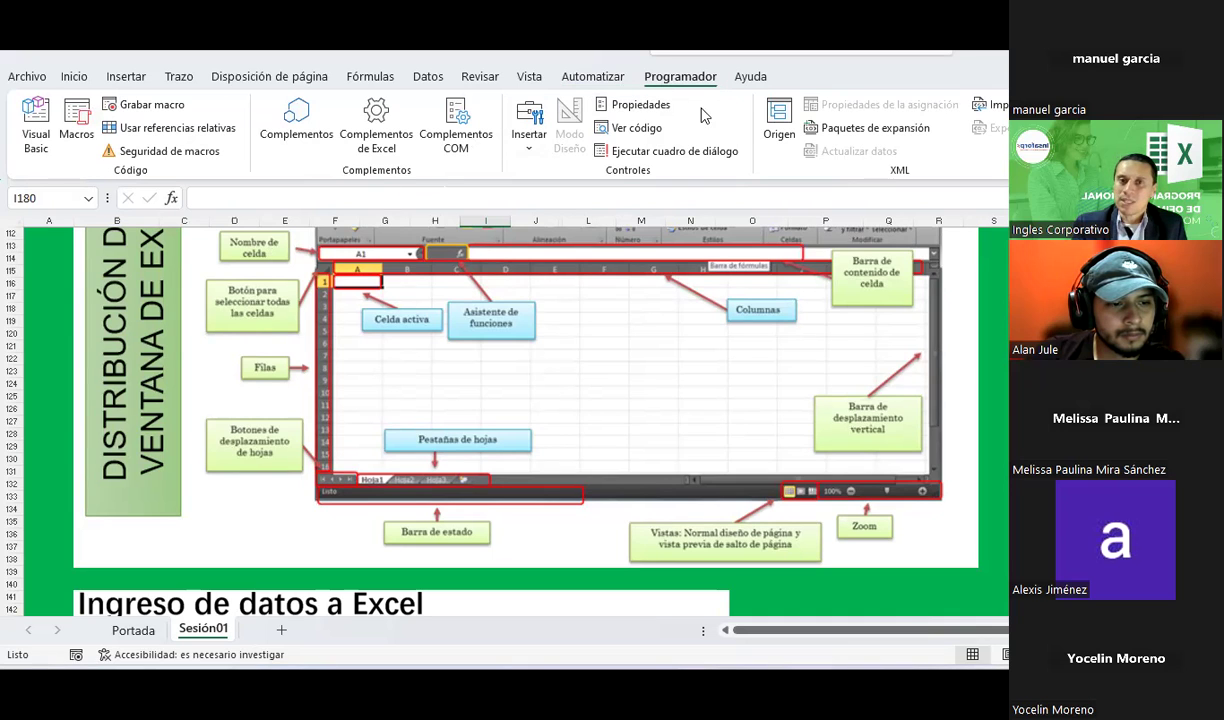
pyautogui.click(745, 77)
pyautogui.click(638, 77)
pyautogui.click(565, 77)
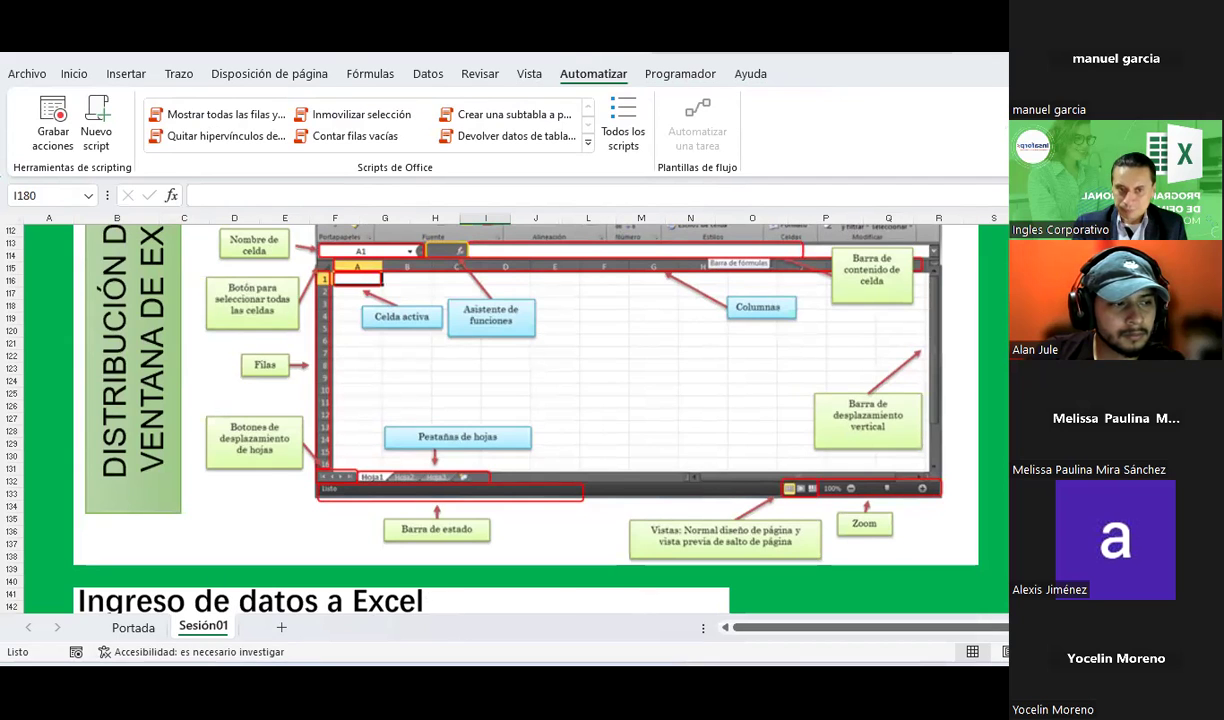
pyautogui.scroll(-2, 293, 452)
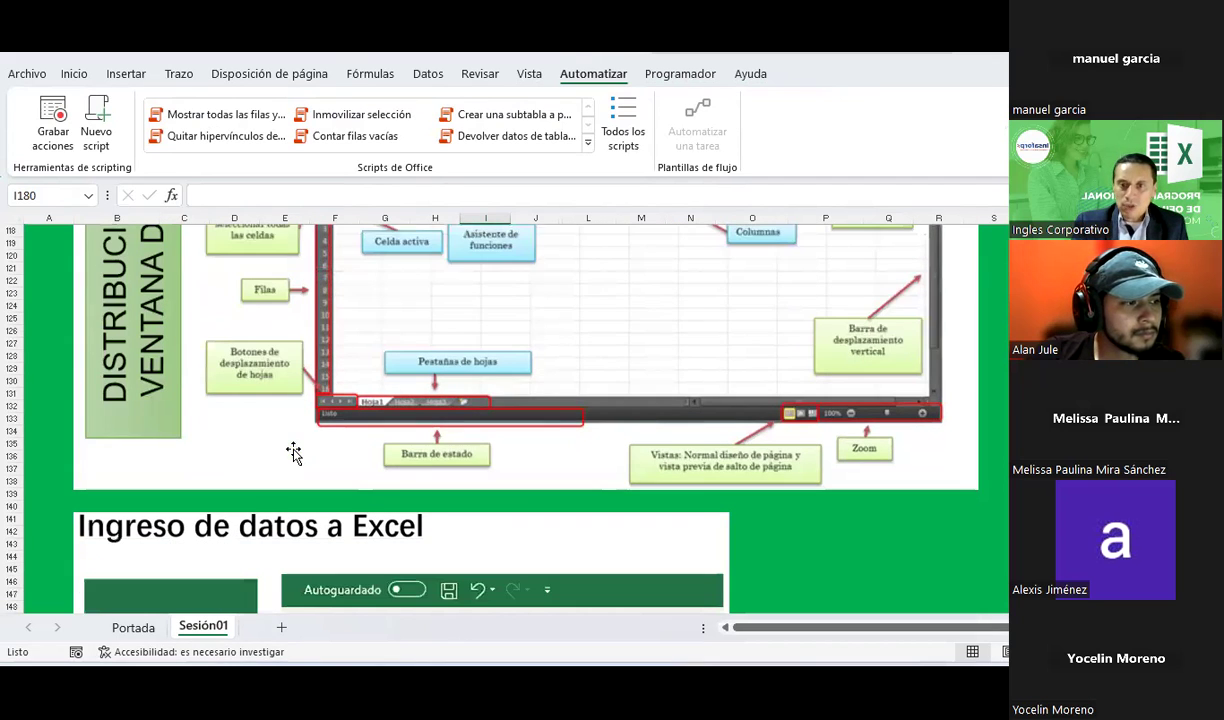
pyautogui.scroll(-1, 293, 452)
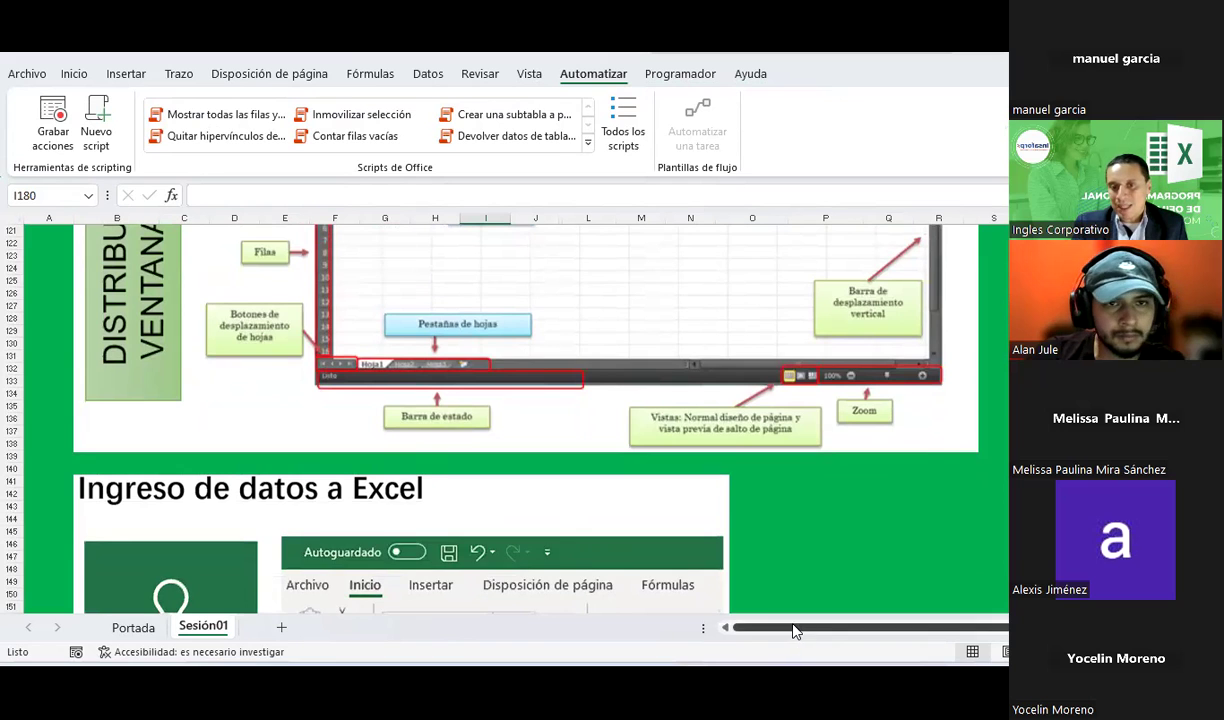
pyautogui.hscroll(1, 795, 630)
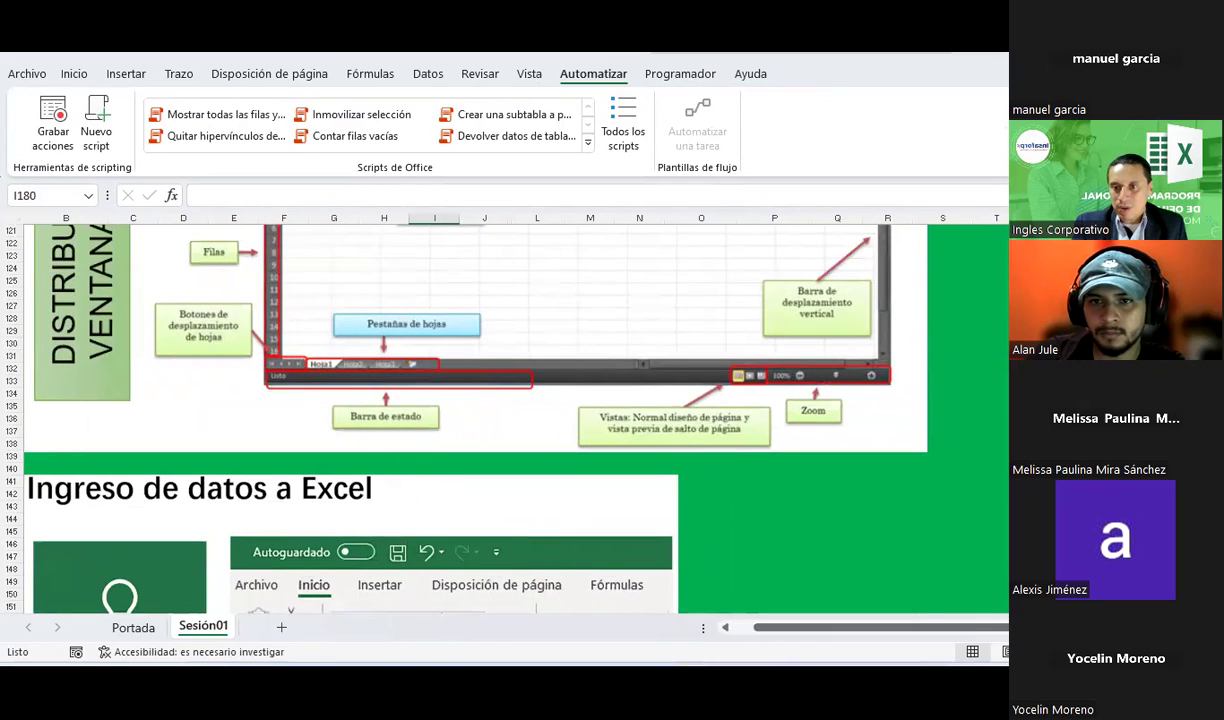
pyautogui.scroll(3, 475, 420)
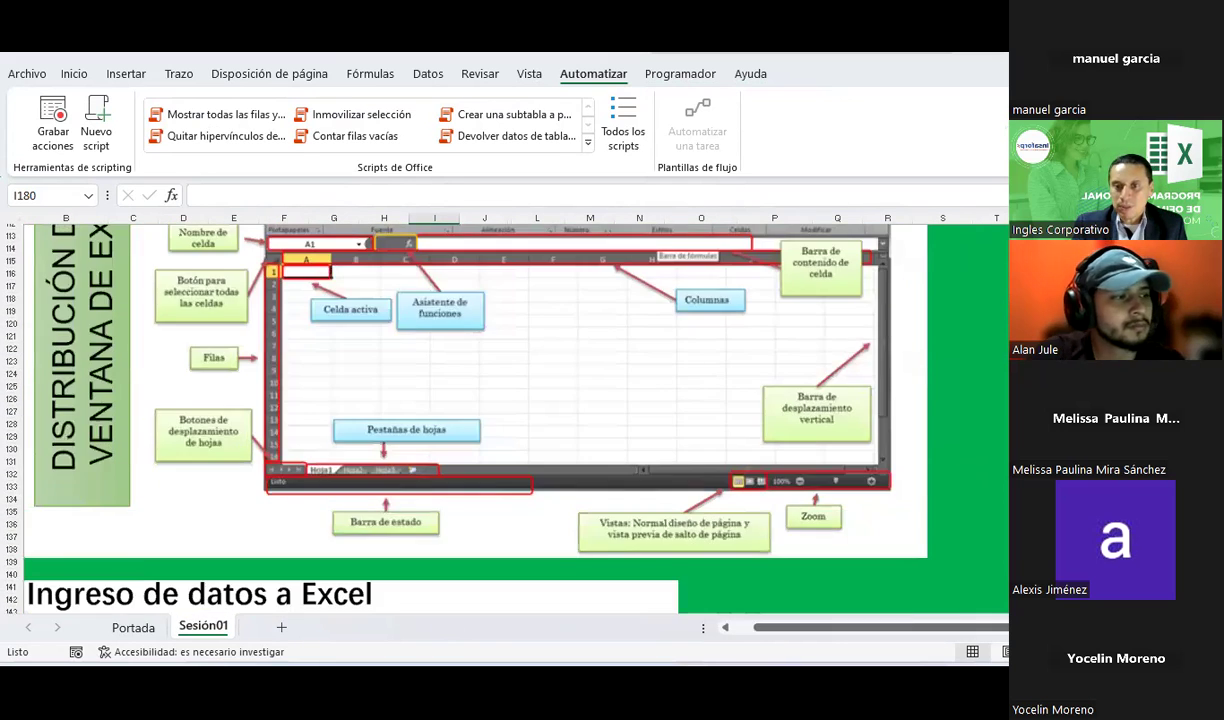
pyautogui.hscroll(-1, 866, 638)
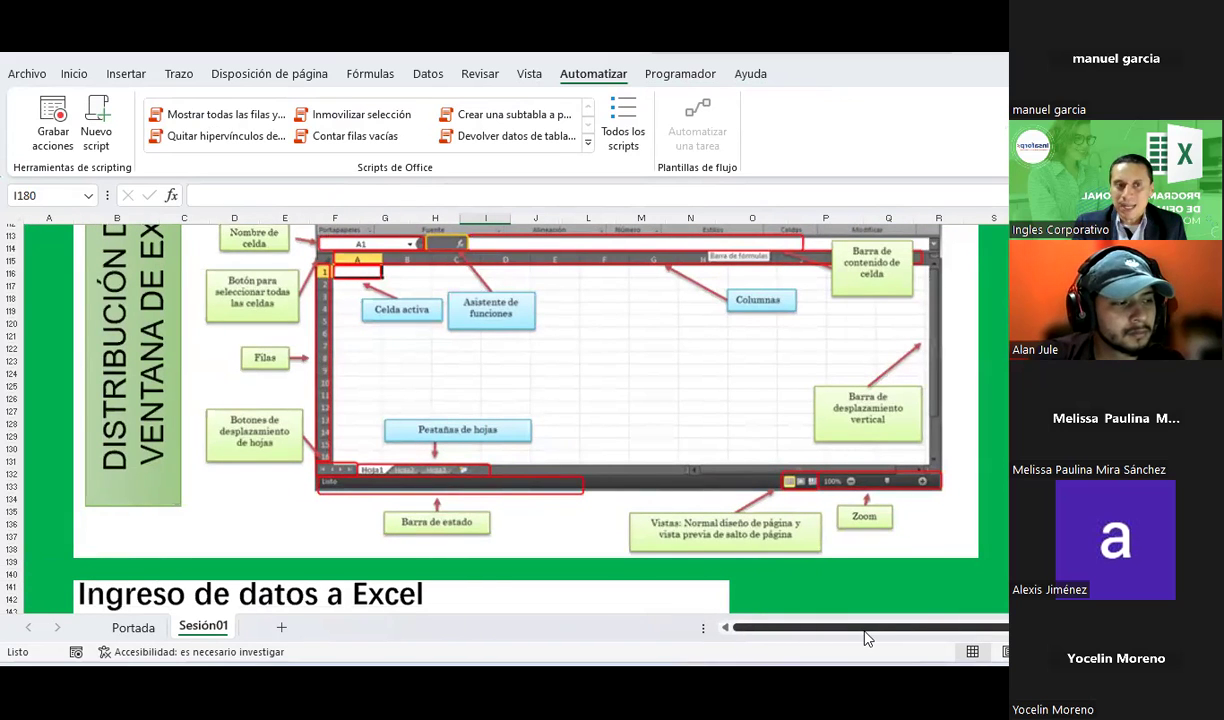
pyautogui.scroll(2, 500, 440)
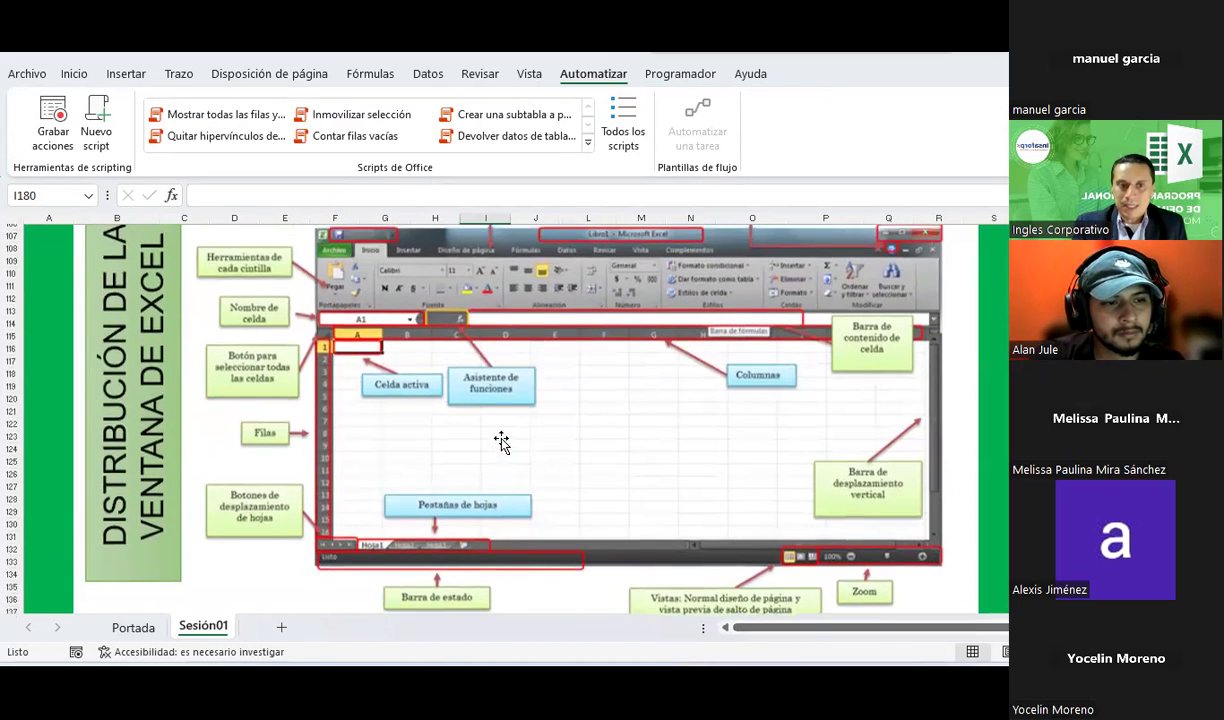
pyautogui.scroll(1, 481, 445)
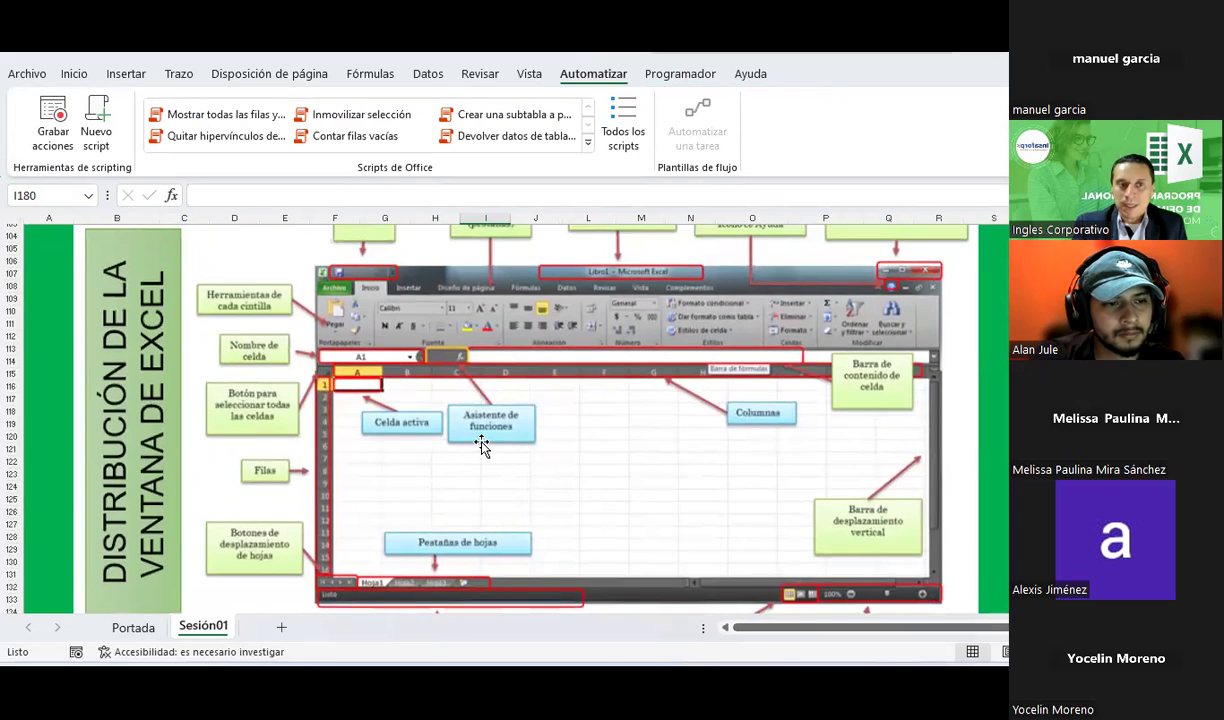
pyautogui.scroll(1, 481, 445)
# - Look over the Home, Insert and Page Layout tabs, then switch to the 07-Sesión02.operacionesbásicasEXCEL workbook
pyautogui.click(73, 74)
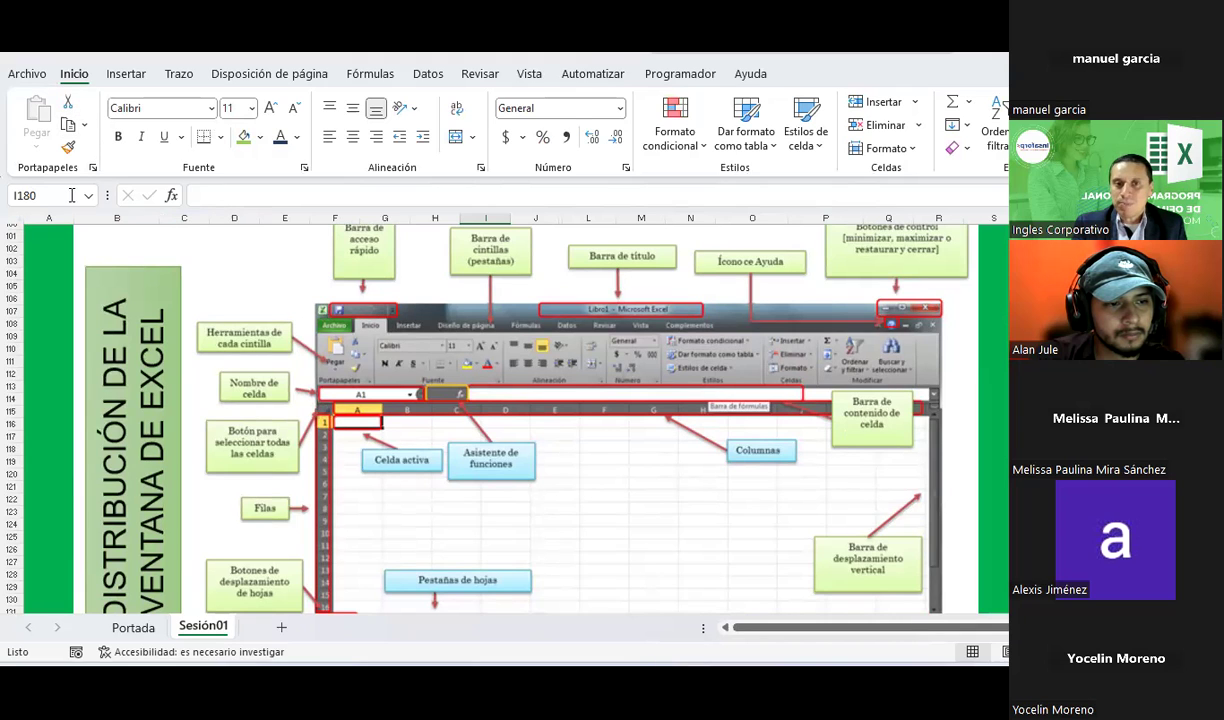
pyautogui.click(126, 74)
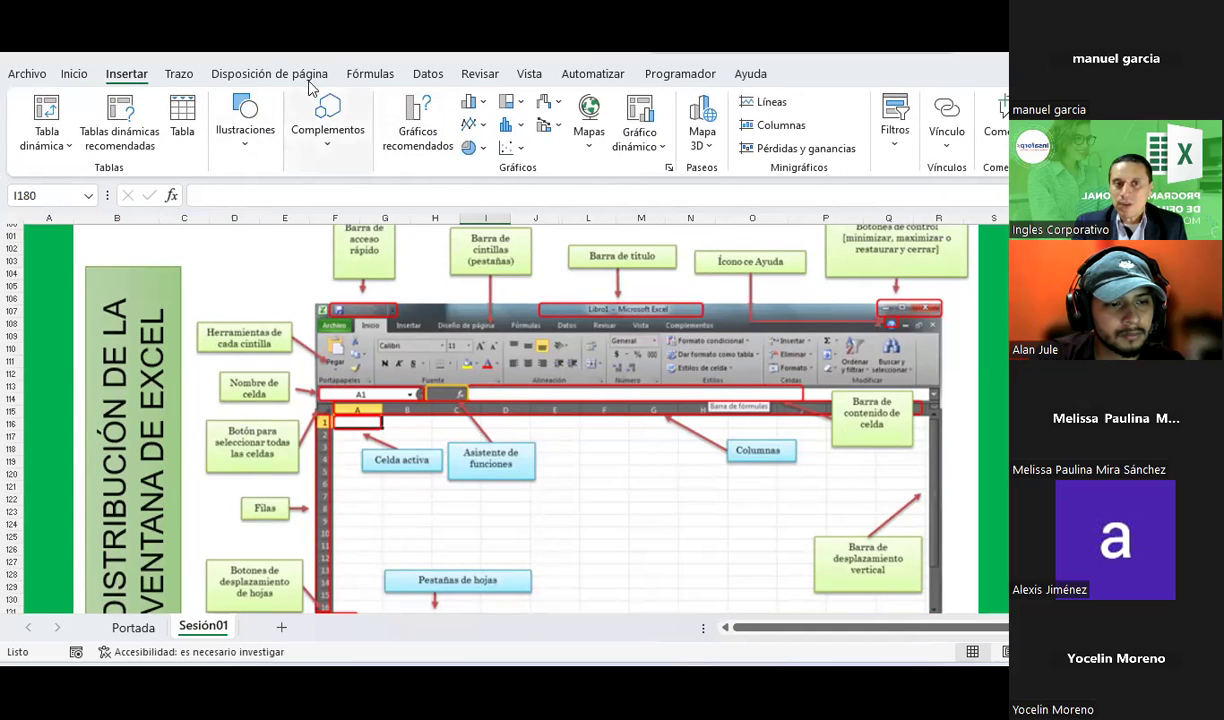
pyautogui.click(265, 74)
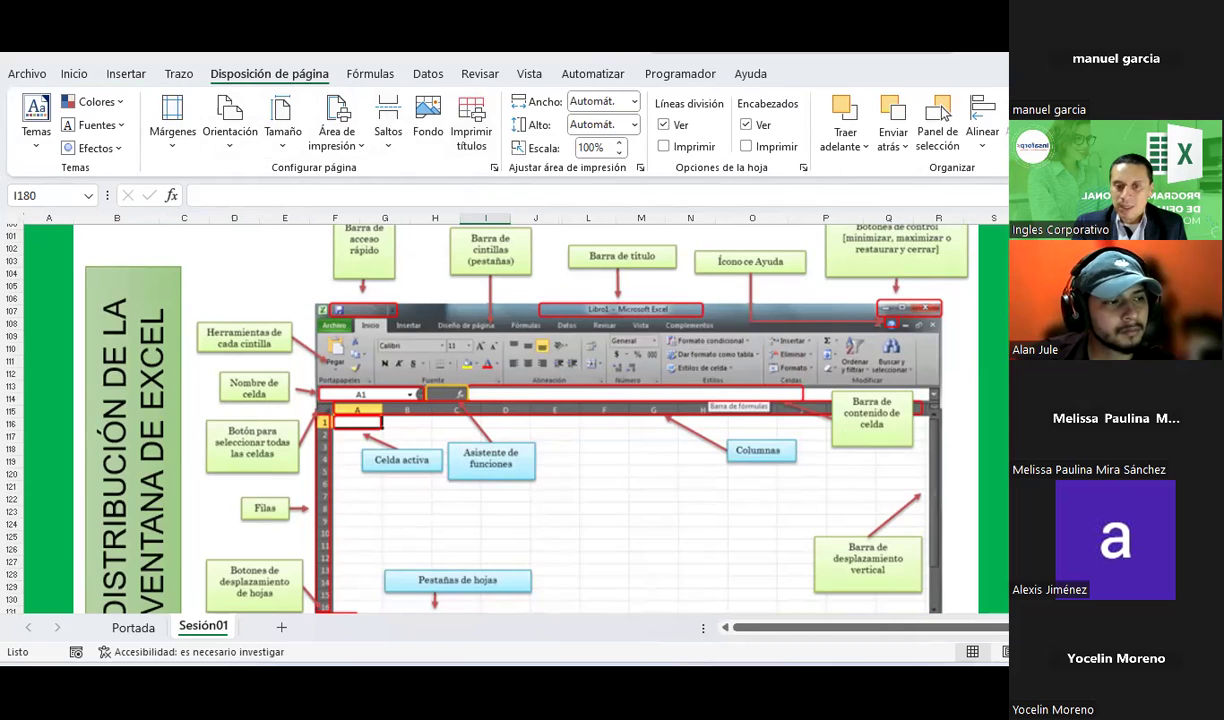
pyautogui.click(486, 566)
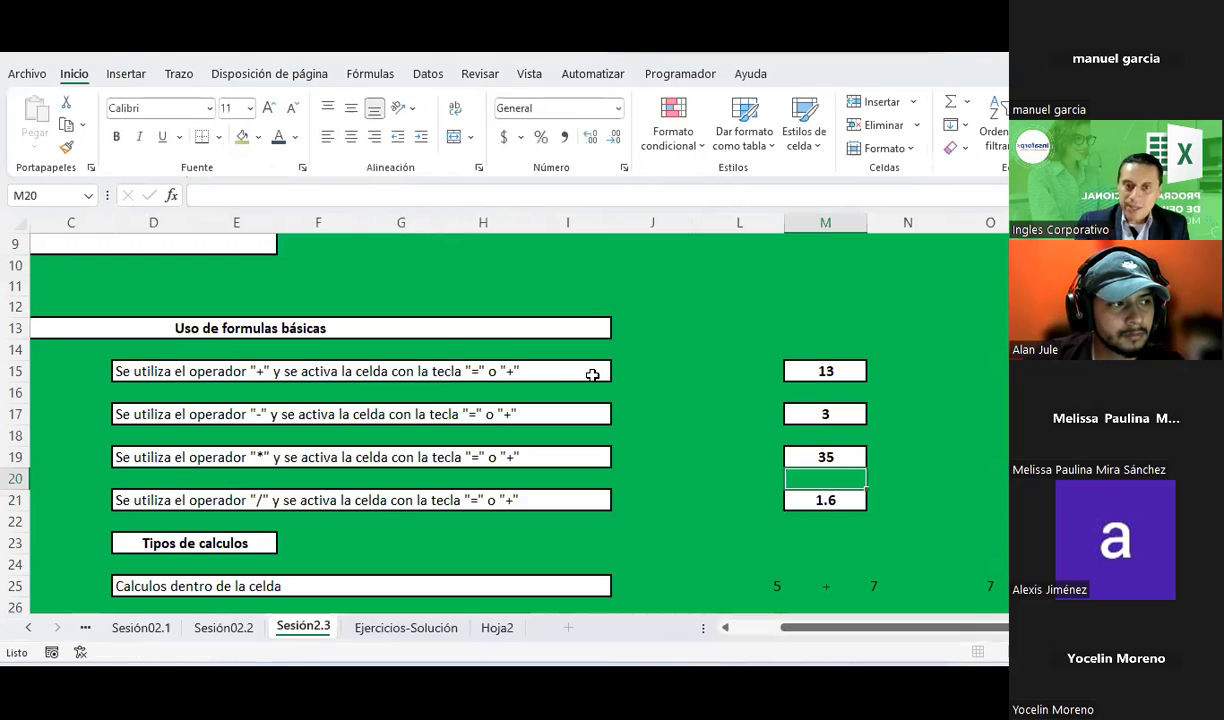
# - Enter +, - and * in J15, J17 and J19 beside Suma, Resta and Multiplicación
pyautogui.moveTo(784, 627); pyautogui.dragTo(738, 627)
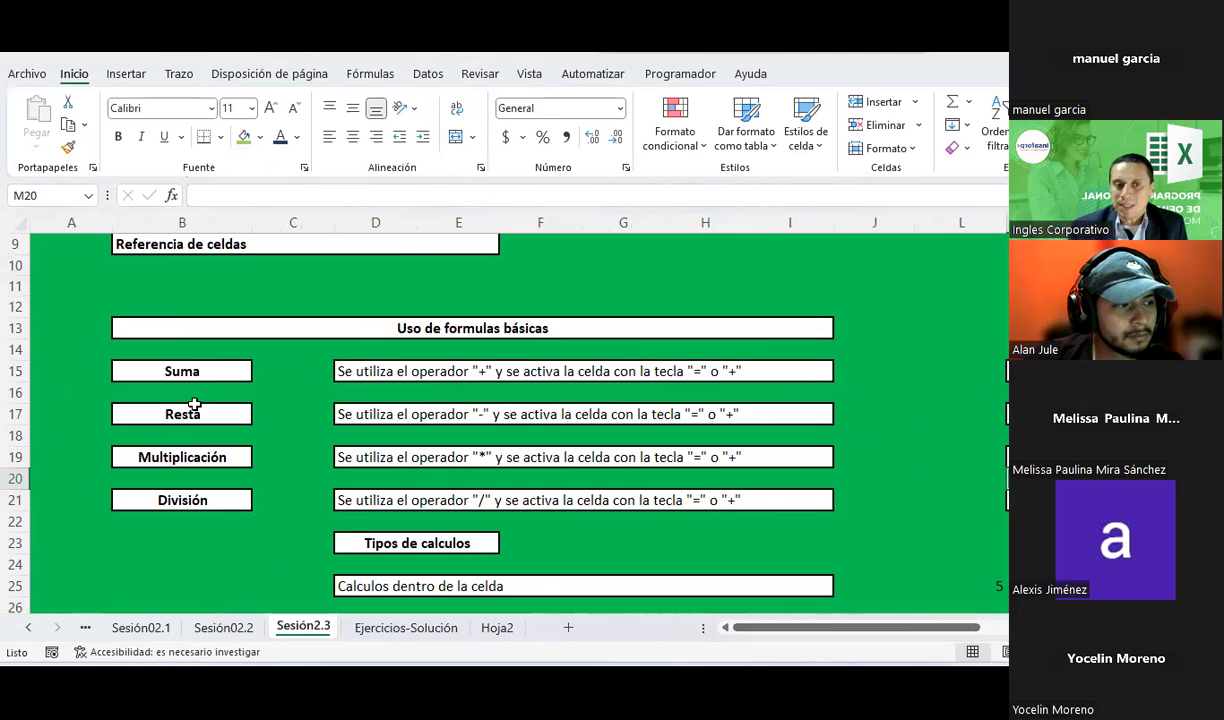
pyautogui.click(181, 503)
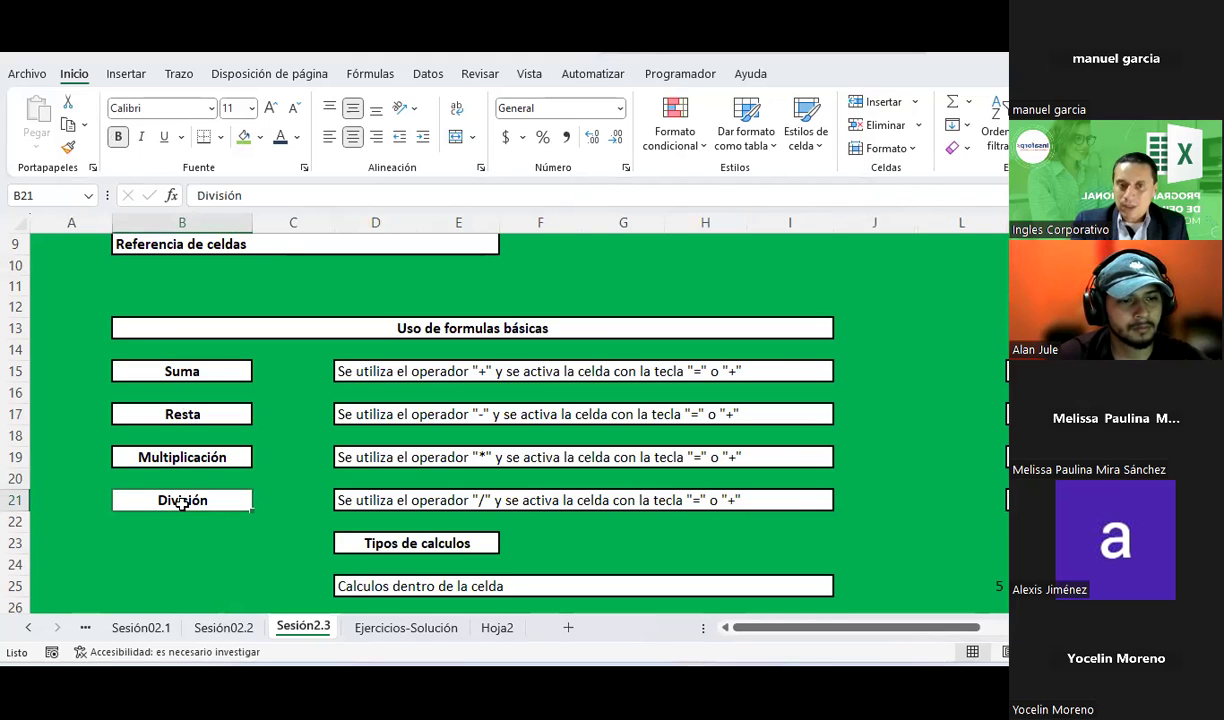
pyautogui.click(893, 373)
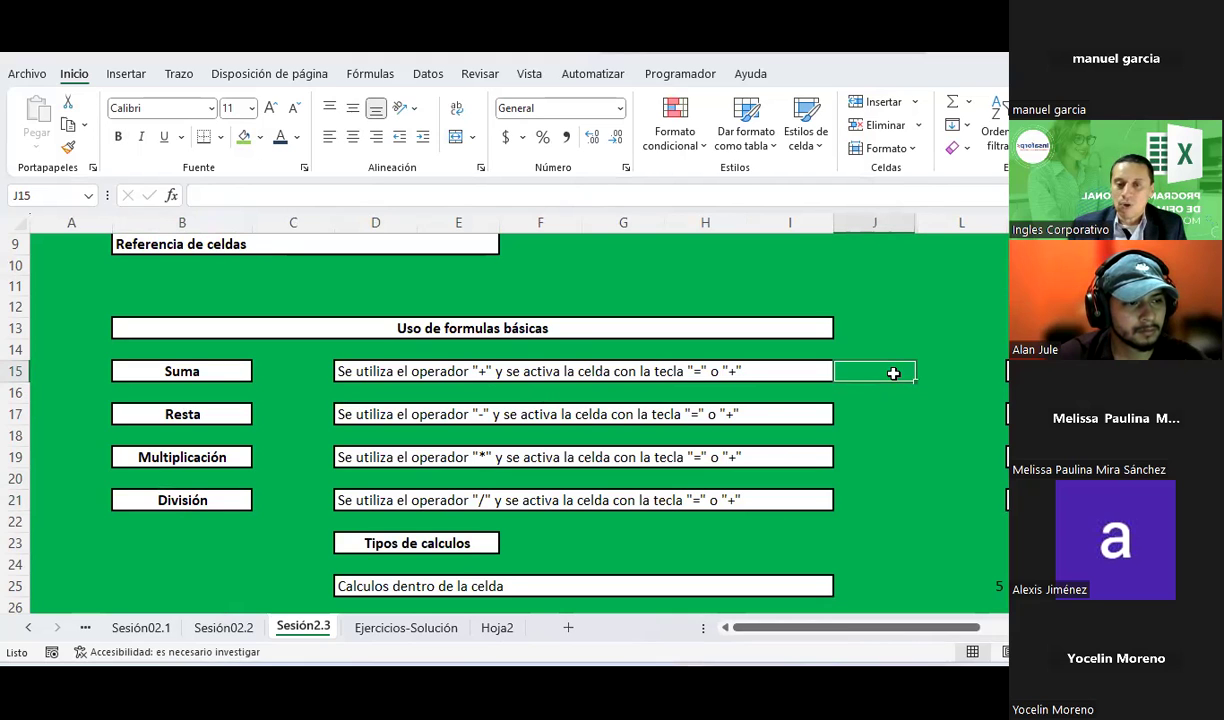
pyautogui.write('+')
pyautogui.press('Return')
pyautogui.press('Return')
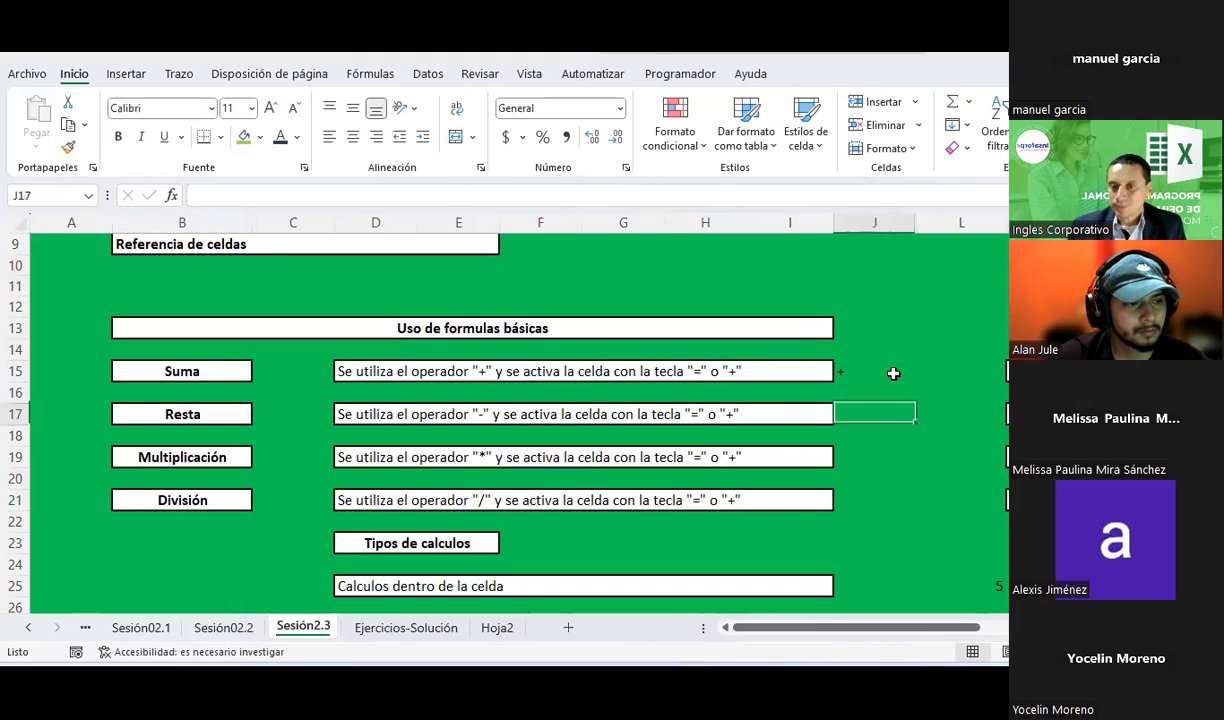
pyautogui.write('-')
pyautogui.press('Return')
pyautogui.press('Return')
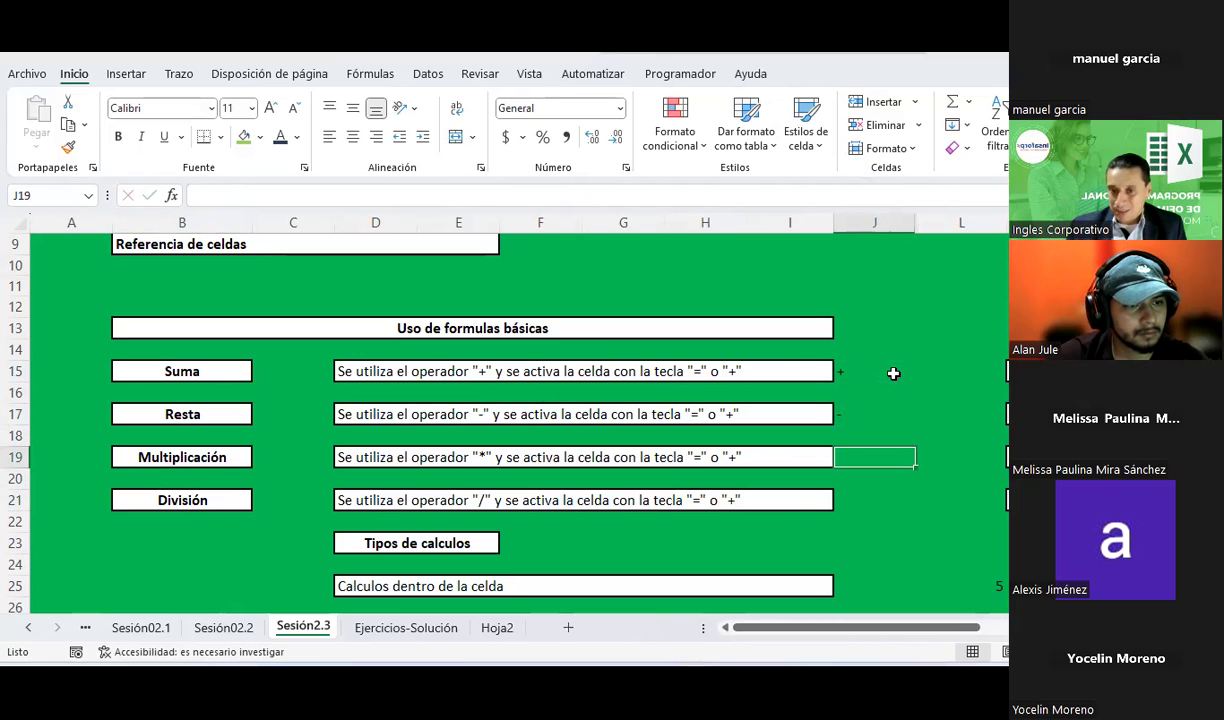
pyautogui.write('*')
pyautogui.press('Return')
pyautogui.press('Return')
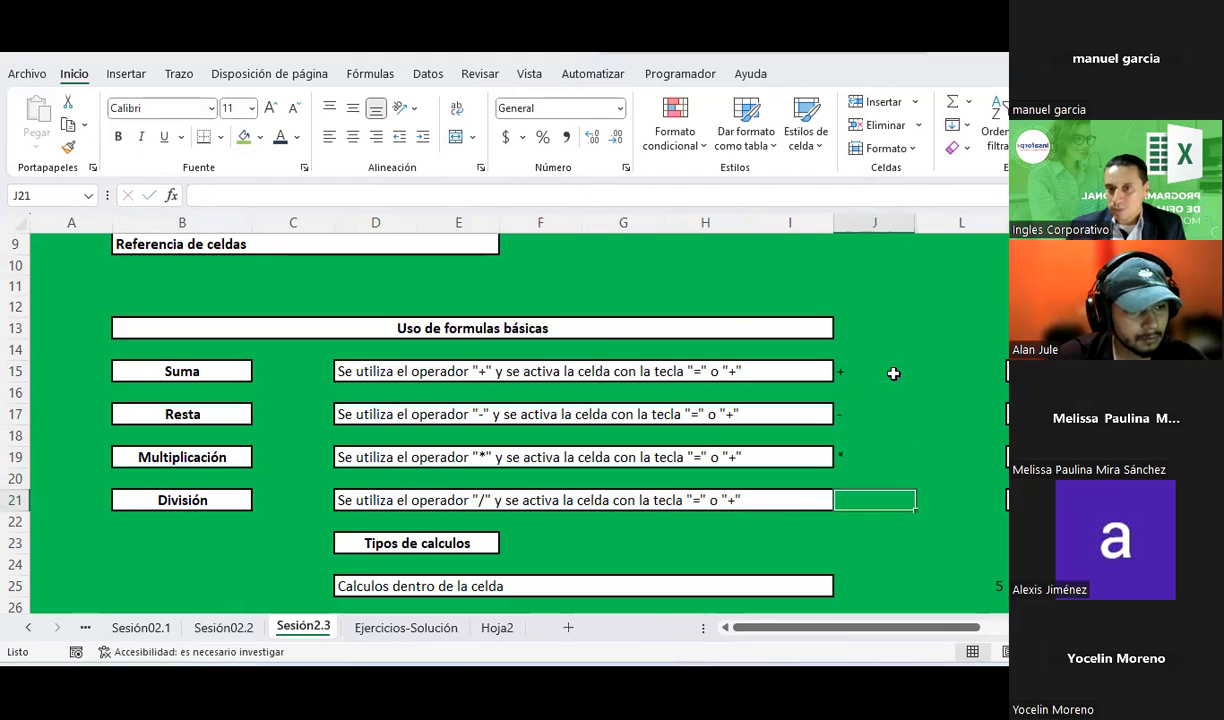
# - Move back up column J to the cell beside División
pyautogui.press('Up')
pyautogui.press('Up')
pyautogui.press('Down')
pyautogui.press('Down')
pyautogui.press('Down')
pyautogui.press('Up')
pyautogui.press('alt')
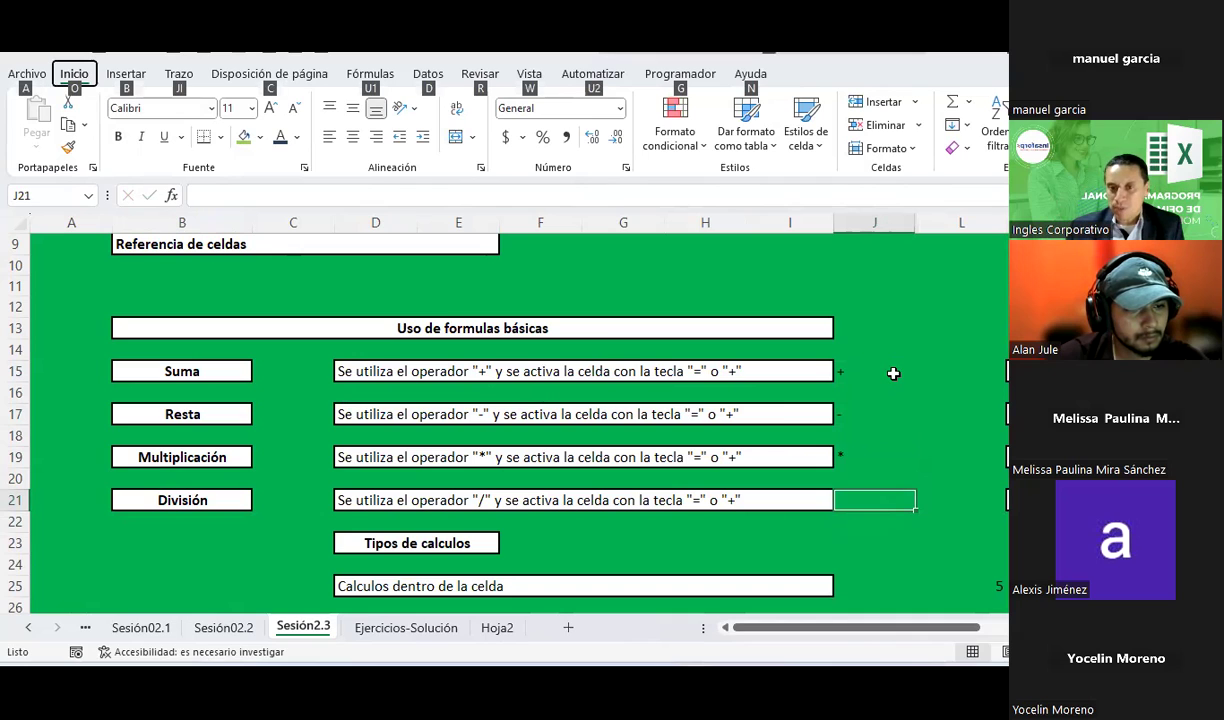
# - Enter the division symbol in J21 beside División
pyautogui.click(846, 505)
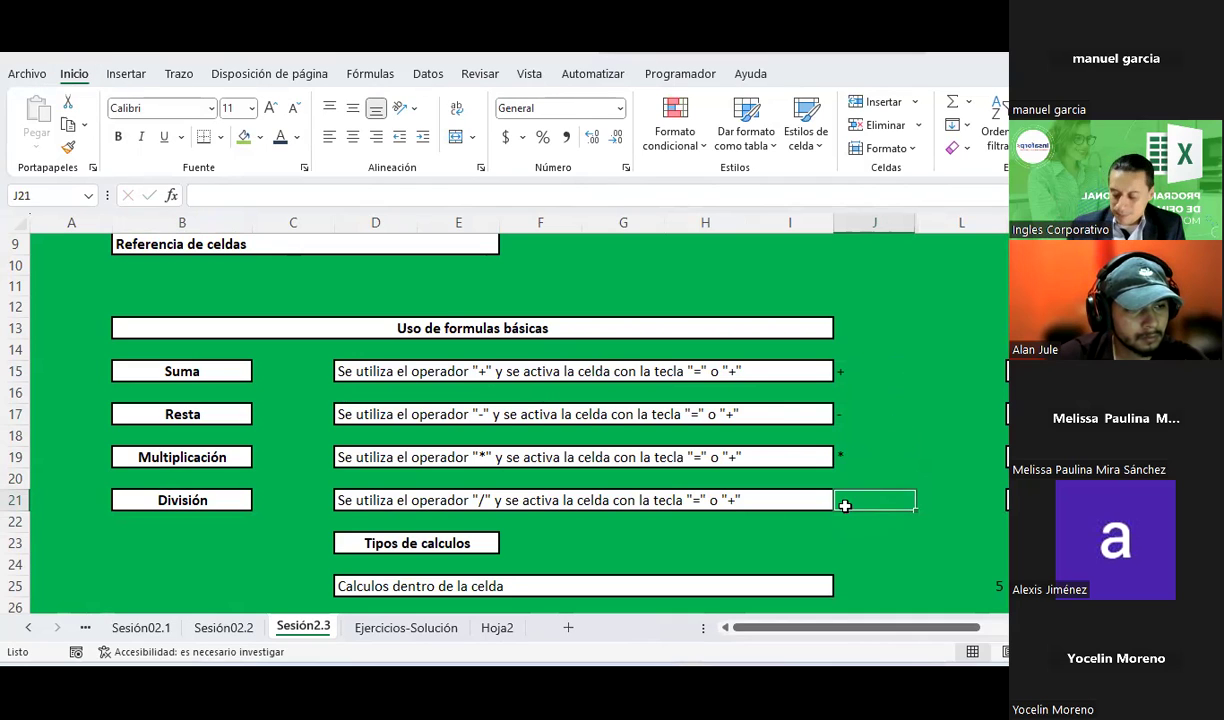
pyautogui.write('./')
pyautogui.press('Return')
pyautogui.click(845, 506)
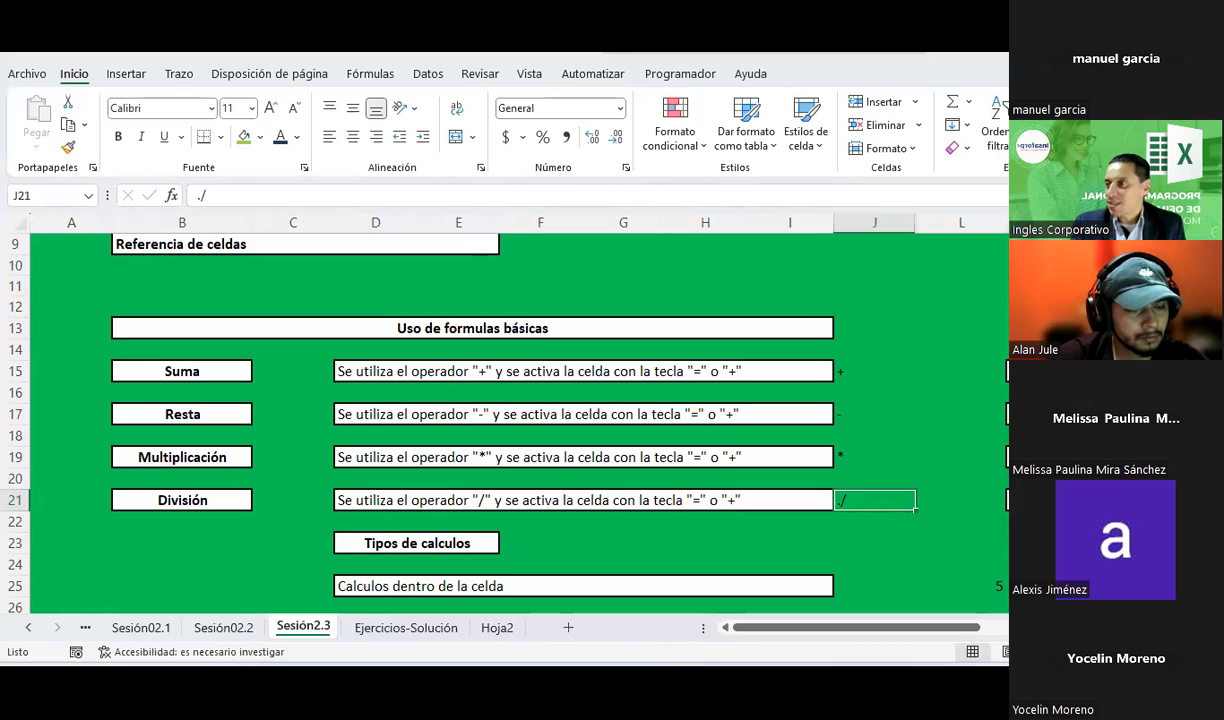
# - Centre the operator symbols in J15:J21 horizontally and vertically, then scroll down to Tipos de calculos
pyautogui.moveTo(855, 370); pyautogui.dragTo(866, 502)
pyautogui.click(352, 136)
pyautogui.click(353, 108)
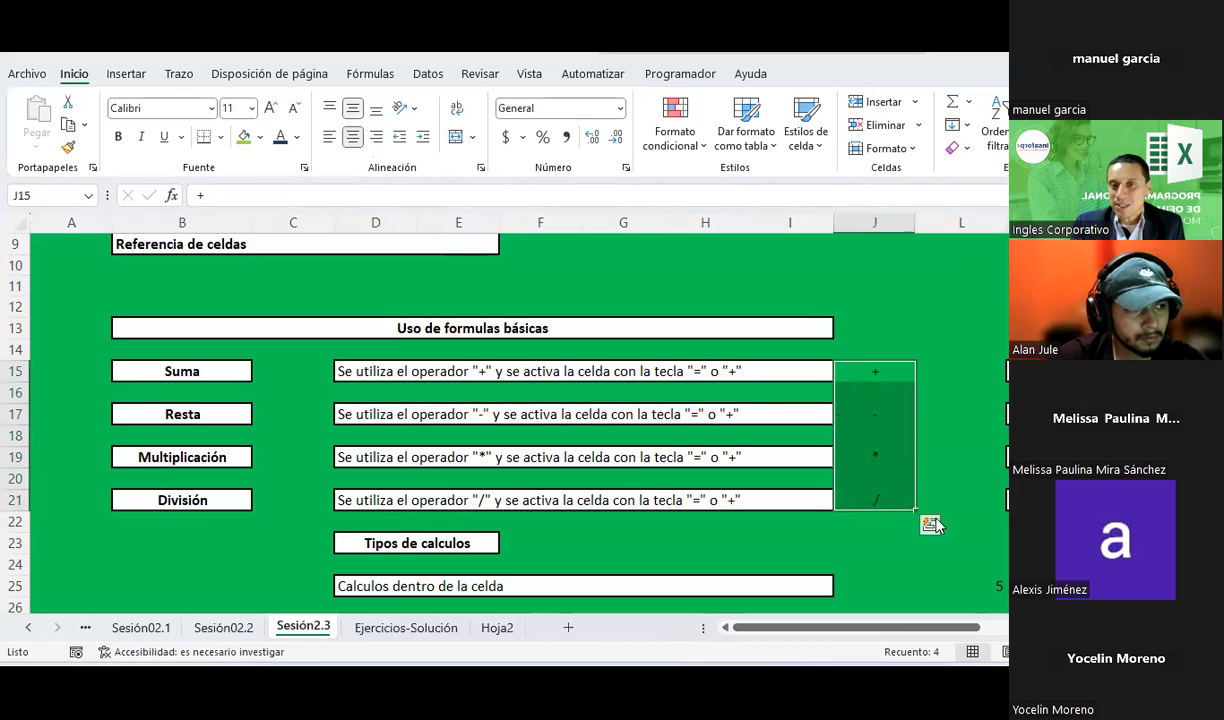
pyautogui.click(936, 414)
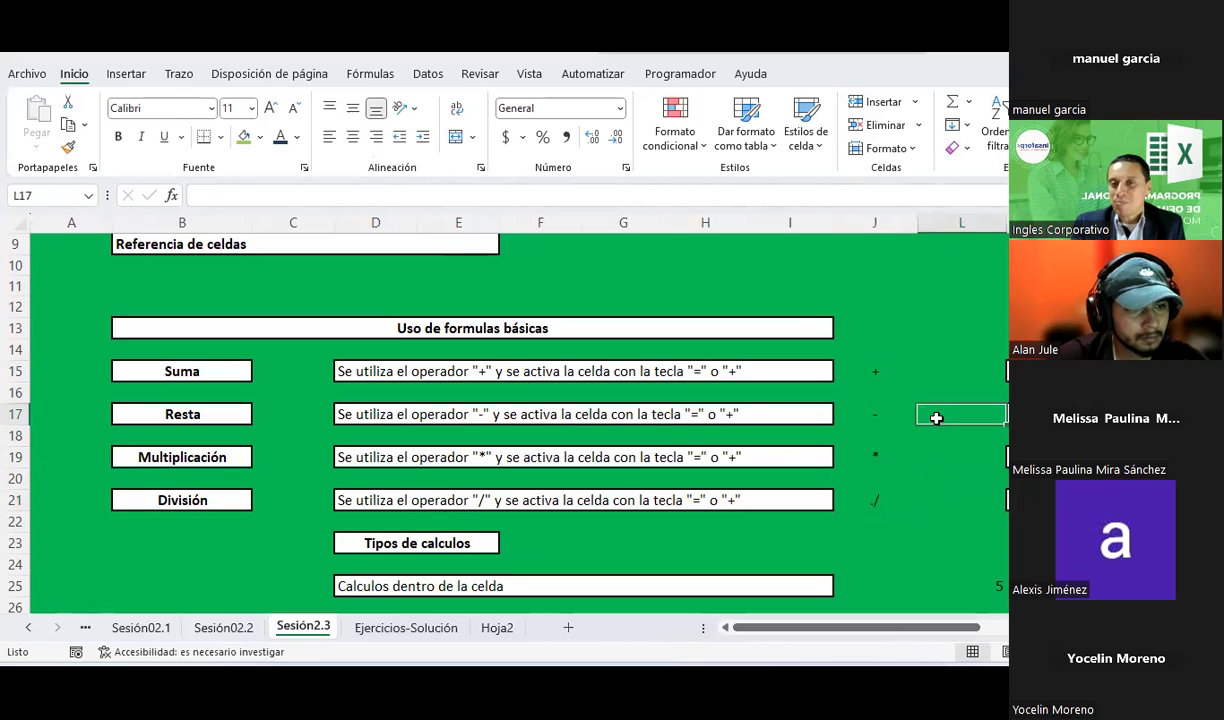
pyautogui.click(893, 504)
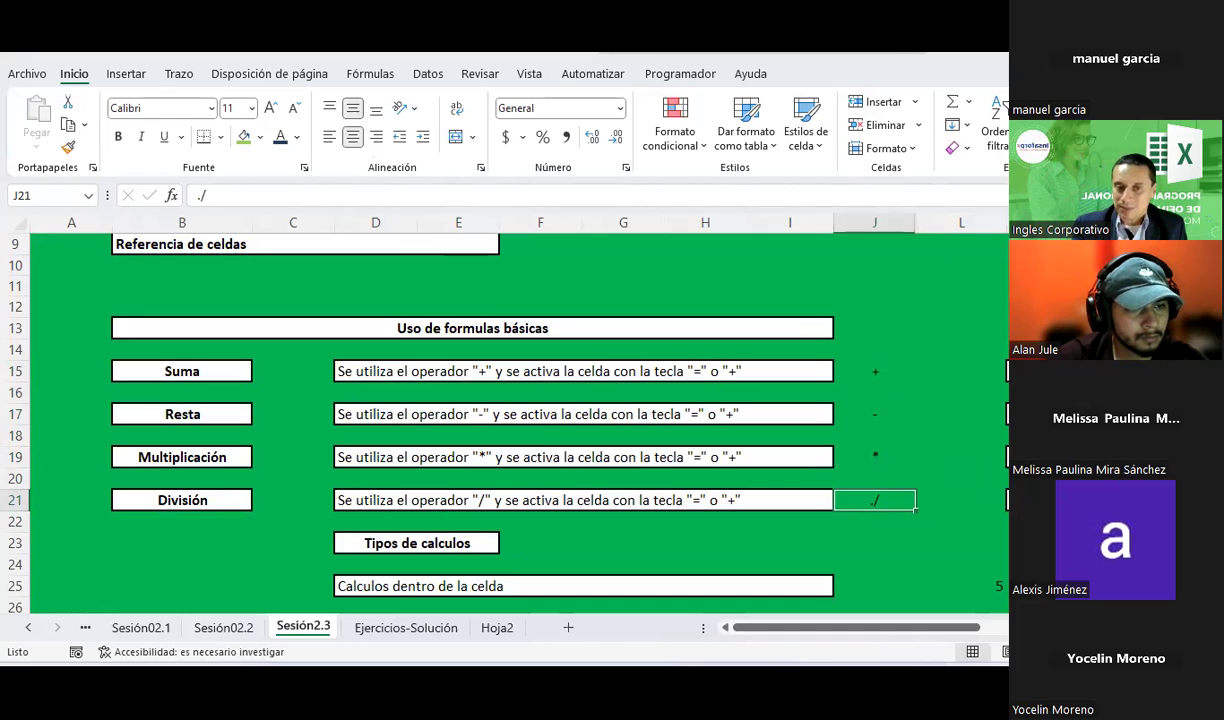
pyautogui.scroll(-1, 818, 362)
pyautogui.scroll(-3, 819, 361)
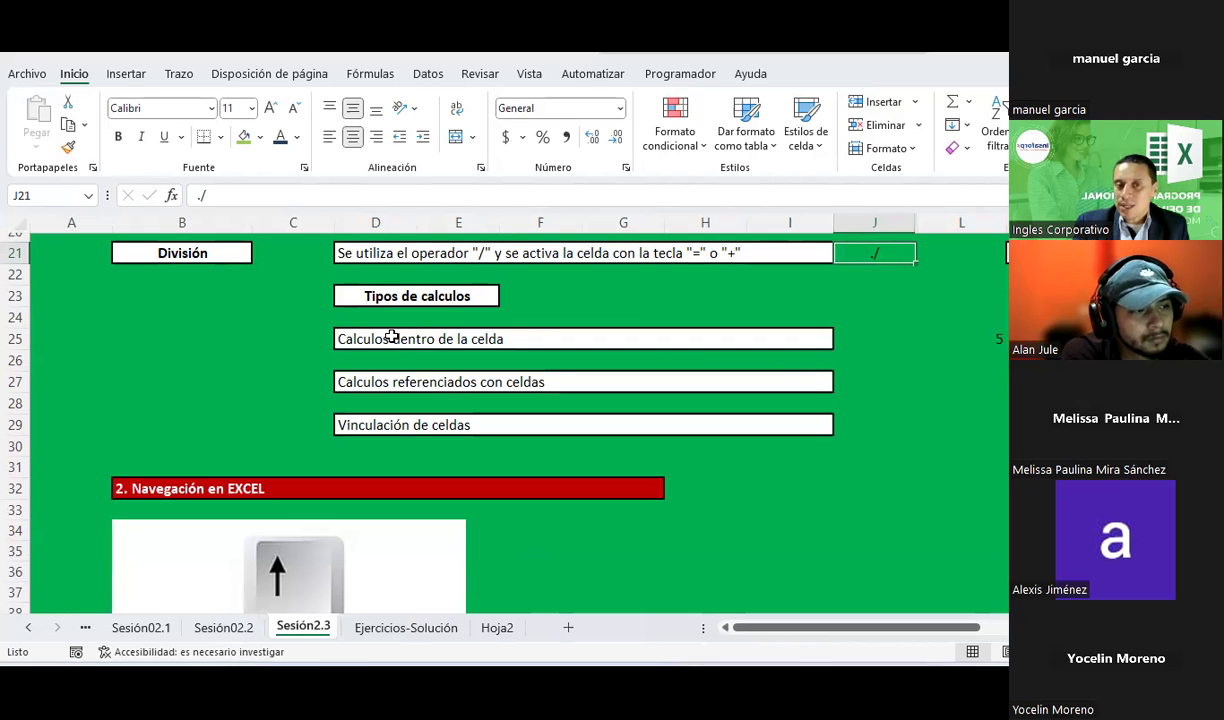
# - Review the Calculos dentro de la celda and Calculos referenciados con celdas headings and row 25 numbers
pyautogui.click(392, 337)
pyautogui.click(438, 380)
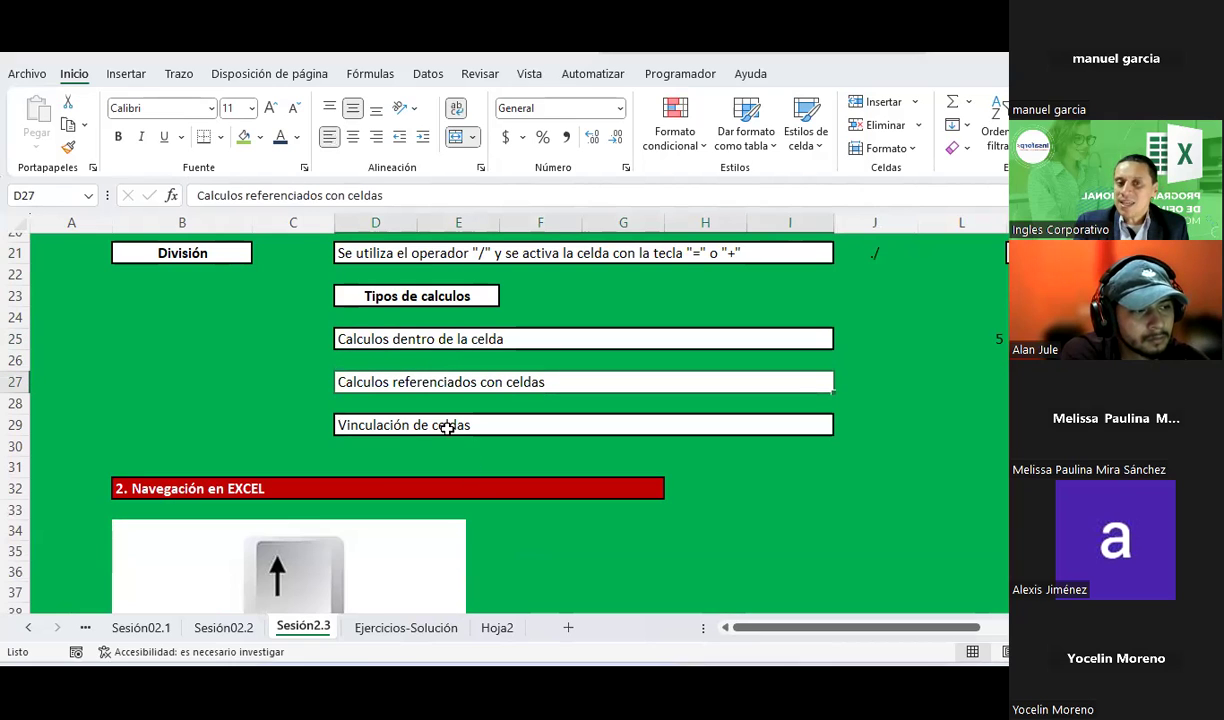
pyautogui.click(447, 427)
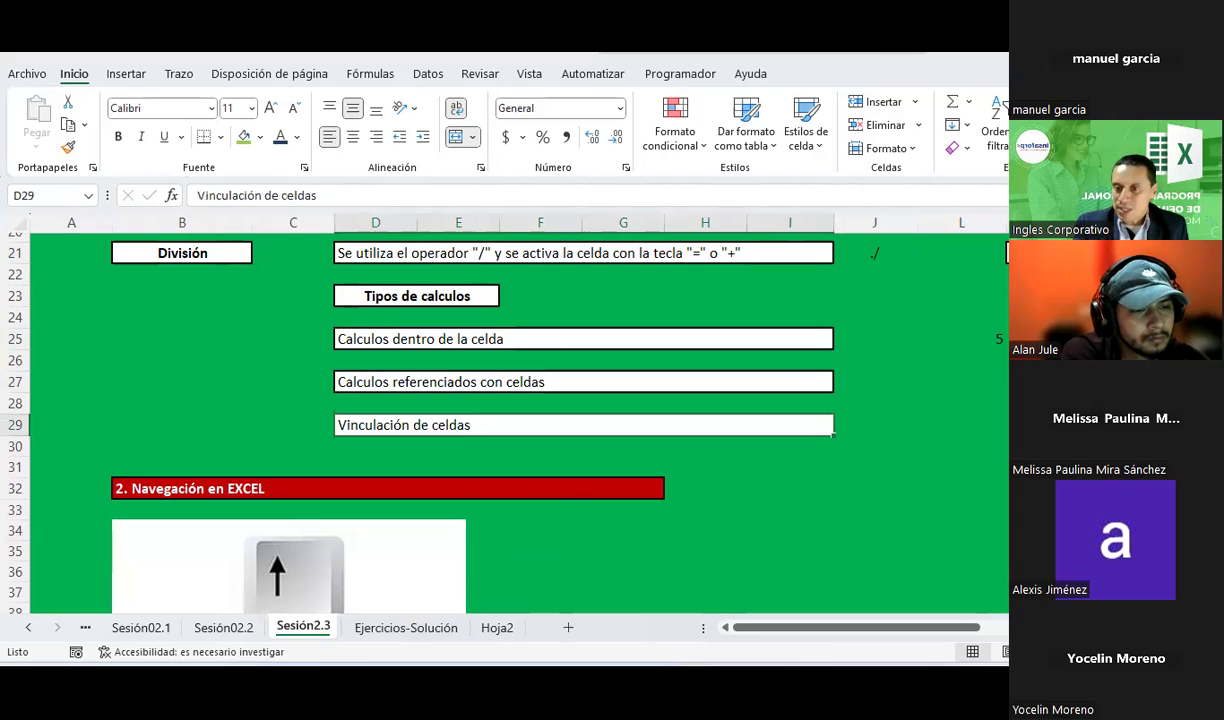
pyautogui.moveTo(935, 627); pyautogui.dragTo(990, 627)
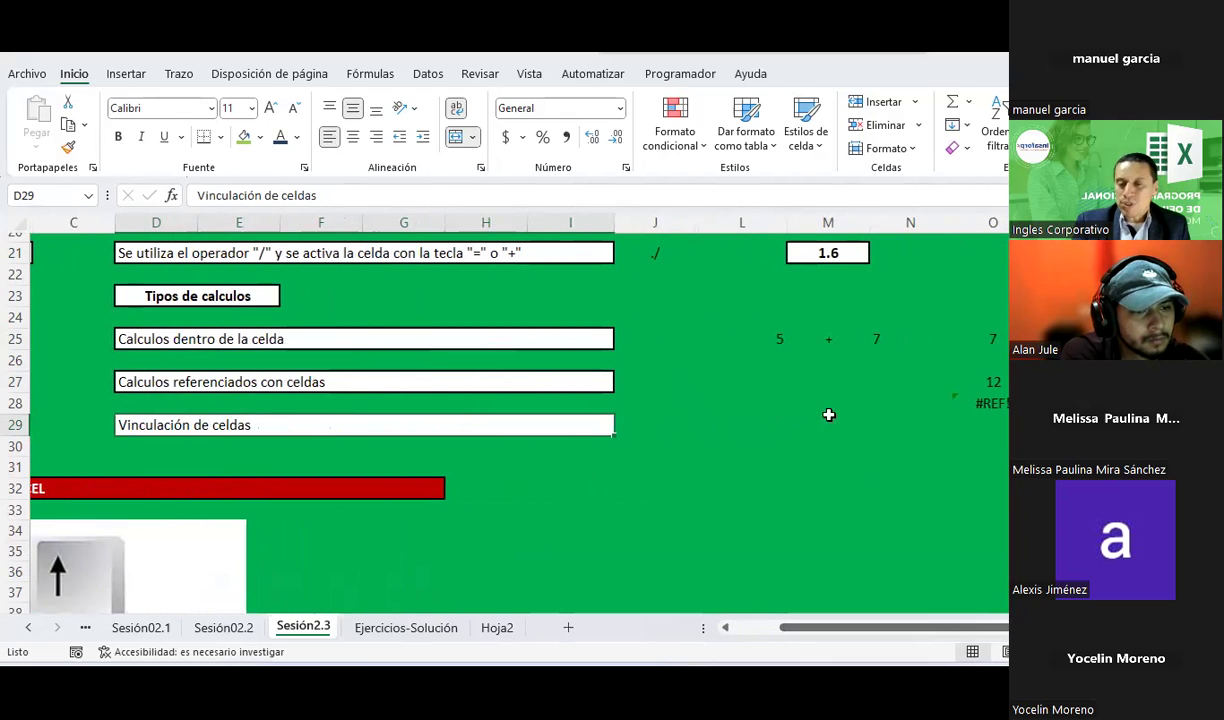
pyautogui.click(778, 335)
pyautogui.click(874, 339)
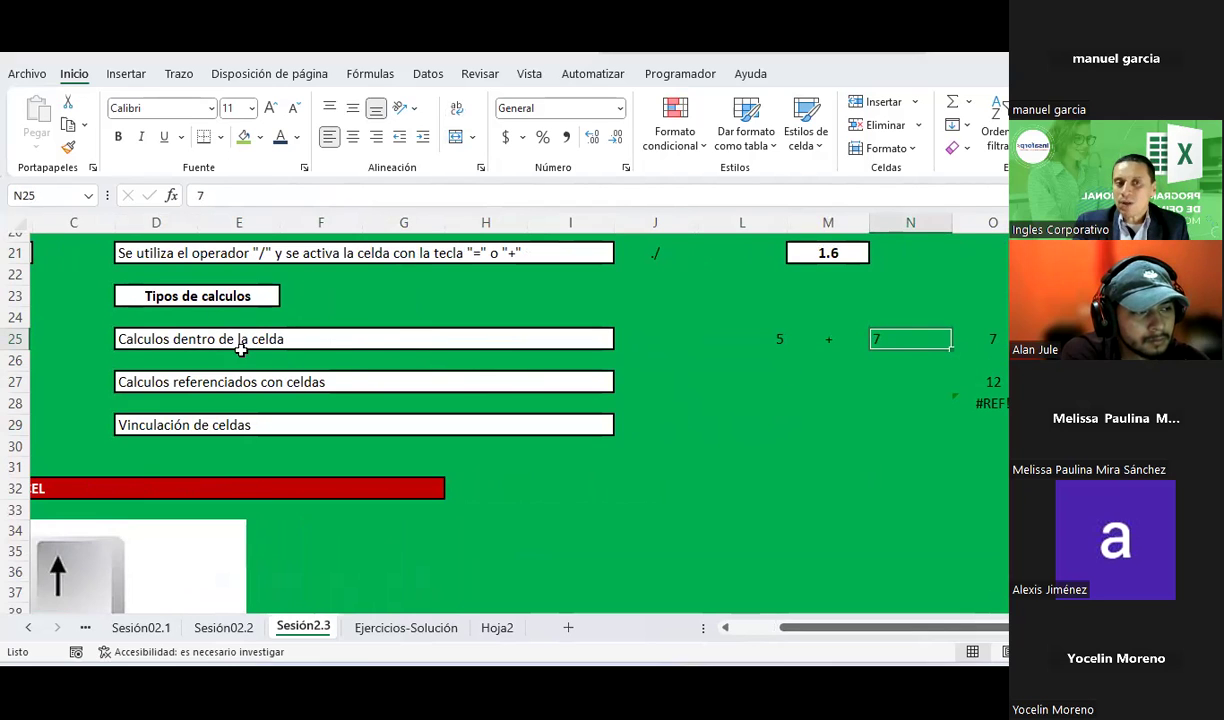
pyautogui.moveTo(961, 627); pyautogui.dragTo(1018, 627)
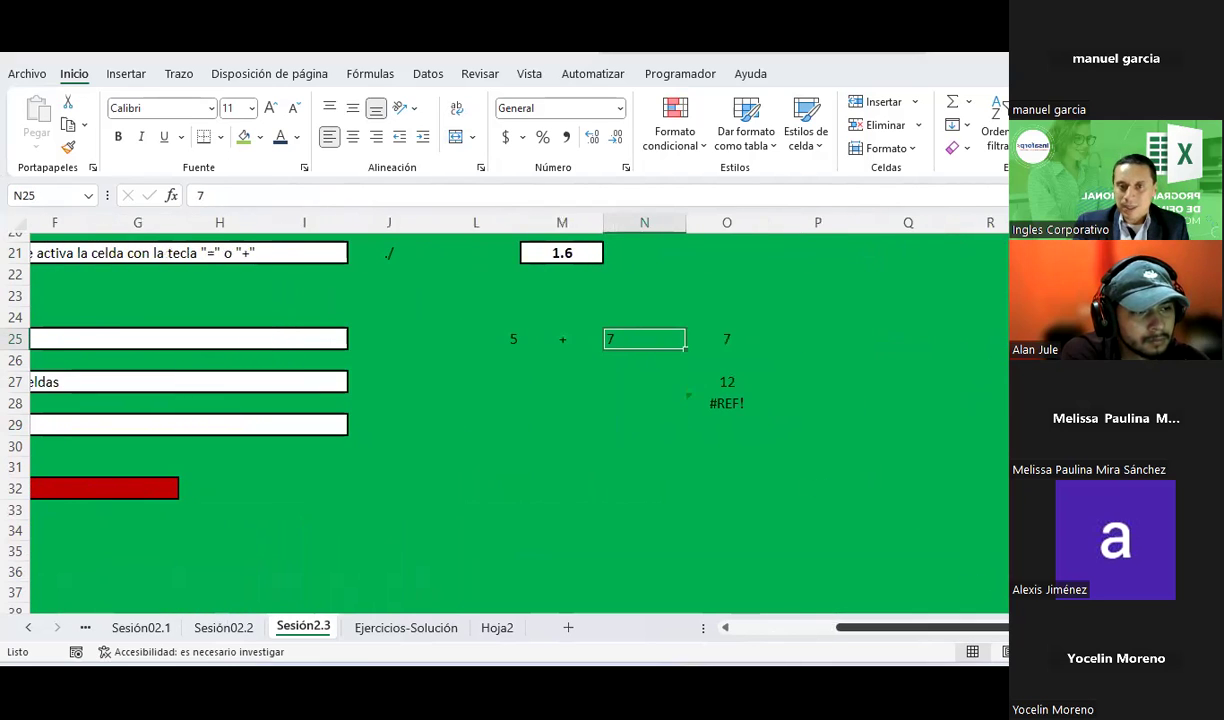
# - Try out entries in O25, leaving a sample word there as placeholder text
pyautogui.click(724, 338)
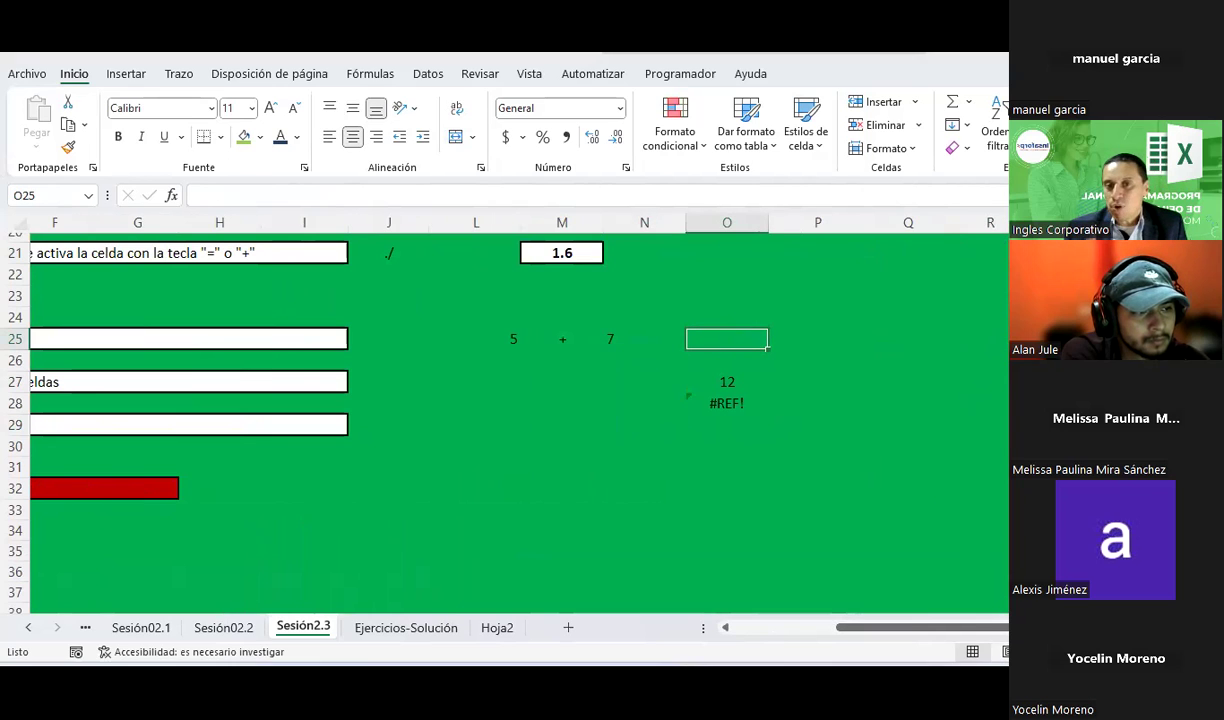
pyautogui.write('=')
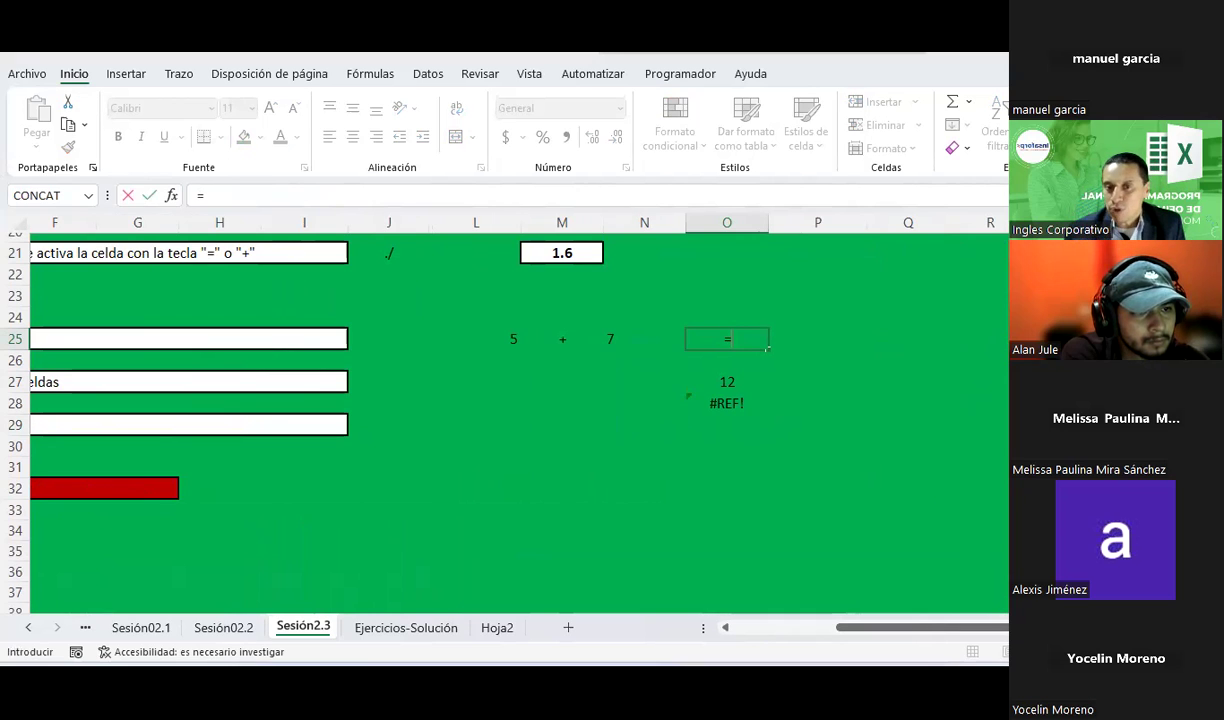
pyautogui.press('Escape')
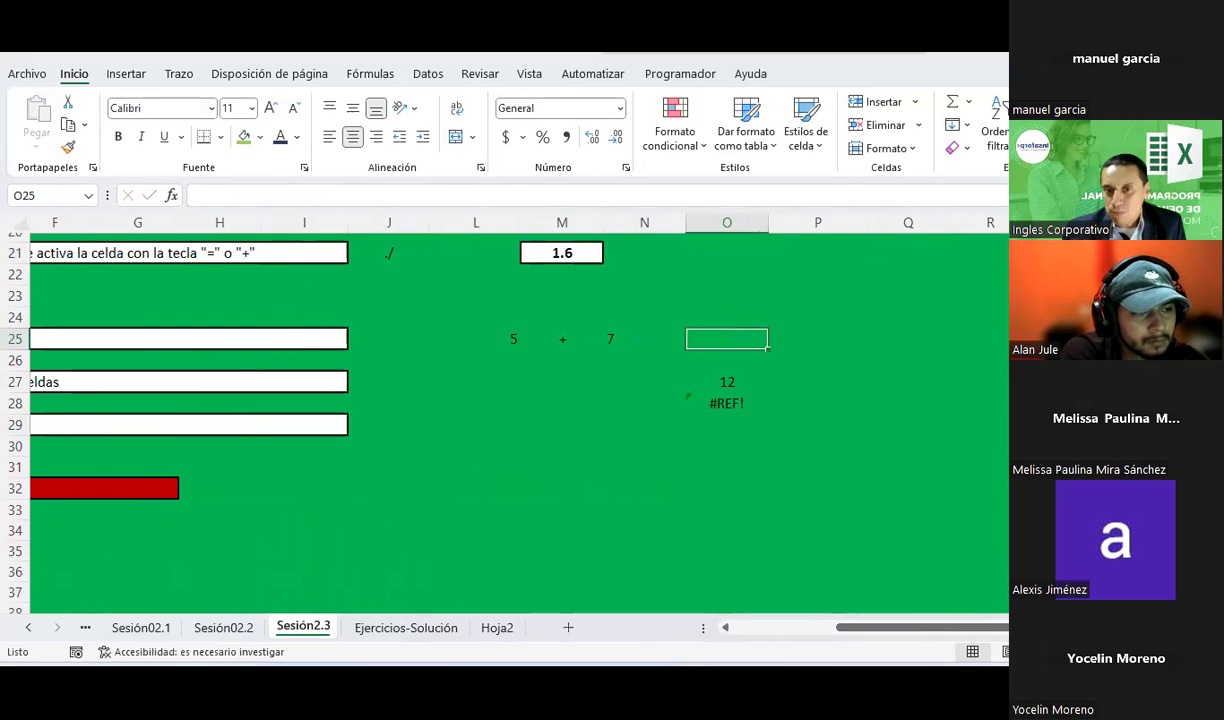
pyautogui.write('+')
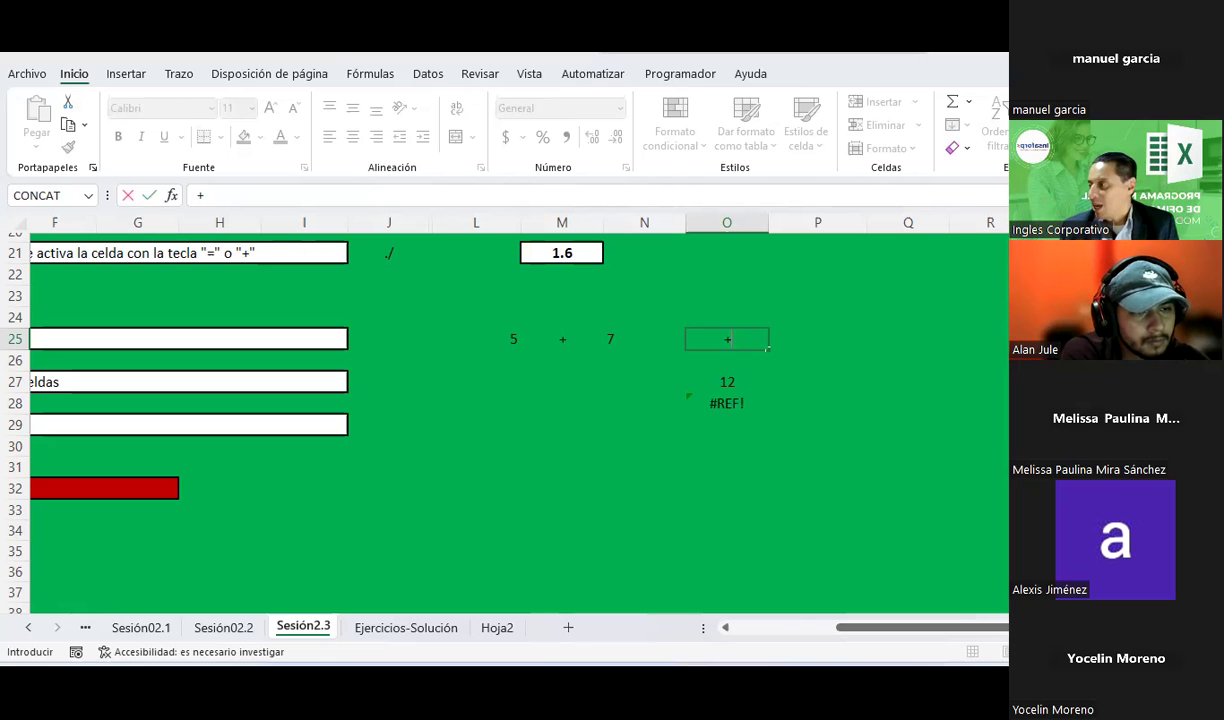
pyautogui.press('Escape')
pyautogui.write('Remberto')
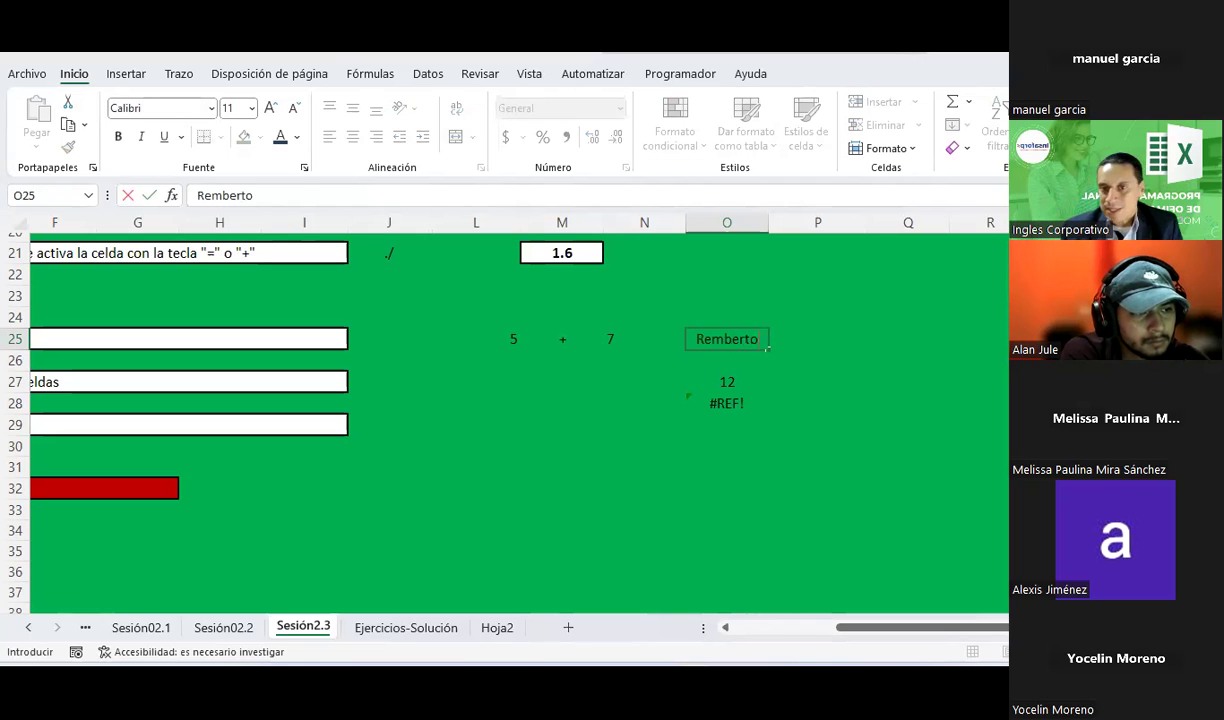
pyautogui.press('Return')
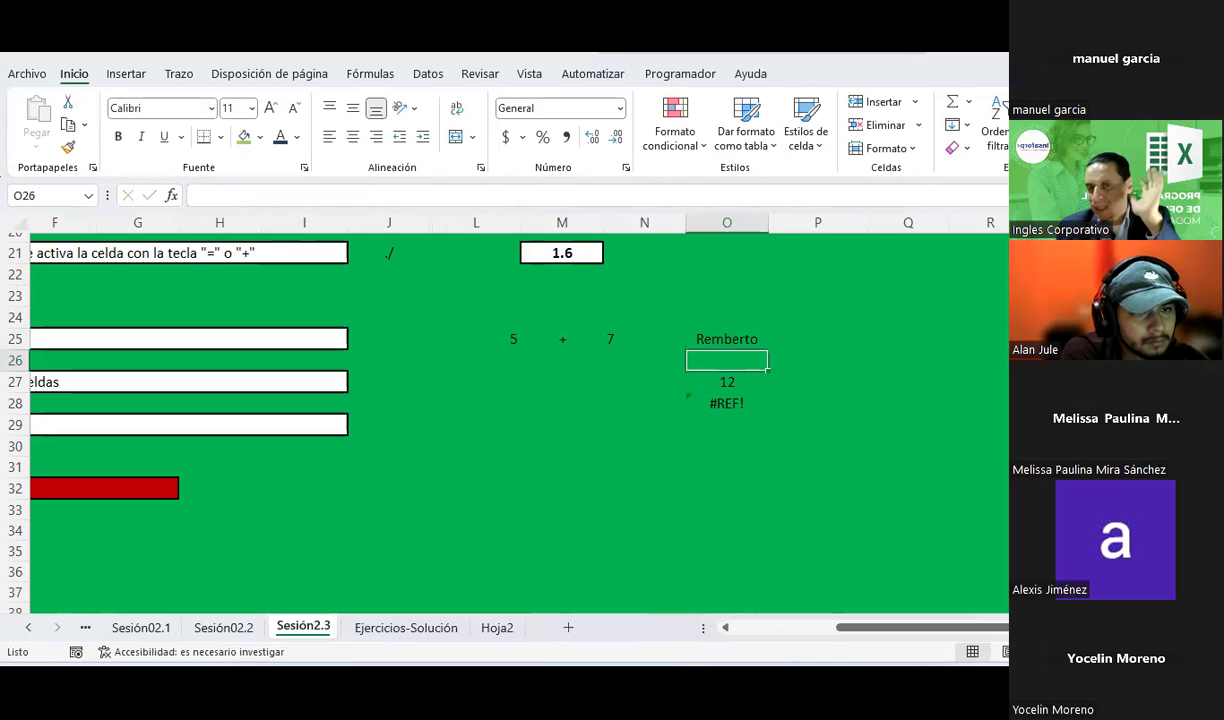
pyautogui.click(727, 339)
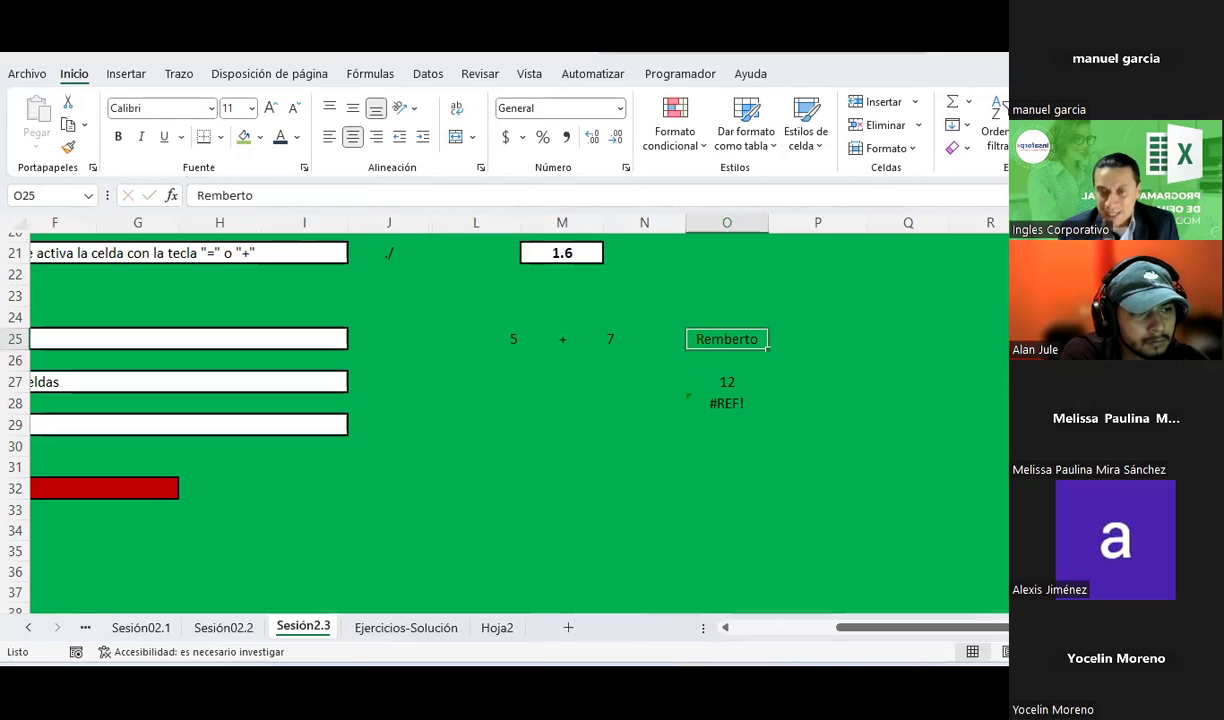
# - Replace O25's contents with the in-cell formula =5+7, showing 12
pyautogui.write('=')
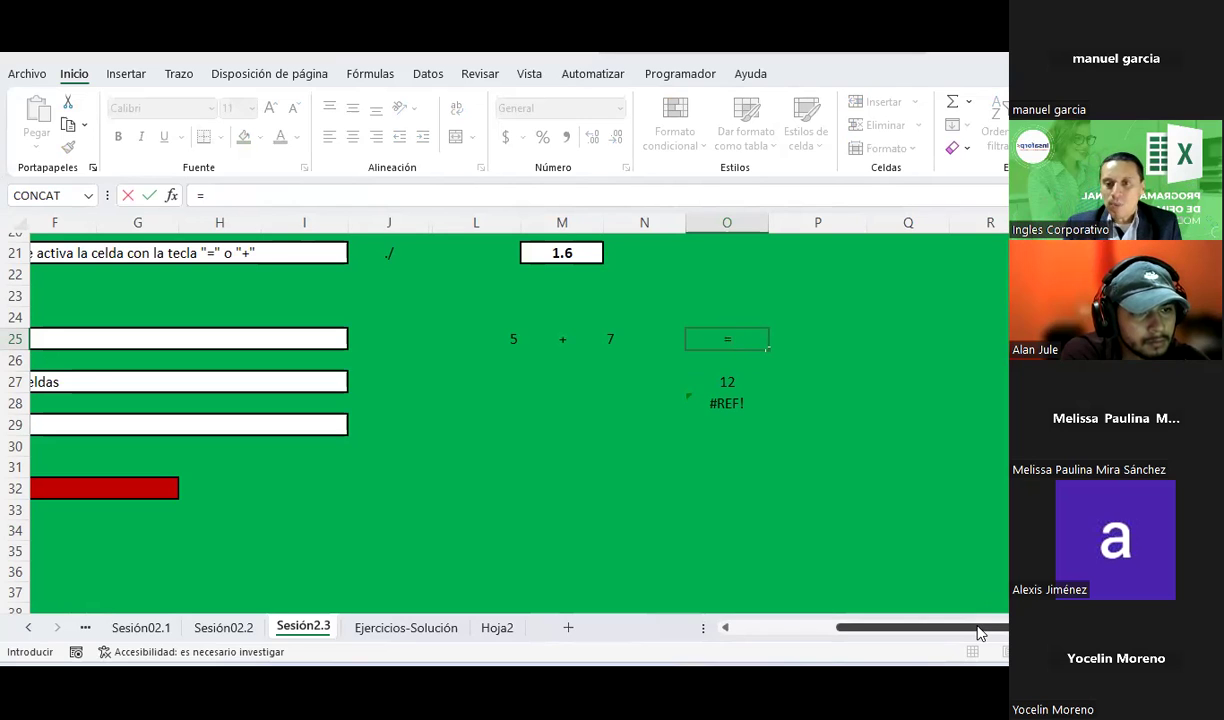
pyautogui.moveTo(978, 633); pyautogui.dragTo(1000, 632)
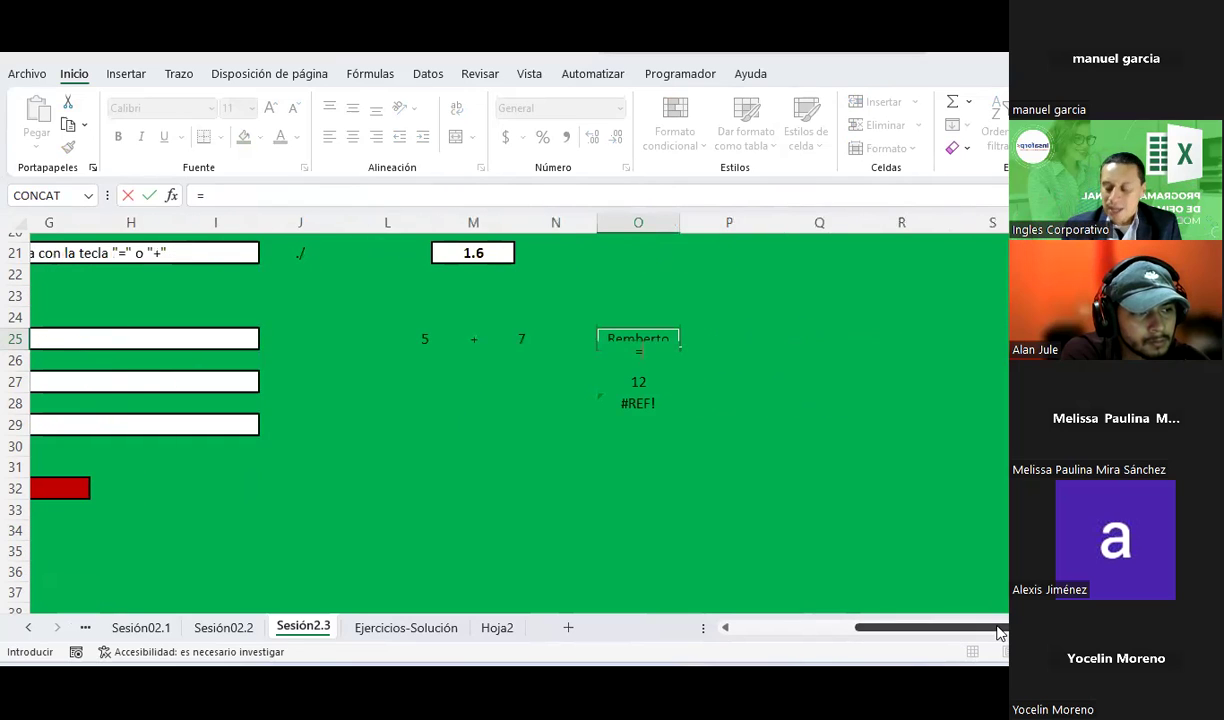
pyautogui.press('Escape')
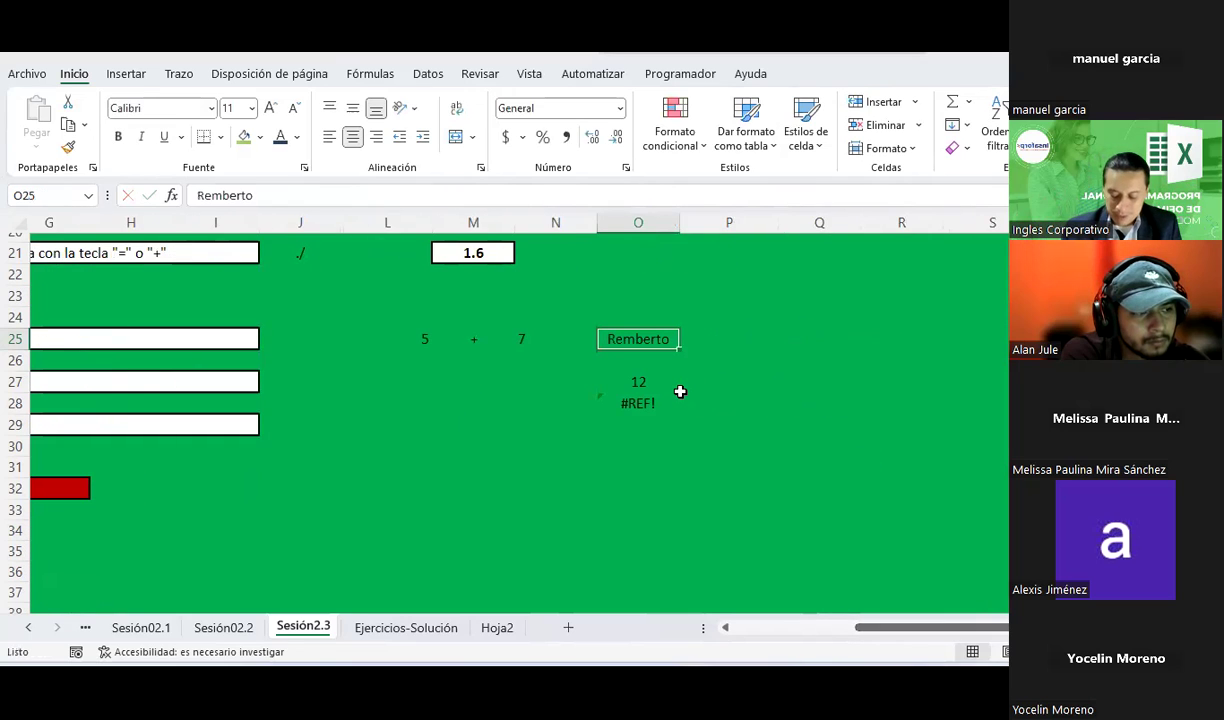
pyautogui.press('Delete')
pyautogui.write('=')
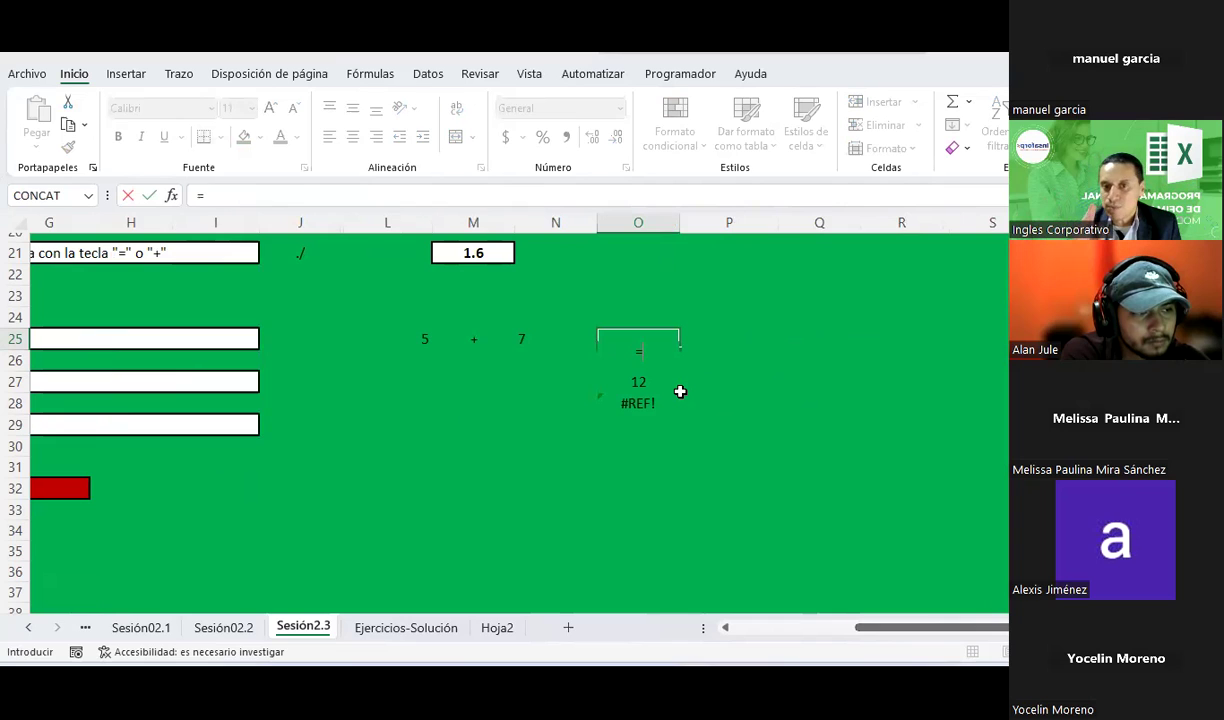
pyautogui.write('5+7')
pyautogui.press('Return')
pyautogui.press('Up')
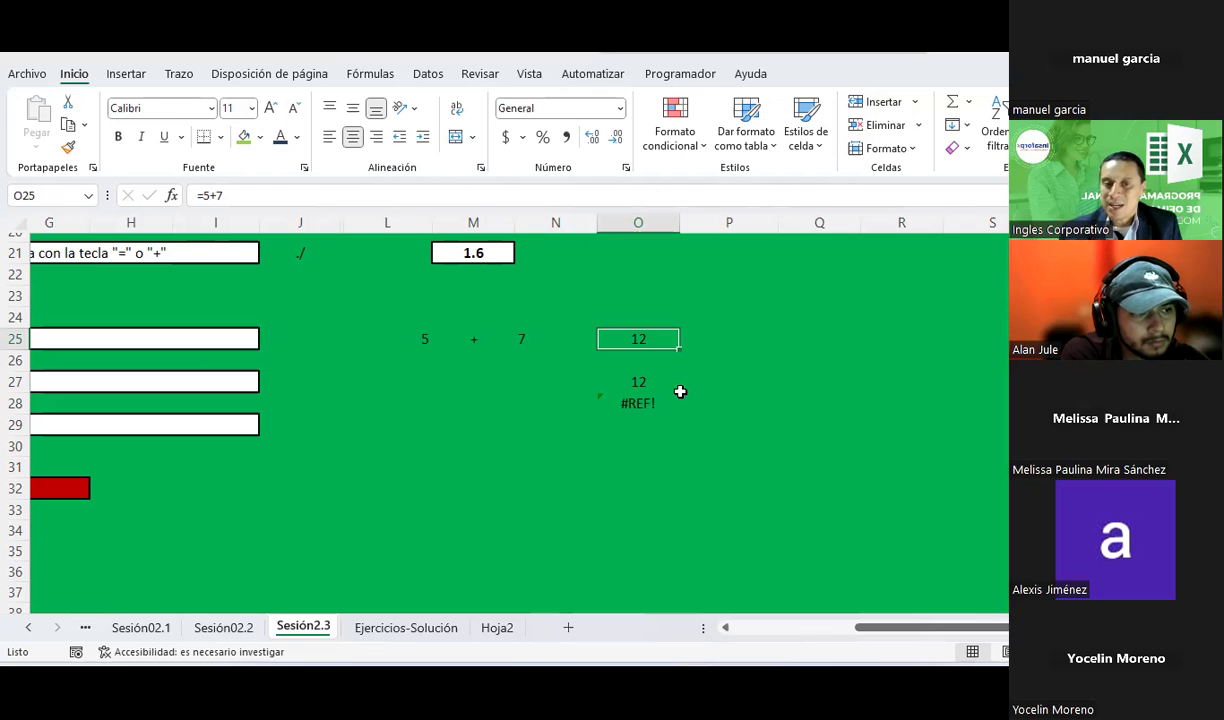
# - Enter 12 in L25 as a first trial value
pyautogui.press('Left')
pyautogui.press('Left')
pyautogui.press('Left')
pyautogui.write('12')
pyautogui.press('Return')
pyautogui.press('Up')
pyautogui.press('Right')
pyautogui.press('Right')
pyautogui.press('Right')
pyautogui.press('Right')
pyautogui.press('Left')
# - Change L25 to 20 and recheck the O25 formula
pyautogui.press('Left')
pyautogui.press('Left')
pyautogui.press('Left')
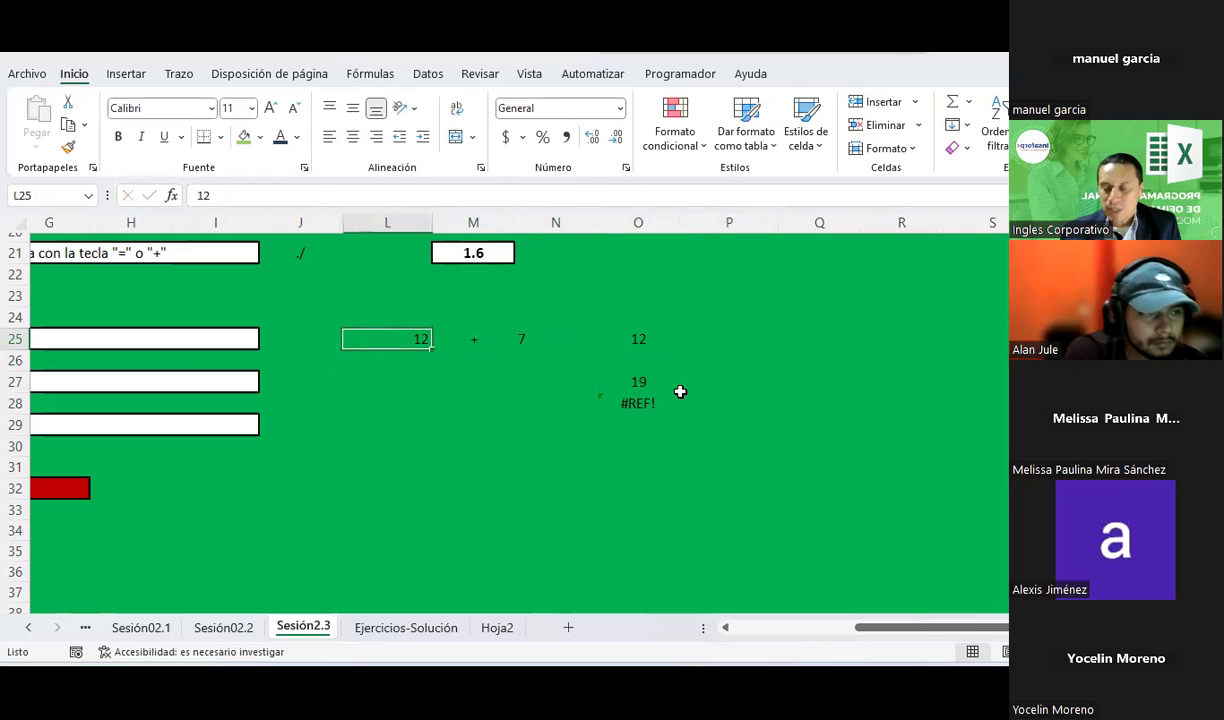
pyautogui.write('20')
pyautogui.press('Return')
pyautogui.press('Up')
pyautogui.press('Right')
pyautogui.press('Right')
pyautogui.press('Right')
pyautogui.press('Right')
pyautogui.press('Left')
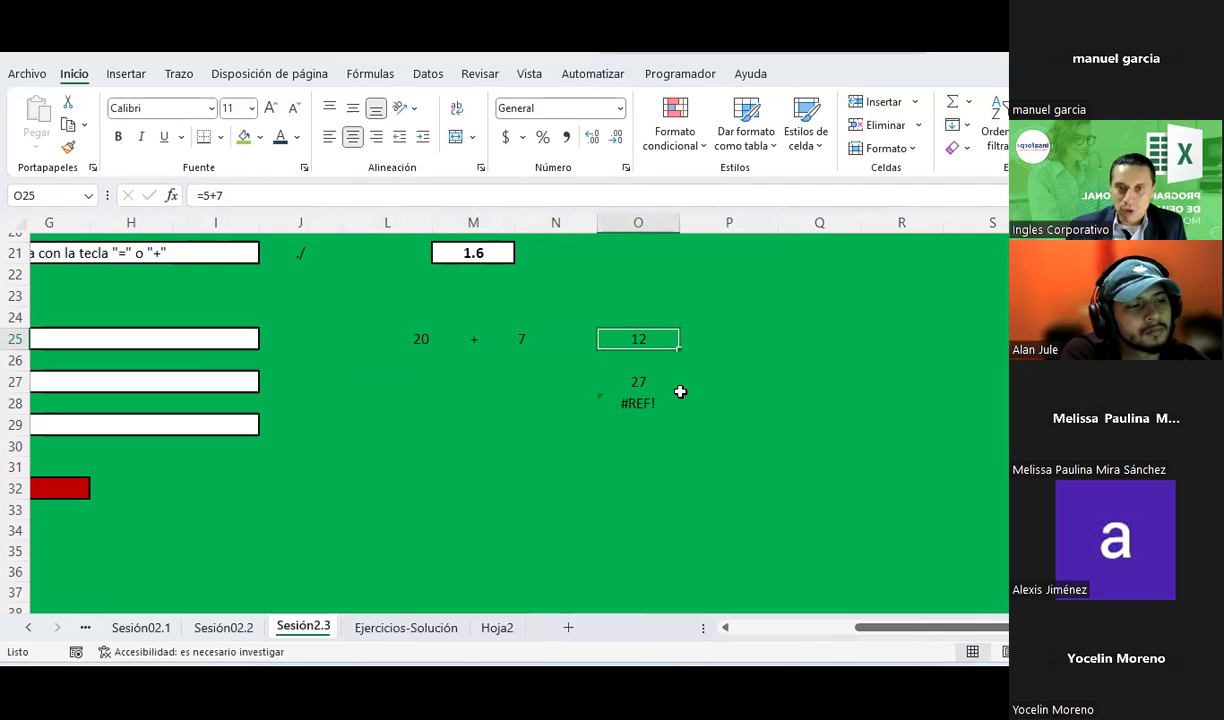
pyautogui.press('F2')
pyautogui.press('Return')
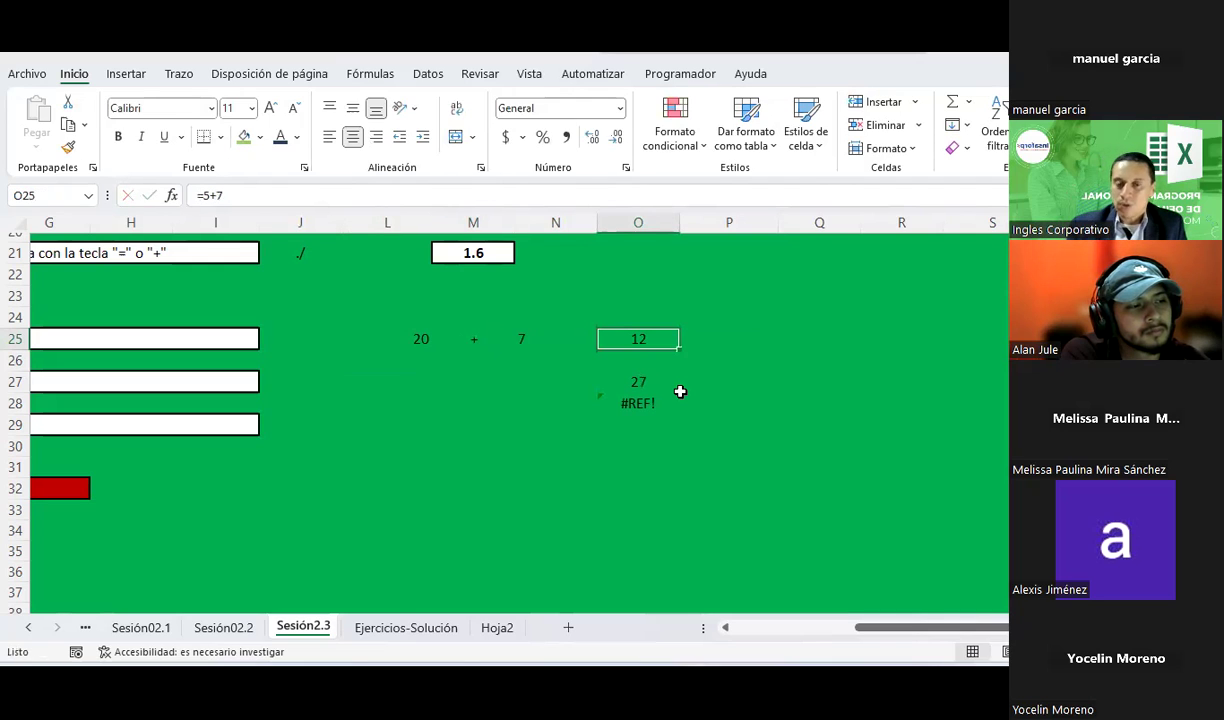
# - Undo an accidental move of the O25 result and inspect its formula
pyautogui.click(639, 330)
pyautogui.moveTo(639, 330)
pyautogui.mouseDown()
pyautogui.moveTo(639, 346)
pyautogui.moveTo(653, 346)
pyautogui.mouseUp()
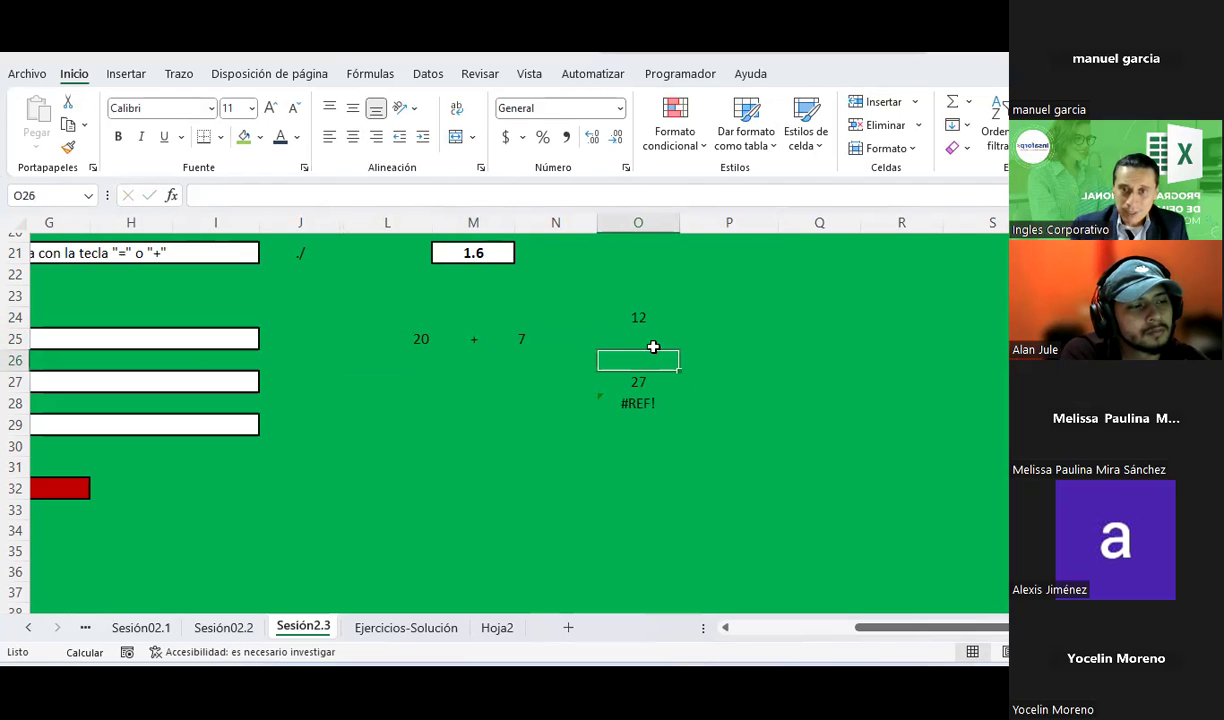
pyautogui.hotkey('ctrl', 'z')
pyautogui.moveTo(724, 382); pyautogui.dragTo(724, 403)
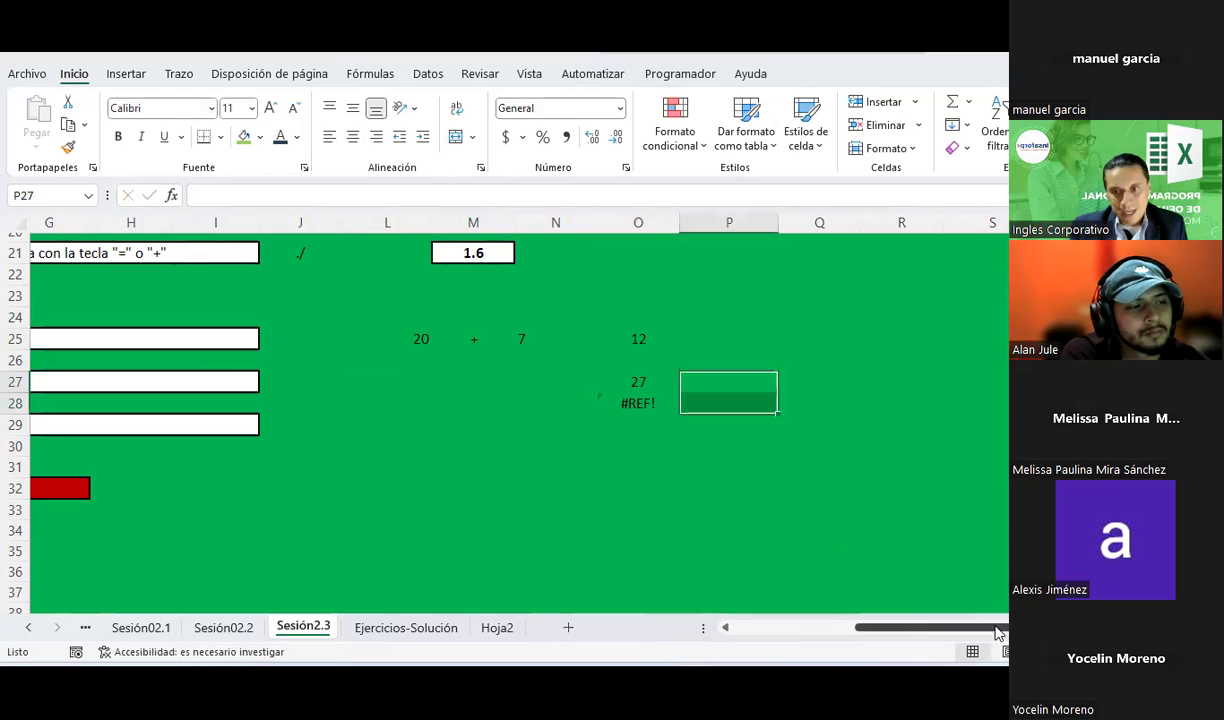
pyautogui.hscroll(1, 724, 403)
pyautogui.click(530, 352)
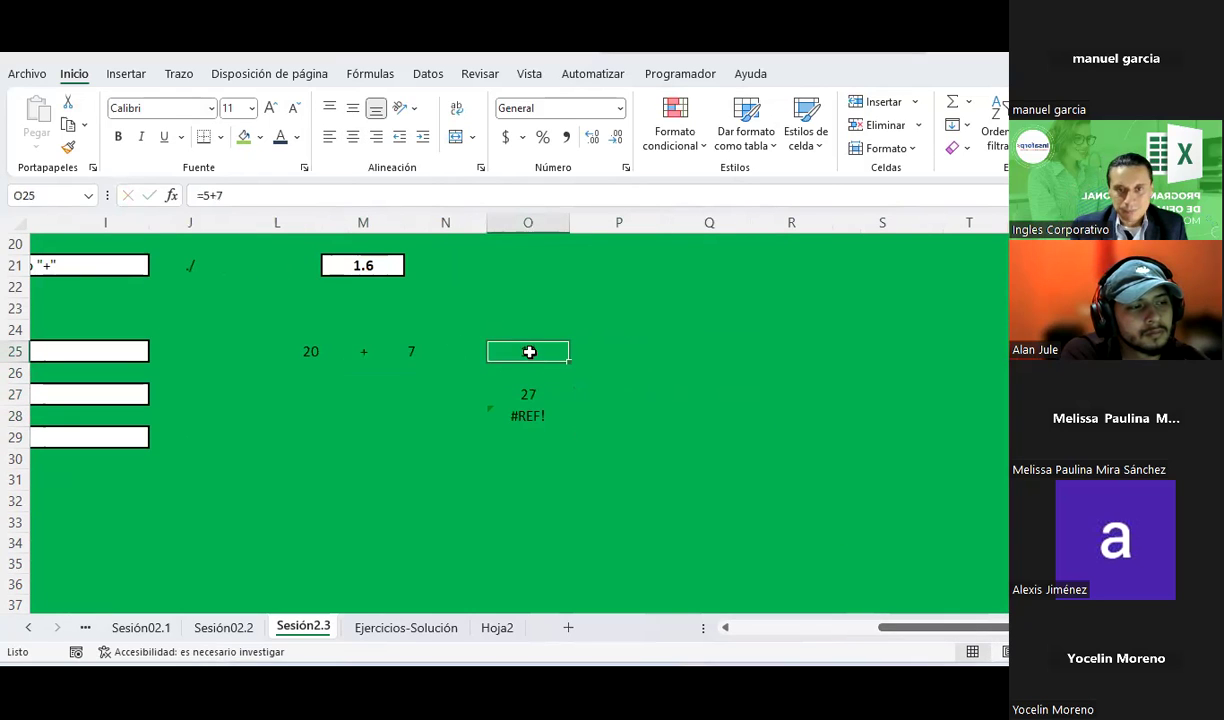
pyautogui.doubleClick(530, 350)
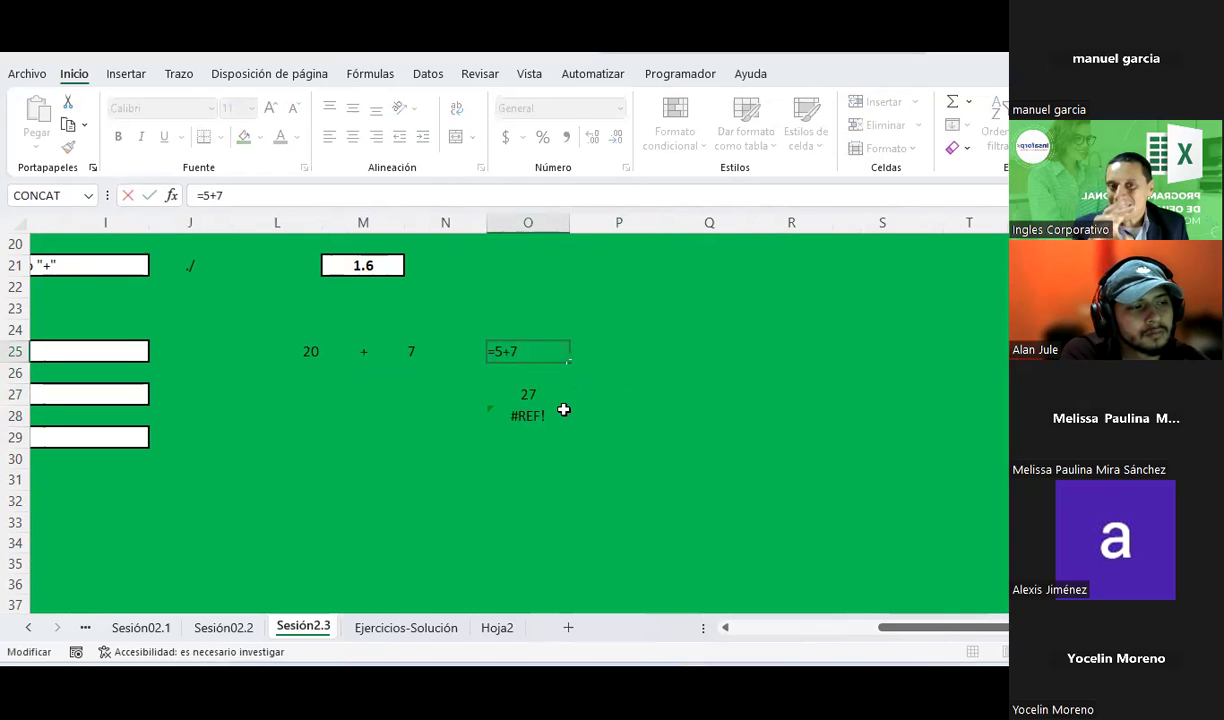
pyautogui.press('Escape')
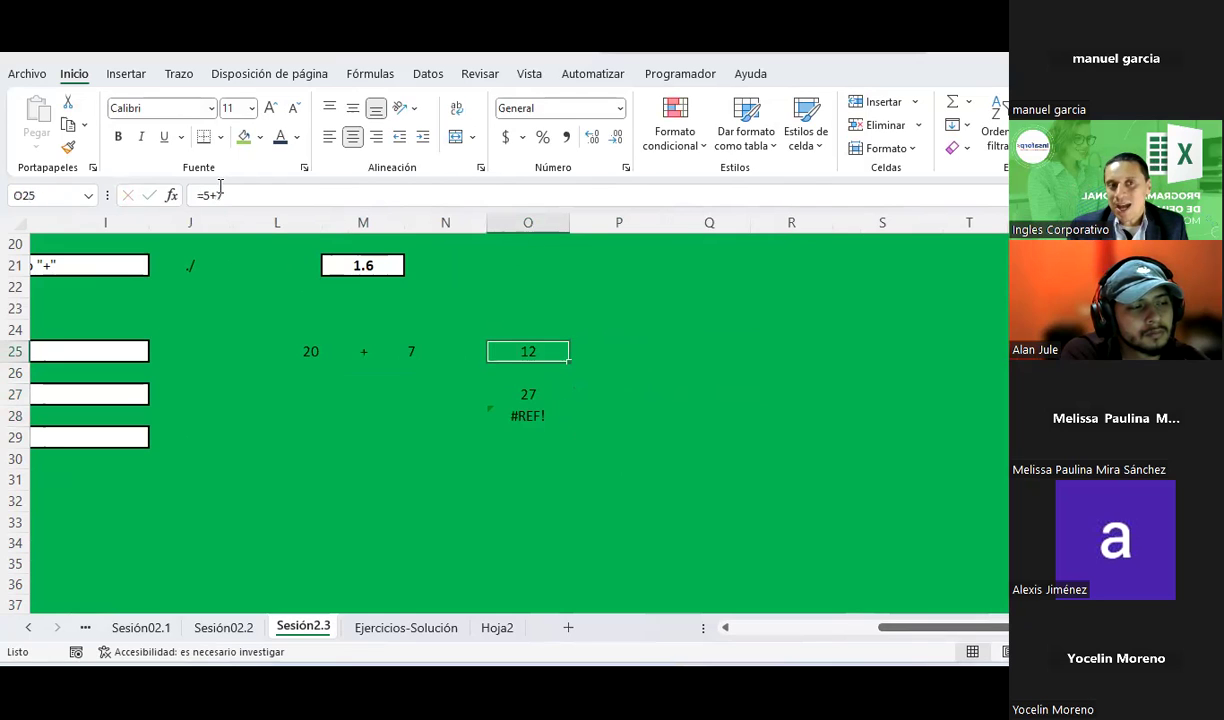
# - Edit O25's formula to =20+7 so it shows 27
pyautogui.click(233, 194)
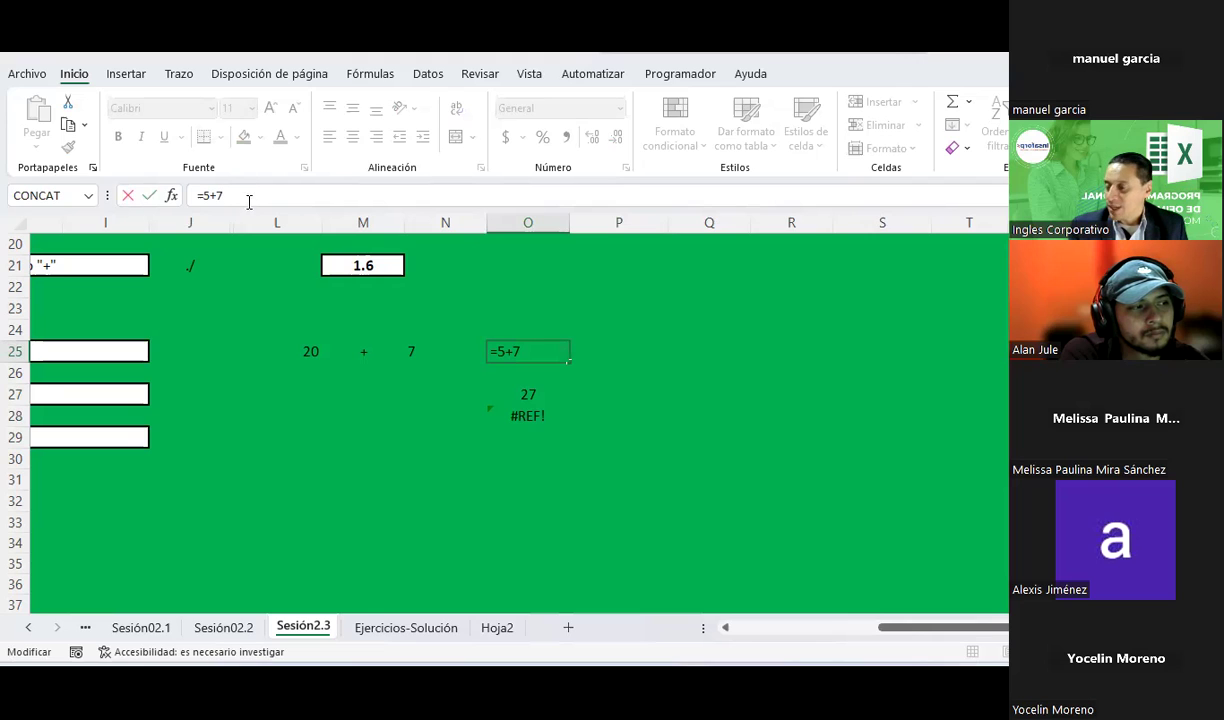
pyautogui.press('BackSpace')
pyautogui.write('20')
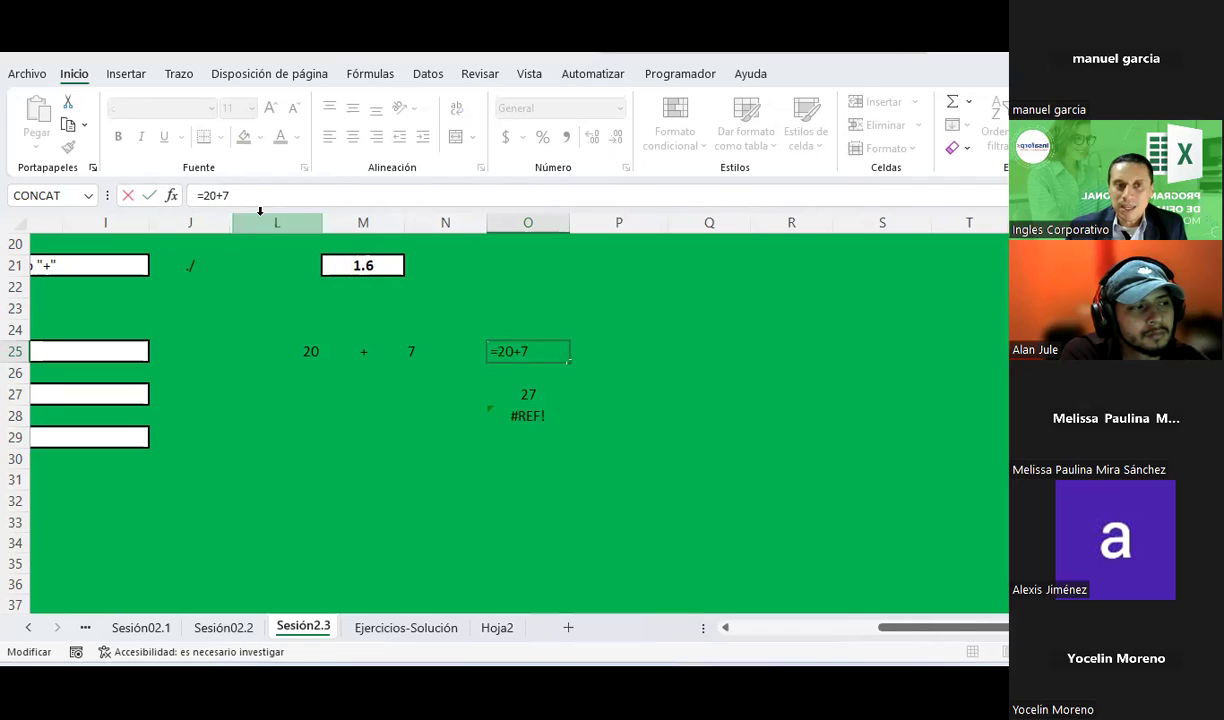
pyautogui.press('Return')
pyautogui.press('Up')
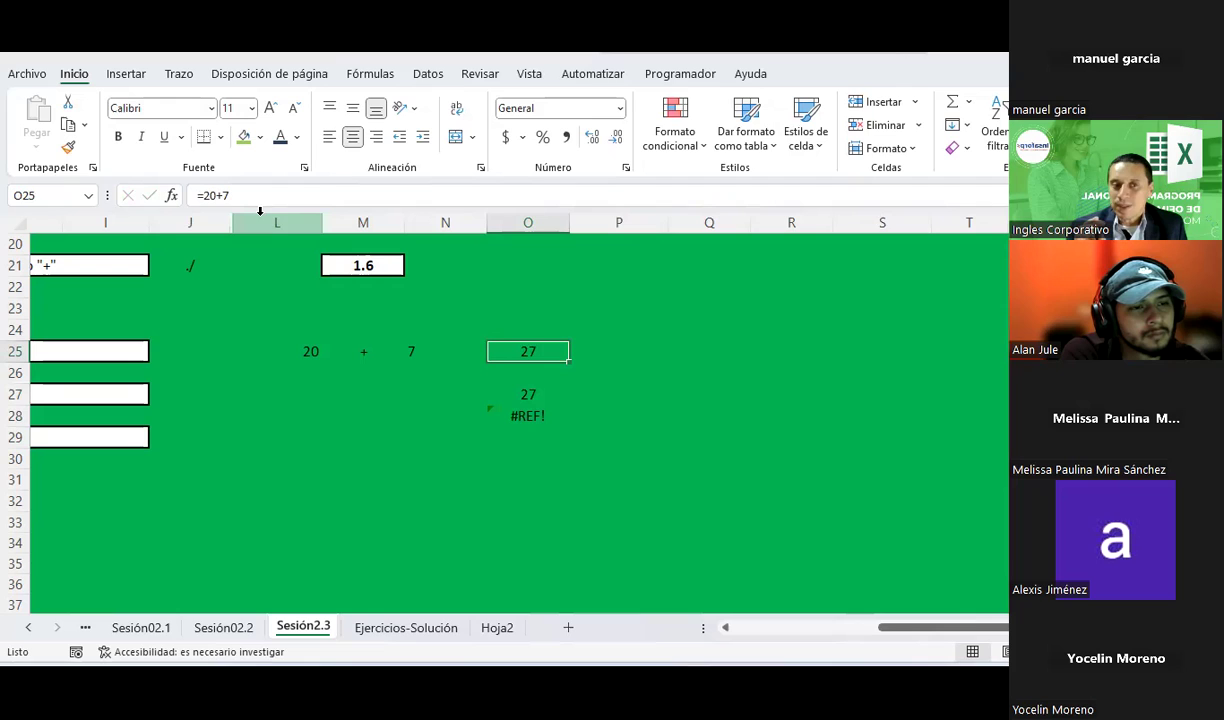
pyautogui.press('Down')
pyautogui.press('Down')
pyautogui.press('Up')
pyautogui.press('Up')
pyautogui.press('Down')
pyautogui.press('Down')
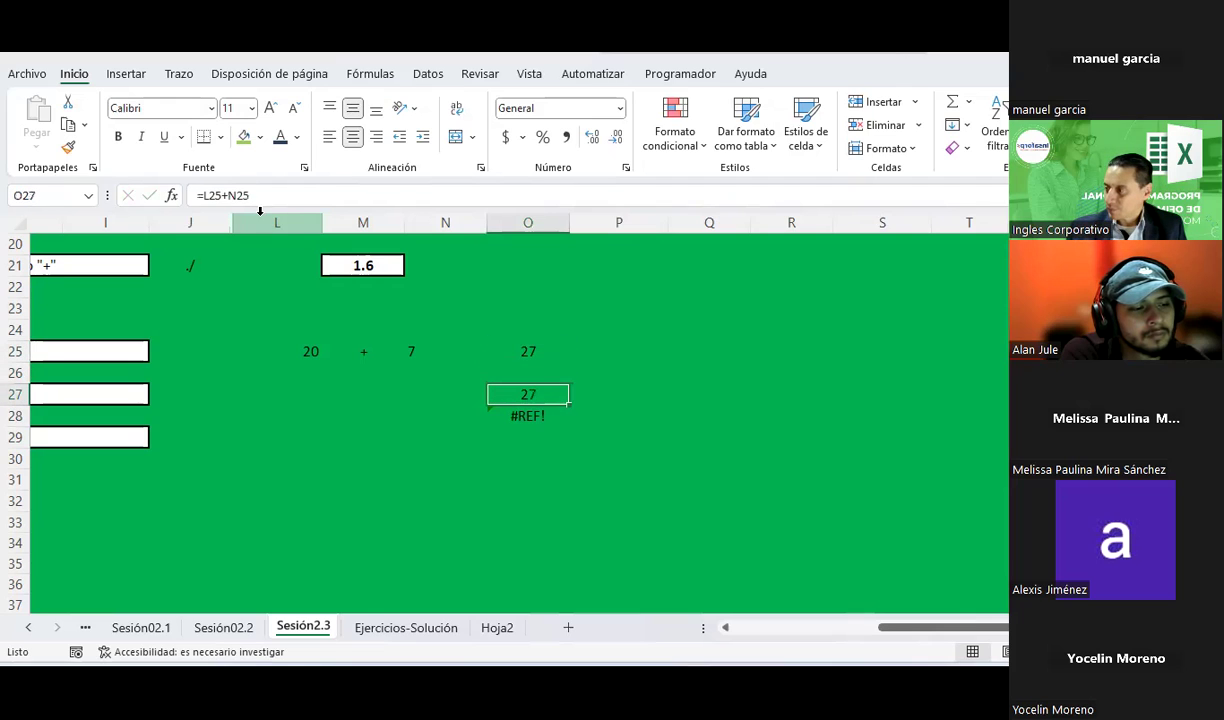
pyautogui.press('Up')
pyautogui.press('Up')
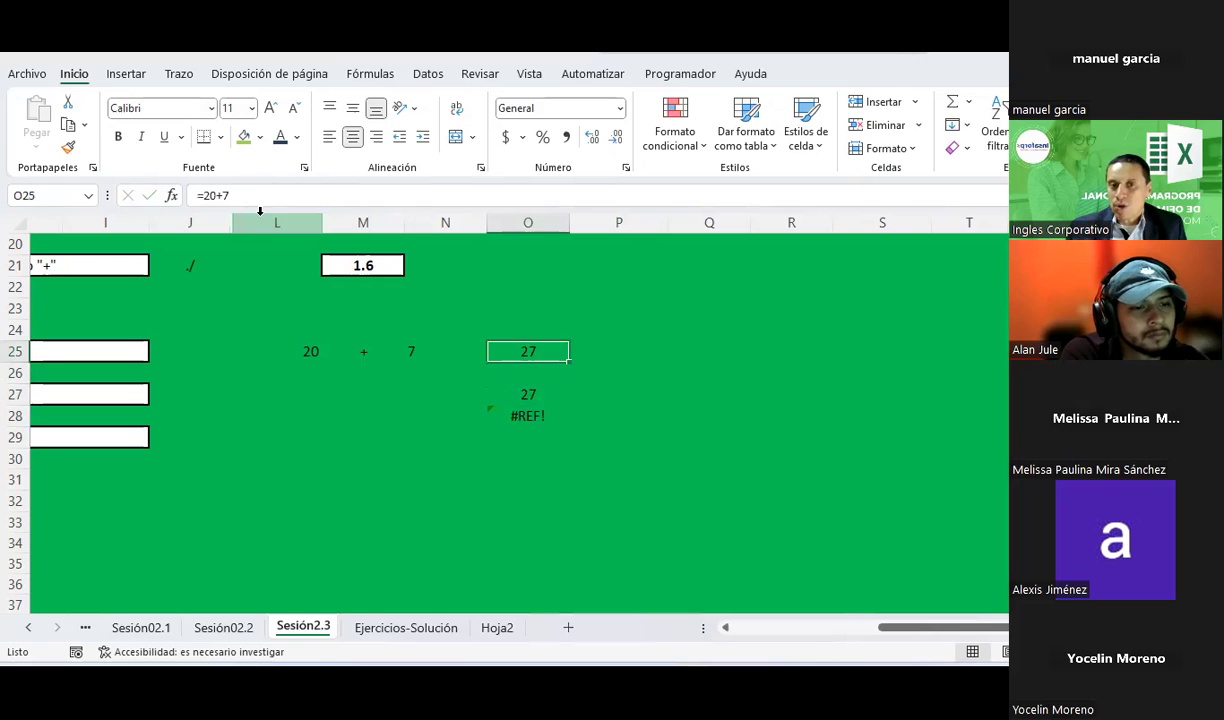
# - Display O25's =20+7 formula, then select the old values in O27:O28
pyautogui.press('F2')
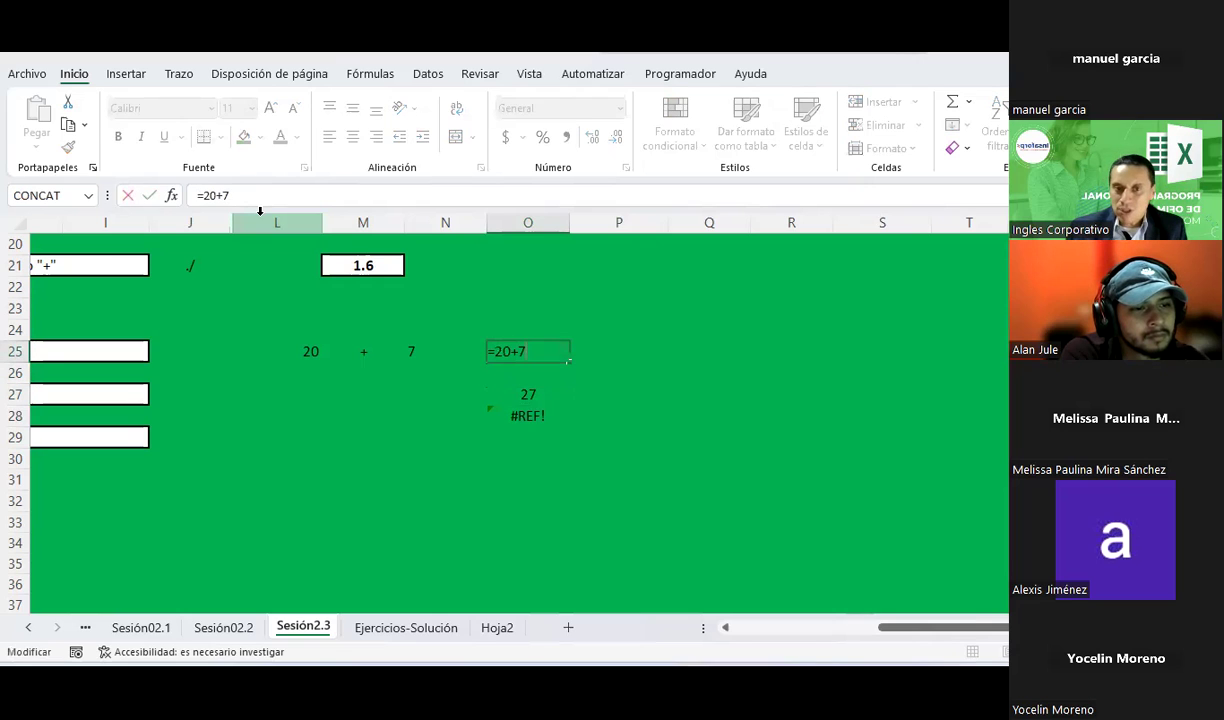
pyautogui.press('Escape')
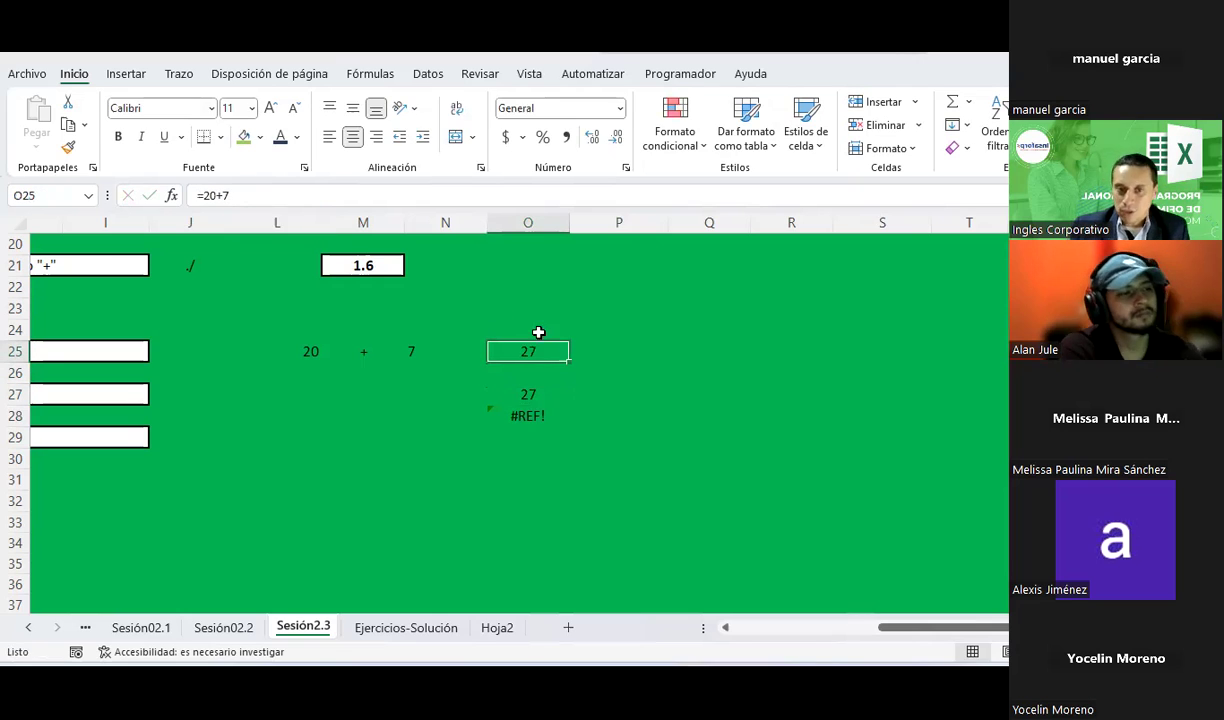
pyautogui.press('F2')
pyautogui.press('Escape')
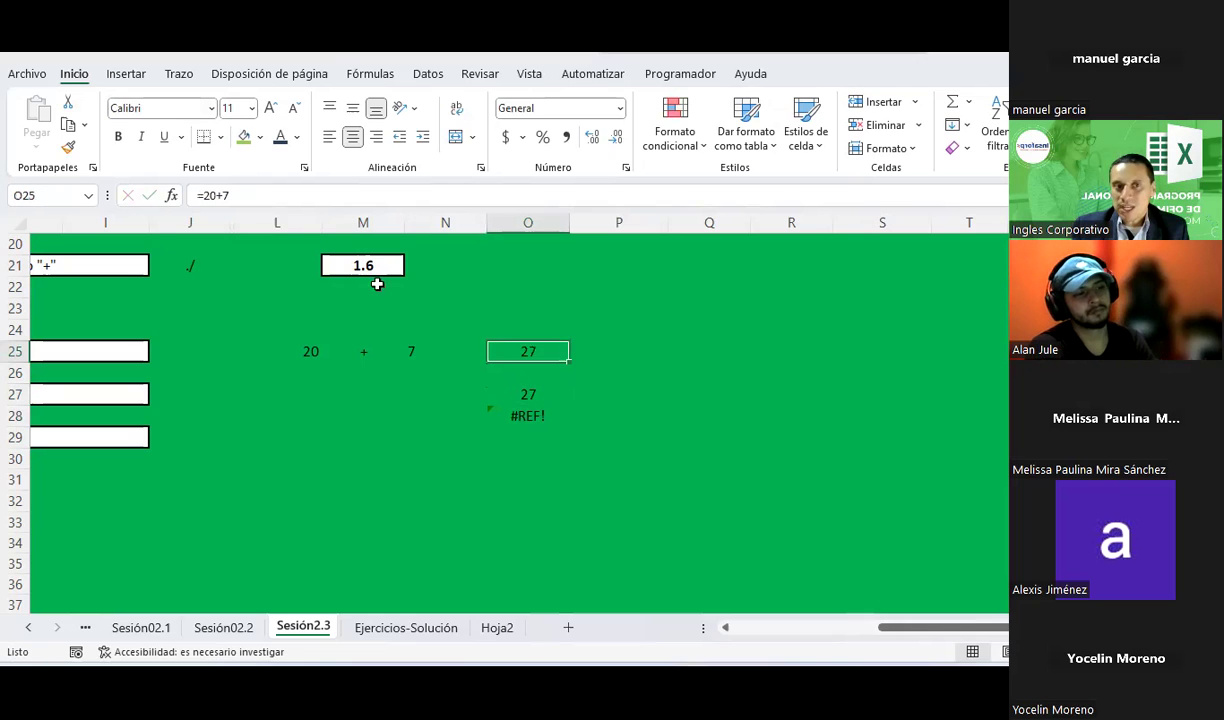
pyautogui.press('F2')
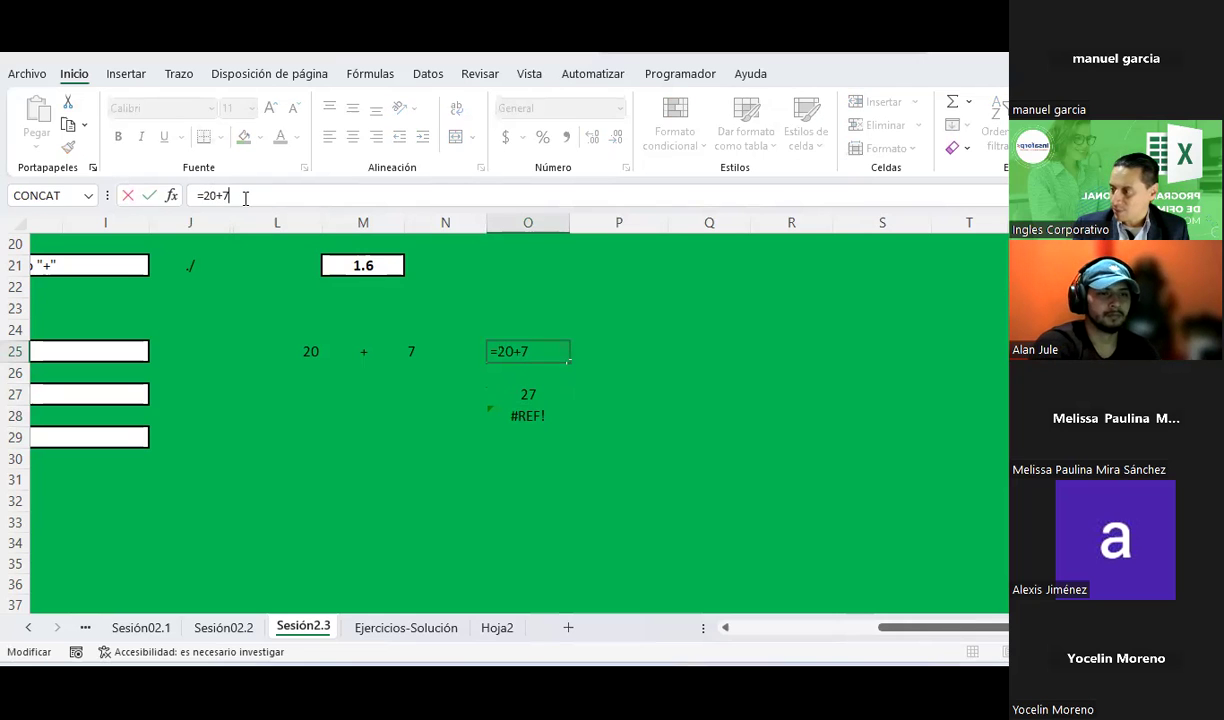
pyautogui.press('Escape')
pyautogui.click(531, 398)
pyautogui.moveTo(531, 398); pyautogui.dragTo(527, 415)
# - Clear the old 27 and #REF! values from O27:O28
pyautogui.press('Delete')
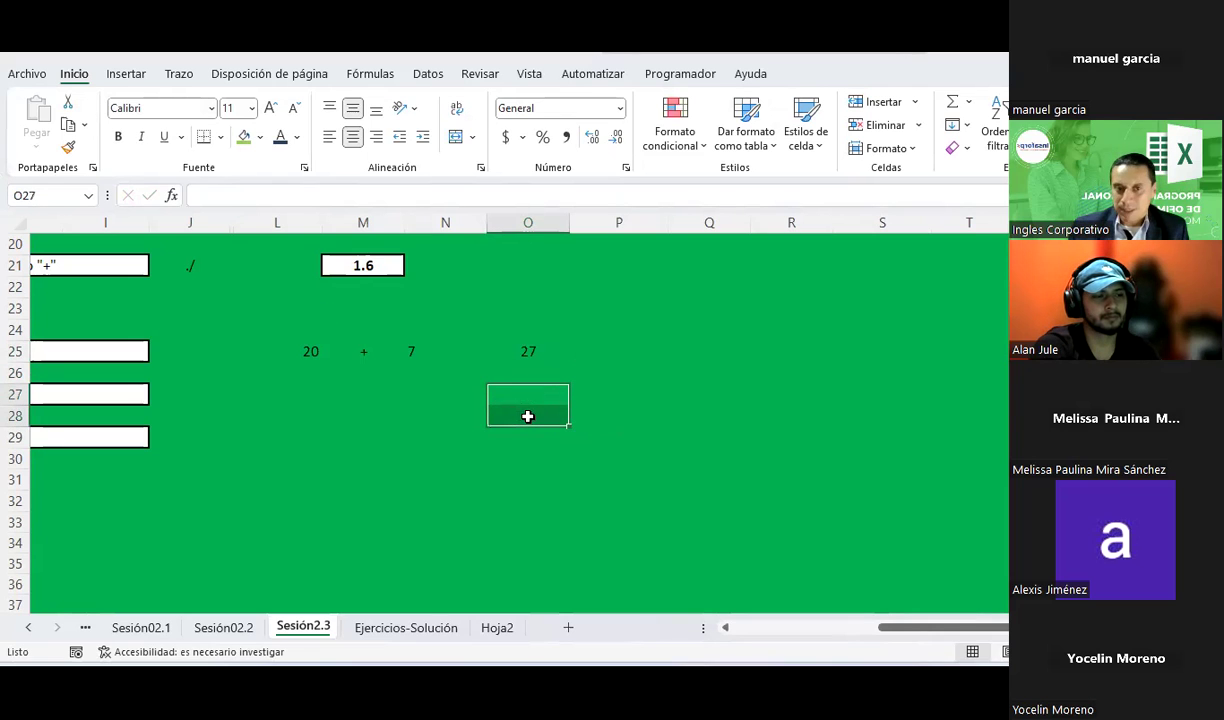
pyautogui.press('Left')
pyautogui.press('Left')
pyautogui.press('Left')
pyautogui.press('Left')
pyautogui.press('Left')
pyautogui.press('Left')
pyautogui.press('Left')
pyautogui.press('Right')
pyautogui.press('Right')
pyautogui.press('Right')
pyautogui.press('Right')
pyautogui.press('Right')
pyautogui.press('Right')
pyautogui.press('Left')
pyautogui.press('Down')
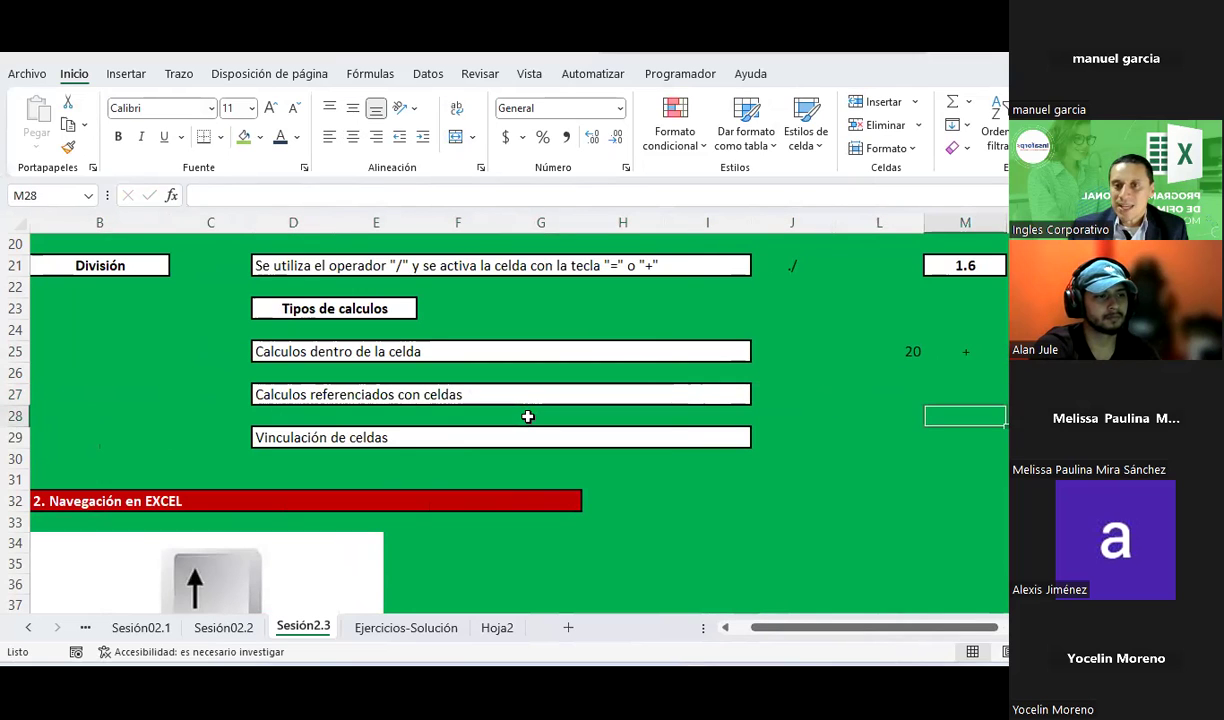
pyautogui.press('Up')
pyautogui.press('Left')
# - Enter 20 in L27 and a + sign in M27, centred both ways
pyautogui.write('20')
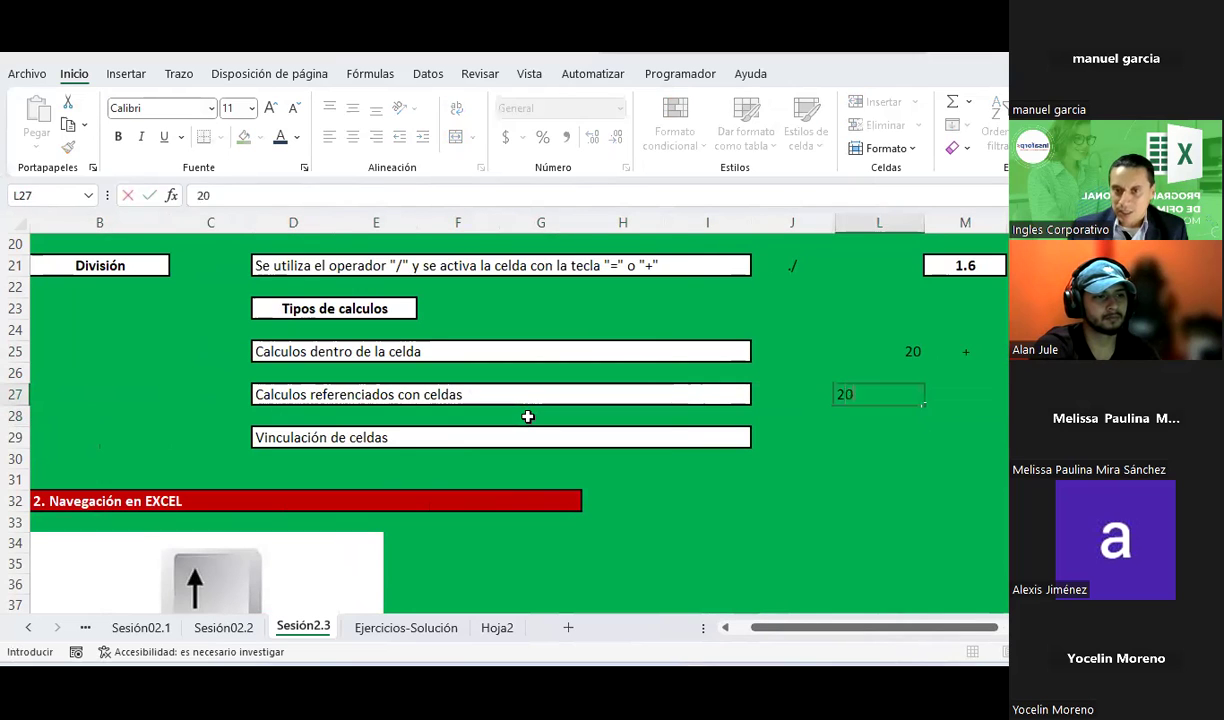
pyautogui.press('Right')
pyautogui.press('Right')
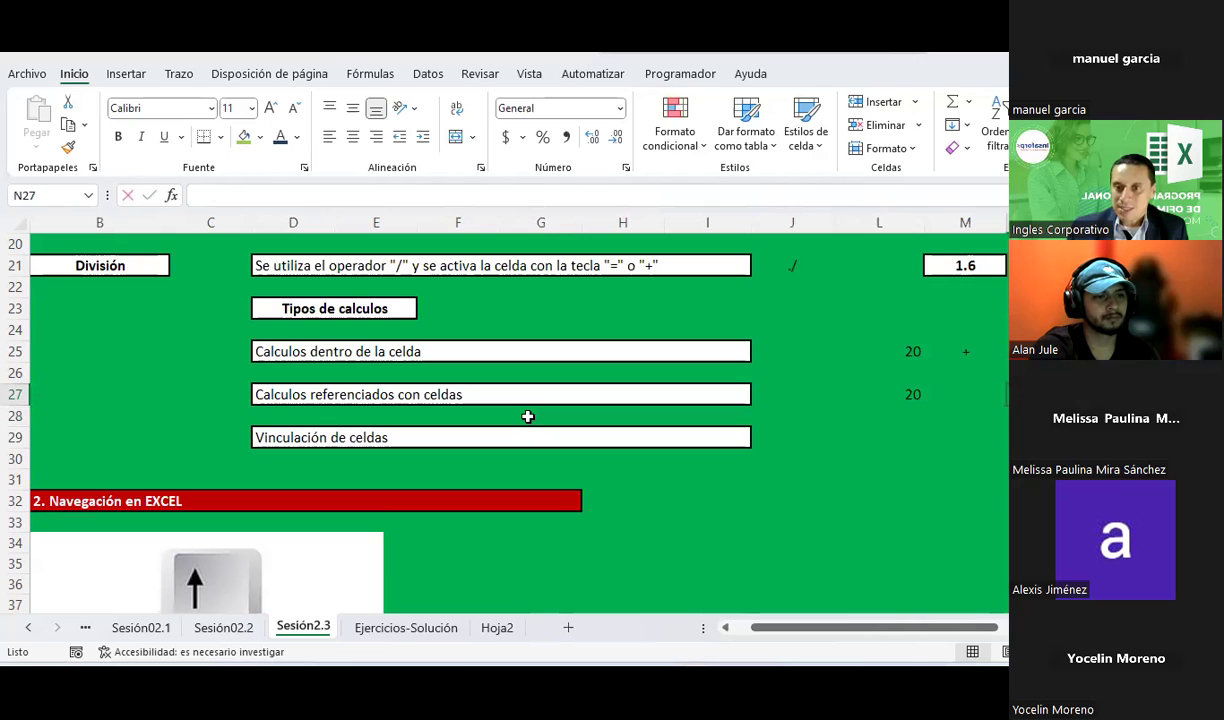
pyautogui.press('Left')
pyautogui.write('+')
pyautogui.press('Right')
pyautogui.press('Right')
pyautogui.press('Right')
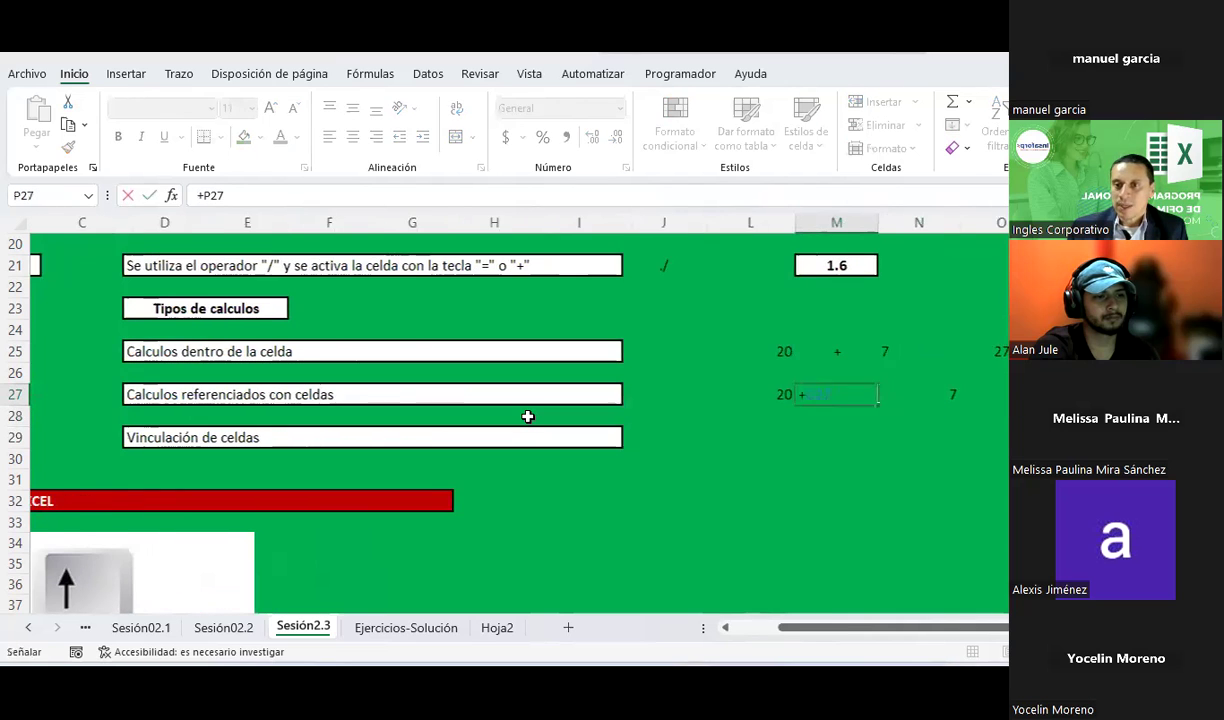
pyautogui.press('Left')
pyautogui.press('Left')
pyautogui.press('Left')
pyautogui.write('+m')
pyautogui.press('Escape')
pyautogui.press('Escape')
pyautogui.press('Return')
pyautogui.click(833, 393)
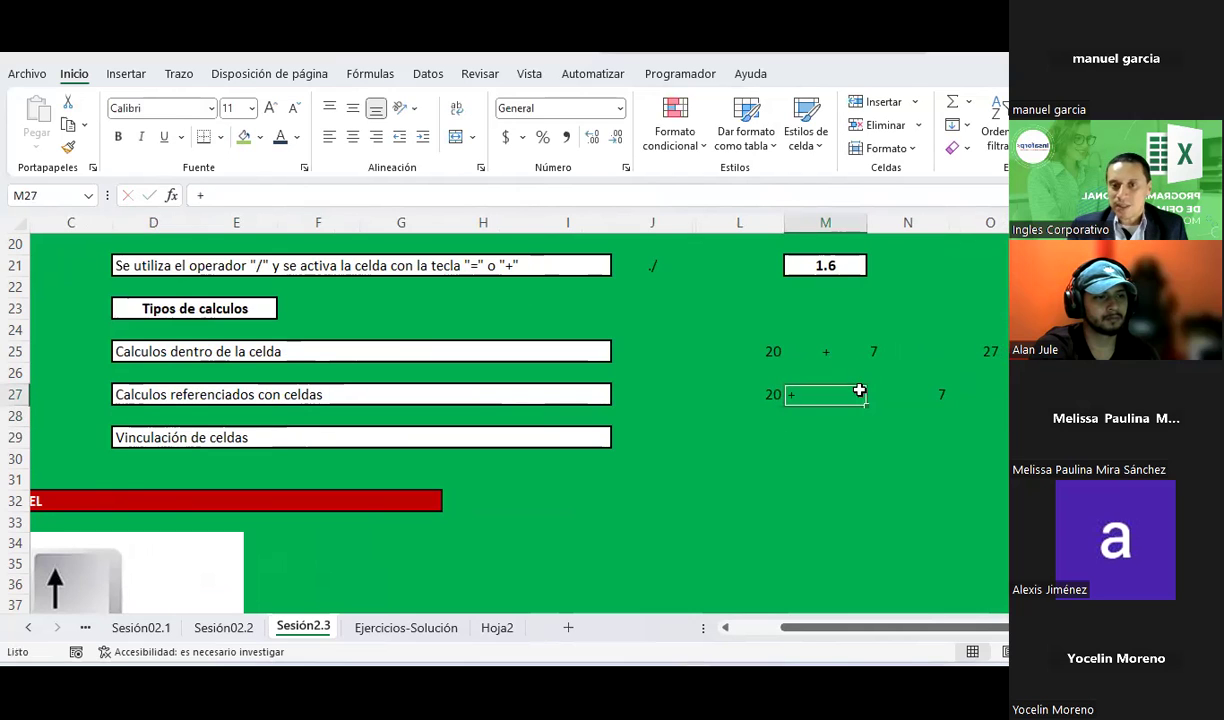
pyautogui.click(352, 137)
pyautogui.click(352, 107)
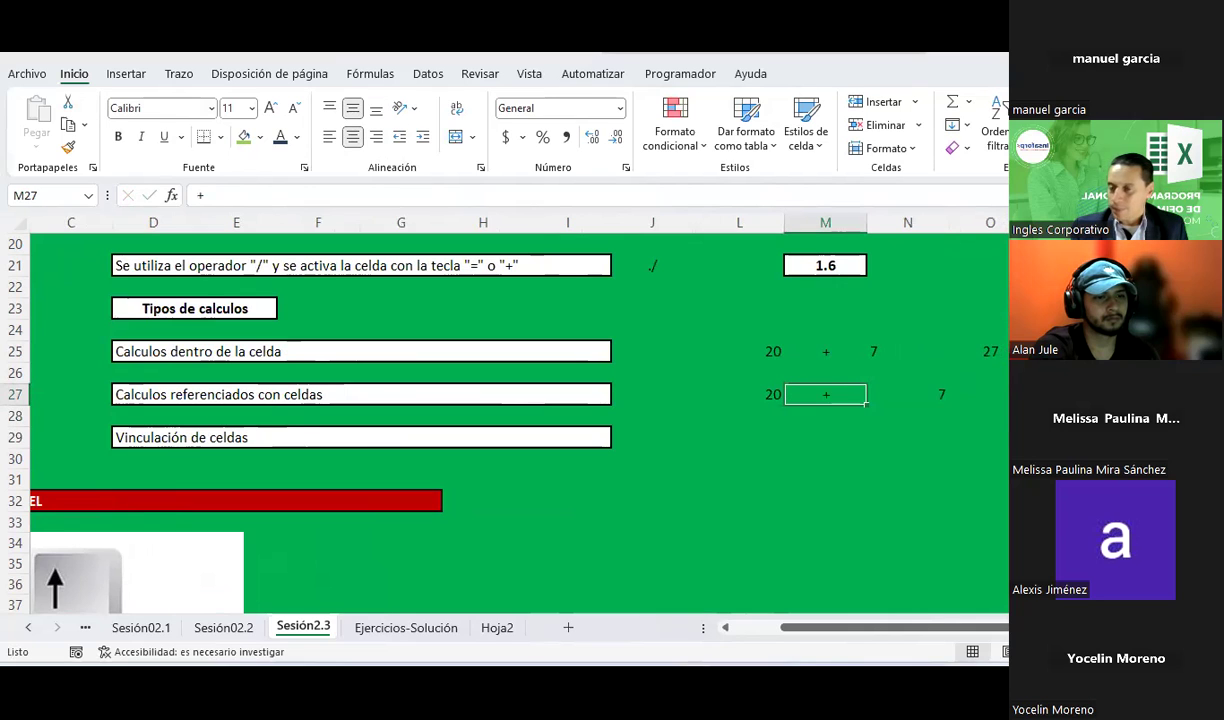
# - Enter =L27+N27 in O27 so it shows 27
pyautogui.hscroll(2, 992, 627)
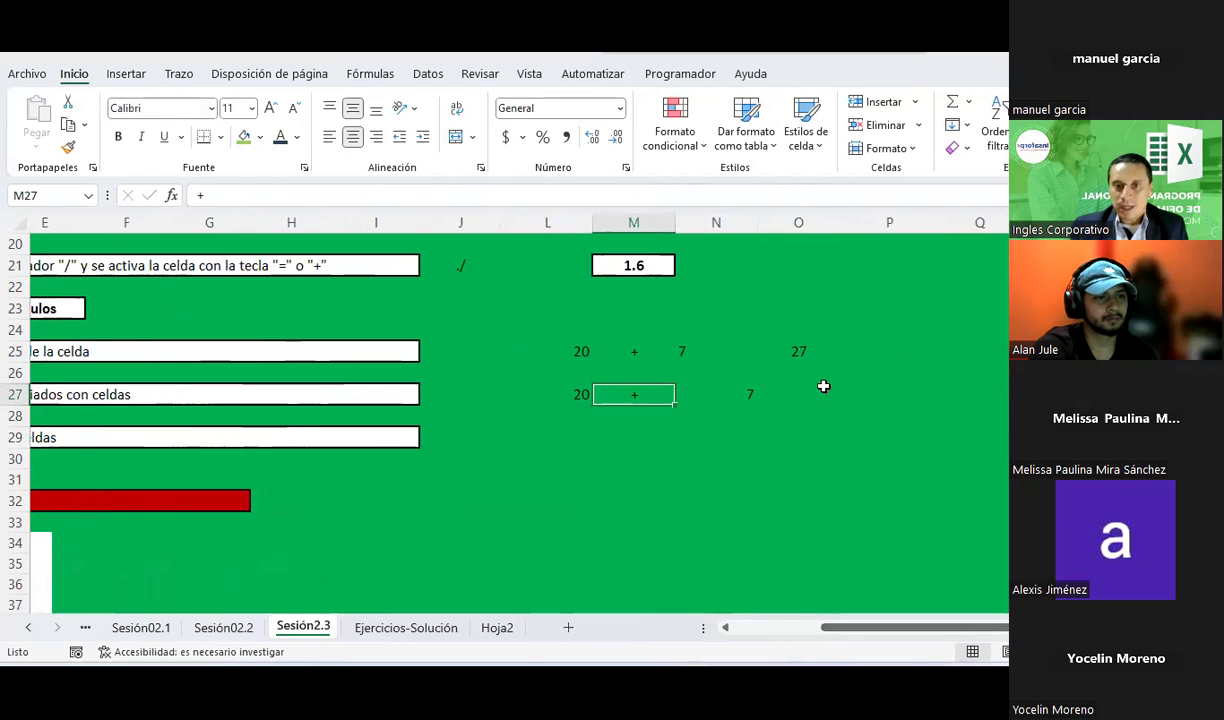
pyautogui.click(820, 390)
pyautogui.write('=')
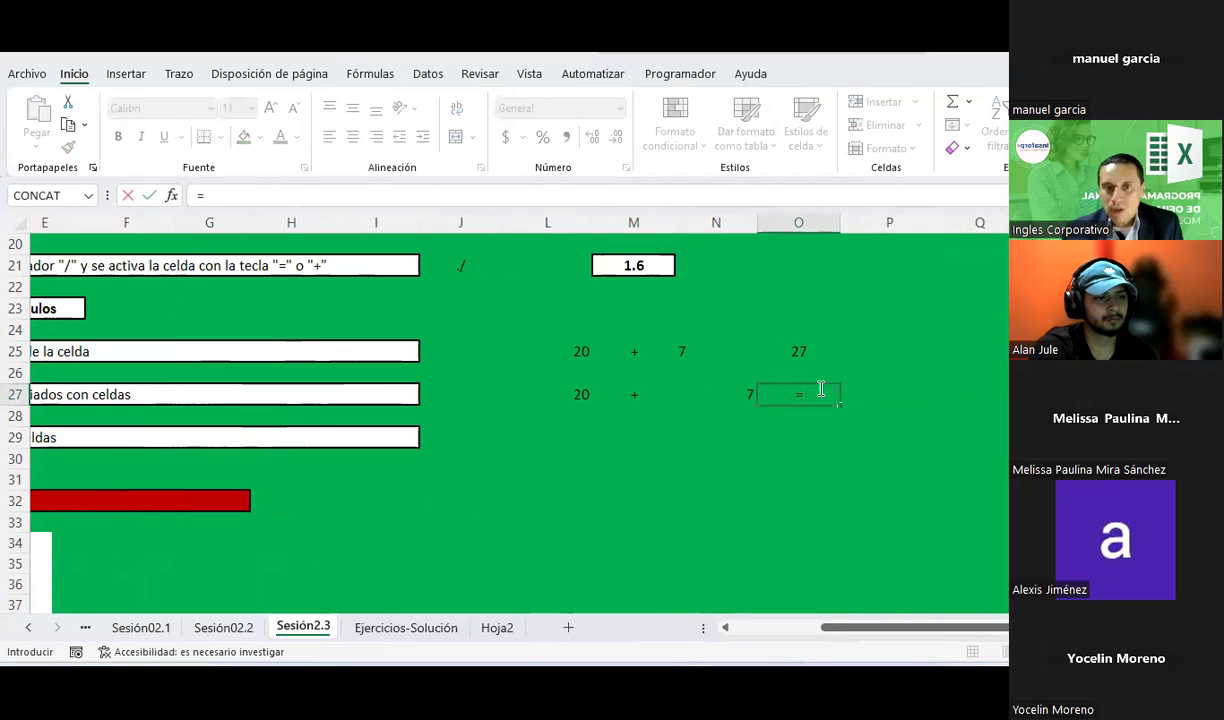
pyautogui.write('l27+')
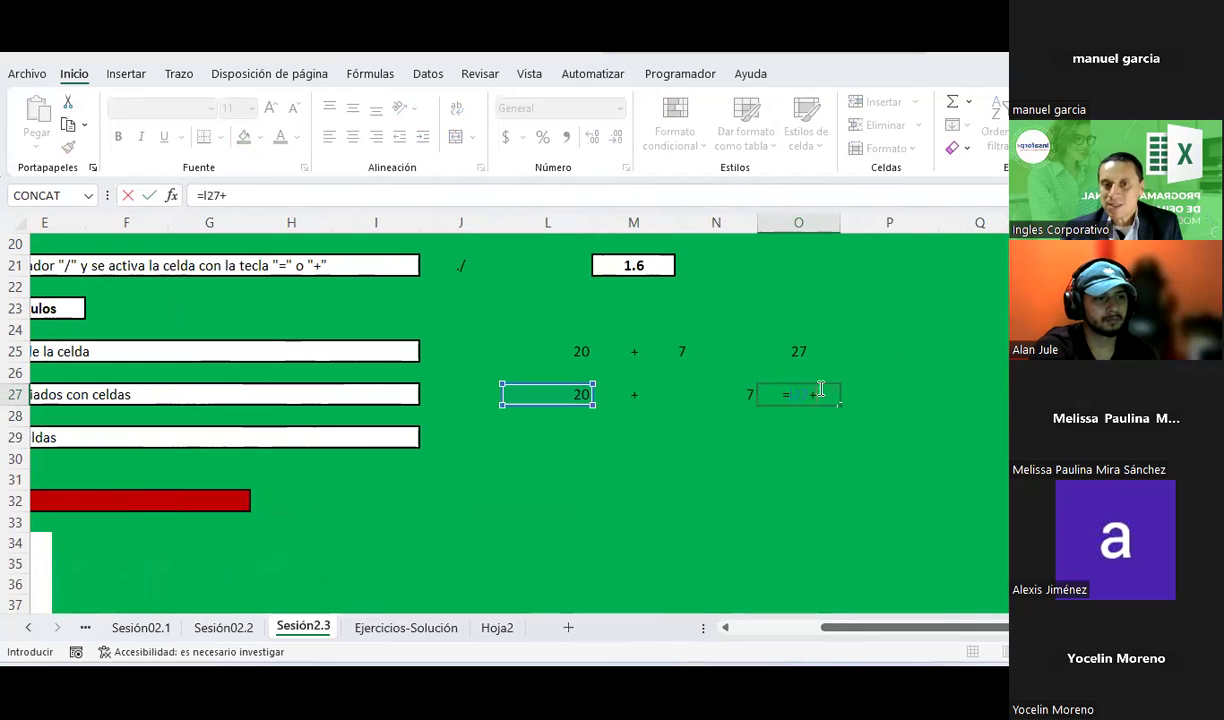
pyautogui.click(734, 394)
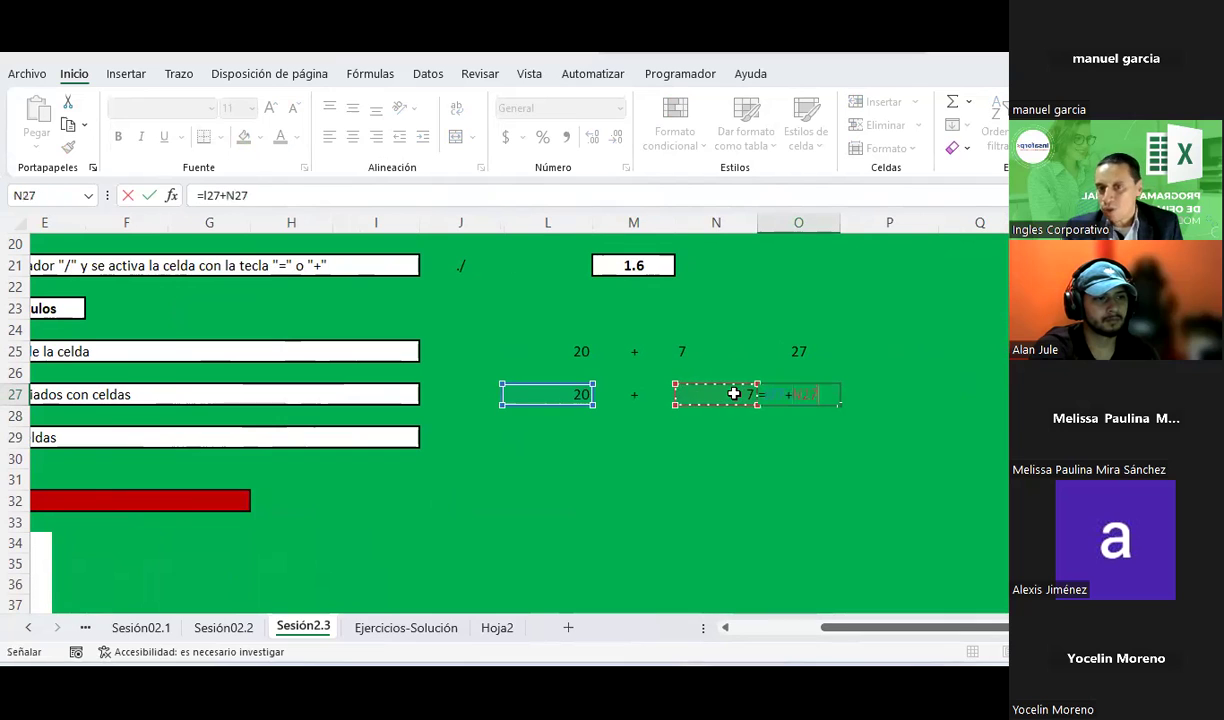
pyautogui.press('Return')
pyautogui.press('Up')
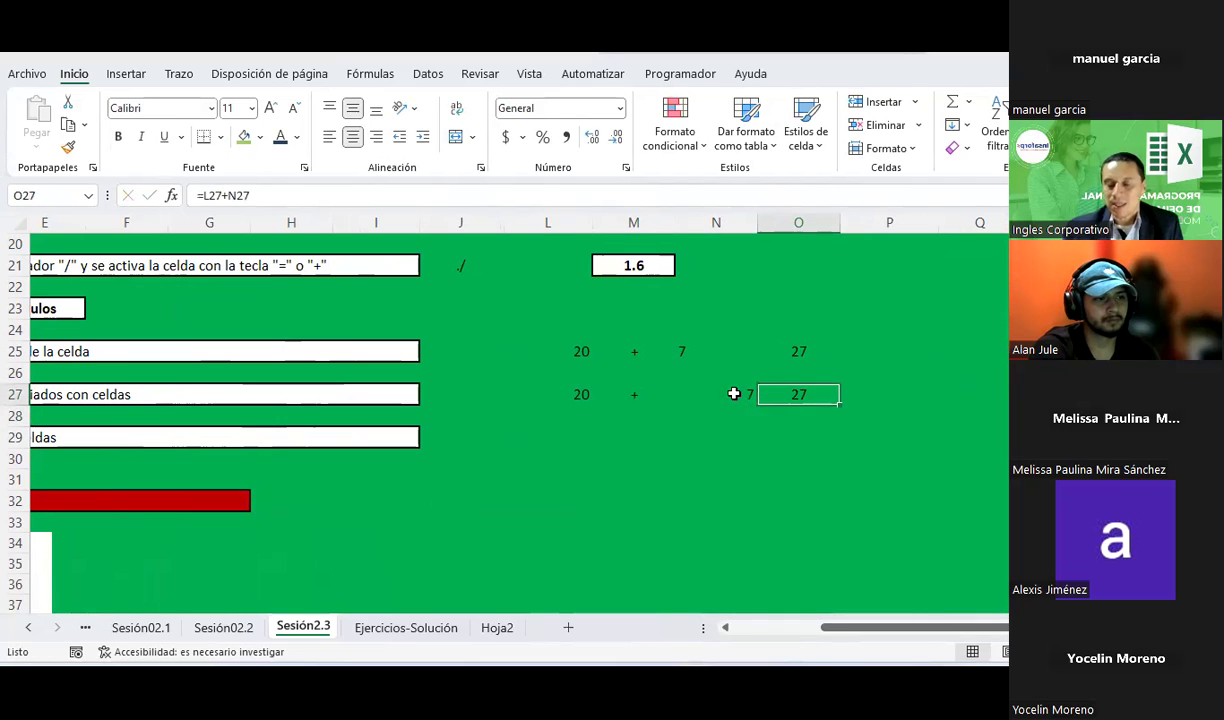
# - Inspect the cells O27's formula references and centre the values in L27:N27
pyautogui.click(229, 192)
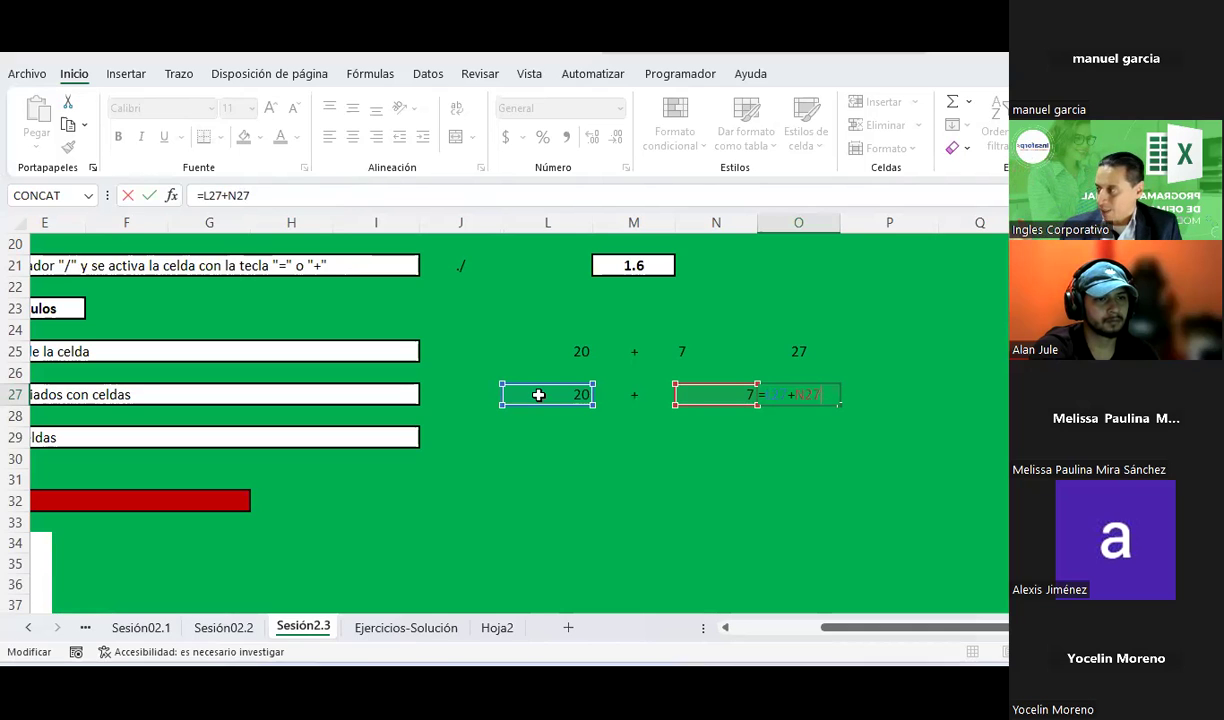
pyautogui.hotkey('ctrl', 'Return')
pyautogui.moveTo(585, 395); pyautogui.dragTo(732, 390)
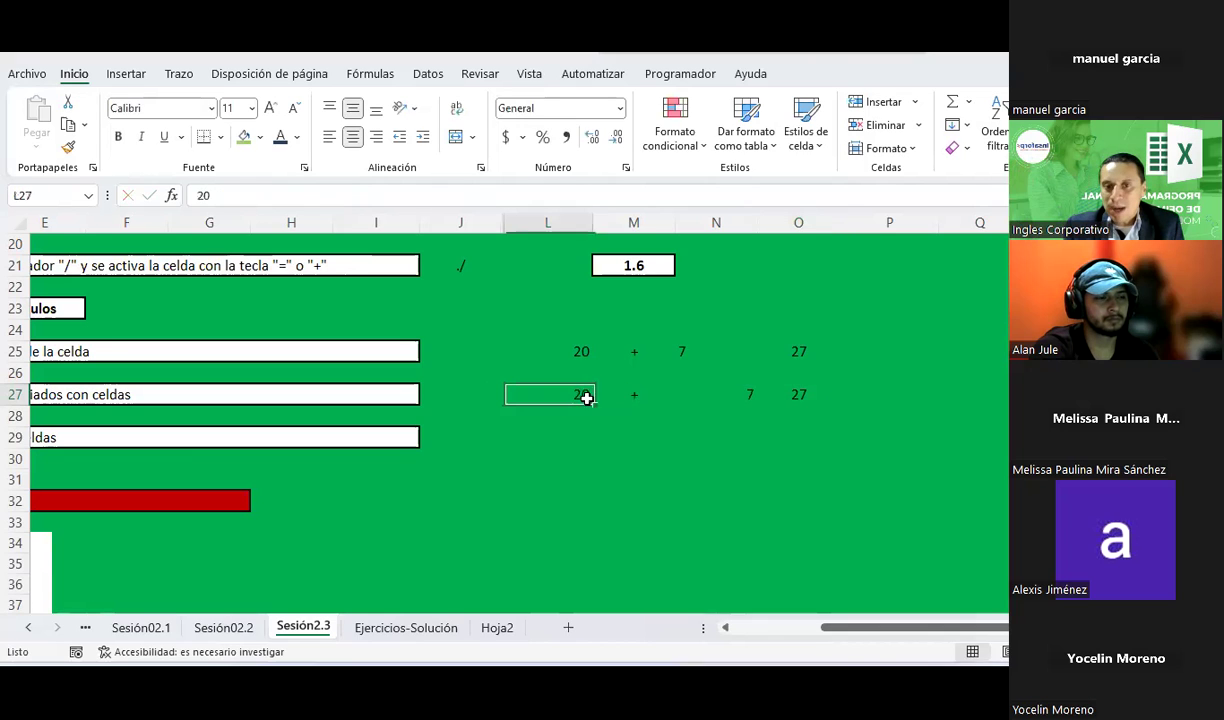
pyautogui.click(352, 136)
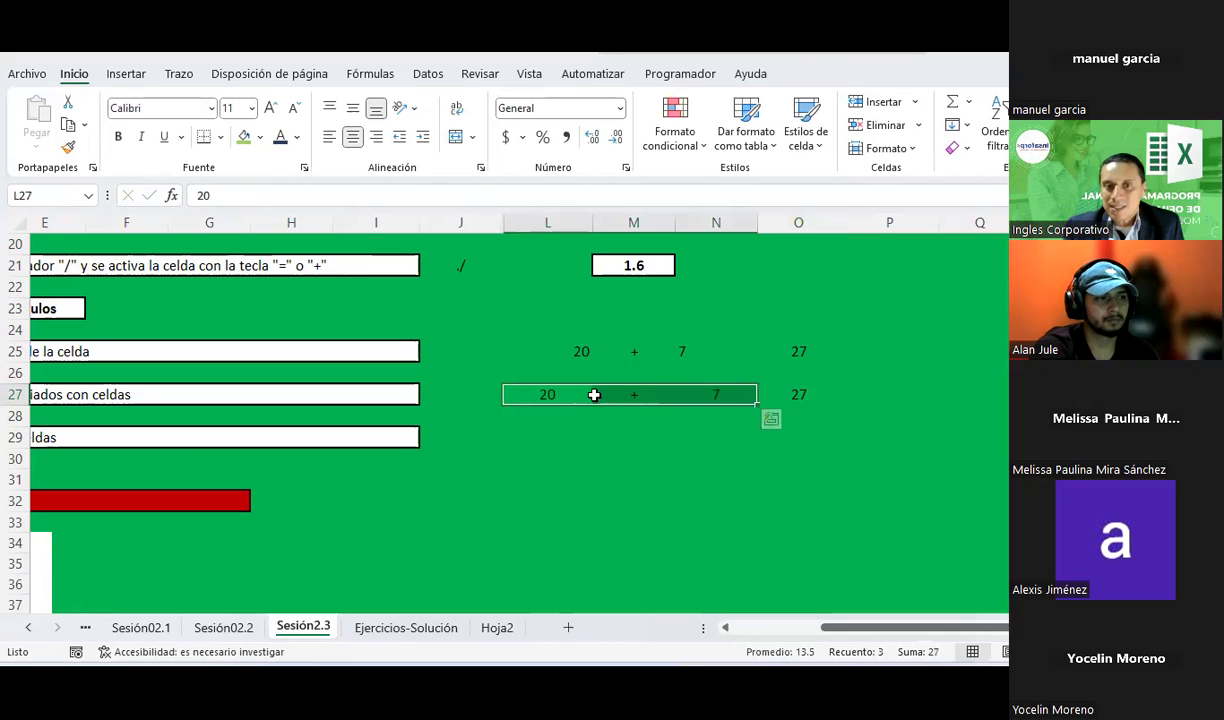
# - Change L27 to 15 so O27 recalculates to 22
pyautogui.click(589, 395)
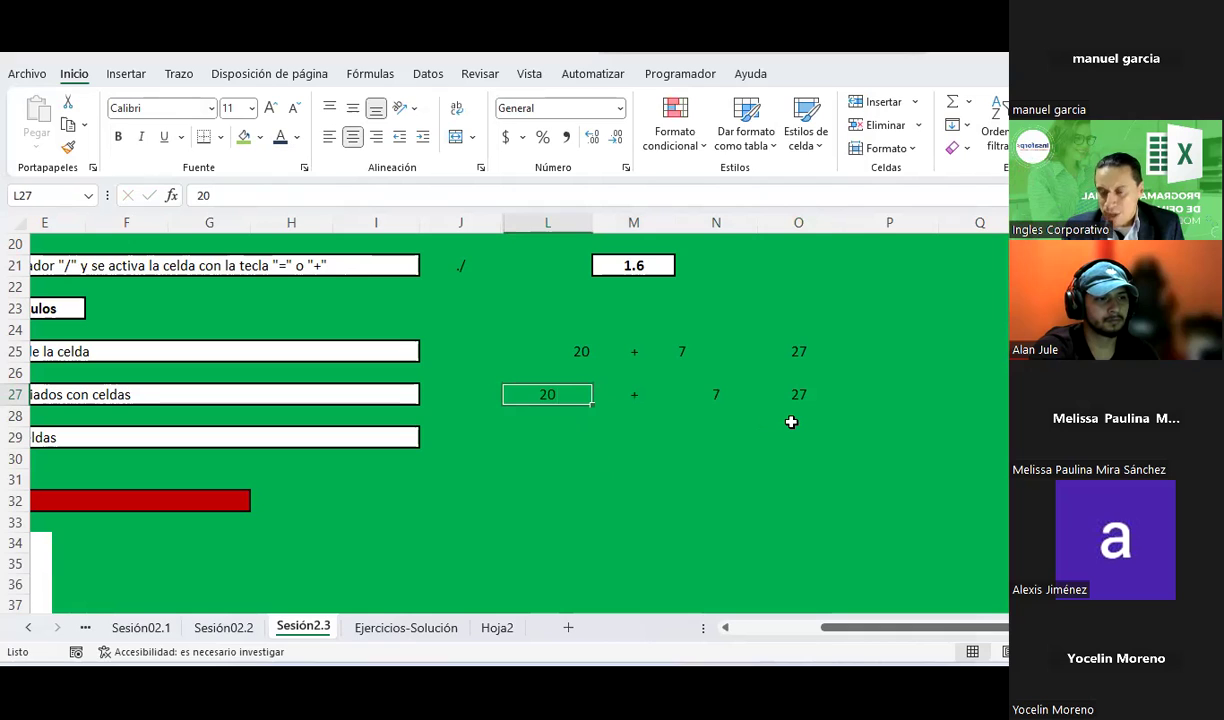
pyautogui.write('15')
pyautogui.press('Return')
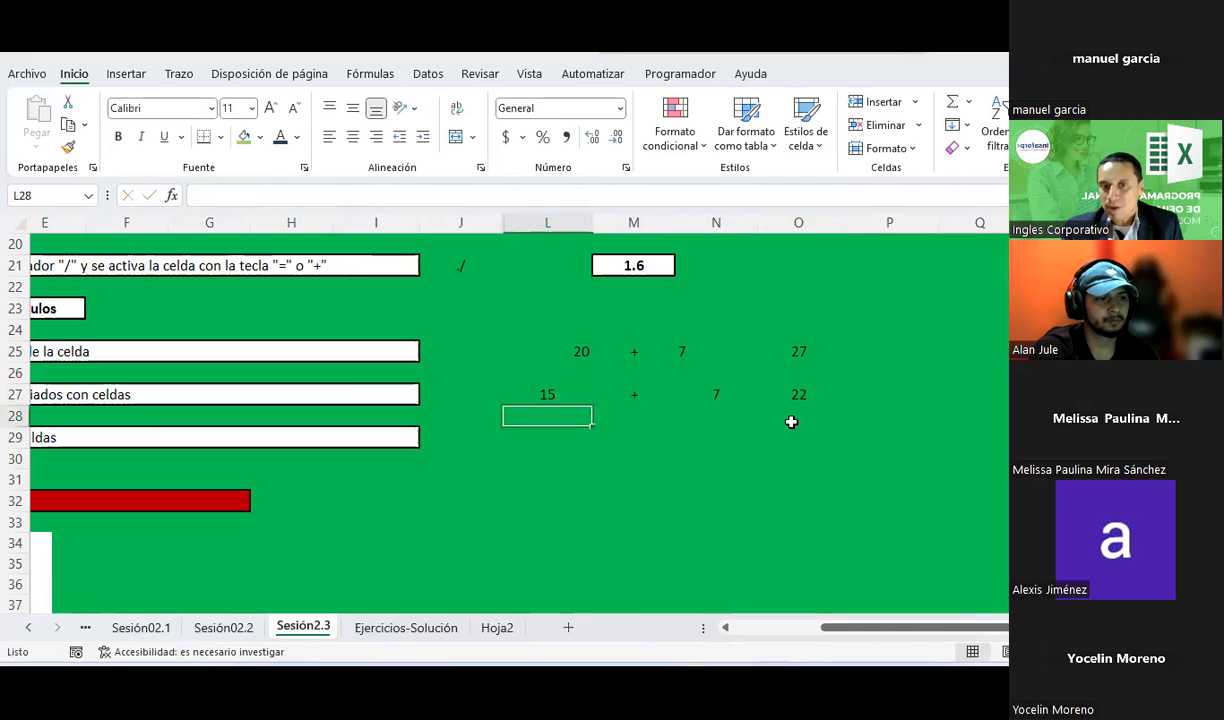
pyautogui.click(806, 388)
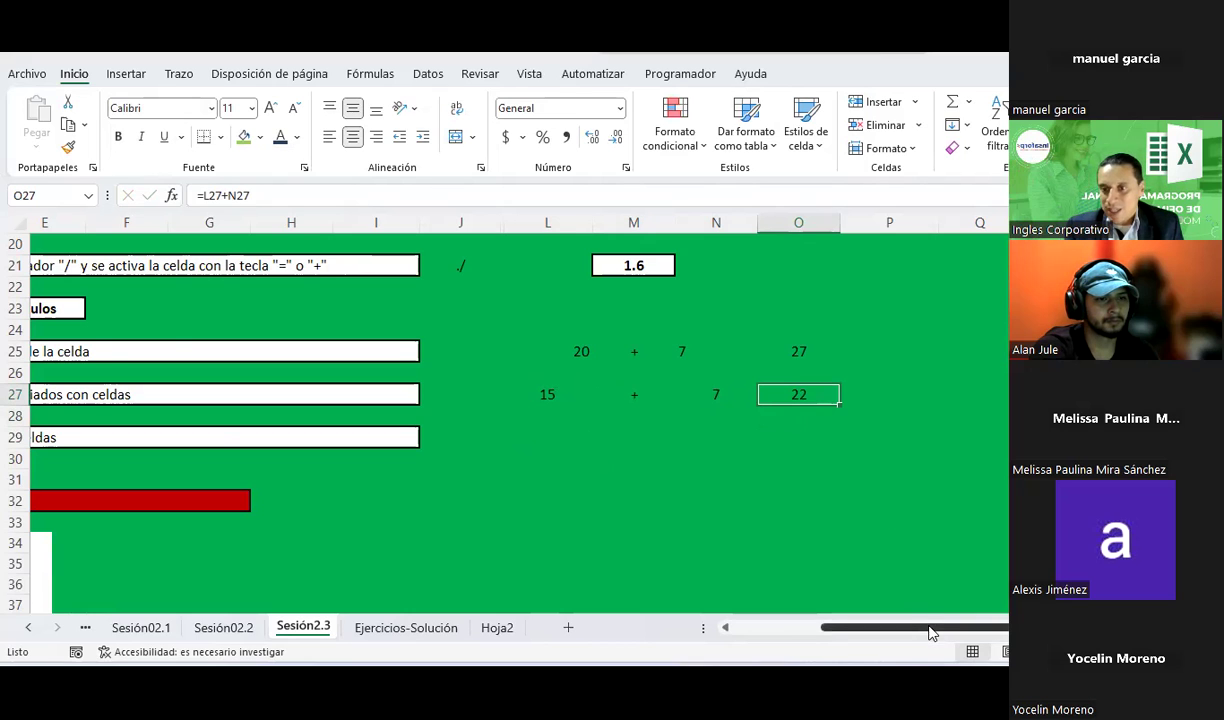
# - Scroll back left and select D23:I29 covering the three calculation-type labels
pyautogui.hscroll(-2, 895, 636)
pyautogui.moveTo(895, 636); pyautogui.dragTo(877, 636)
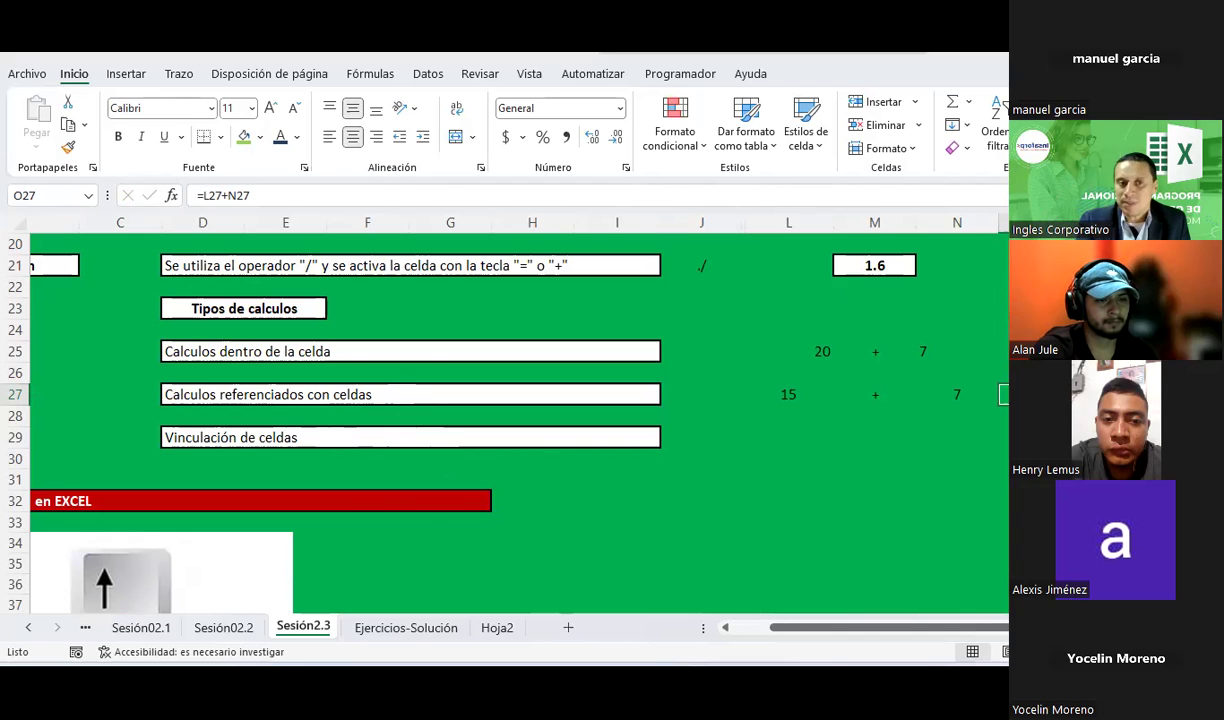
pyautogui.click(431, 355)
pyautogui.moveTo(246, 306); pyautogui.dragTo(288, 443)
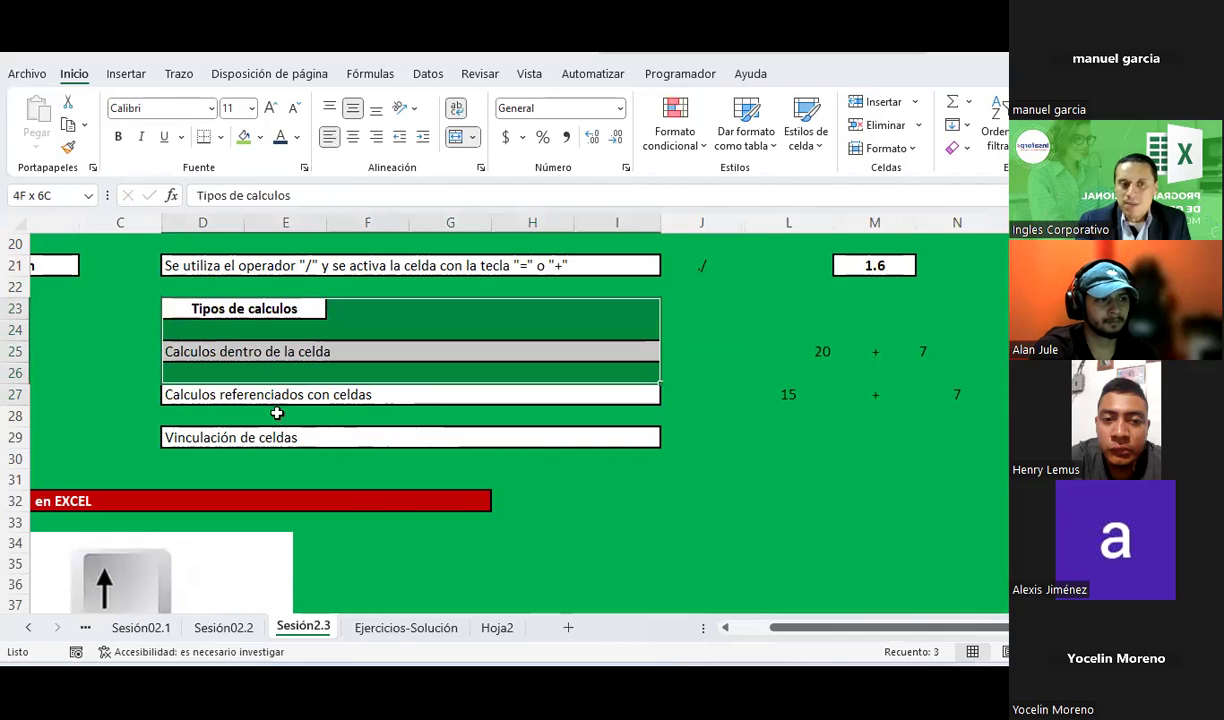